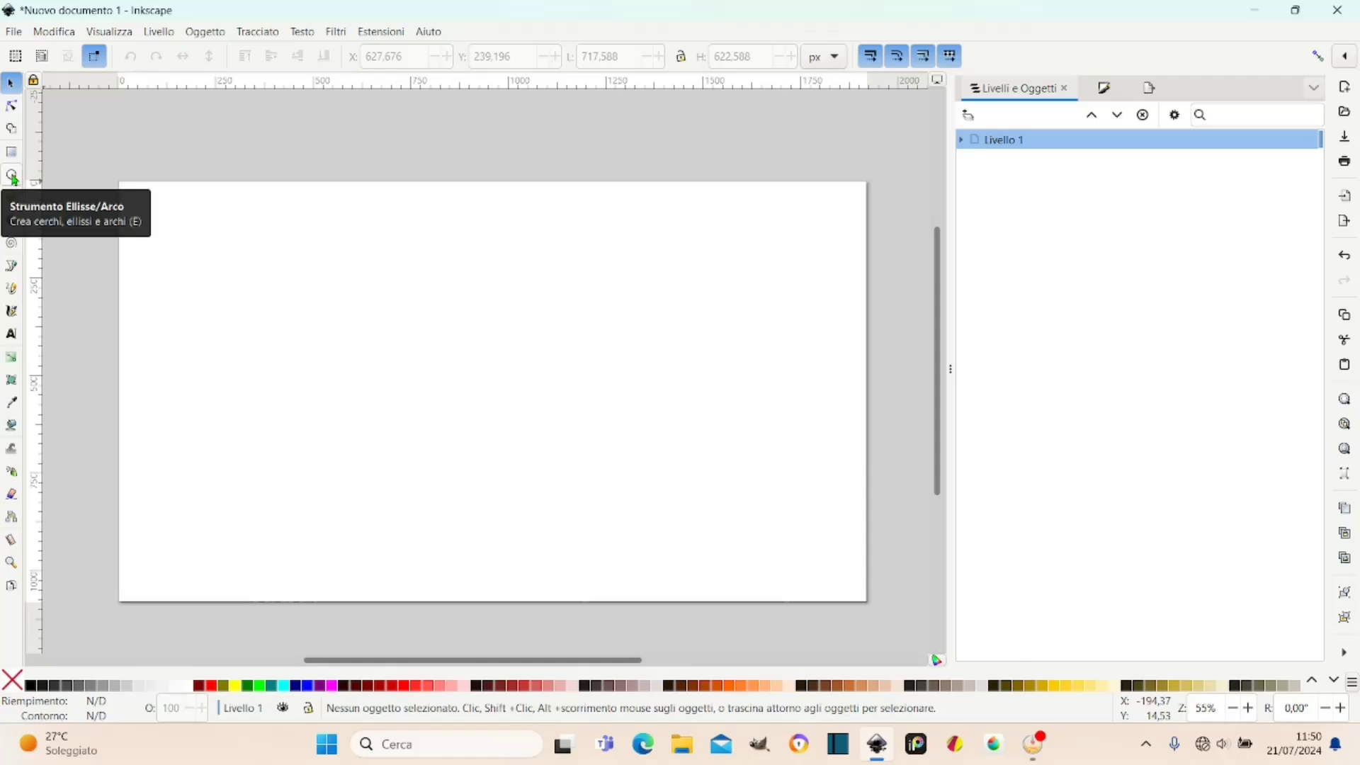
Draw a tall red-filled ellipse near the centre of the page.
{"action": "left_click", "coordinate": [12, 175]}
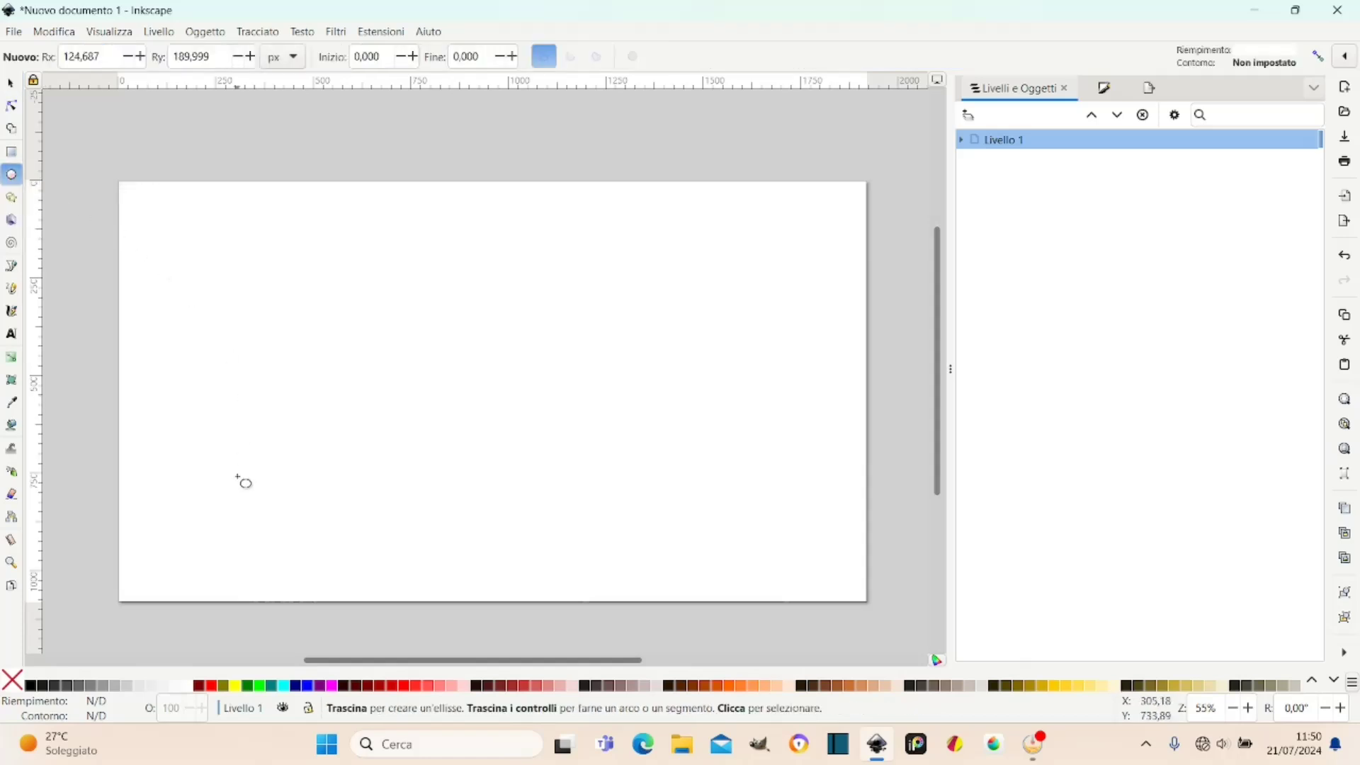
{"action": "left_click", "coordinate": [216, 685]}
{"action": "mouse_move", "coordinate": [217, 684]}
{"action": "left_mouse_down"}
{"action": "mouse_move", "coordinate": [246, 646]}
{"action": "mouse_move", "coordinate": [339, 299]}
{"action": "mouse_move", "coordinate": [418, 469]}
{"action": "mouse_move", "coordinate": [525, 547]}
{"action": "left_mouse_up"}
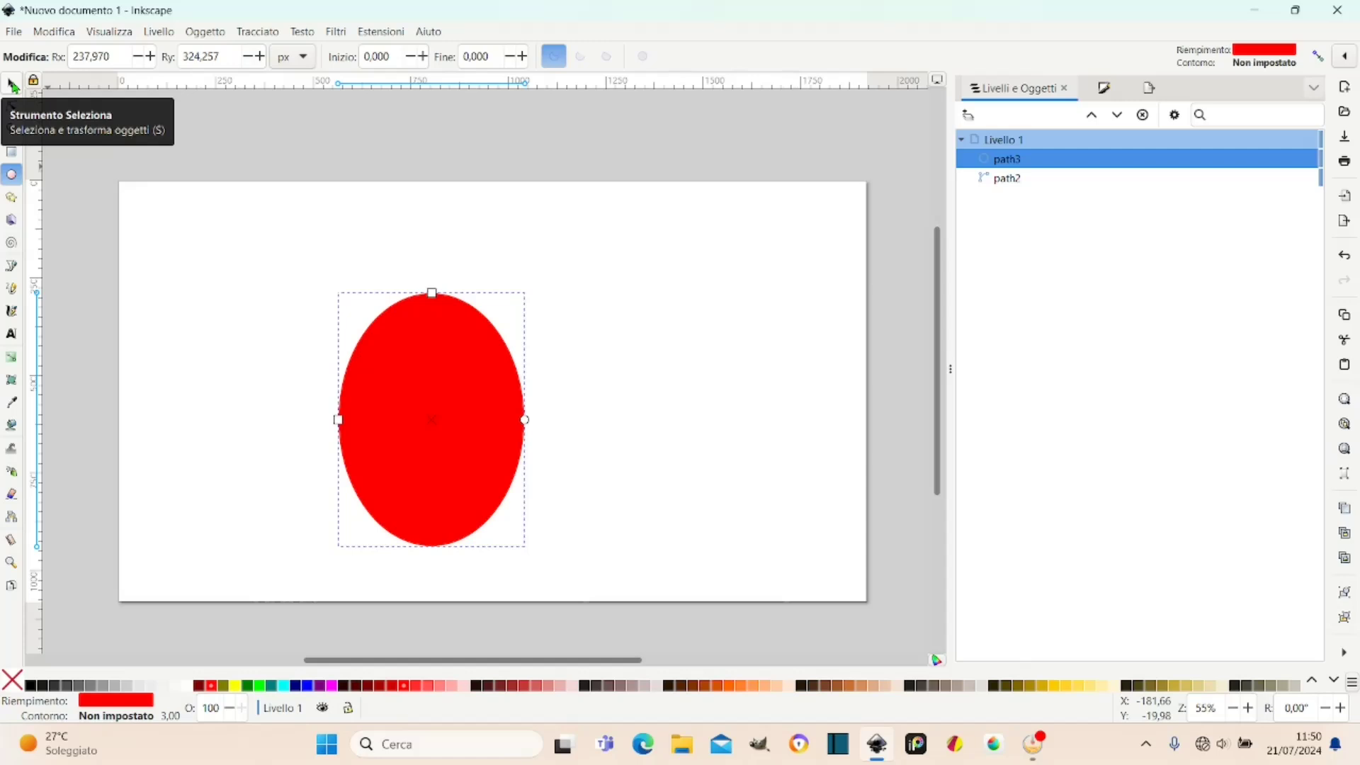
Nudge the red ellipse right, tilt it about 16°, and narrow it to about 444×636 px.
{"action": "left_click", "coordinate": [13, 86]}
{"action": "left_click_drag", "start_coordinate": [435, 432], "coordinate": [449, 408]}
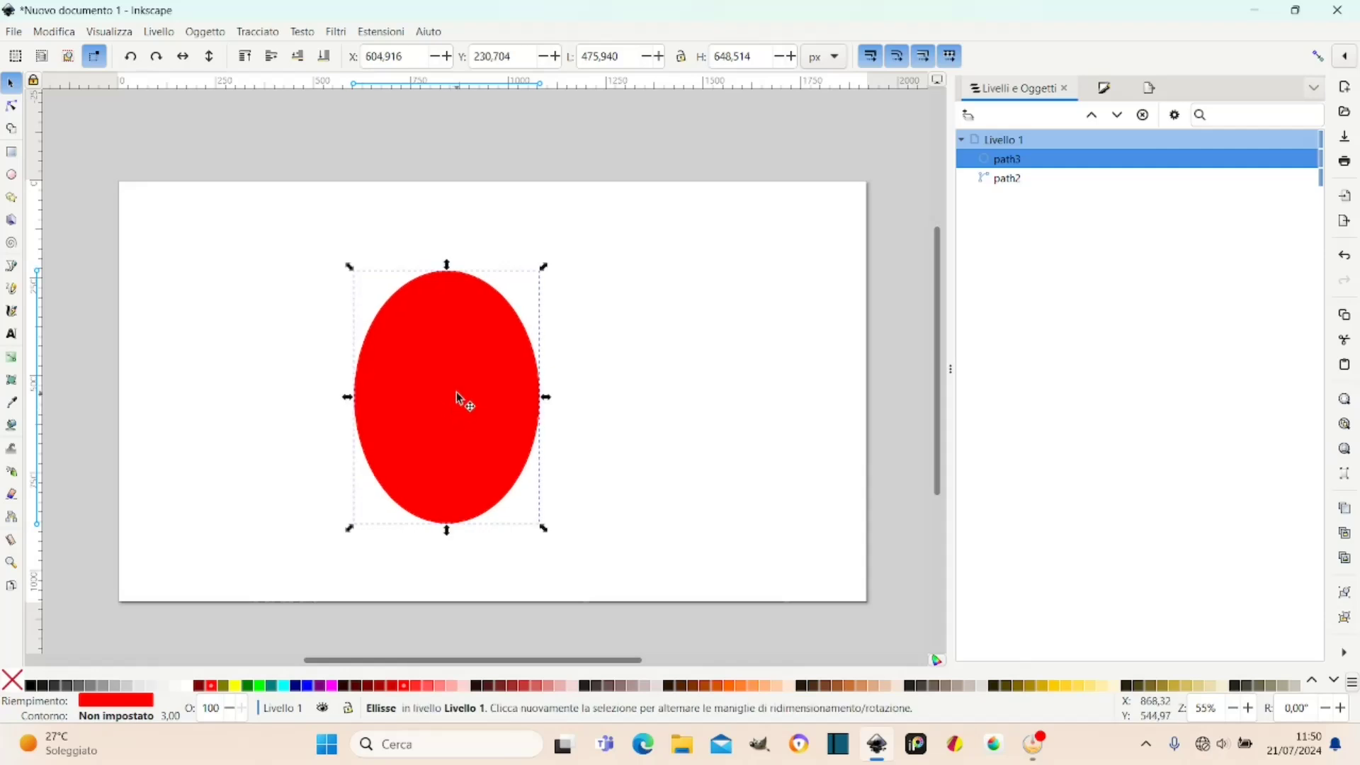
{"action": "right_click", "coordinate": [458, 397]}
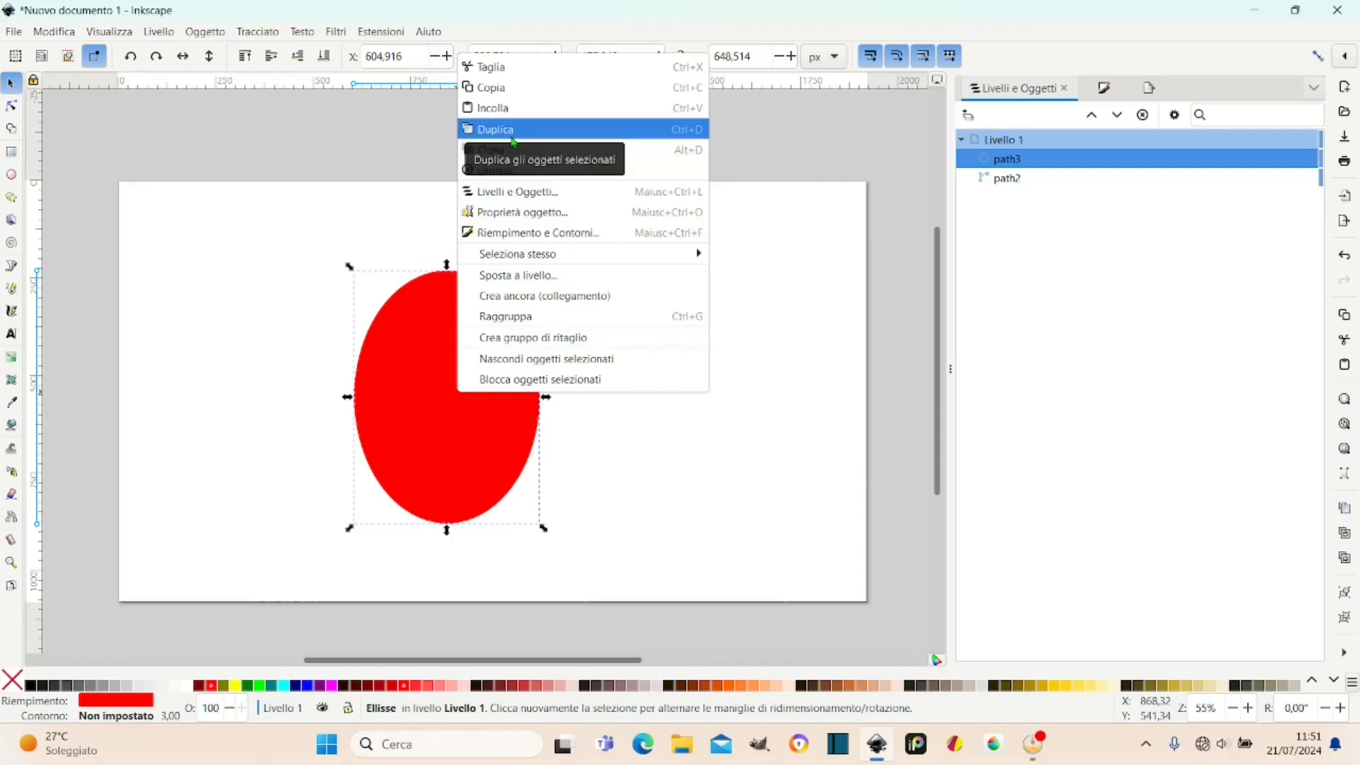
{"action": "left_click", "coordinate": [355, 217]}
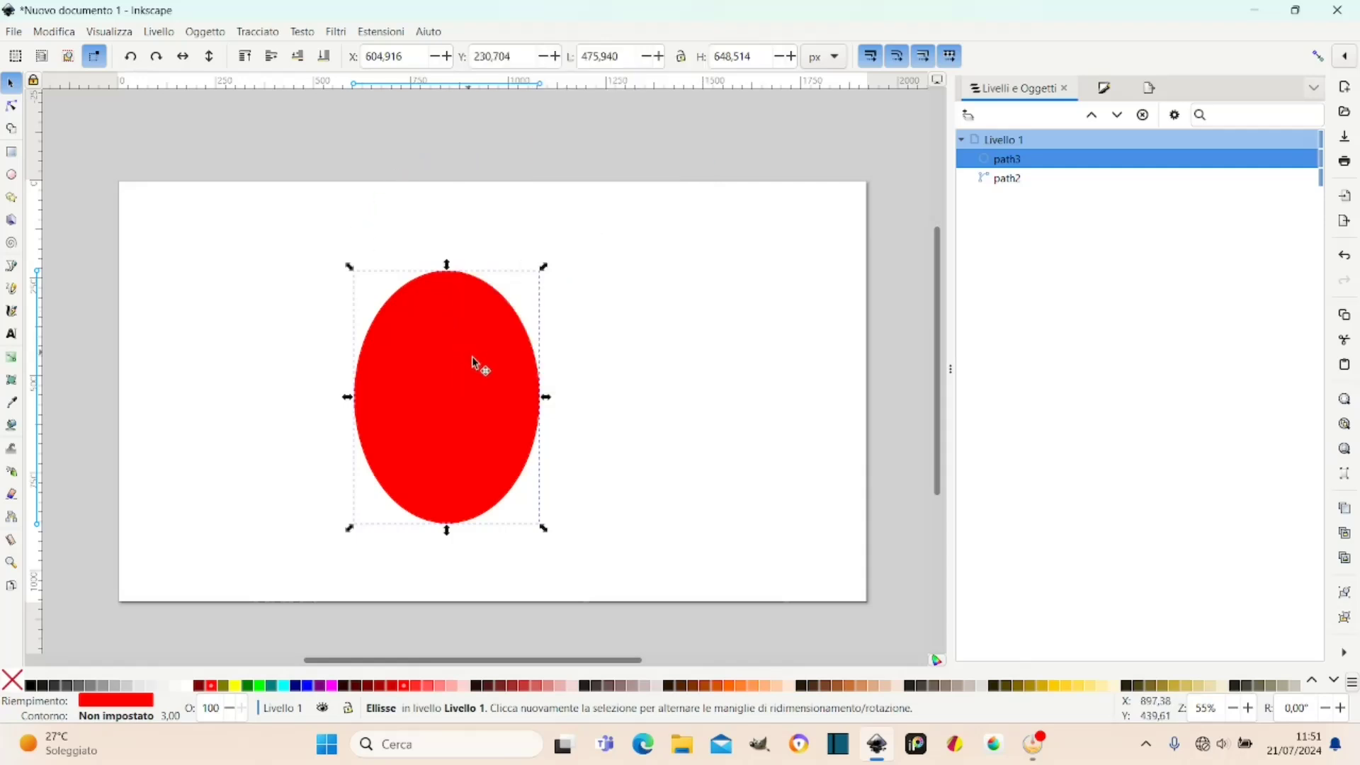
{"action": "left_click", "coordinate": [453, 395]}
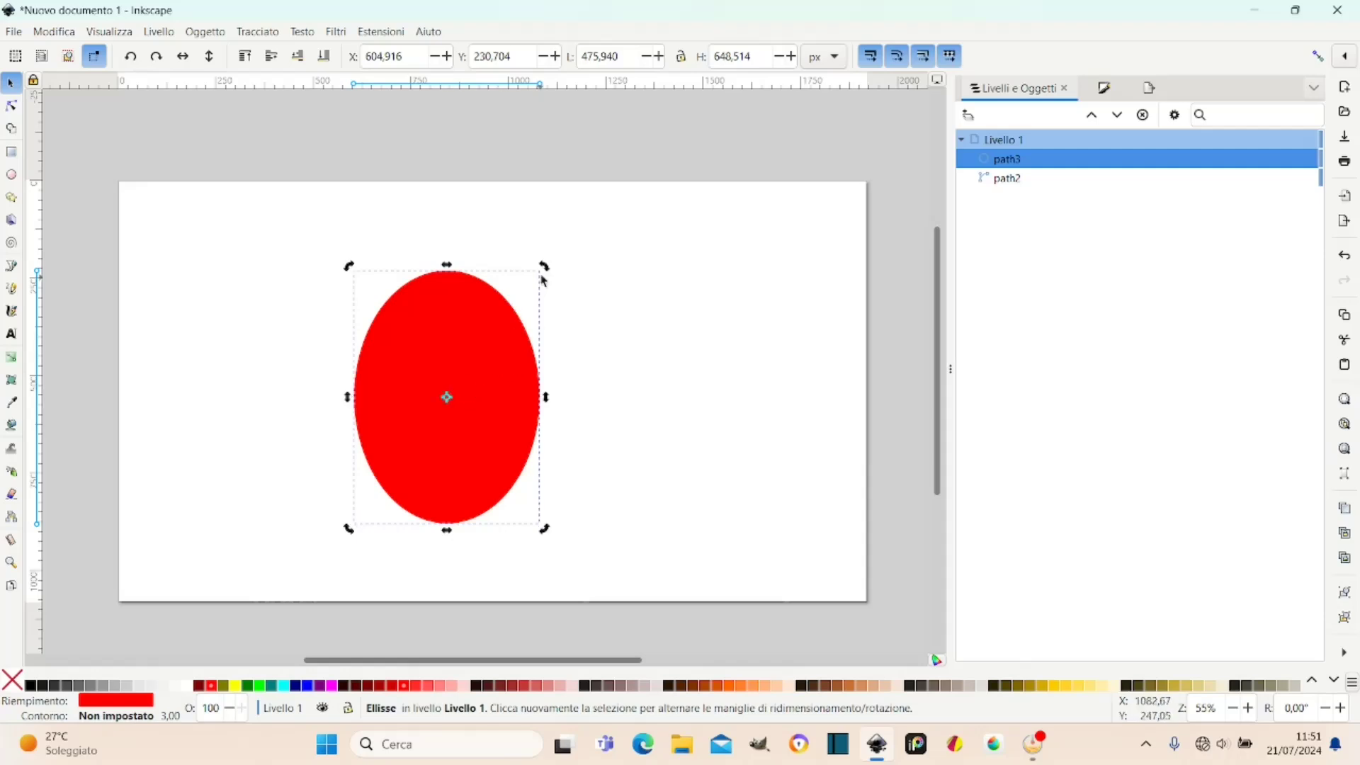
{"action": "left_click_drag", "start_coordinate": [546, 269], "coordinate": [505, 259]}
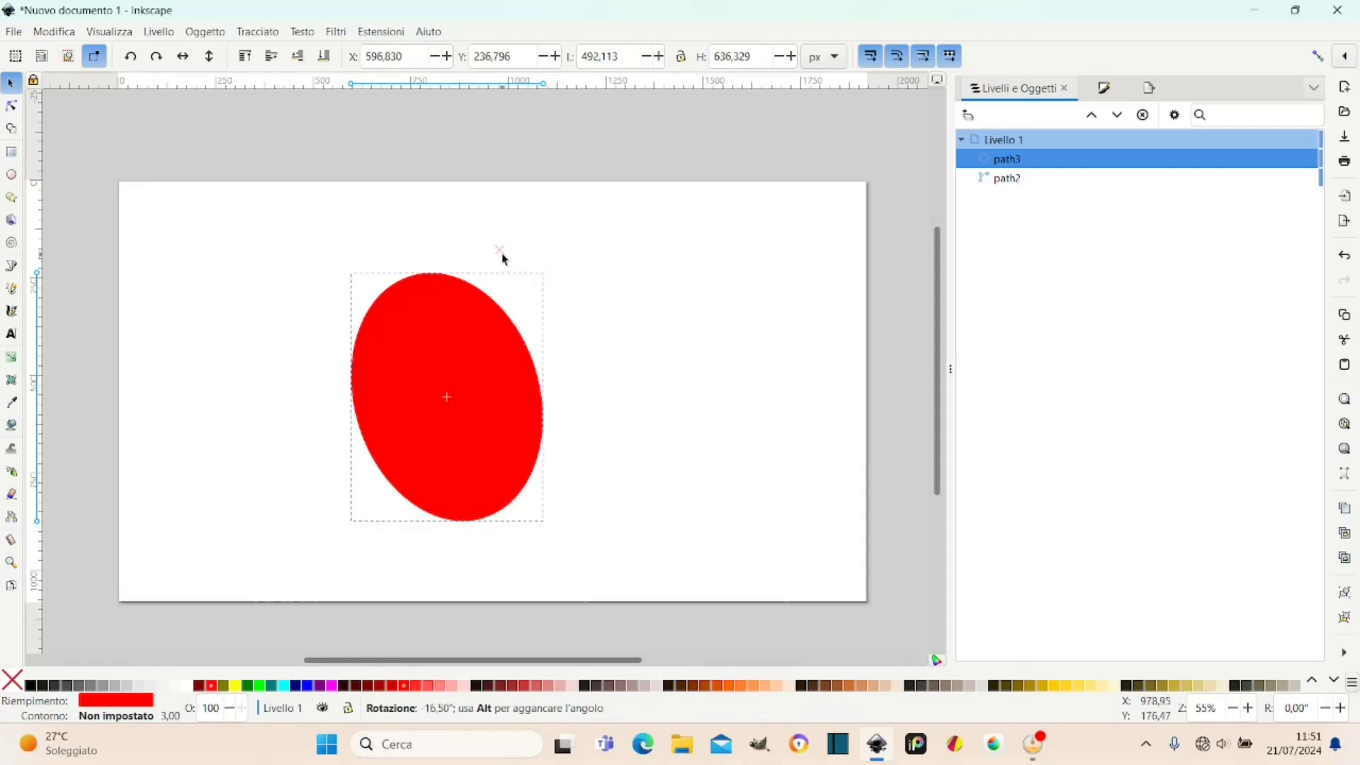
{"action": "left_click_drag", "start_coordinate": [505, 259], "coordinate": [501, 257]}
{"action": "left_click_drag", "start_coordinate": [551, 397], "coordinate": [533, 404]}
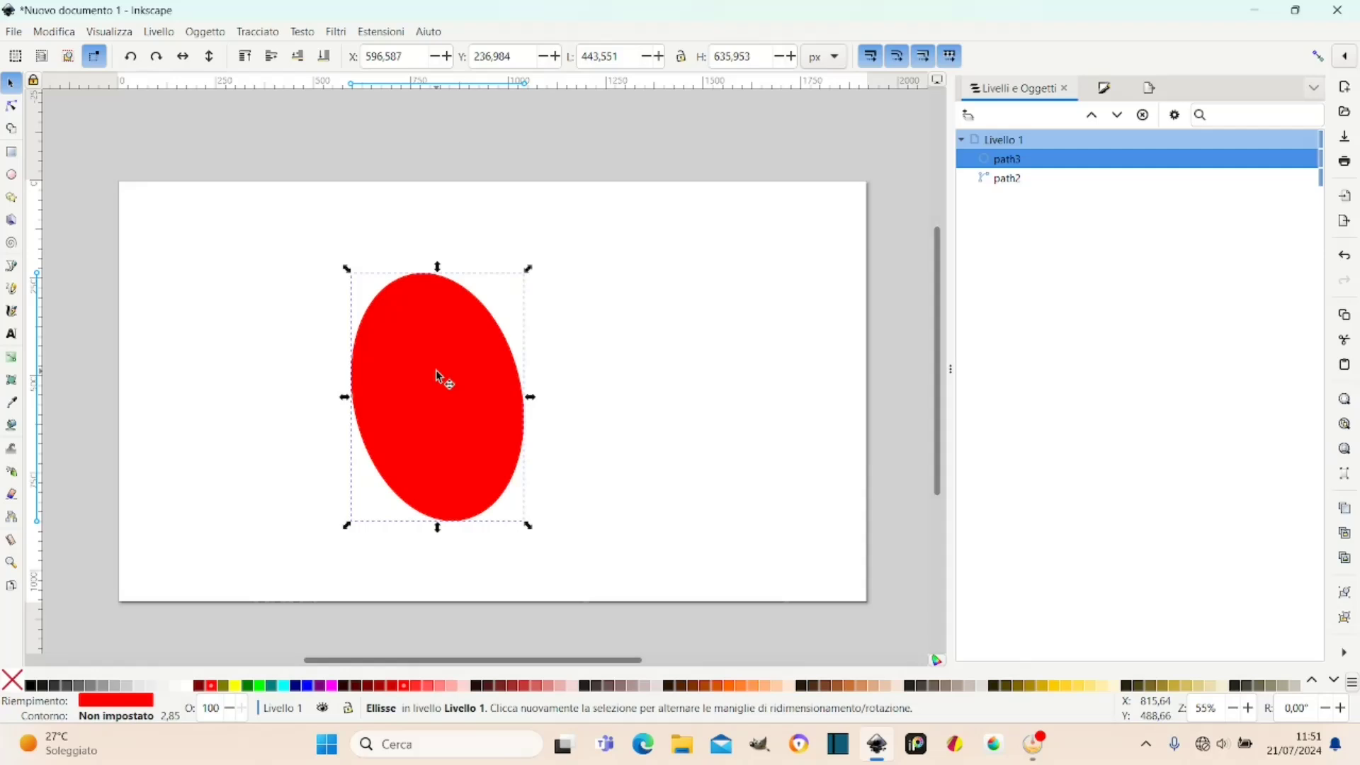
Duplicate the tilted red ellipse and flip the copy horizontally.
{"action": "right_click", "coordinate": [438, 376]}
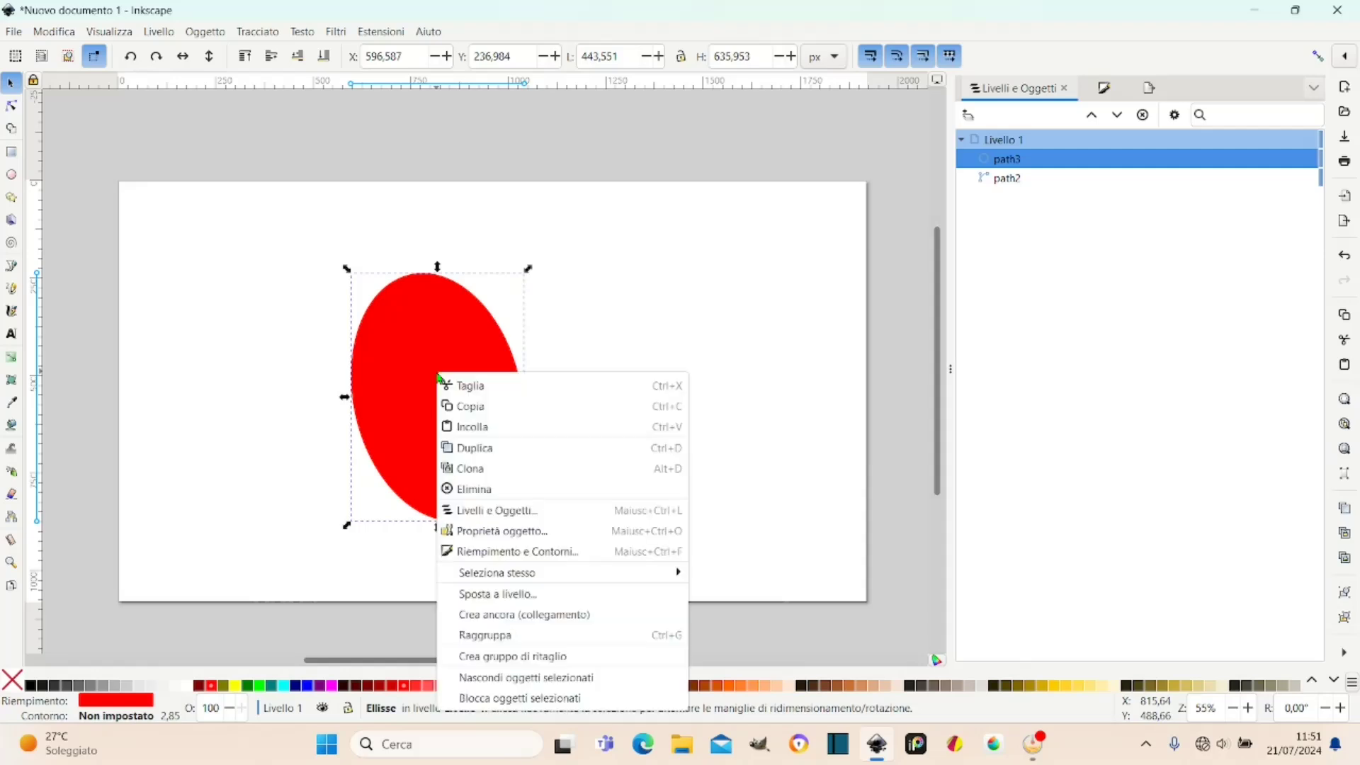
{"action": "left_click", "coordinate": [487, 453]}
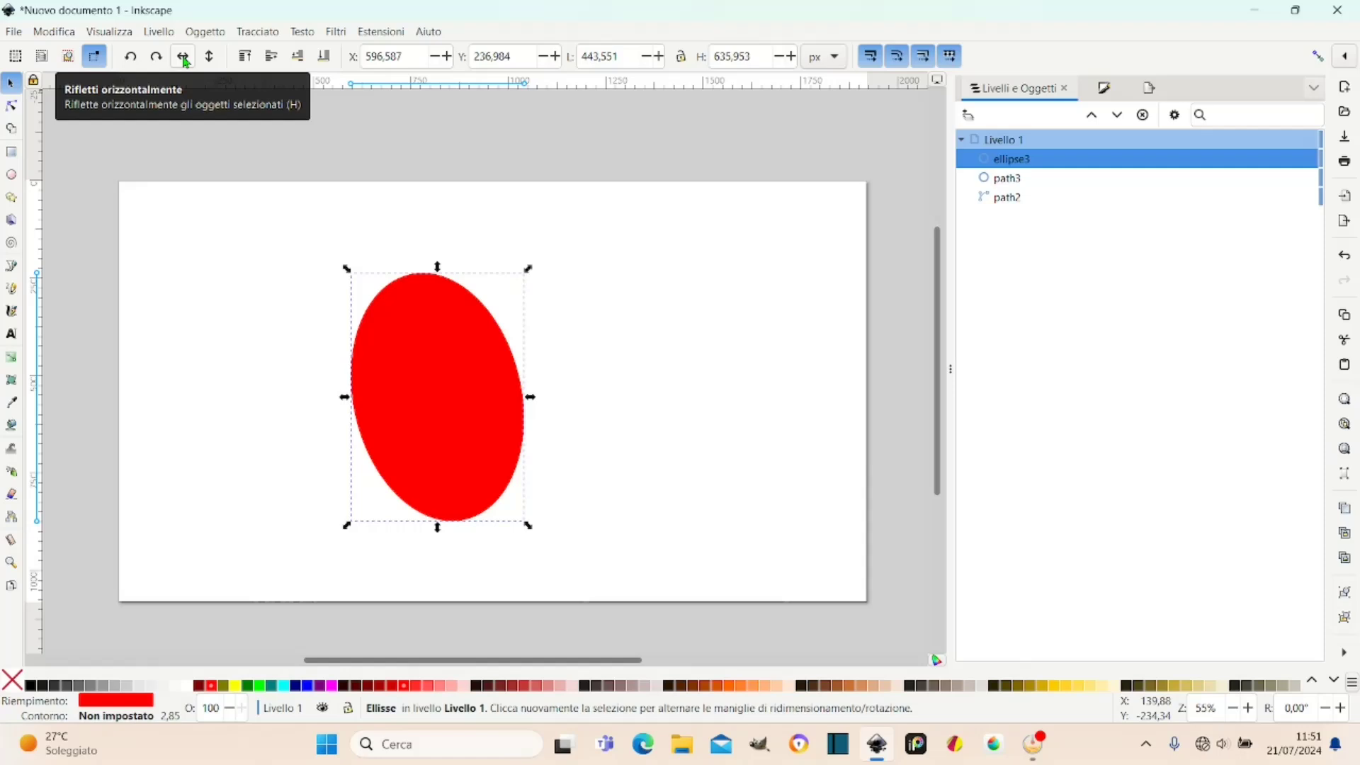
{"action": "left_click", "coordinate": [185, 62]}
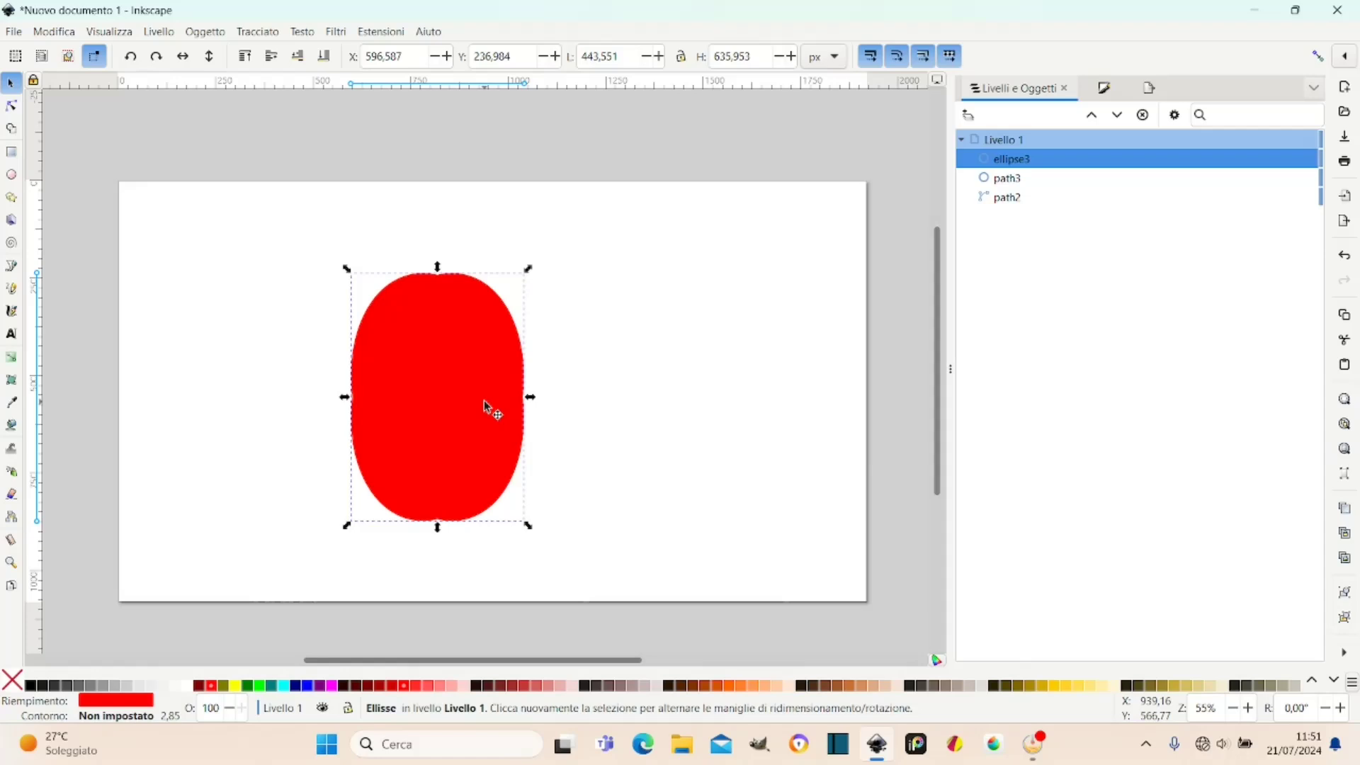
Slide the mirrored copy right to overlap the original, then select both ellipses.
{"action": "key", "text": "ctrl"}
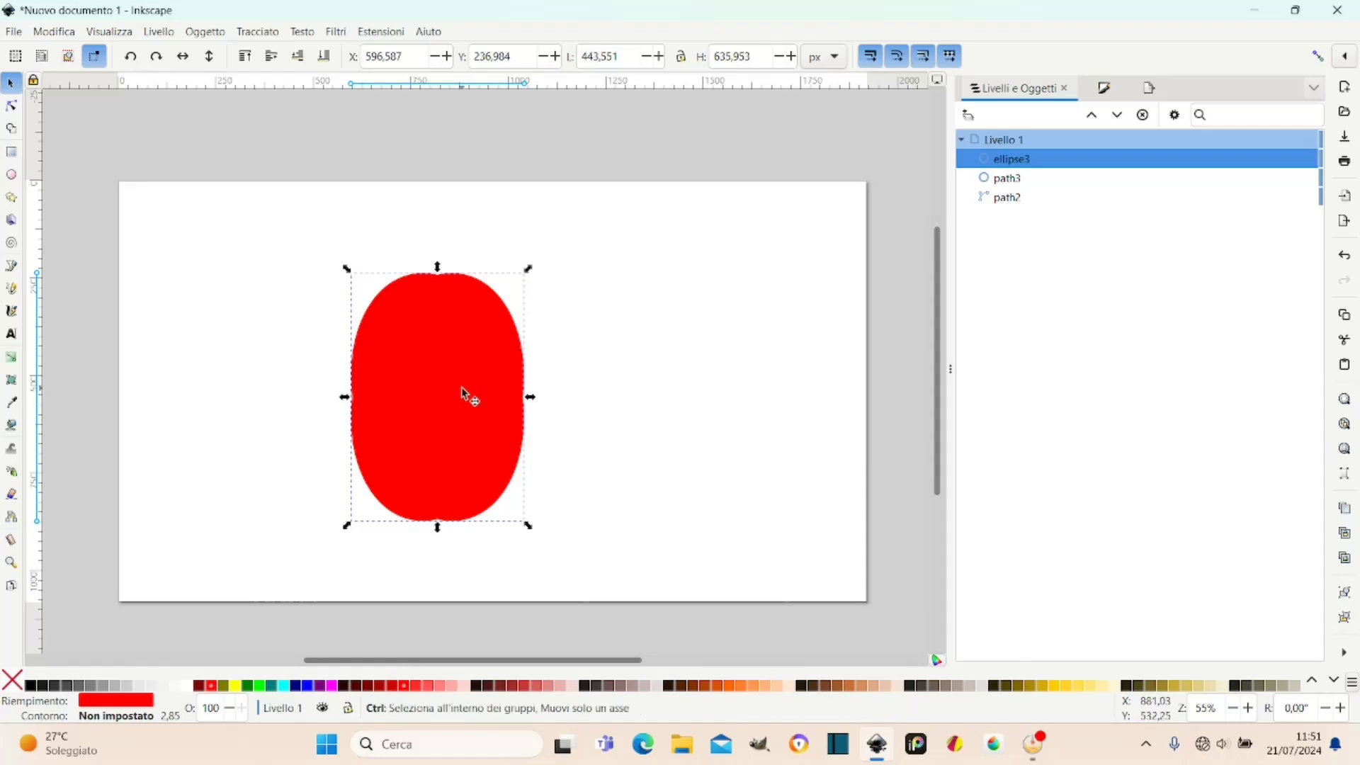
{"action": "left_click_drag", "start_coordinate": [464, 395], "coordinate": [541, 391]}
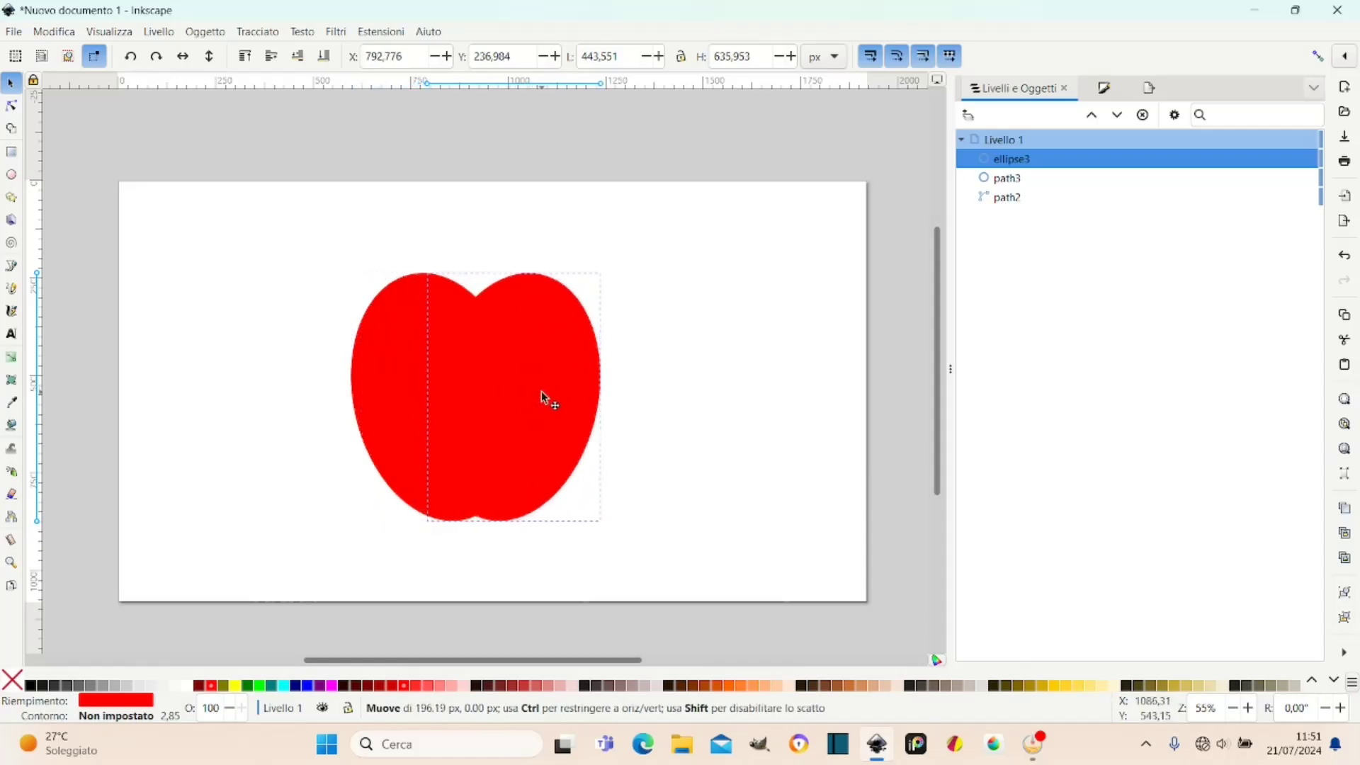
{"action": "left_click_drag", "start_coordinate": [541, 391], "coordinate": [552, 400]}
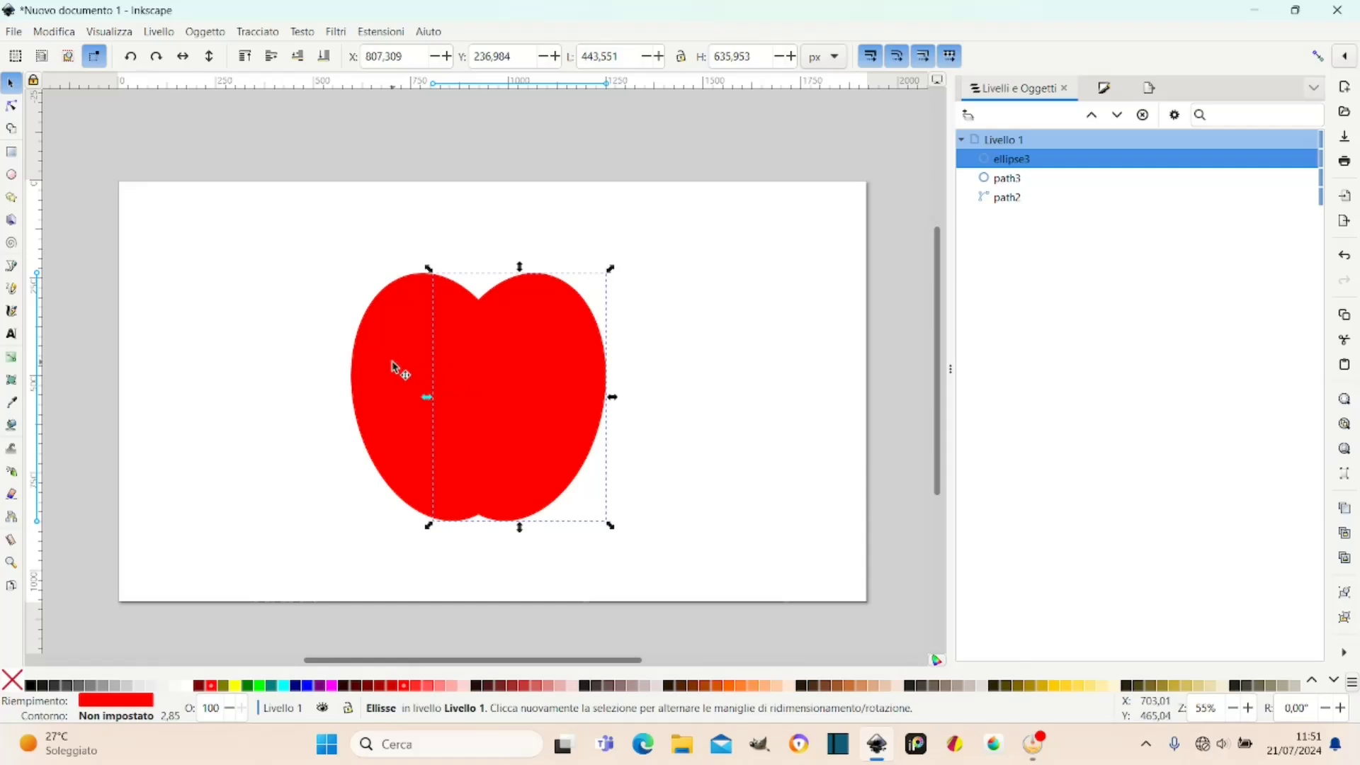
{"action": "left_click", "coordinate": [505, 383]}
{"action": "key", "text": "shift"}
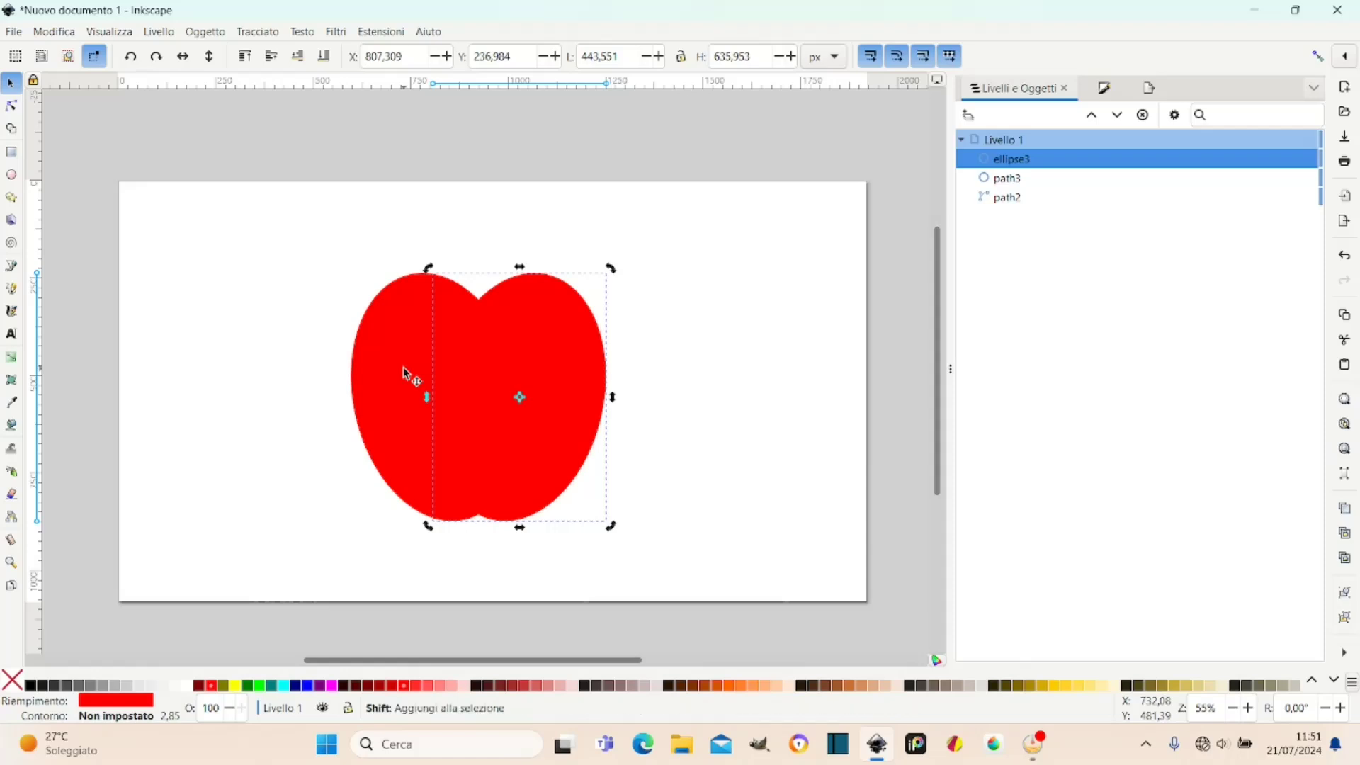
{"action": "left_click", "coordinate": [403, 367], "text": "shift"}
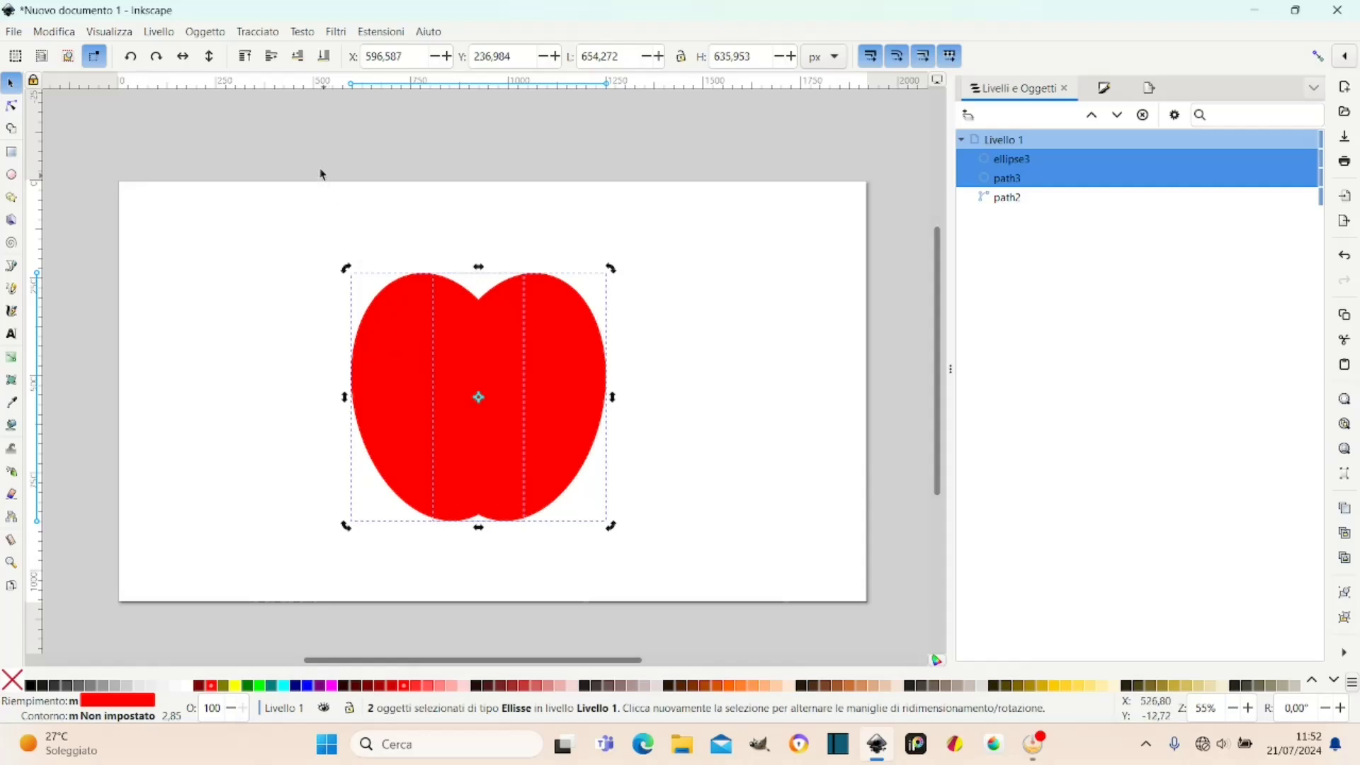
Merge the two ellipses with Path > Union and shift the apple shape right.
{"action": "left_click", "coordinate": [258, 32]}
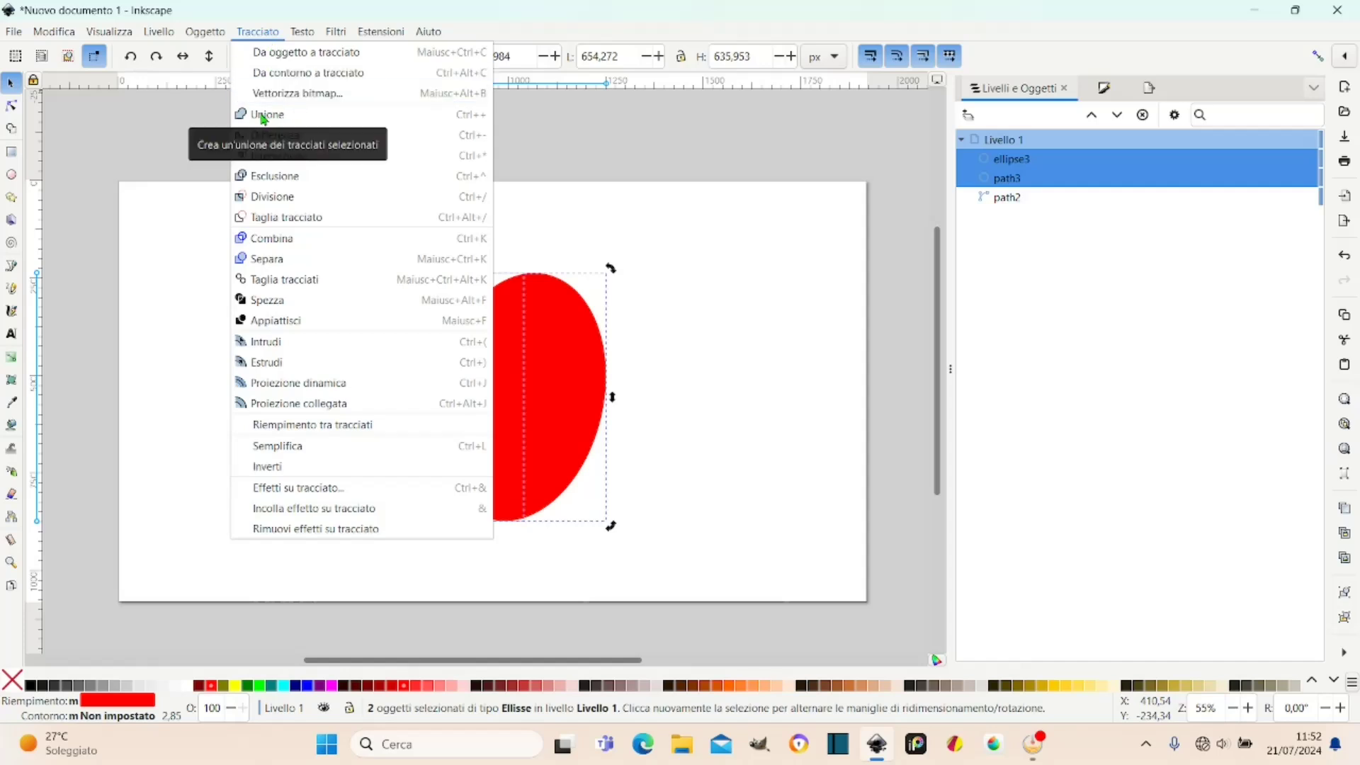
{"action": "left_click", "coordinate": [268, 115]}
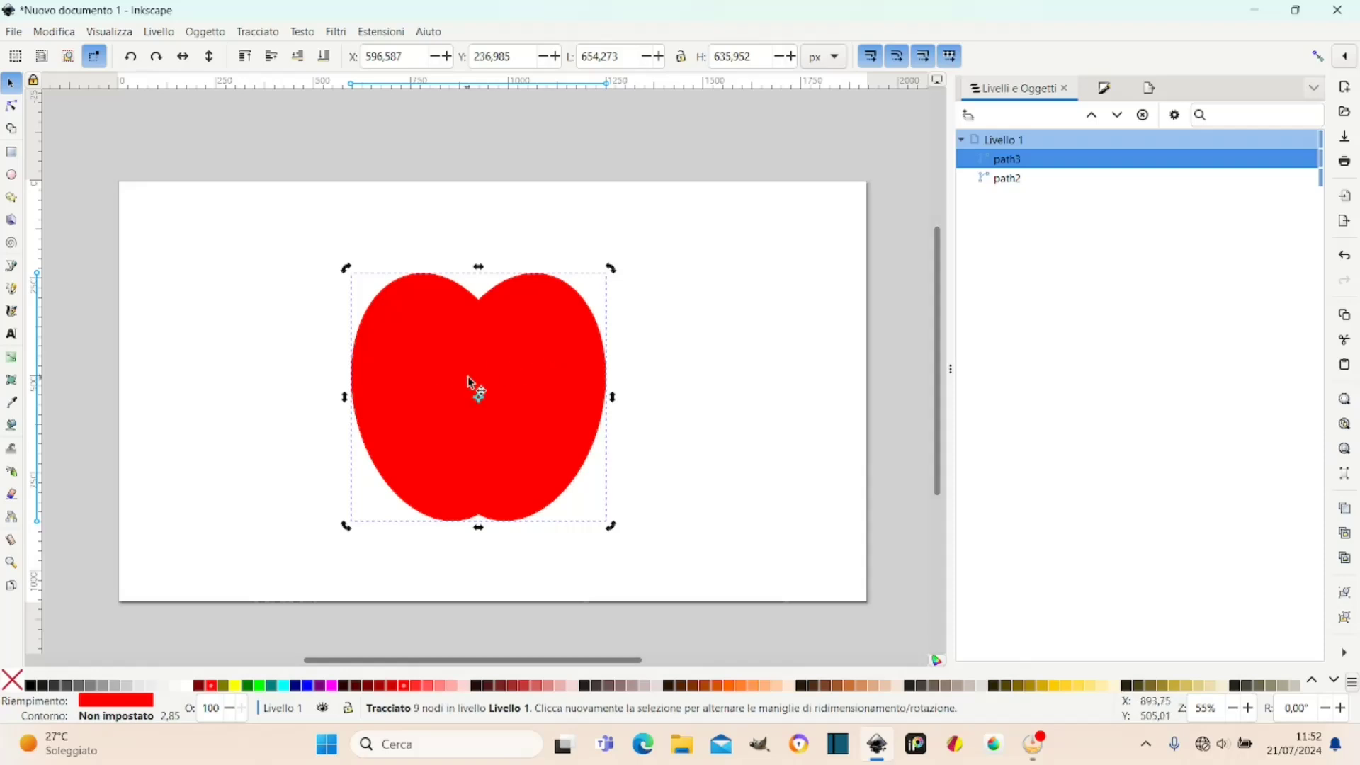
{"action": "left_click_drag", "start_coordinate": [475, 374], "coordinate": [500, 374]}
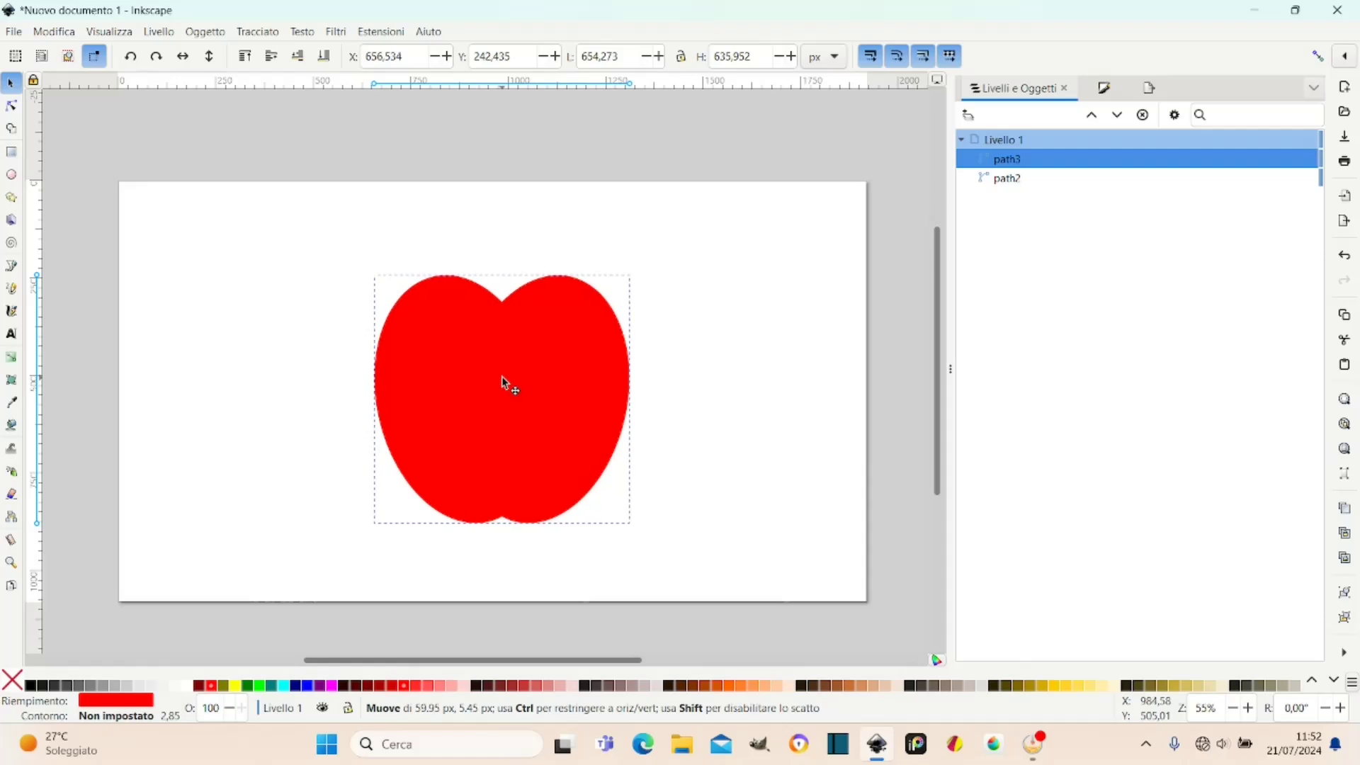
{"action": "left_click_drag", "start_coordinate": [501, 380], "coordinate": [502, 383]}
Enlarge the apple shape slightly to about 691 by 656 px and reposition it.
{"action": "left_click", "coordinate": [524, 369]}
{"action": "left_click_drag", "start_coordinate": [633, 274], "coordinate": [651, 269]}
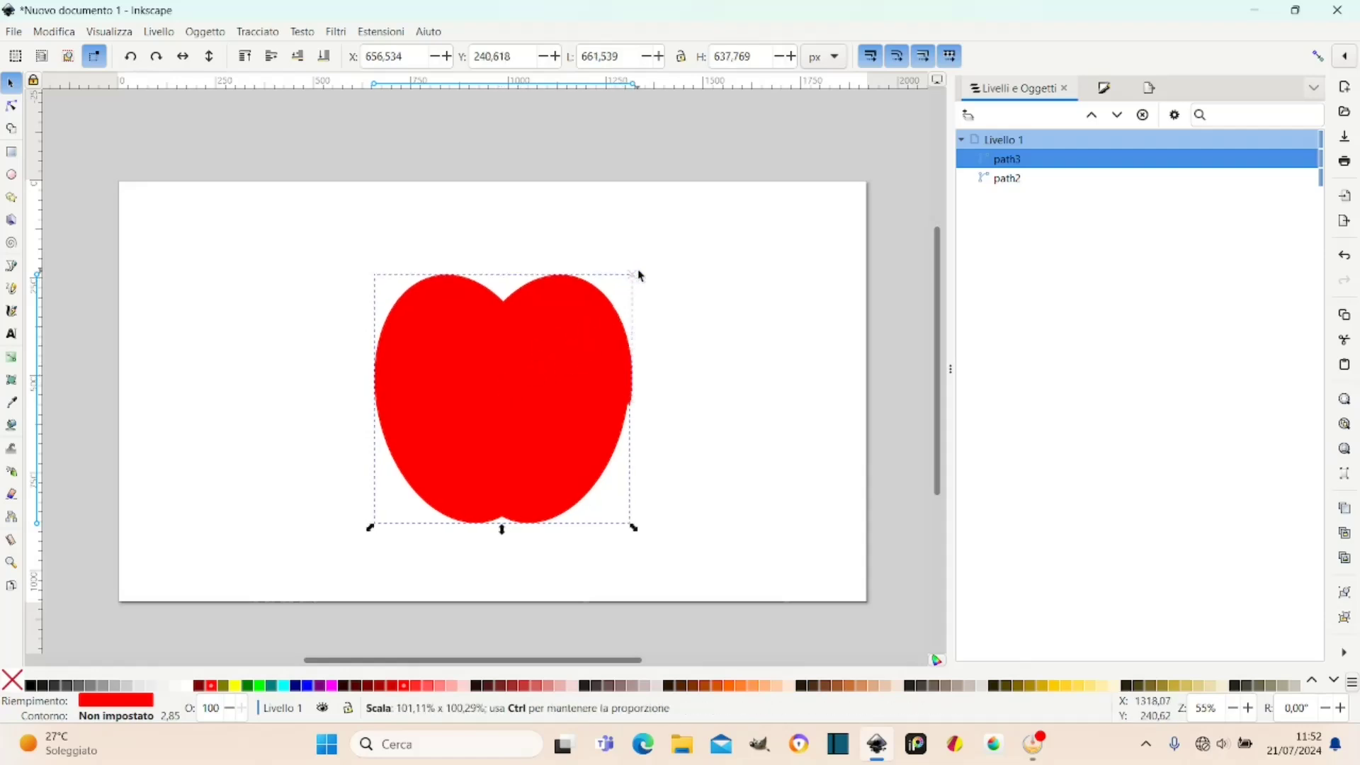
{"action": "left_click_drag", "start_coordinate": [529, 370], "coordinate": [534, 388]}
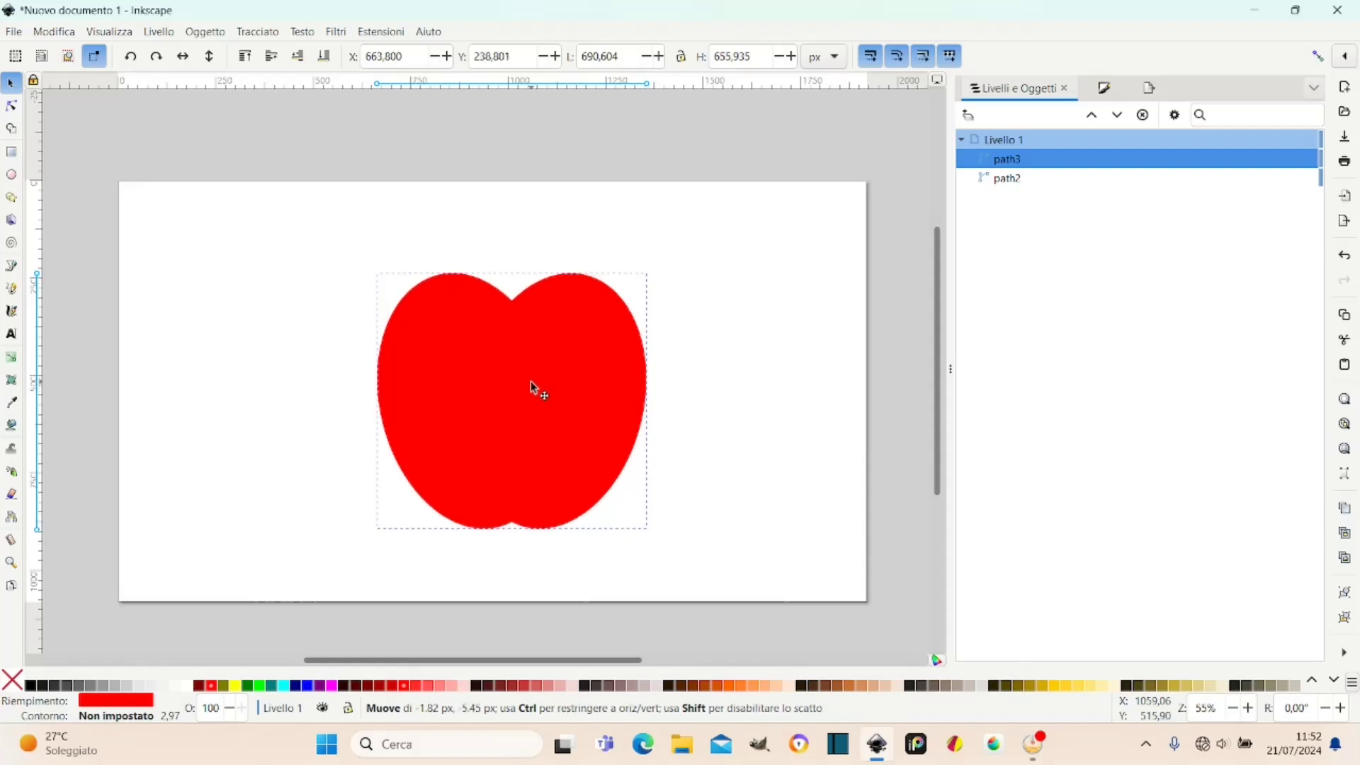
{"action": "left_click_drag", "start_coordinate": [534, 388], "coordinate": [533, 388]}
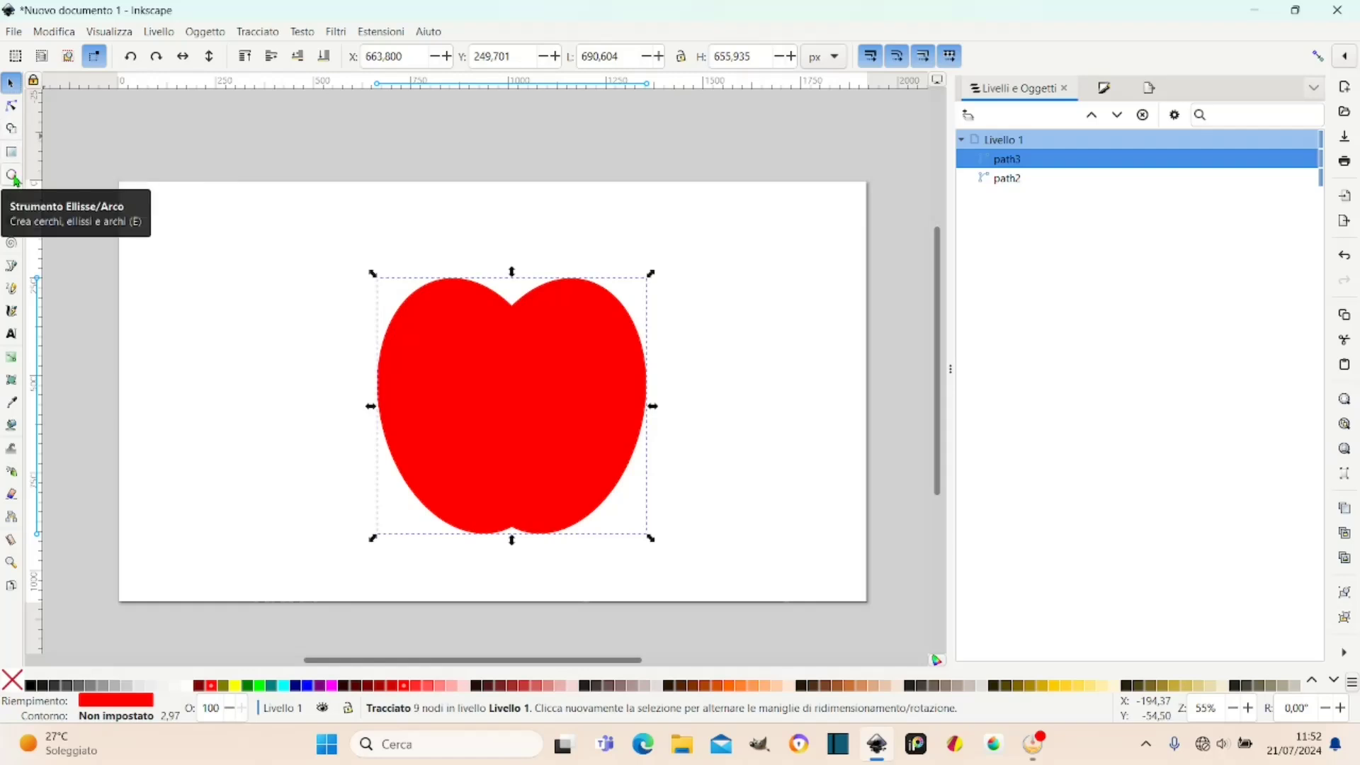
Draw a small ellipse on the apple and fill it white.
{"action": "left_click", "coordinate": [12, 177]}
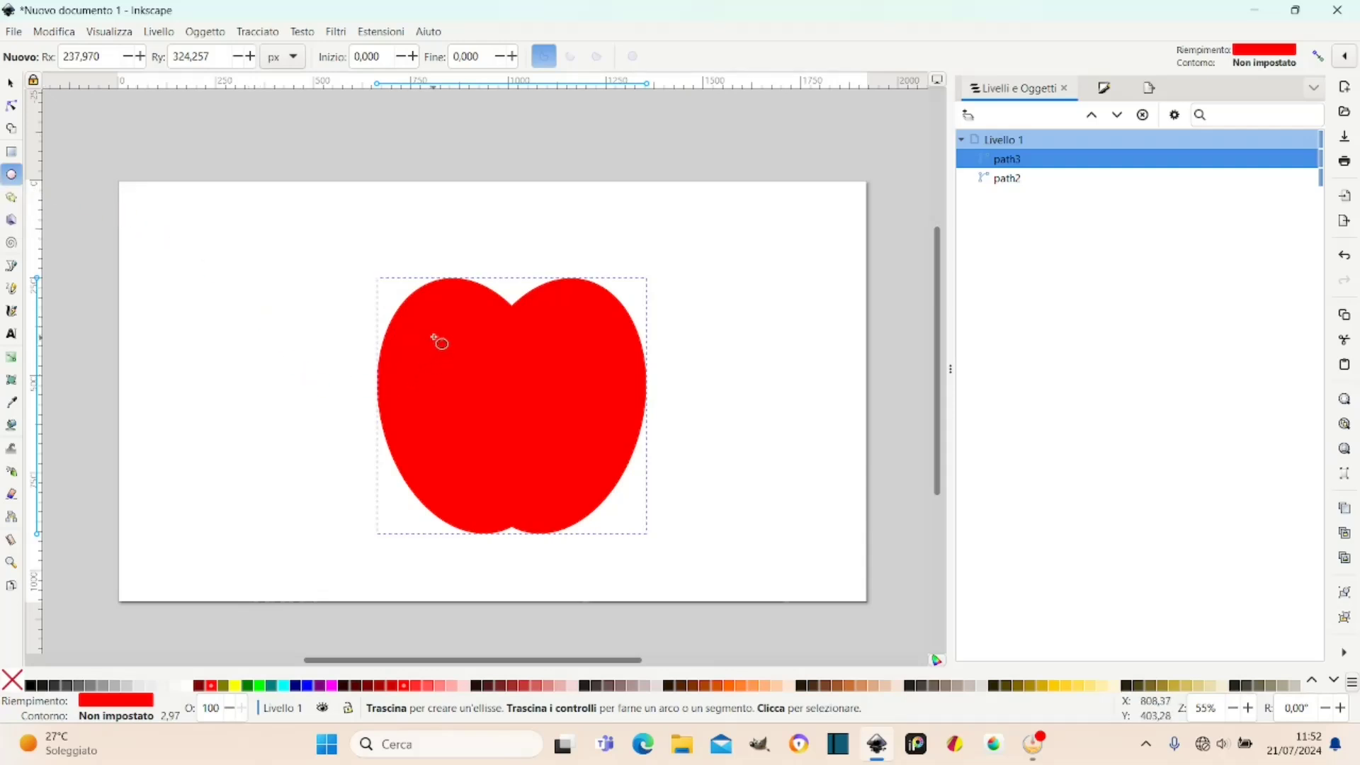
{"action": "left_click_drag", "start_coordinate": [437, 336], "coordinate": [518, 459]}
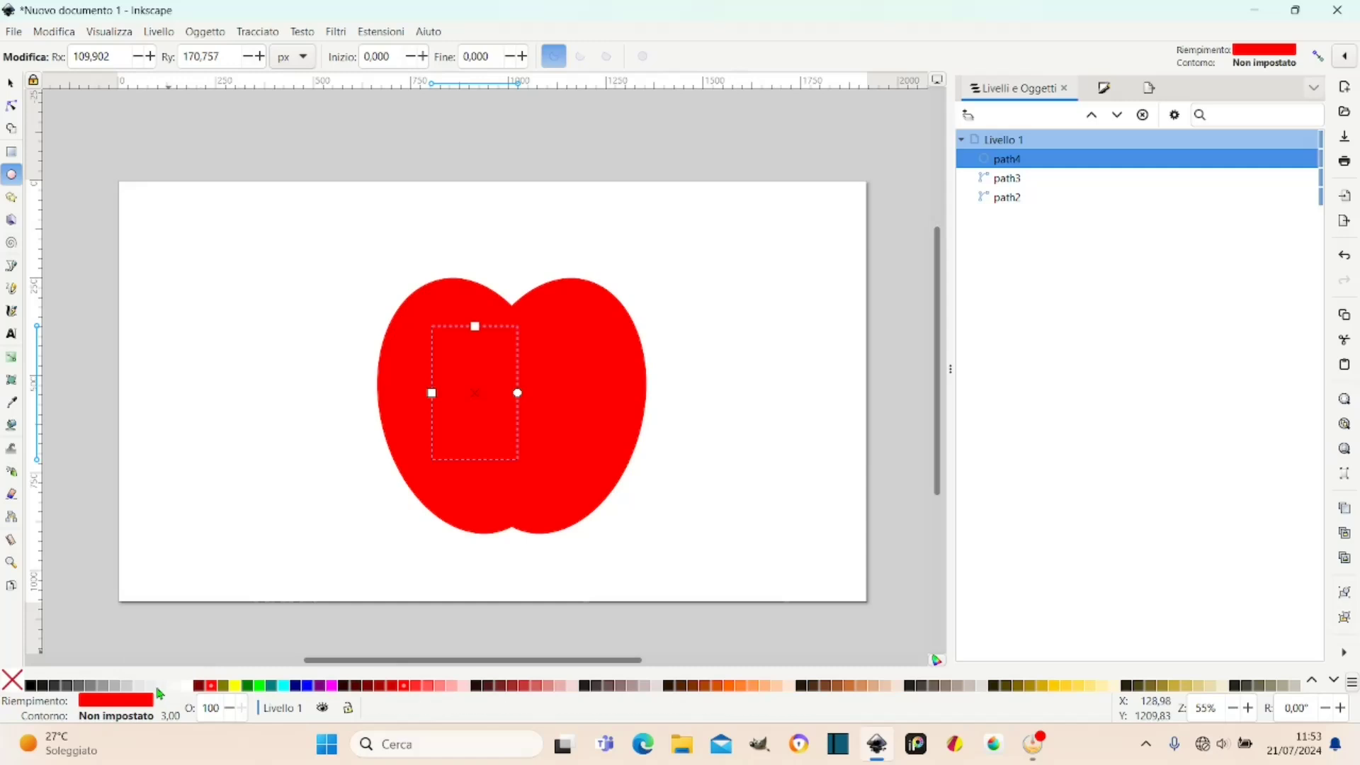
{"action": "left_click", "coordinate": [188, 686]}
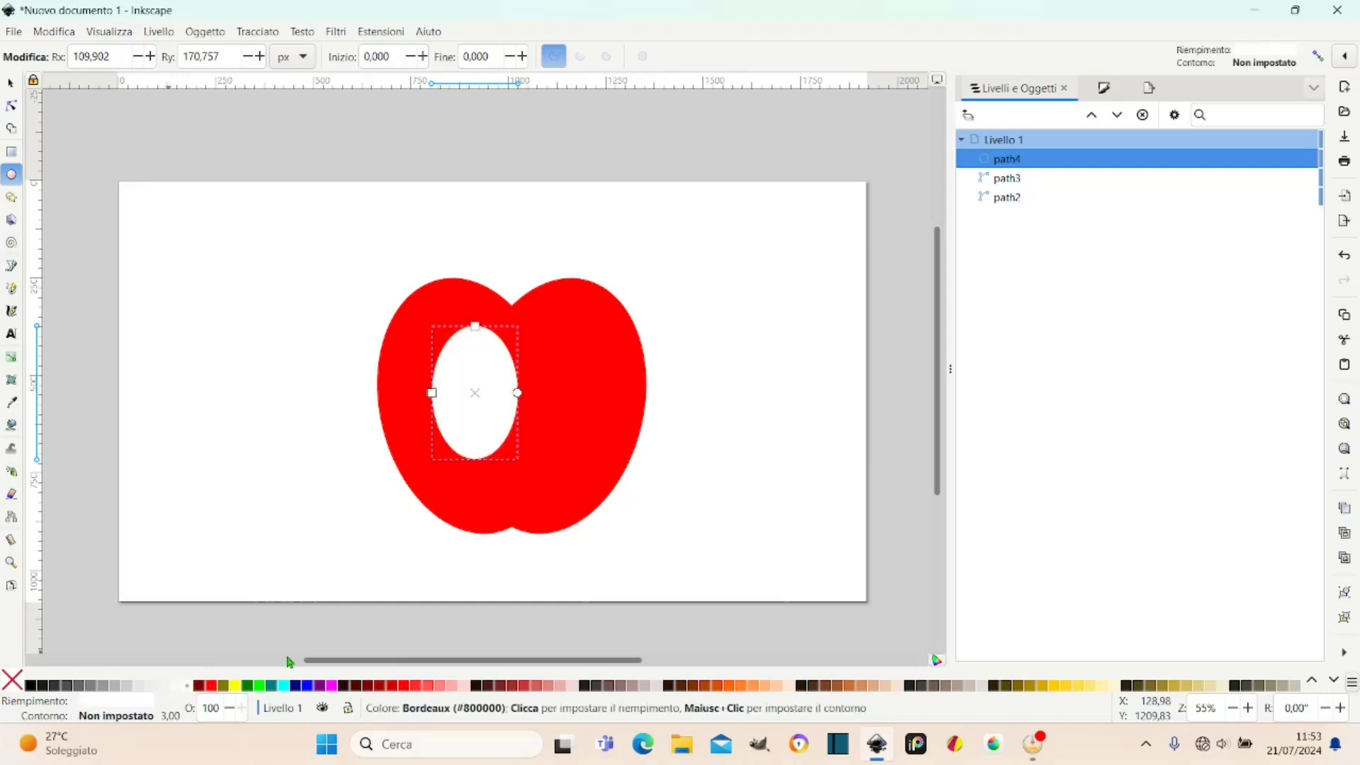
Move and stretch the white ellipse to about 220 by 403 px over the apple's left lobe.
{"action": "left_click", "coordinate": [11, 84]}
{"action": "left_click_drag", "start_coordinate": [476, 400], "coordinate": [497, 423]}
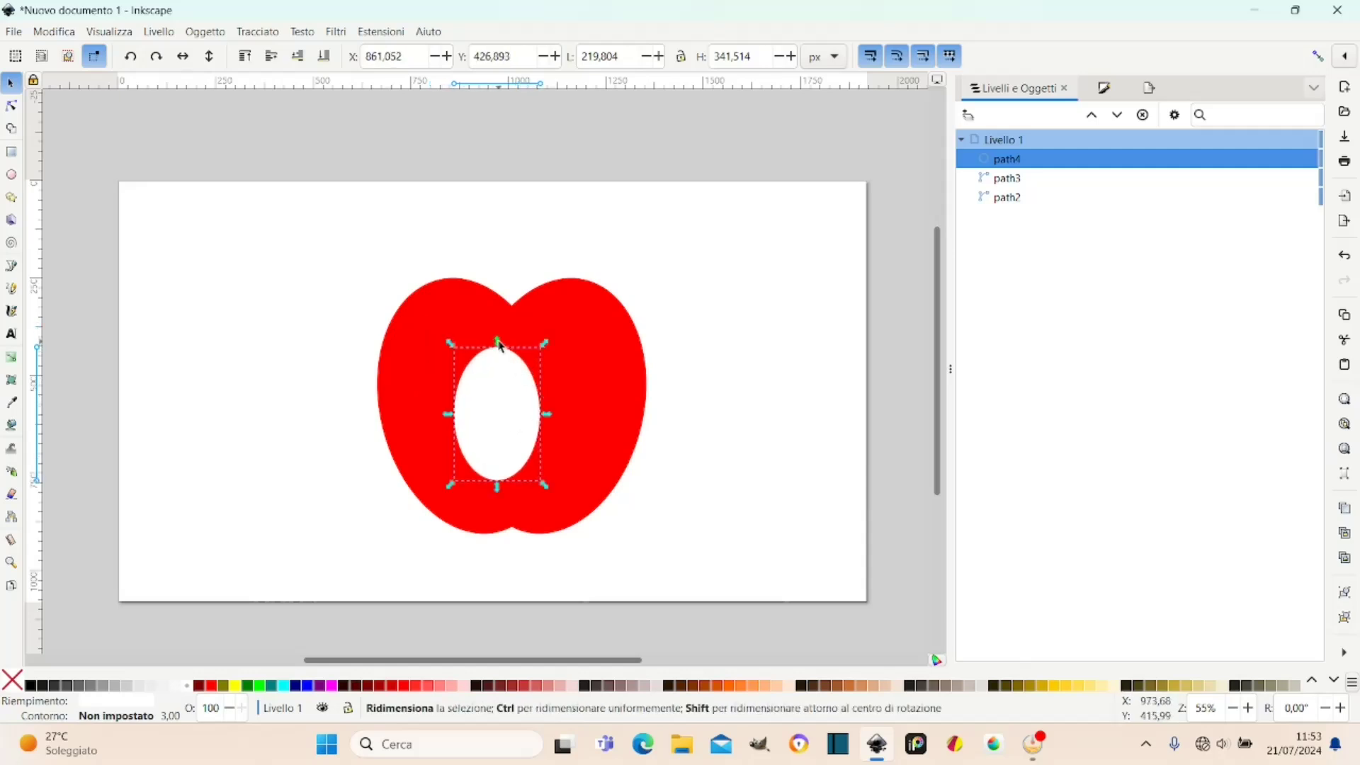
{"action": "left_click_drag", "start_coordinate": [499, 344], "coordinate": [497, 325]}
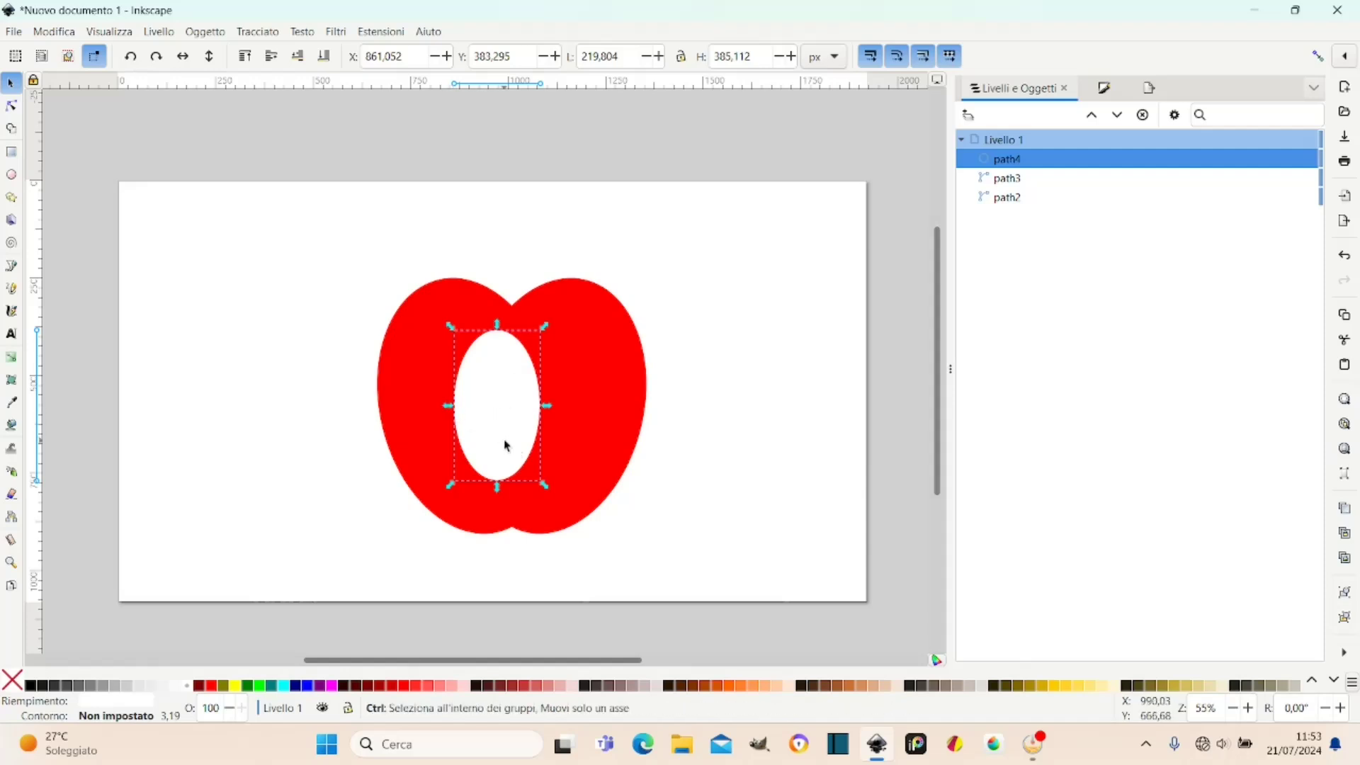
{"action": "scroll", "coordinate": [506, 445], "scroll_direction": "up", "scroll_amount": 1}
{"action": "left_click_drag", "start_coordinate": [506, 376], "coordinate": [417, 344]}
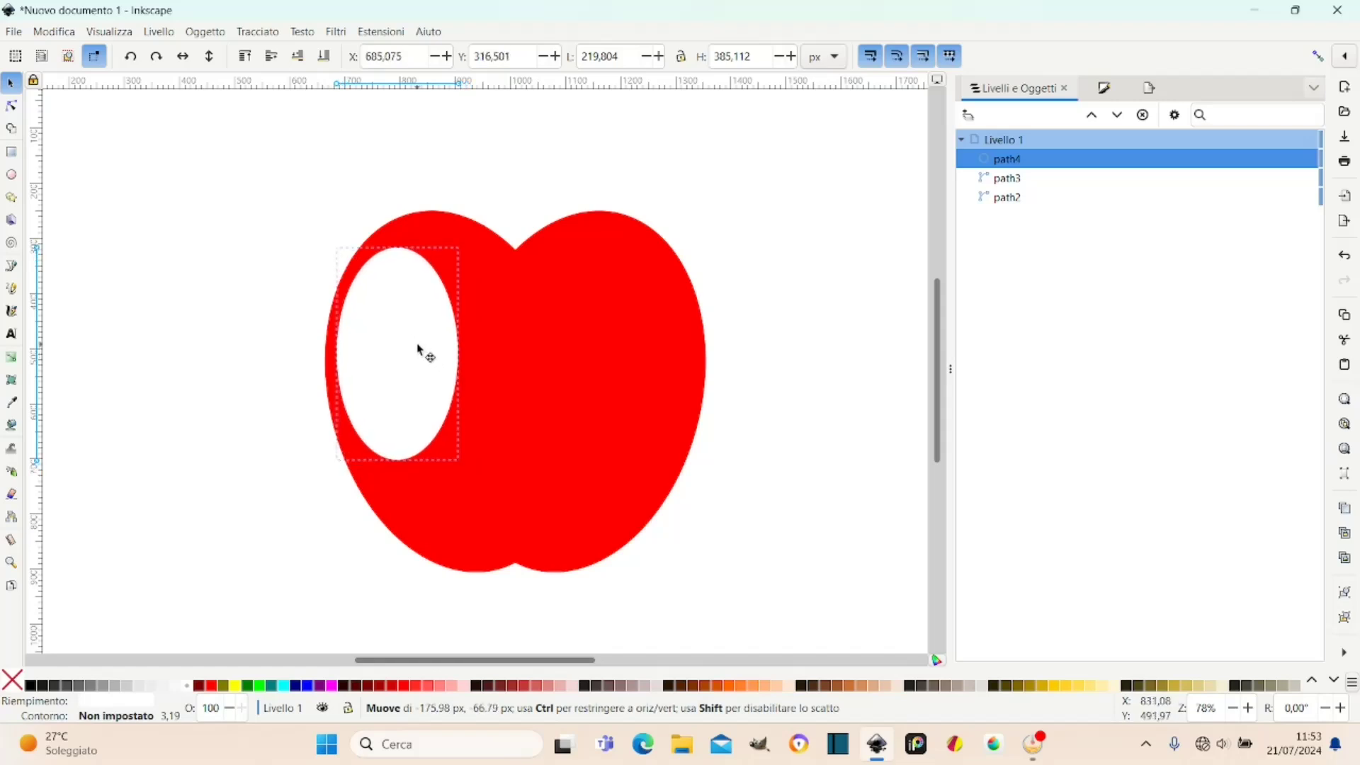
{"action": "left_click_drag", "start_coordinate": [417, 346], "coordinate": [416, 347]}
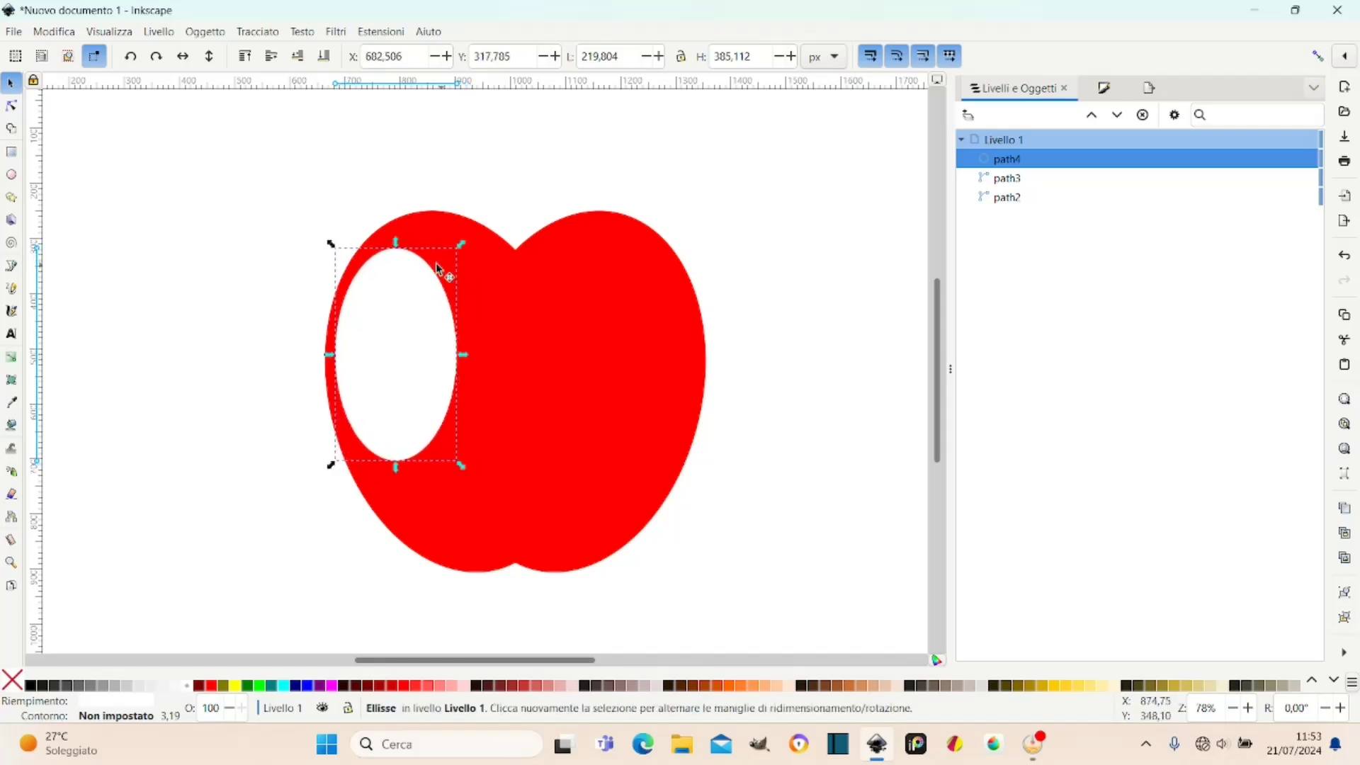
{"action": "left_click_drag", "start_coordinate": [396, 467], "coordinate": [397, 481]}
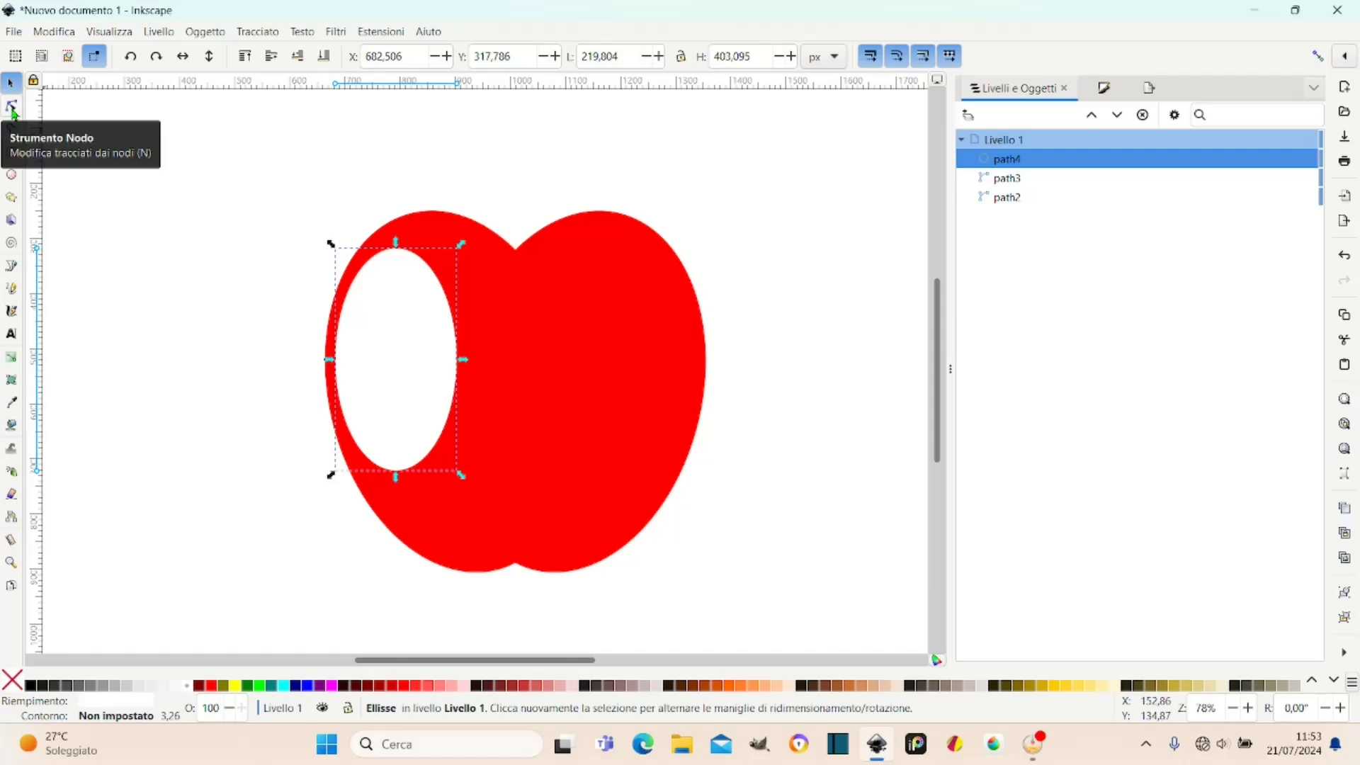
Convert the white highlight ellipse into a path with Path > Object to Path.
{"action": "left_click", "coordinate": [11, 107]}
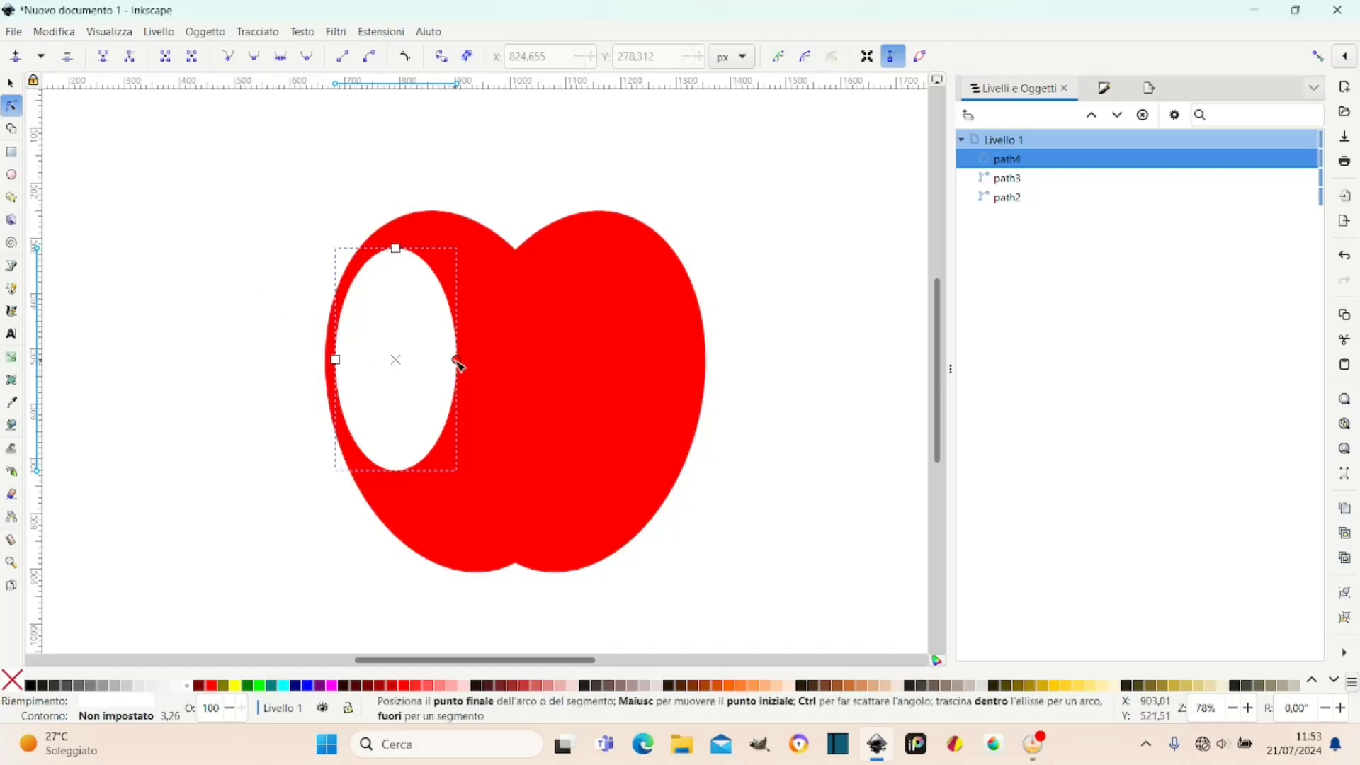
{"action": "left_click", "coordinate": [456, 360]}
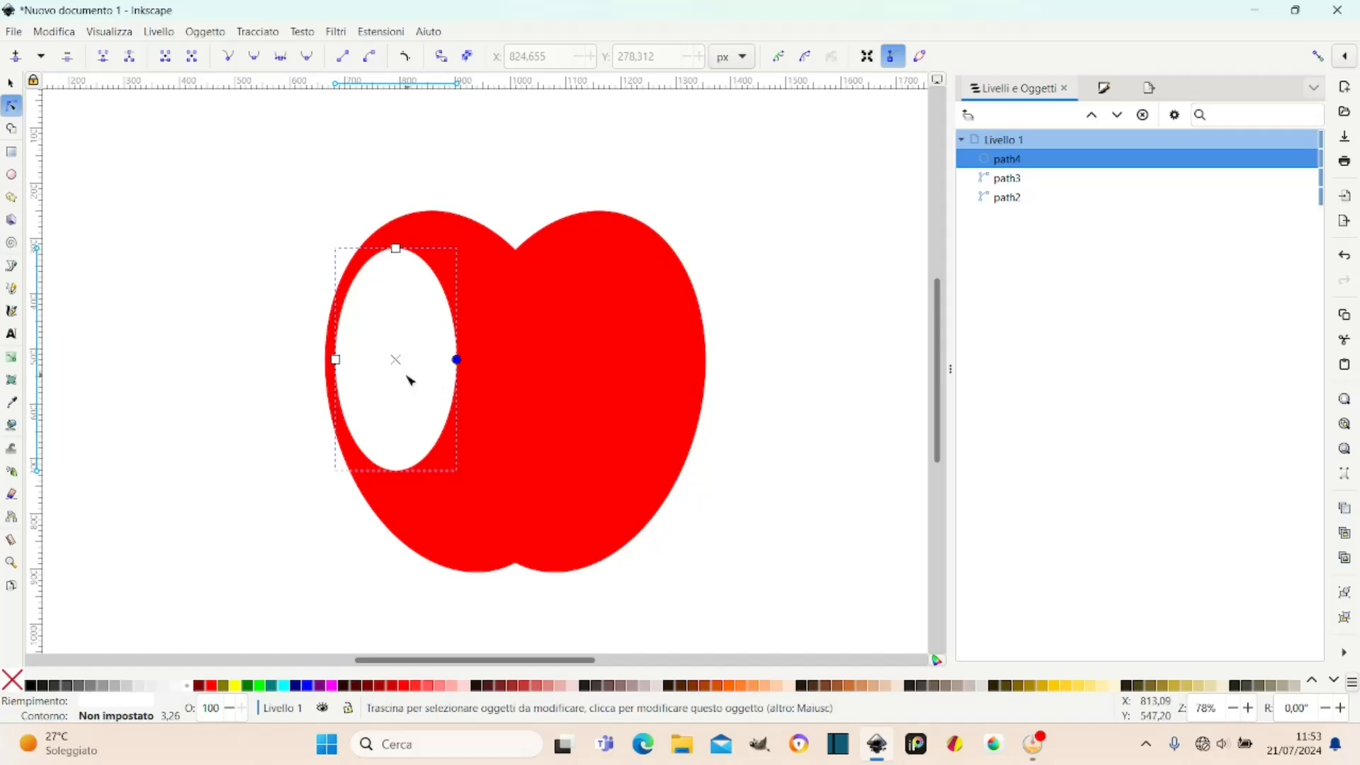
{"action": "key", "text": "s"}
{"action": "left_click", "coordinate": [419, 322]}
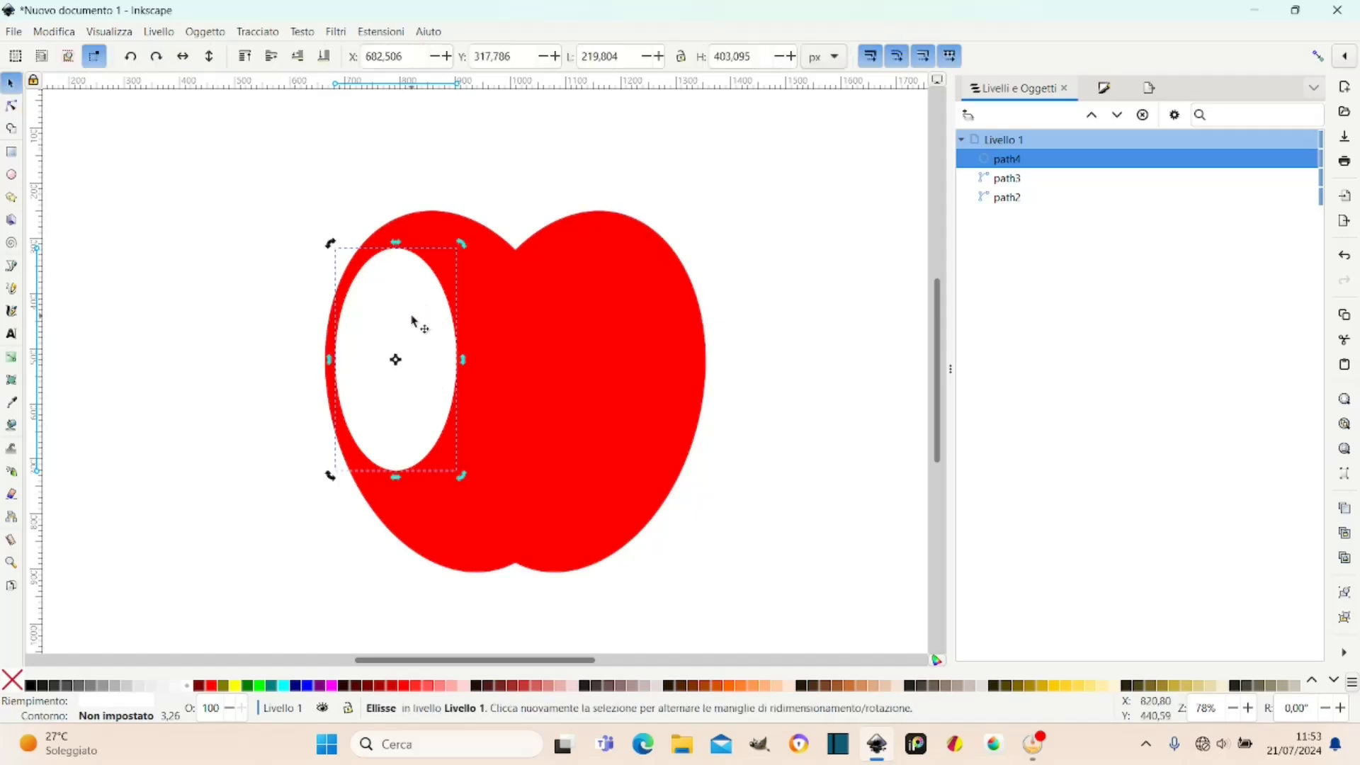
{"action": "left_click", "coordinate": [258, 32]}
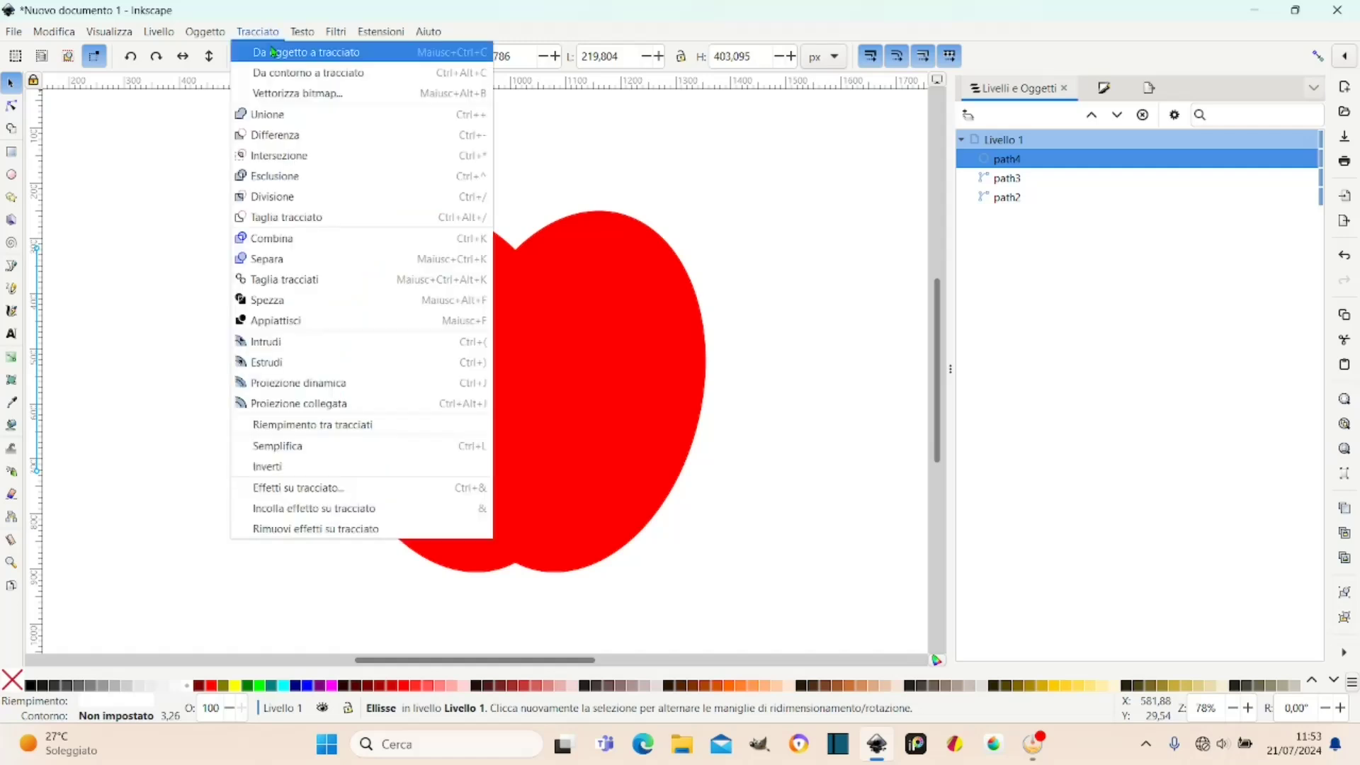
{"action": "left_click", "coordinate": [312, 57]}
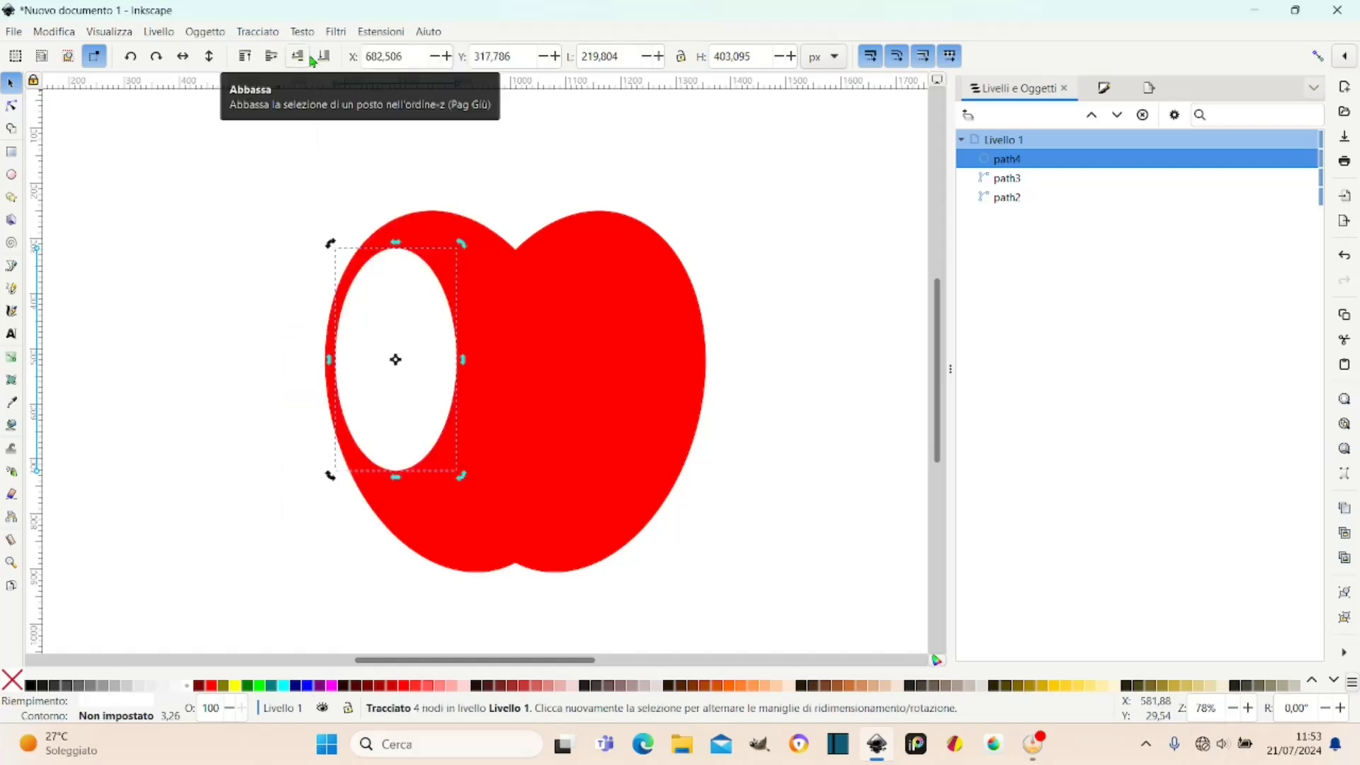
Drag the white path's nodes and handles into a narrow crescent along the apple's left edge.
{"action": "left_click", "coordinate": [12, 106]}
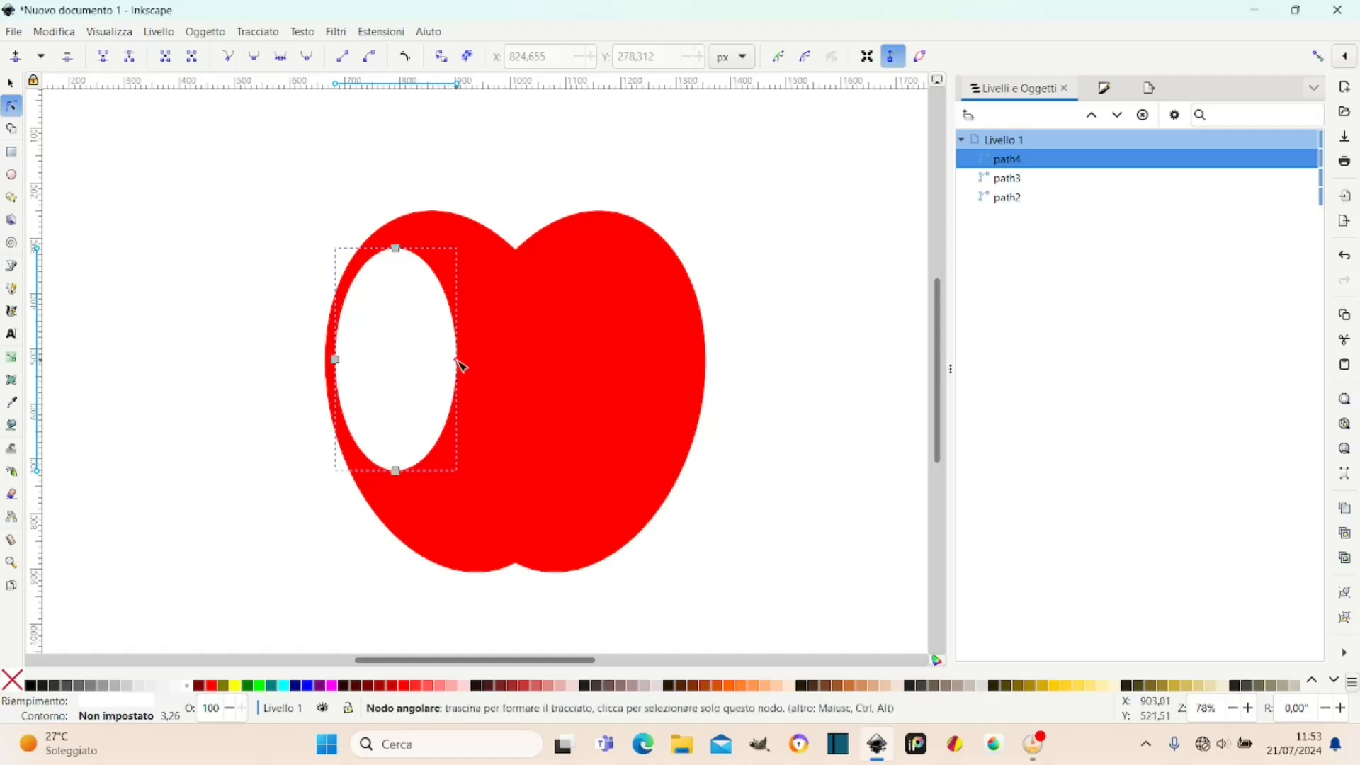
{"action": "mouse_move", "coordinate": [459, 365]}
{"action": "left_mouse_down"}
{"action": "mouse_move", "coordinate": [476, 386]}
{"action": "mouse_move", "coordinate": [423, 366]}
{"action": "mouse_move", "coordinate": [379, 370]}
{"action": "left_mouse_up"}
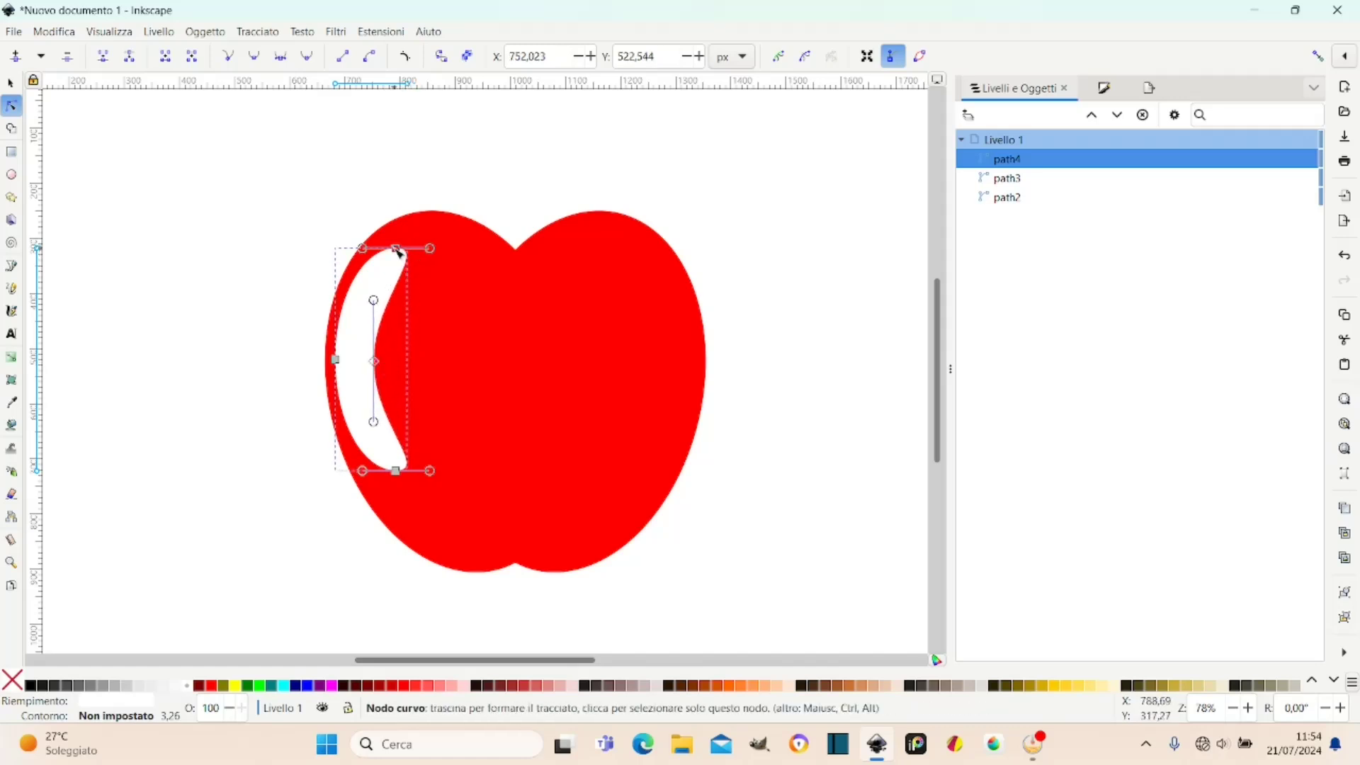
{"action": "mouse_move", "coordinate": [430, 248]}
{"action": "left_mouse_down"}
{"action": "mouse_move", "coordinate": [453, 241]}
{"action": "mouse_move", "coordinate": [405, 255]}
{"action": "left_mouse_up"}
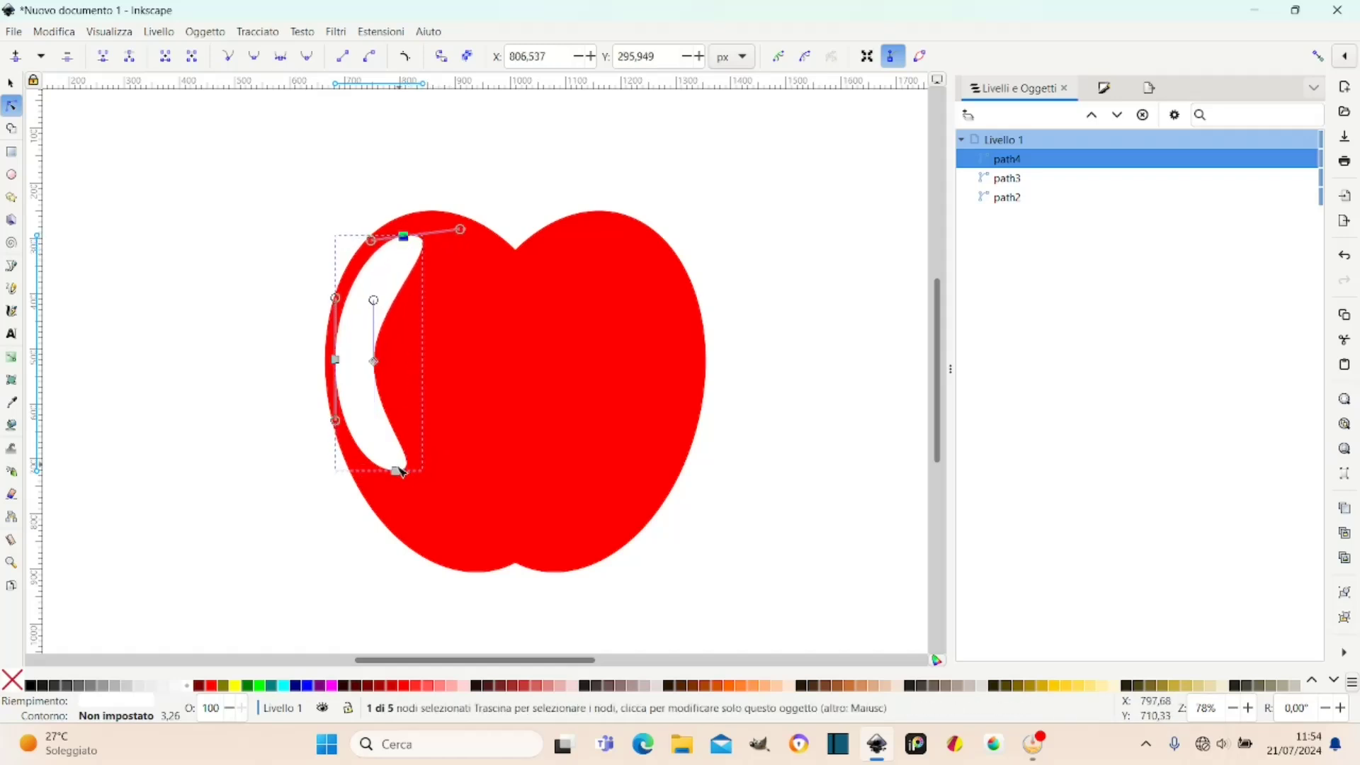
{"action": "mouse_move", "coordinate": [396, 471]}
{"action": "left_mouse_down"}
{"action": "mouse_move", "coordinate": [412, 514]}
{"action": "mouse_move", "coordinate": [435, 523]}
{"action": "left_mouse_up"}
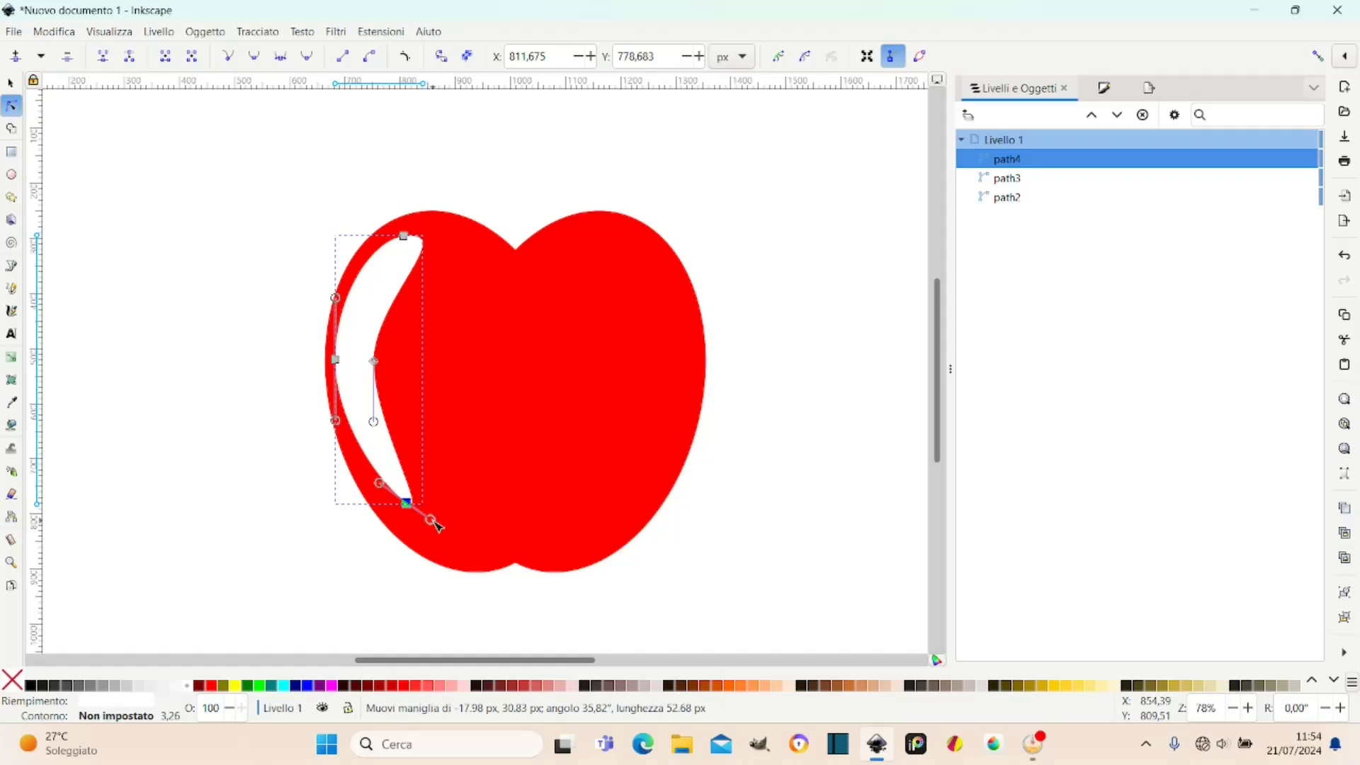
{"action": "mouse_move", "coordinate": [406, 503]}
{"action": "left_mouse_down"}
{"action": "mouse_move", "coordinate": [408, 526]}
{"action": "mouse_move", "coordinate": [429, 538]}
{"action": "left_mouse_up"}
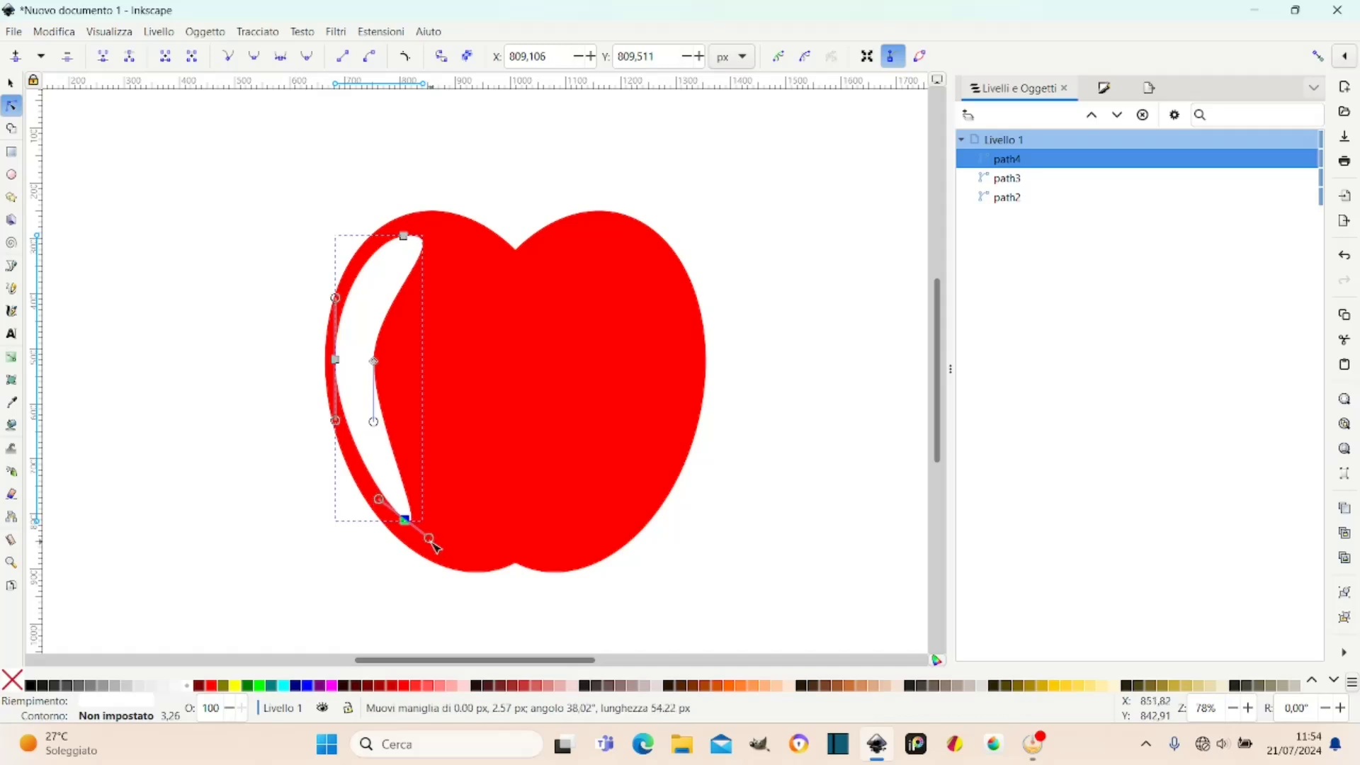
{"action": "left_click_drag", "start_coordinate": [375, 361], "coordinate": [377, 371]}
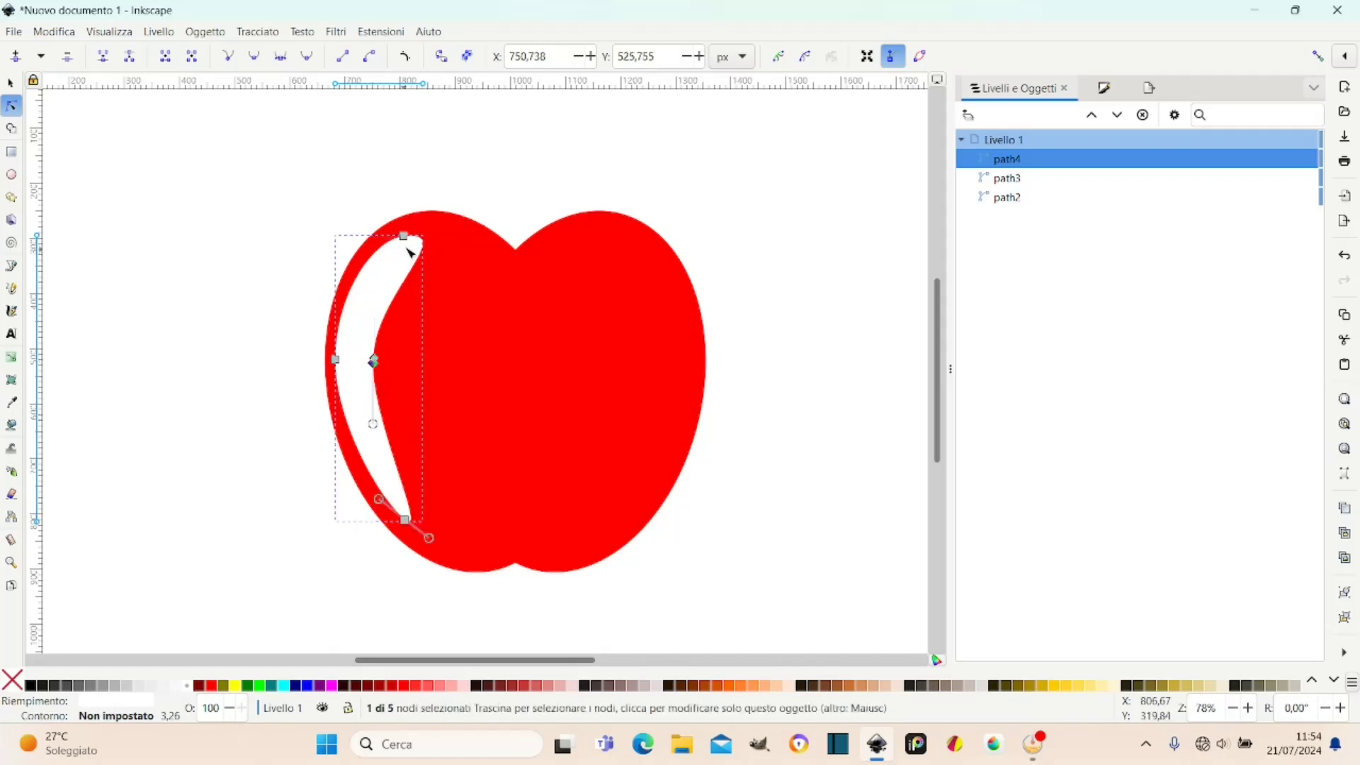
{"action": "left_click_drag", "start_coordinate": [410, 238], "coordinate": [411, 235]}
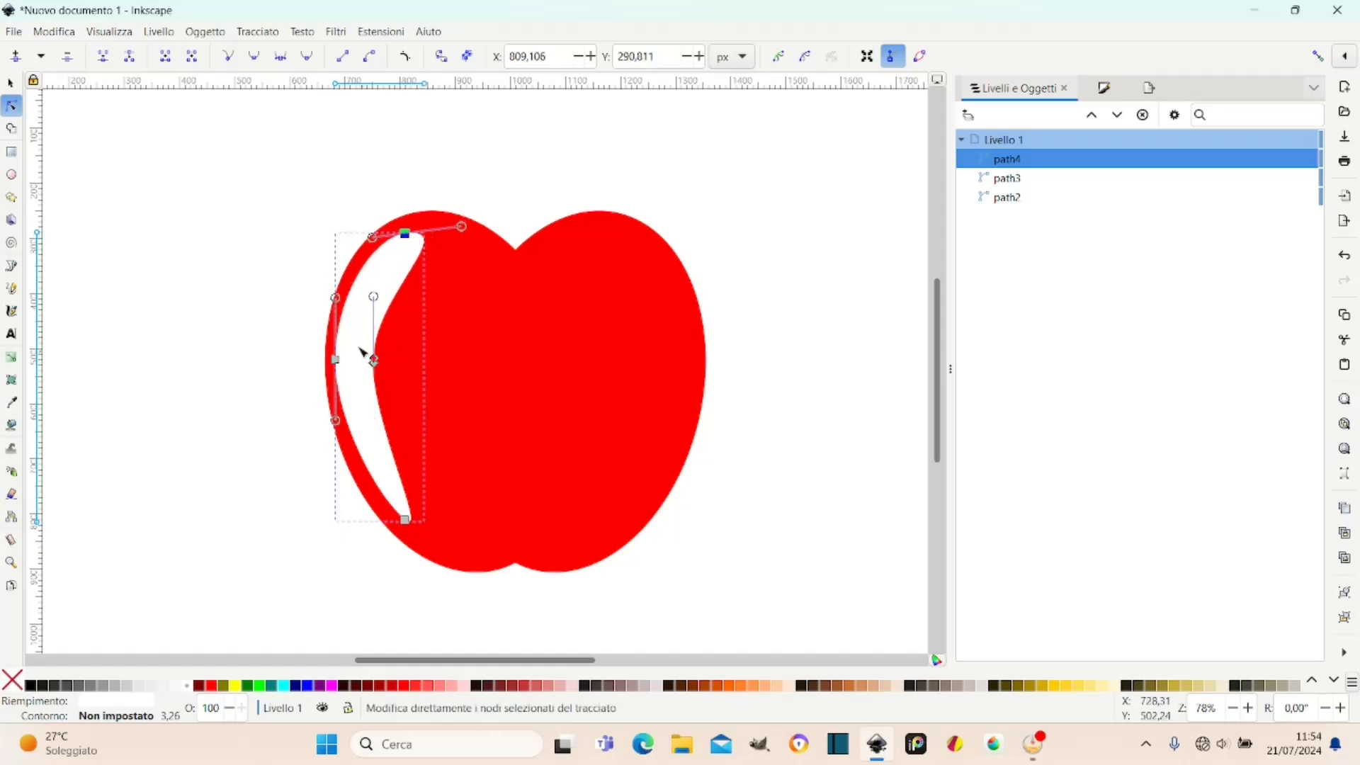
{"action": "left_click", "coordinate": [378, 365], "text": "shift"}
{"action": "left_click_drag", "start_coordinate": [378, 366], "coordinate": [385, 369]}
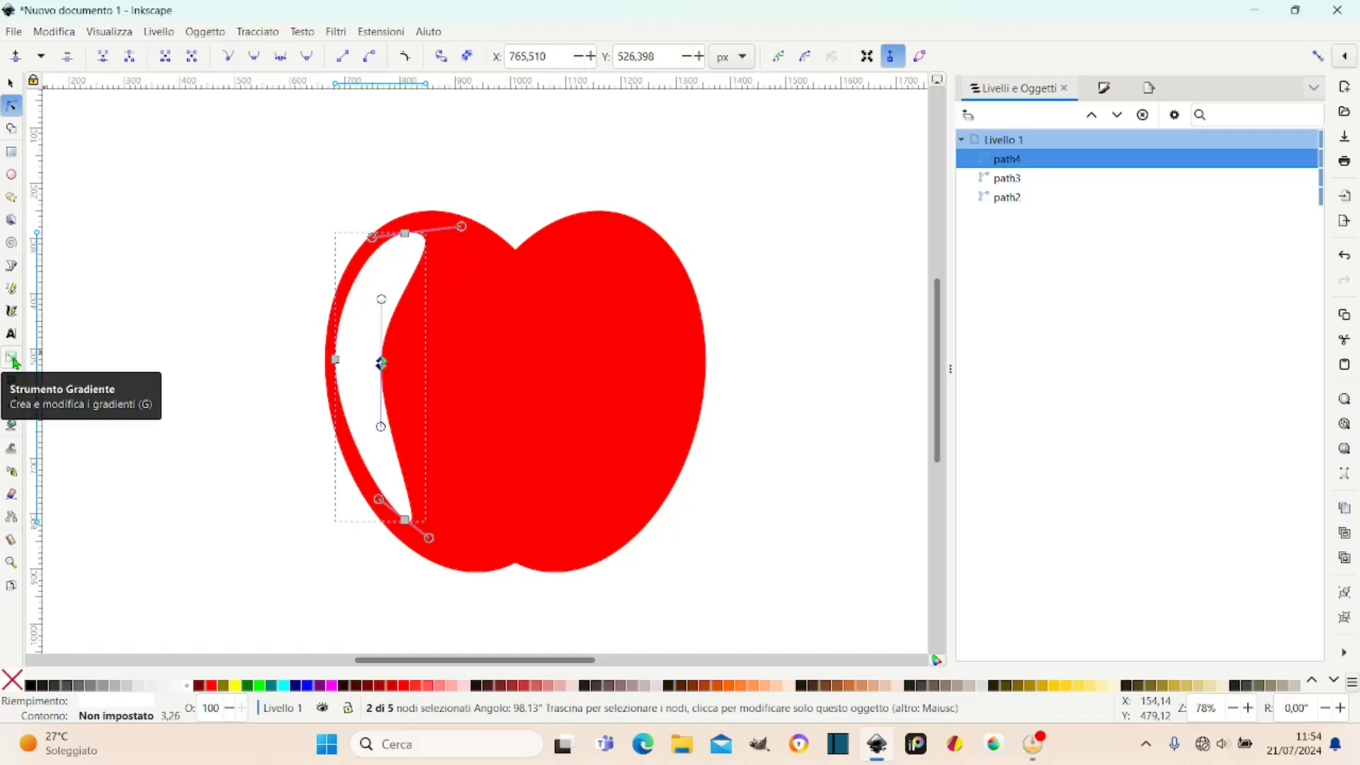
Apply a linear white-to-transparent gradient running from the highlight's top toward the apple's bottom.
{"action": "left_click", "coordinate": [13, 358]}
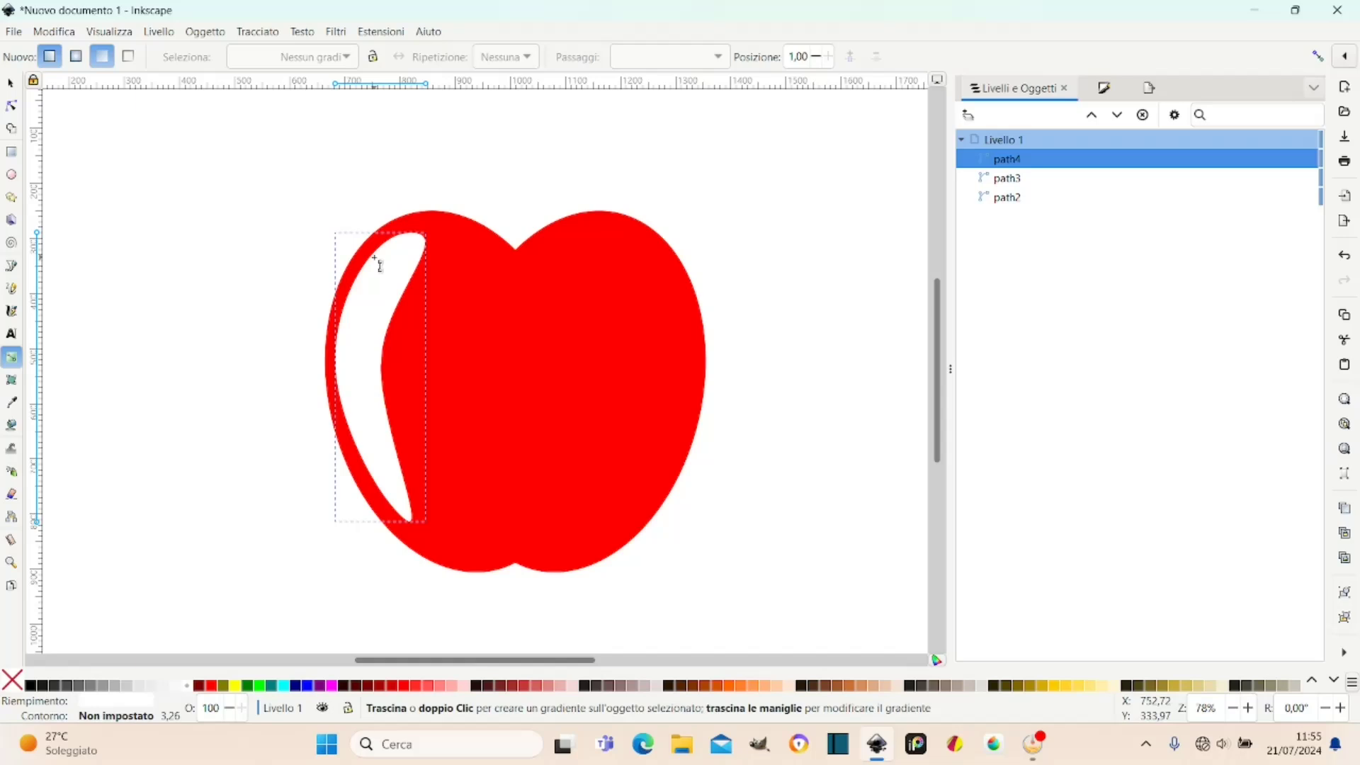
{"action": "left_click_drag", "start_coordinate": [376, 262], "coordinate": [417, 474]}
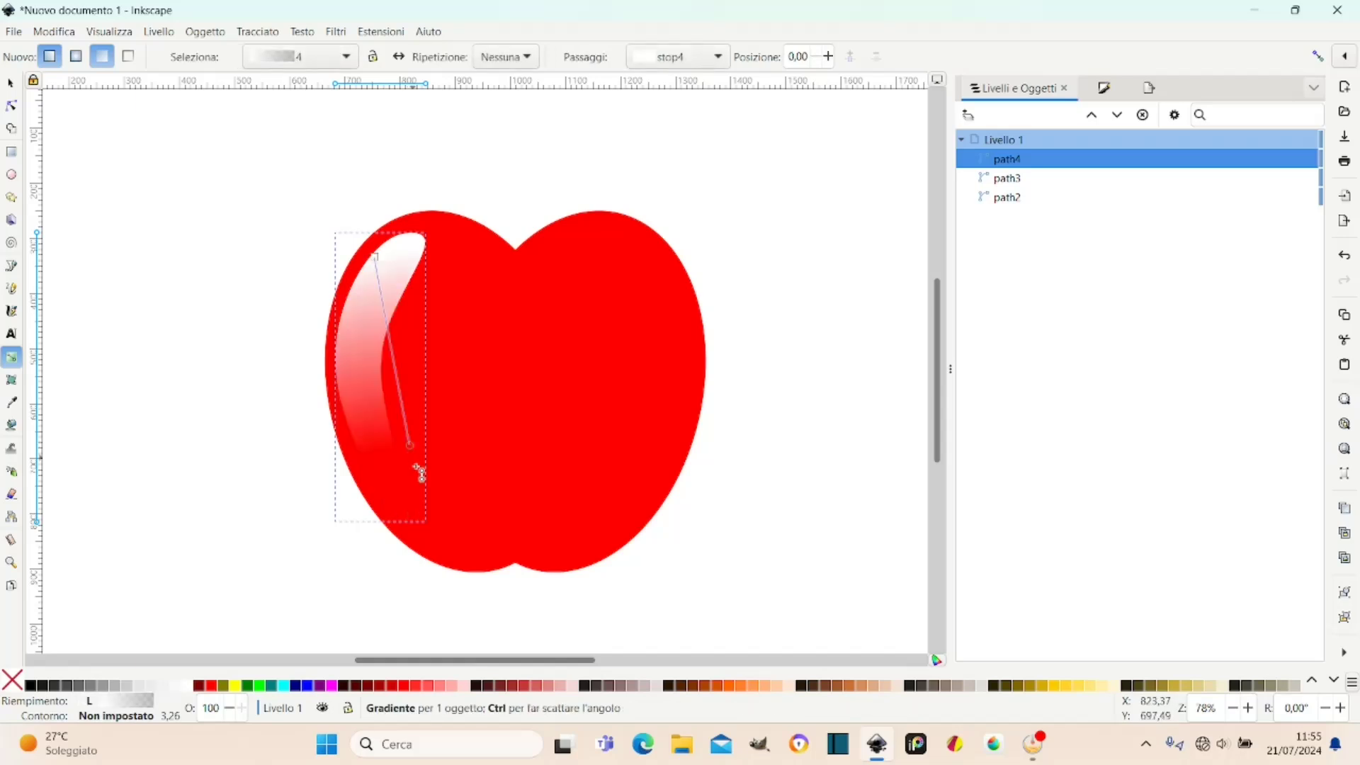
{"action": "left_click_drag", "start_coordinate": [418, 473], "coordinate": [432, 545]}
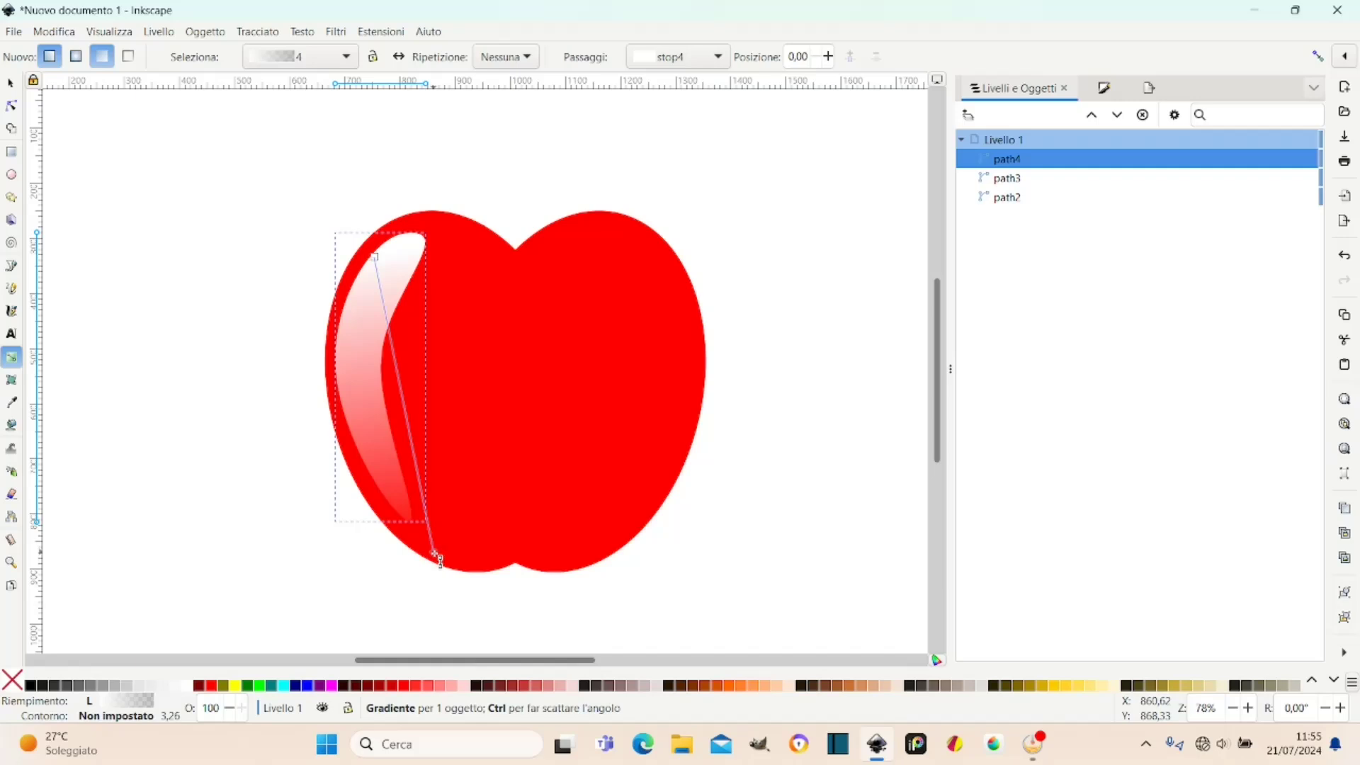
{"action": "left_click_drag", "start_coordinate": [436, 557], "coordinate": [435, 553]}
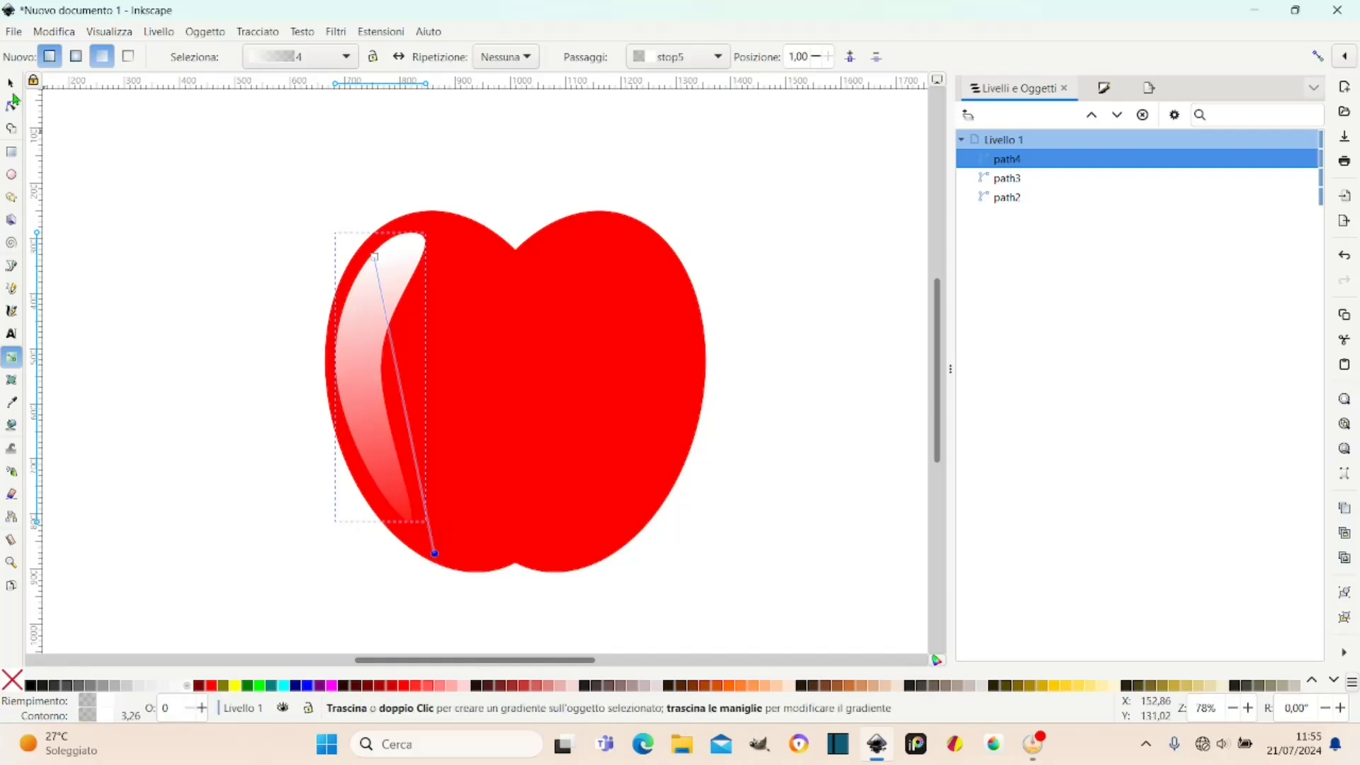
{"action": "left_click", "coordinate": [12, 86]}
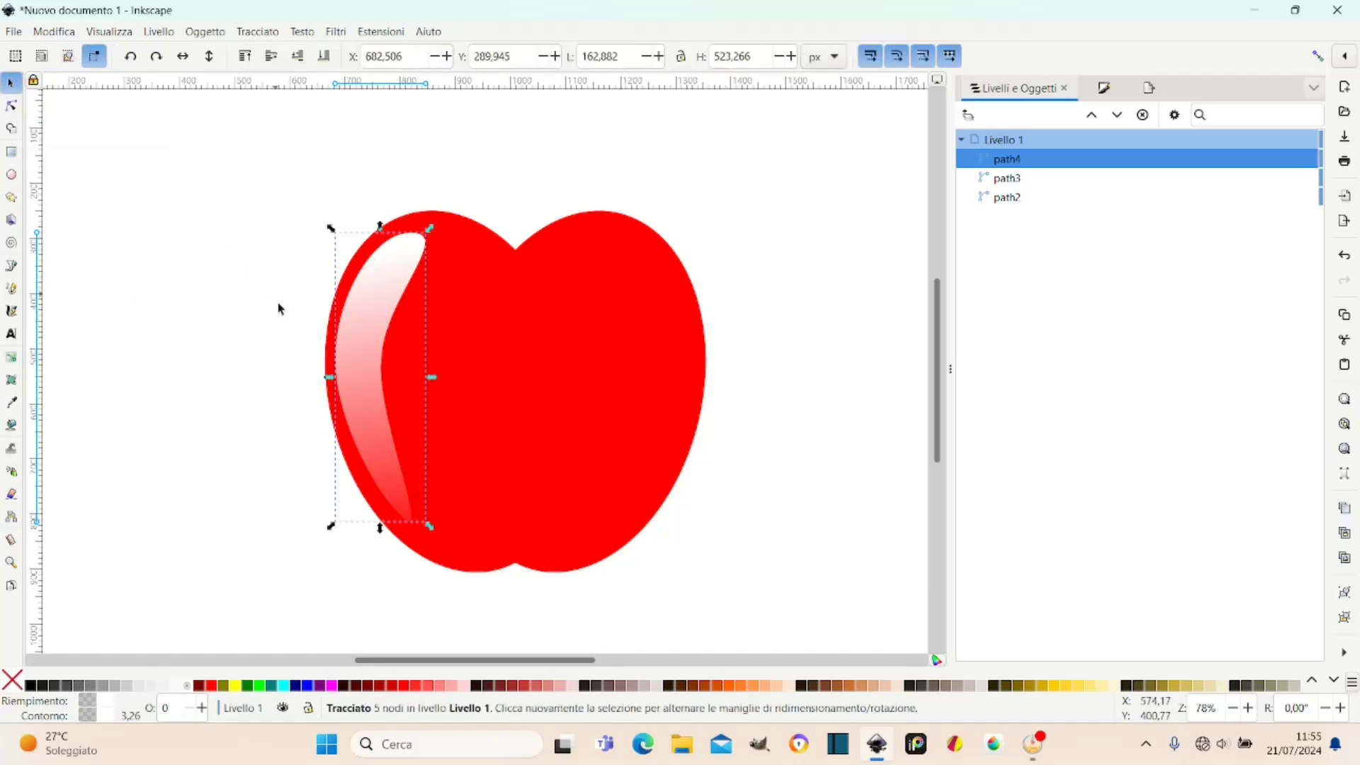
Draw a white oval of about 110 by 286 px and place it right of the crescent highlight.
{"action": "left_click", "coordinate": [13, 176]}
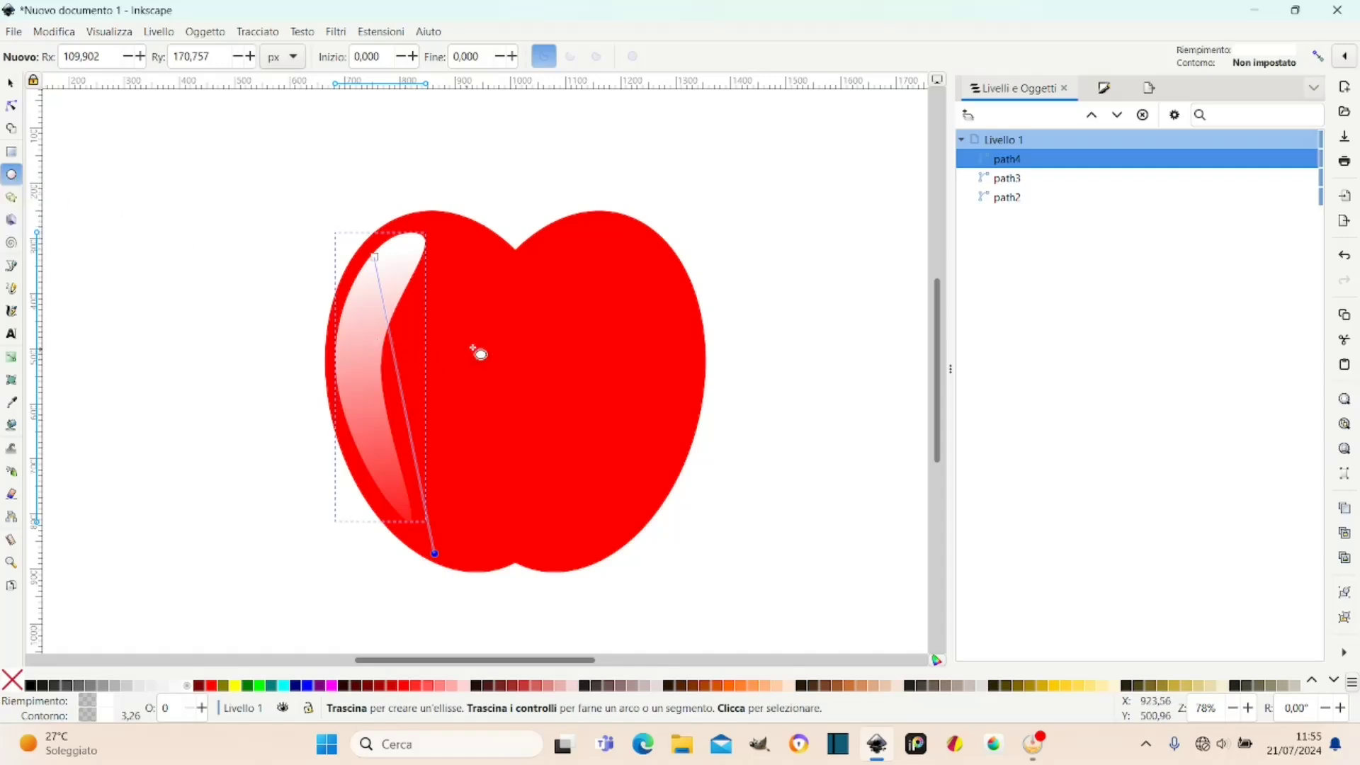
{"action": "left_click_drag", "start_coordinate": [472, 304], "coordinate": [509, 438]}
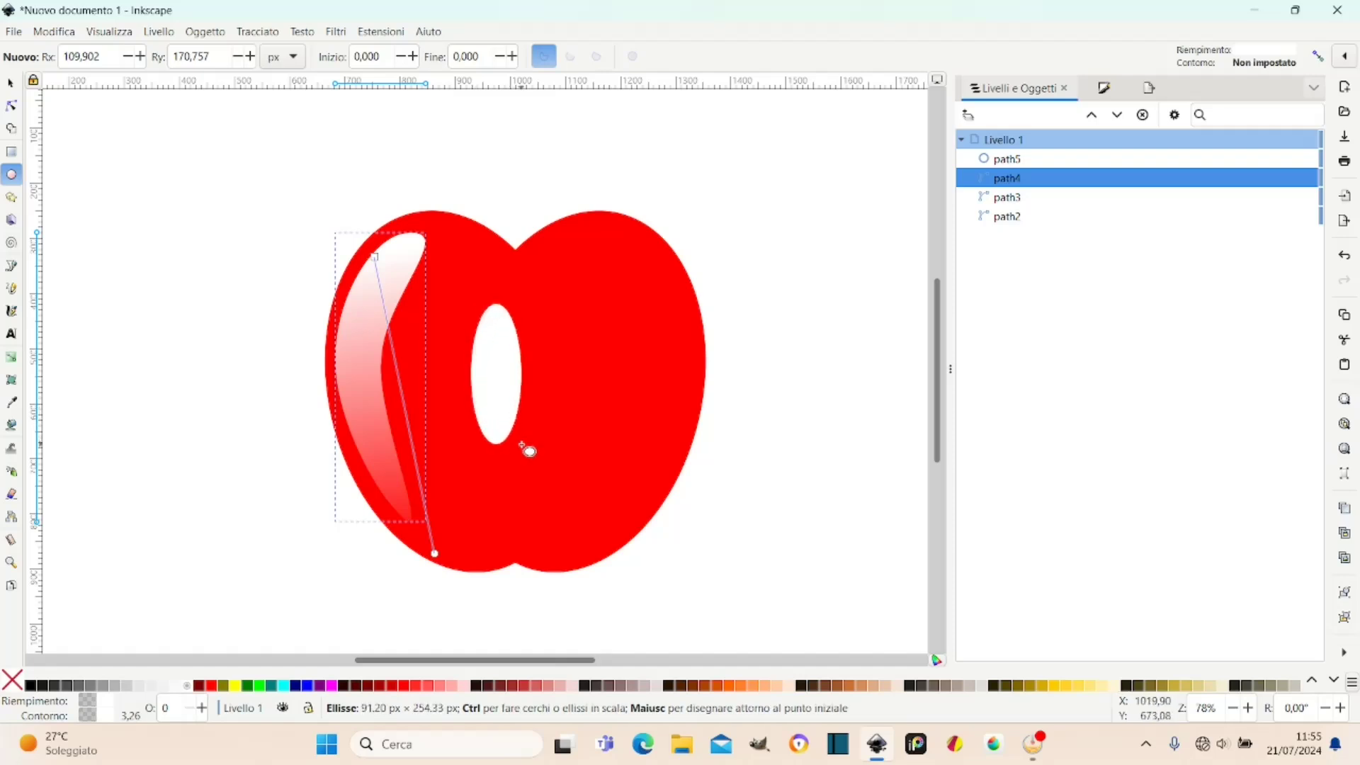
{"action": "left_click_drag", "start_coordinate": [509, 438], "coordinate": [533, 462]}
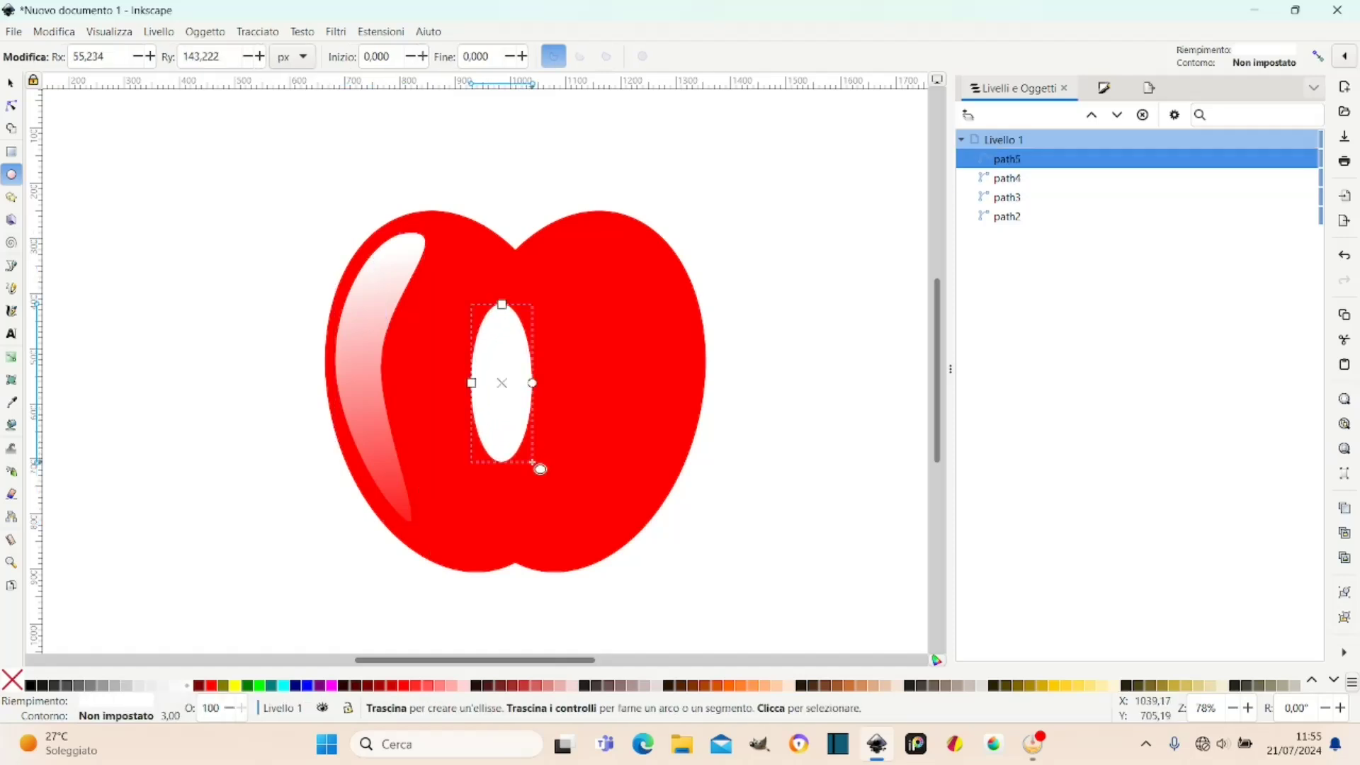
{"action": "left_click", "coordinate": [11, 88]}
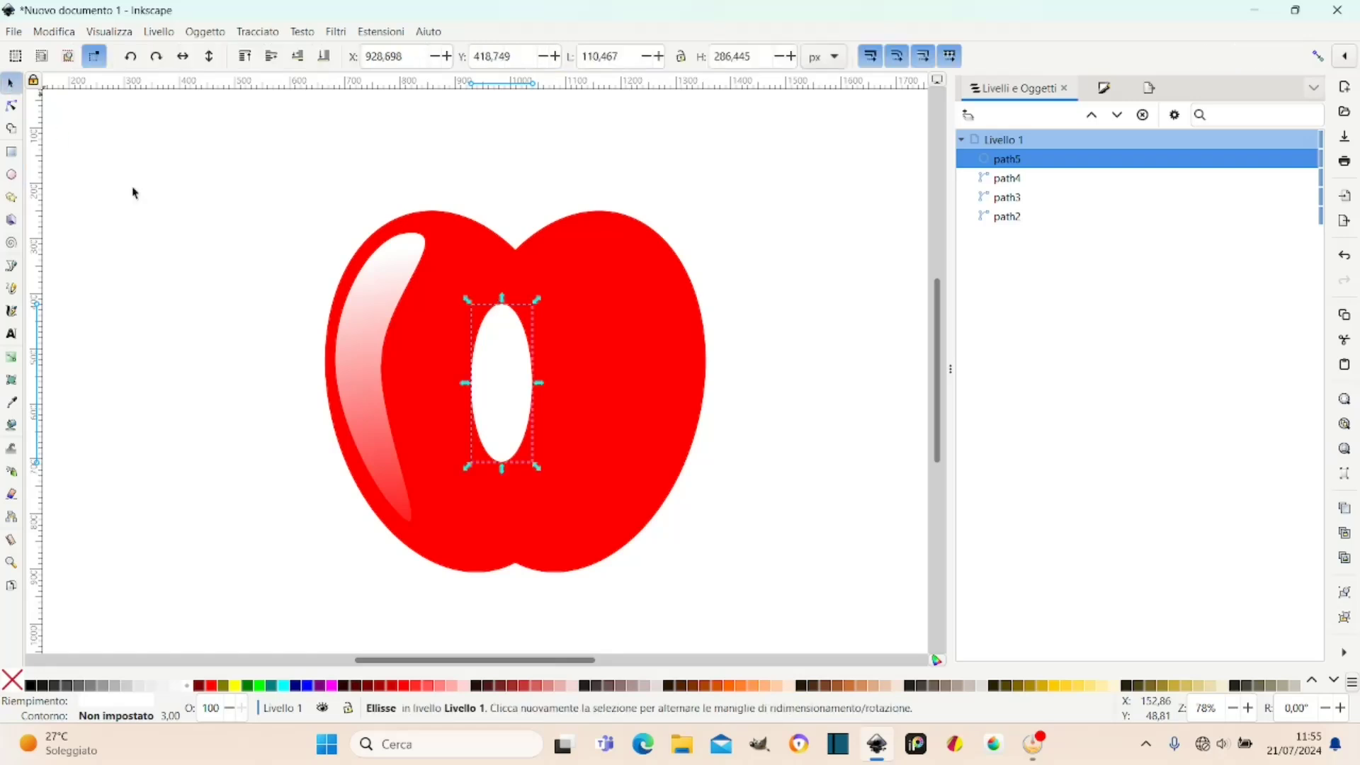
{"action": "left_click_drag", "start_coordinate": [511, 399], "coordinate": [439, 373]}
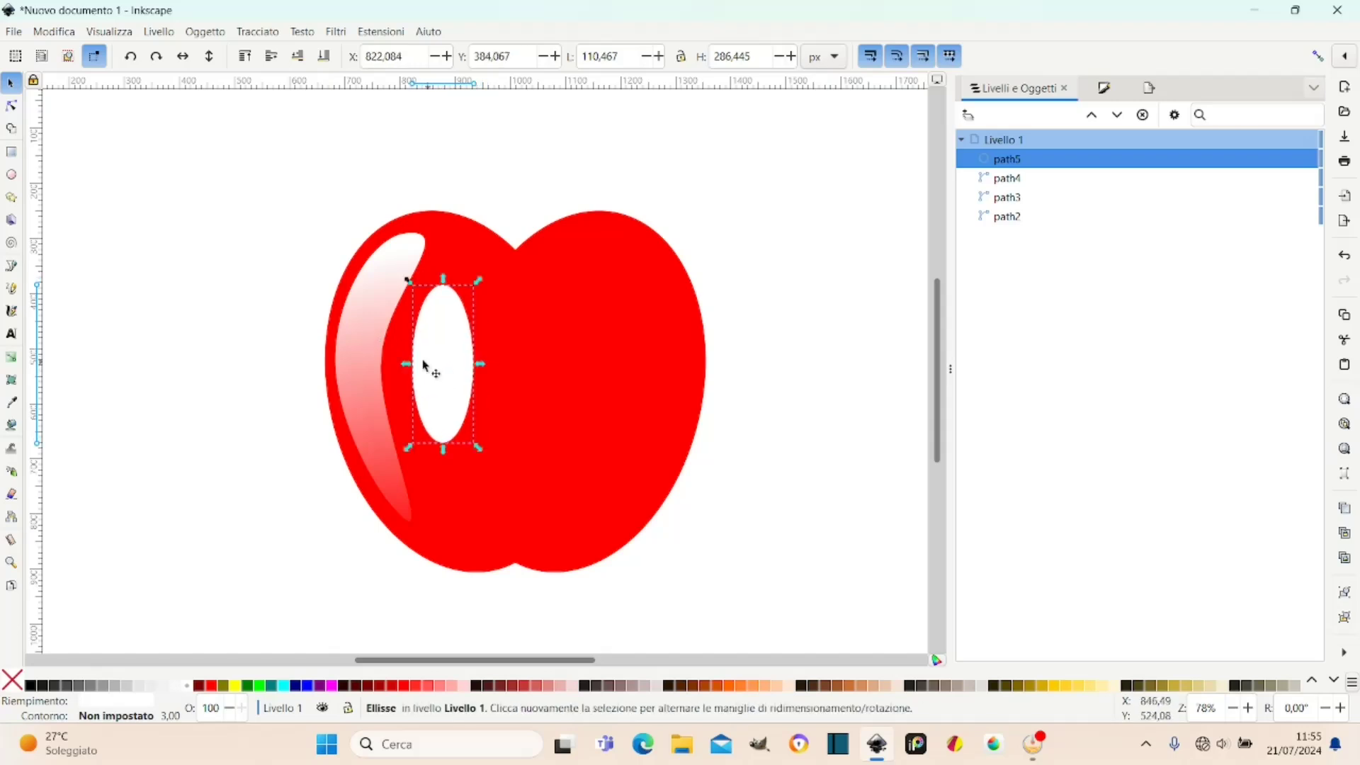
{"action": "left_click", "coordinate": [361, 334]}
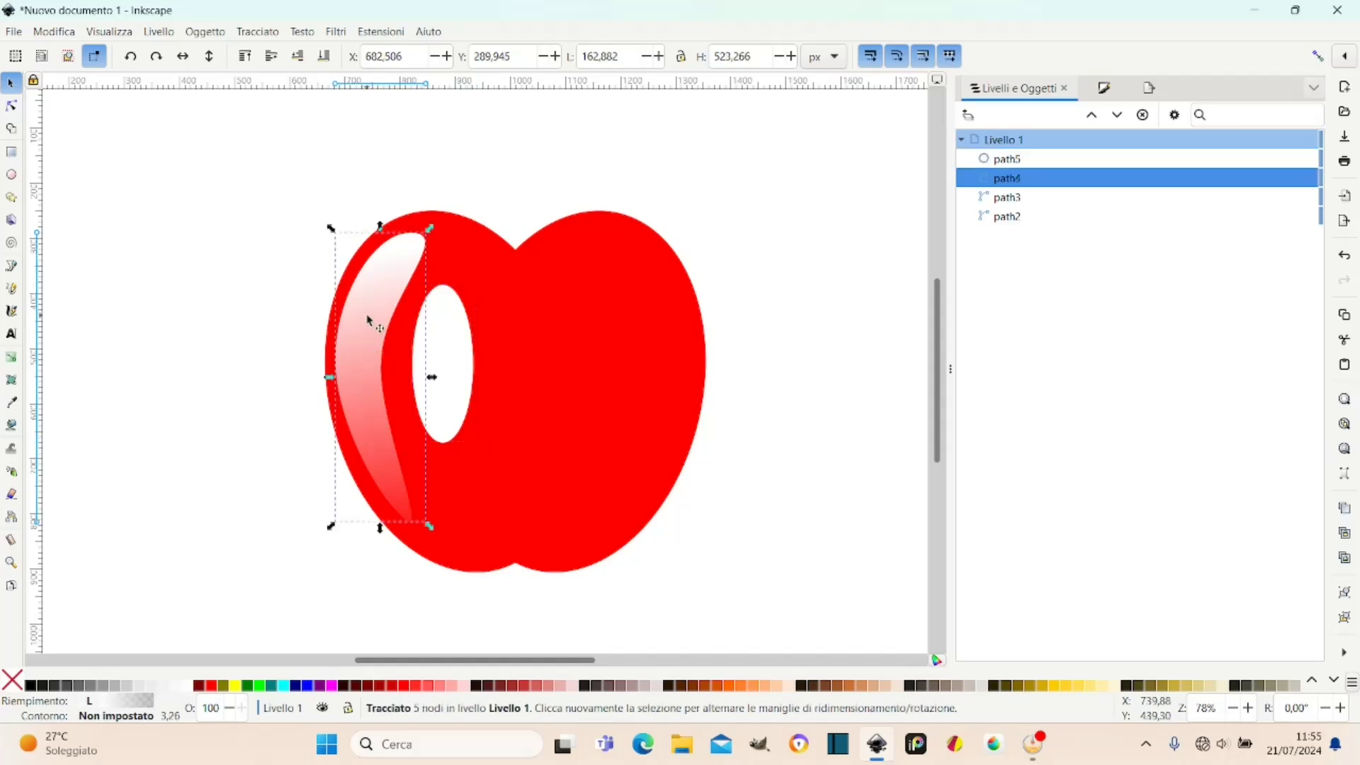
Set the crescent highlight's opacity to about 76% in Fill and Stroke.
{"action": "mouse_move", "coordinate": [1006, 158]}
{"action": "left_click", "coordinate": [1108, 90]}
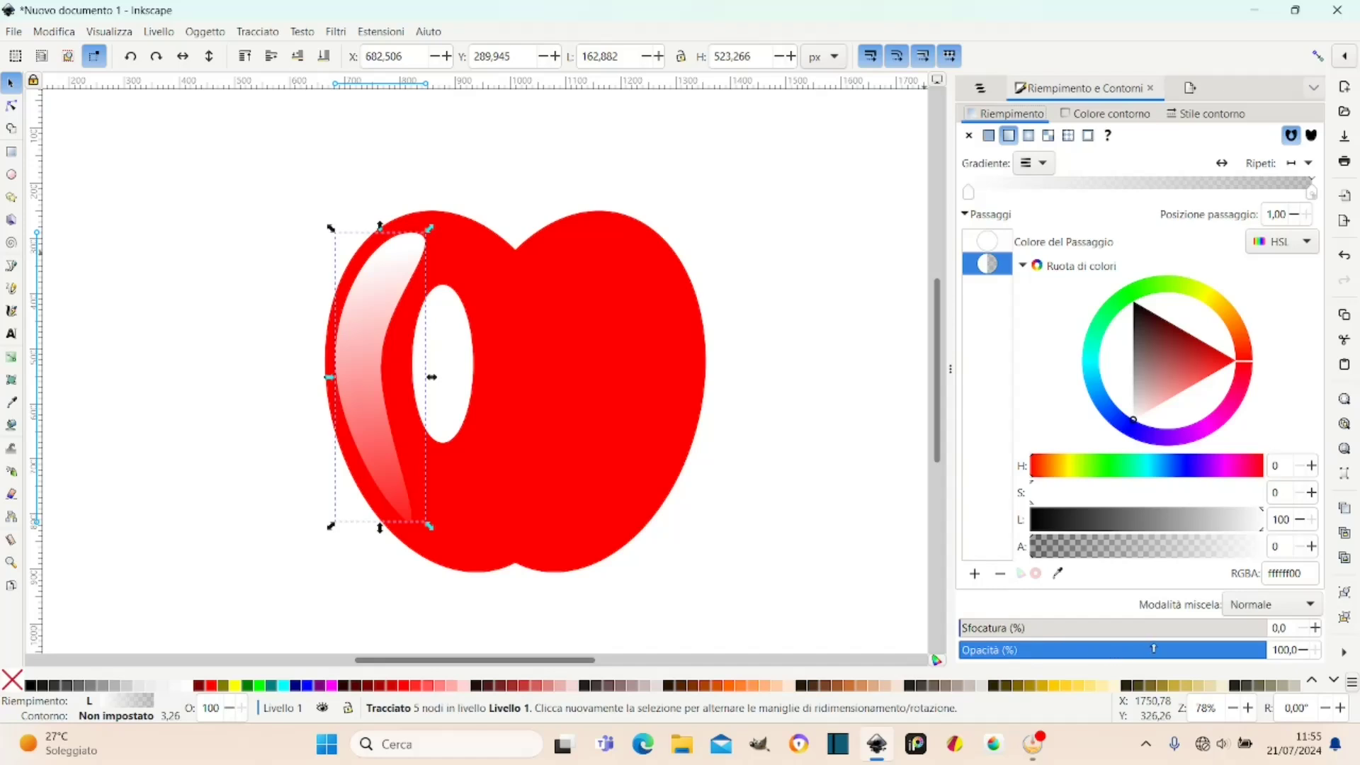
{"action": "left_click", "coordinate": [1153, 649]}
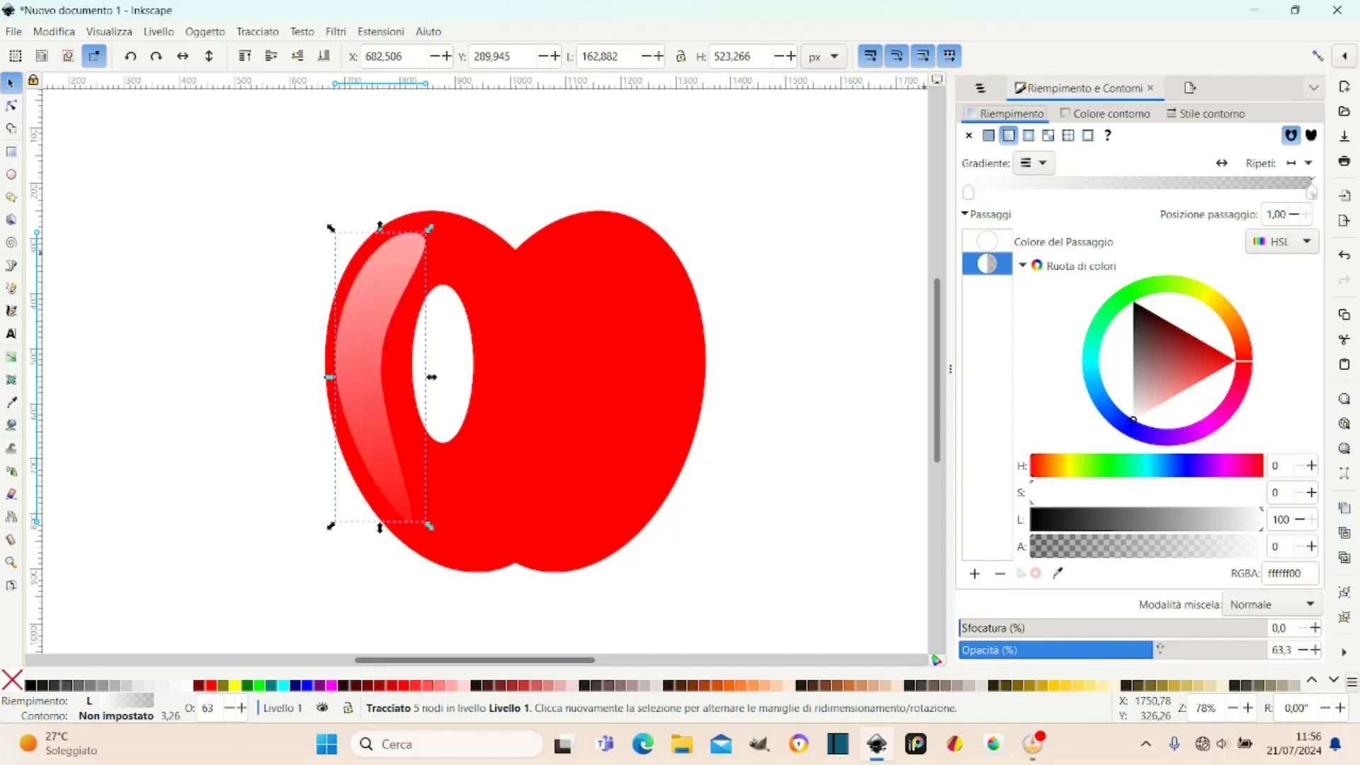
{"action": "left_click_drag", "start_coordinate": [1167, 649], "coordinate": [1186, 647]}
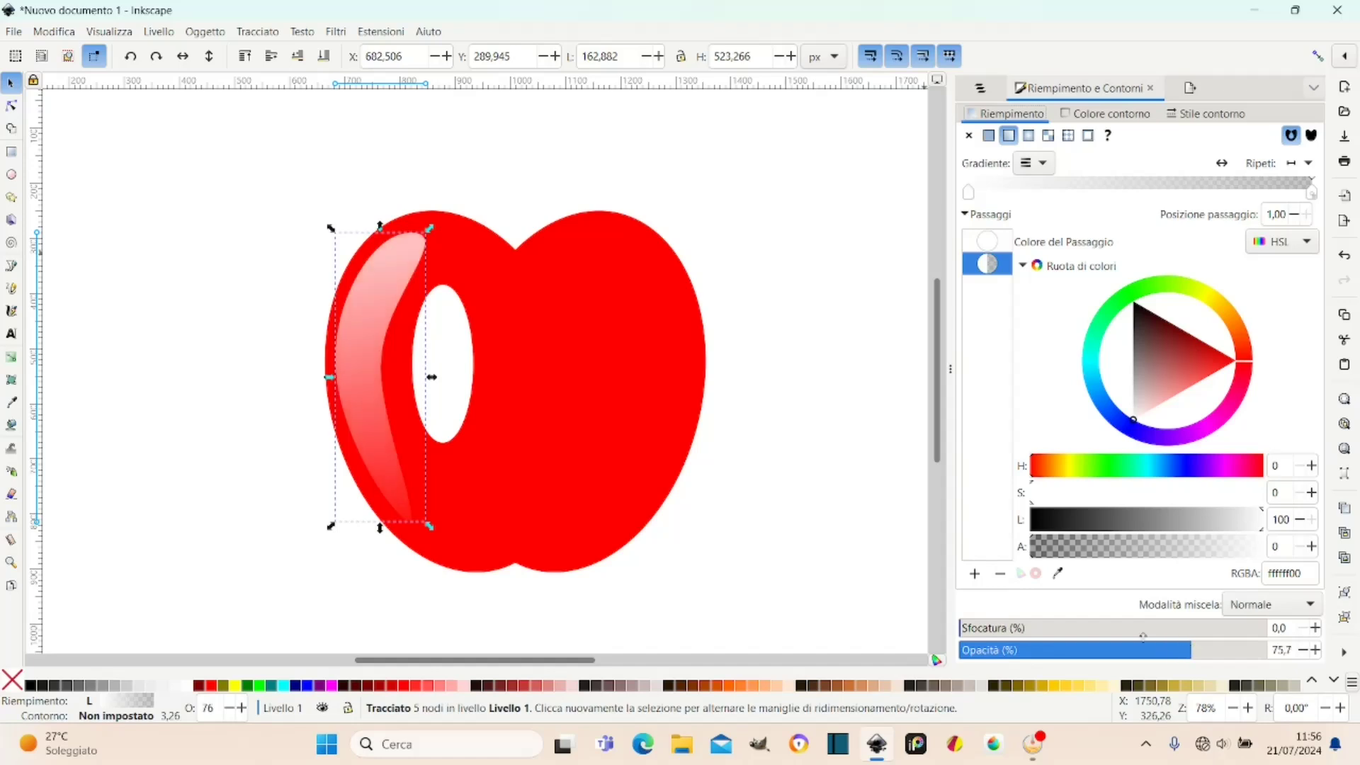
{"action": "left_click", "coordinate": [451, 358]}
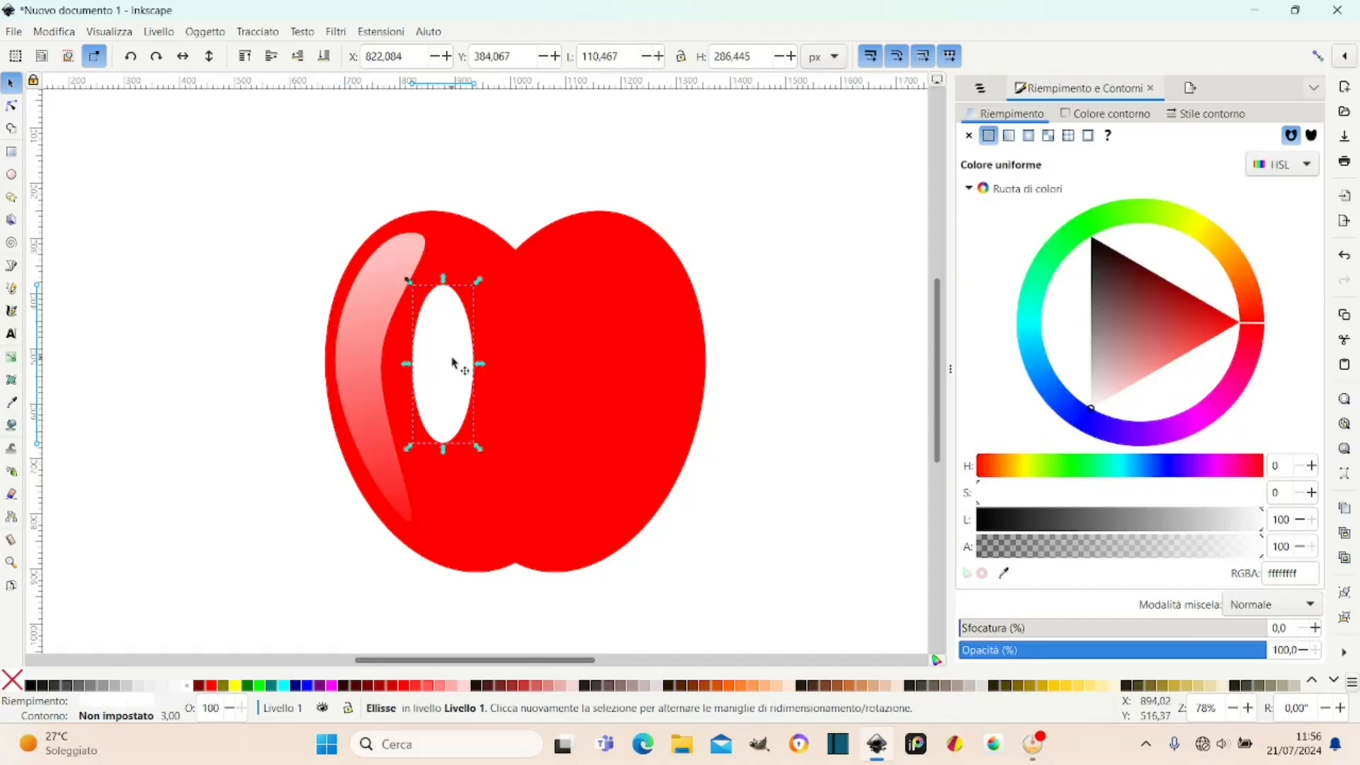
Place the white oval over the crescent highlight and convert it to a path.
{"action": "left_click_drag", "start_coordinate": [454, 369], "coordinate": [409, 346]}
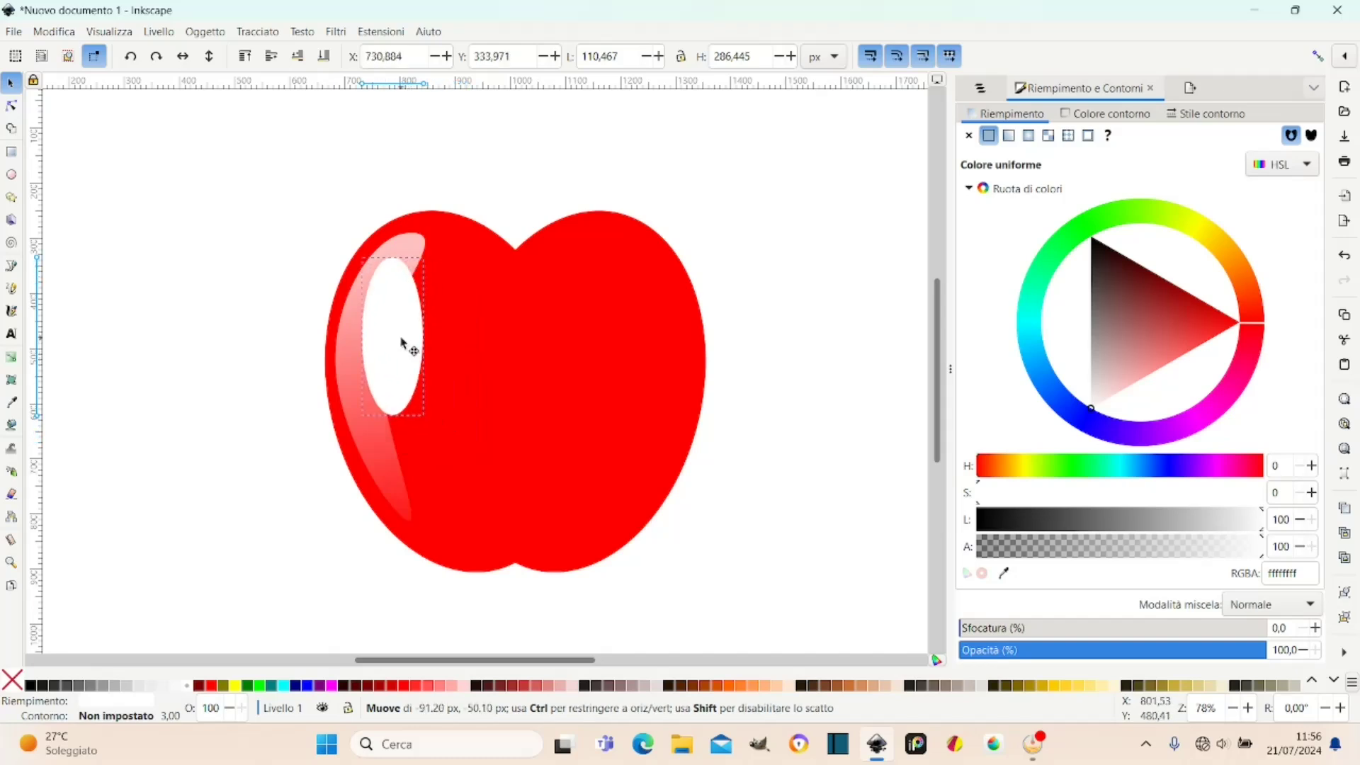
{"action": "left_click_drag", "start_coordinate": [409, 346], "coordinate": [396, 345]}
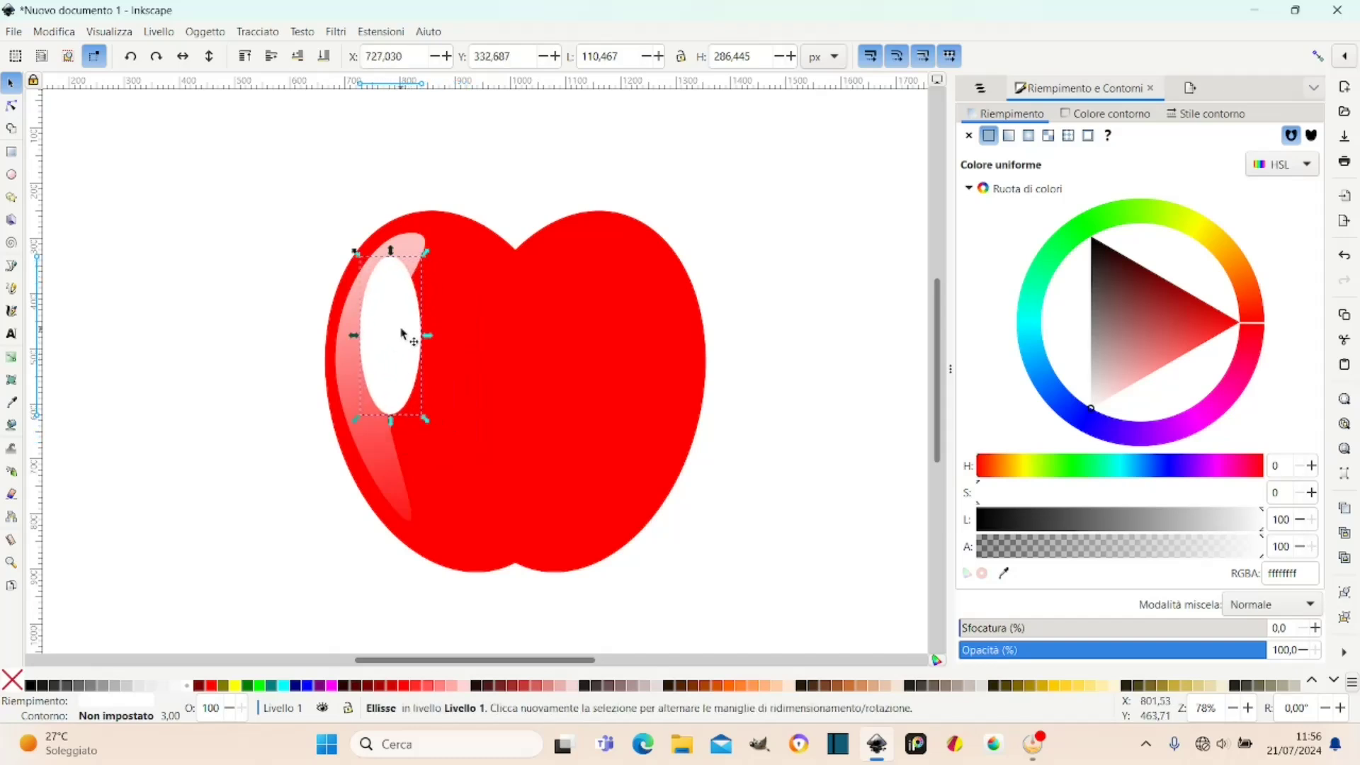
{"action": "left_click", "coordinate": [271, 32]}
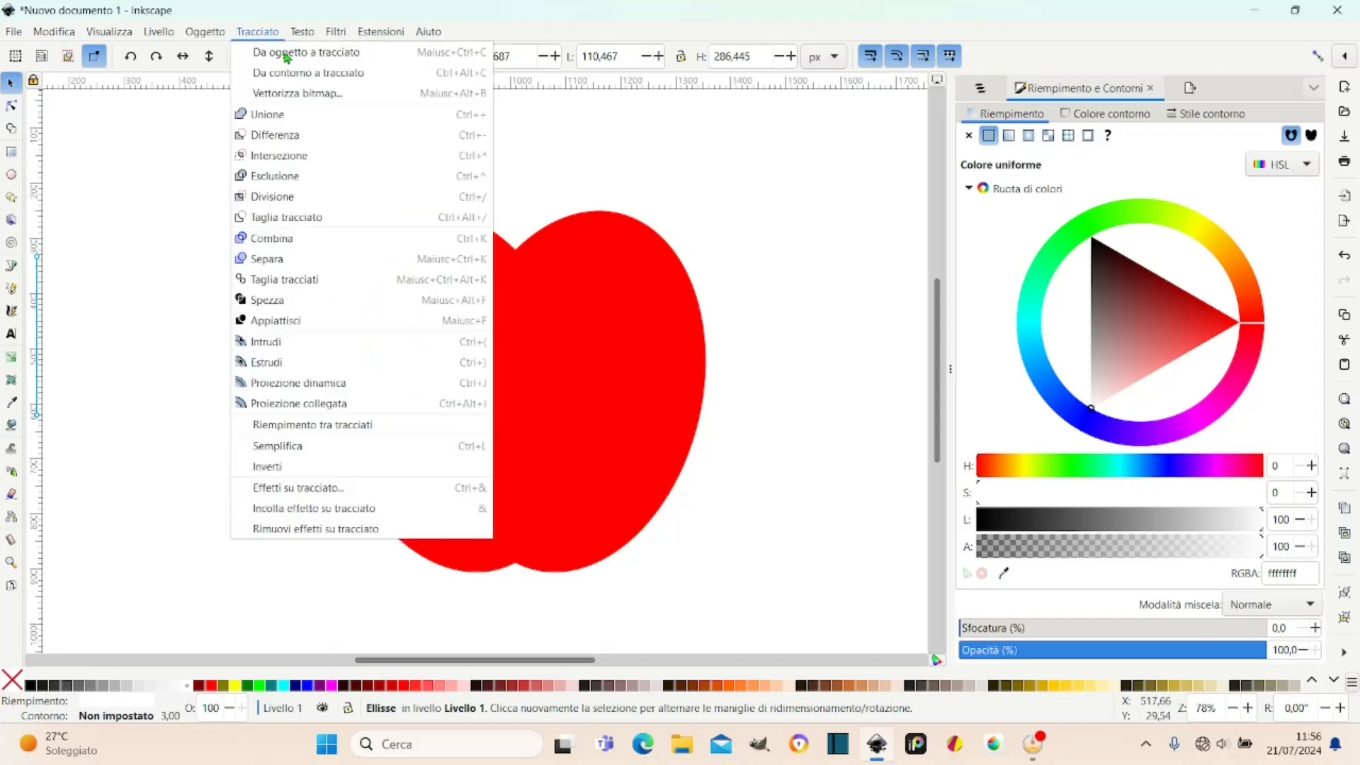
{"action": "left_click", "coordinate": [286, 54]}
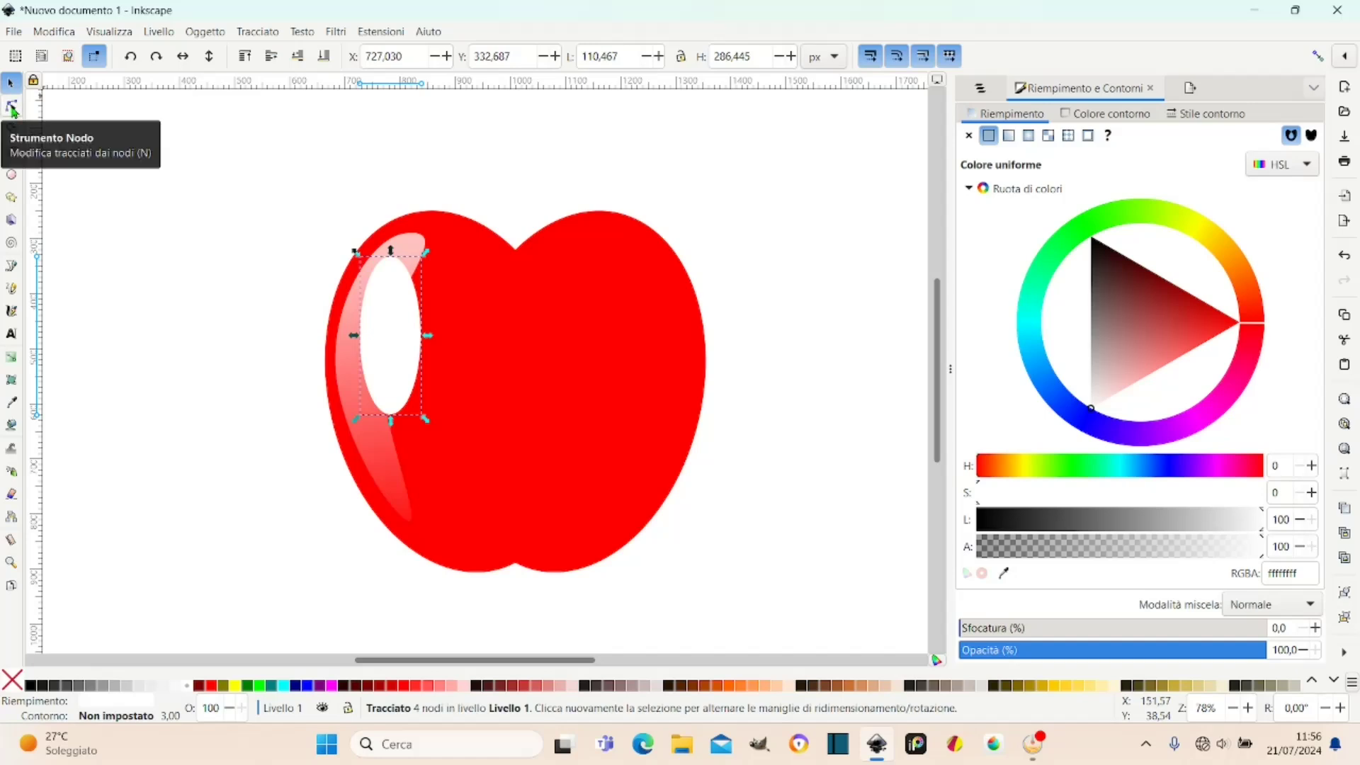
Narrow the highlight by pulling its right-side nodes inward and moving the upper nodes up-right.
{"action": "left_click", "coordinate": [12, 107]}
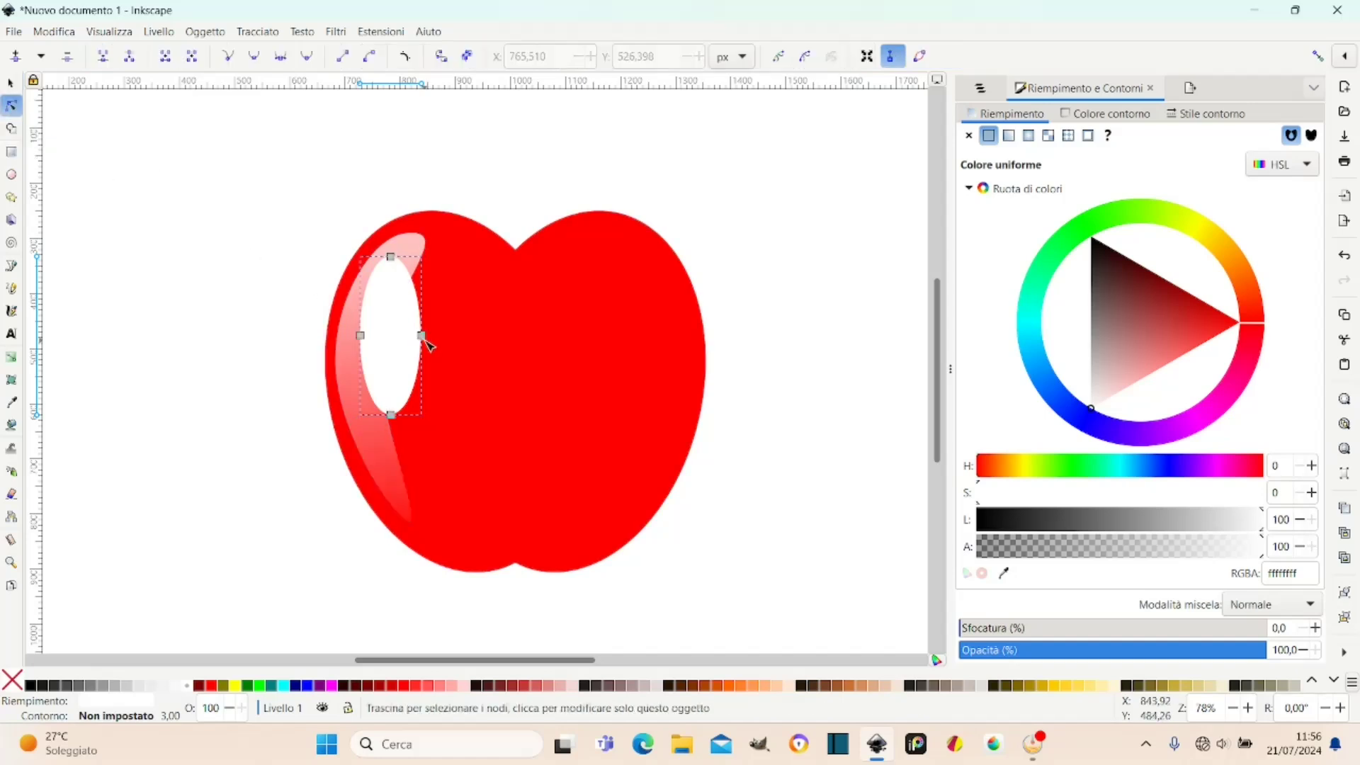
{"action": "left_click_drag", "start_coordinate": [423, 337], "coordinate": [386, 341]}
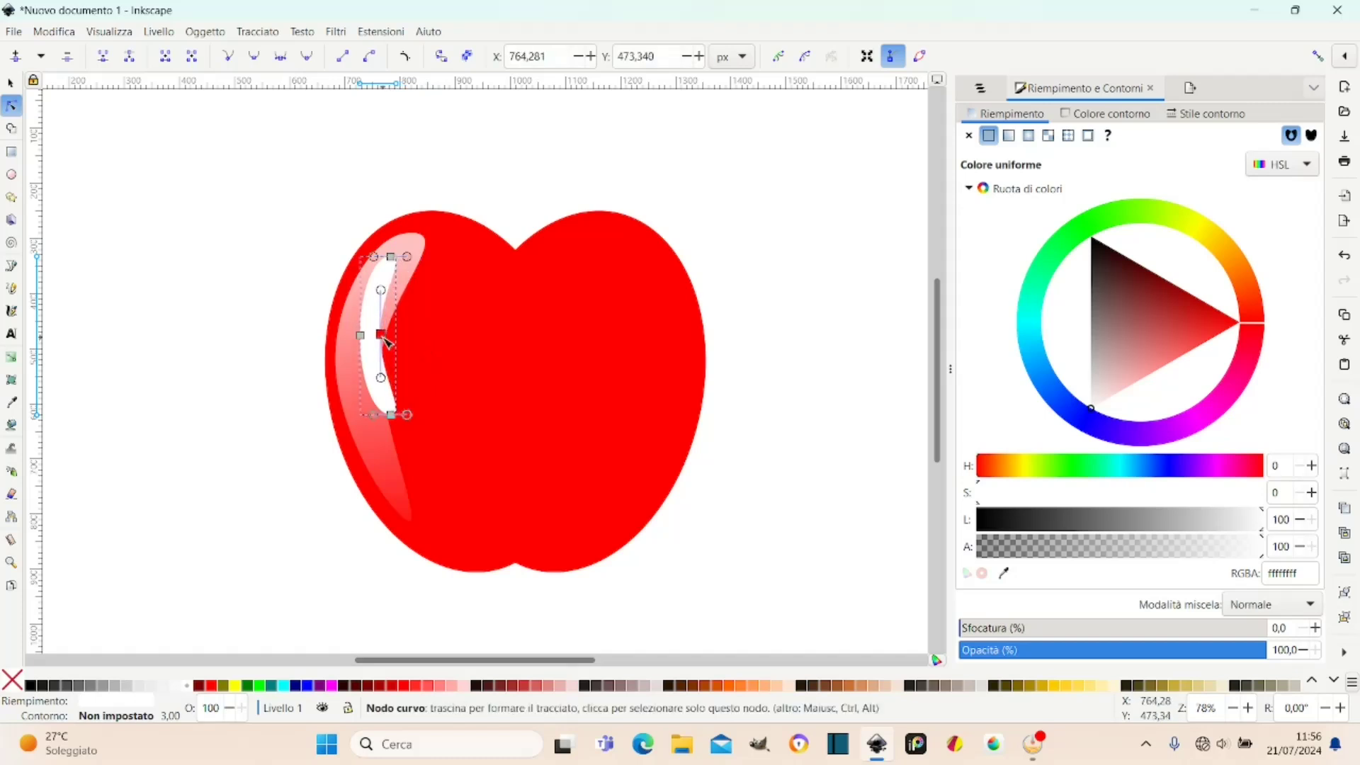
{"action": "scroll", "coordinate": [404, 330], "scroll_direction": "up", "scroll_amount": 1}
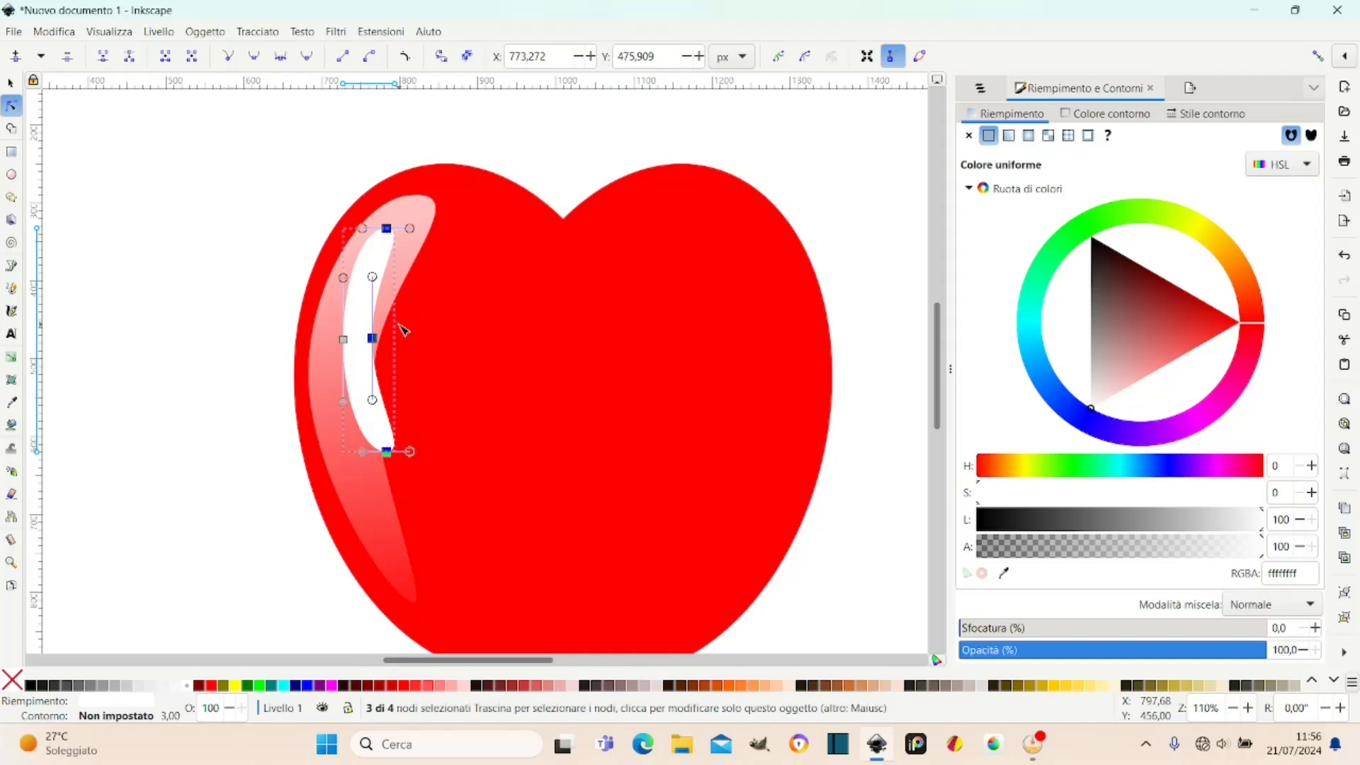
{"action": "scroll", "coordinate": [403, 330], "scroll_direction": "up", "scroll_amount": 1}
{"action": "left_click_drag", "start_coordinate": [503, 660], "coordinate": [487, 666]}
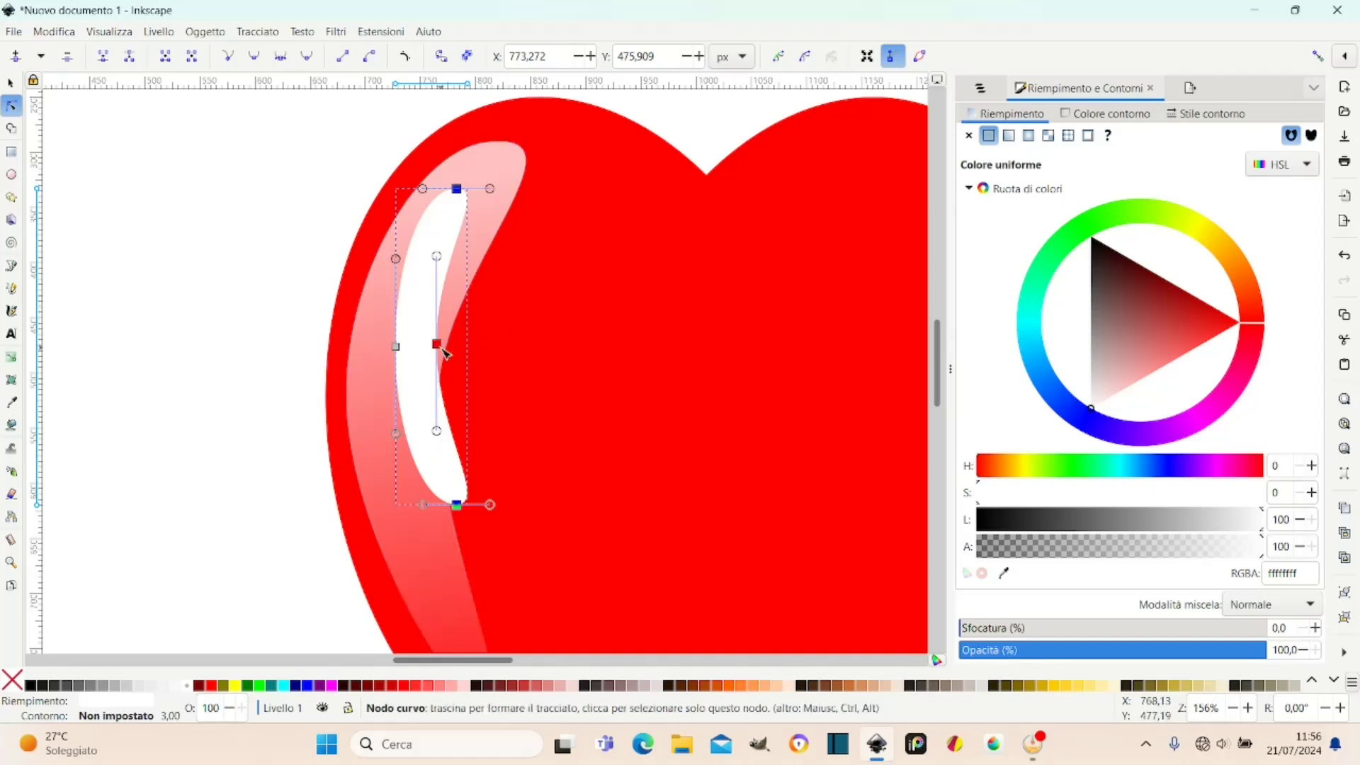
{"action": "left_click_drag", "start_coordinate": [441, 348], "coordinate": [430, 348]}
{"action": "left_click_drag", "start_coordinate": [451, 193], "coordinate": [483, 170]}
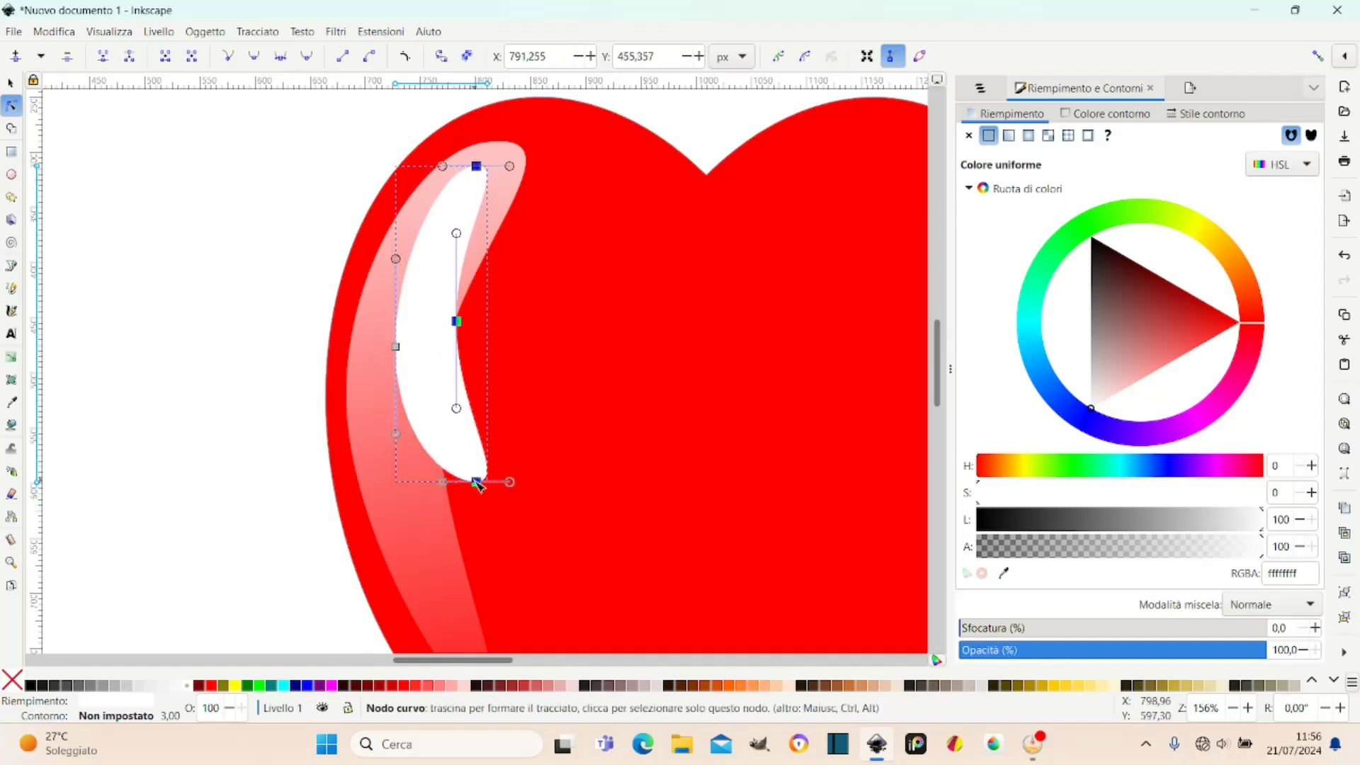
Curve the highlight's left side and lower end into a slim tapering sliver.
{"action": "left_click_drag", "start_coordinate": [449, 487], "coordinate": [430, 494]}
{"action": "left_click_drag", "start_coordinate": [476, 483], "coordinate": [419, 487]}
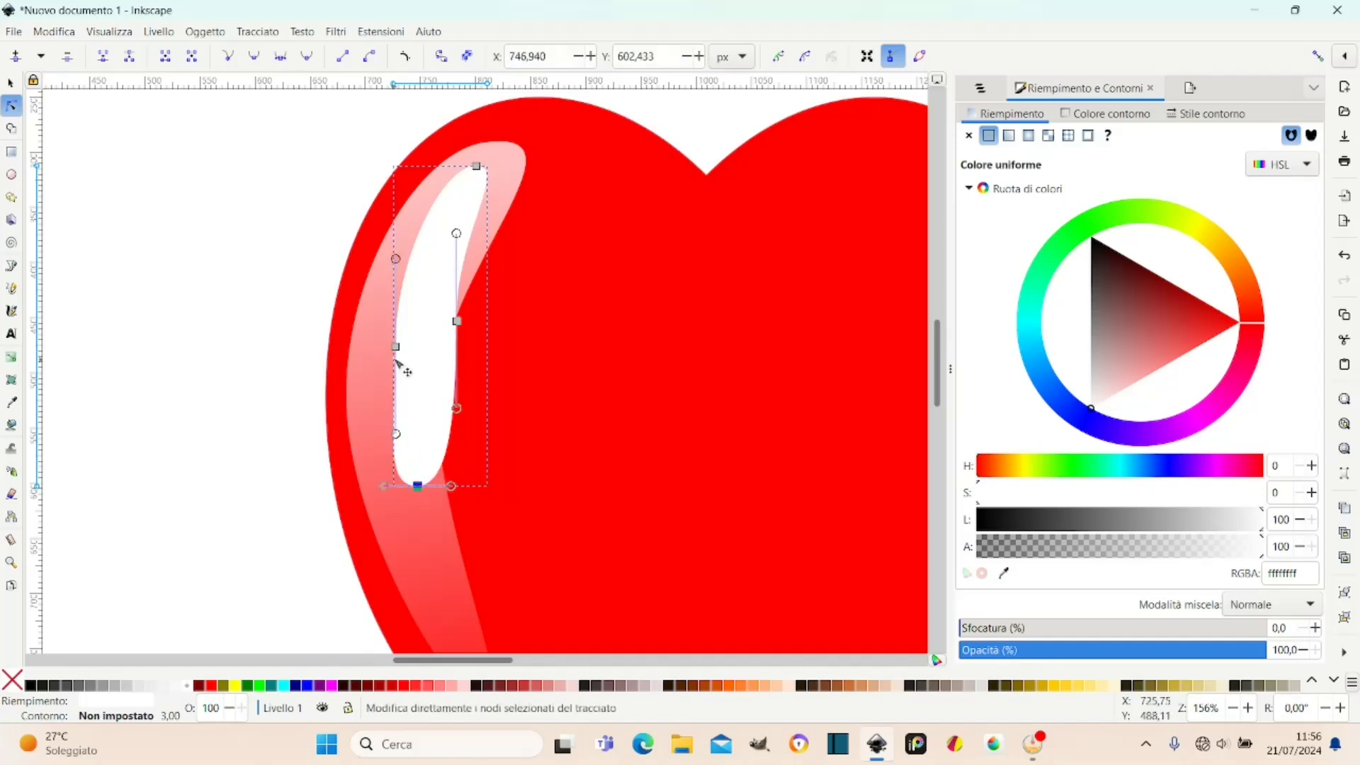
{"action": "left_click_drag", "start_coordinate": [395, 347], "coordinate": [365, 351]}
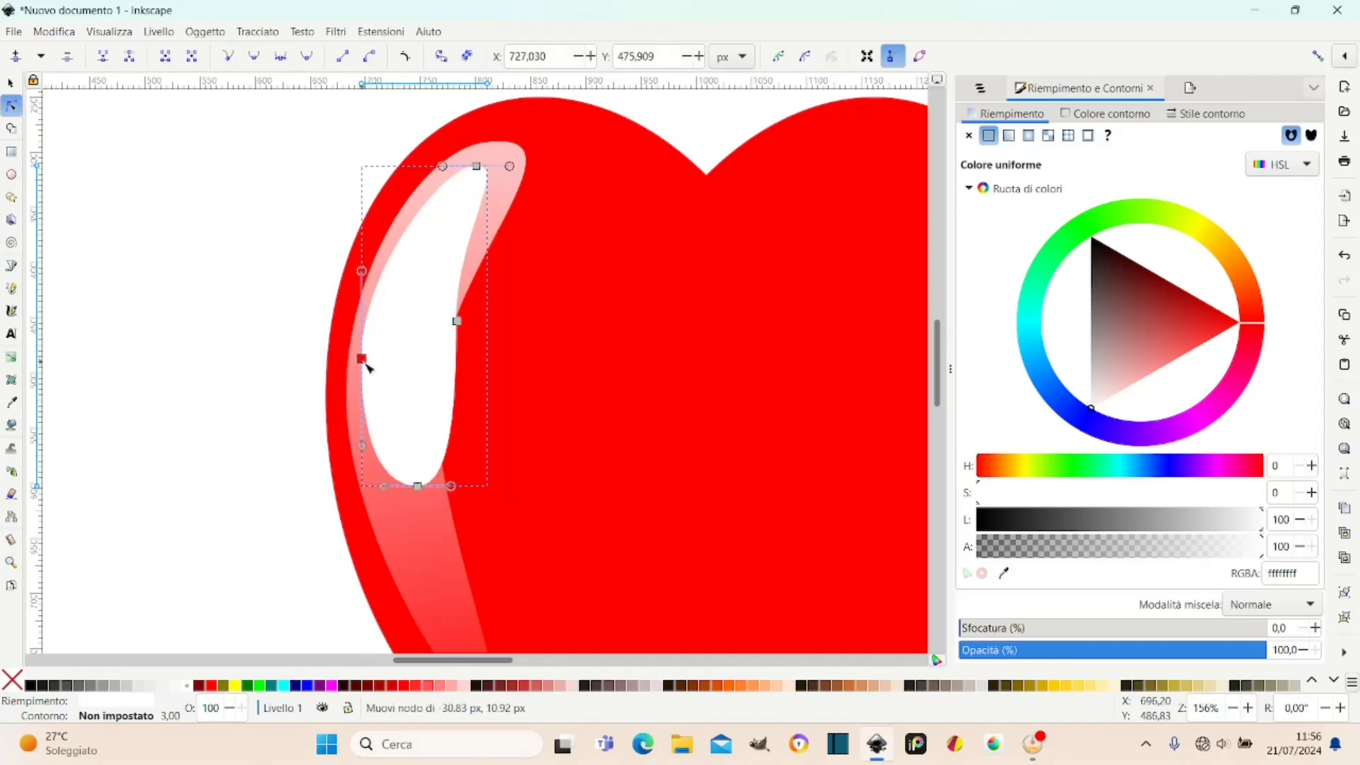
{"action": "left_click_drag", "start_coordinate": [458, 324], "coordinate": [404, 365]}
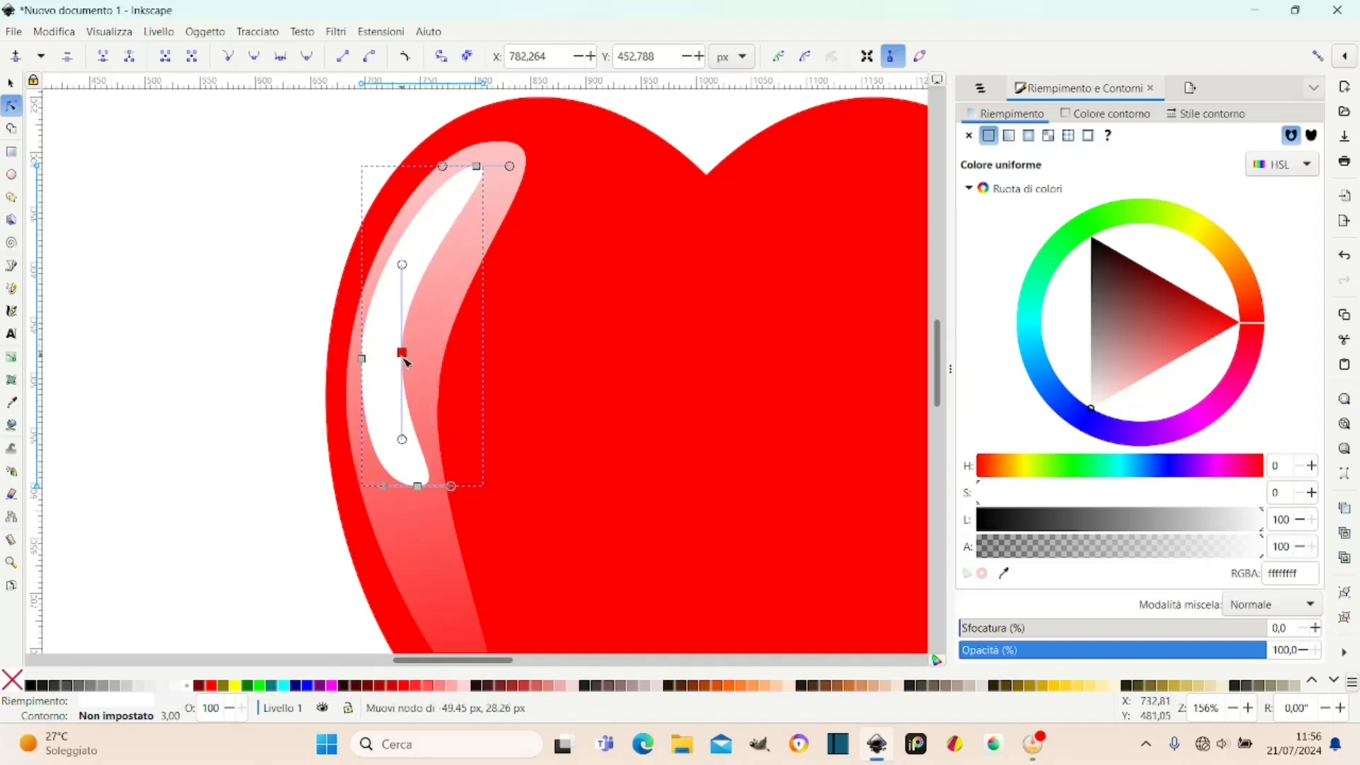
{"action": "mouse_move", "coordinate": [457, 489]}
{"action": "left_mouse_down"}
{"action": "mouse_move", "coordinate": [452, 520]}
{"action": "mouse_move", "coordinate": [411, 514]}
{"action": "left_mouse_up"}
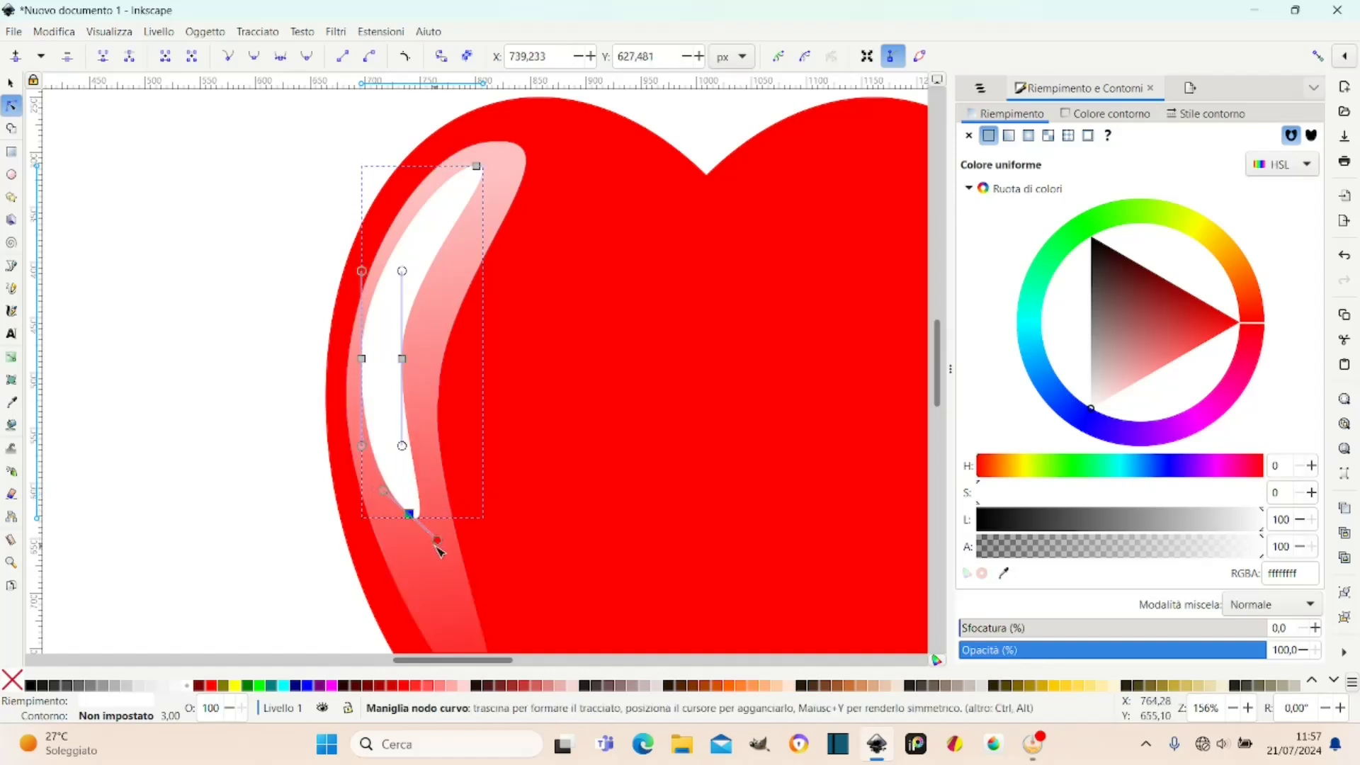
{"action": "left_click_drag", "start_coordinate": [437, 543], "coordinate": [427, 545]}
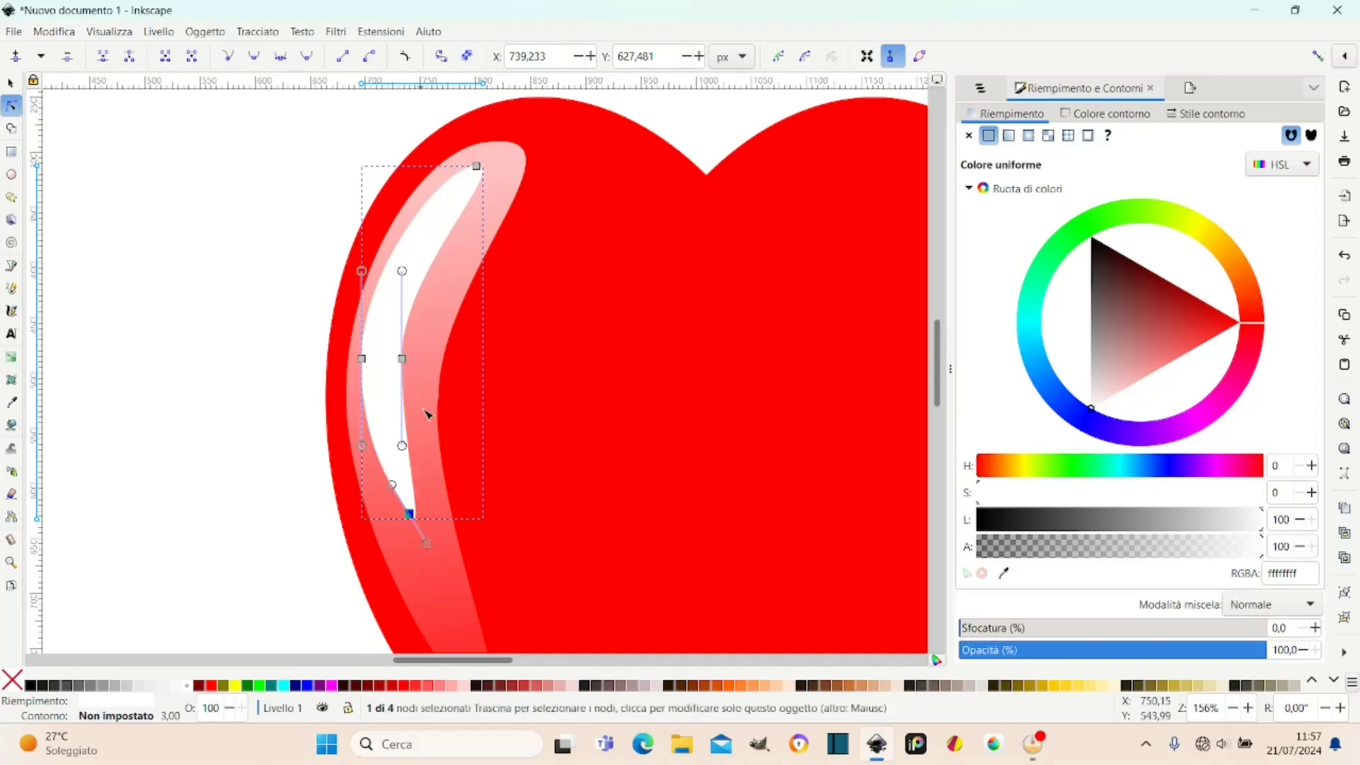
{"action": "left_click_drag", "start_coordinate": [402, 359], "coordinate": [402, 352]}
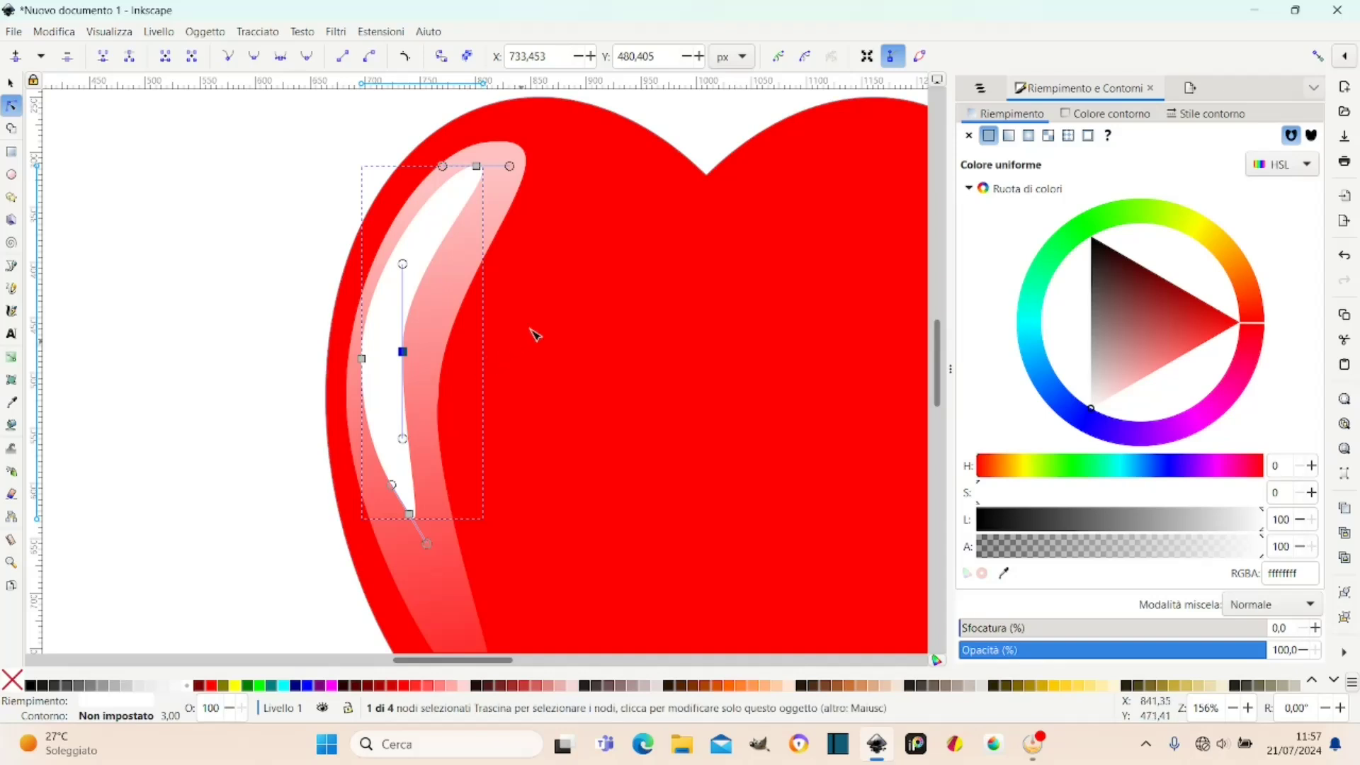
Nudge one highlight node slightly down, leaving the sliver about 110 by 321 px, then select the apple body.
{"action": "key", "text": "s"}
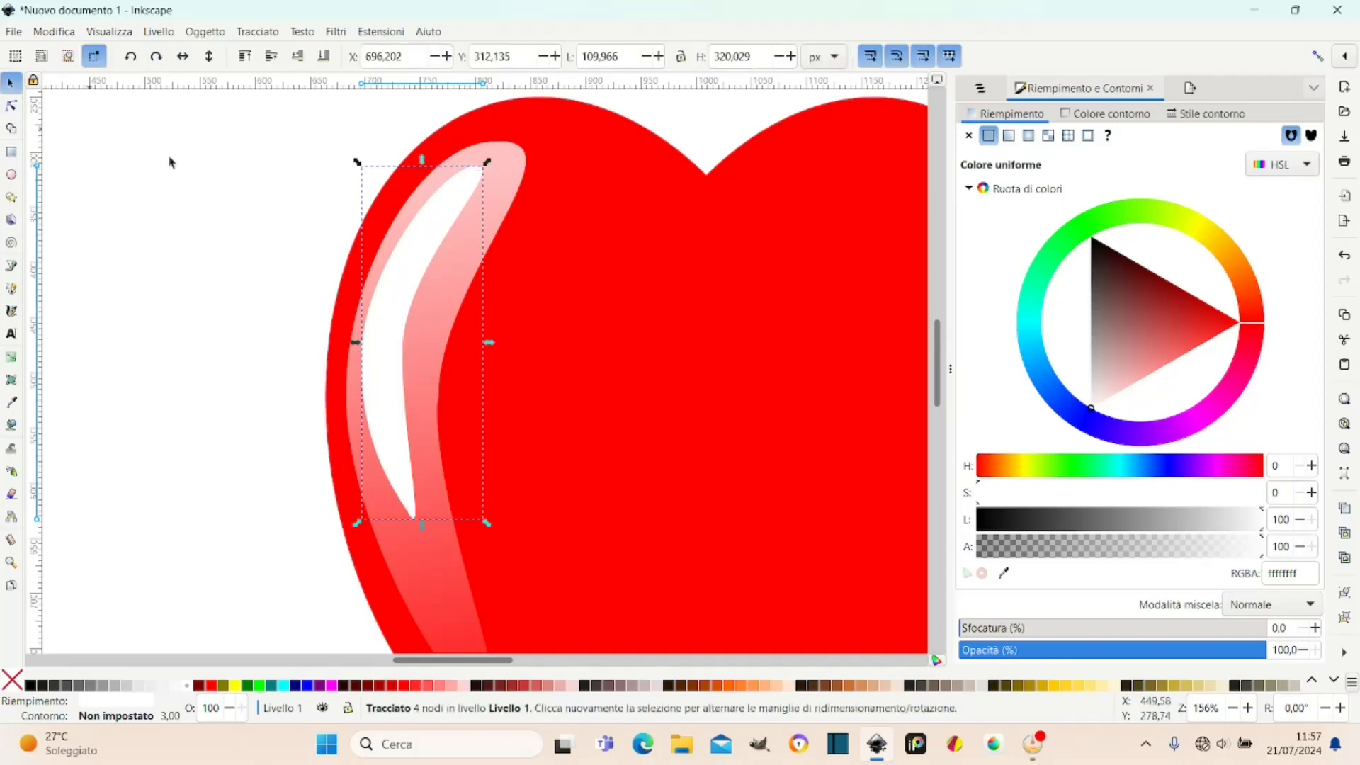
{"action": "left_click", "coordinate": [237, 170]}
{"action": "scroll", "coordinate": [593, 349], "scroll_direction": "down", "scroll_amount": 2}
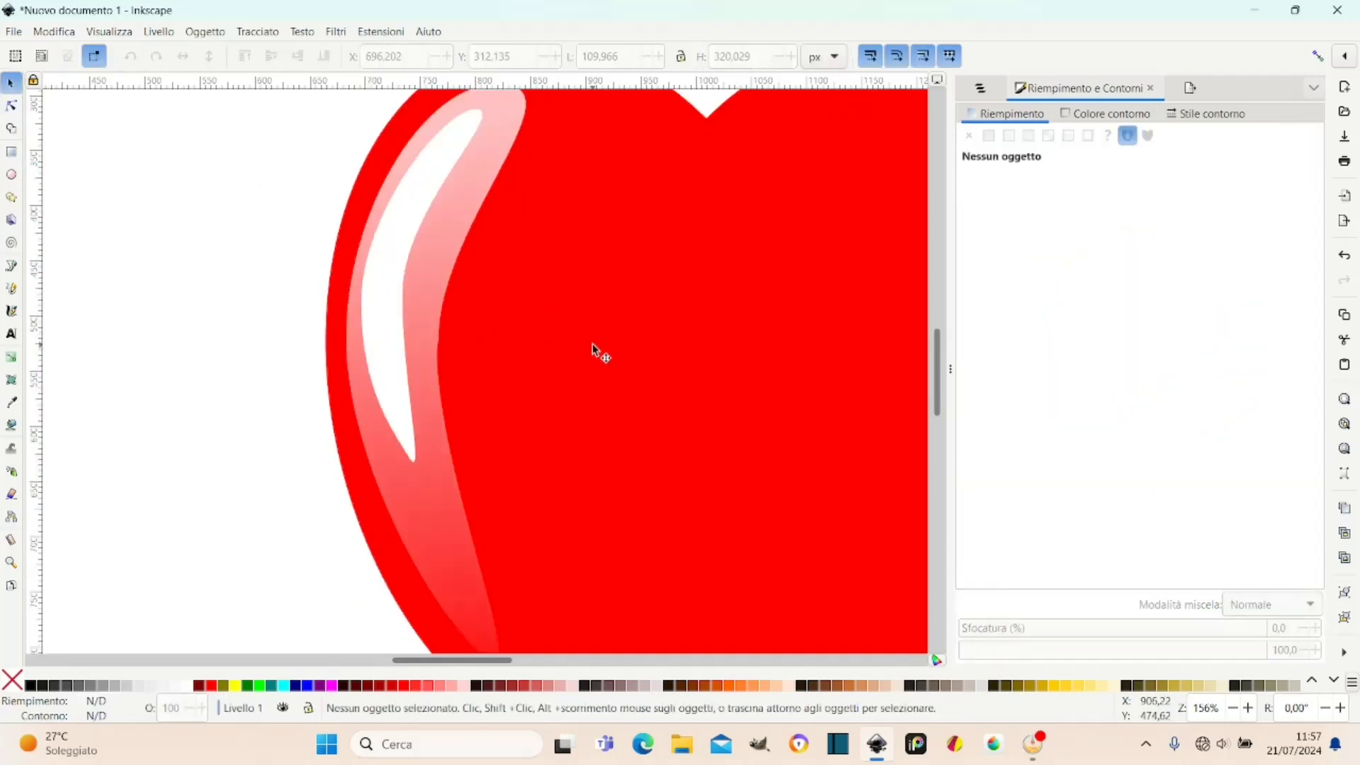
{"action": "scroll", "coordinate": [606, 345], "scroll_direction": "down", "scroll_amount": 1, "text": "ctrl"}
{"action": "scroll", "coordinate": [606, 346], "scroll_direction": "down", "scroll_amount": 1, "text": "ctrl"}
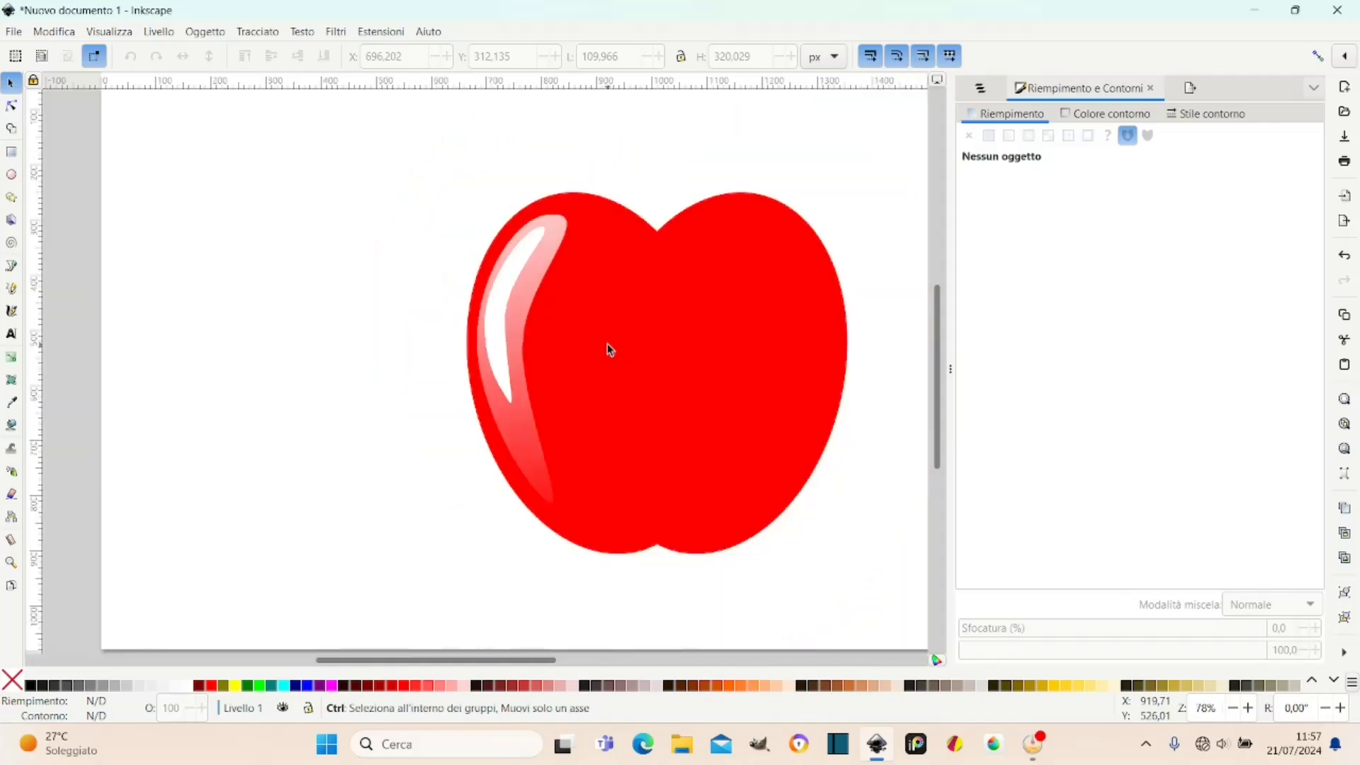
{"action": "left_click", "coordinate": [501, 348]}
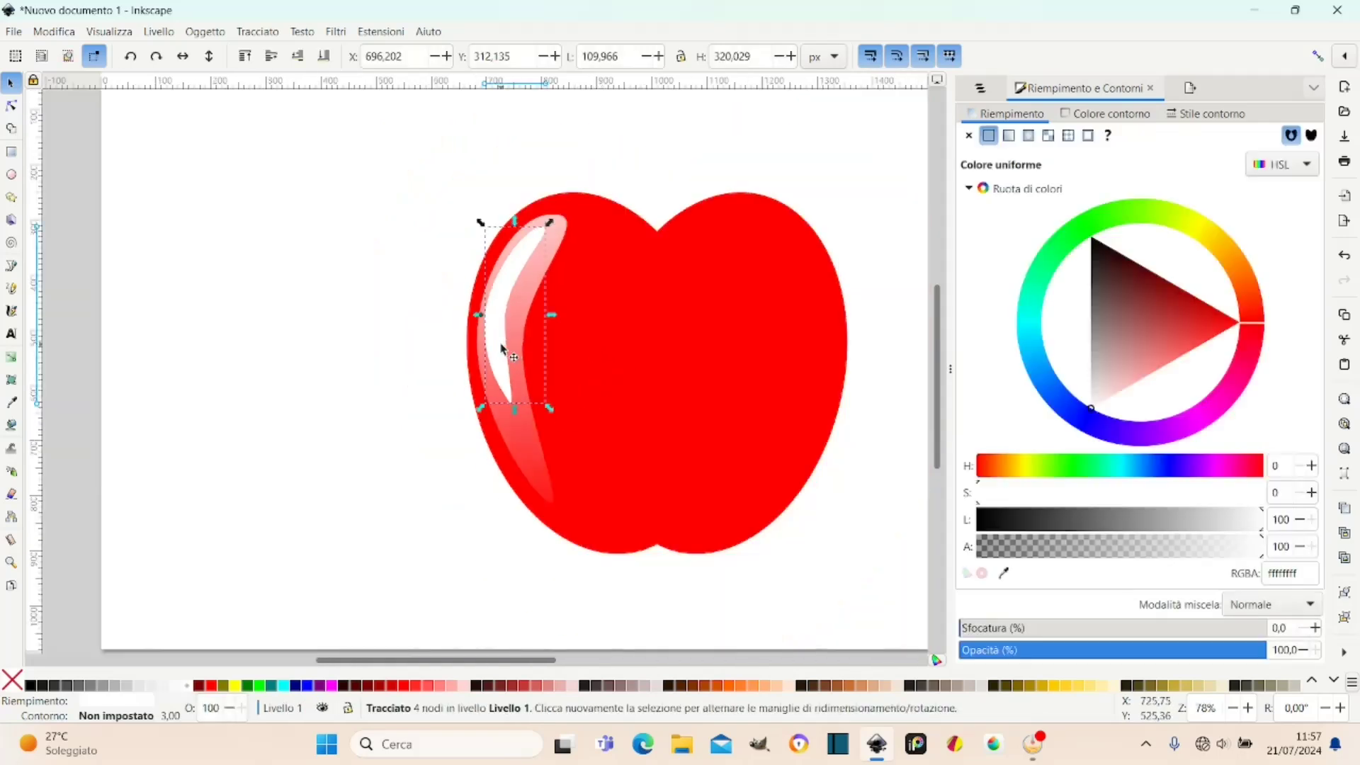
{"action": "left_click", "coordinate": [11, 105]}
{"action": "left_click_drag", "start_coordinate": [505, 328], "coordinate": [505, 341]}
{"action": "left_click", "coordinate": [10, 85]}
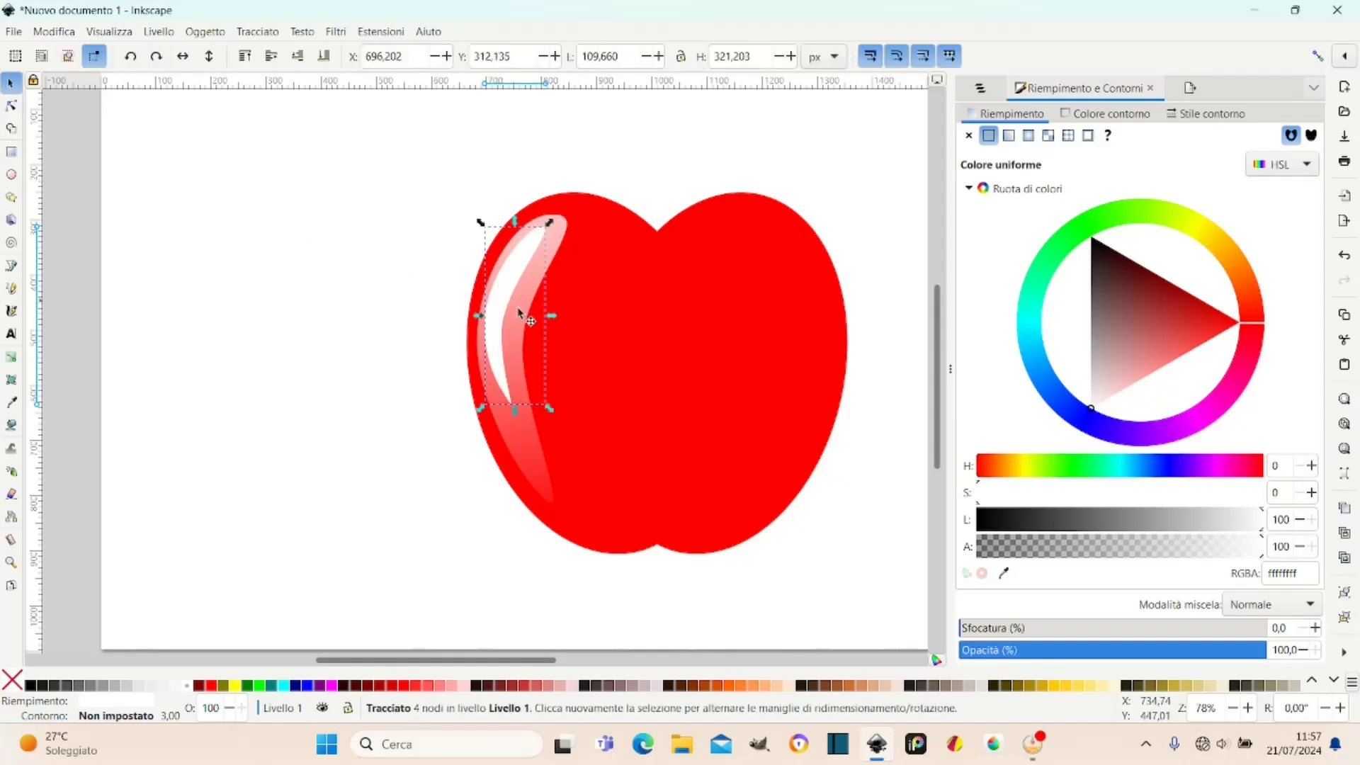
{"action": "left_click", "coordinate": [614, 330]}
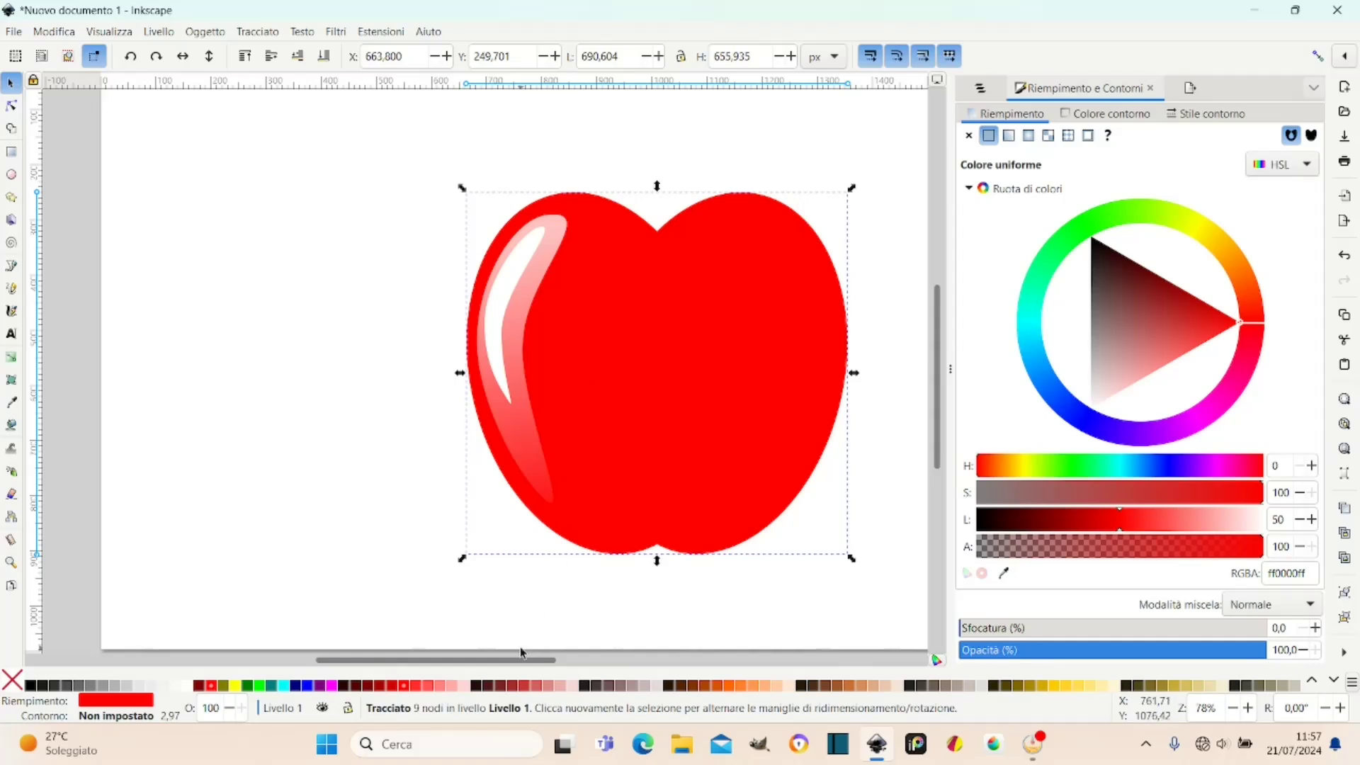
Switch to the Pen tool, restoring the apple's red fill after accidentally clearing it.
{"action": "left_click_drag", "start_coordinate": [512, 661], "coordinate": [545, 667]}
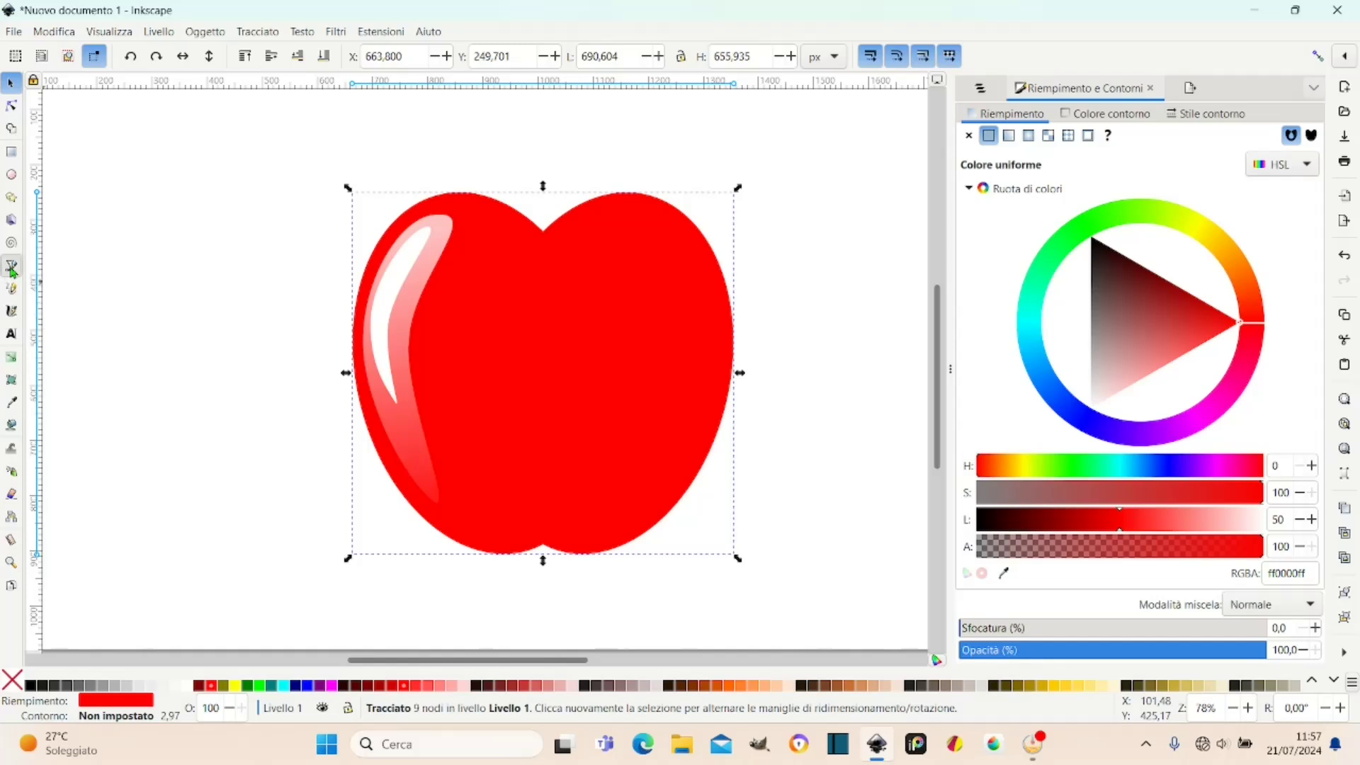
{"action": "left_click", "coordinate": [11, 267]}
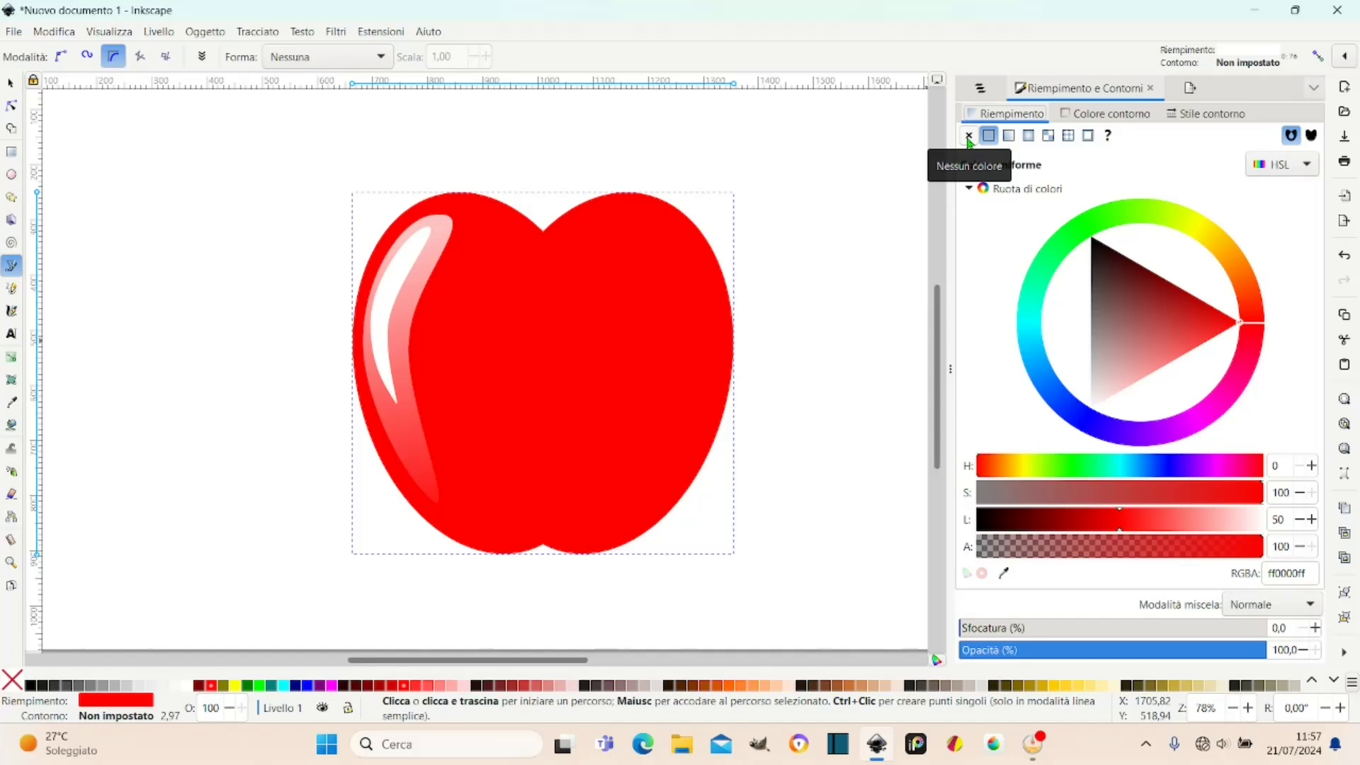
{"action": "left_click", "coordinate": [969, 137]}
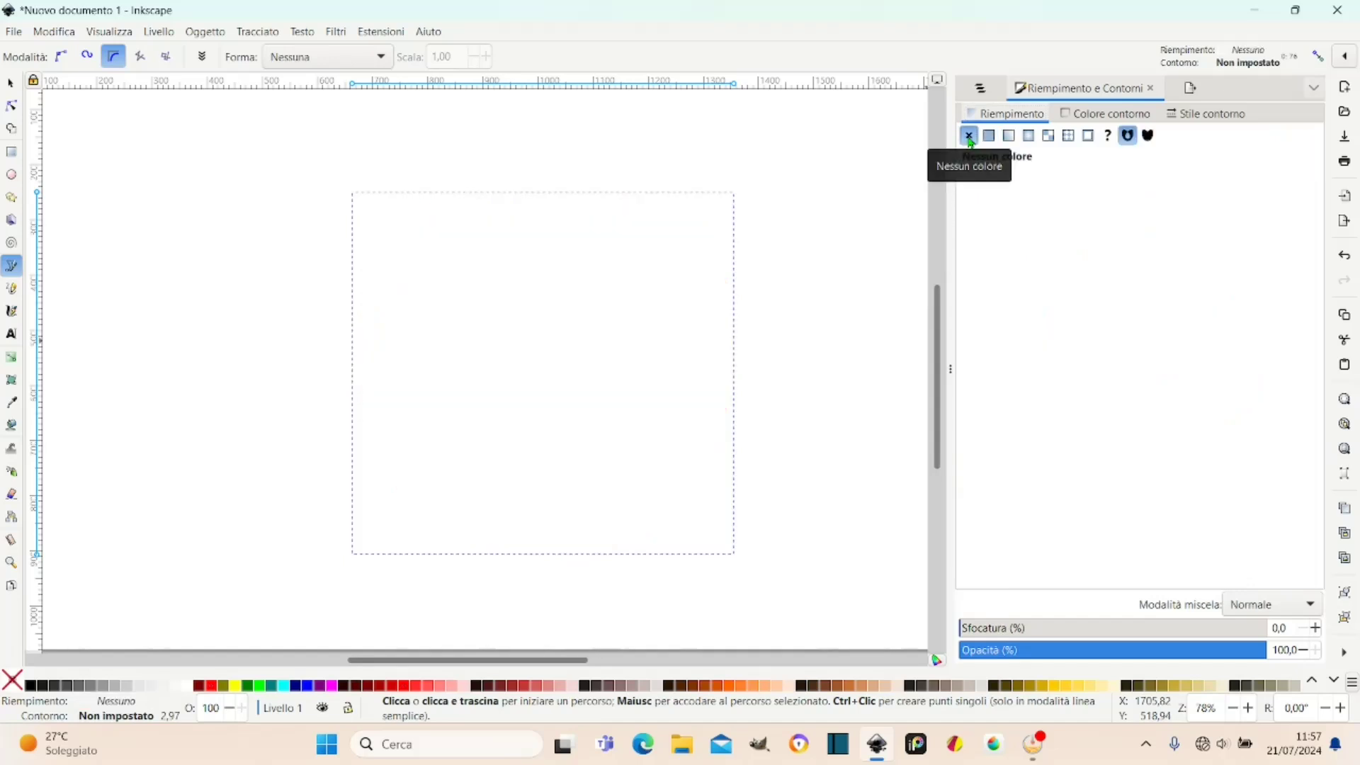
{"action": "key", "text": "ctrl+z"}
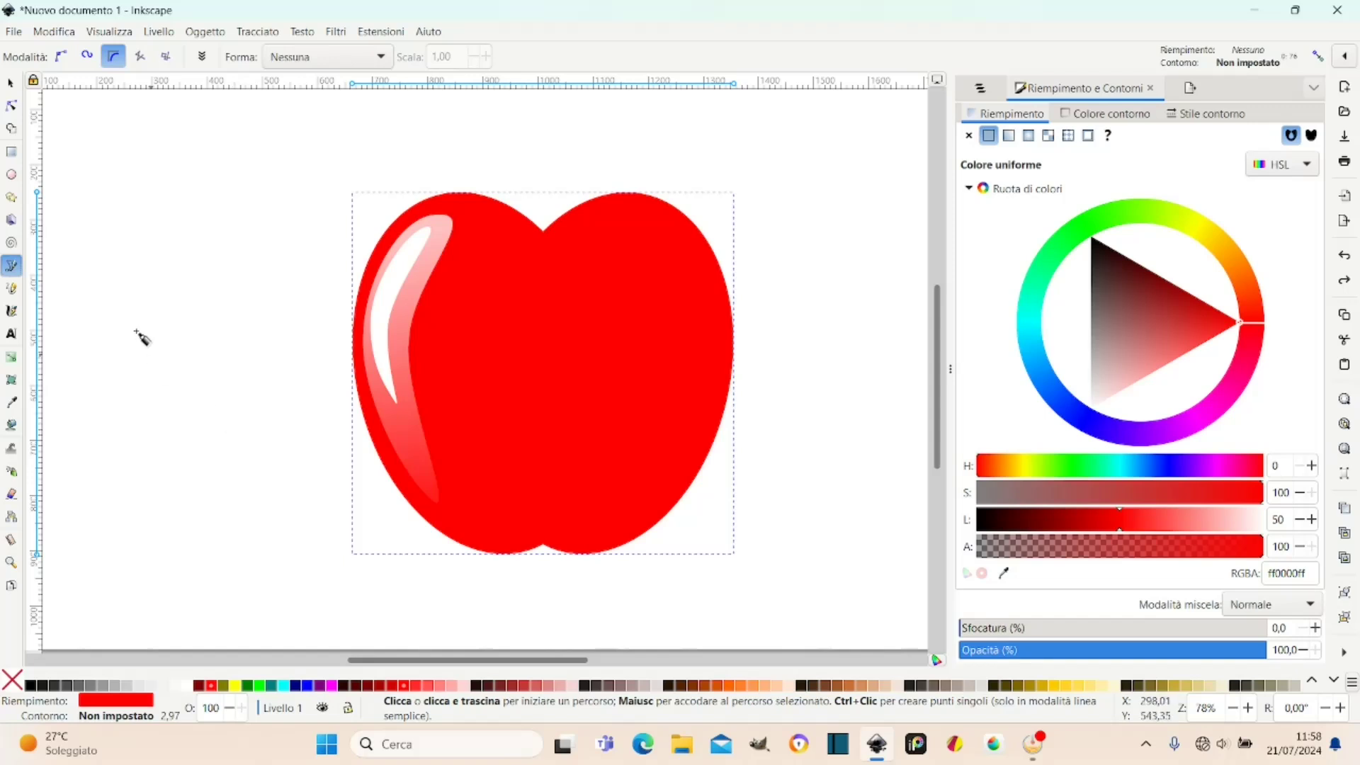
Draw a slanted line left of the apple with a solid black stroke.
{"action": "left_click", "coordinate": [113, 300]}
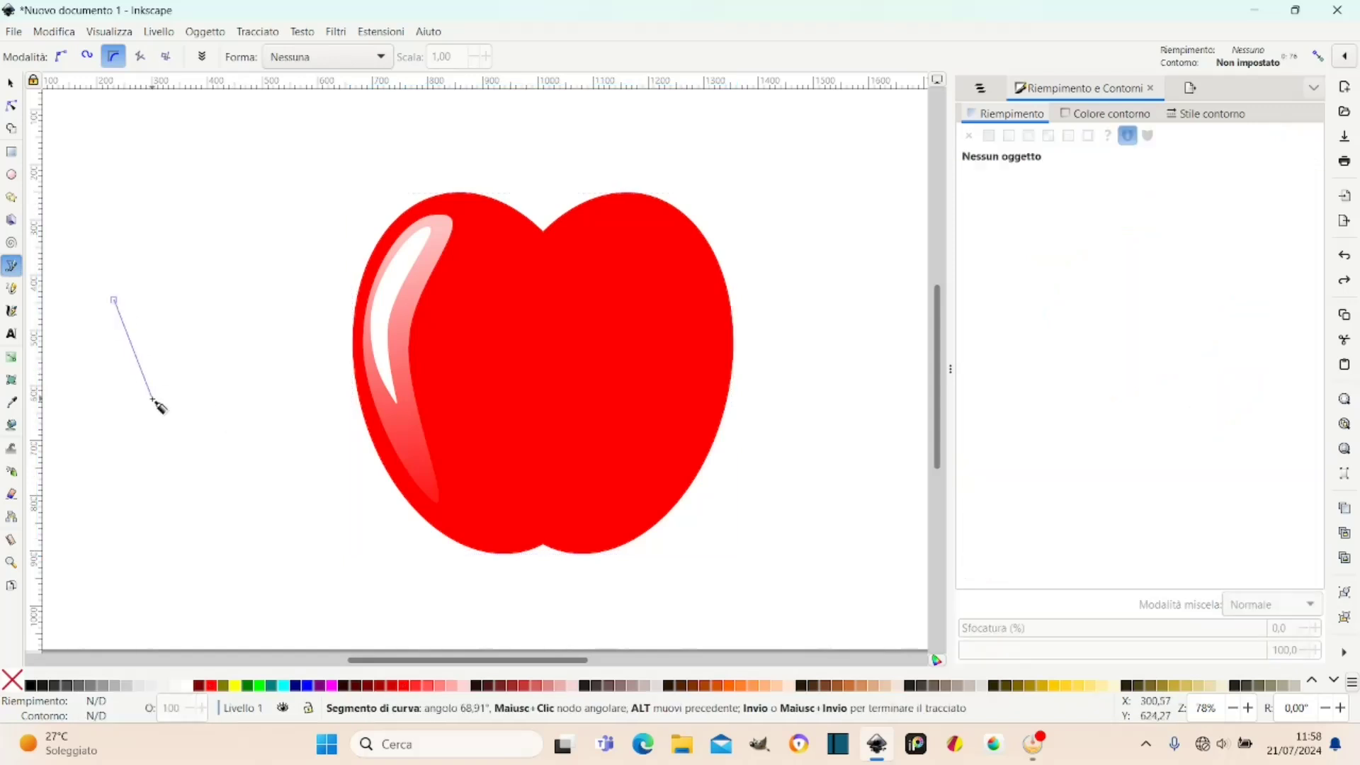
{"action": "double_click", "coordinate": [152, 399]}
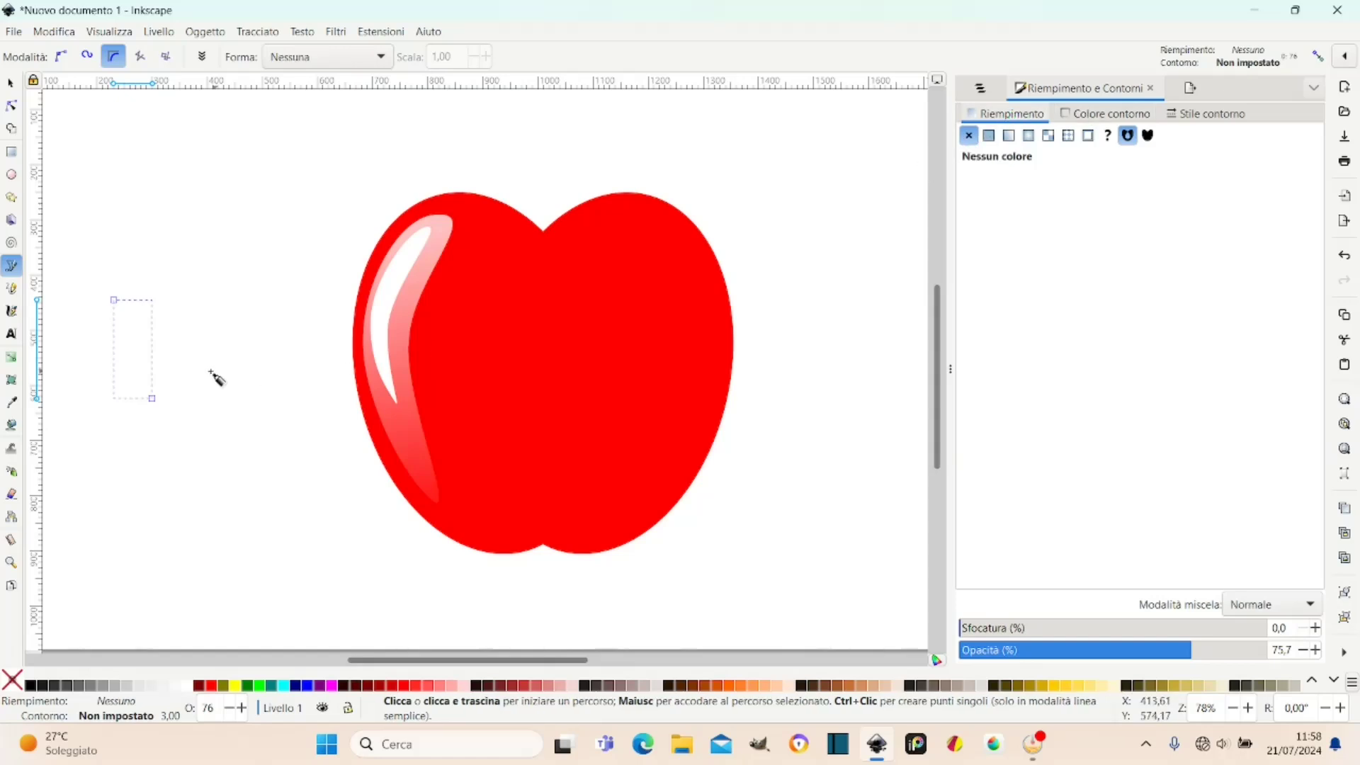
{"action": "left_click", "coordinate": [1094, 116]}
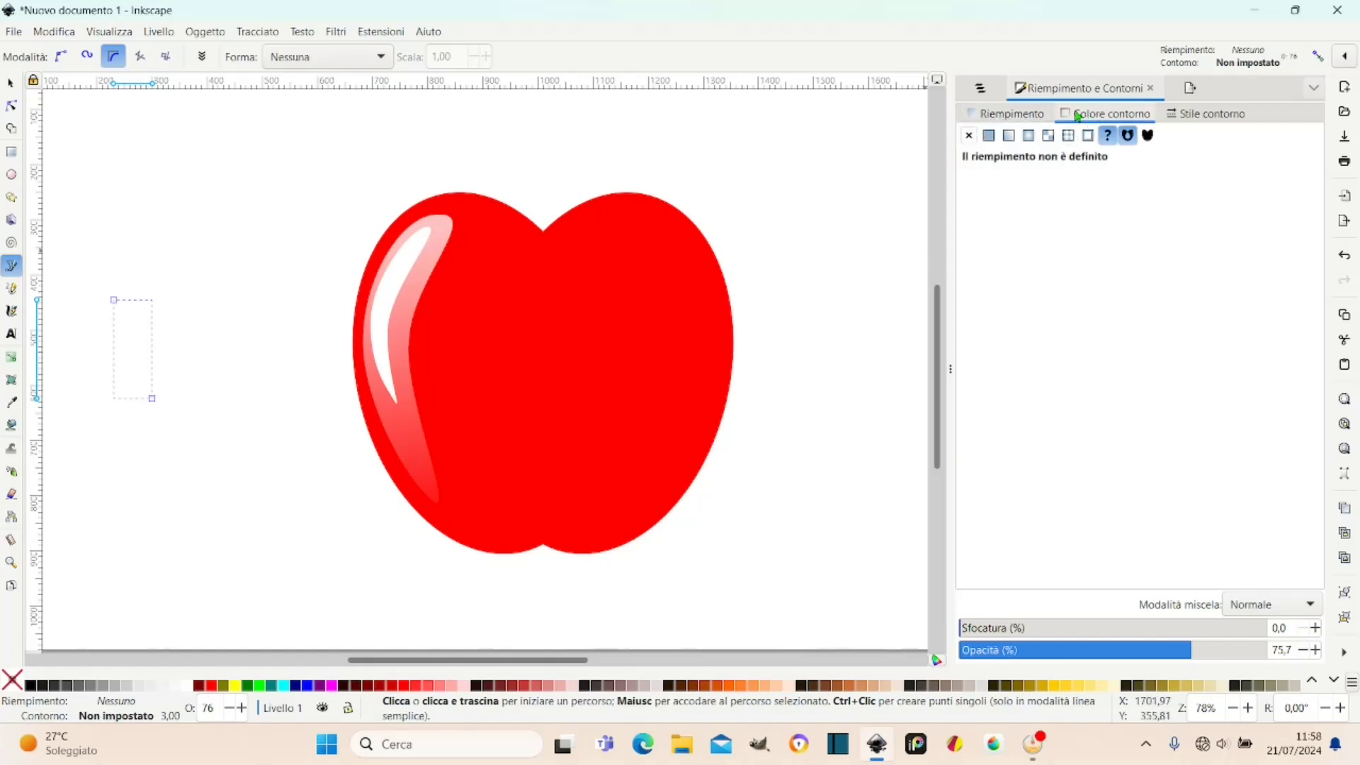
{"action": "left_click", "coordinate": [988, 136]}
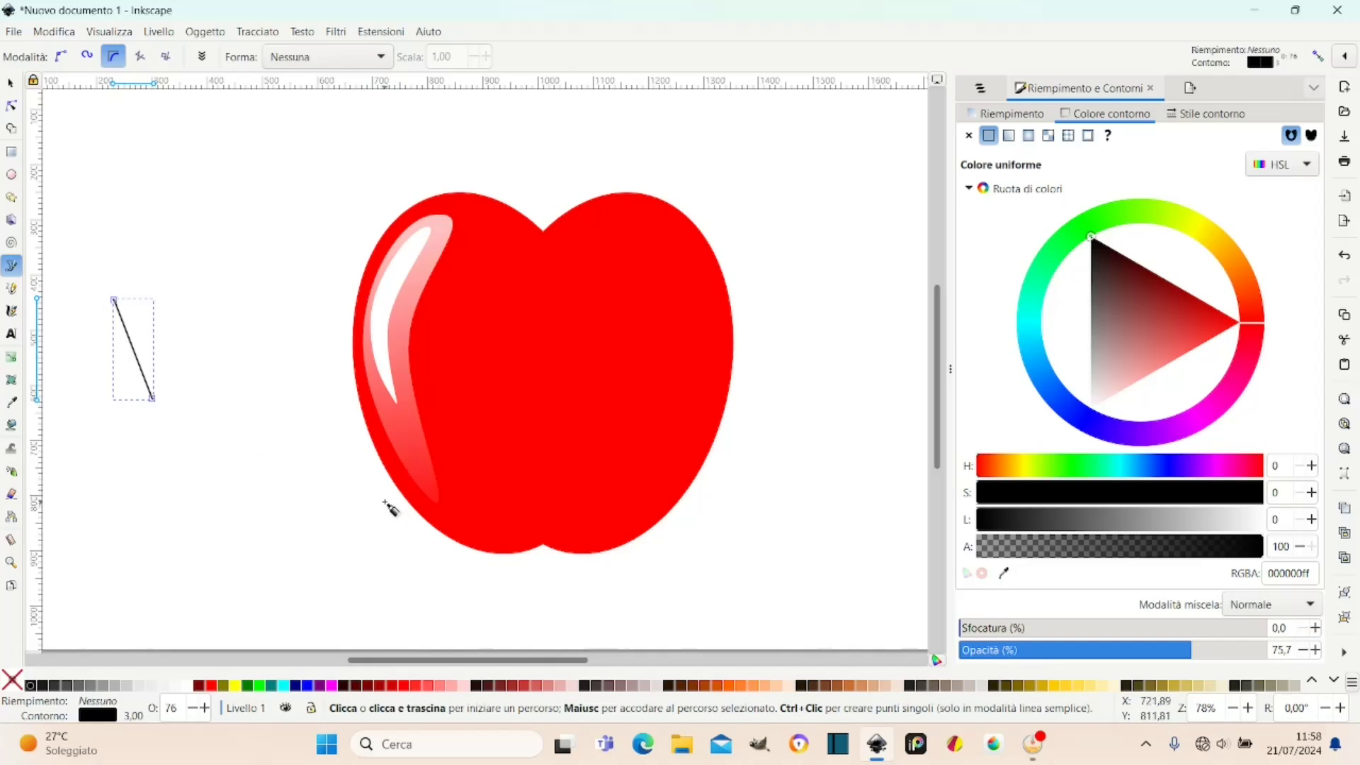
{"action": "left_click", "coordinate": [380, 498]}
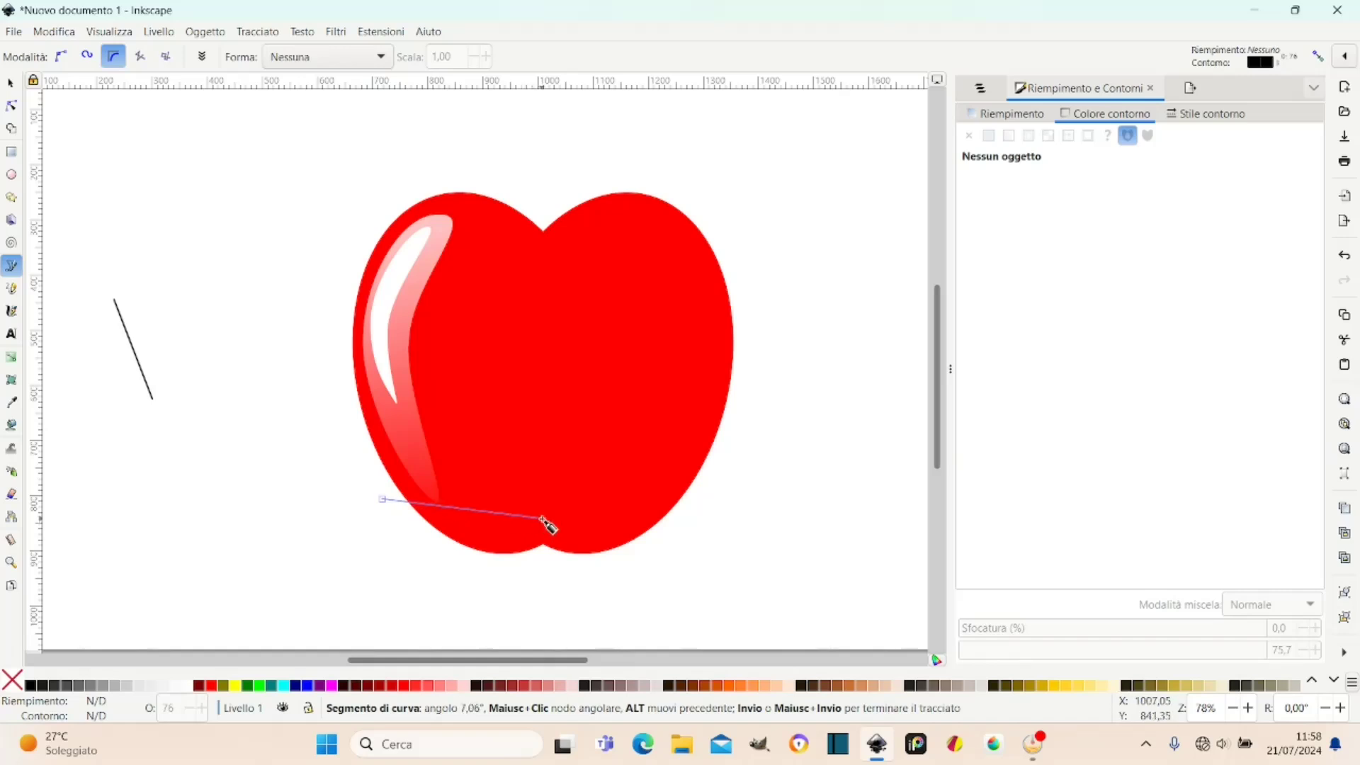
{"action": "left_click", "coordinate": [543, 519]}
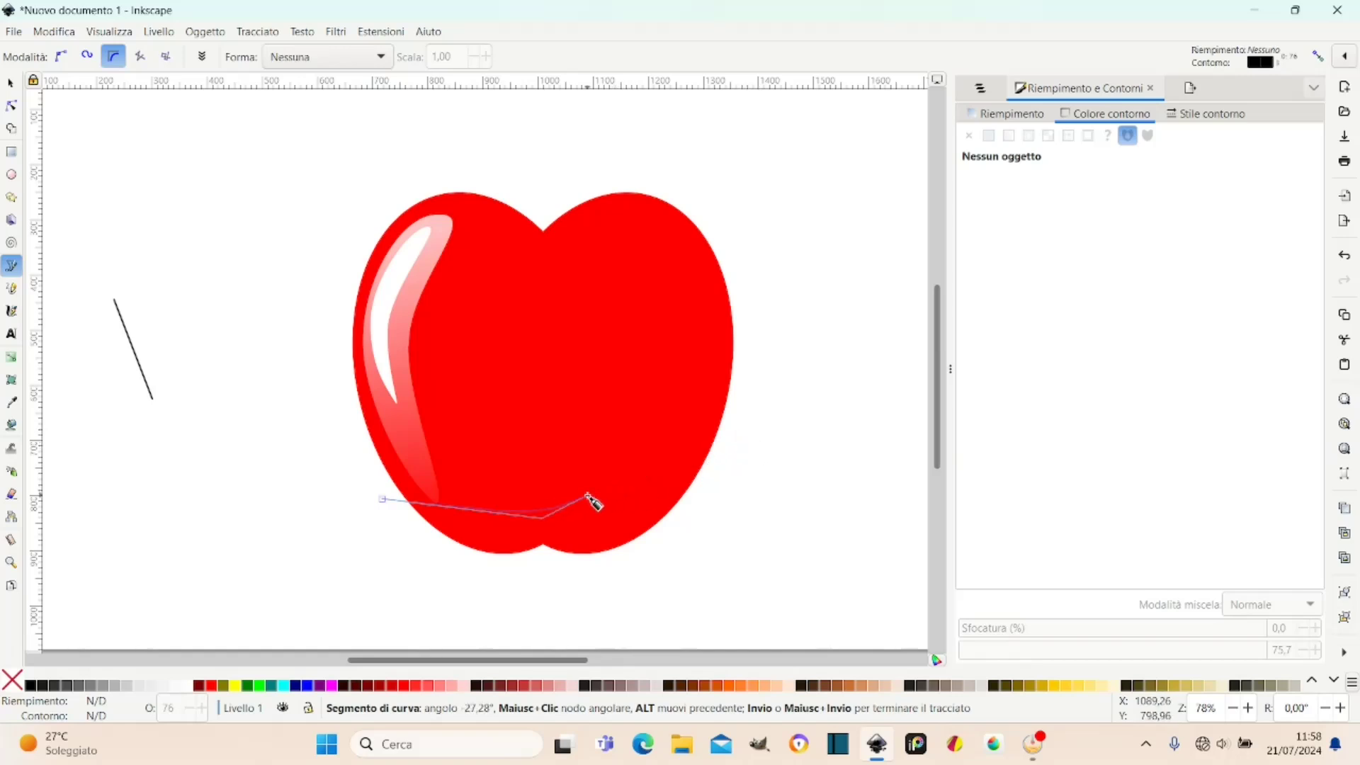
{"action": "left_click", "coordinate": [64, 61]}
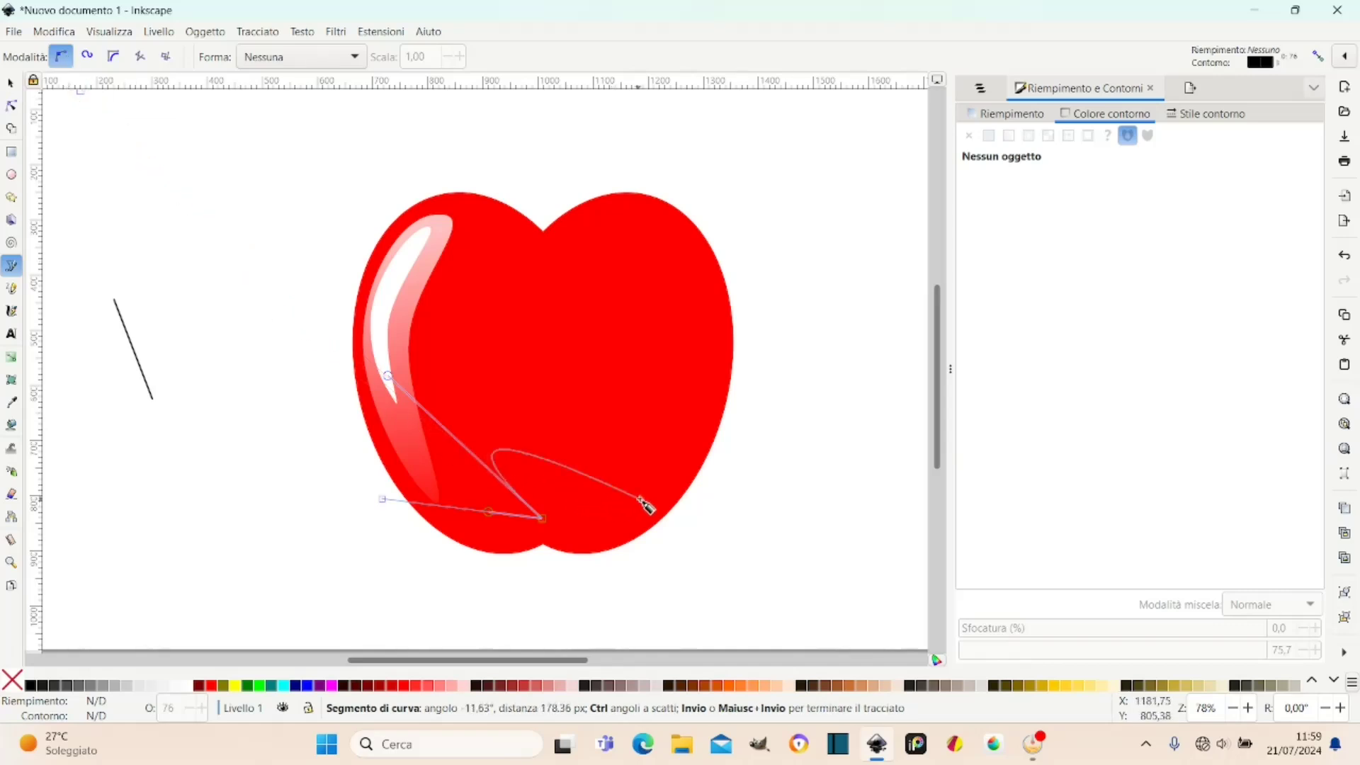
{"action": "left_click", "coordinate": [641, 499]}
{"action": "key", "text": "BackSpace"}
{"action": "key", "text": "BackSpace"}
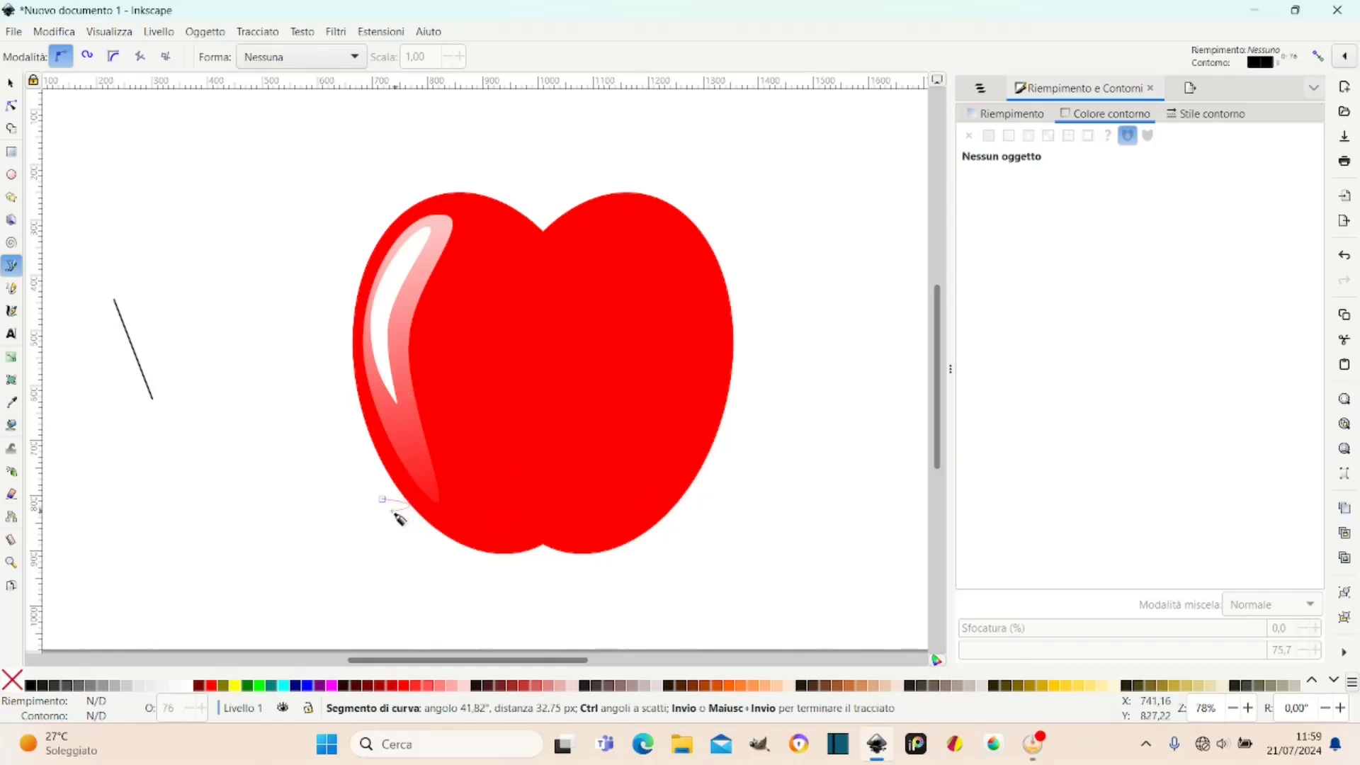
{"action": "key", "text": "Return"}
{"action": "key", "text": "ctrl+z"}
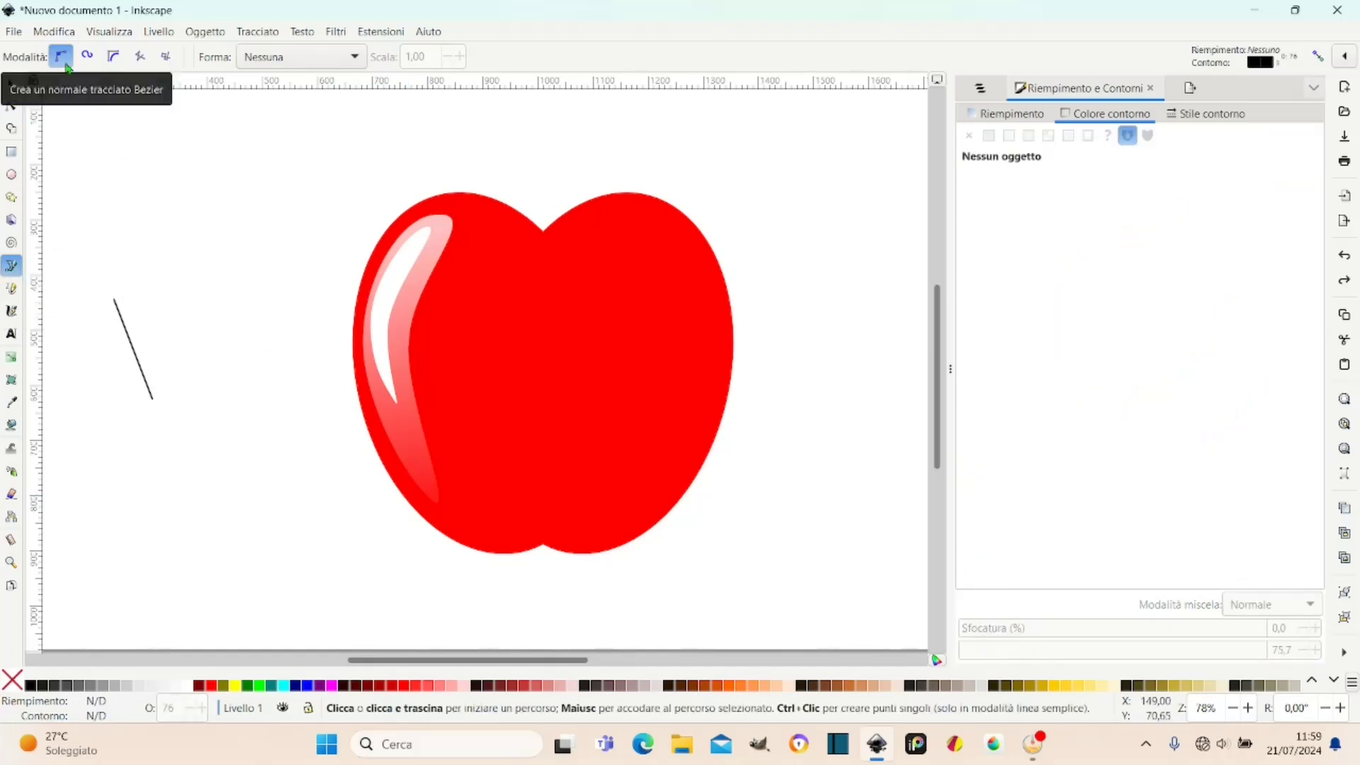
Draw a closed six-point outline around the apple's bottom with the Pen tool.
{"action": "left_click", "coordinate": [393, 518]}
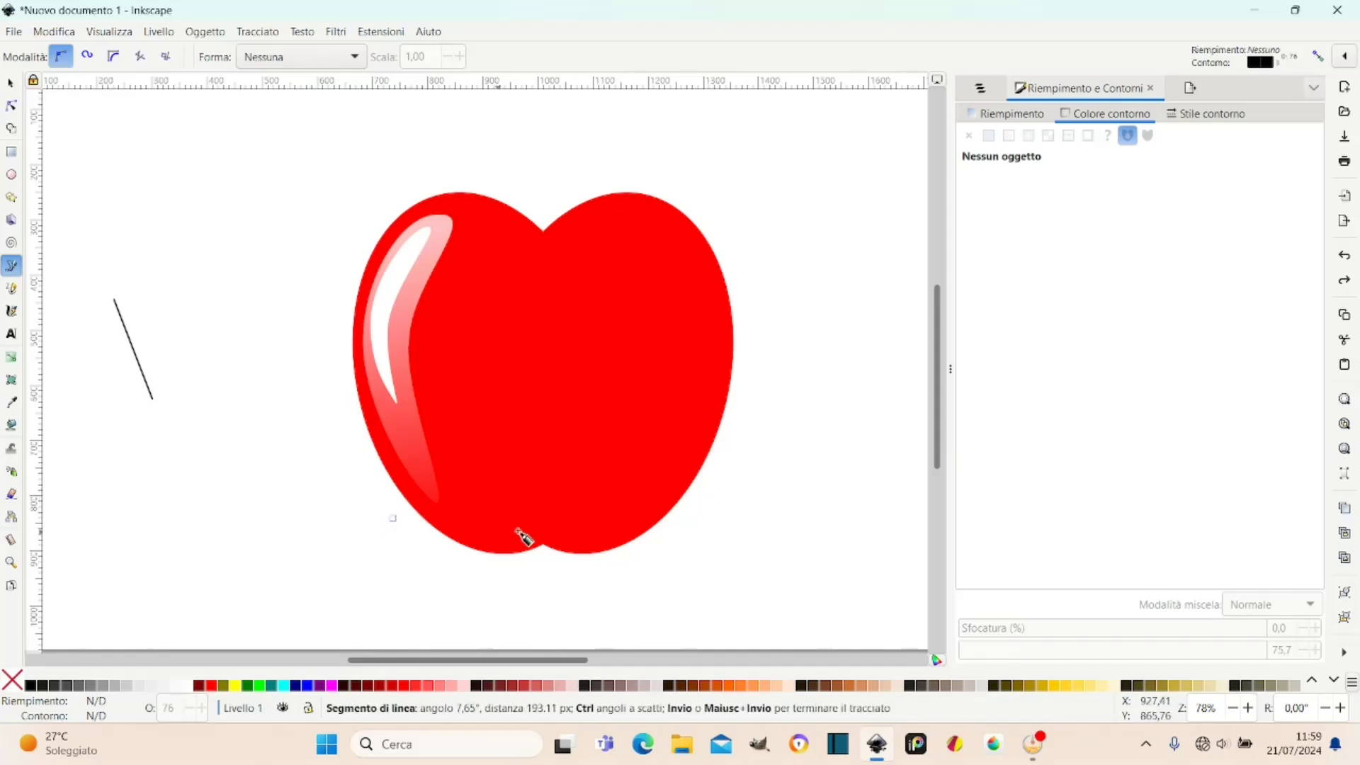
{"action": "left_click", "coordinate": [543, 524]}
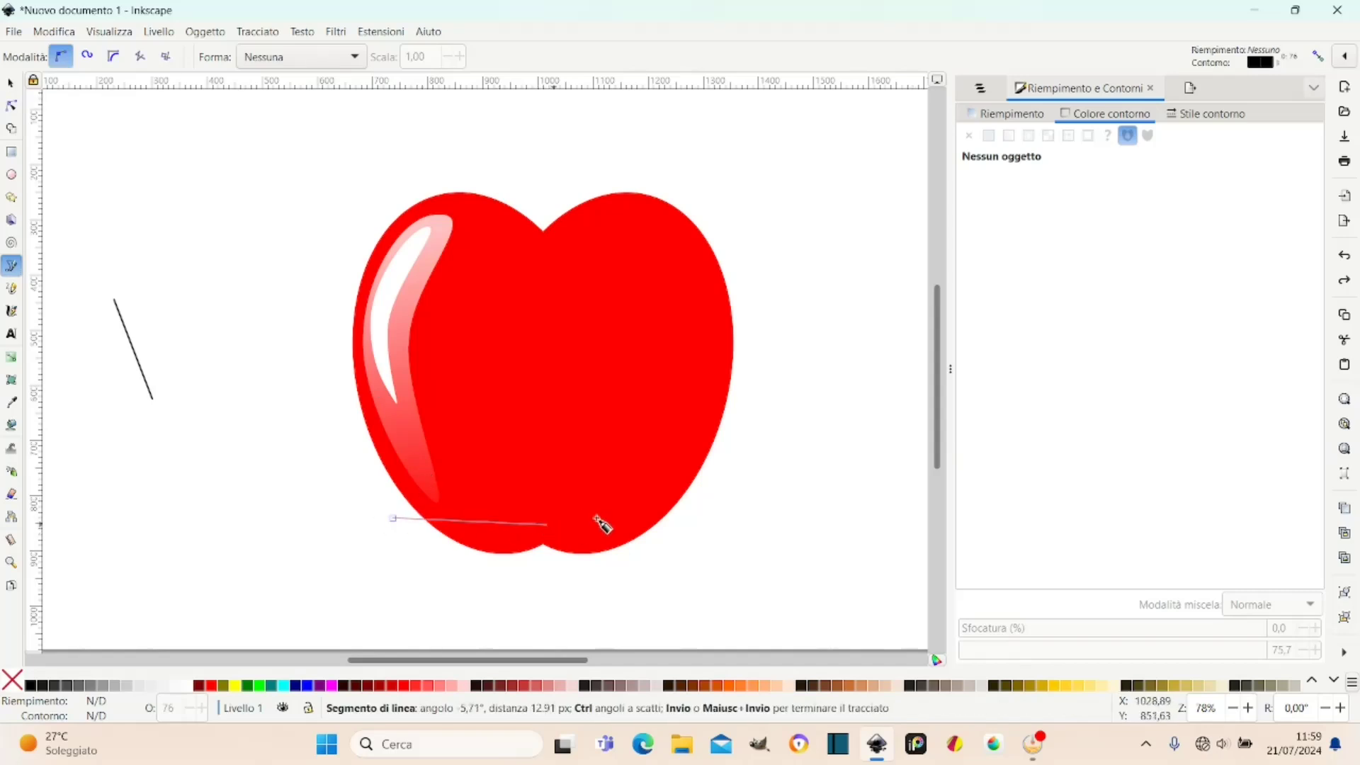
{"action": "left_click", "coordinate": [734, 458]}
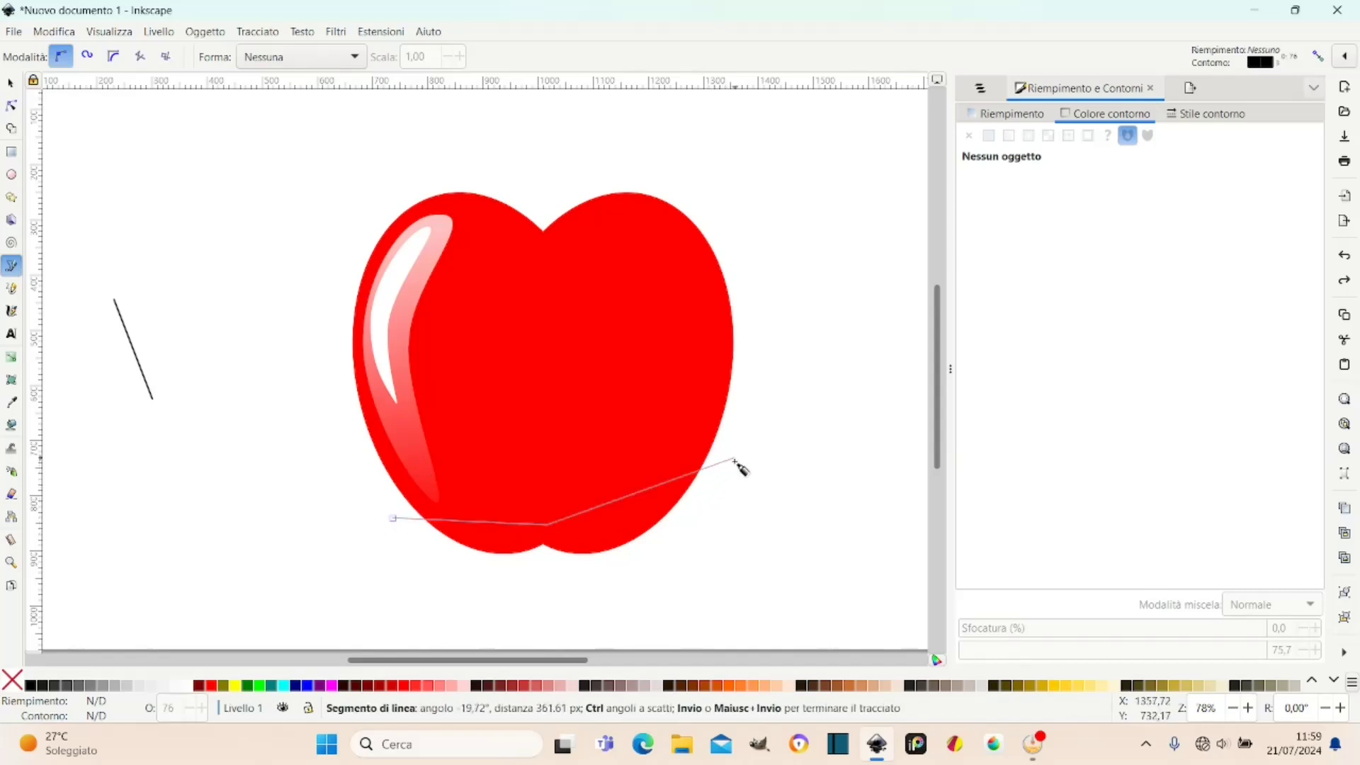
{"action": "left_click", "coordinate": [668, 564]}
{"action": "left_click", "coordinate": [544, 591]}
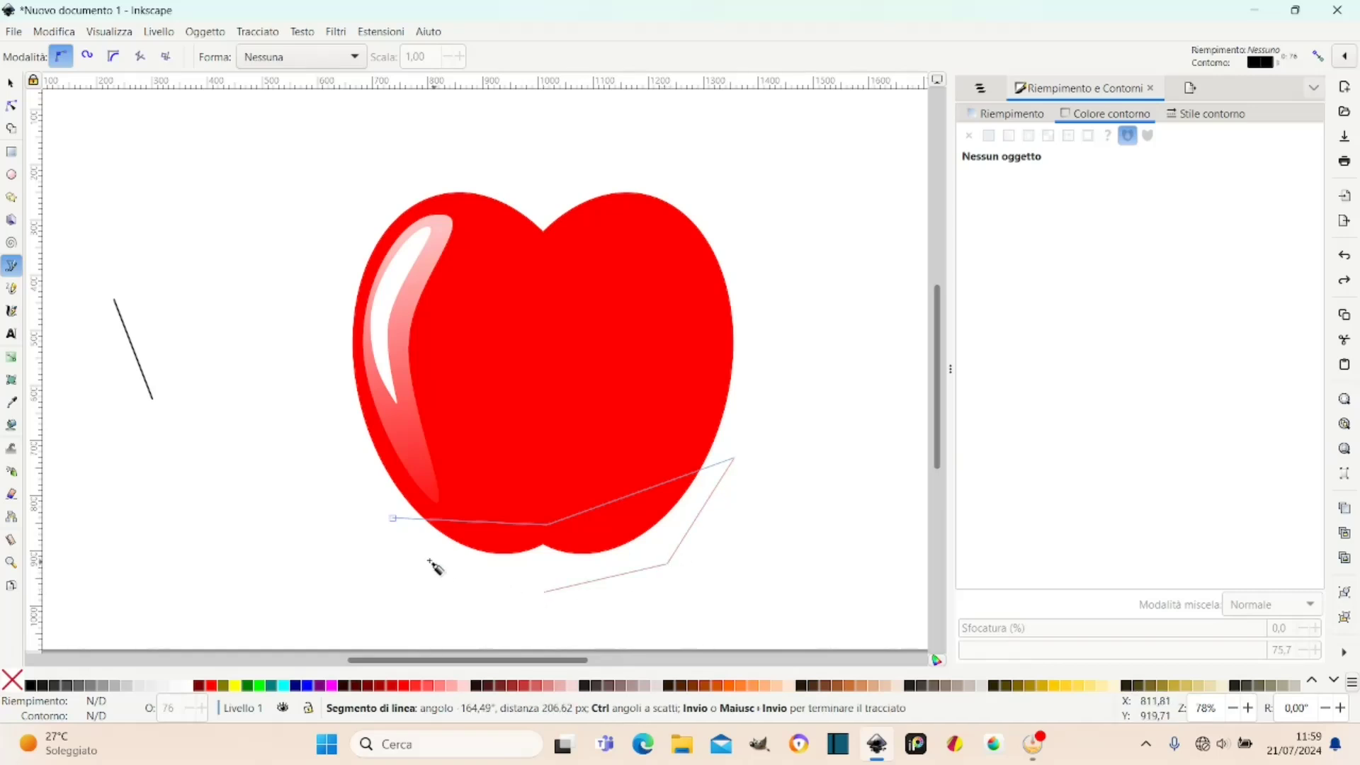
{"action": "left_click", "coordinate": [430, 561]}
{"action": "left_click", "coordinate": [394, 518]}
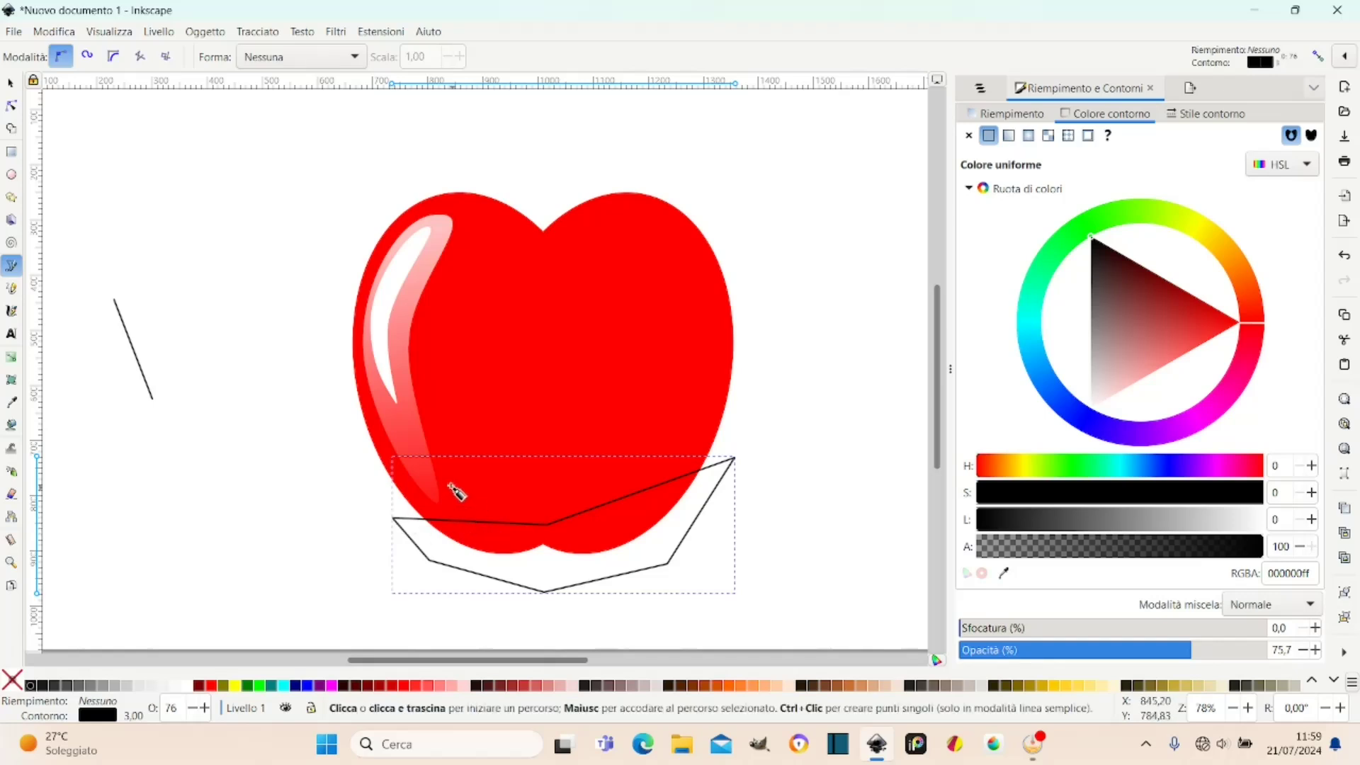
Make the outline's middle node smooth and curve its top edge, raising the right corner.
{"action": "left_click", "coordinate": [11, 106]}
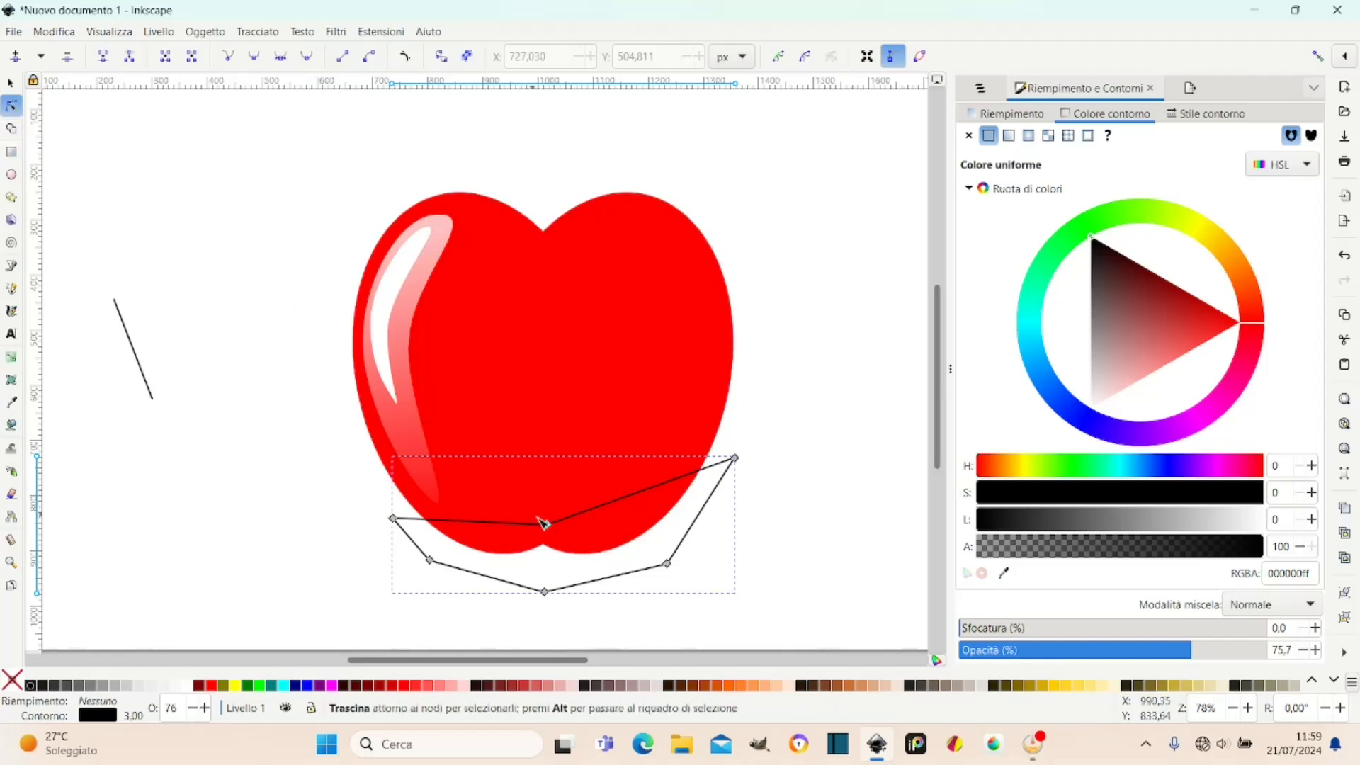
{"action": "key", "text": "Tab"}
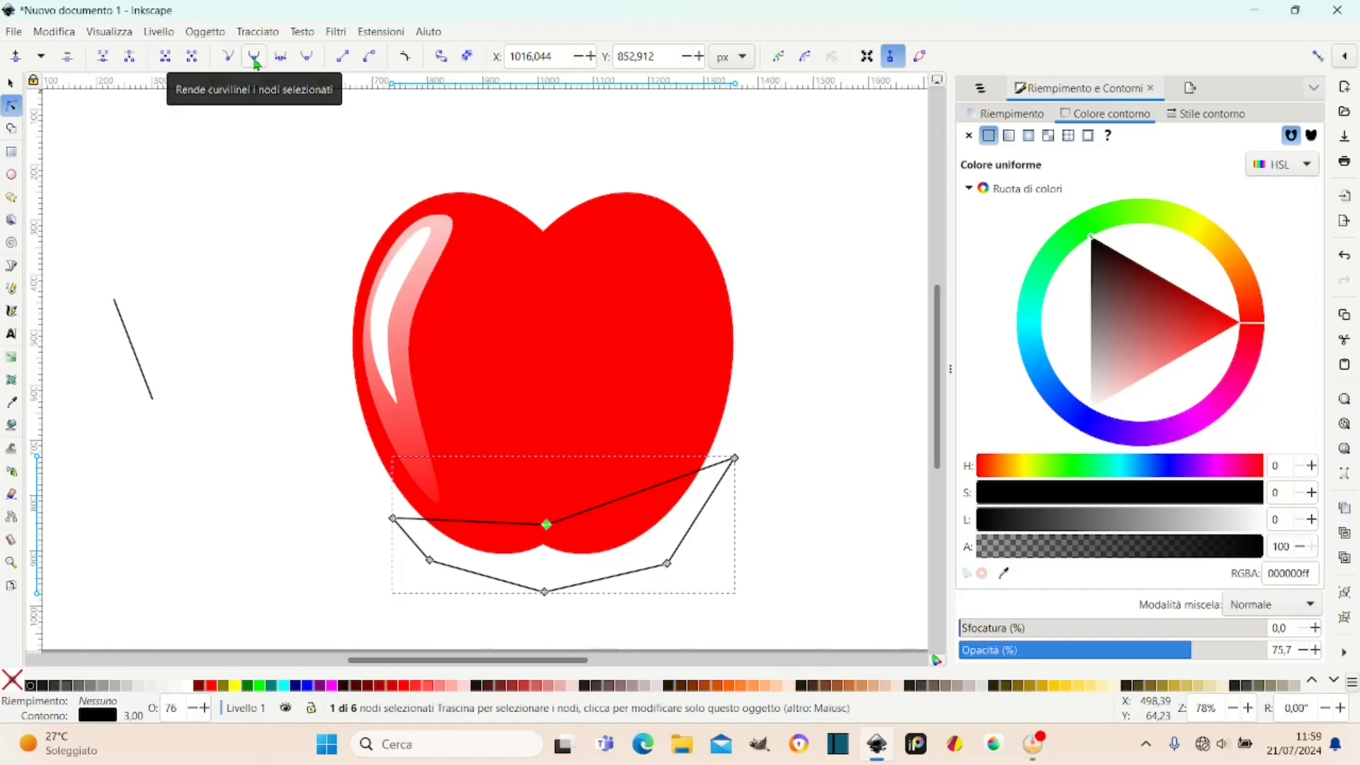
{"action": "left_click", "coordinate": [255, 62]}
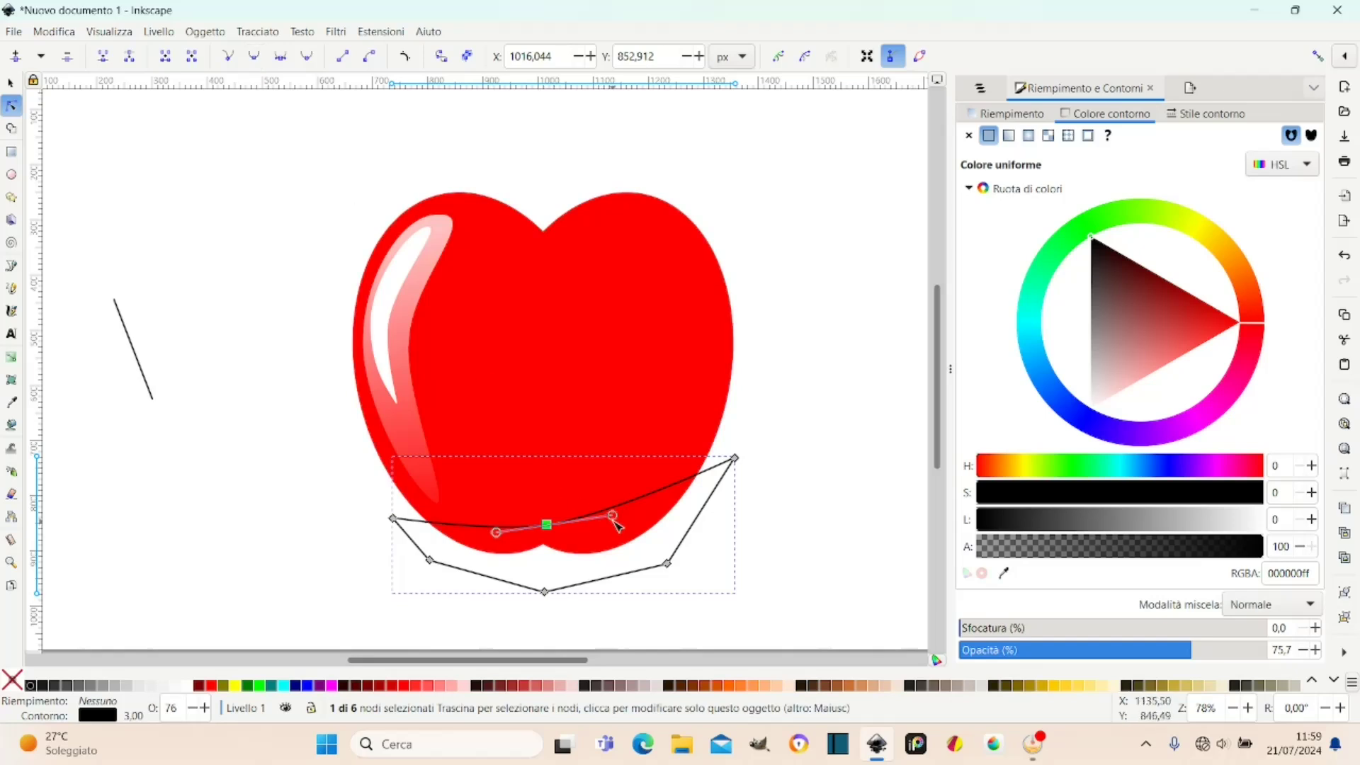
{"action": "left_click_drag", "start_coordinate": [614, 517], "coordinate": [659, 511]}
{"action": "left_click_drag", "start_coordinate": [740, 460], "coordinate": [749, 422]}
{"action": "left_click_drag", "start_coordinate": [553, 529], "coordinate": [573, 527]}
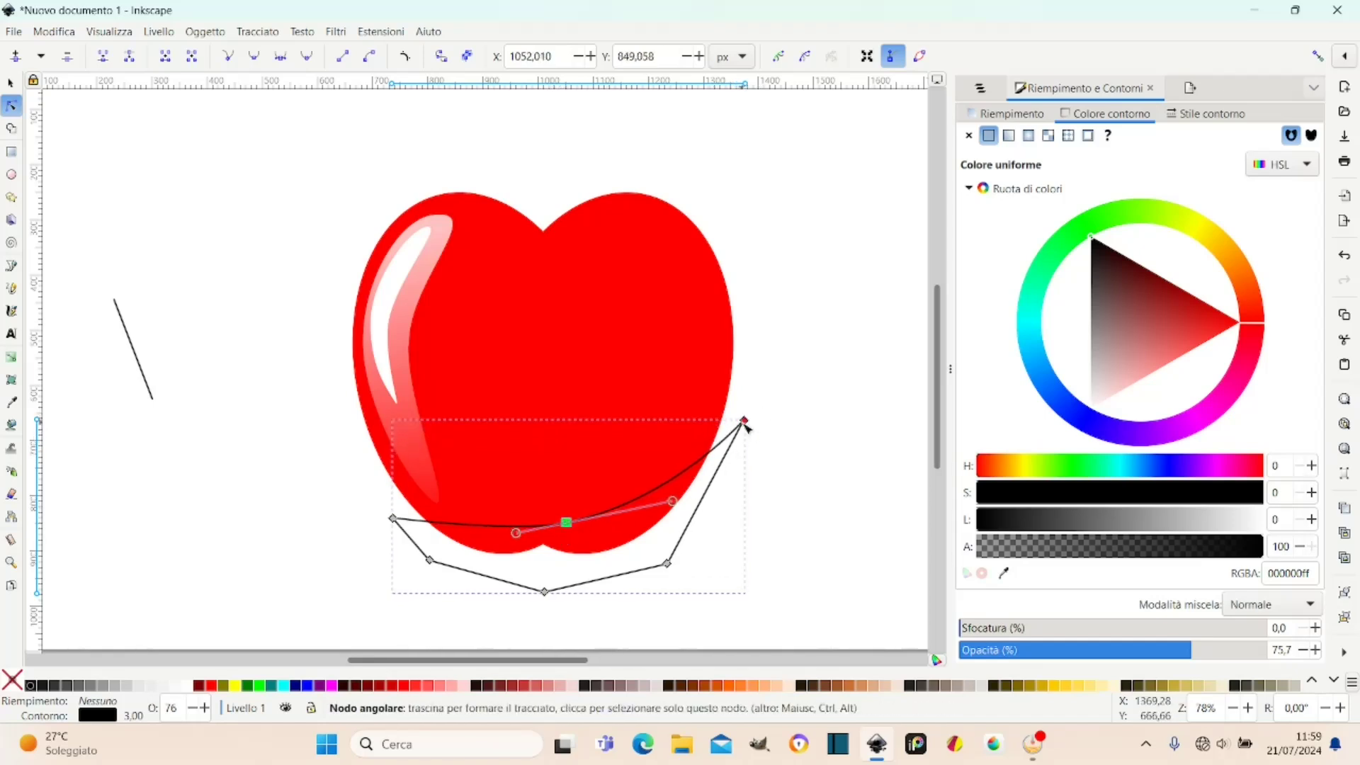
{"action": "left_click_drag", "start_coordinate": [749, 423], "coordinate": [749, 410]}
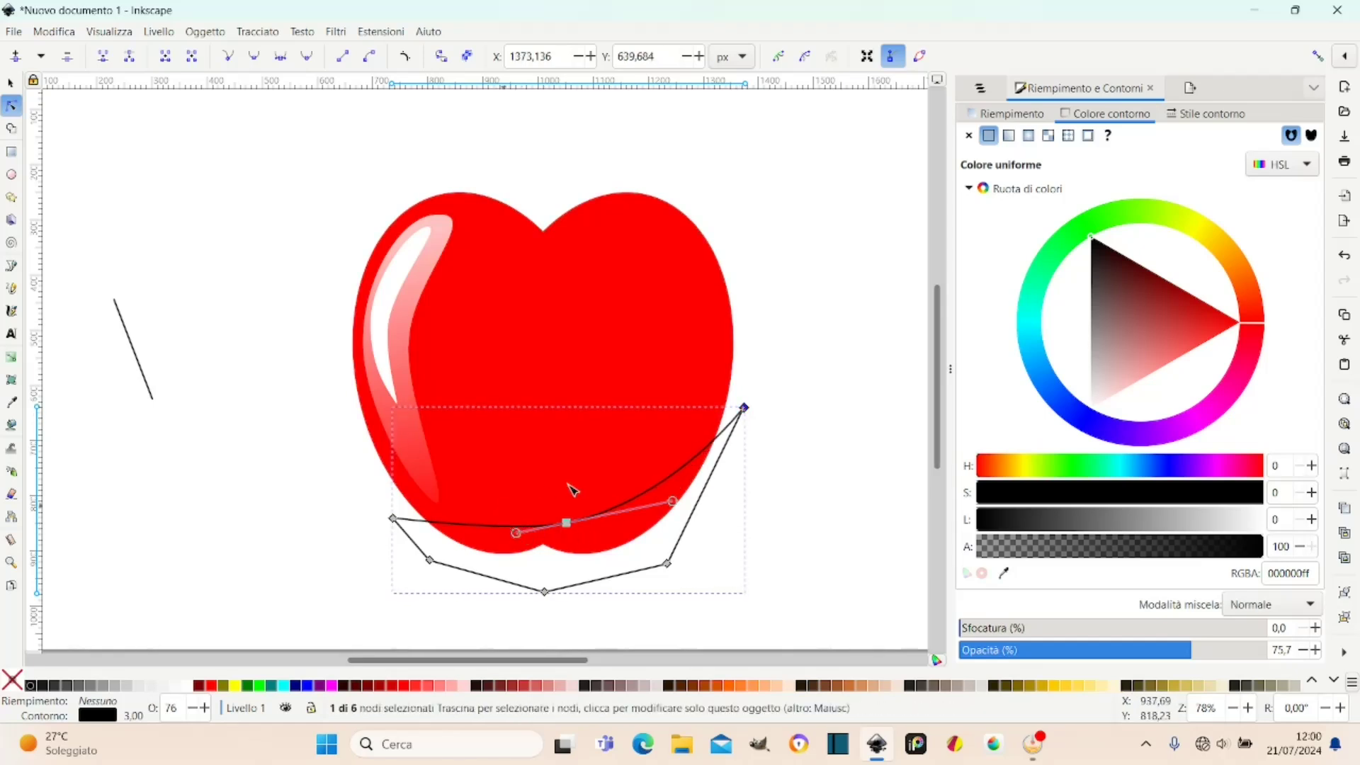
{"action": "left_click", "coordinate": [635, 533]}
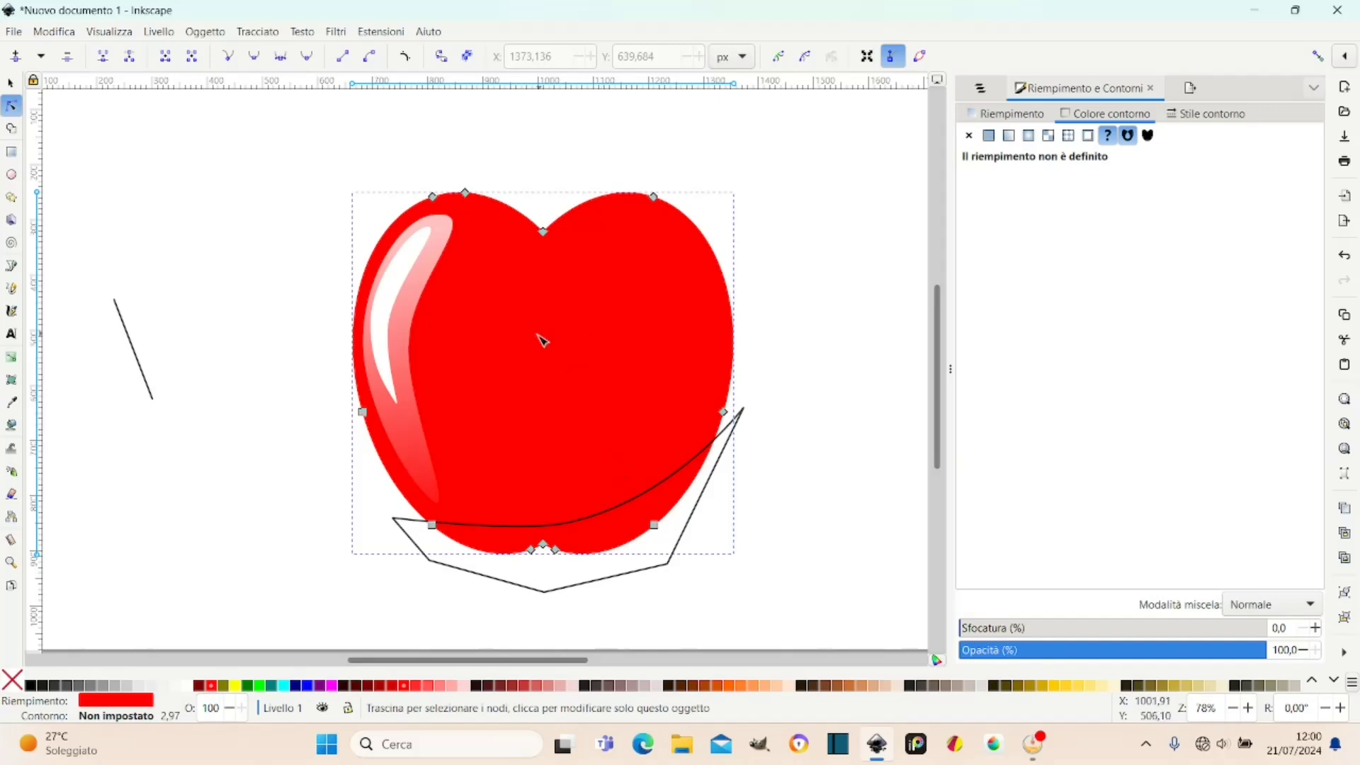
Duplicate the apple body and lower the copy three levels beneath the highlights.
{"action": "left_click", "coordinate": [607, 371]}
{"action": "left_click", "coordinate": [611, 327]}
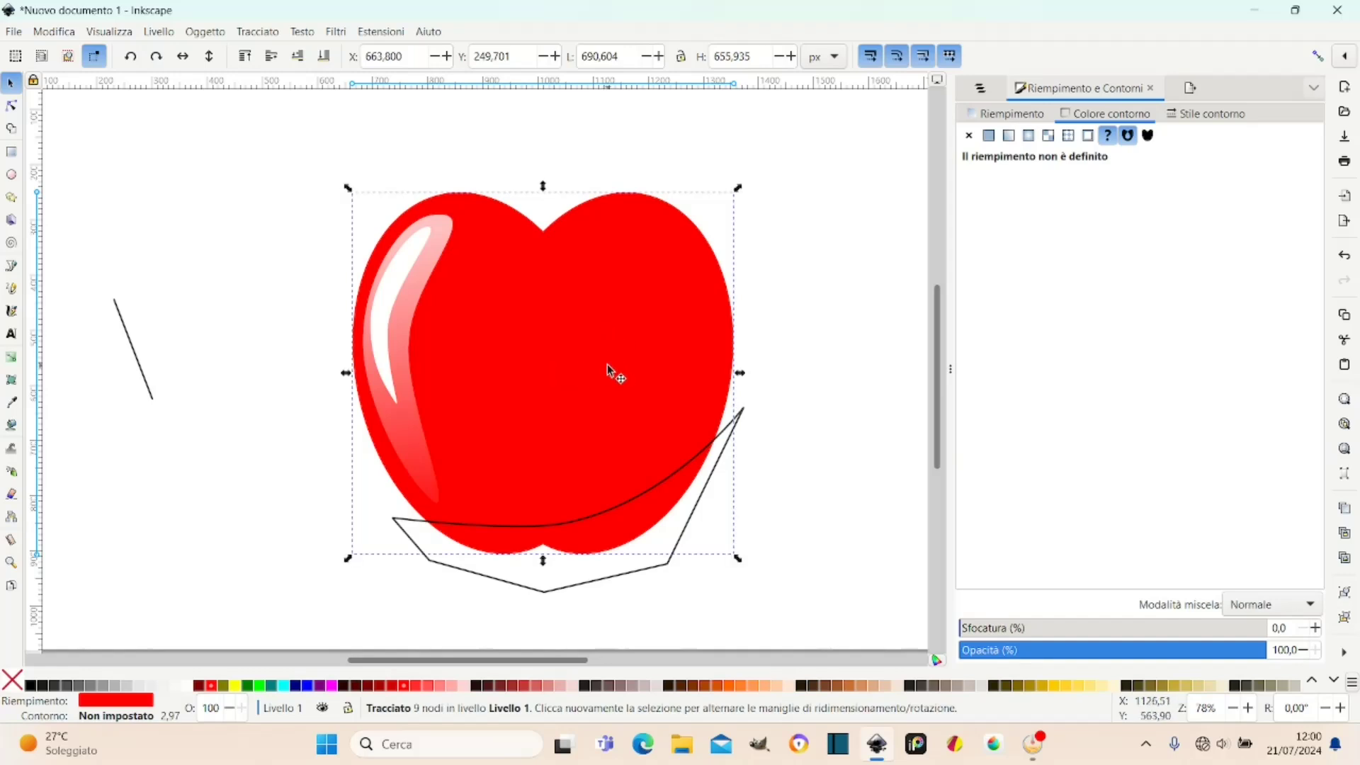
{"action": "right_click", "coordinate": [608, 393]}
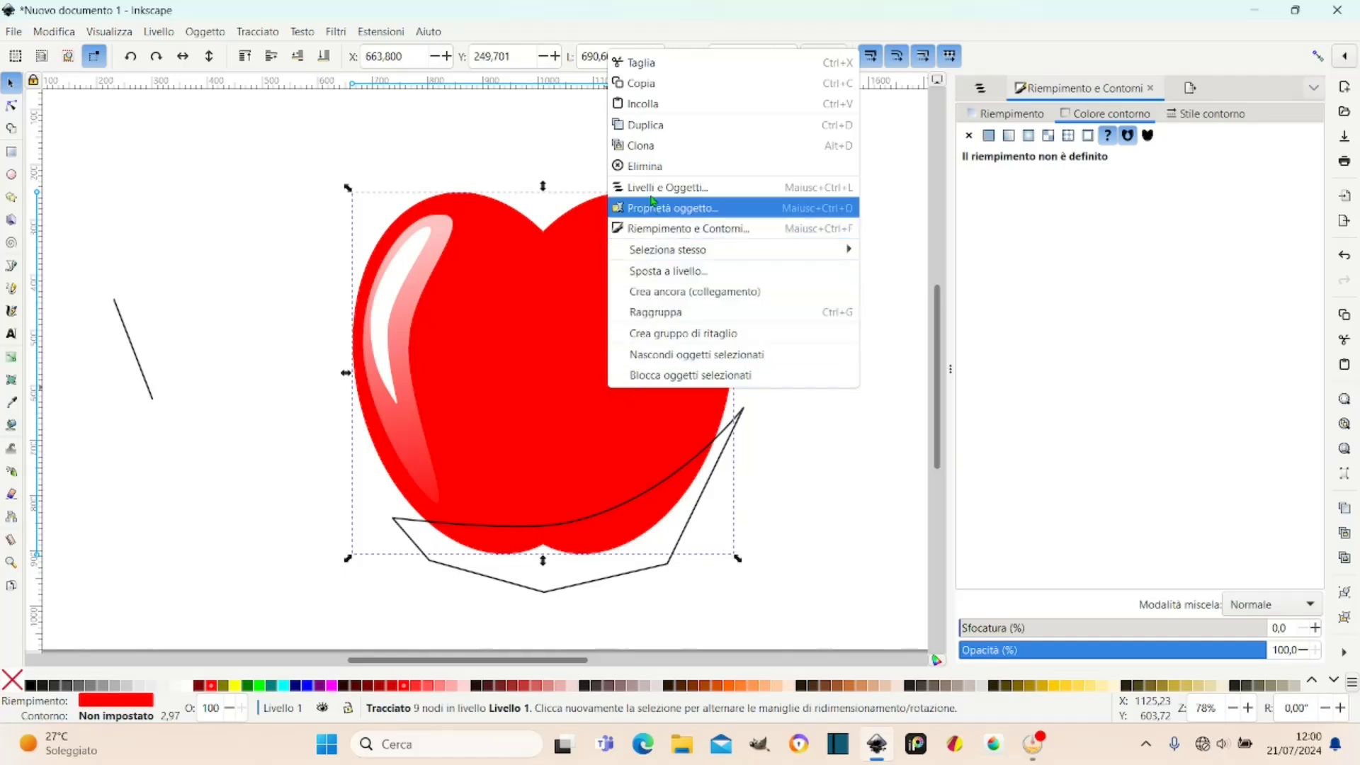
{"action": "left_click", "coordinate": [652, 125]}
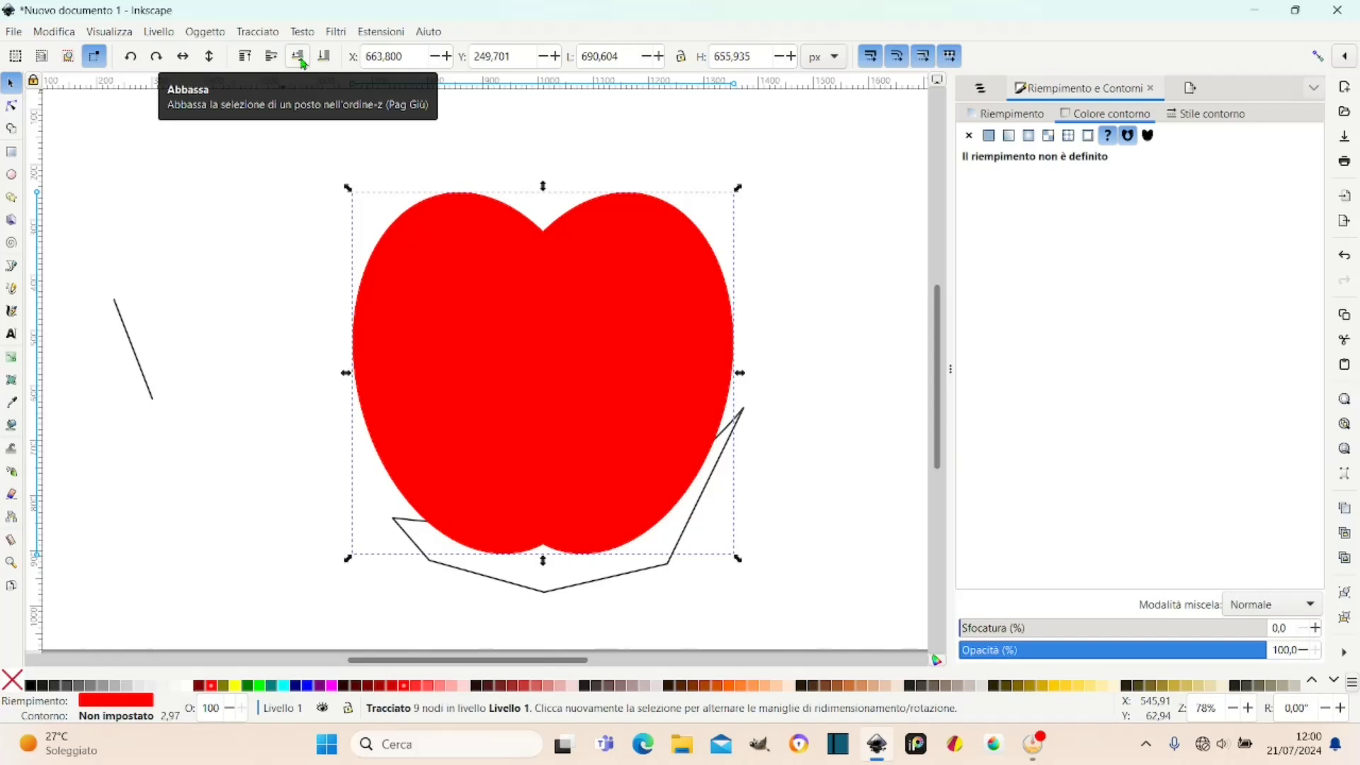
{"action": "left_click", "coordinate": [303, 63]}
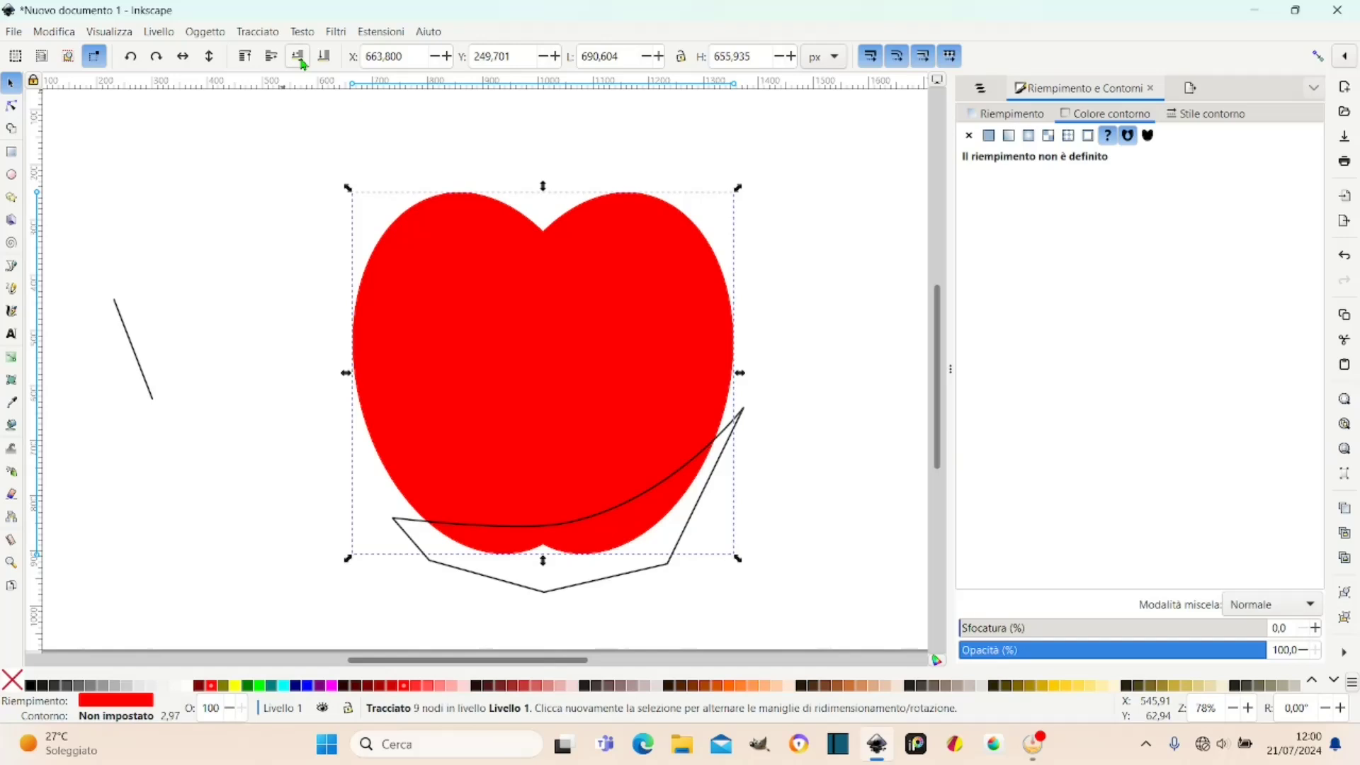
{"action": "left_click", "coordinate": [303, 63]}
{"action": "left_click", "coordinate": [304, 64]}
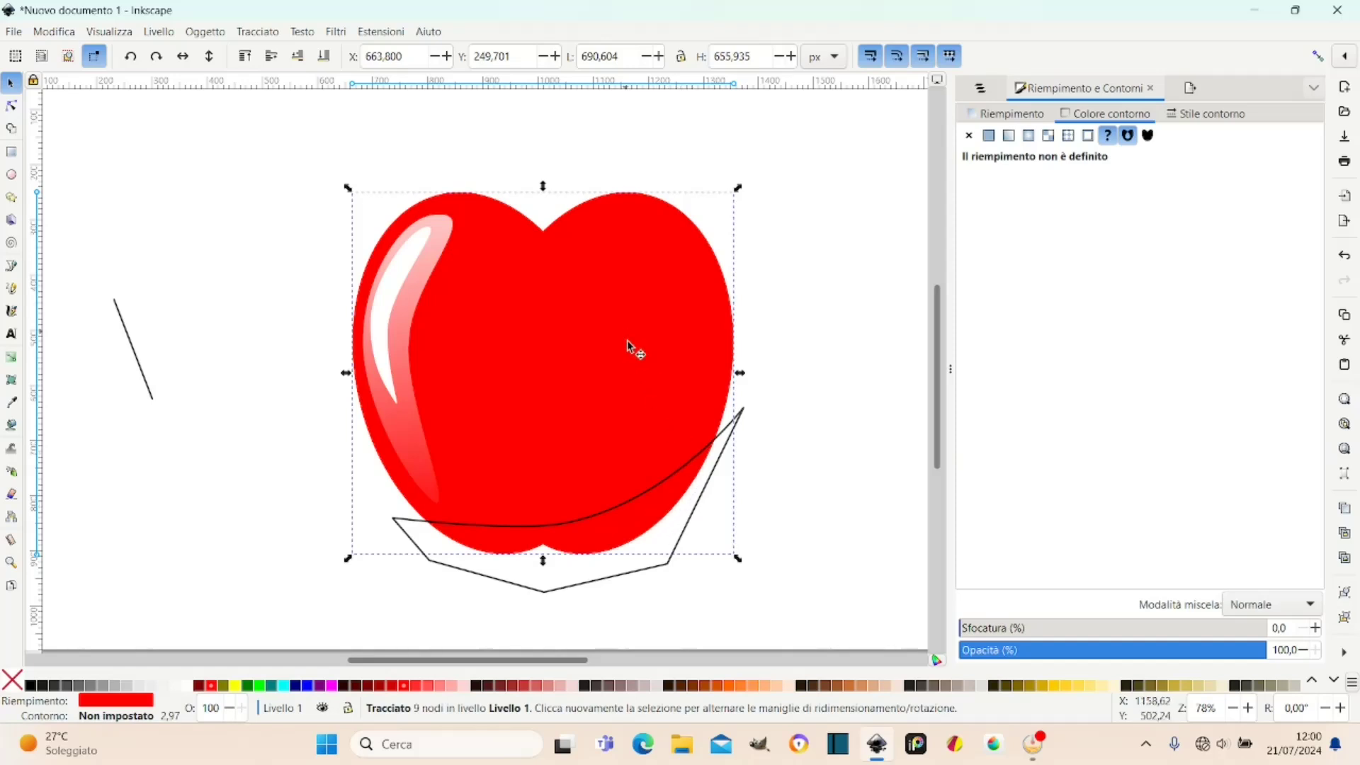
Select the apple copy together with the curved outline.
{"action": "left_click", "coordinate": [640, 379]}
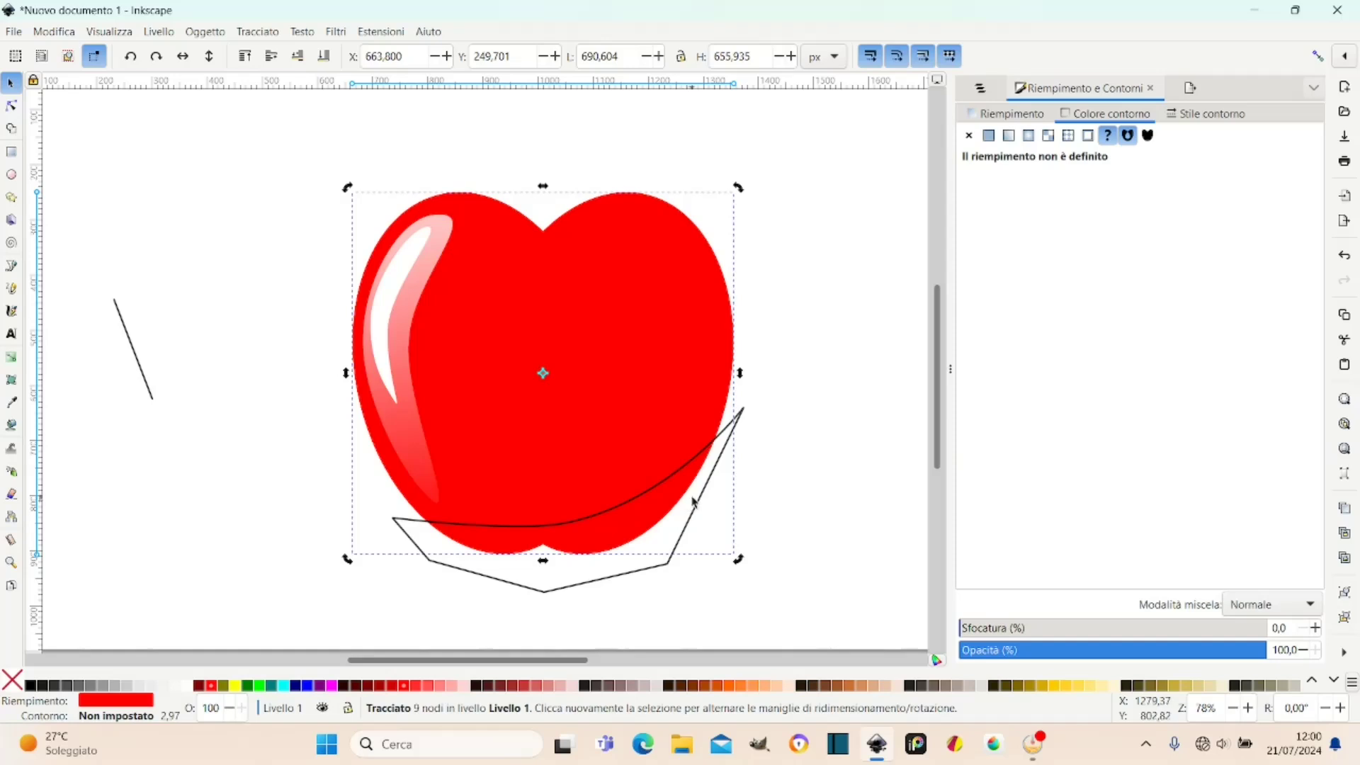
{"action": "left_click", "coordinate": [621, 580], "text": "shift"}
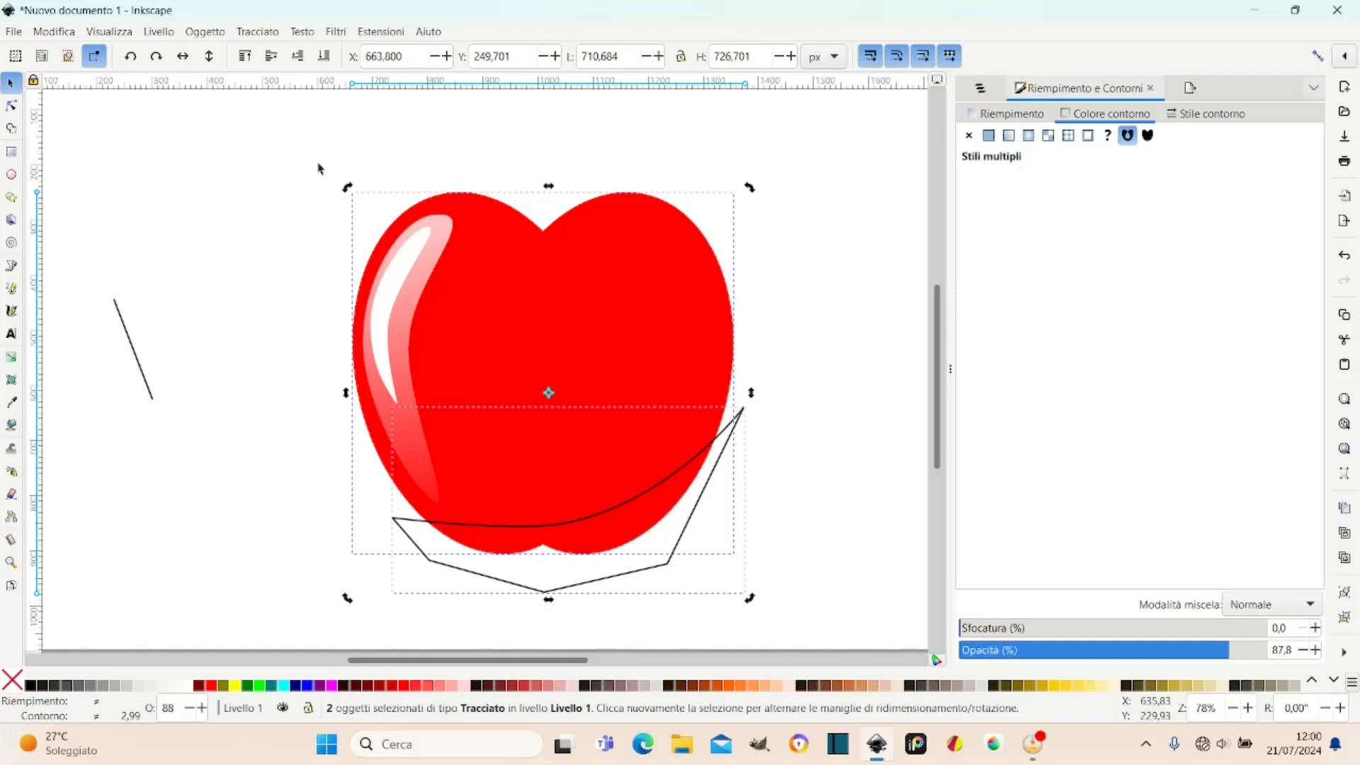
{"action": "left_click", "coordinate": [258, 32]}
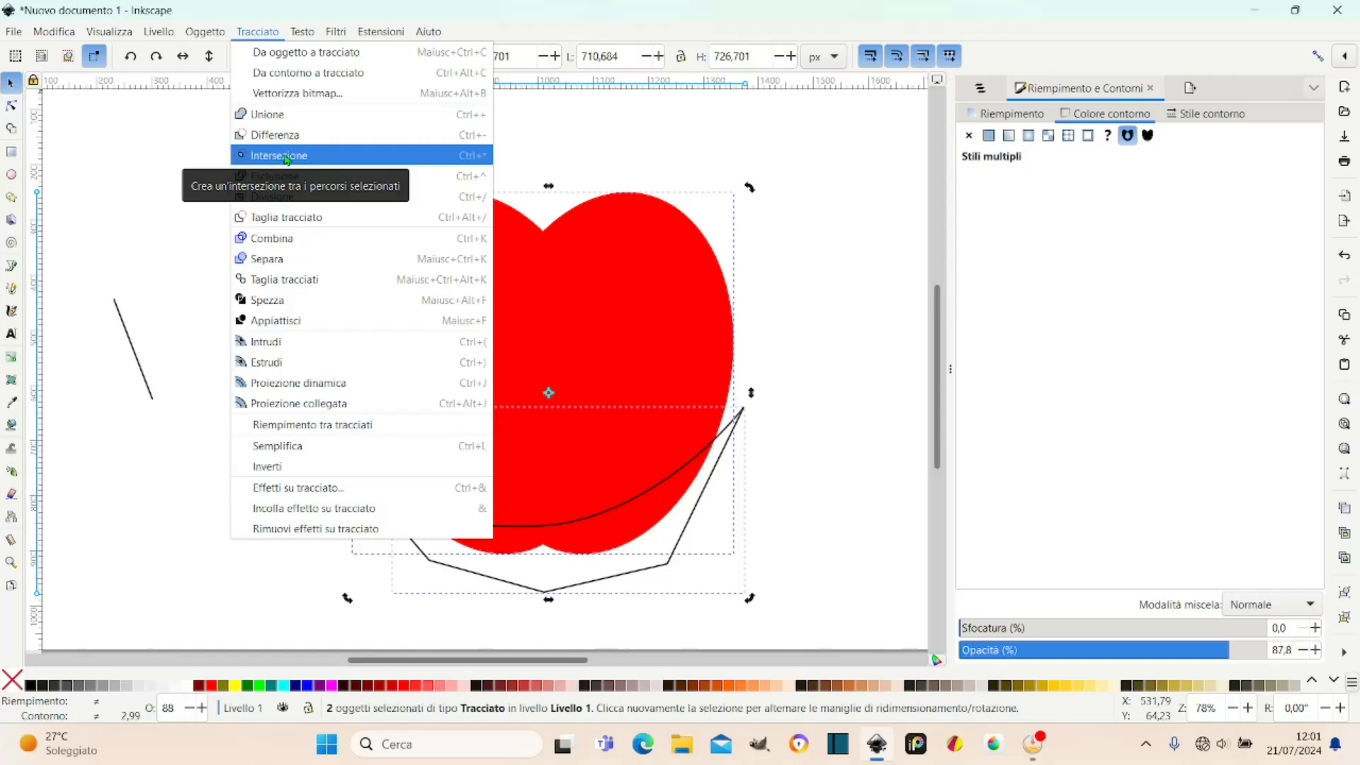
Intersect the apple copy with the curved outline and darken the resulting shadow's red fill.
{"action": "left_click", "coordinate": [287, 159]}
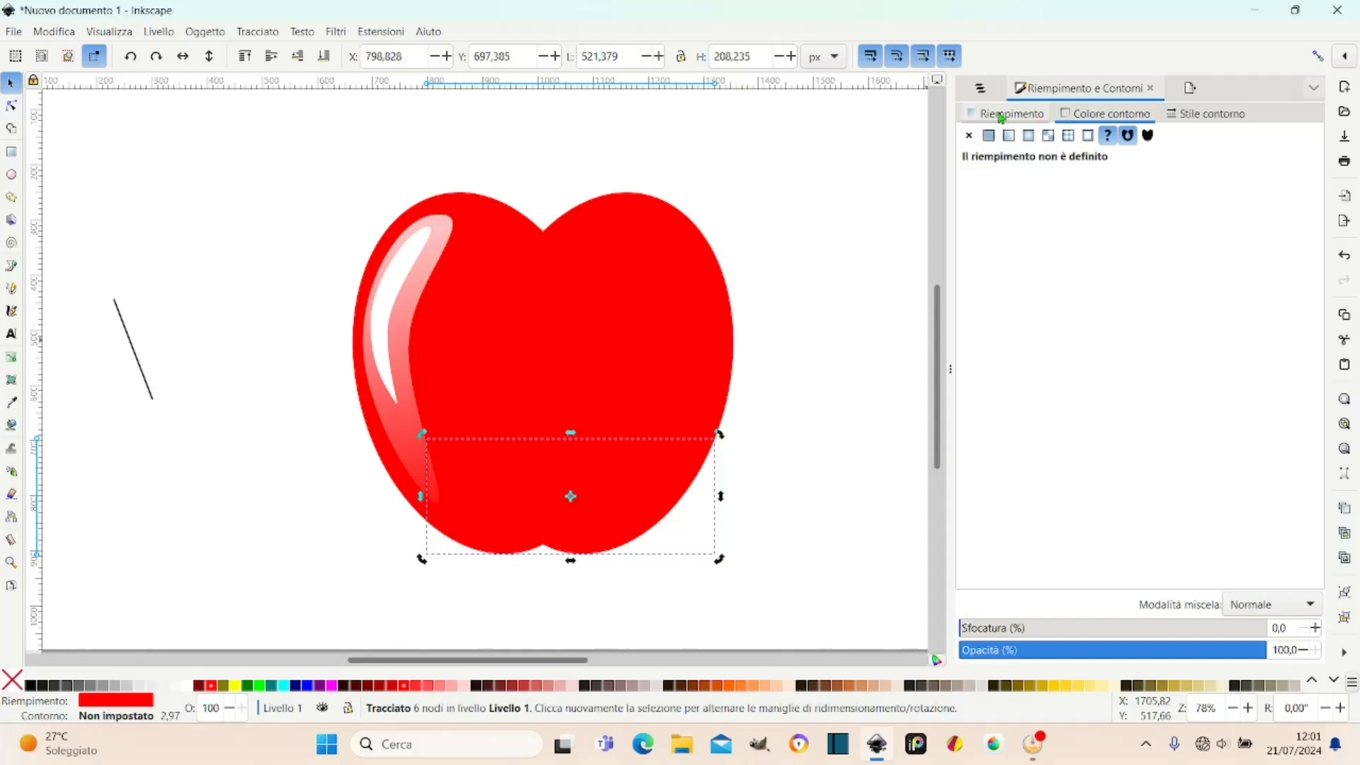
{"action": "left_click", "coordinate": [1001, 115]}
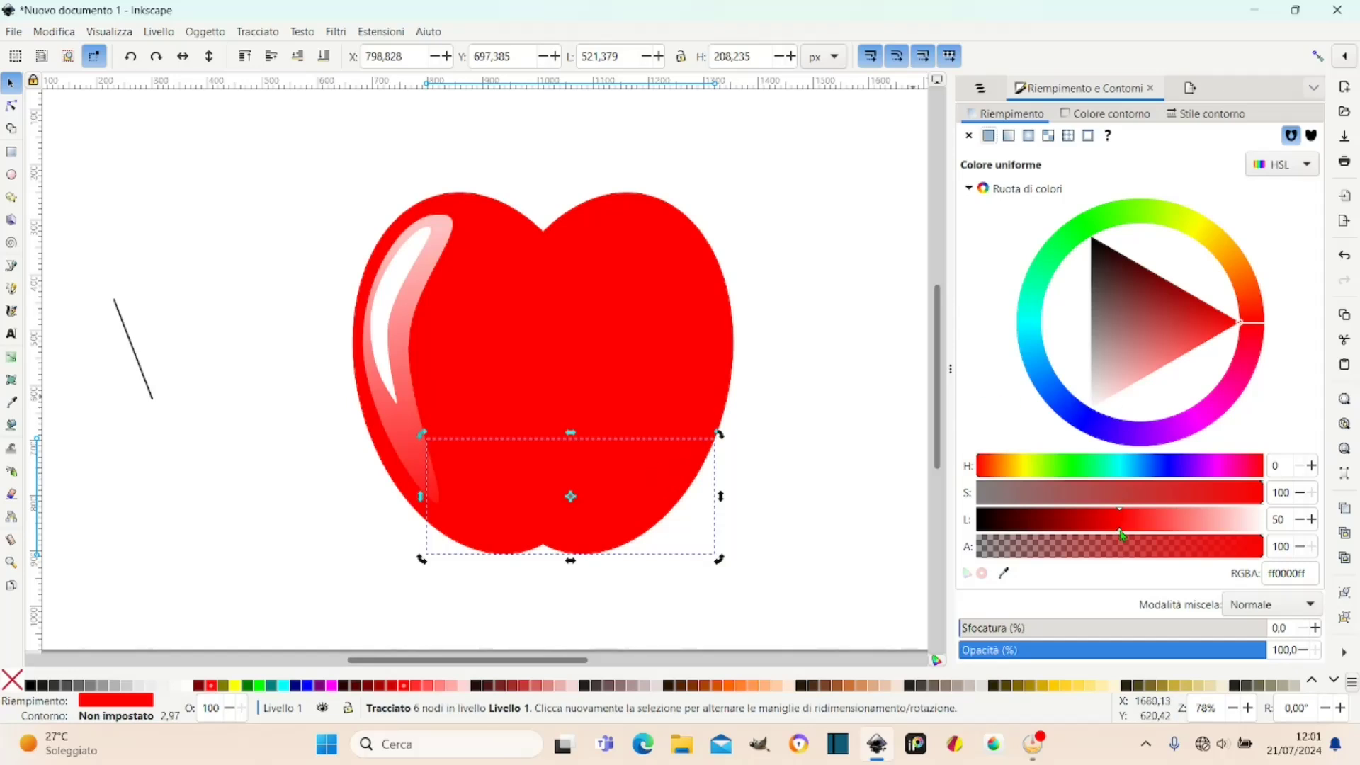
{"action": "left_click_drag", "start_coordinate": [1121, 533], "coordinate": [1079, 539]}
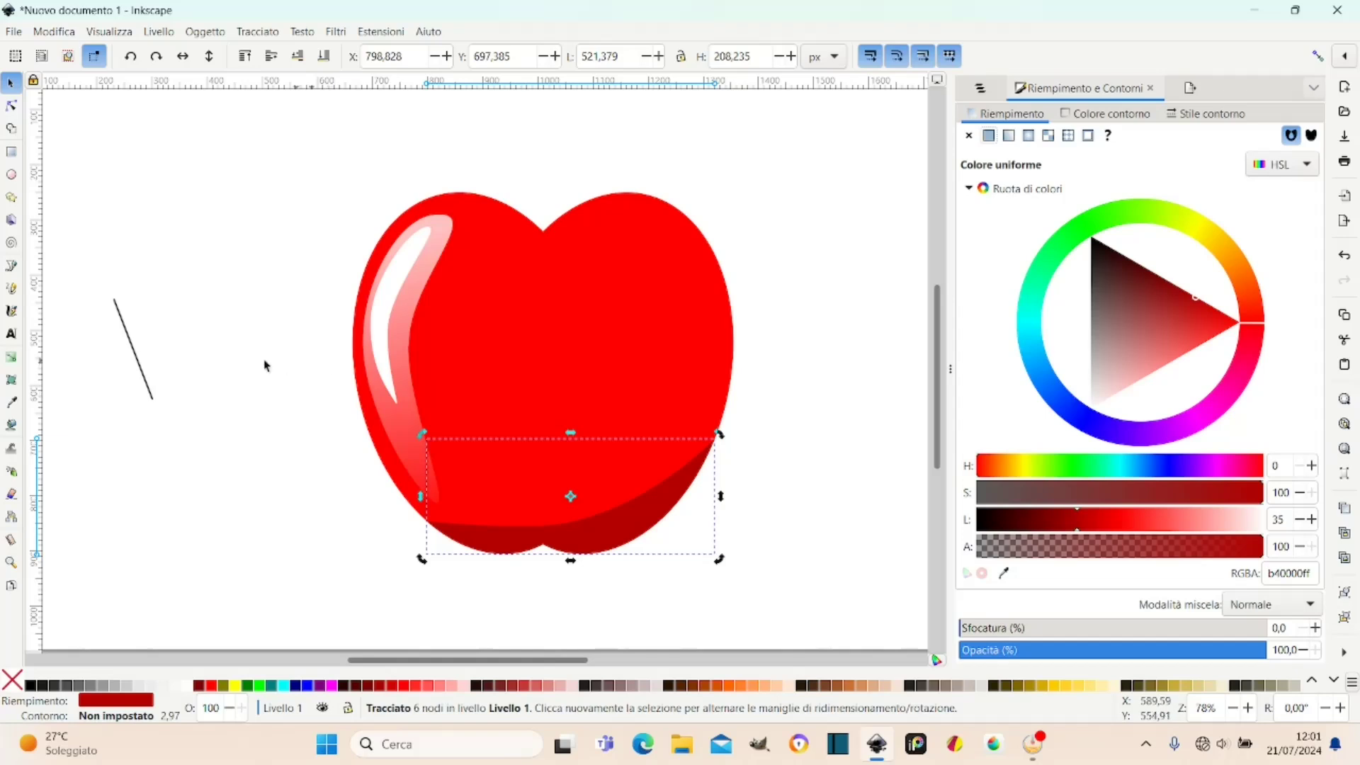
{"action": "left_click", "coordinate": [132, 347]}
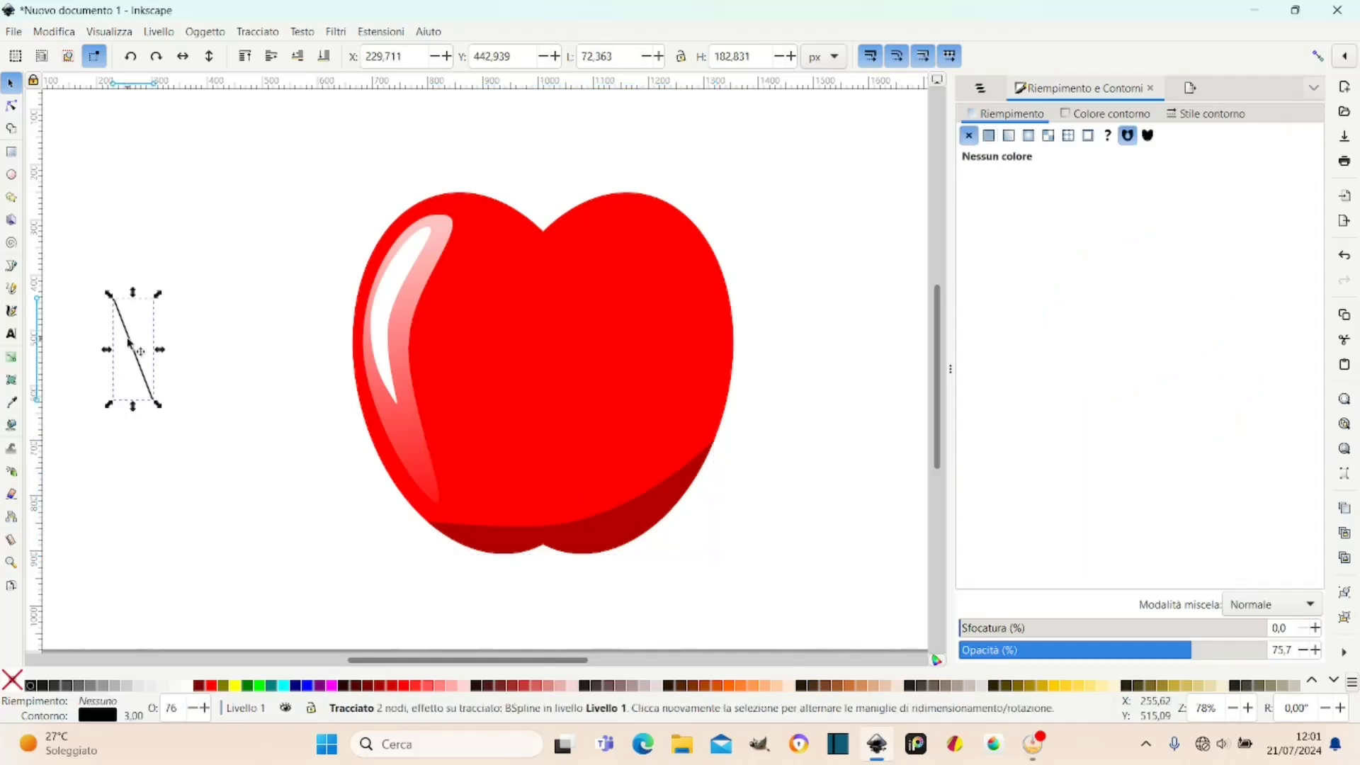
Delete the stray diagonal line beside the apple.
{"action": "key", "text": "Delete"}
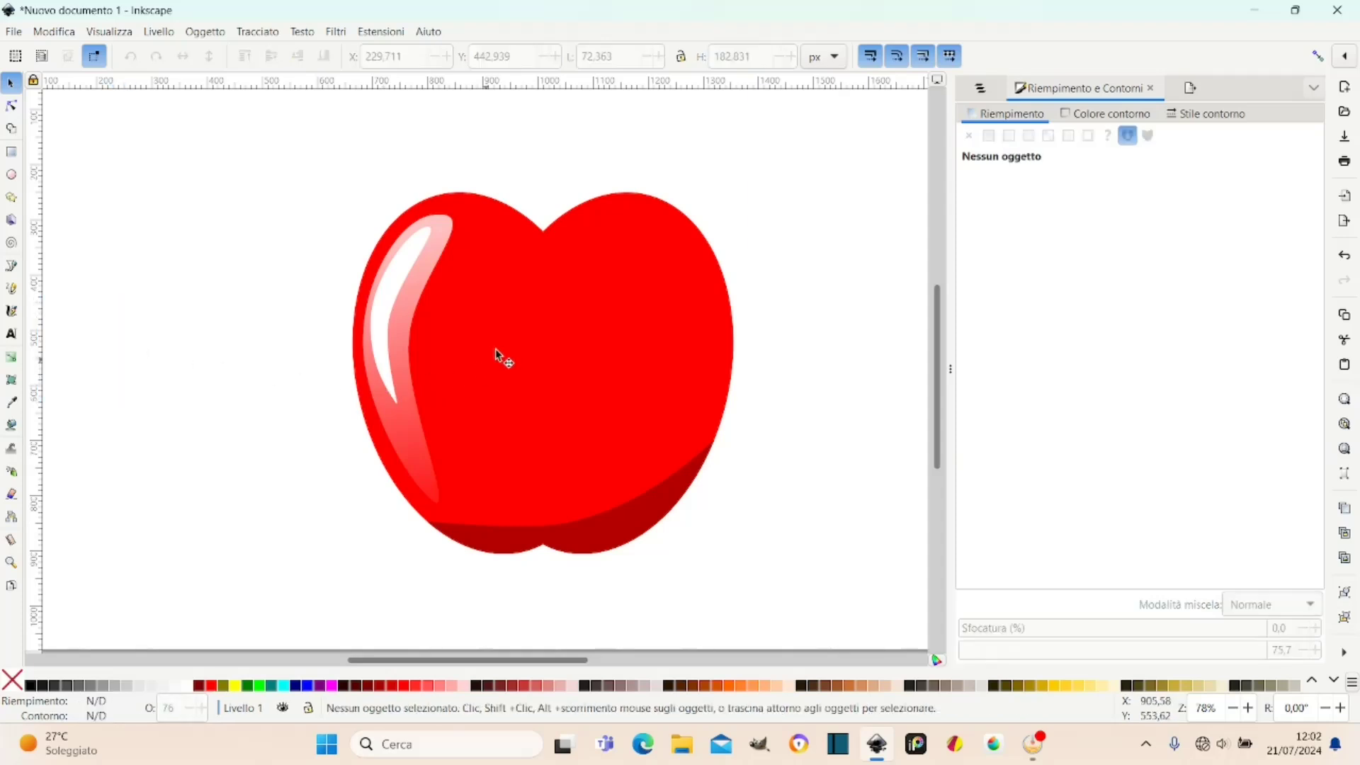
{"action": "left_click", "coordinate": [11, 266]}
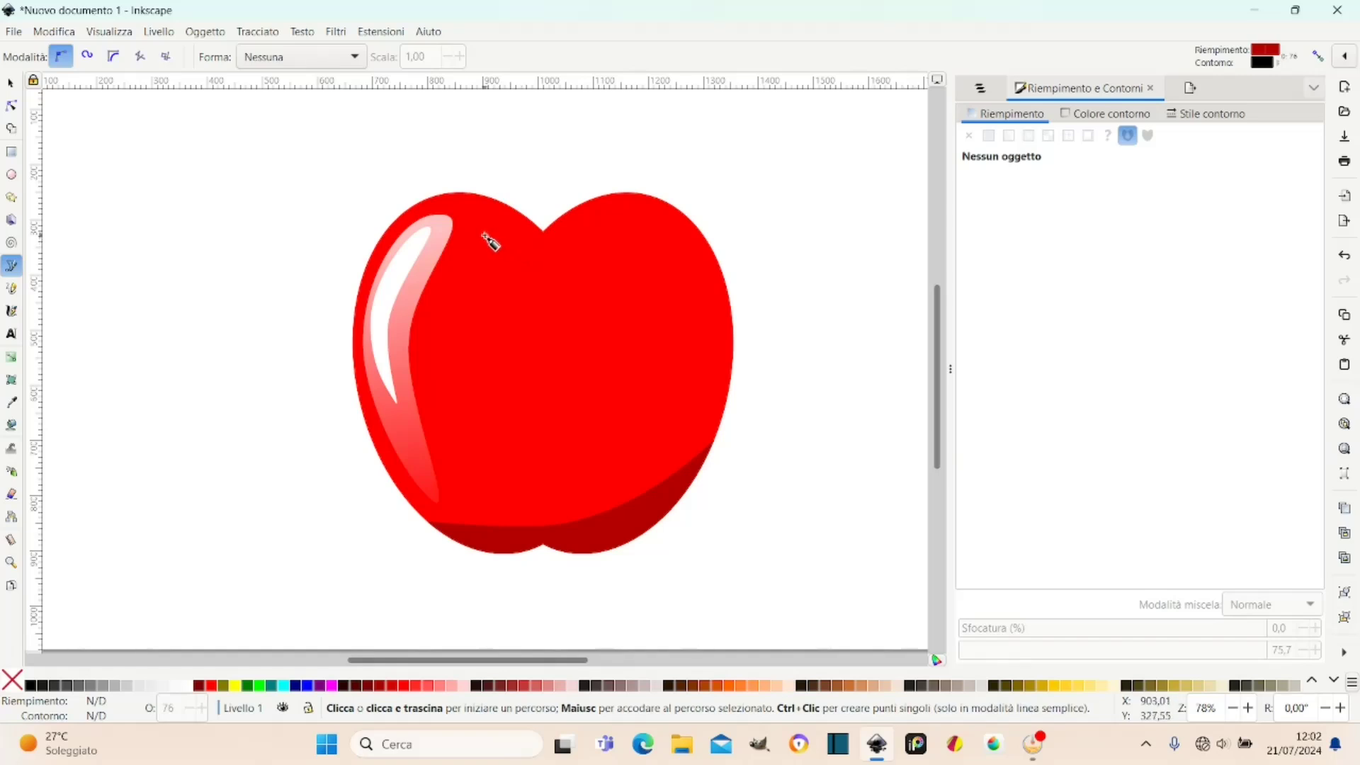
{"action": "left_click", "coordinate": [12, 86]}
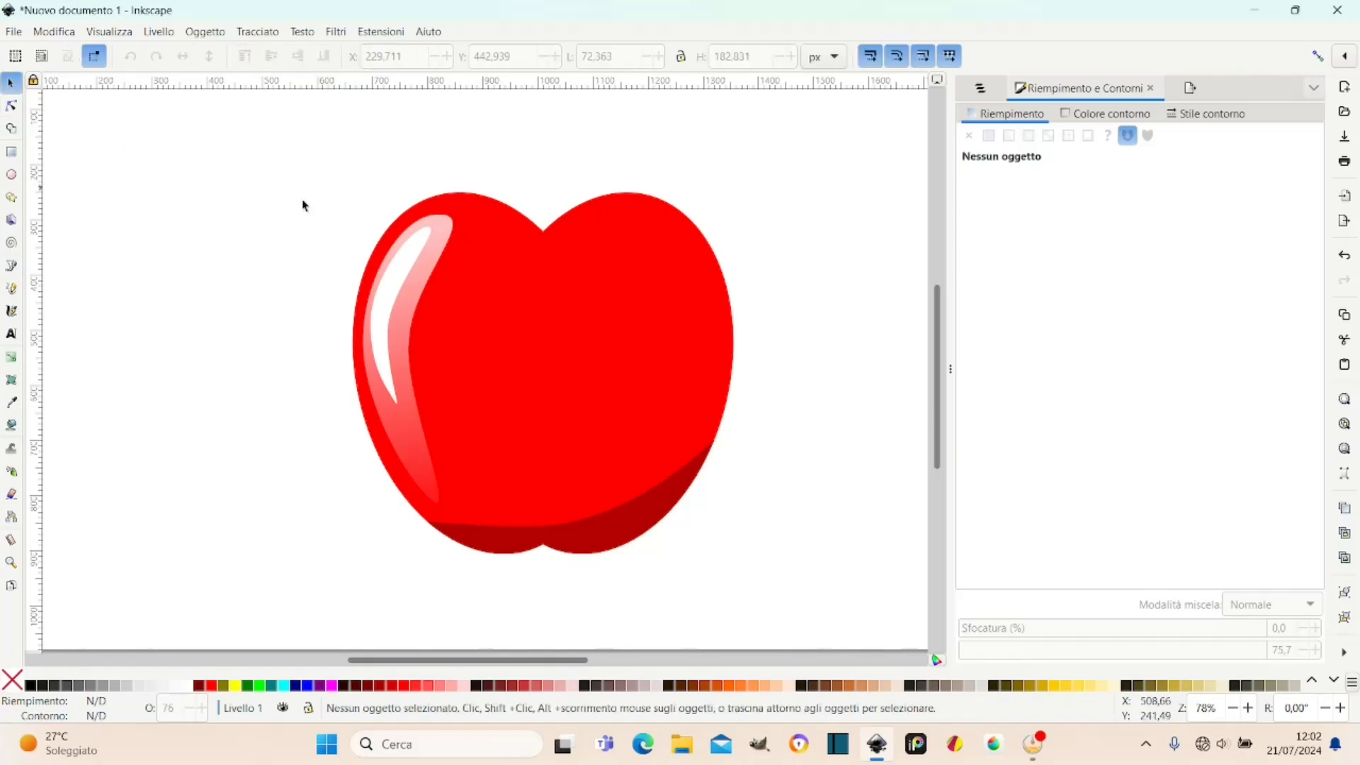
Make the apple's top-dip node smooth and level its handles into a gentle rounded dip.
{"action": "left_click", "coordinate": [556, 282]}
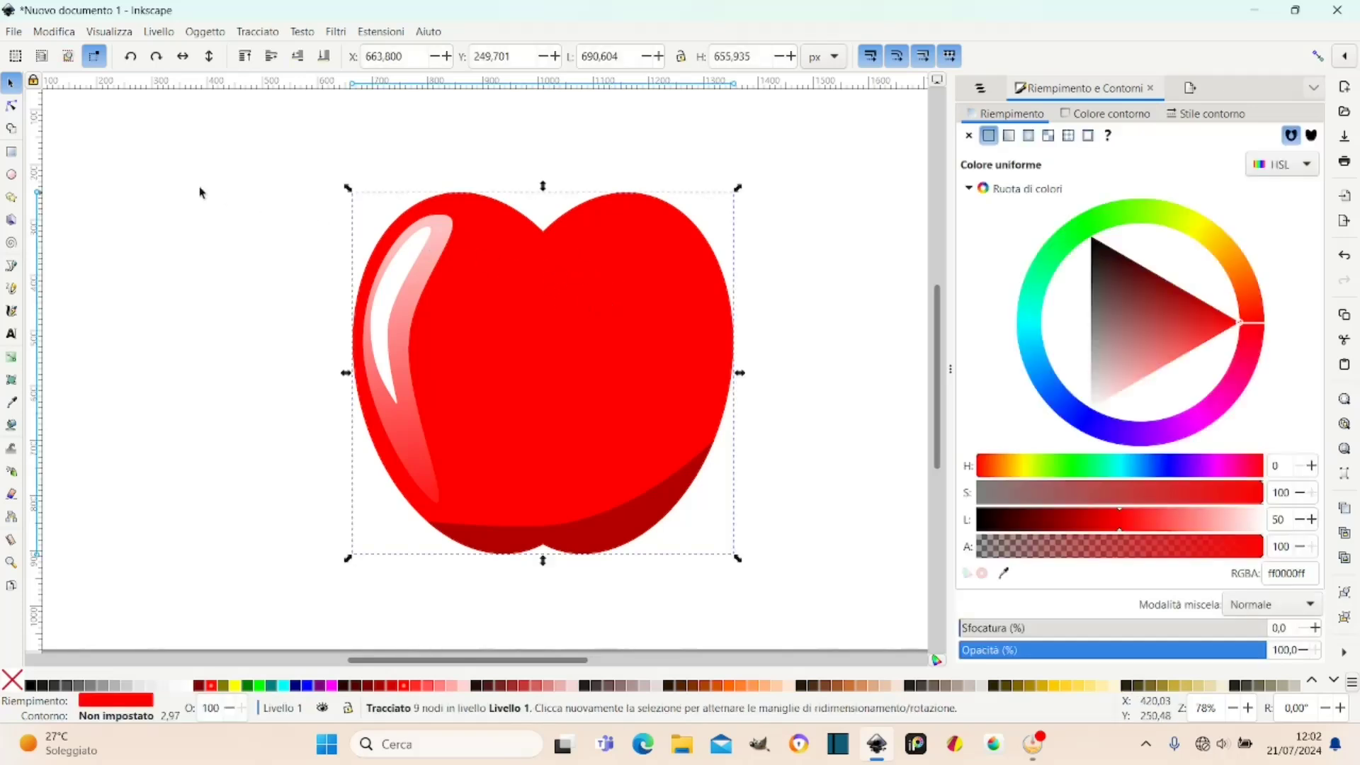
{"action": "left_click", "coordinate": [12, 107]}
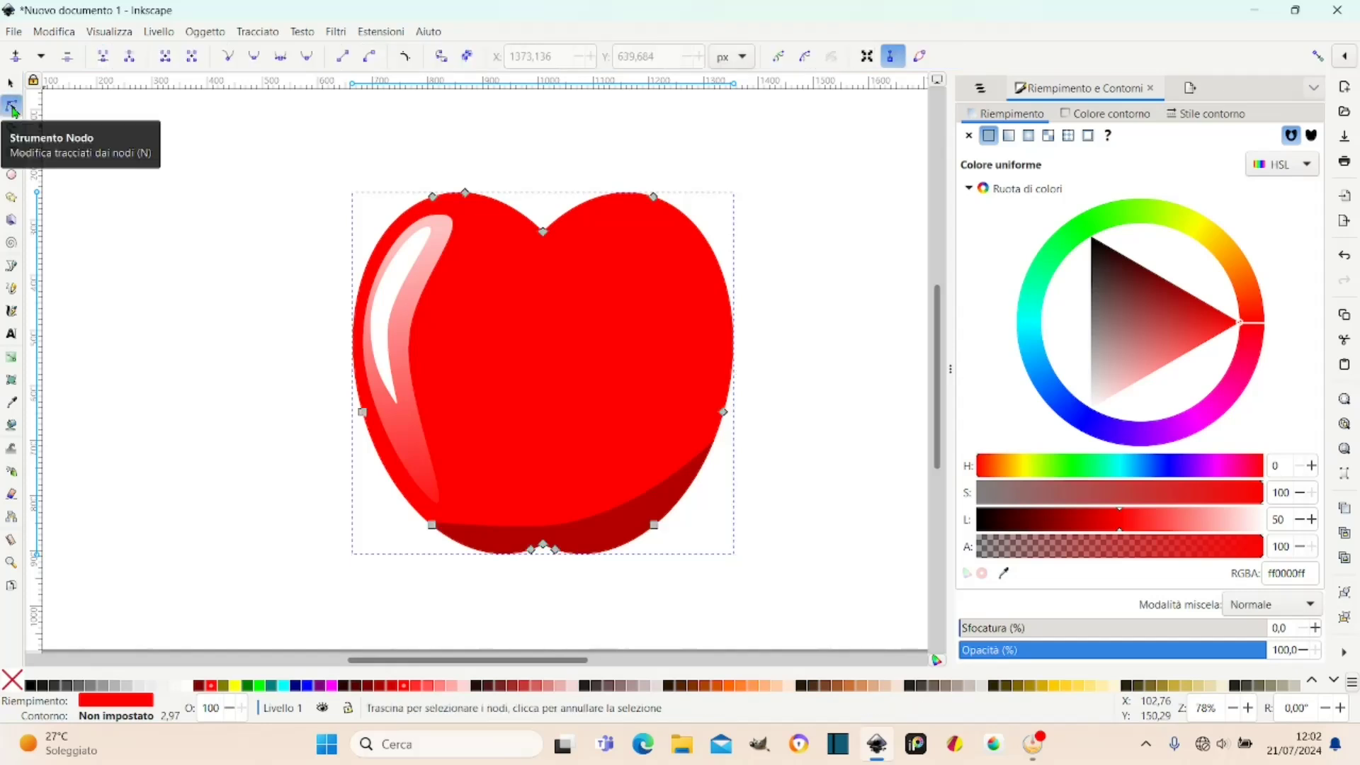
{"action": "left_click", "coordinate": [544, 233]}
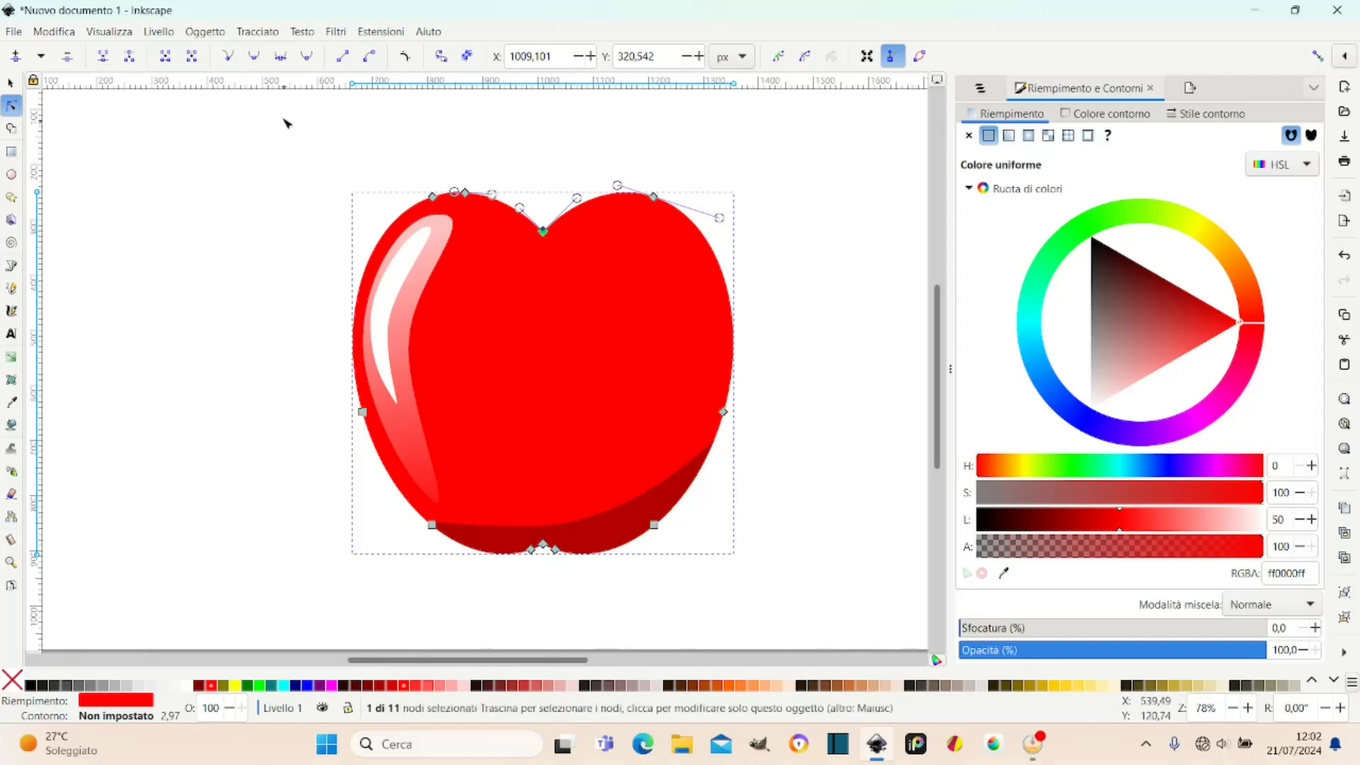
{"action": "left_click", "coordinate": [255, 57]}
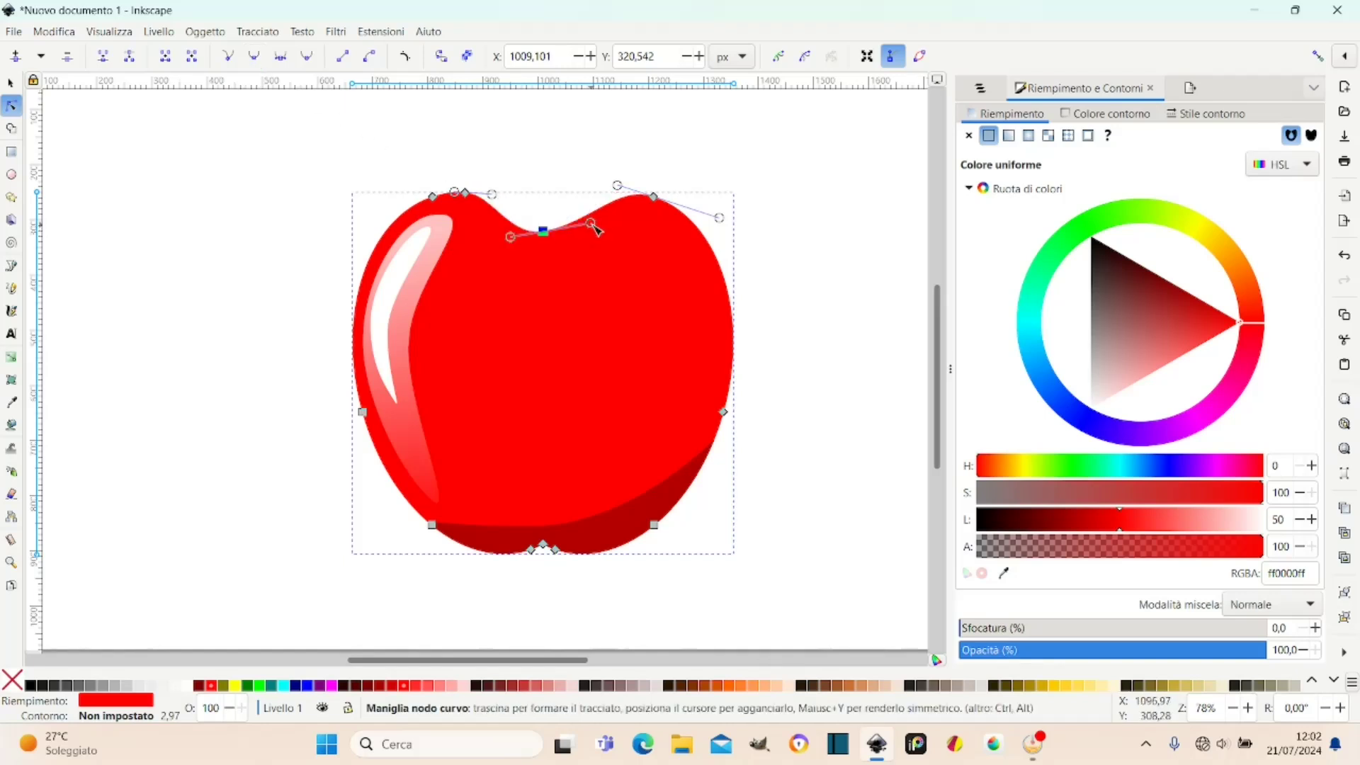
{"action": "left_click_drag", "start_coordinate": [593, 226], "coordinate": [552, 216]}
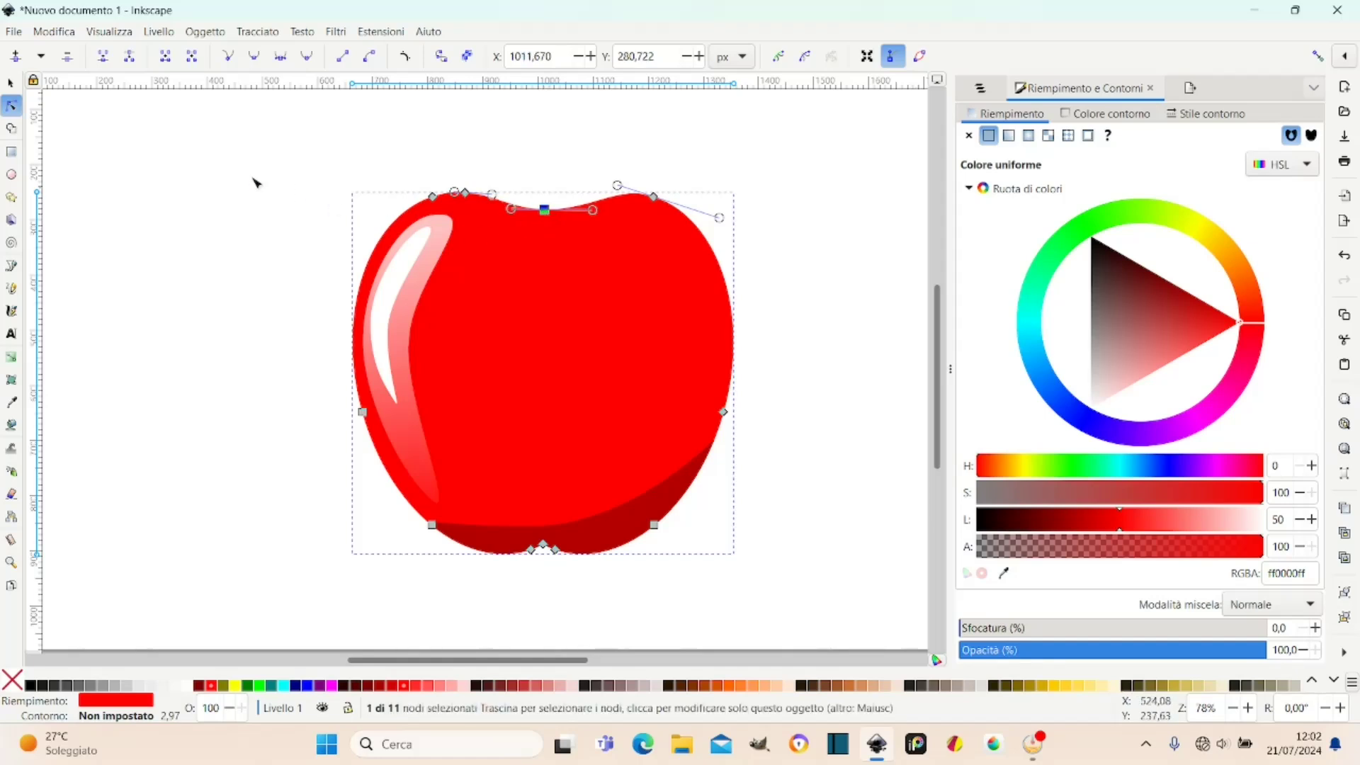
{"action": "left_click", "coordinate": [11, 87]}
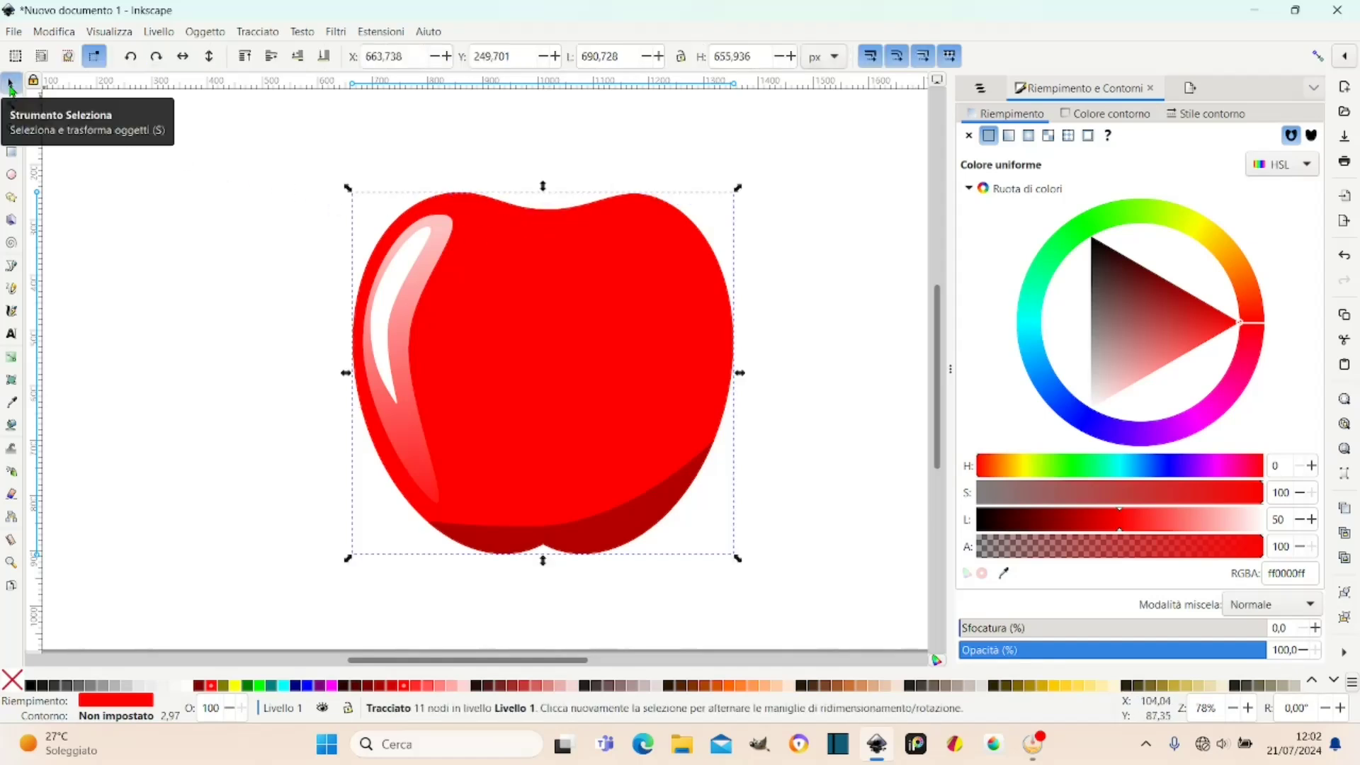
{"action": "left_click", "coordinate": [11, 266]}
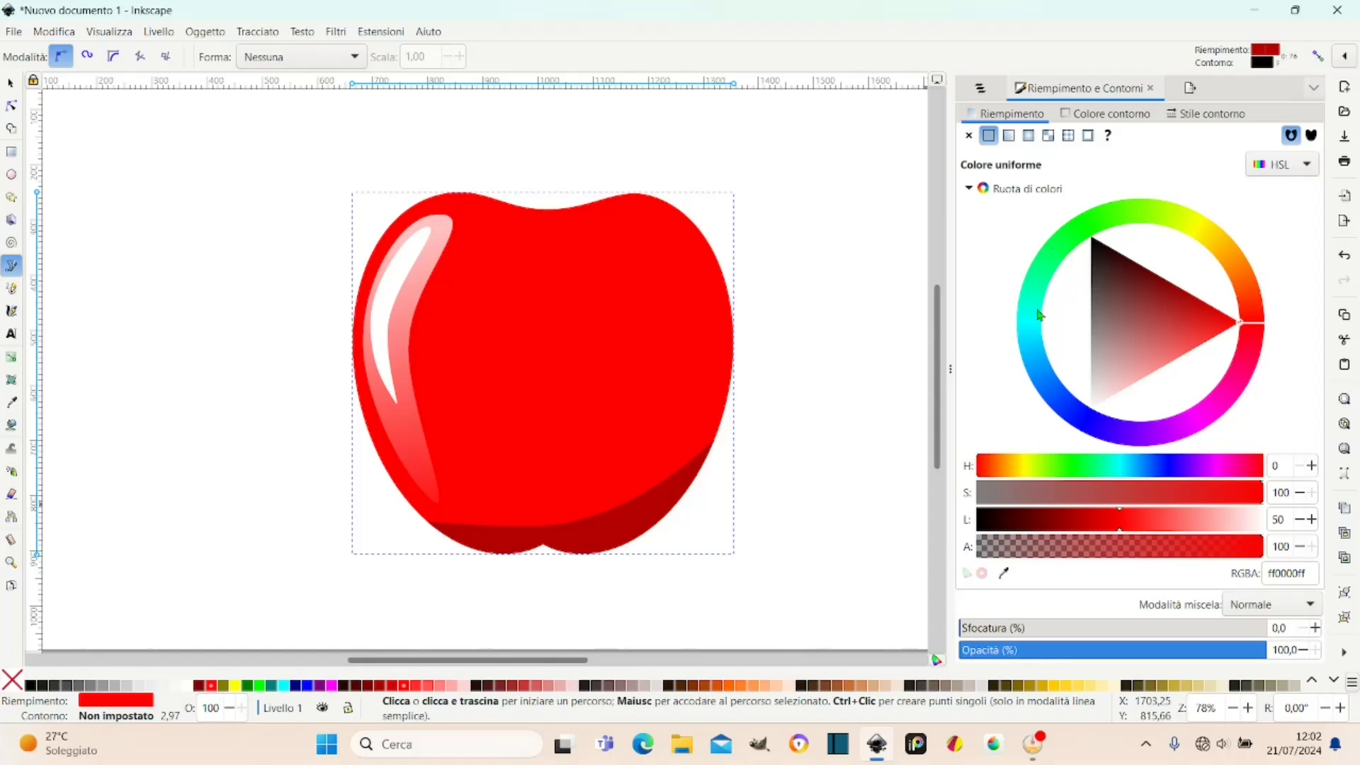
{"action": "left_click", "coordinate": [1004, 573]}
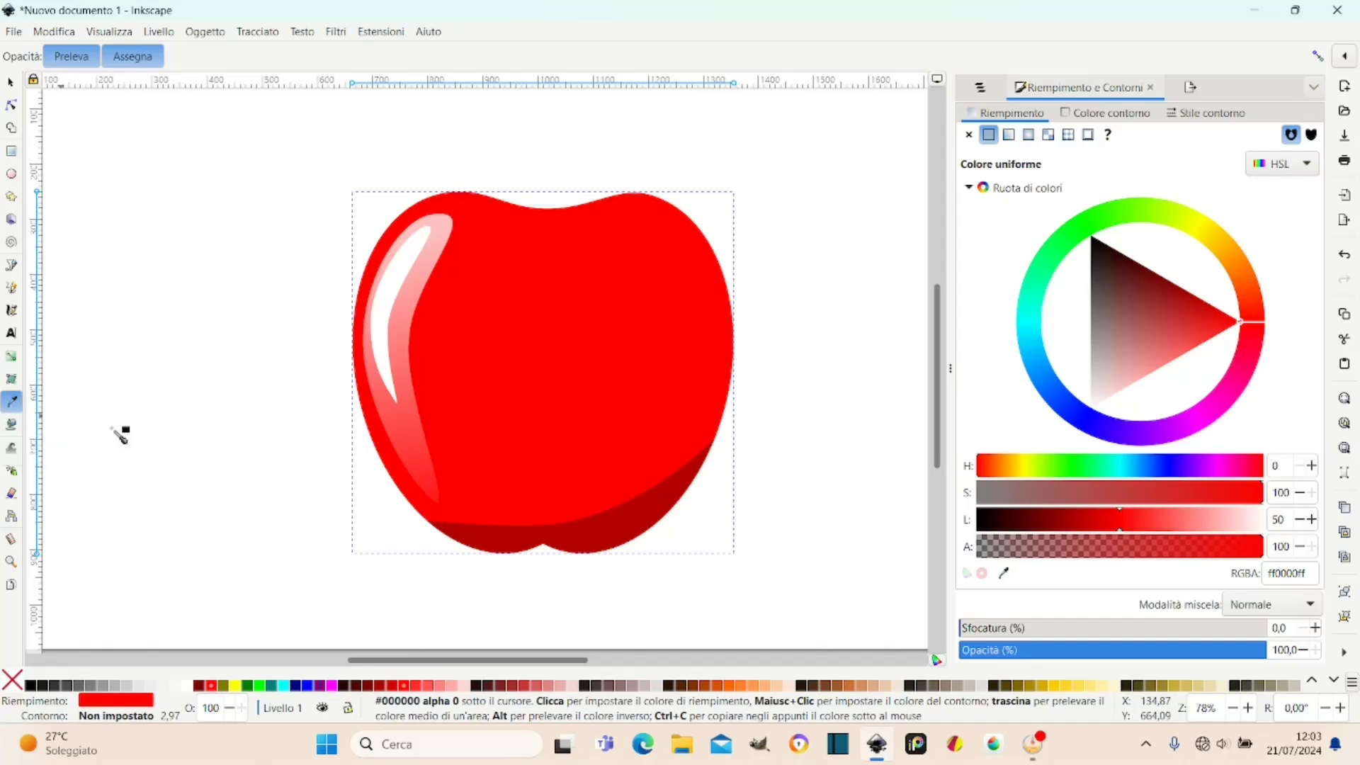
{"action": "left_click", "coordinate": [614, 524]}
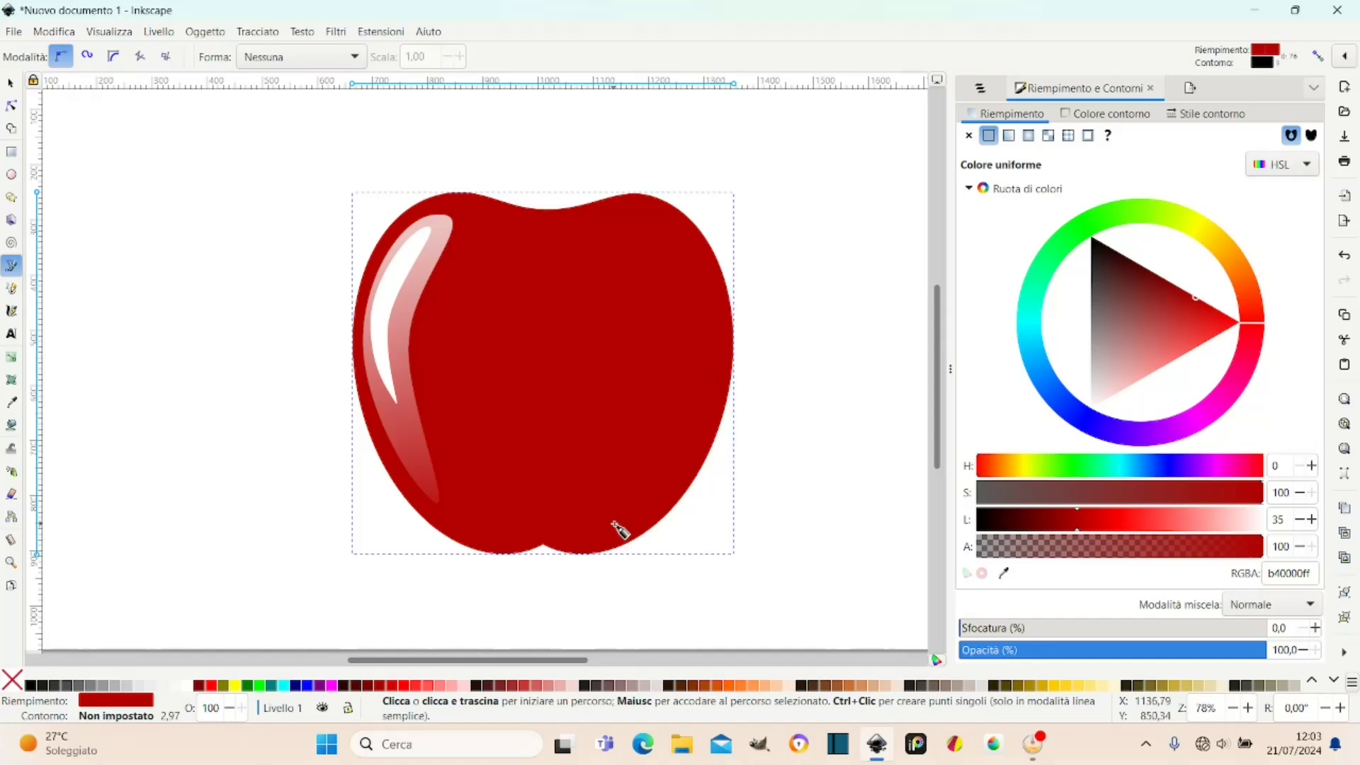
{"action": "key", "text": "ctrl+z"}
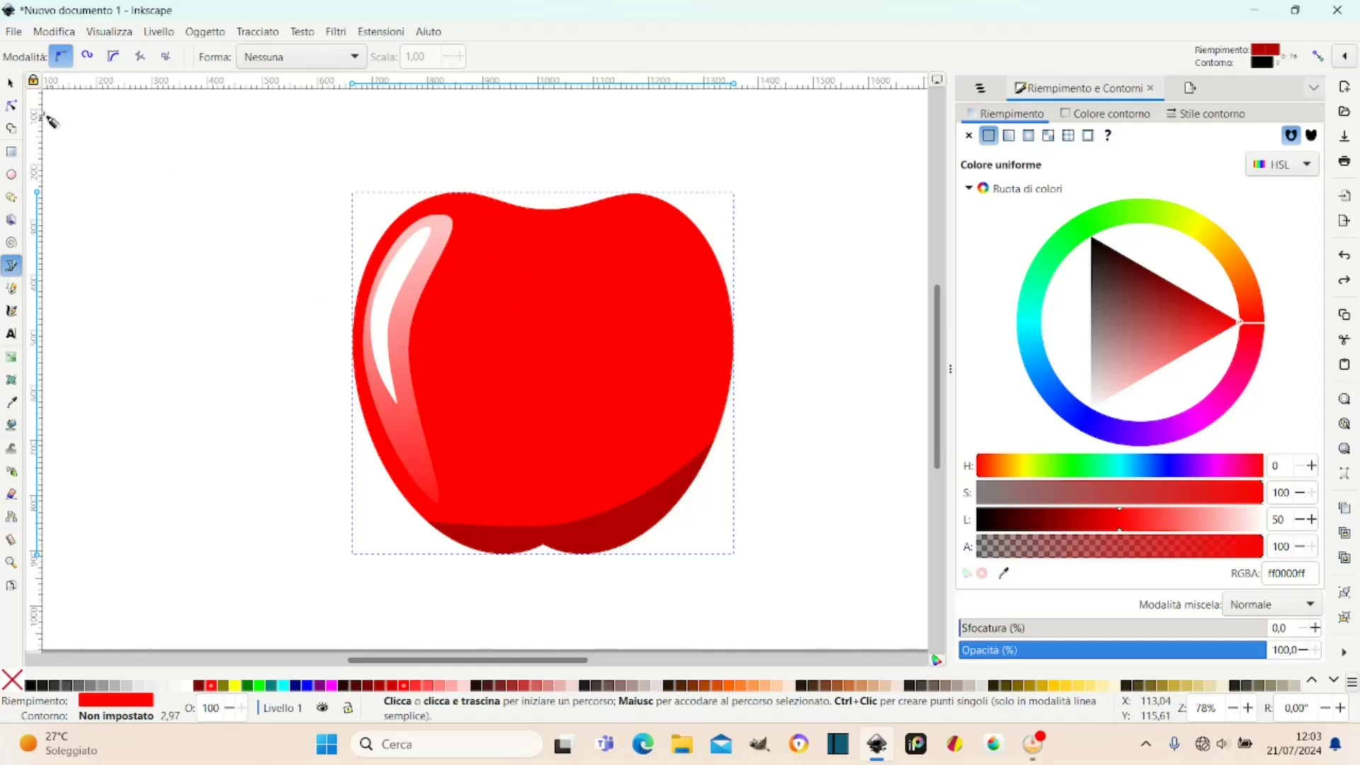
{"action": "left_click", "coordinate": [12, 84]}
{"action": "left_click", "coordinate": [262, 126]}
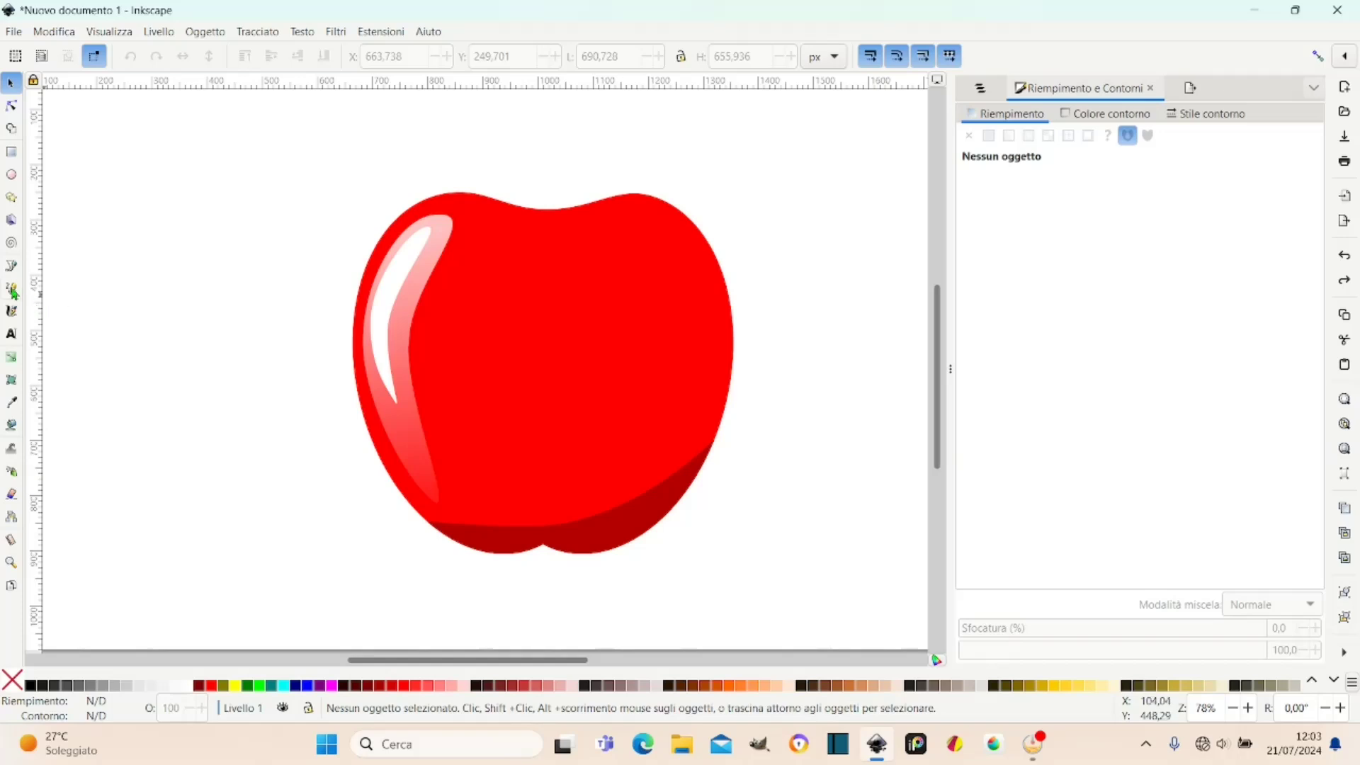
Draw a four-point dark red wedge below the apple's top dip with no stroke.
{"action": "left_click", "coordinate": [12, 269]}
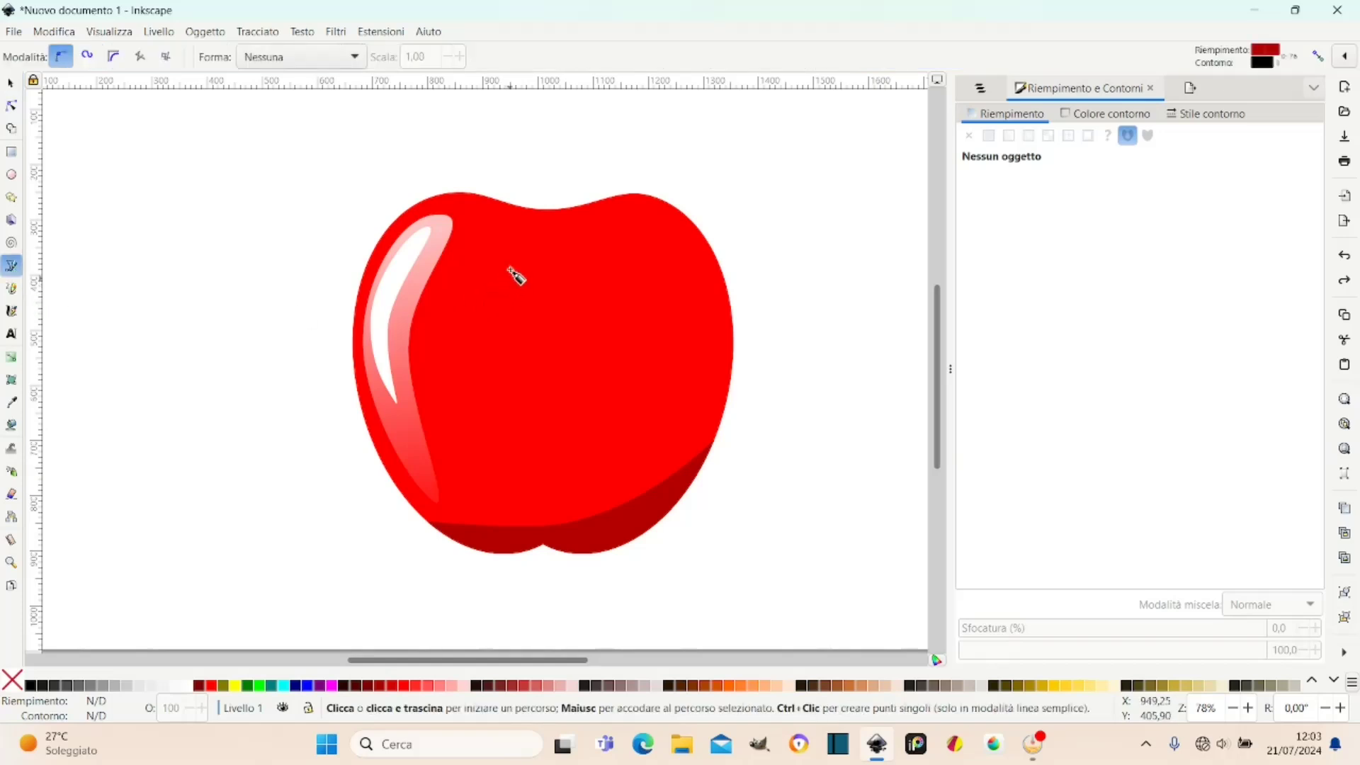
{"action": "left_click", "coordinate": [486, 216]}
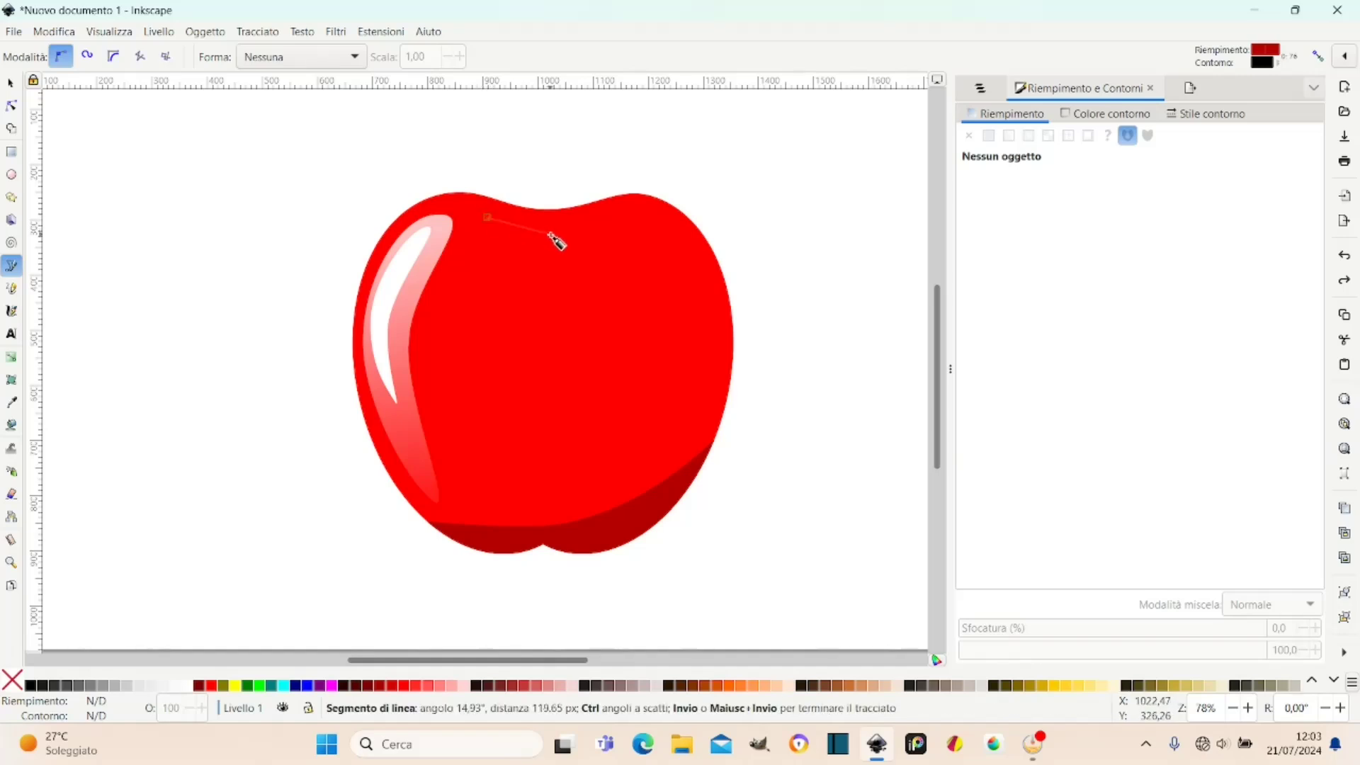
{"action": "left_click", "coordinate": [1099, 116]}
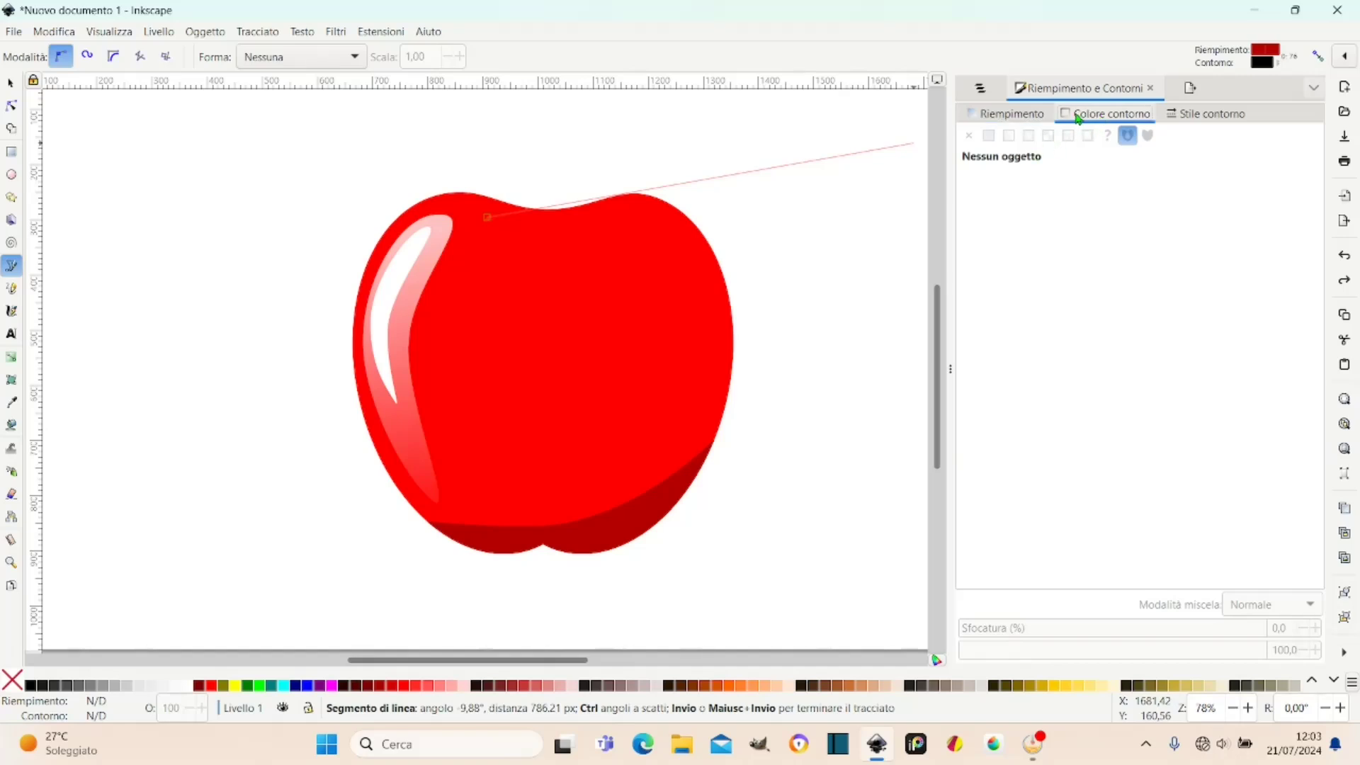
{"action": "left_click", "coordinate": [542, 229]}
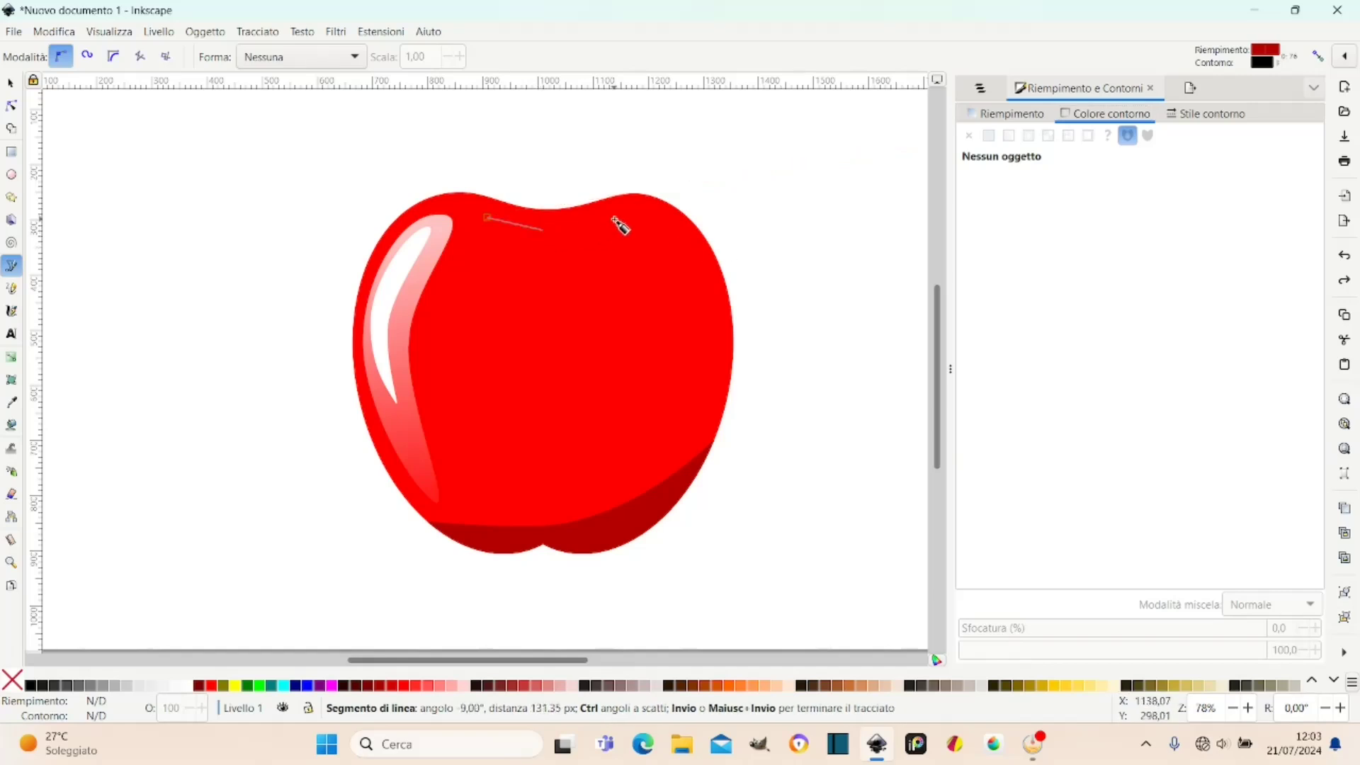
{"action": "left_click", "coordinate": [618, 218]}
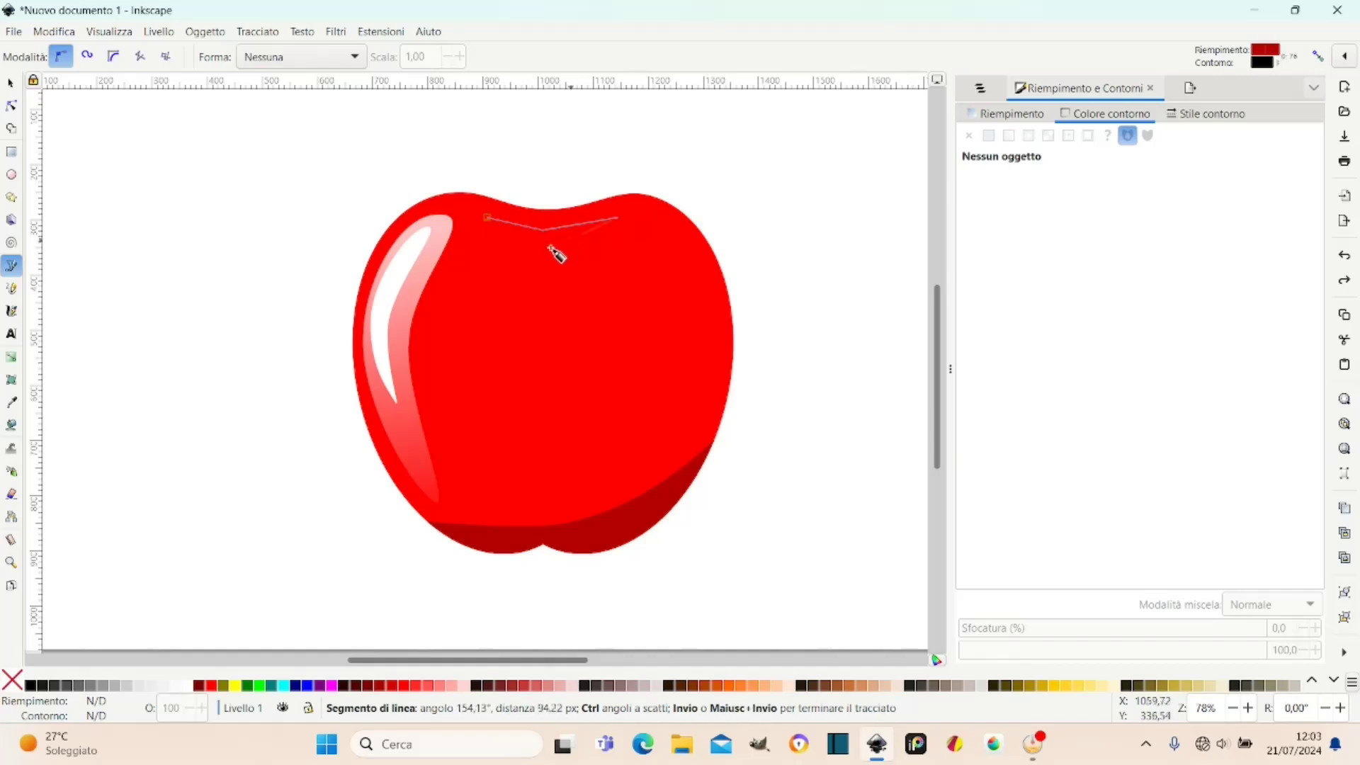
{"action": "left_click", "coordinate": [543, 249]}
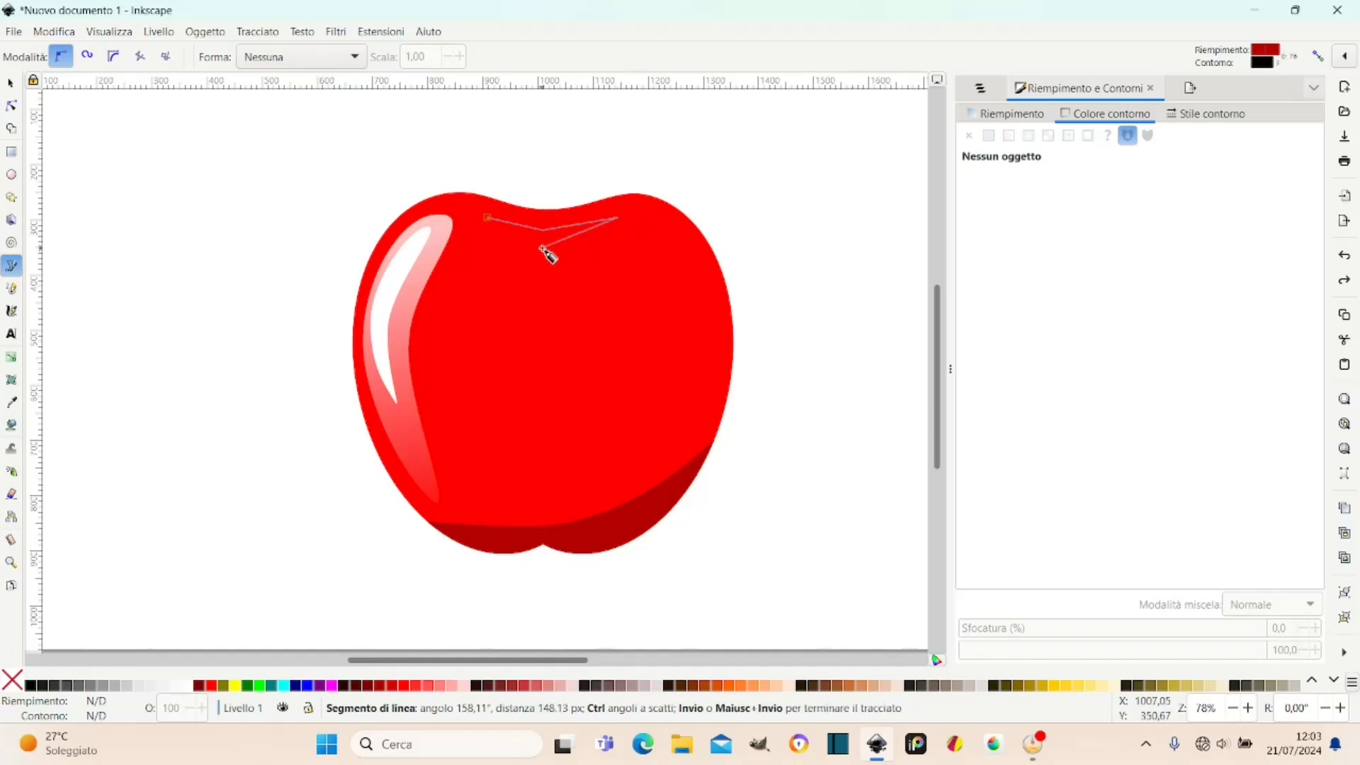
{"action": "left_click", "coordinate": [486, 218]}
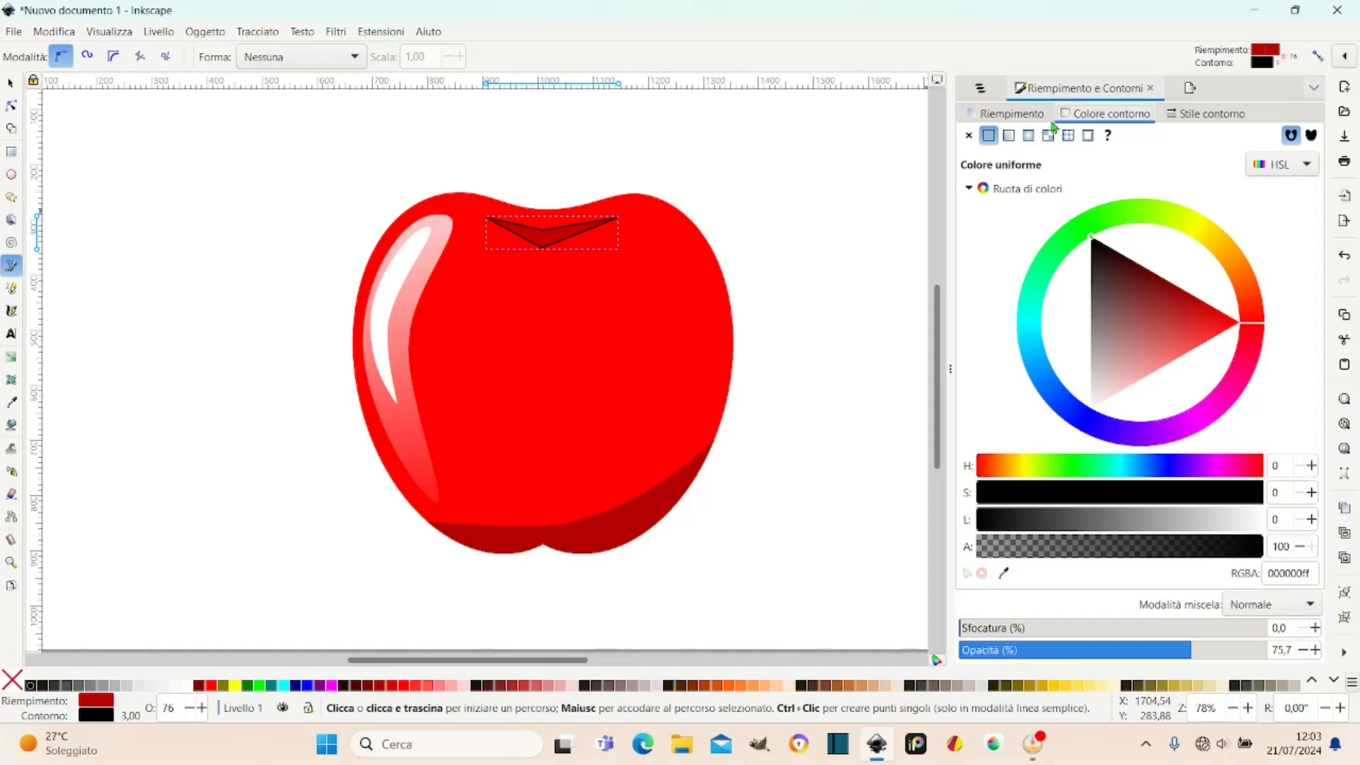
{"action": "left_click", "coordinate": [970, 136]}
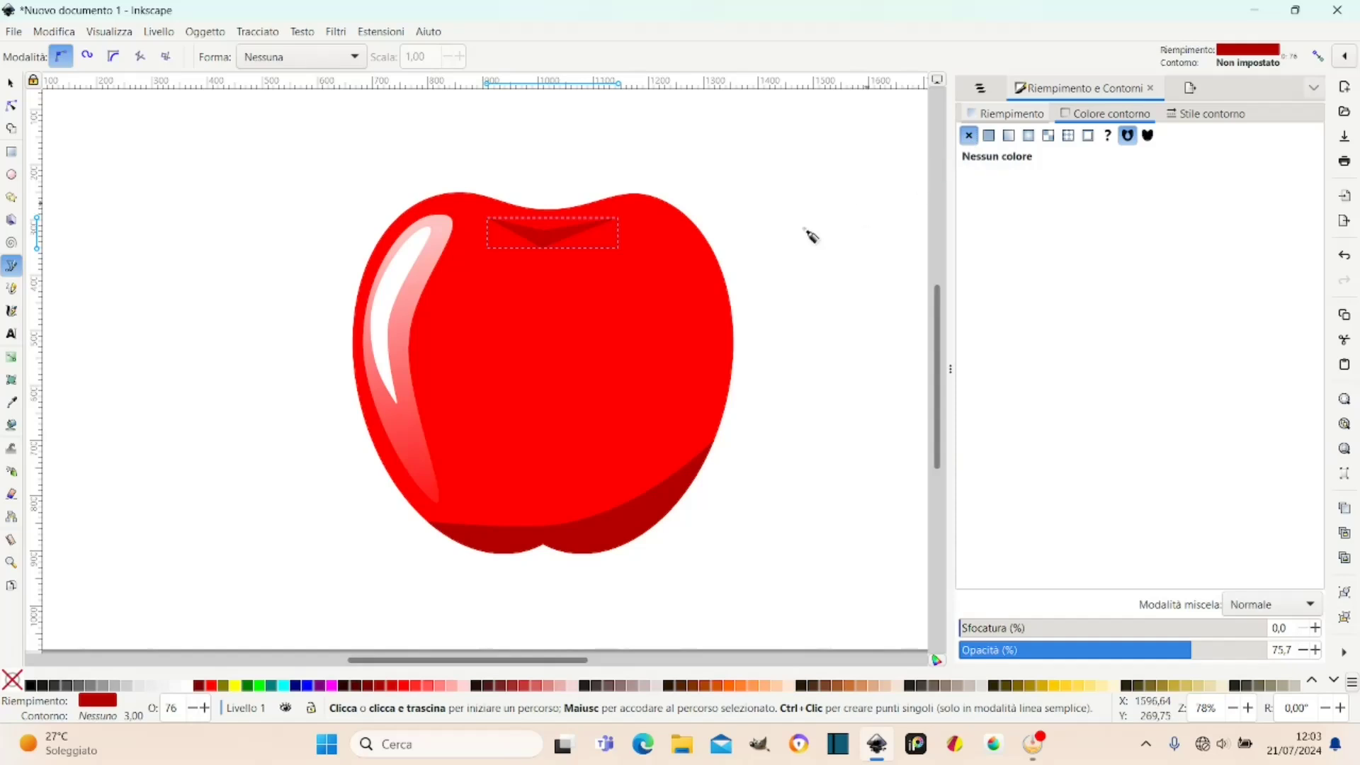
{"action": "scroll", "coordinate": [610, 287], "scroll_direction": "up", "scroll_amount": 2, "text": "ctrl"}
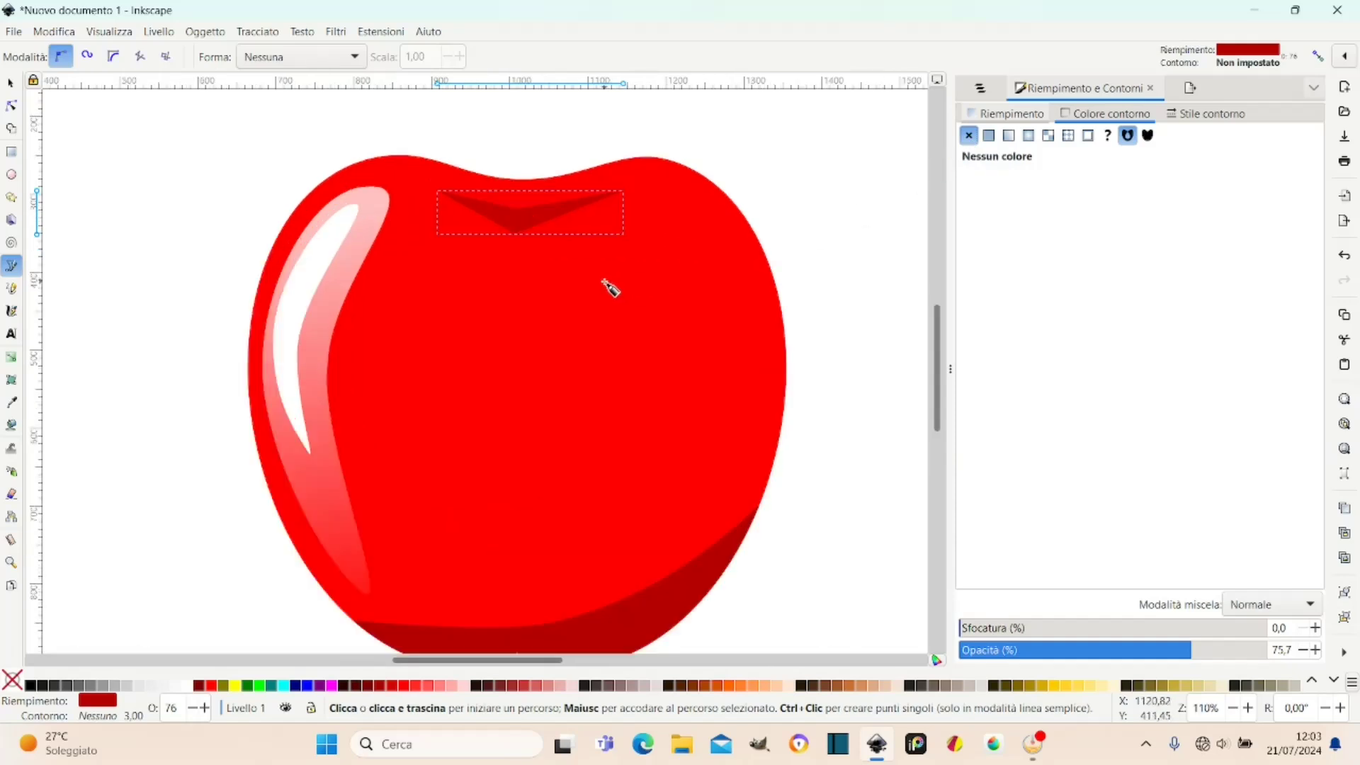
Shift the wedge slightly right and tilt it a little.
{"action": "scroll", "coordinate": [610, 287], "scroll_direction": "up", "scroll_amount": 2, "text": "ctrl"}
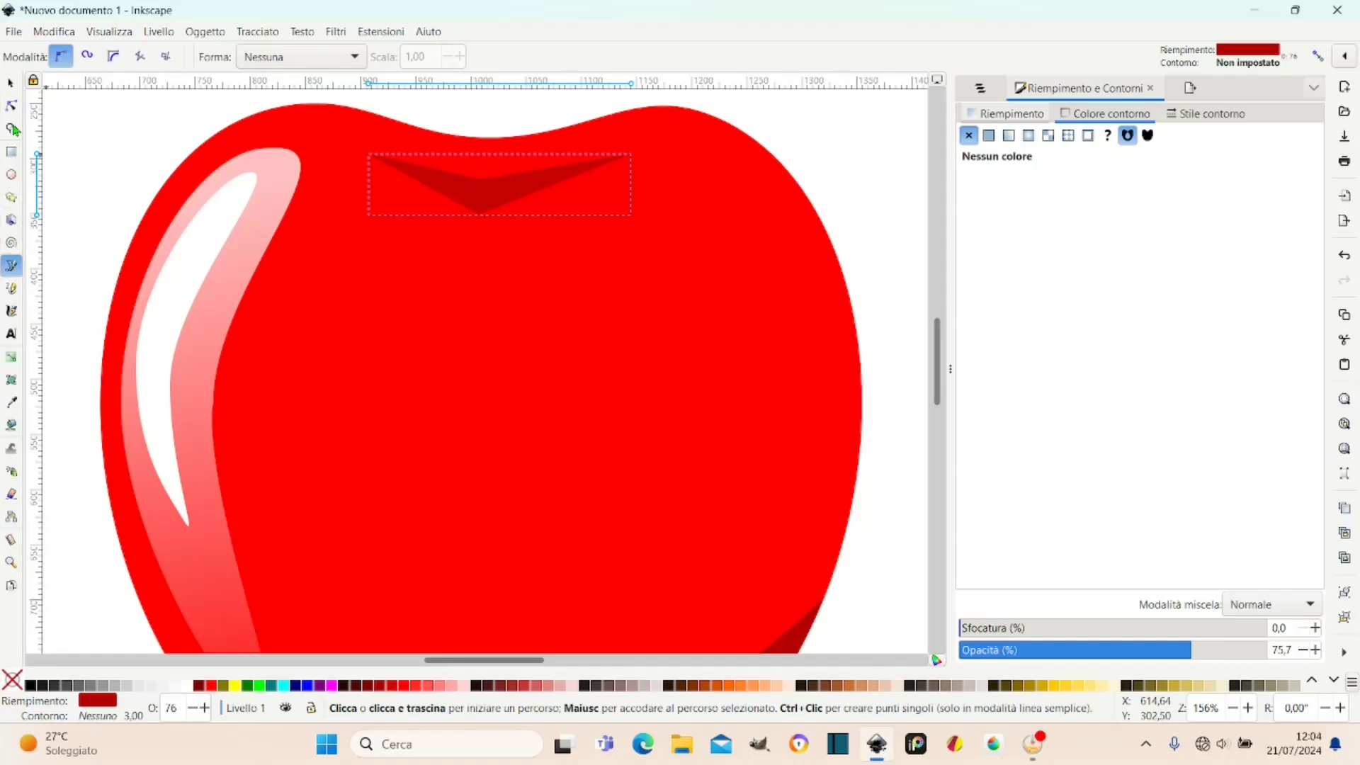
{"action": "left_click", "coordinate": [11, 82]}
{"action": "left_click_drag", "start_coordinate": [507, 200], "coordinate": [524, 192]}
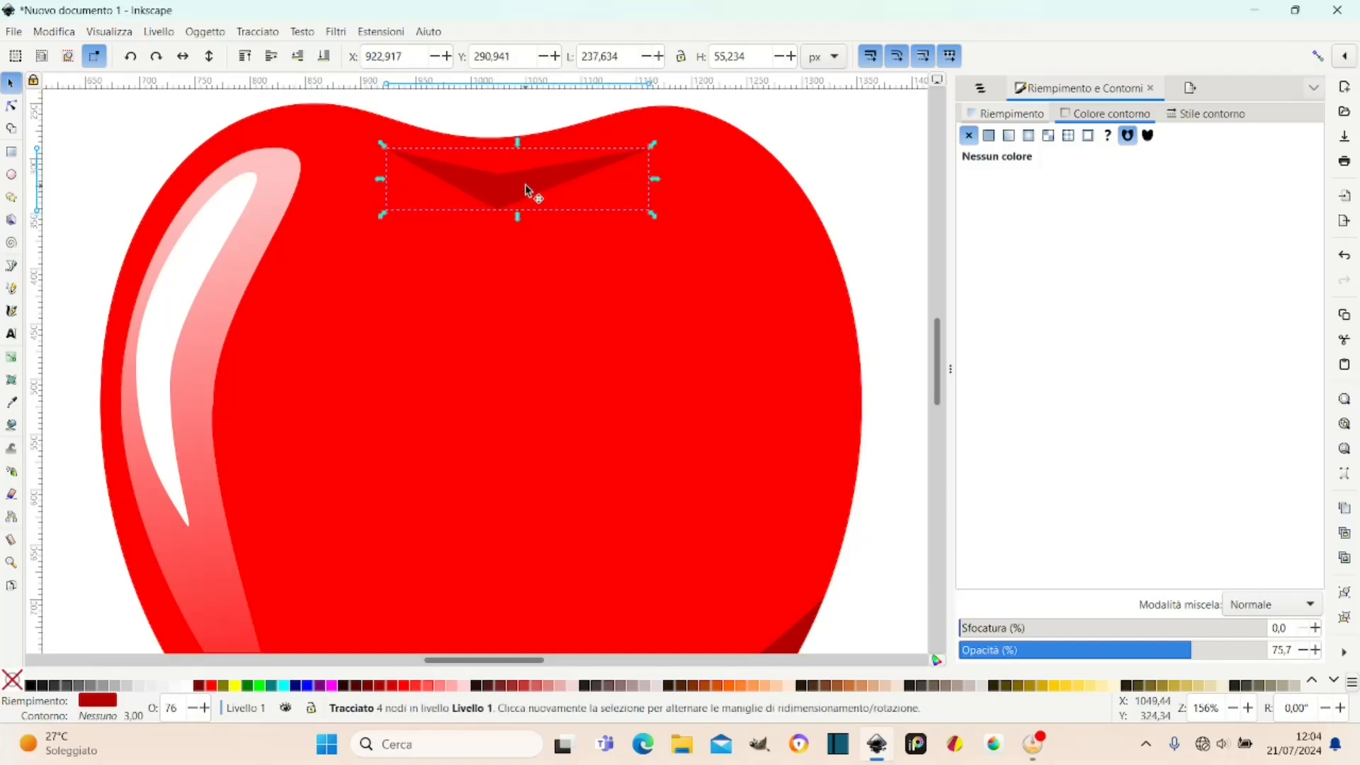
{"action": "left_click", "coordinate": [527, 190]}
{"action": "left_click_drag", "start_coordinate": [656, 146], "coordinate": [656, 139]}
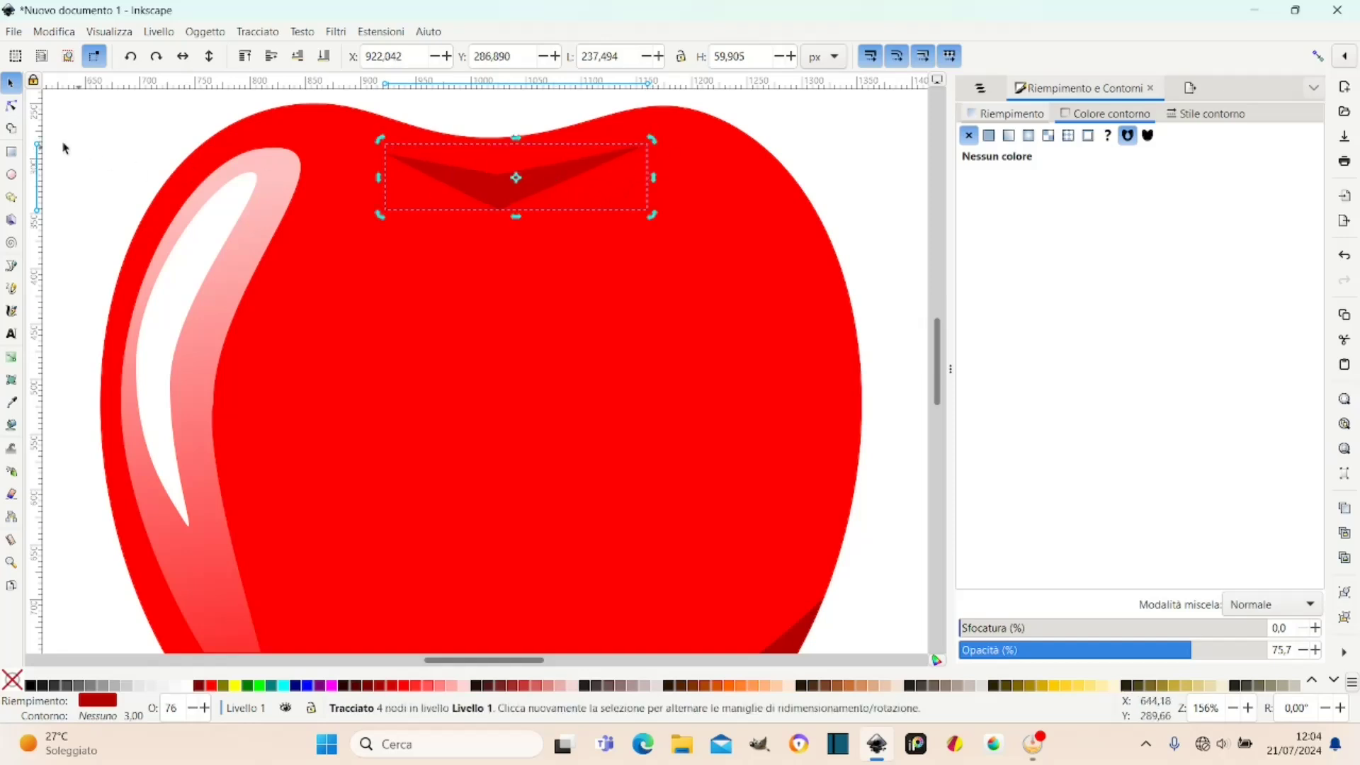
Smooth the wedge's two middle nodes and flatten it into a thin crescent under the dip.
{"action": "left_click", "coordinate": [11, 105]}
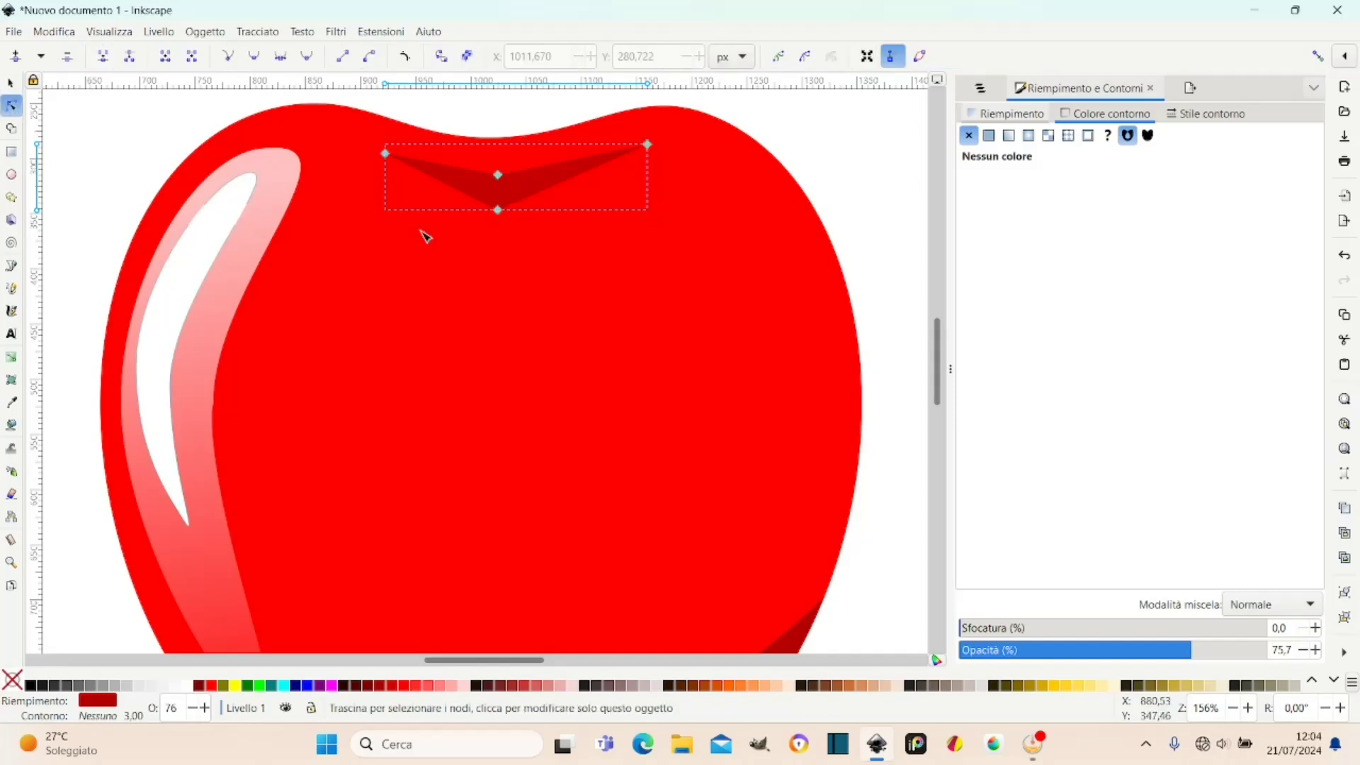
{"action": "left_click_drag", "start_coordinate": [499, 211], "coordinate": [505, 177]}
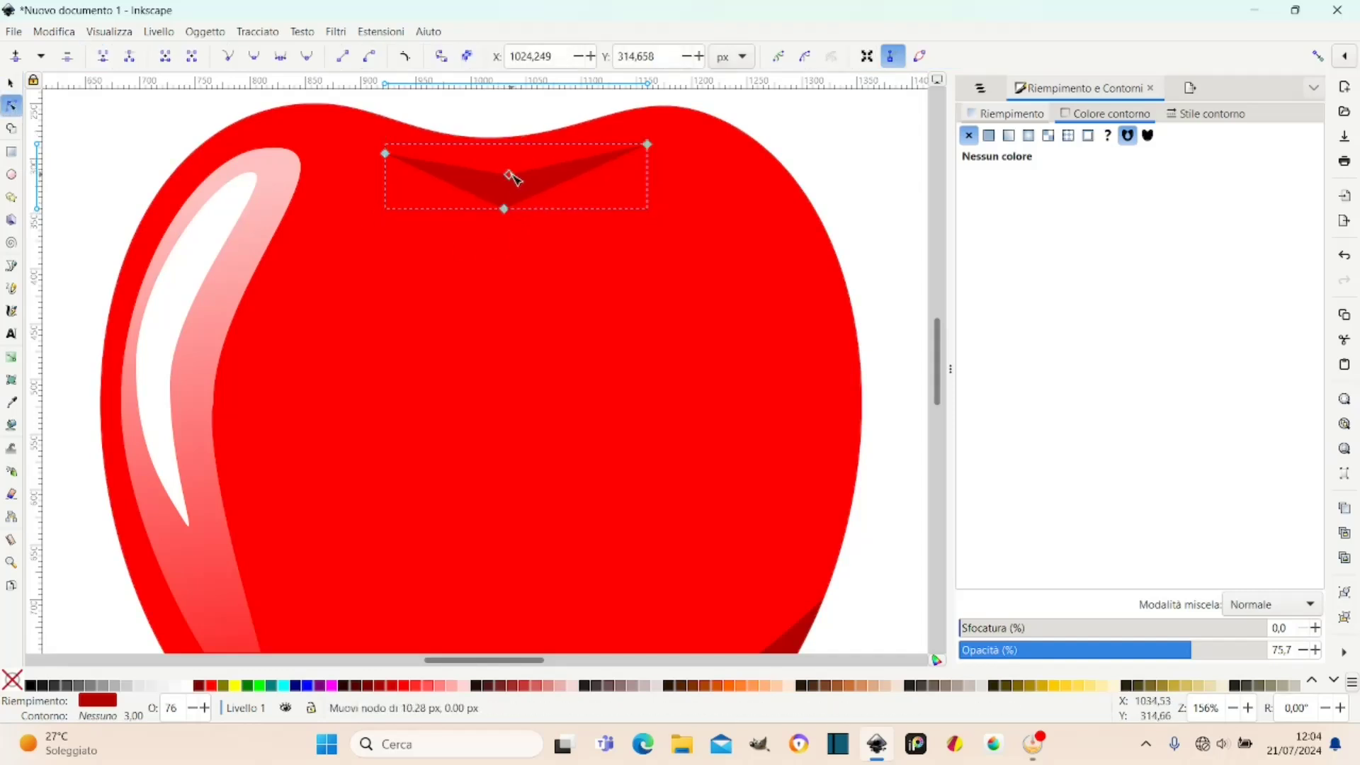
{"action": "left_click", "coordinate": [504, 174]}
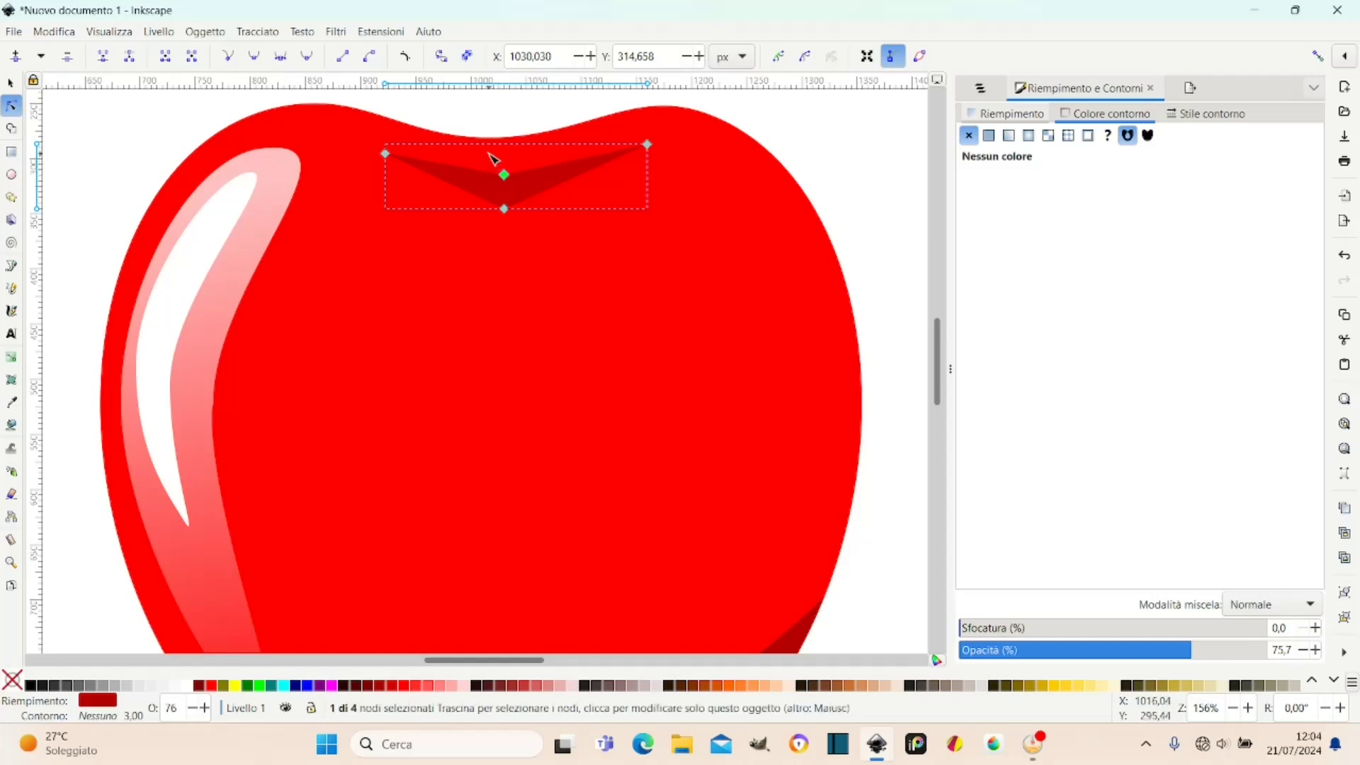
{"action": "left_click", "coordinate": [536, 246], "text": "shift"}
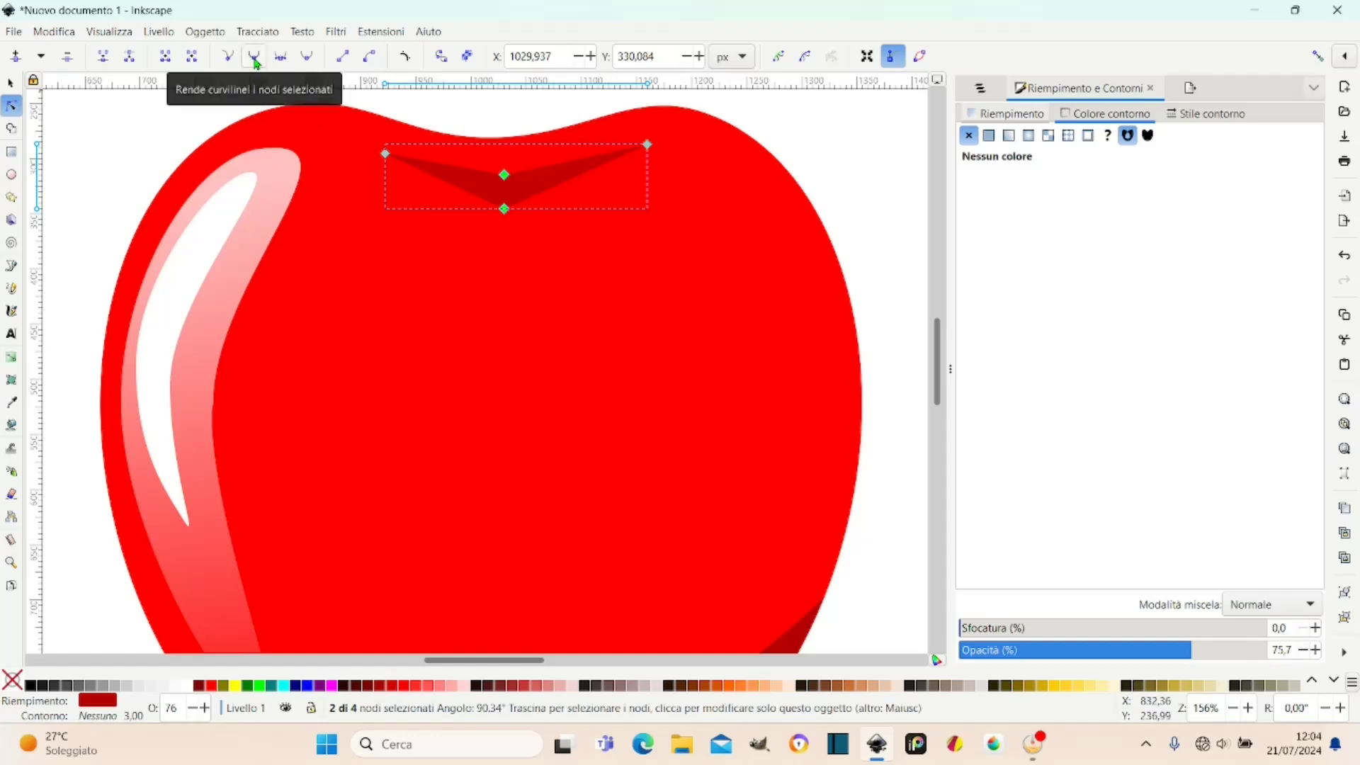
{"action": "left_click", "coordinate": [255, 61]}
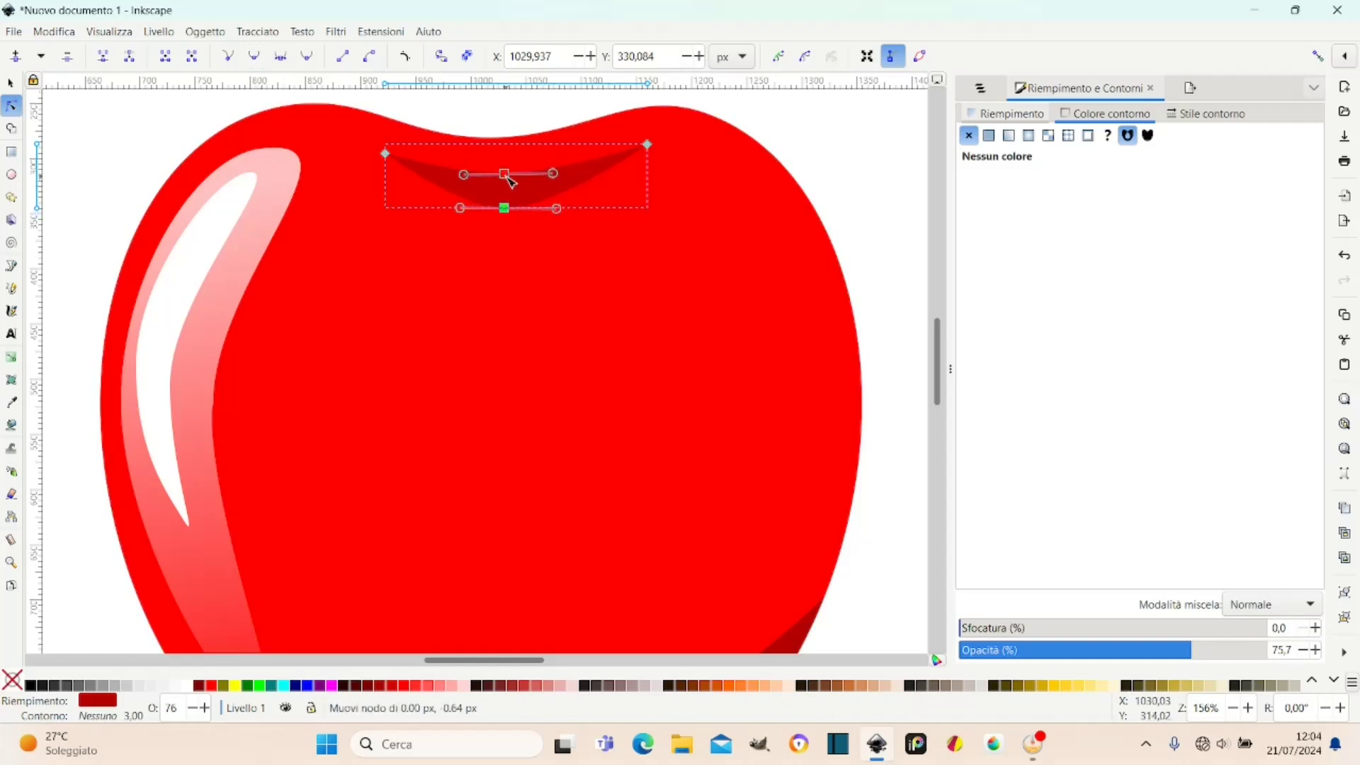
{"action": "left_click_drag", "start_coordinate": [507, 207], "coordinate": [507, 206]}
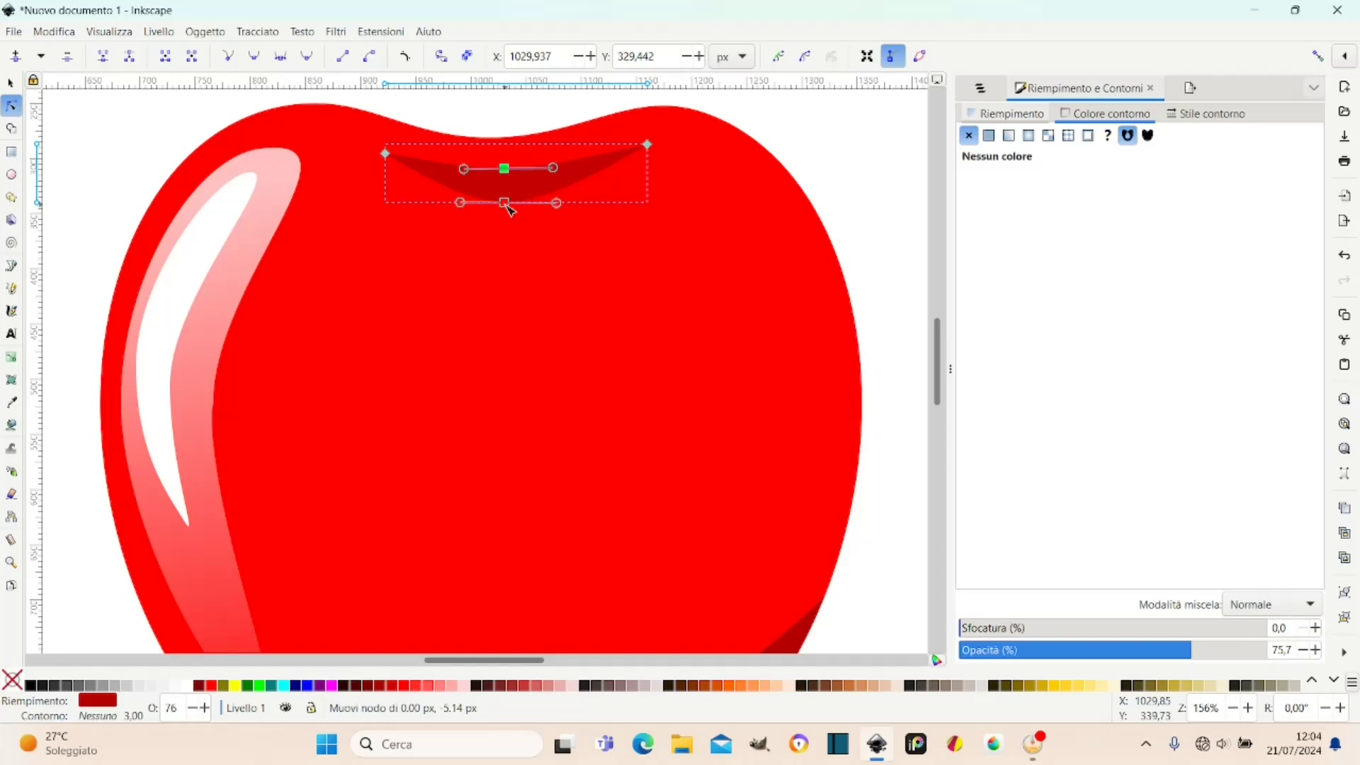
{"action": "left_click_drag", "start_coordinate": [386, 153], "coordinate": [390, 155]}
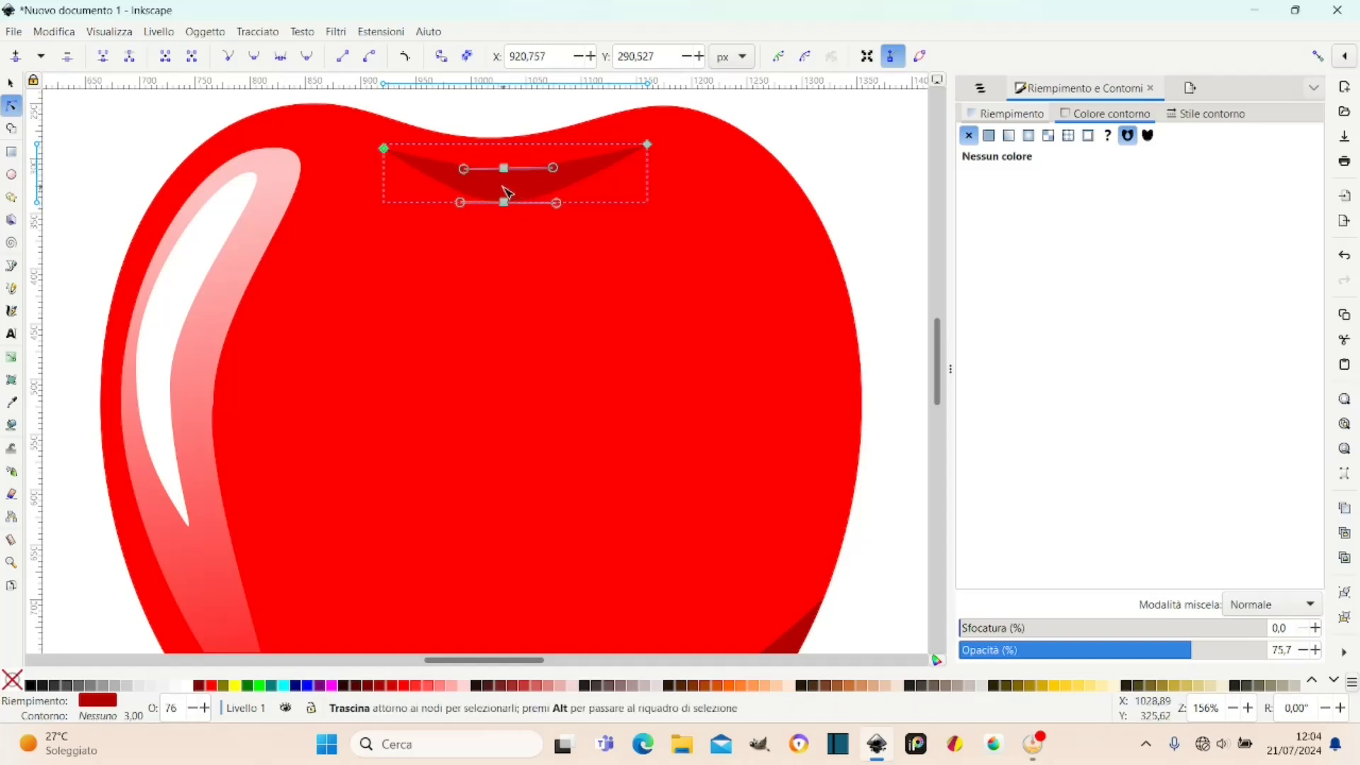
{"action": "left_click_drag", "start_coordinate": [504, 203], "coordinate": [513, 173]}
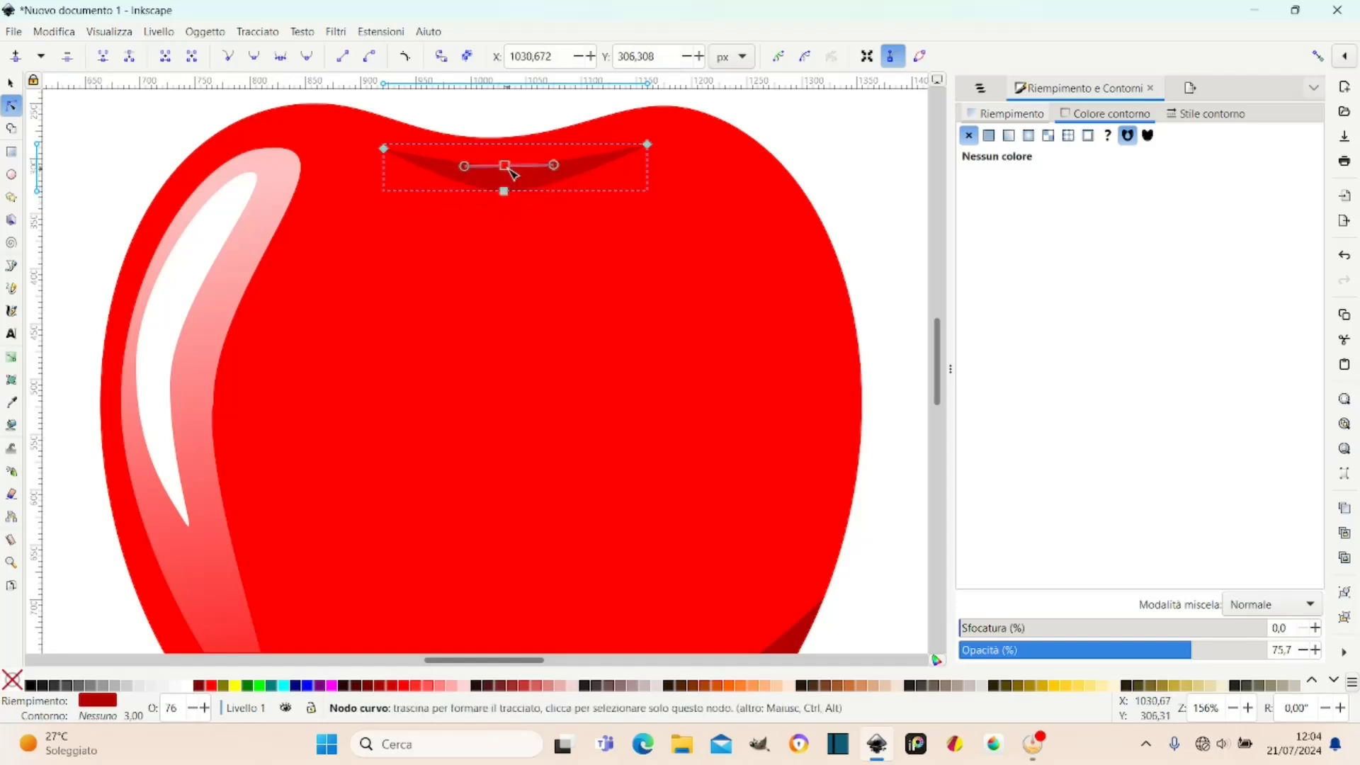
{"action": "left_click", "coordinate": [10, 85]}
{"action": "left_click_drag", "start_coordinate": [518, 176], "coordinate": [513, 168]}
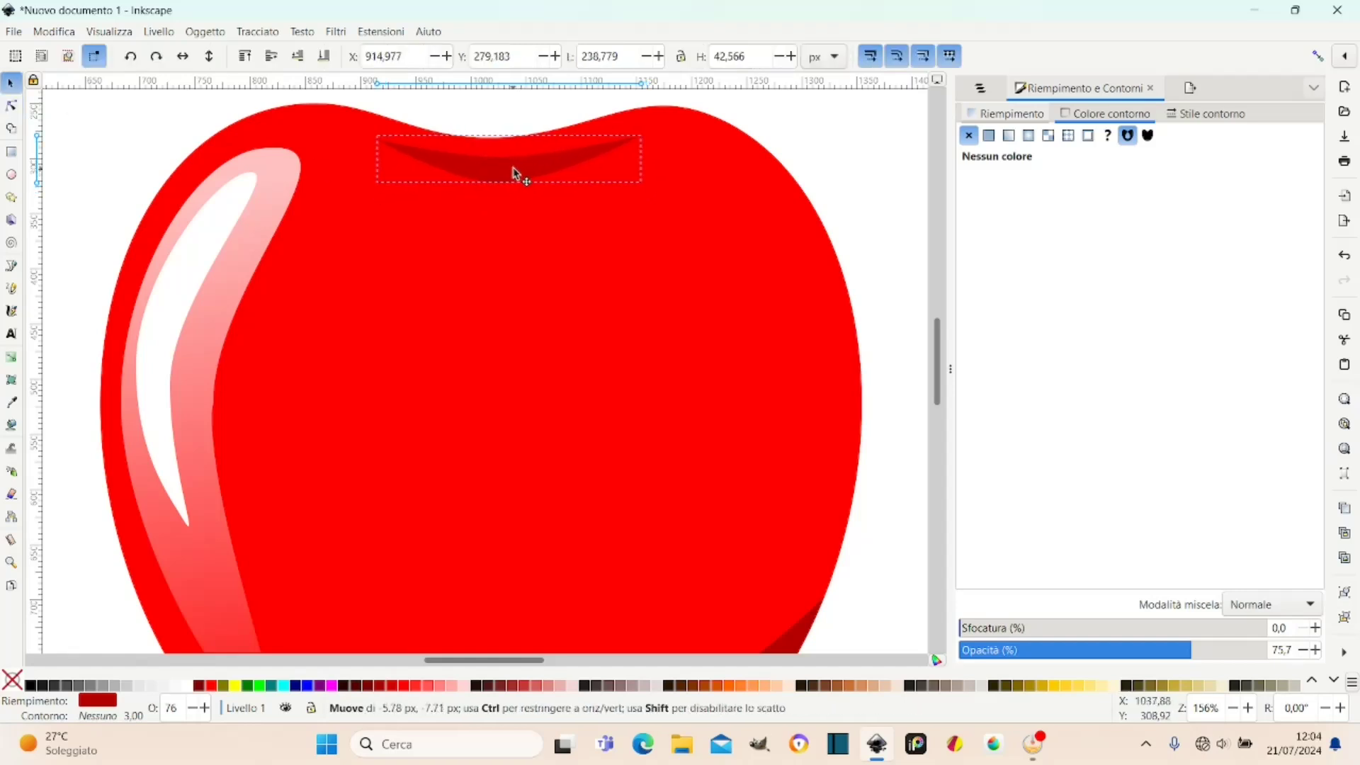
Nudge the dark top shadow slightly right and sketch a short freehand stroke below it.
{"action": "left_click_drag", "start_coordinate": [515, 174], "coordinate": [519, 176]}
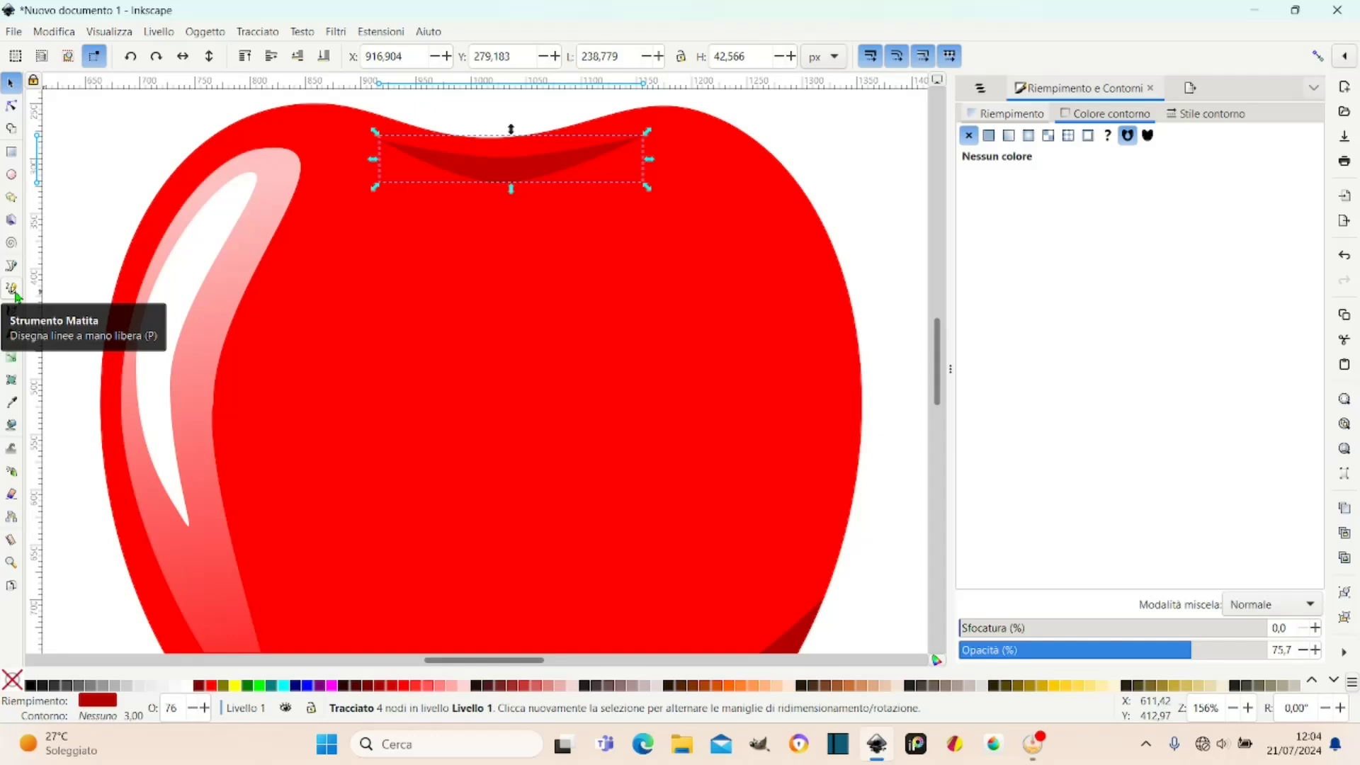
{"action": "left_click", "coordinate": [15, 292]}
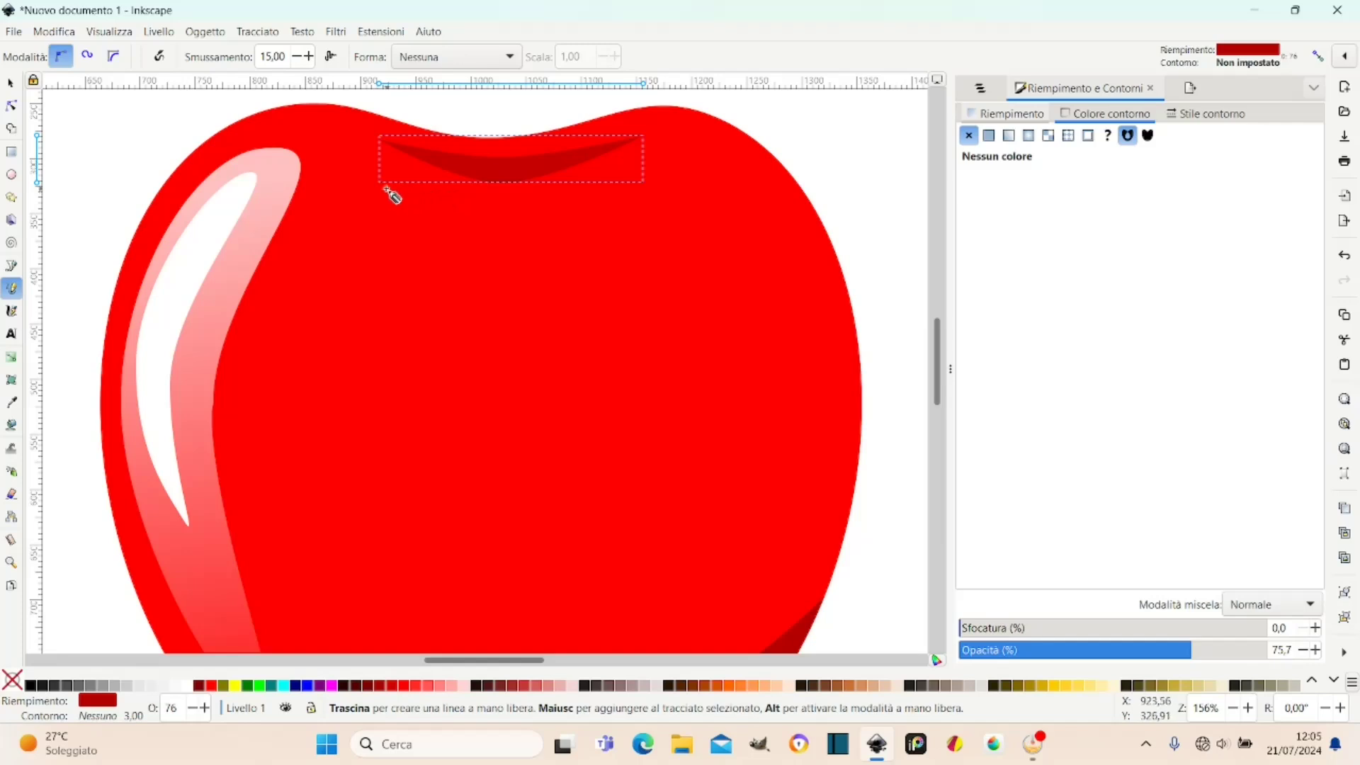
{"action": "key", "text": "Escape"}
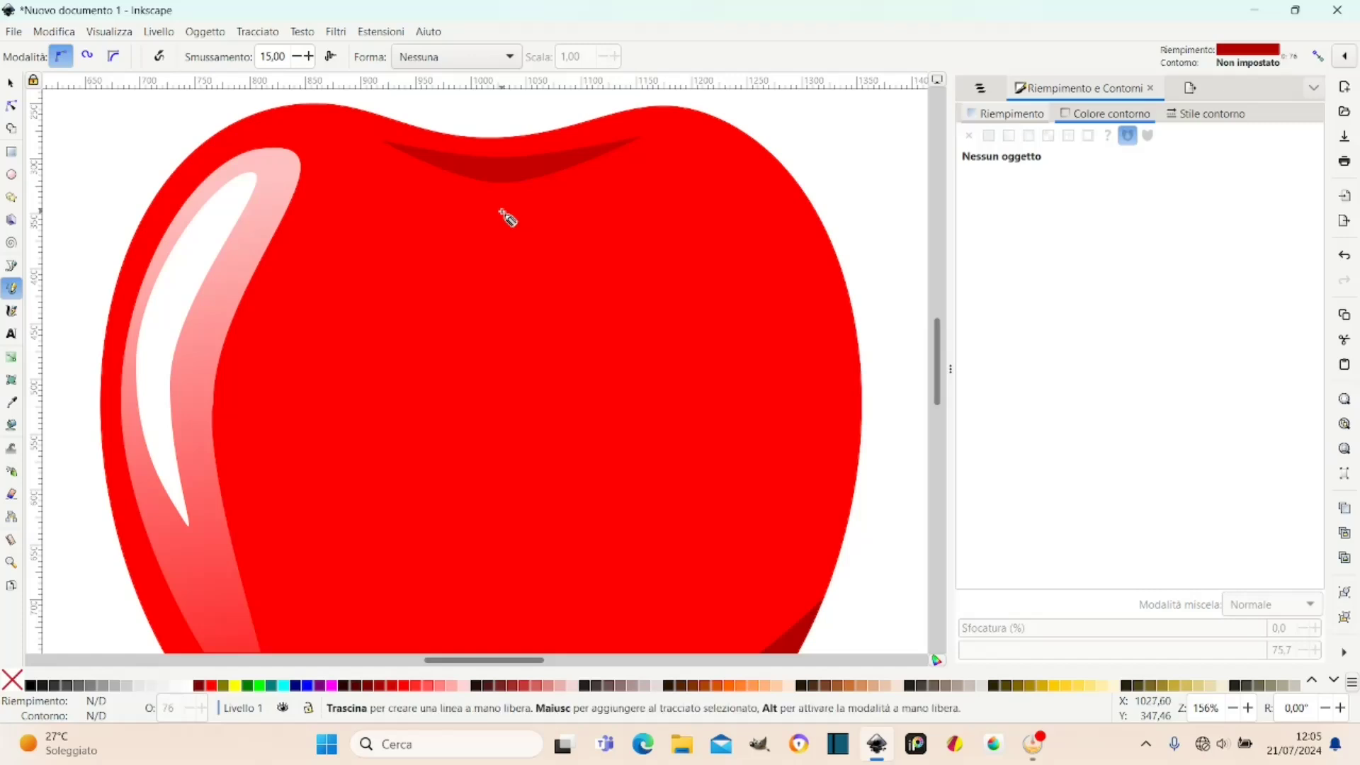
{"action": "left_click_drag", "start_coordinate": [501, 211], "coordinate": [386, 188]}
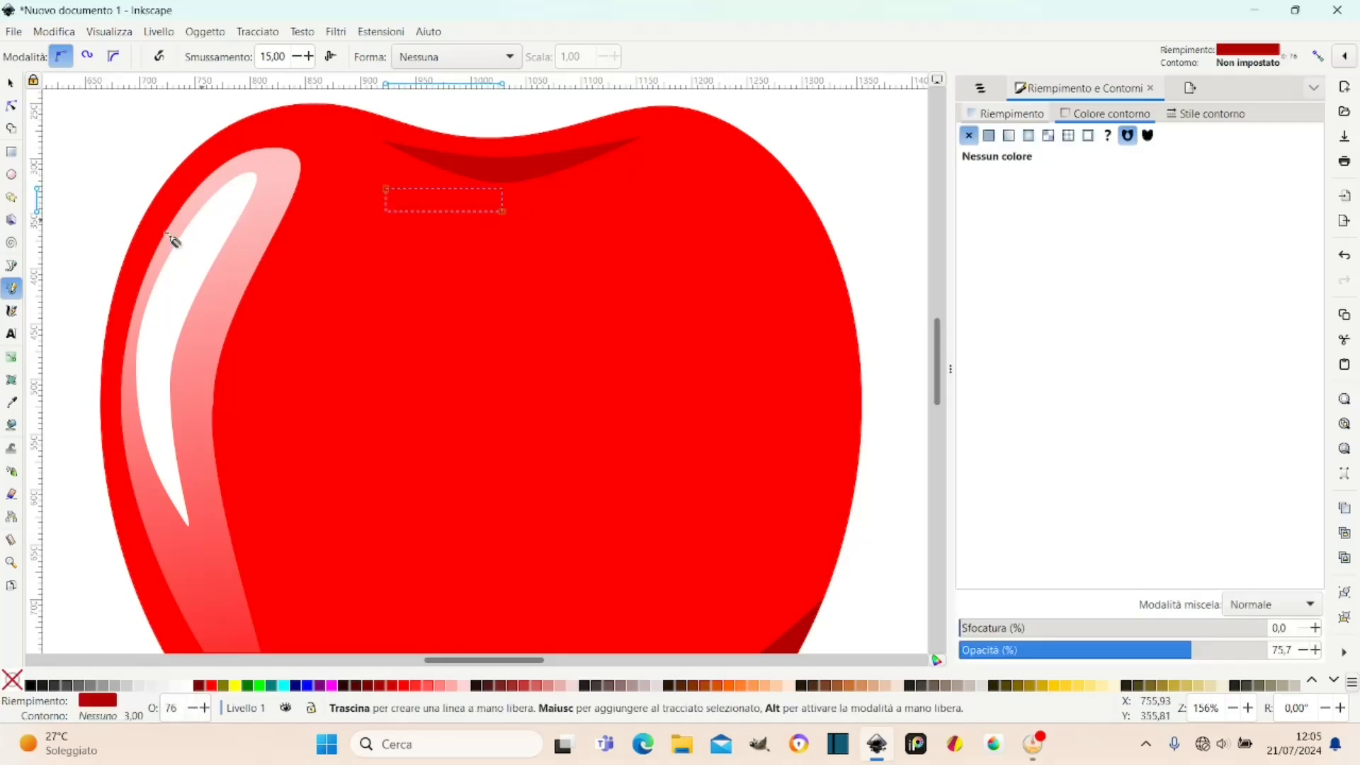
Draw a closed four-point V-shaped Bezier path just below the shadow.
{"action": "left_click", "coordinate": [11, 266]}
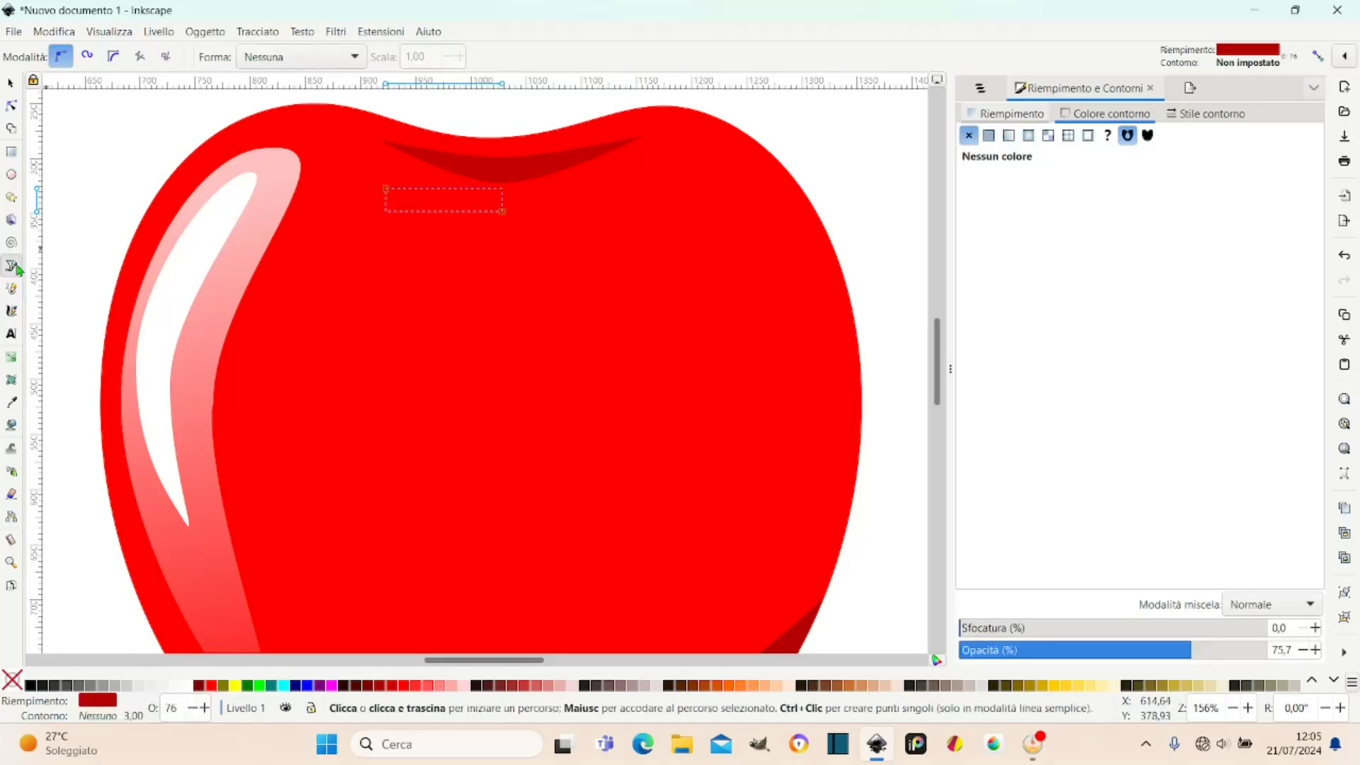
{"action": "left_click", "coordinate": [376, 171]}
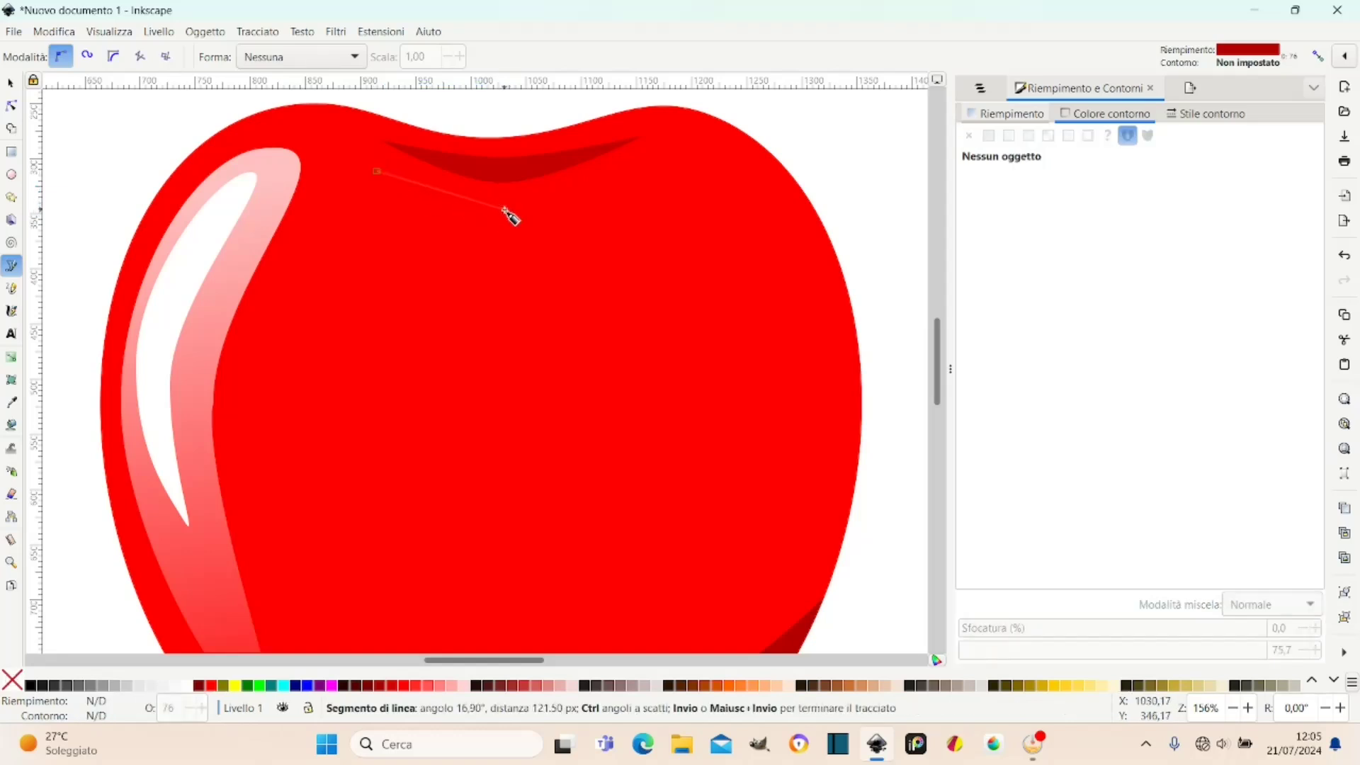
{"action": "left_click", "coordinate": [503, 210]}
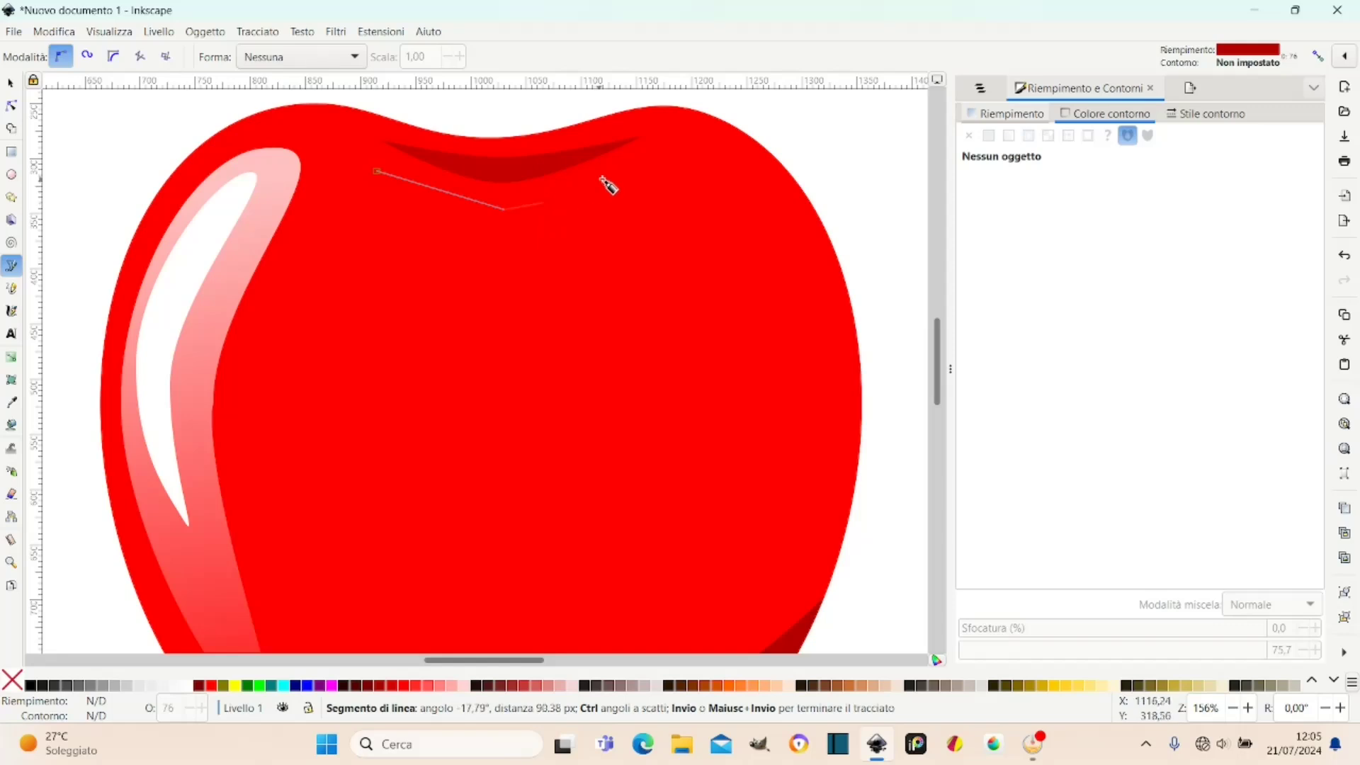
{"action": "left_click", "coordinate": [641, 162]}
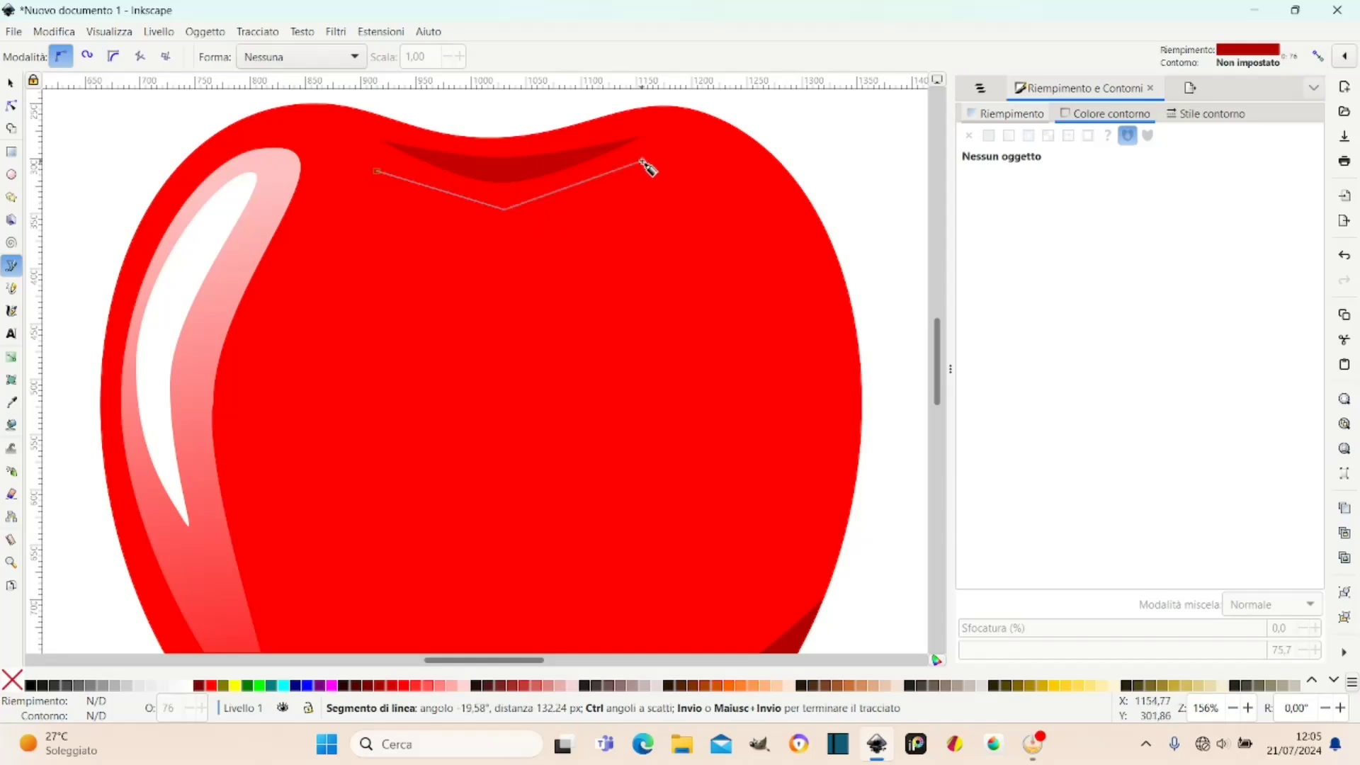
{"action": "left_click", "coordinate": [504, 229]}
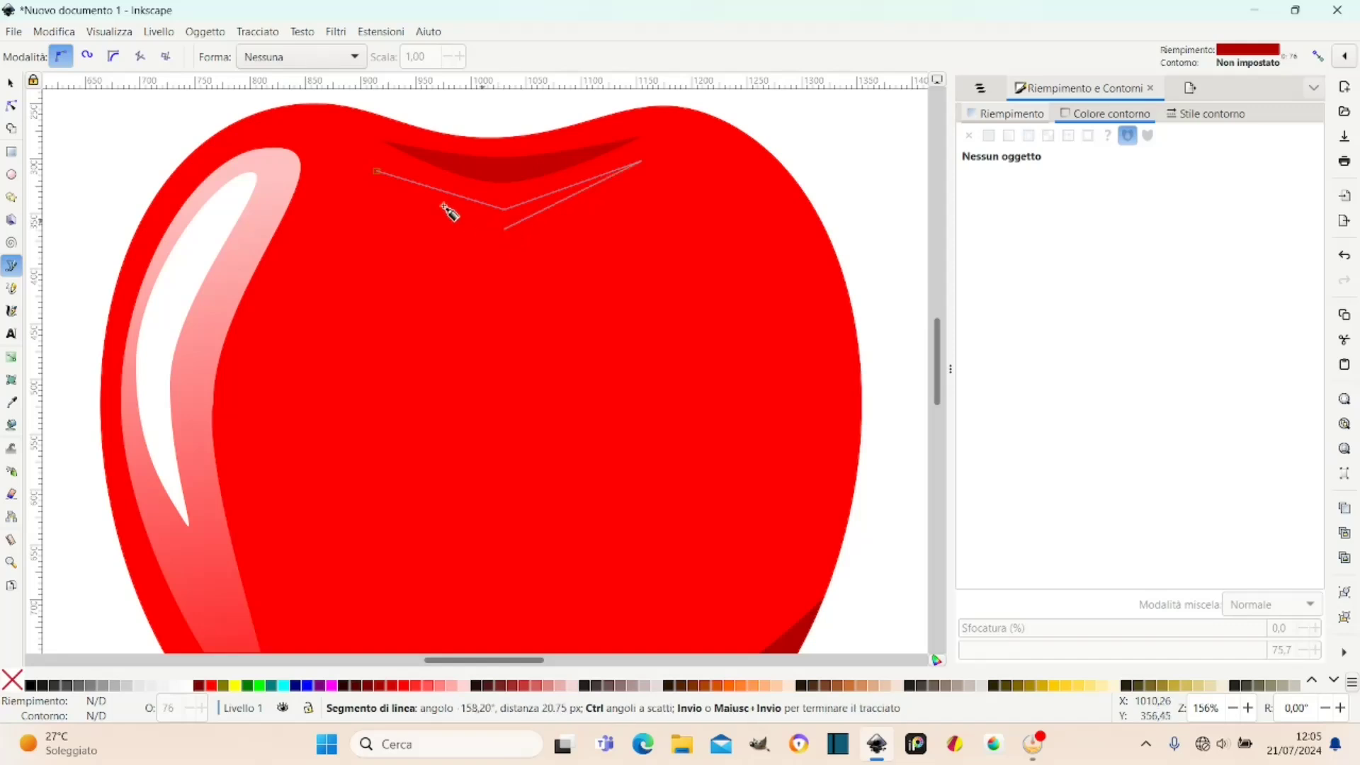
{"action": "left_click", "coordinate": [376, 172]}
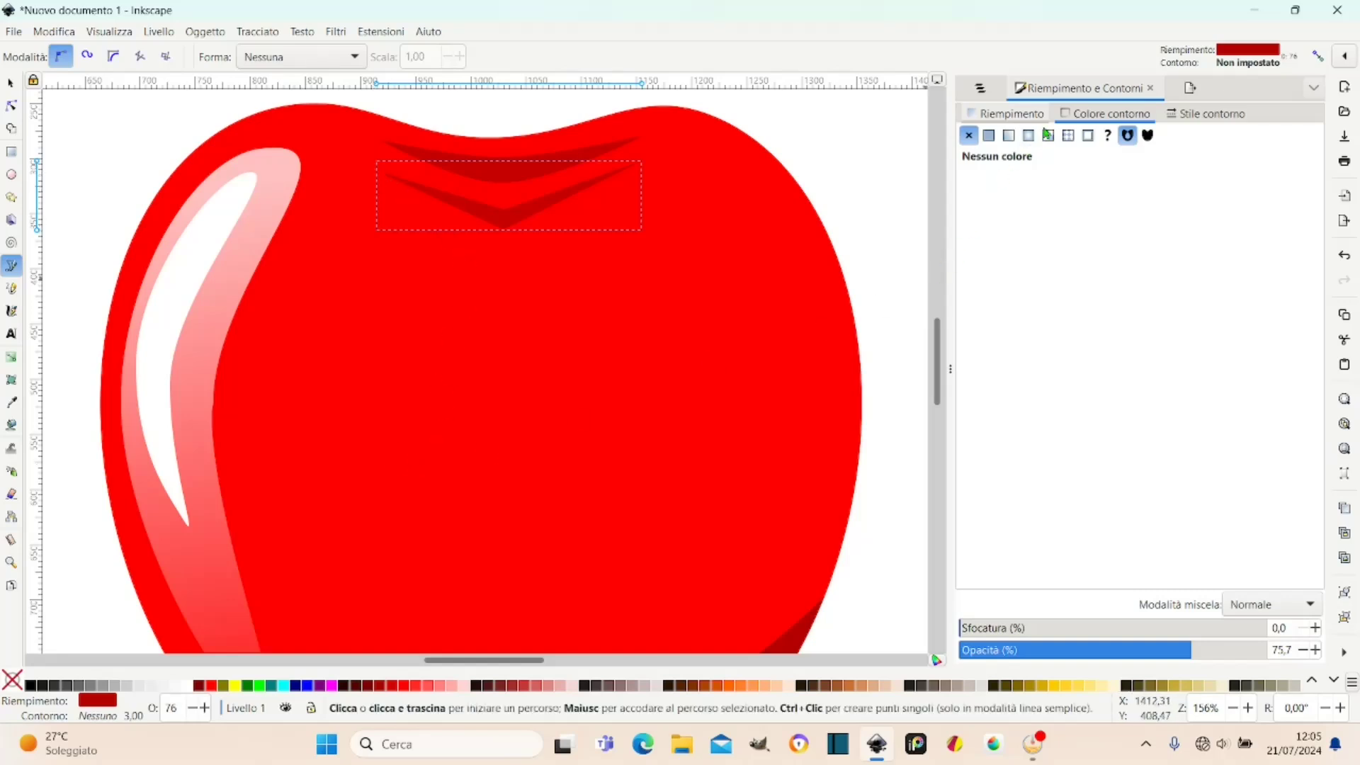
Fill the new V-shape with solid white at 100 opacity.
{"action": "left_click", "coordinate": [1019, 115]}
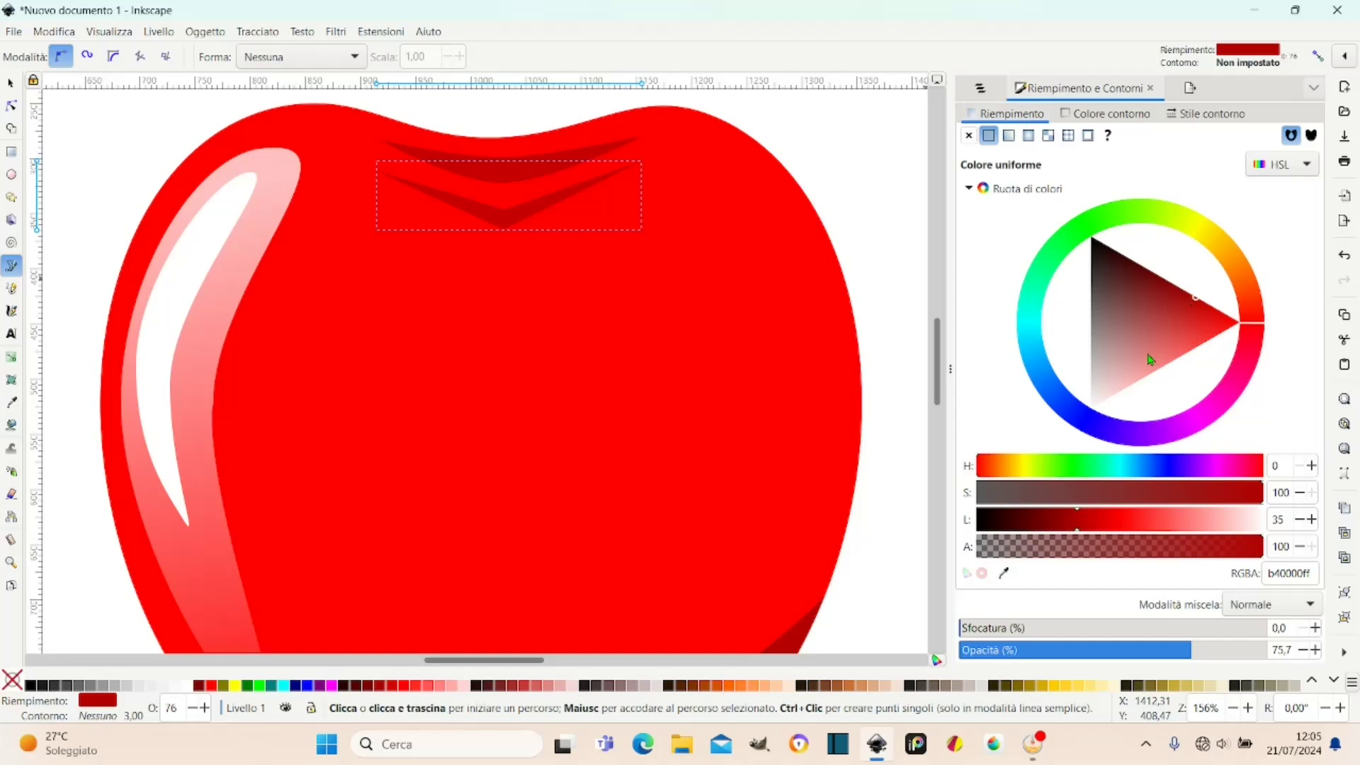
{"action": "left_click_drag", "start_coordinate": [1150, 359], "coordinate": [1077, 437]}
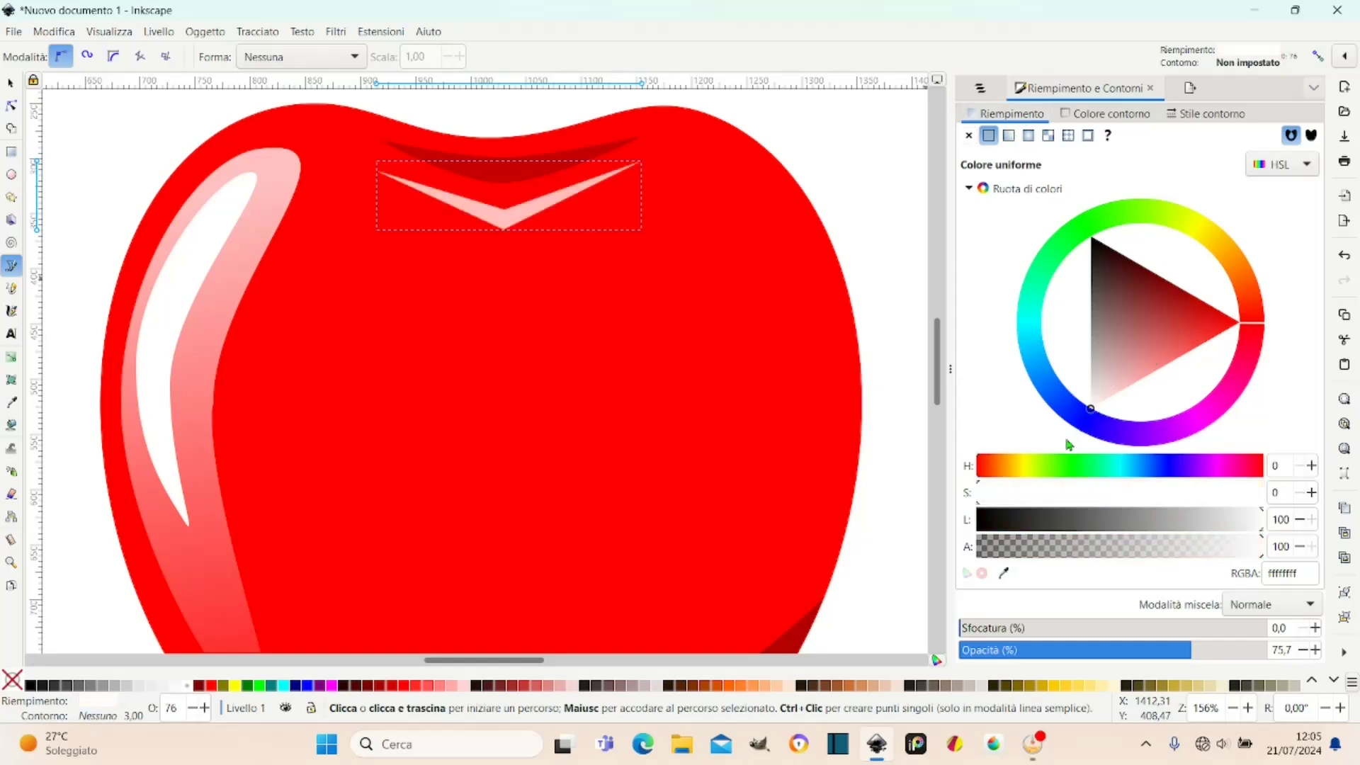
{"action": "left_click_drag", "start_coordinate": [1193, 650], "coordinate": [1298, 655]}
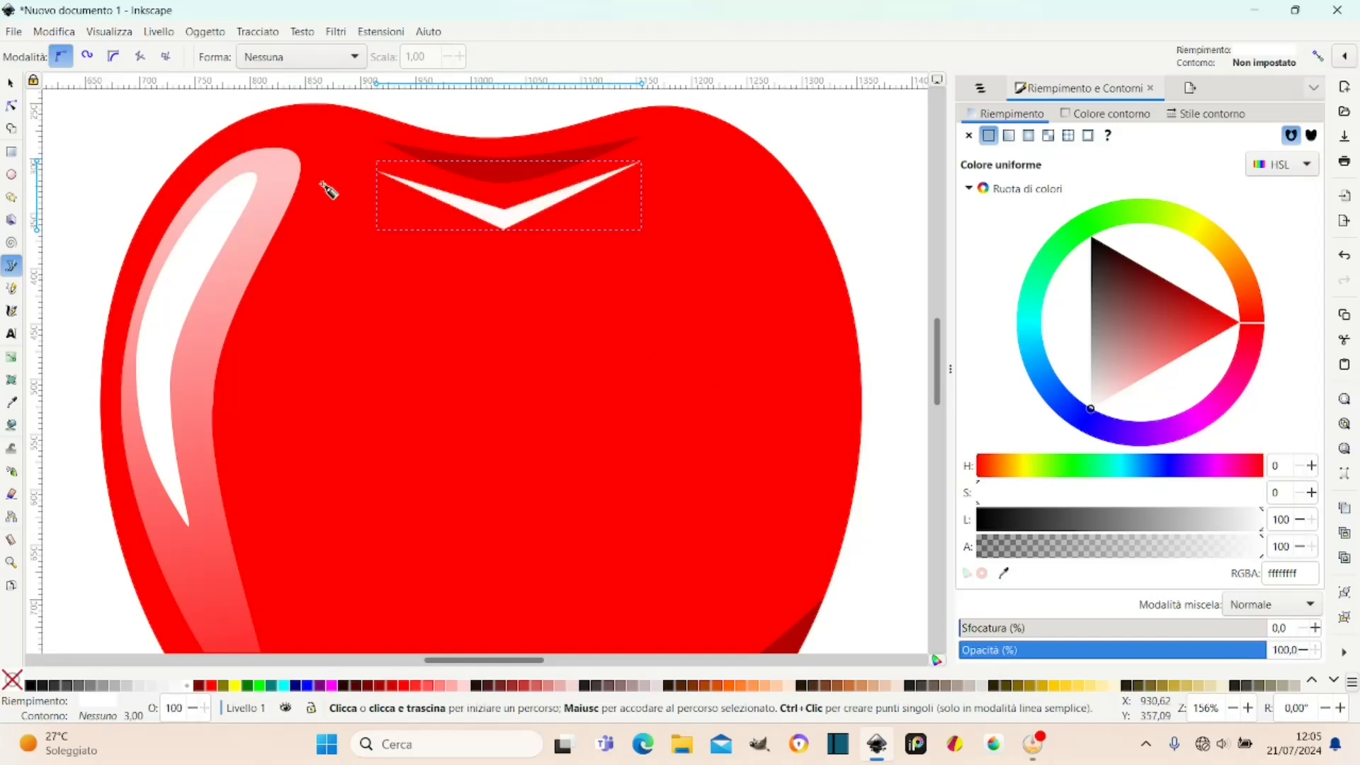
{"action": "left_click", "coordinate": [11, 106]}
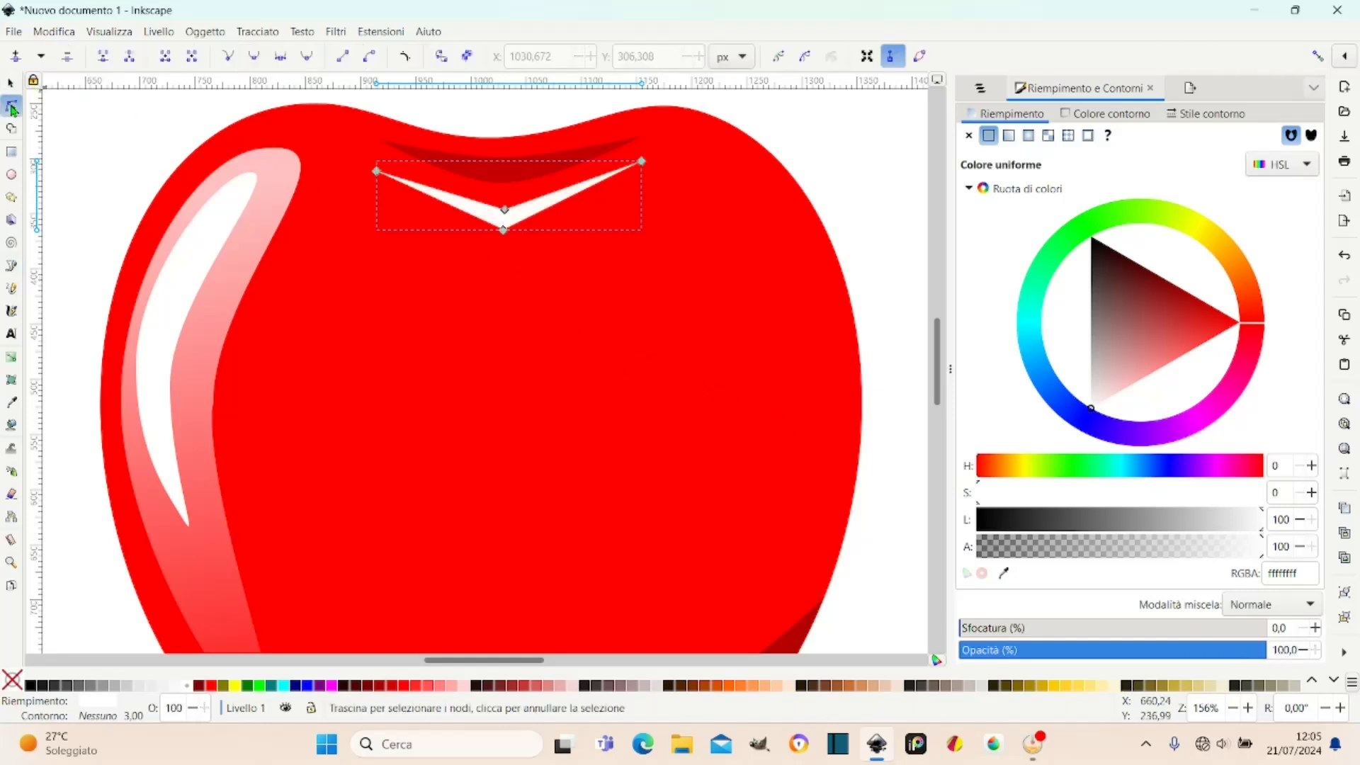
Smooth the V's tip nodes to curve it and apply a linear gradient across the shape.
{"action": "left_click", "coordinate": [524, 249]}
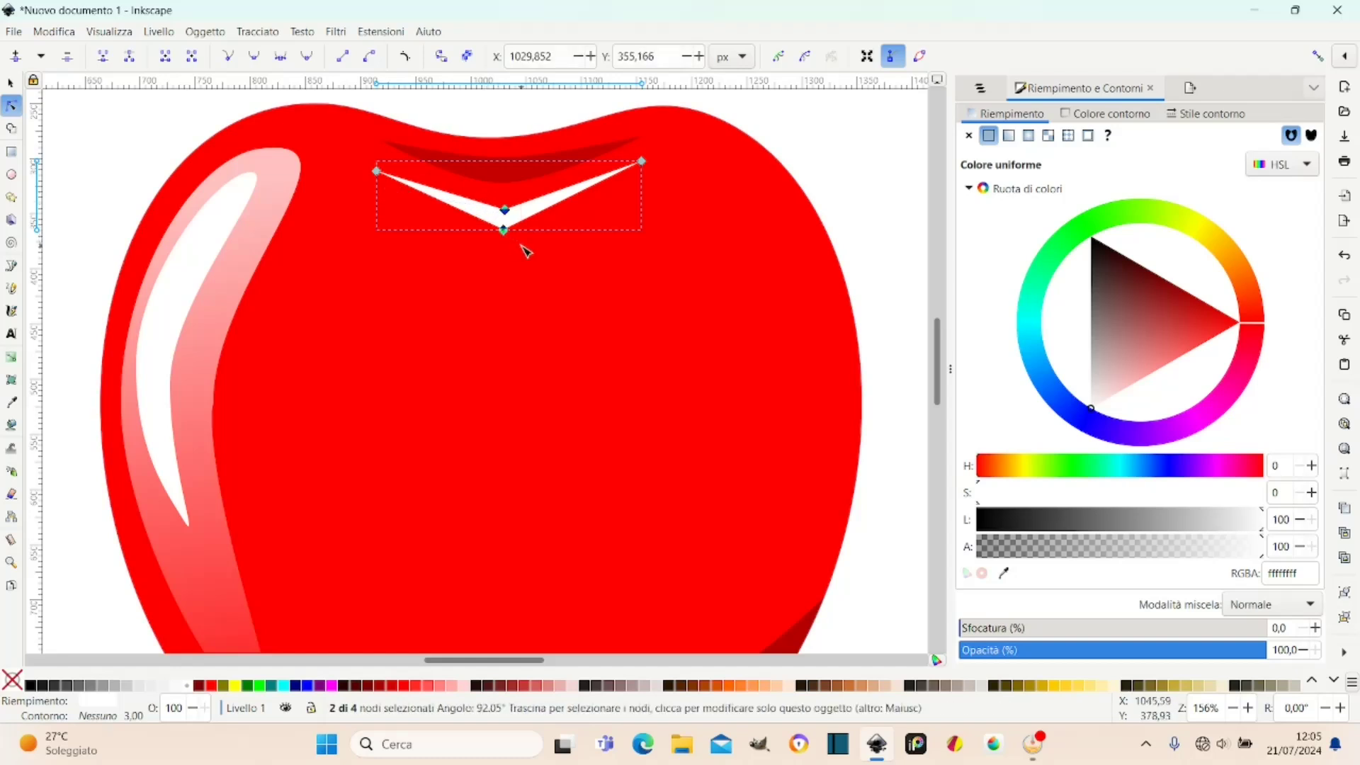
{"action": "left_click", "coordinate": [254, 57]}
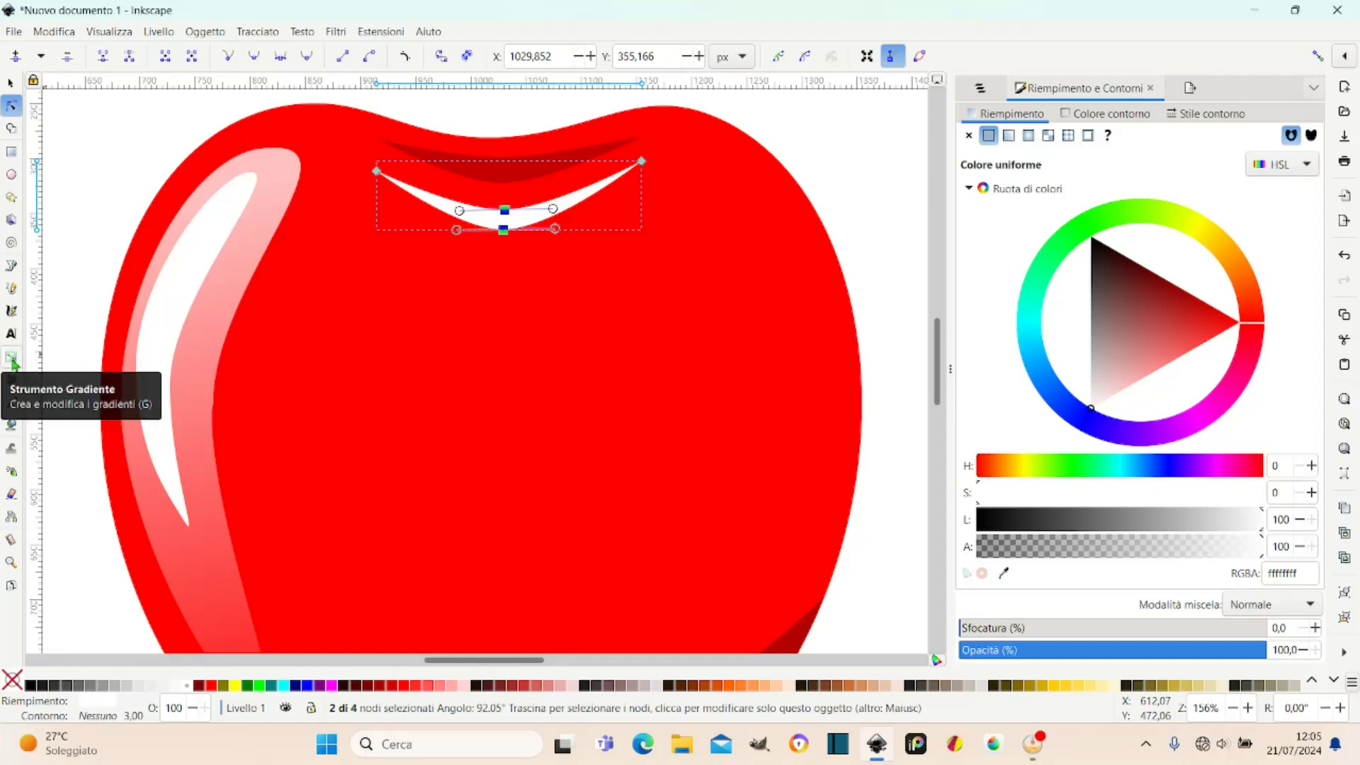
{"action": "left_click", "coordinate": [12, 358]}
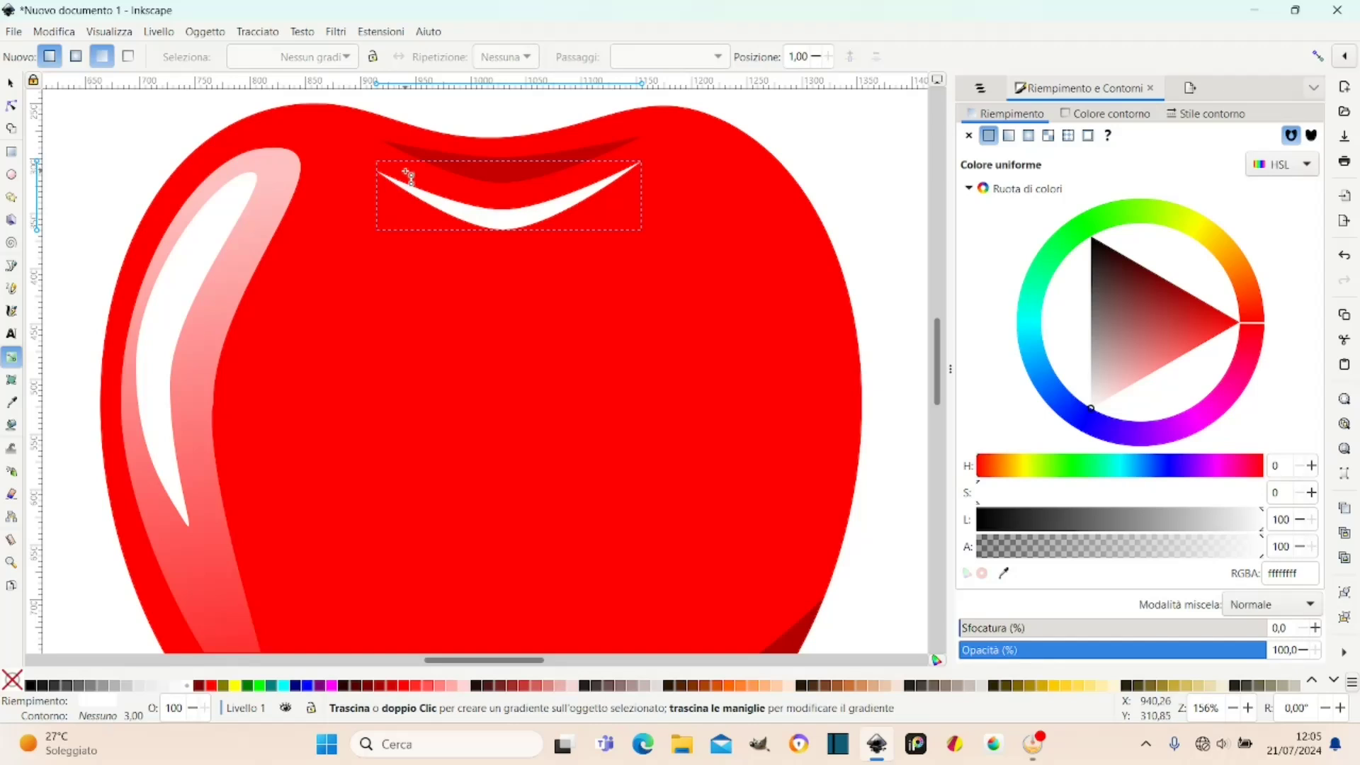
{"action": "double_click", "coordinate": [441, 193]}
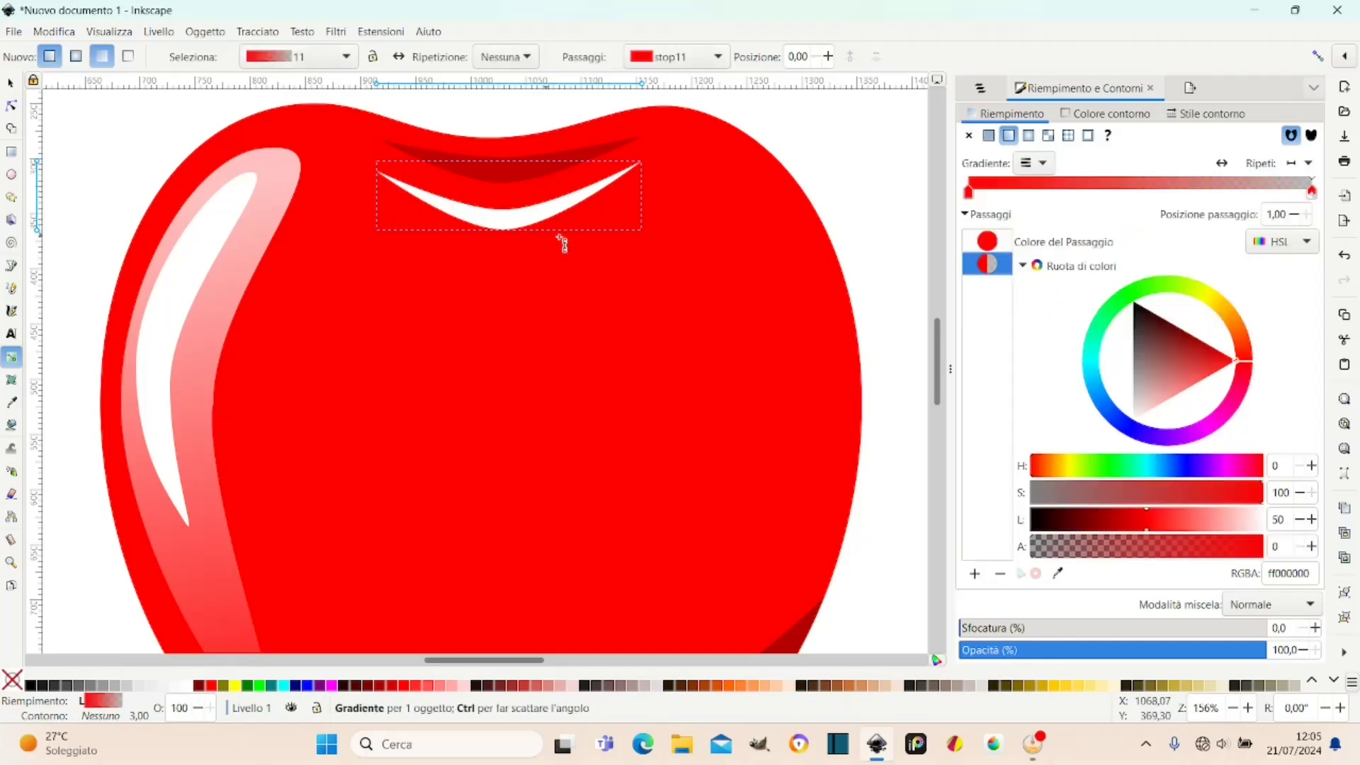
{"action": "mouse_move", "coordinate": [404, 171]}
{"action": "left_mouse_down"}
{"action": "mouse_move", "coordinate": [618, 264]}
{"action": "mouse_move", "coordinate": [502, 217]}
{"action": "mouse_move", "coordinate": [567, 250]}
{"action": "left_mouse_up"}
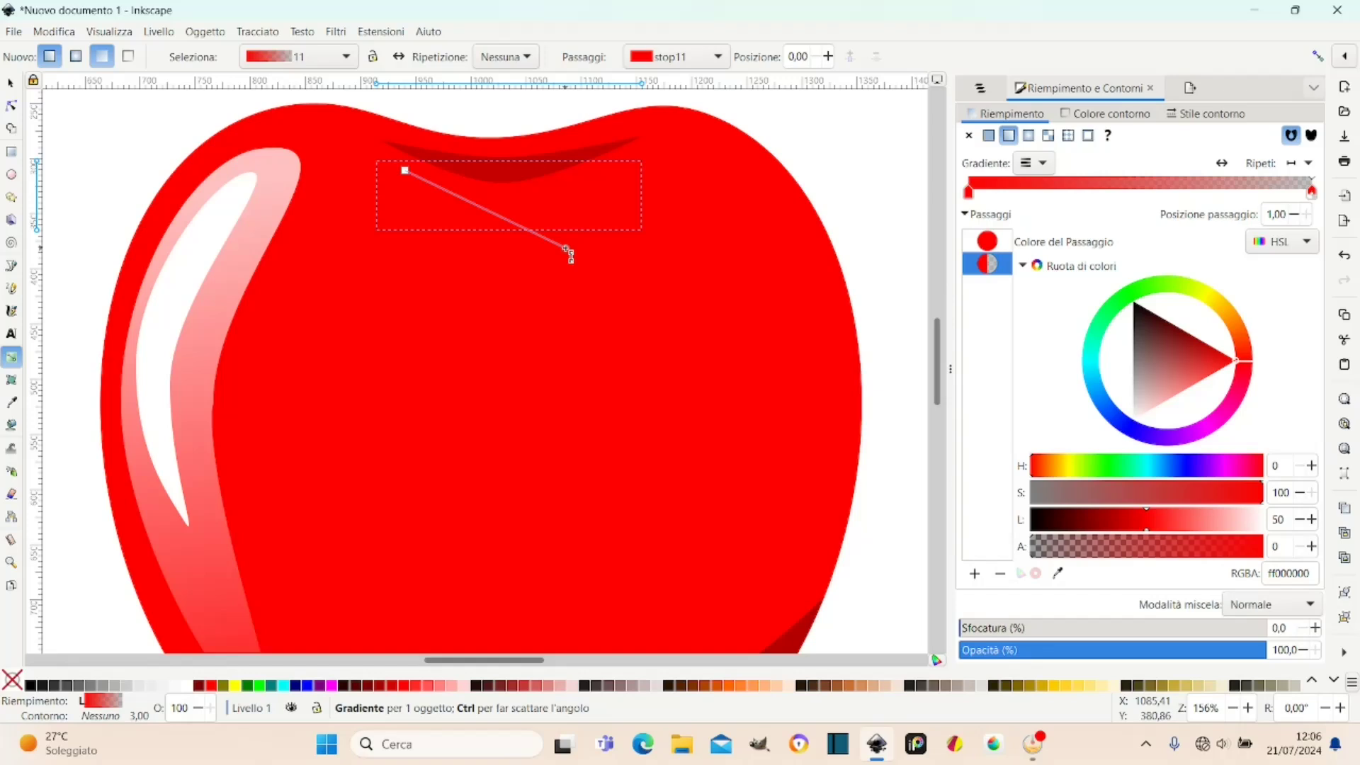
Set the gradient's end colour and reposition its start and end handles across the highlight.
{"action": "left_click_drag", "start_coordinate": [1152, 411], "coordinate": [1132, 443]}
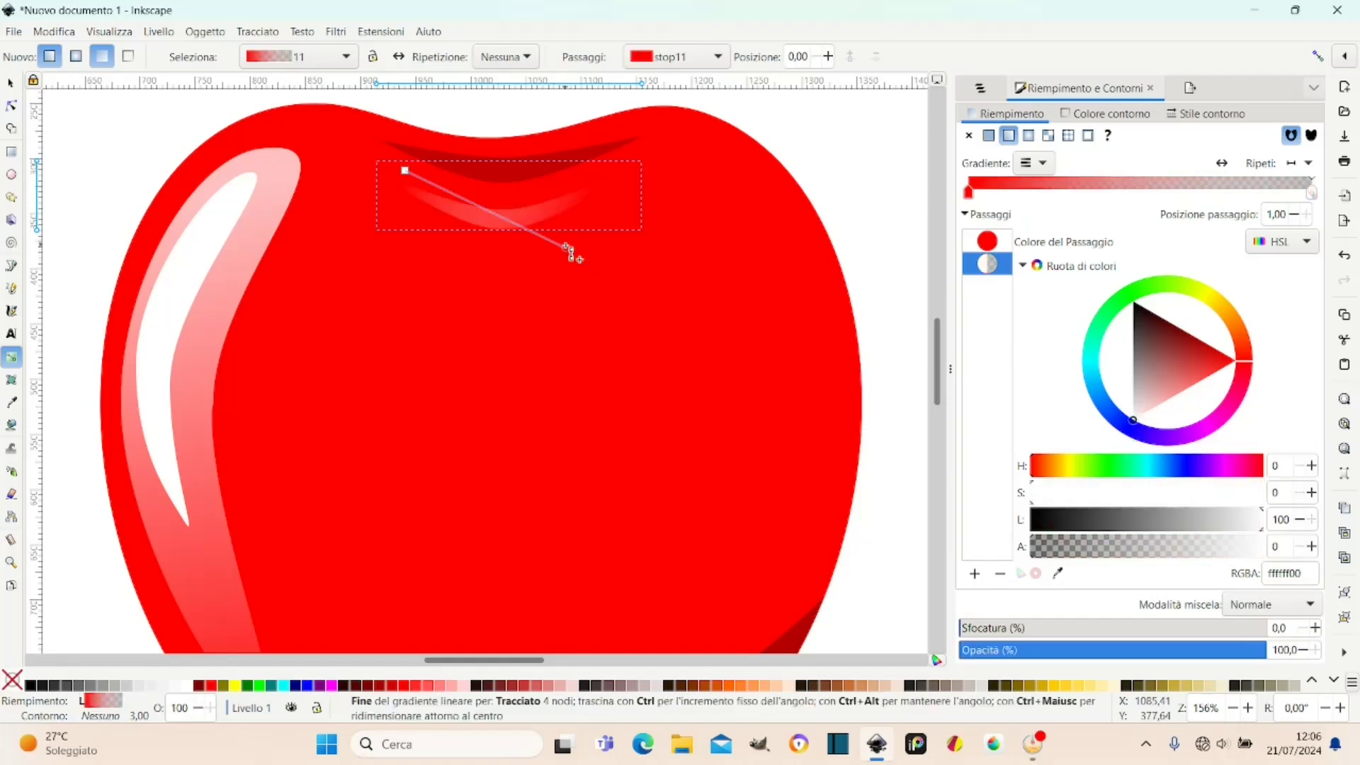
{"action": "left_click_drag", "start_coordinate": [578, 252], "coordinate": [600, 258]}
{"action": "left_click_drag", "start_coordinate": [434, 190], "coordinate": [439, 188]}
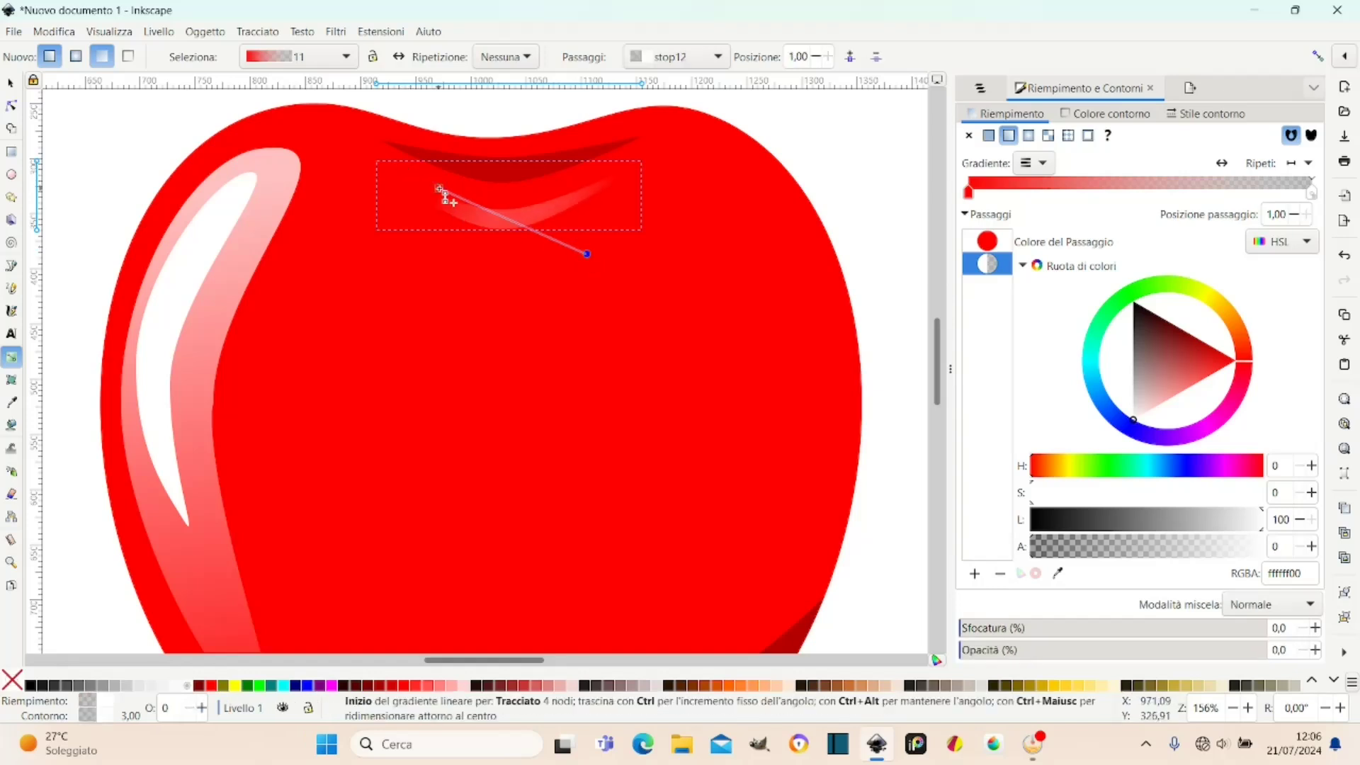
{"action": "mouse_move", "coordinate": [594, 259]}
{"action": "left_mouse_down"}
{"action": "mouse_move", "coordinate": [626, 291]}
{"action": "mouse_move", "coordinate": [650, 217]}
{"action": "left_mouse_up"}
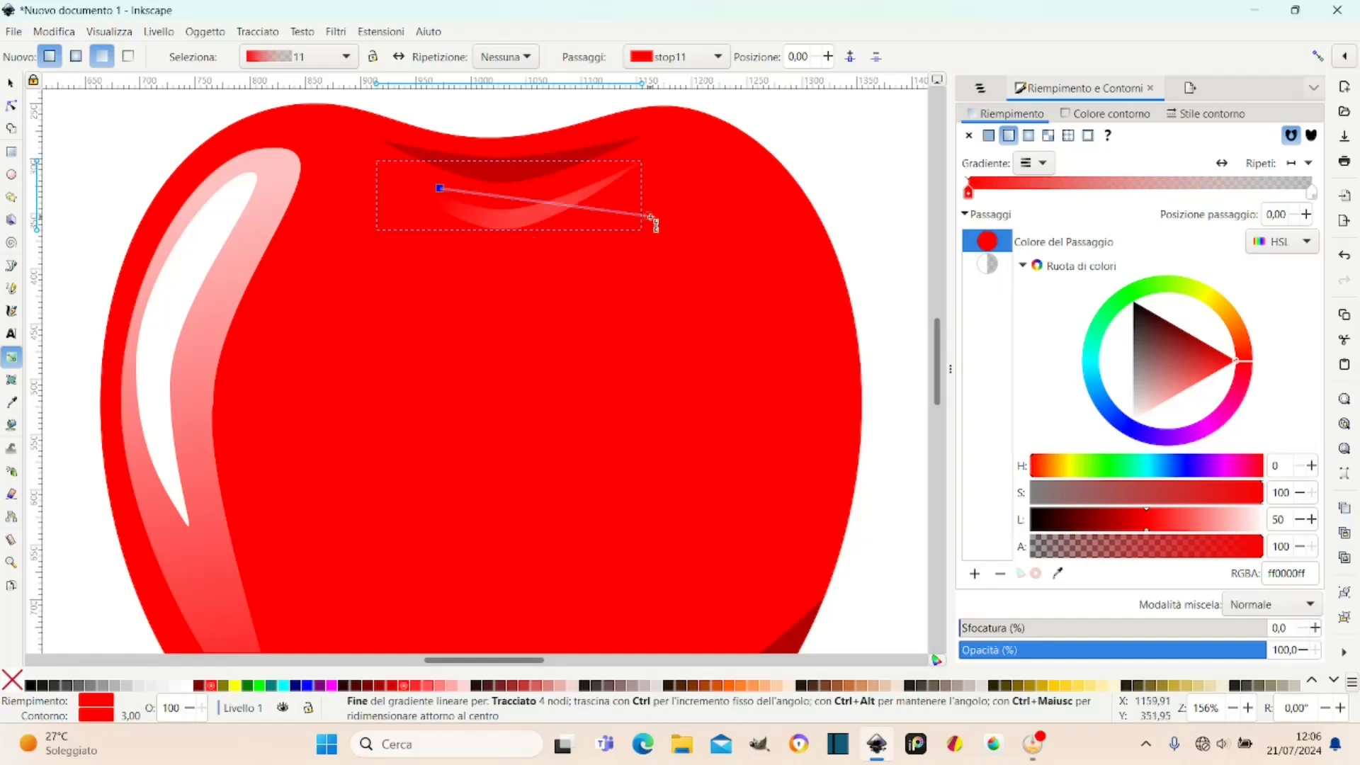
{"action": "left_click_drag", "start_coordinate": [522, 216], "coordinate": [523, 220]}
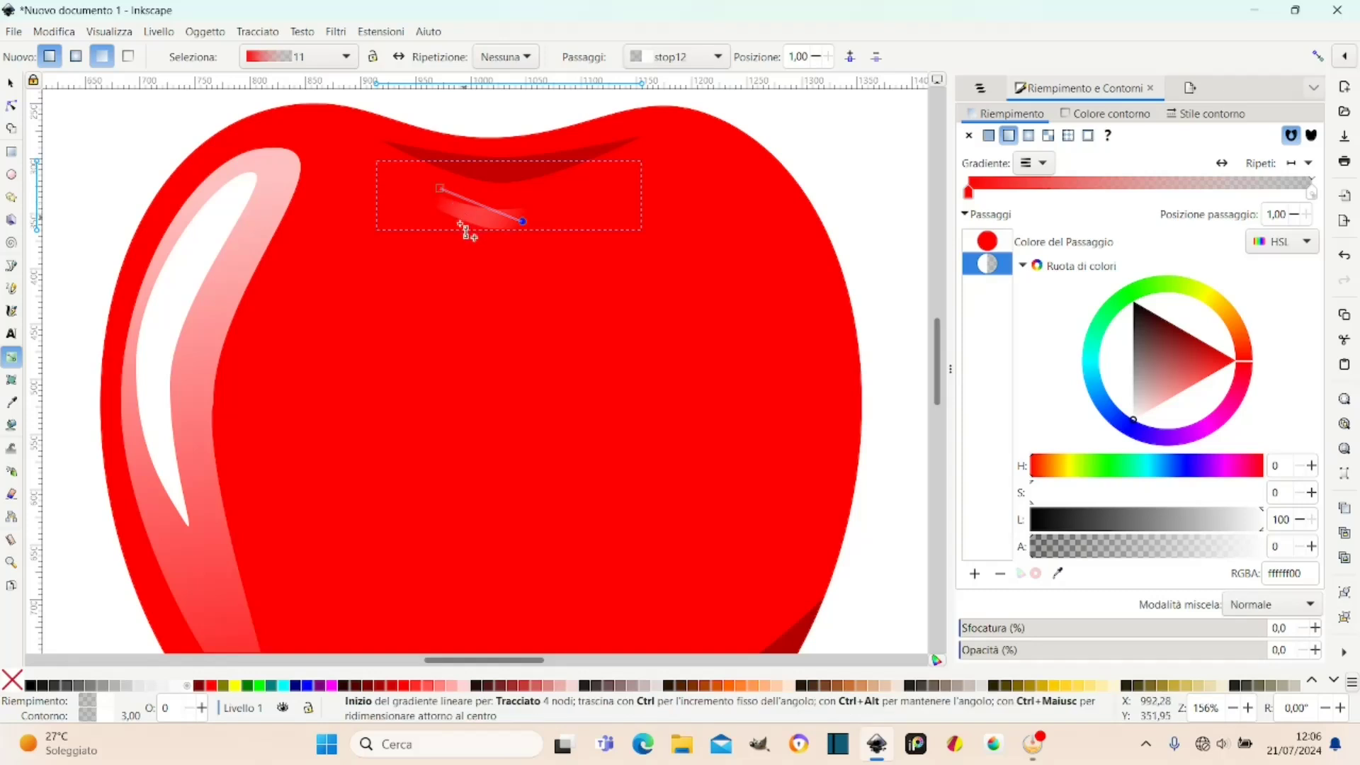
{"action": "mouse_move", "coordinate": [523, 221]}
{"action": "left_mouse_down"}
{"action": "mouse_move", "coordinate": [570, 248]}
{"action": "mouse_move", "coordinate": [425, 191]}
{"action": "mouse_move", "coordinate": [423, 170]}
{"action": "left_mouse_up"}
{"action": "left_click", "coordinate": [567, 247]}
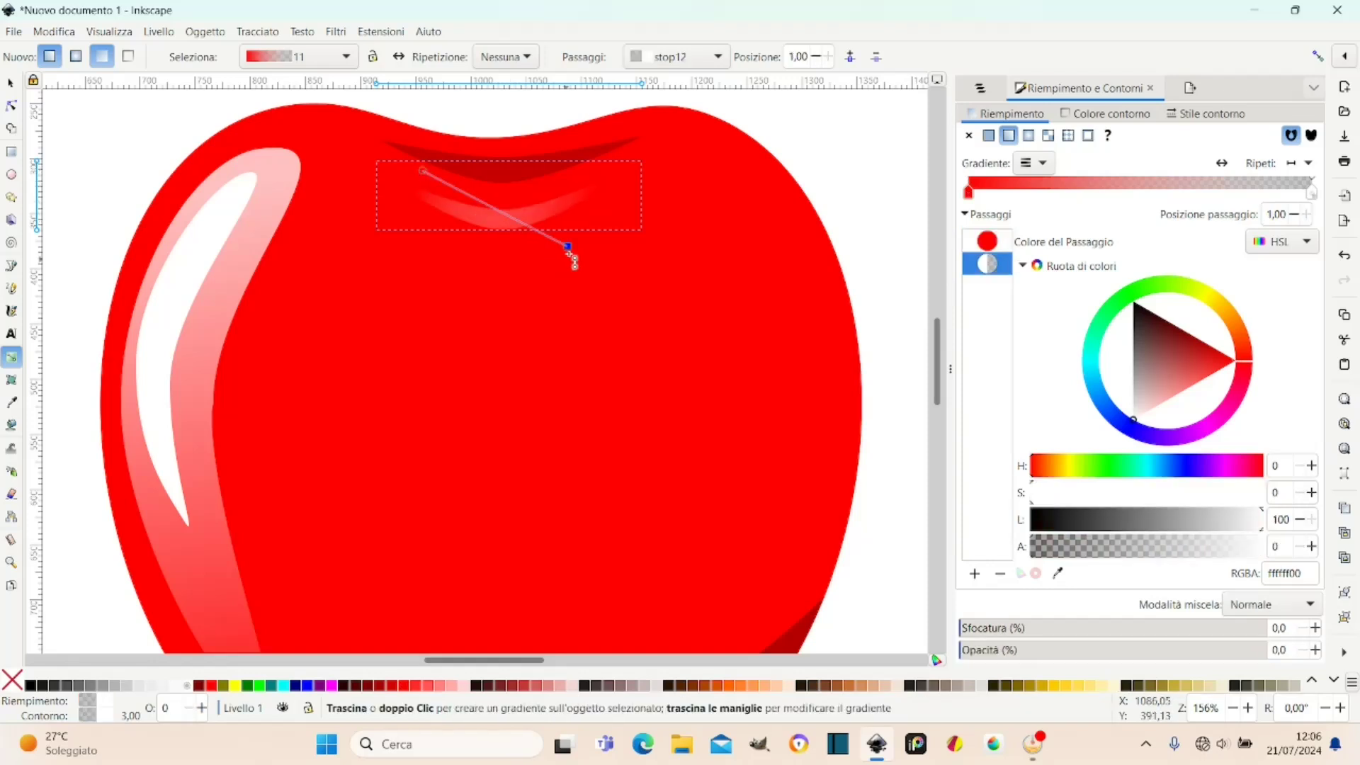
{"action": "left_click_drag", "start_coordinate": [568, 248], "coordinate": [529, 242]}
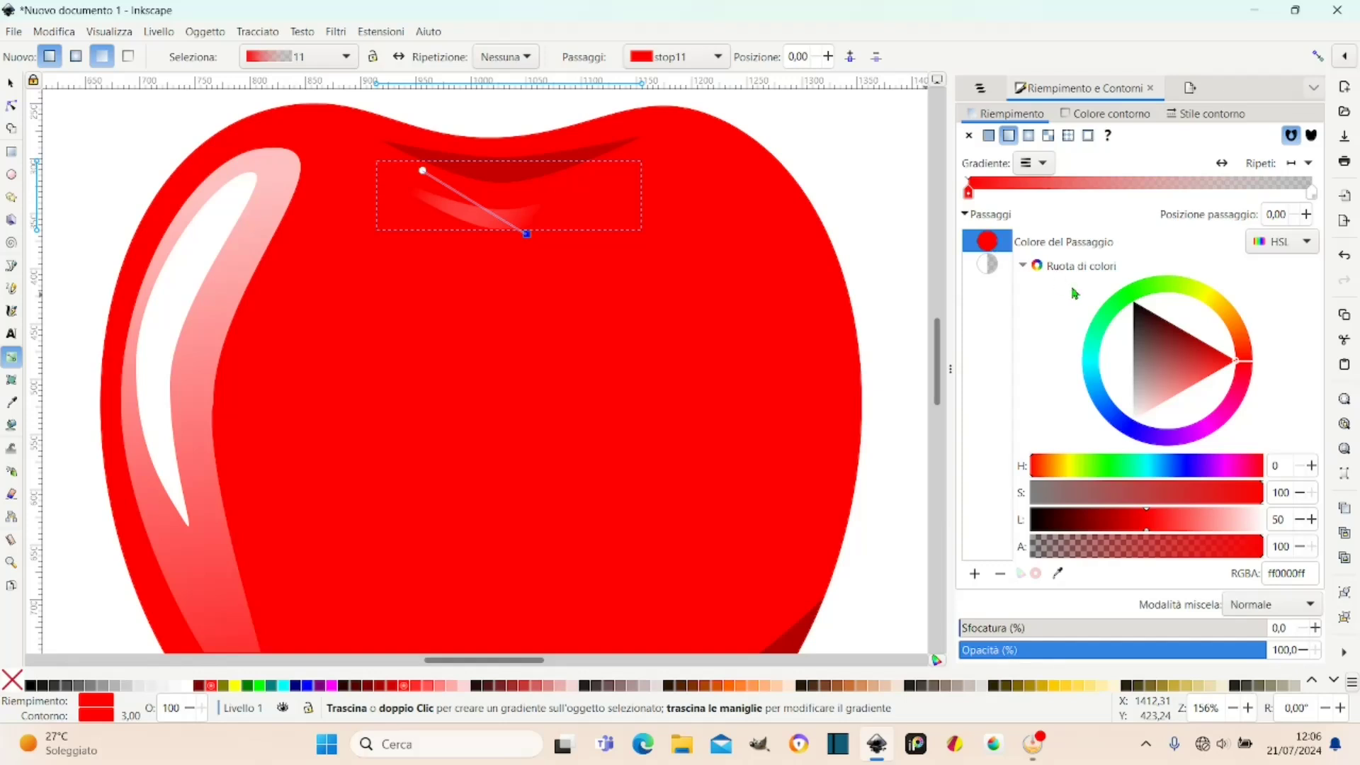
Make the gradient start opaque white and stretch its transparent end out to the right.
{"action": "left_click_drag", "start_coordinate": [1152, 365], "coordinate": [1128, 451]}
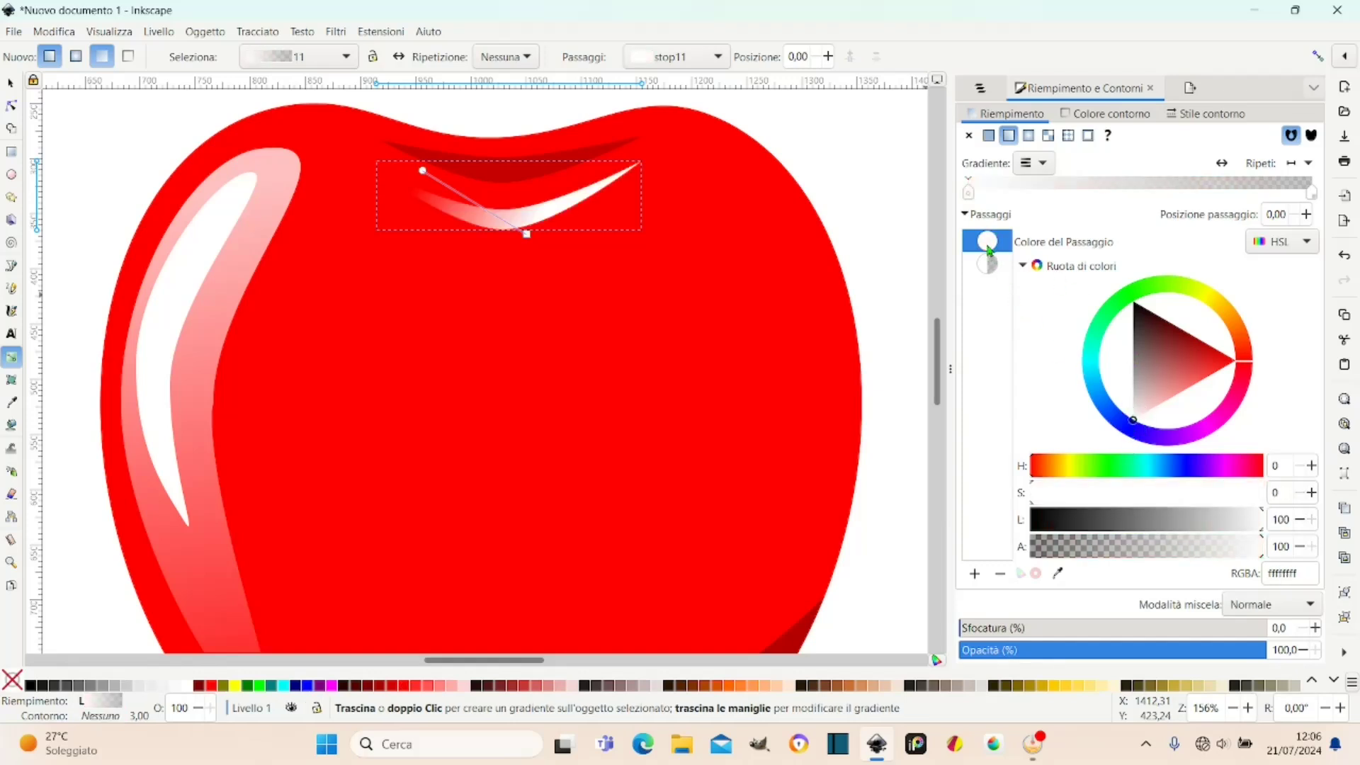
{"action": "left_click_drag", "start_coordinate": [423, 170], "coordinate": [570, 274]}
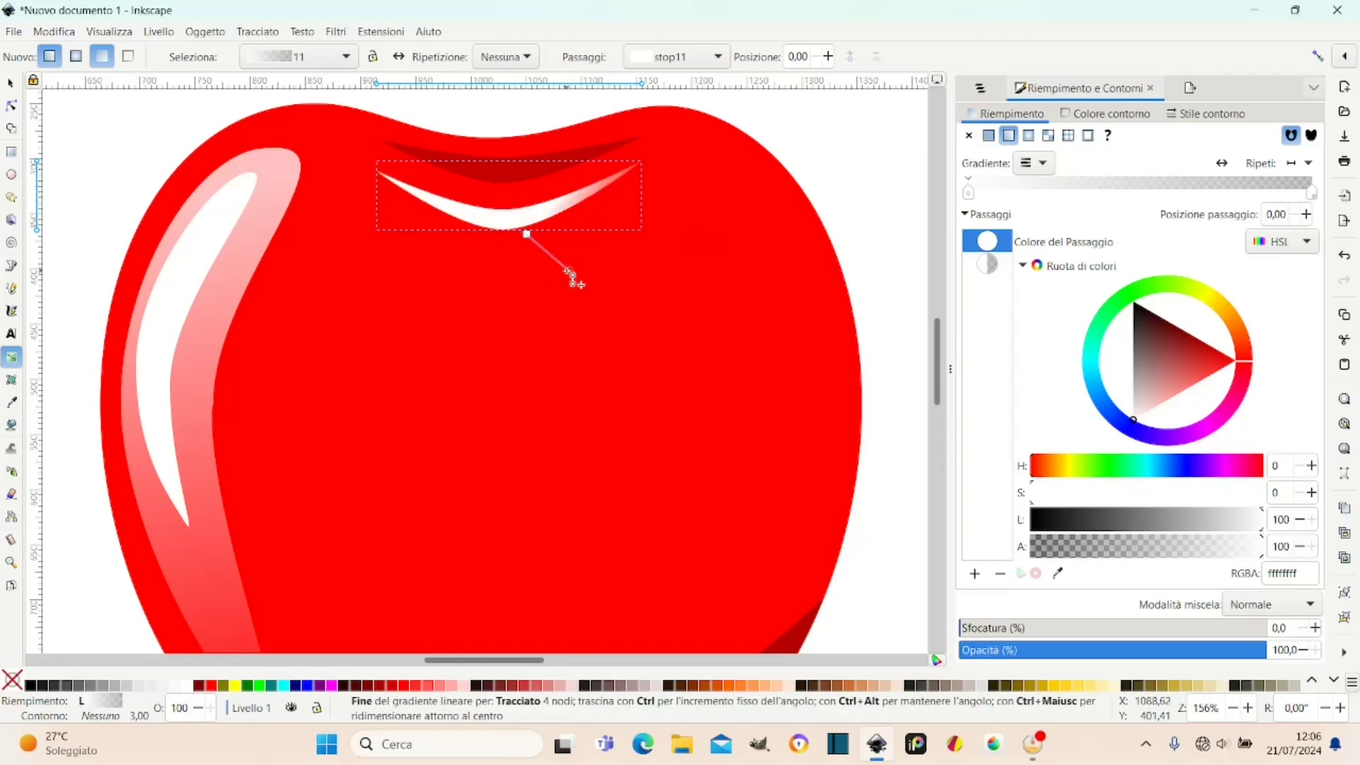
{"action": "left_click", "coordinate": [569, 272]}
{"action": "left_click_drag", "start_coordinate": [461, 197], "coordinate": [433, 184]}
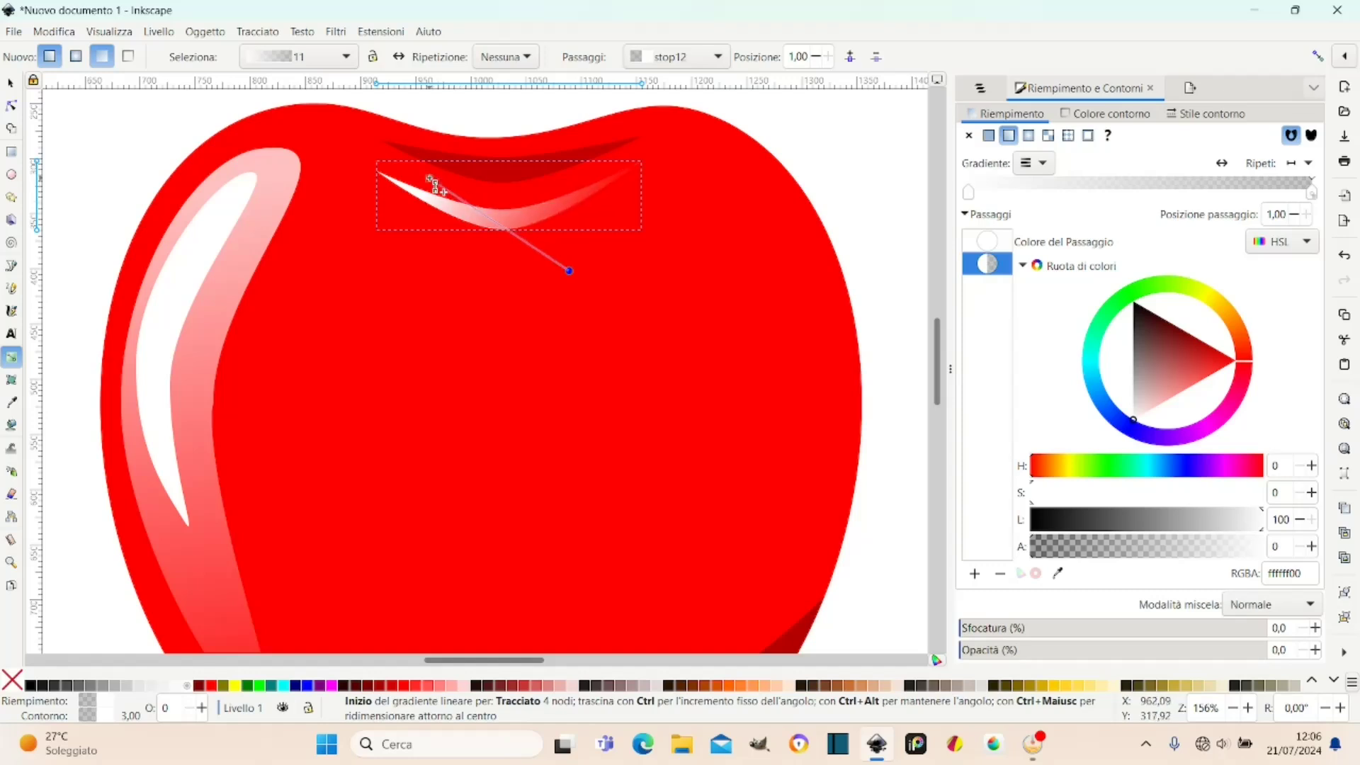
{"action": "left_click", "coordinate": [427, 179]}
{"action": "mouse_move", "coordinate": [570, 270]}
{"action": "left_mouse_down"}
{"action": "mouse_move", "coordinate": [677, 222]}
{"action": "mouse_move", "coordinate": [721, 240]}
{"action": "left_mouse_up"}
{"action": "left_click", "coordinate": [721, 241]}
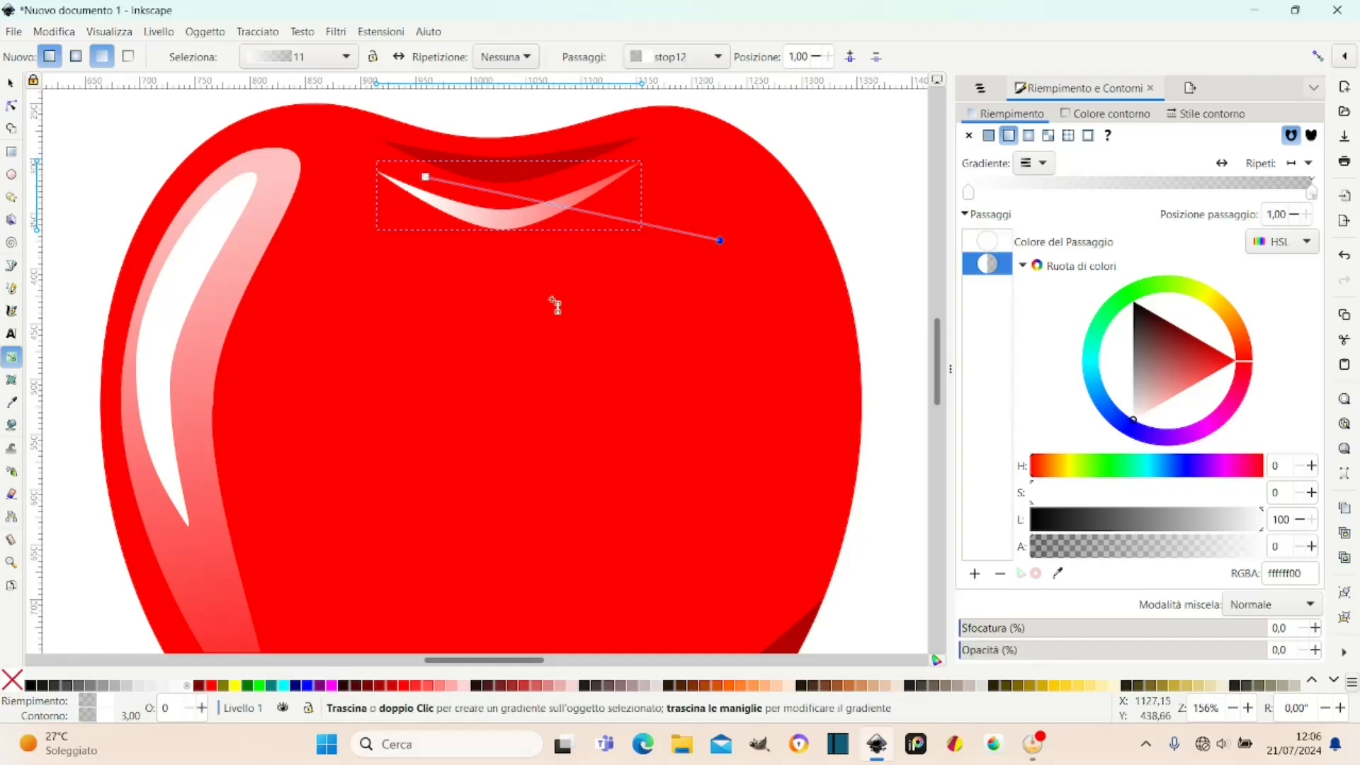
Move, shrink and slightly tilt the crescent highlight into the apple's top dip.
{"action": "left_click", "coordinate": [12, 85]}
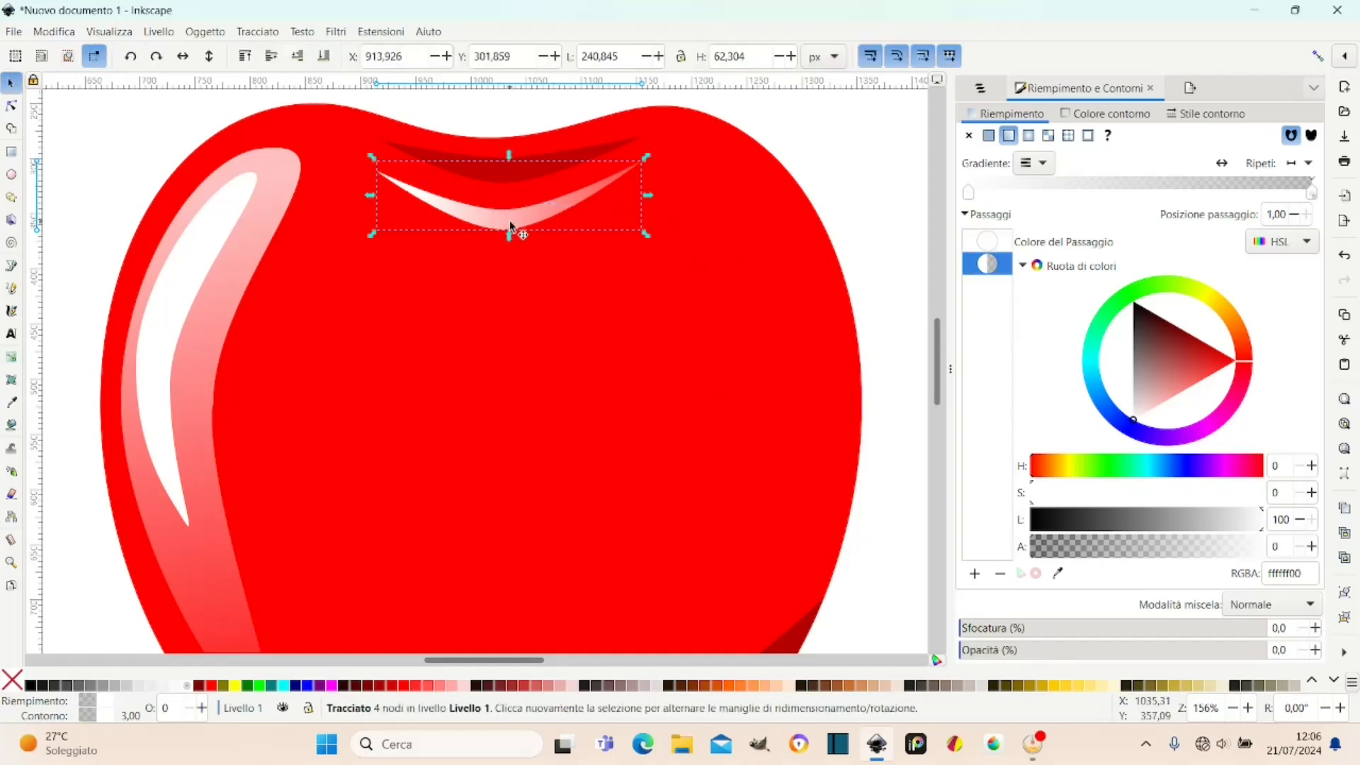
{"action": "left_click_drag", "start_coordinate": [506, 221], "coordinate": [512, 205]}
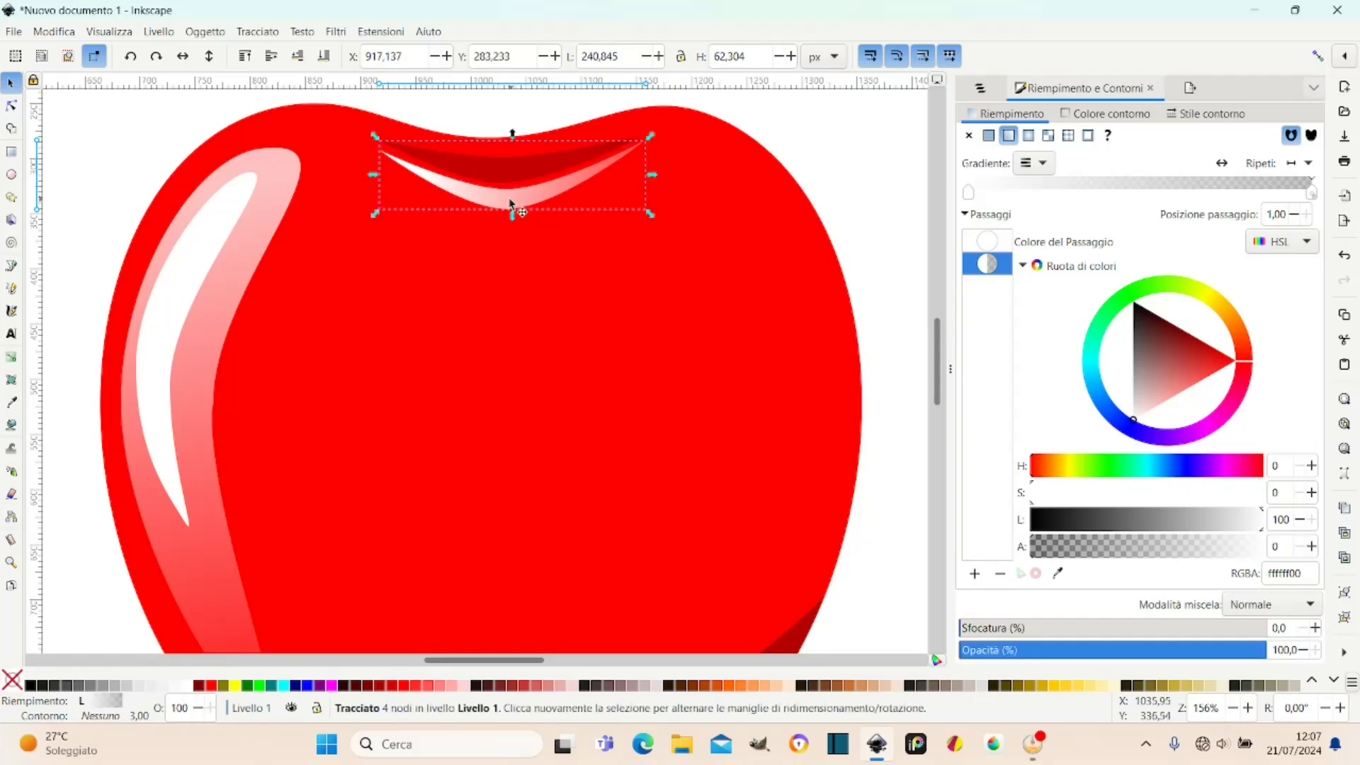
{"action": "left_click_drag", "start_coordinate": [373, 138], "coordinate": [412, 163]}
{"action": "left_click", "coordinate": [536, 208]}
{"action": "left_click_drag", "start_coordinate": [650, 161], "coordinate": [645, 159]}
{"action": "left_click_drag", "start_coordinate": [521, 204], "coordinate": [512, 200]}
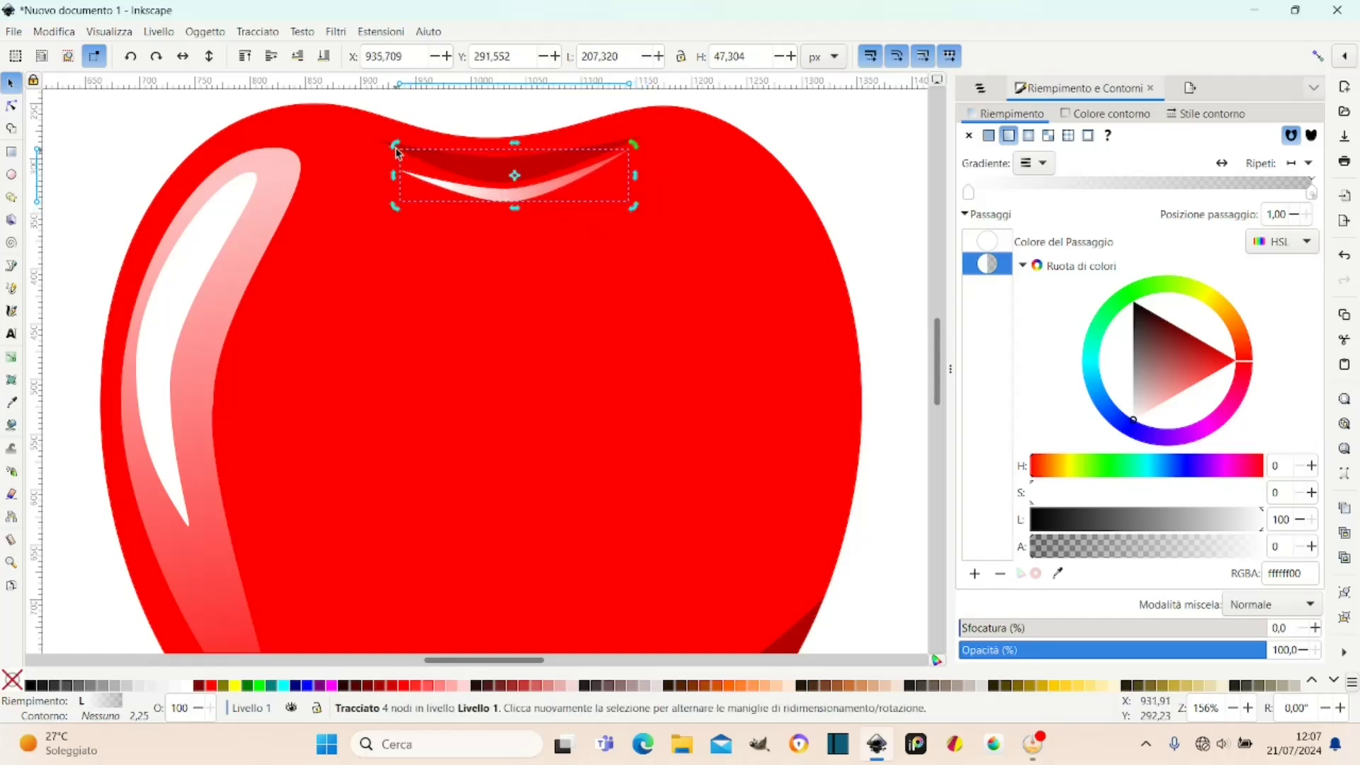
{"action": "left_click_drag", "start_coordinate": [395, 144], "coordinate": [401, 142]}
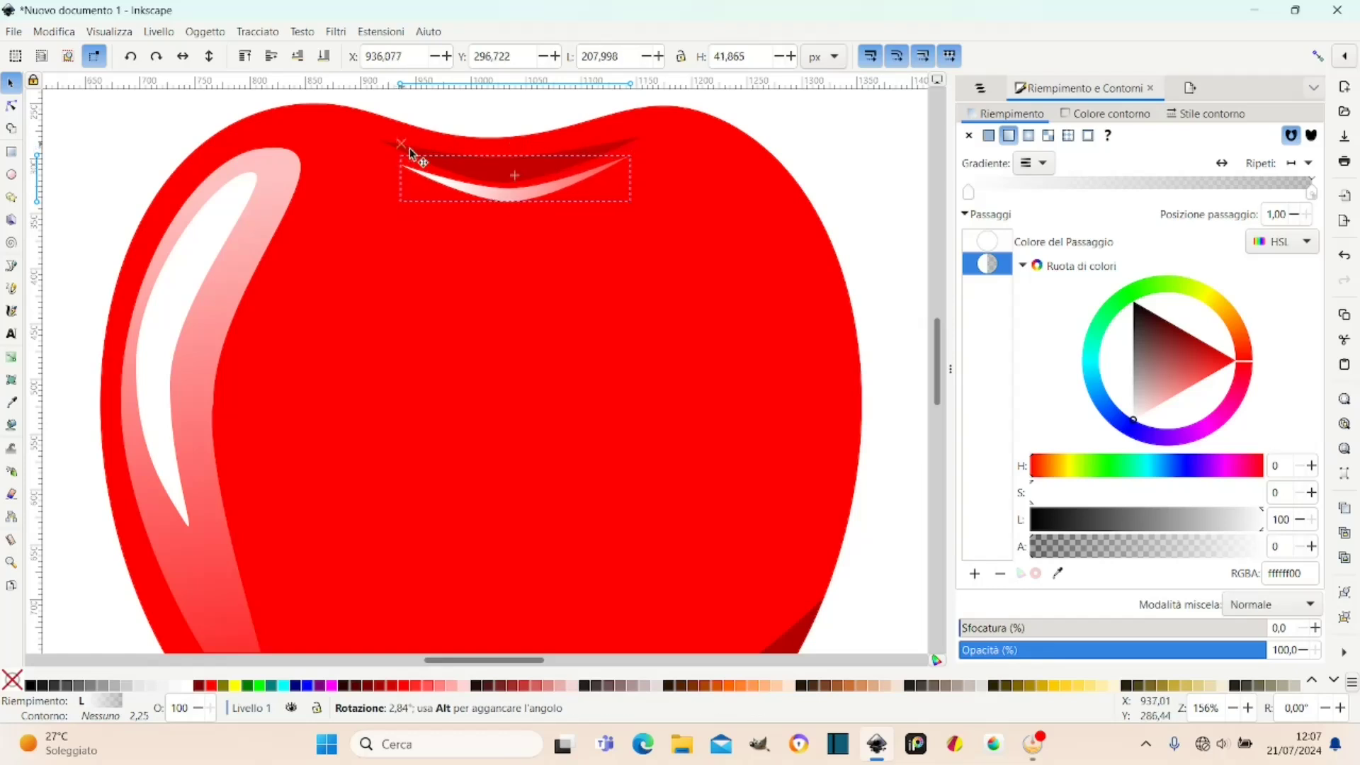
{"action": "left_click_drag", "start_coordinate": [511, 202], "coordinate": [510, 202]}
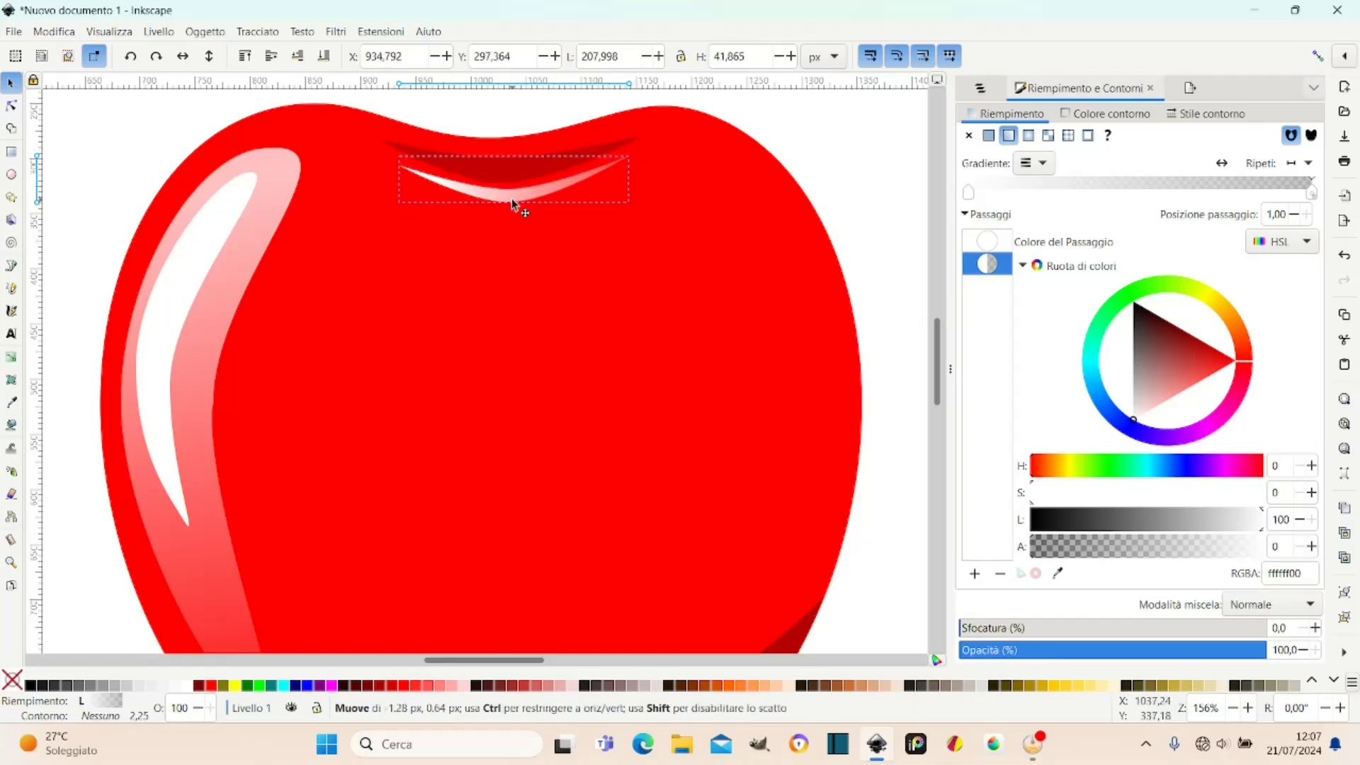
Set the highlight's opacity to about 70 and nudge it slightly upward.
{"action": "left_click", "coordinate": [1130, 648]}
{"action": "left_click", "coordinate": [1162, 649]}
{"action": "left_click_drag", "start_coordinate": [1184, 649], "coordinate": [1159, 650]}
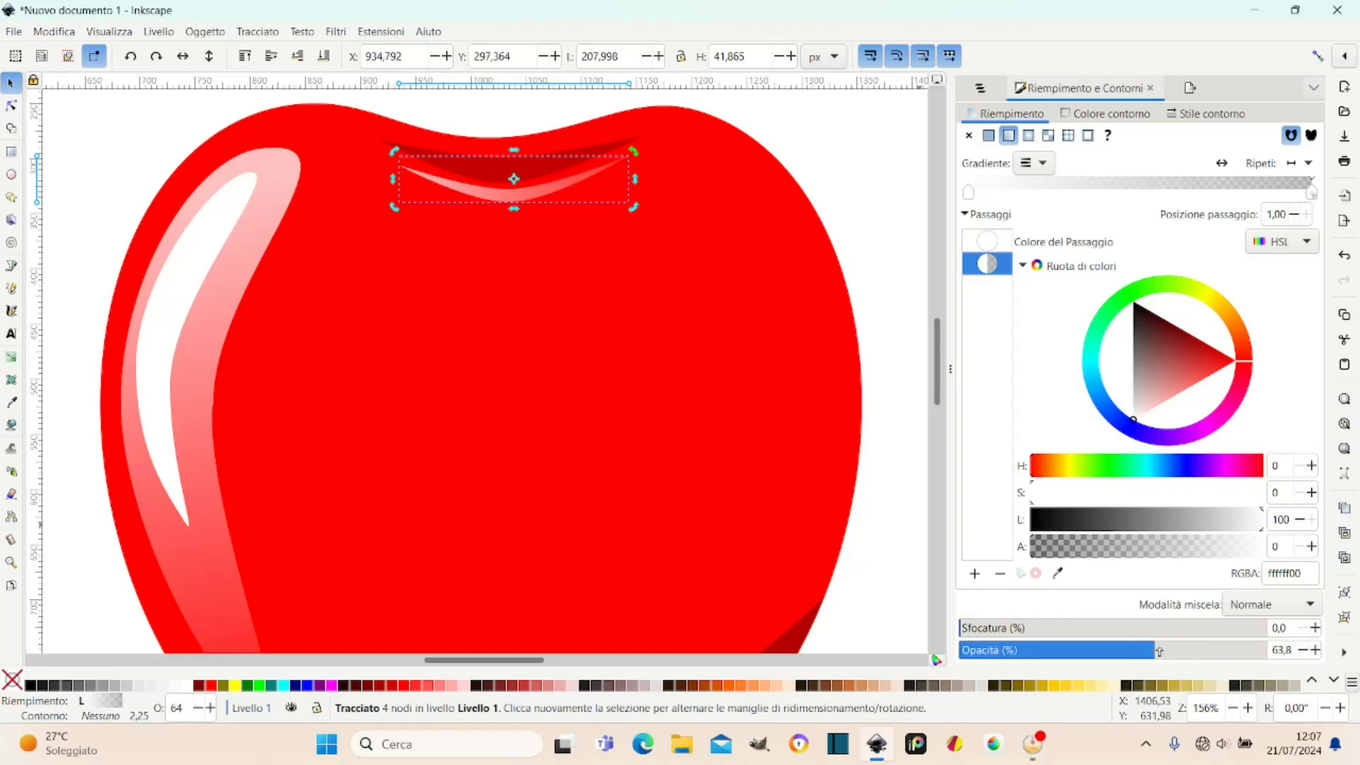
{"action": "left_click", "coordinate": [1175, 650]}
{"action": "left_click_drag", "start_coordinate": [515, 205], "coordinate": [509, 203]}
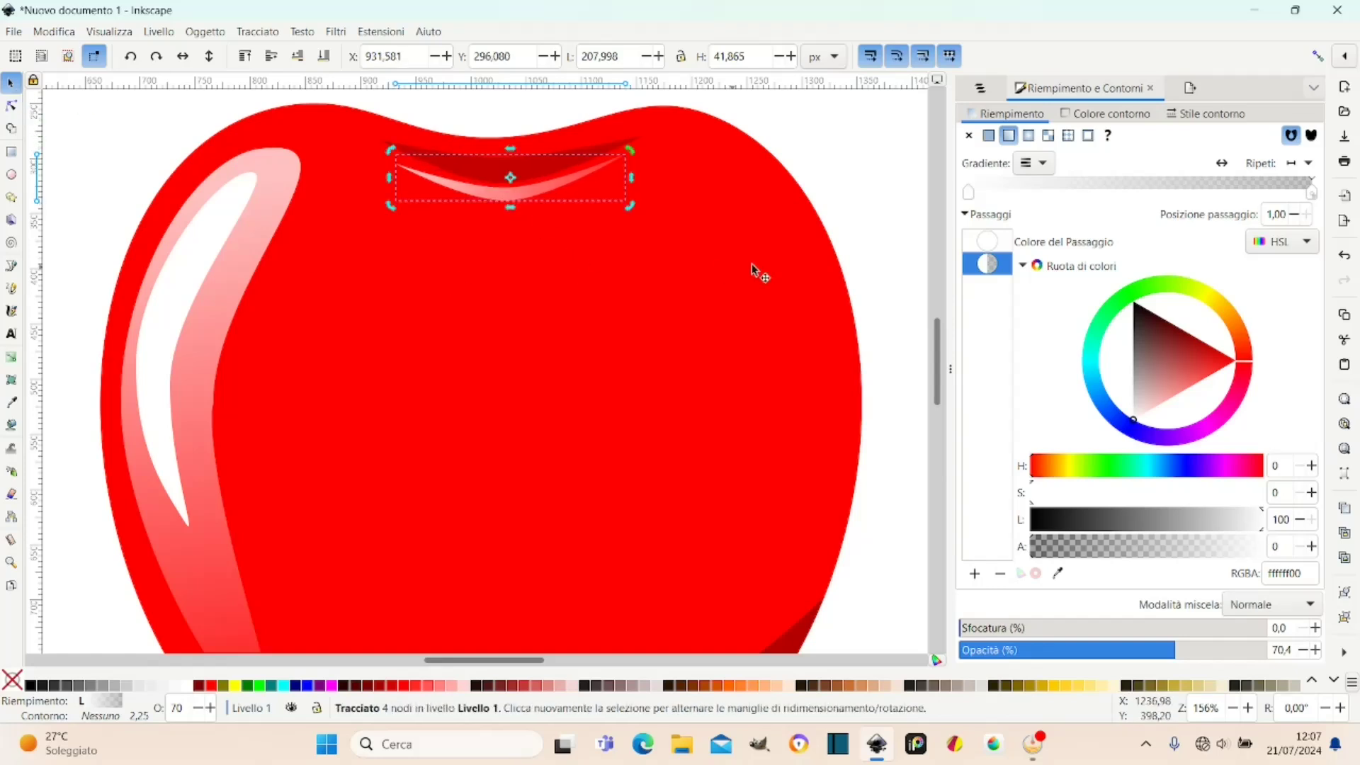
Draw a closed three-point white wedge along the apple's right edge at full opacity.
{"action": "left_click", "coordinate": [839, 197]}
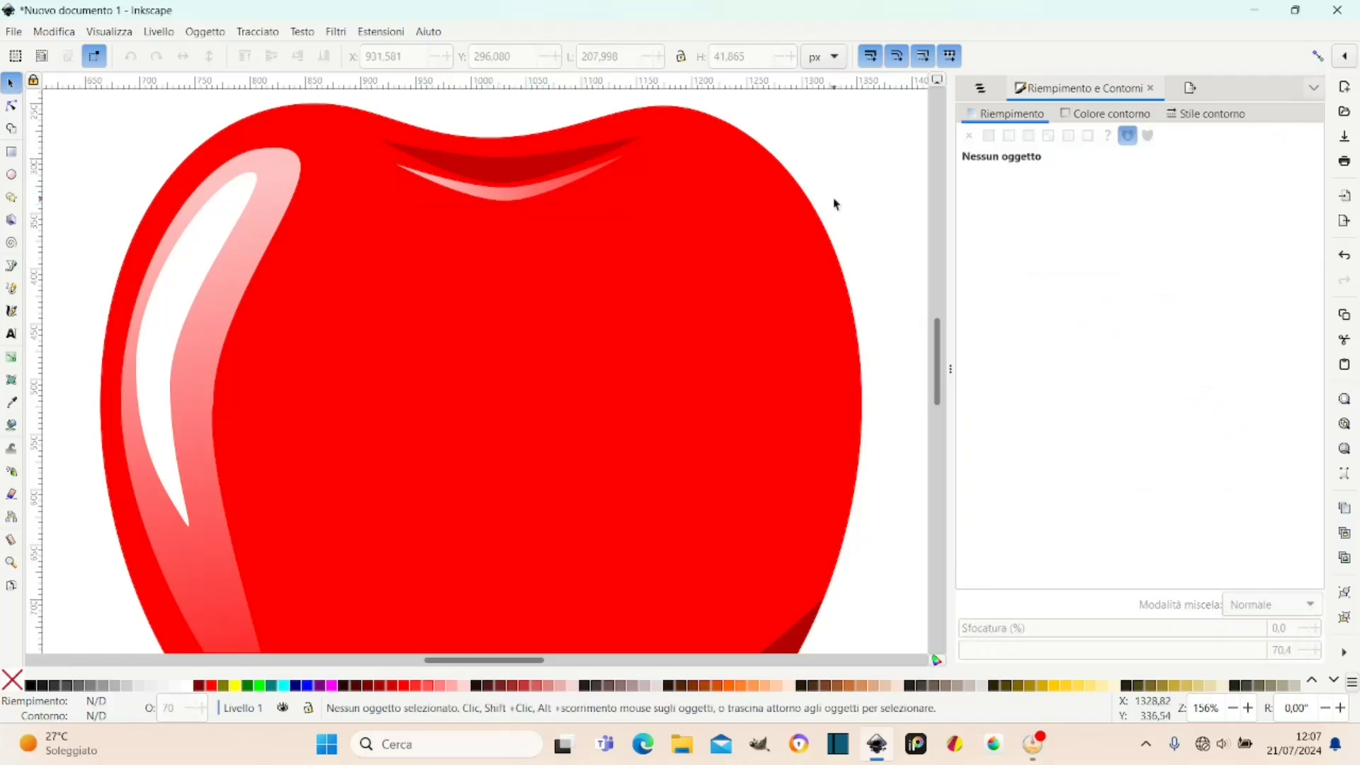
{"action": "scroll", "coordinate": [788, 287], "scroll_direction": "down", "scroll_amount": 1, "text": "ctrl"}
{"action": "scroll", "coordinate": [790, 292], "scroll_direction": "down", "scroll_amount": 1, "text": "ctrl"}
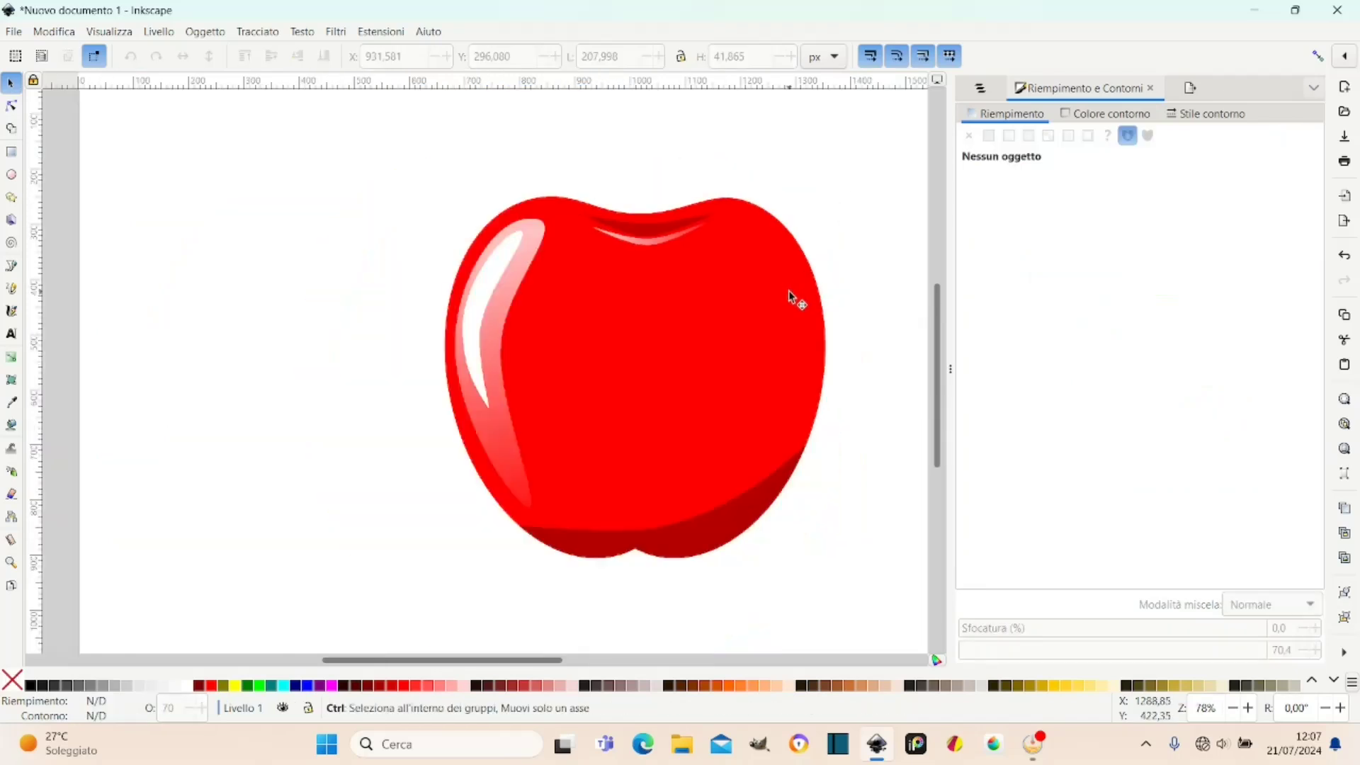
{"action": "scroll", "coordinate": [791, 298], "scroll_direction": "up", "scroll_amount": 1, "text": "ctrl"}
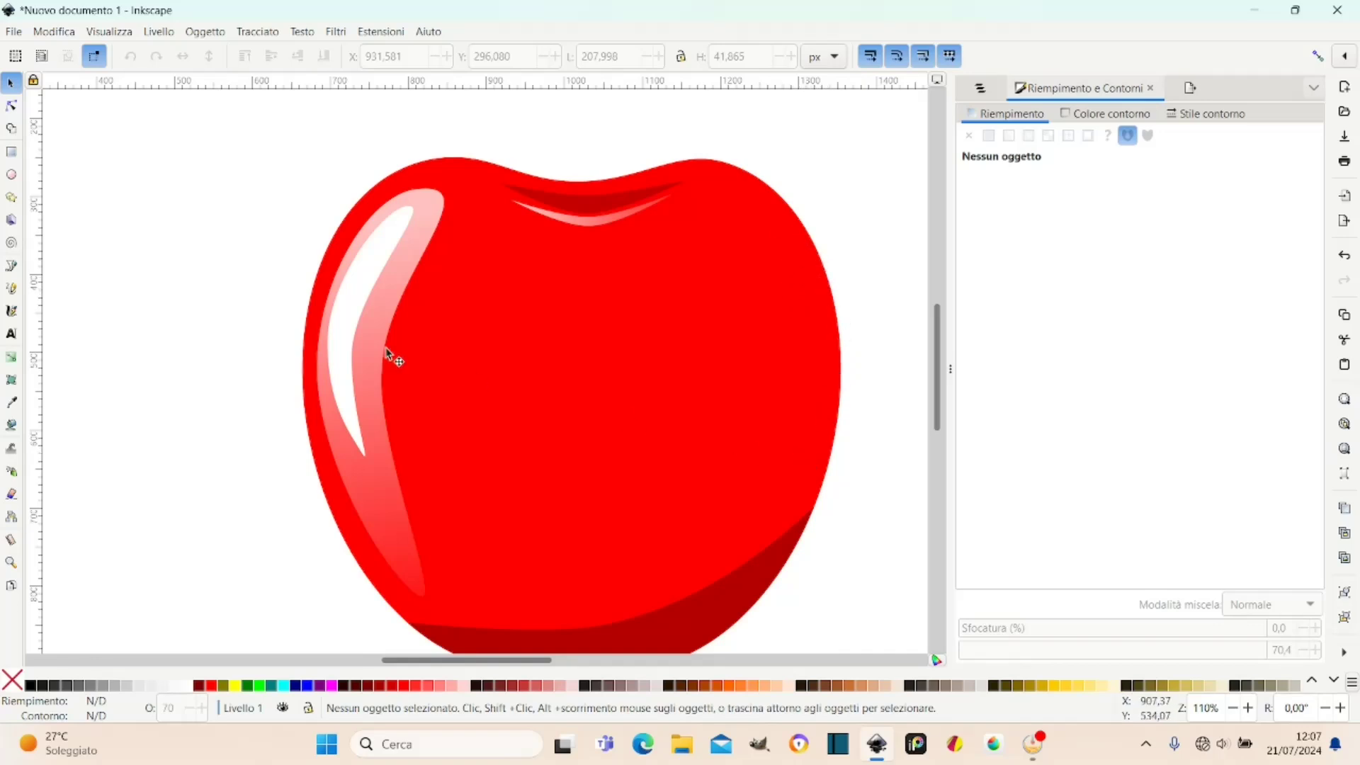
{"action": "left_click", "coordinate": [12, 266]}
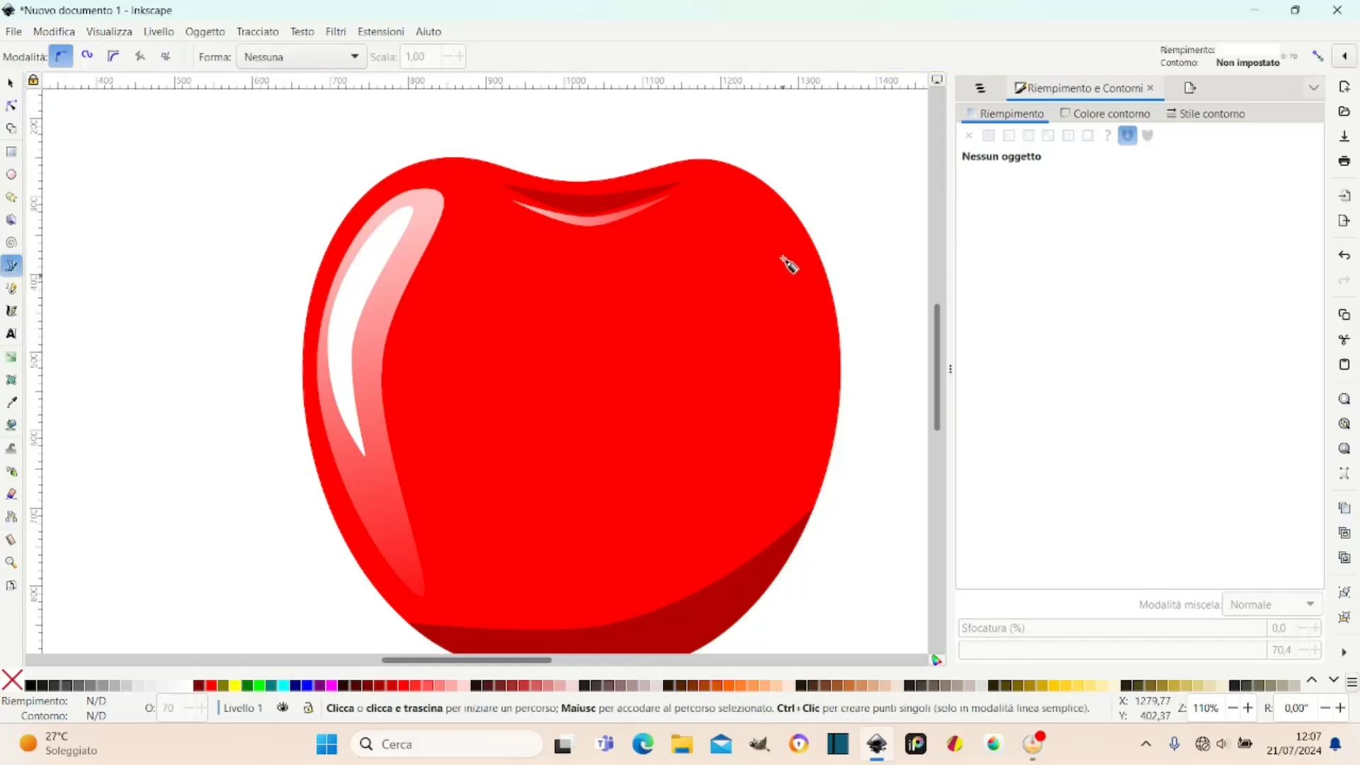
{"action": "left_click", "coordinate": [772, 213]}
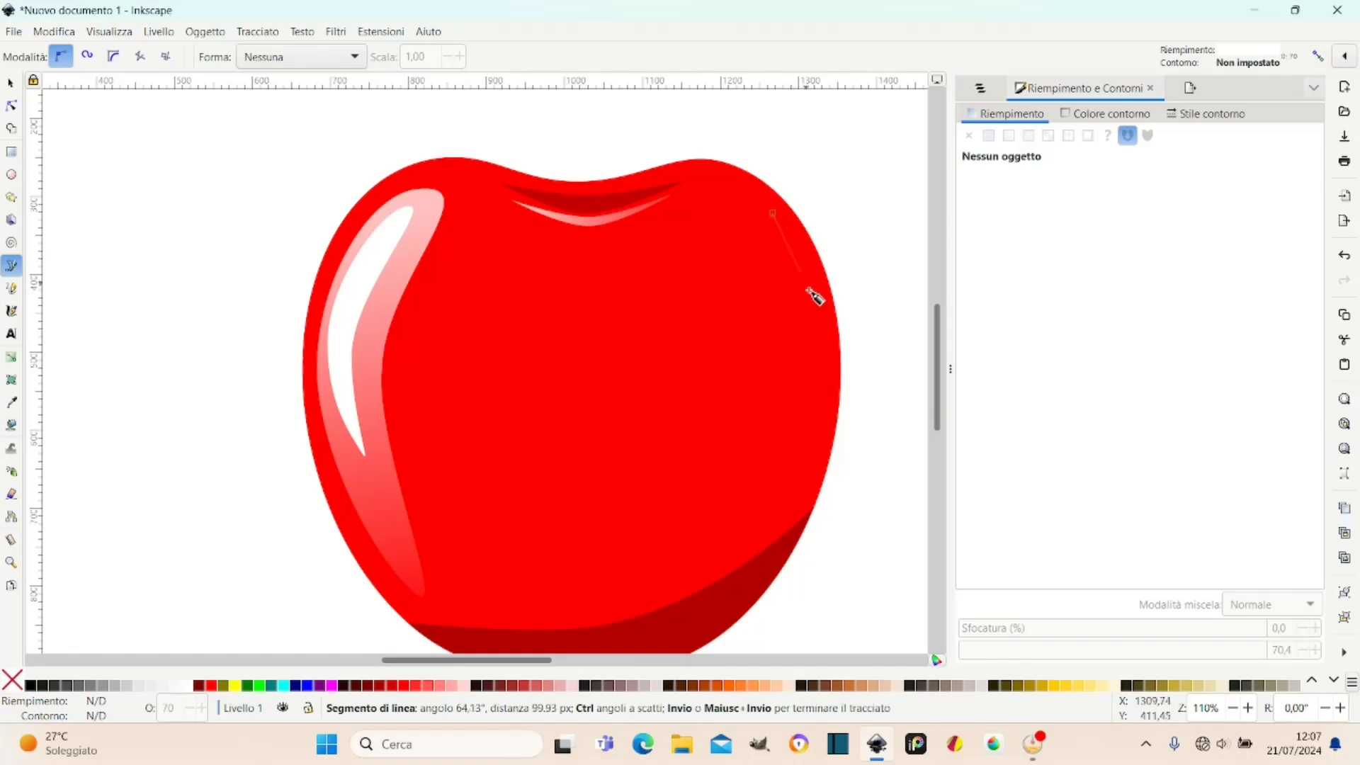
{"action": "left_click", "coordinate": [828, 326]}
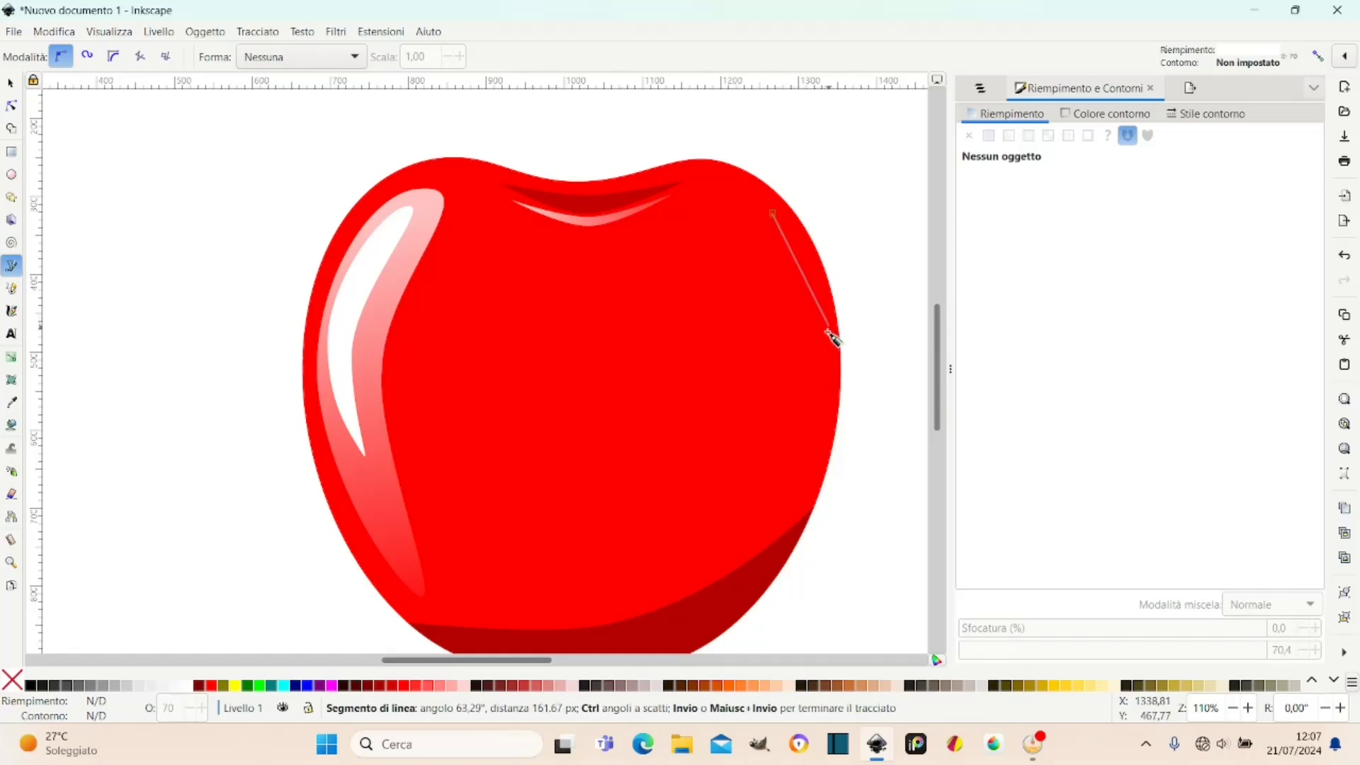
{"action": "left_click", "coordinate": [810, 422]}
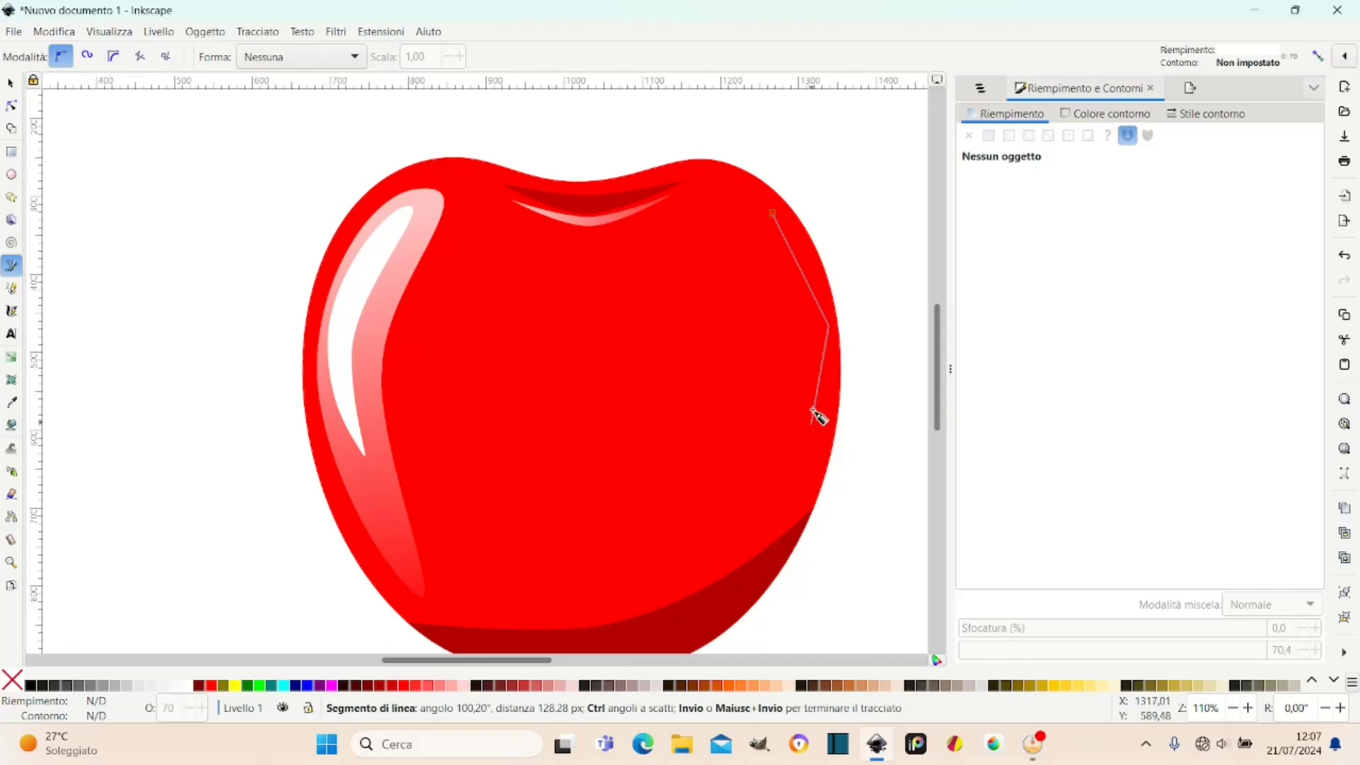
{"action": "left_click", "coordinate": [773, 214]}
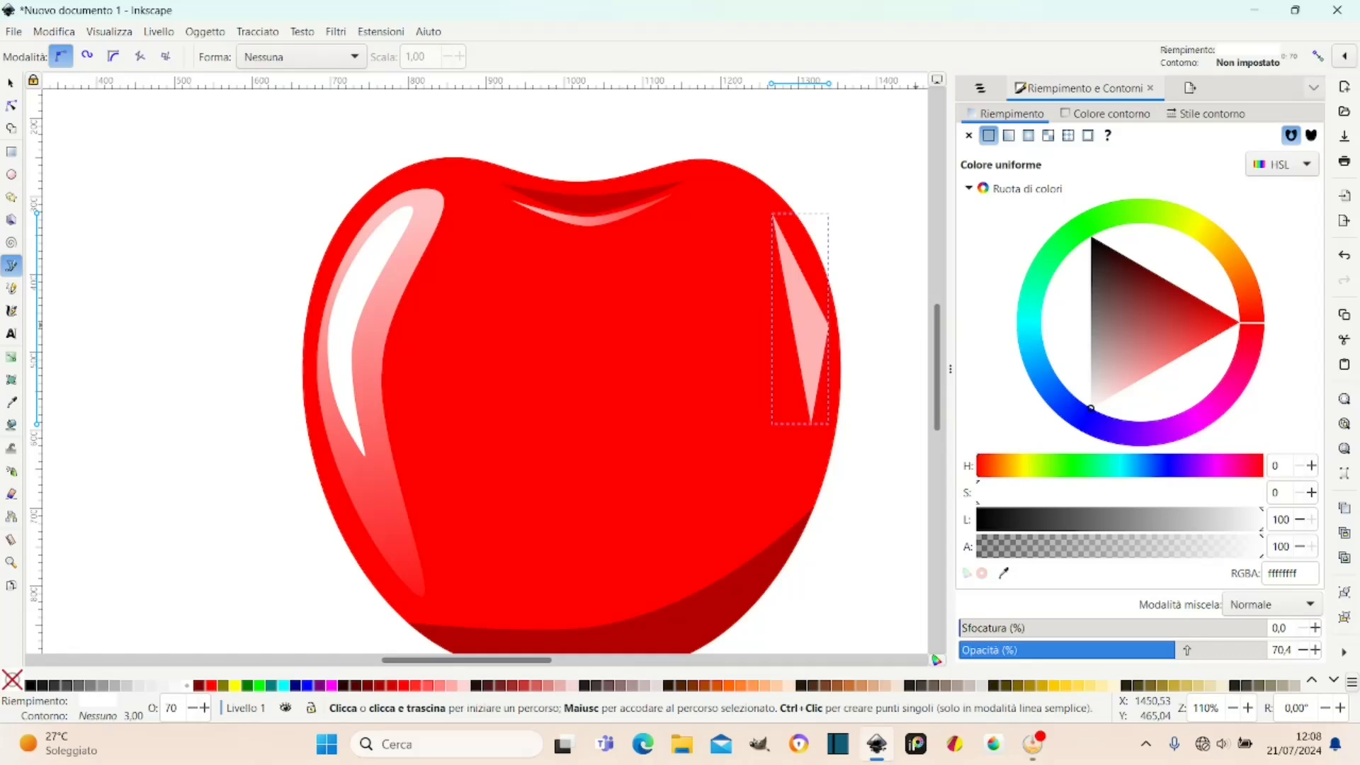
{"action": "left_click_drag", "start_coordinate": [1186, 650], "coordinate": [1273, 650]}
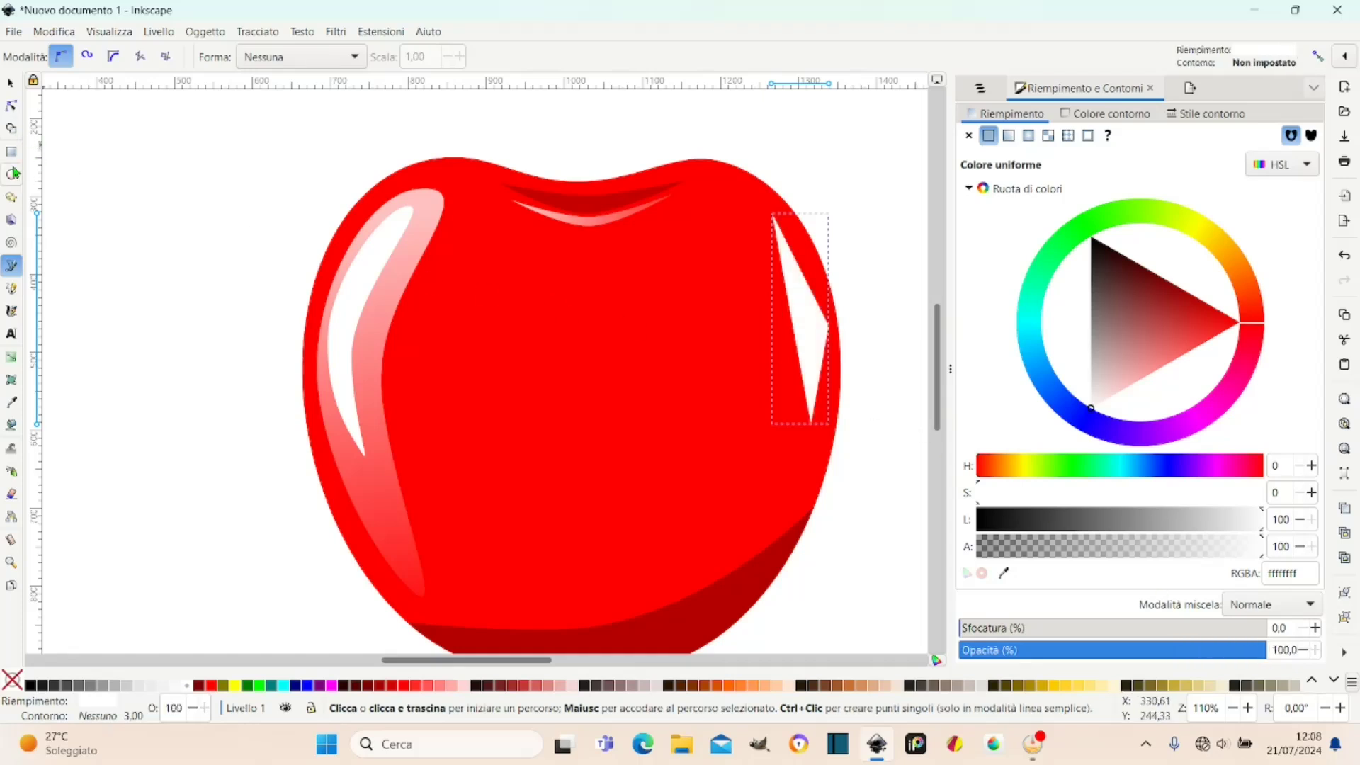
Curve the wedge's nodes into a thin sliver, about 75 by 288 px, hugging the right edge.
{"action": "left_click", "coordinate": [11, 105]}
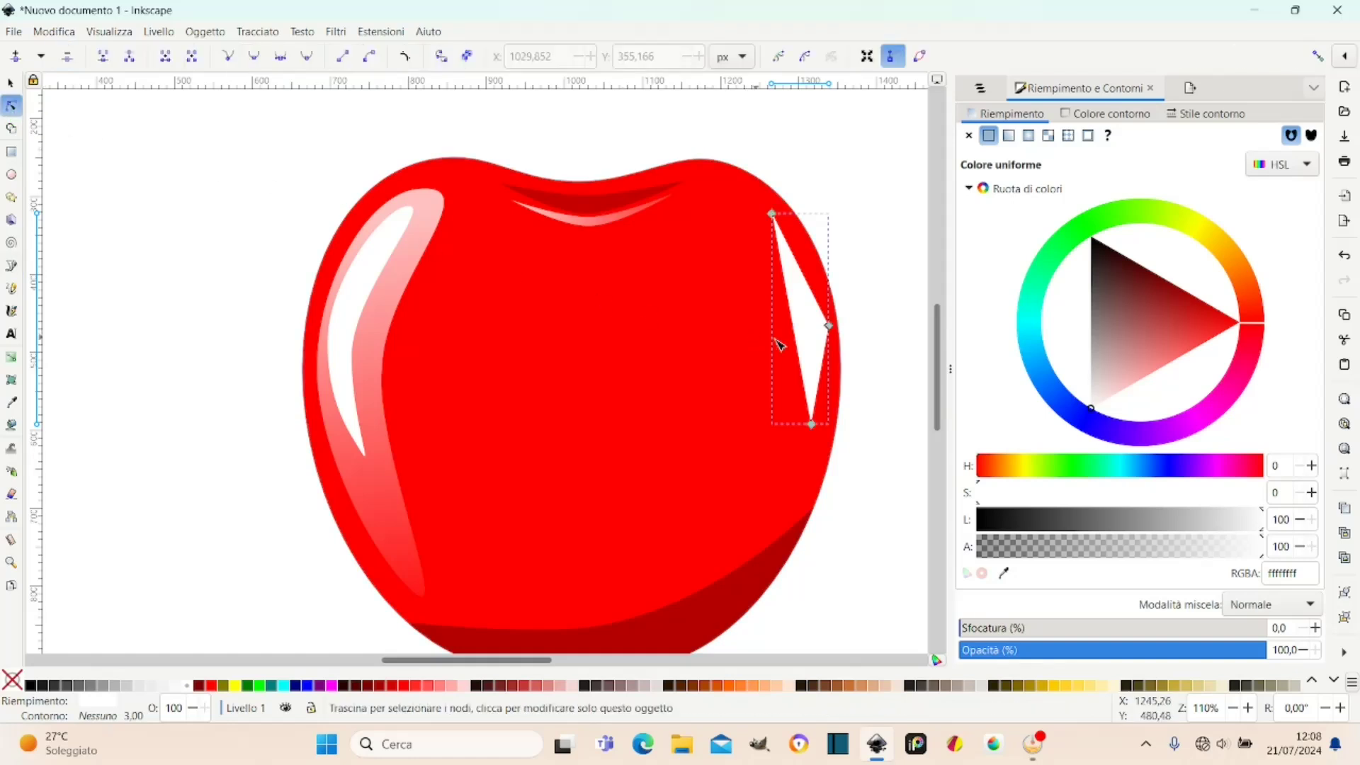
{"action": "left_click_drag", "start_coordinate": [800, 343], "coordinate": [823, 335]}
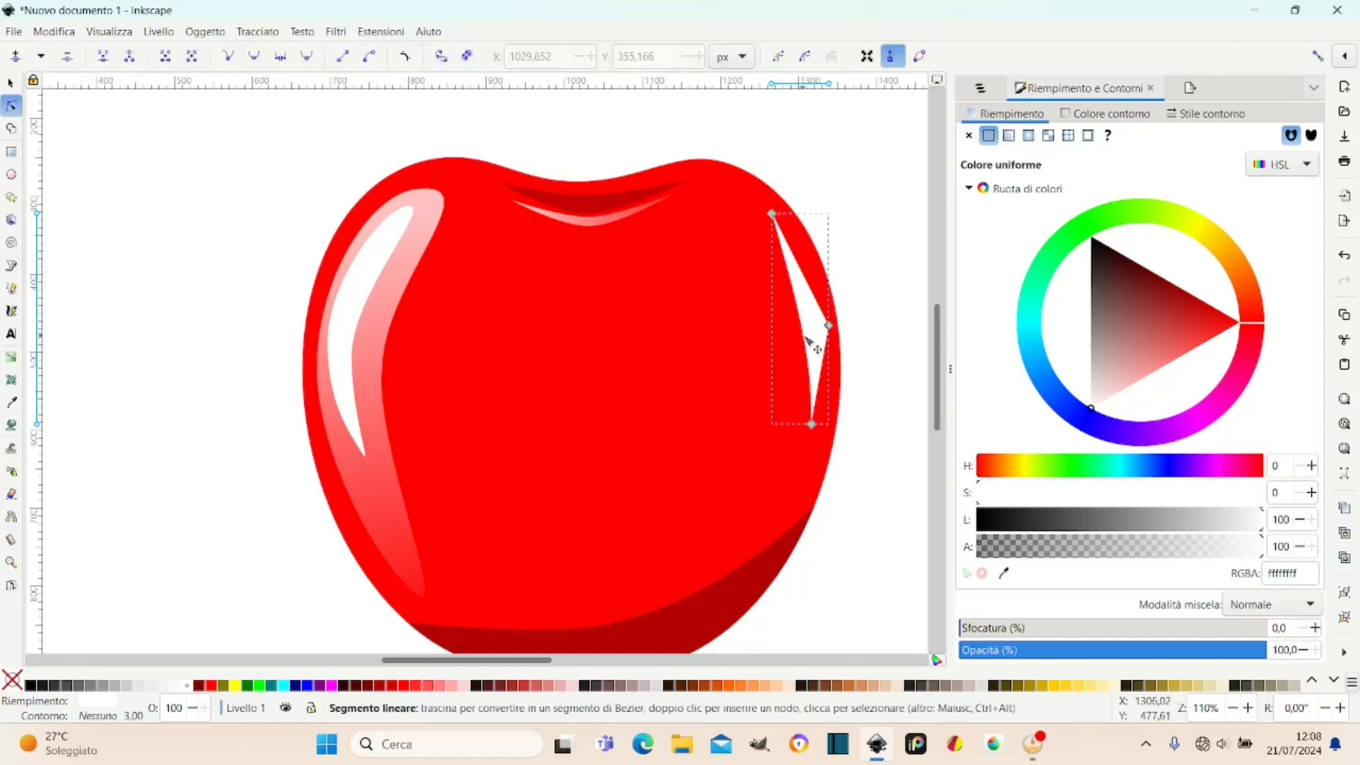
{"action": "left_click", "coordinate": [828, 328]}
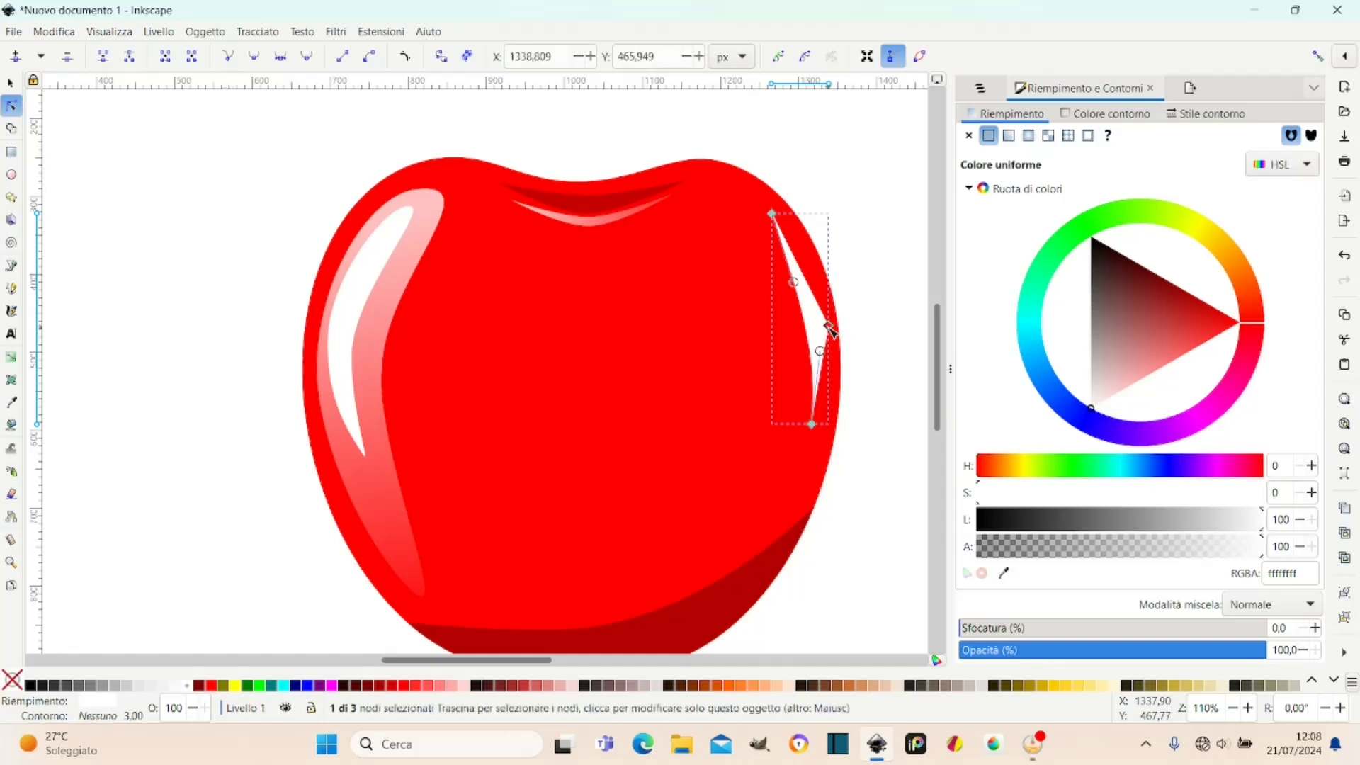
{"action": "left_click", "coordinate": [254, 57]}
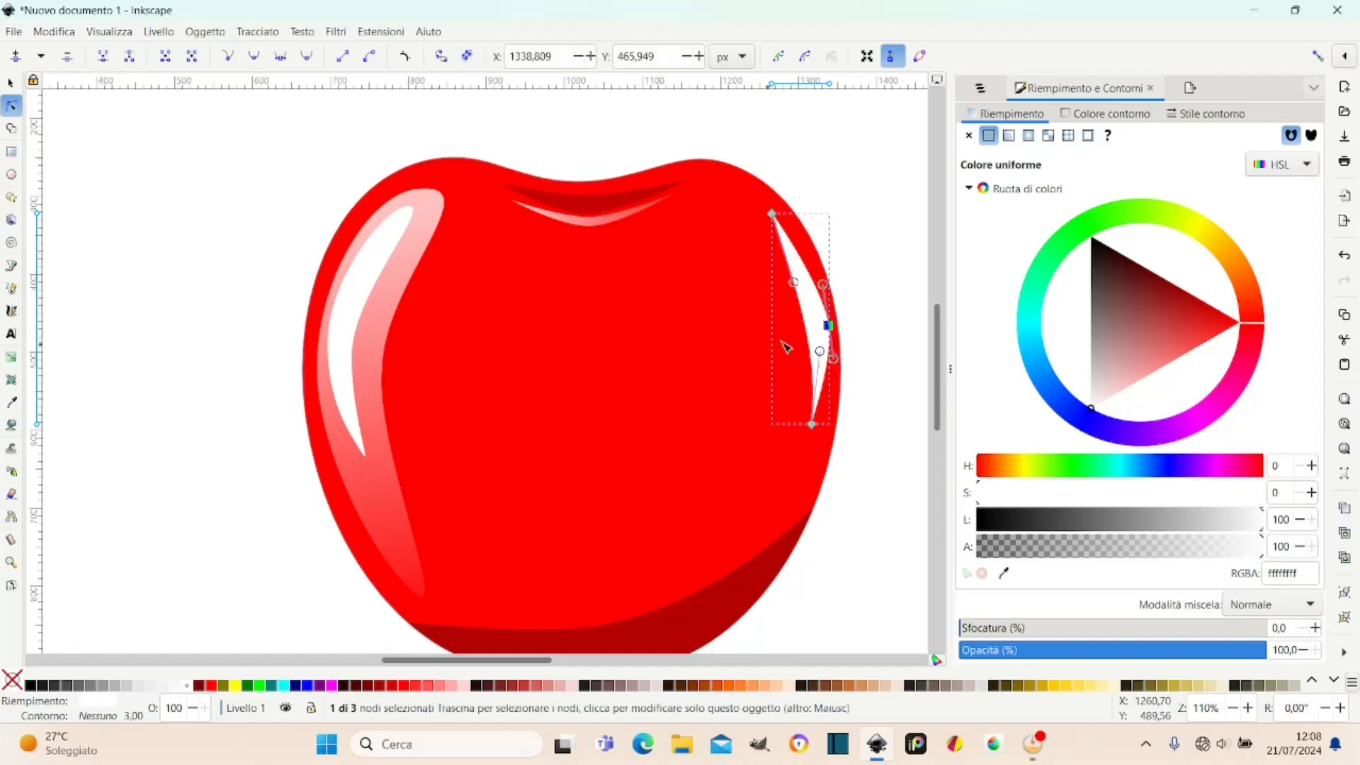
{"action": "left_click_drag", "start_coordinate": [833, 332], "coordinate": [834, 322]}
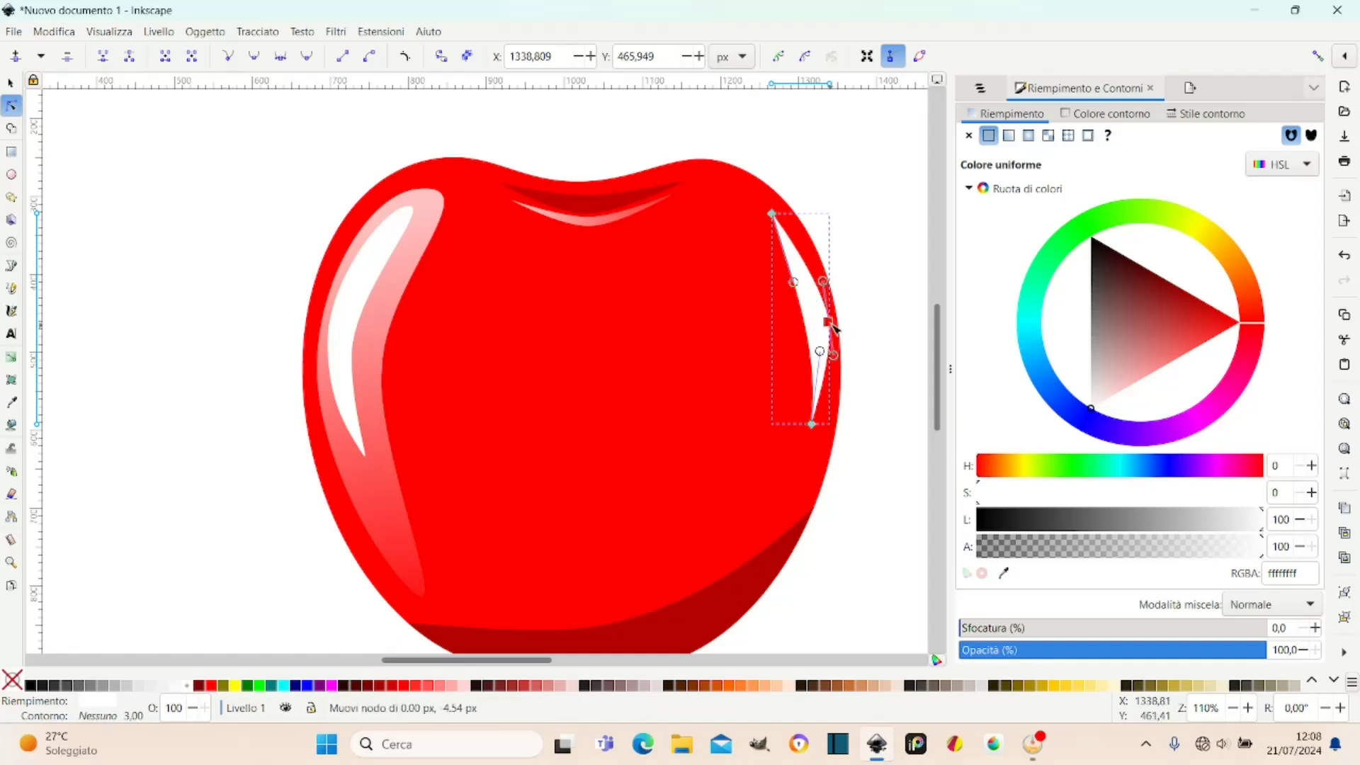
{"action": "left_click_drag", "start_coordinate": [793, 282], "coordinate": [823, 318]}
{"action": "left_click_drag", "start_coordinate": [816, 421], "coordinate": [817, 439]}
{"action": "left_click_drag", "start_coordinate": [828, 319], "coordinate": [833, 328]}
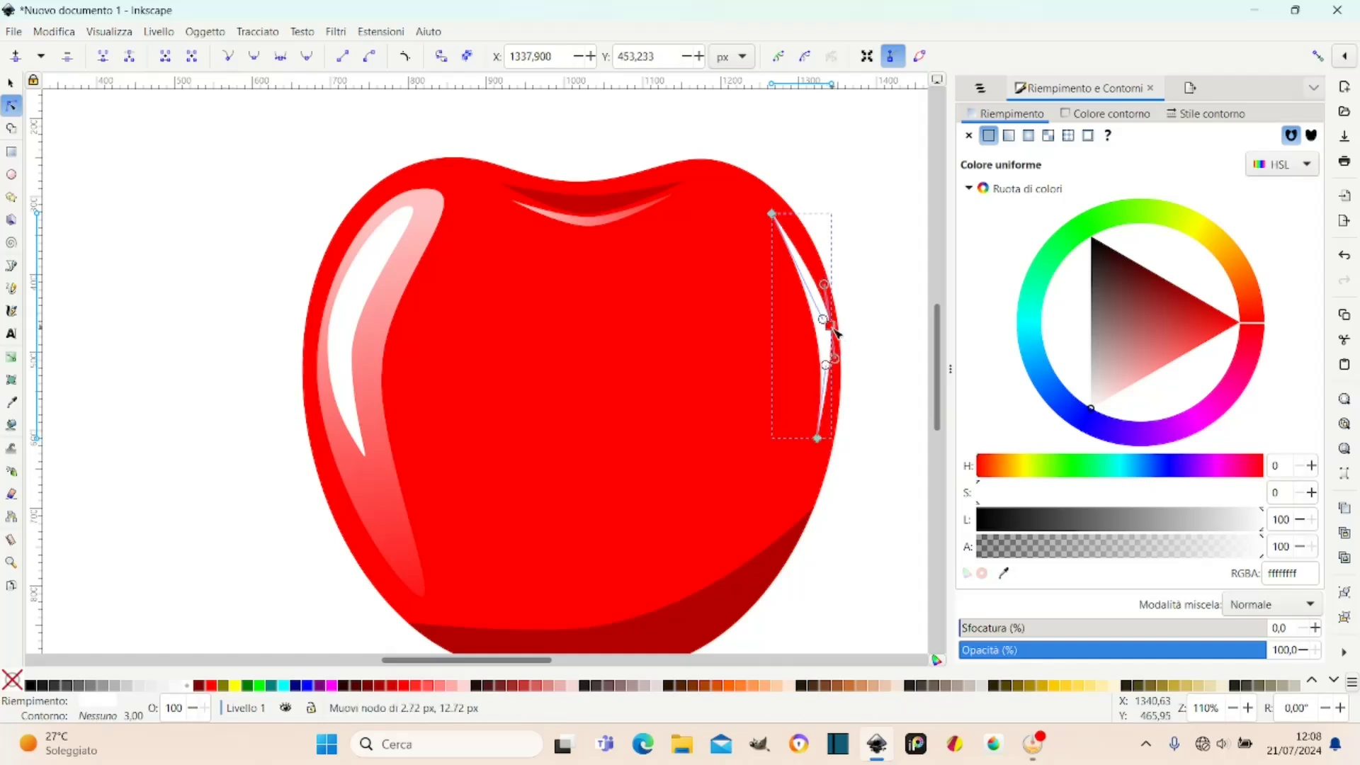
{"action": "left_click_drag", "start_coordinate": [837, 331], "coordinate": [827, 317]}
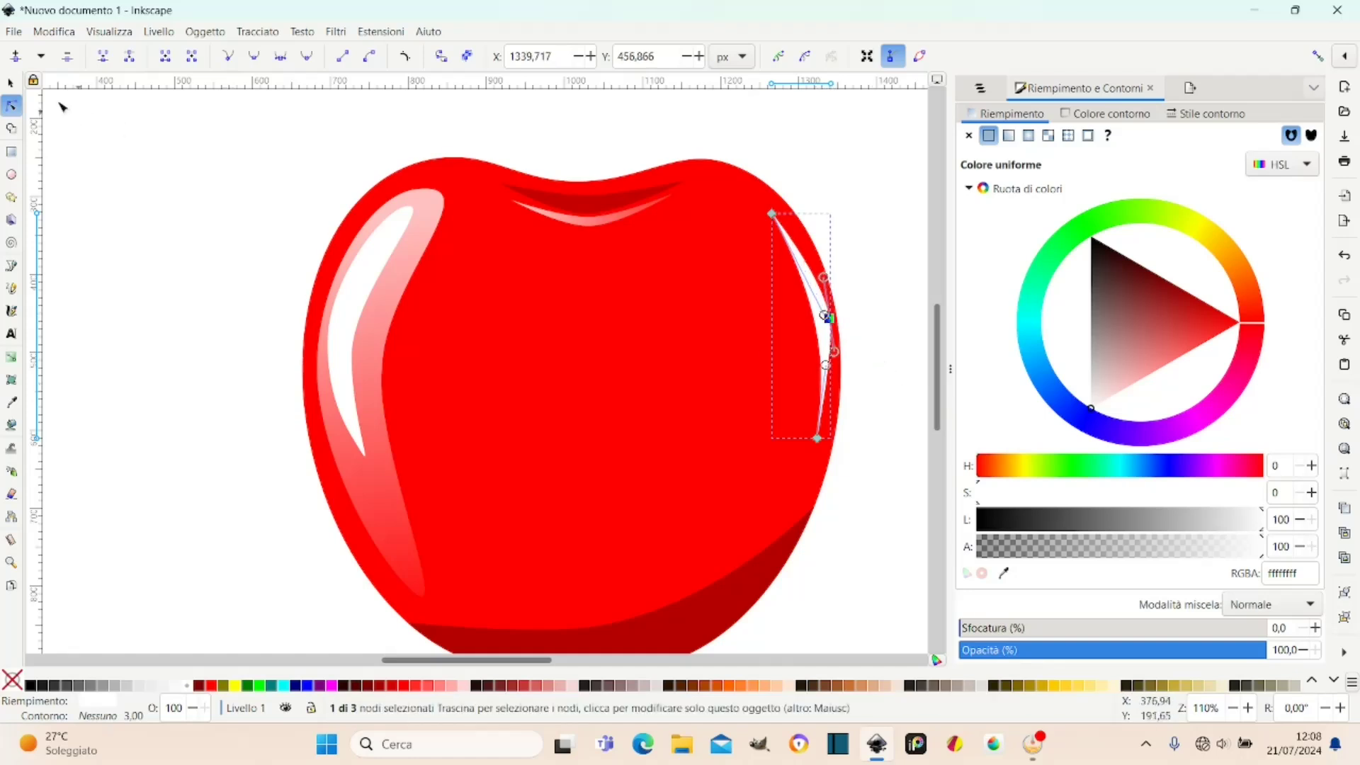
{"action": "left_click", "coordinate": [12, 85]}
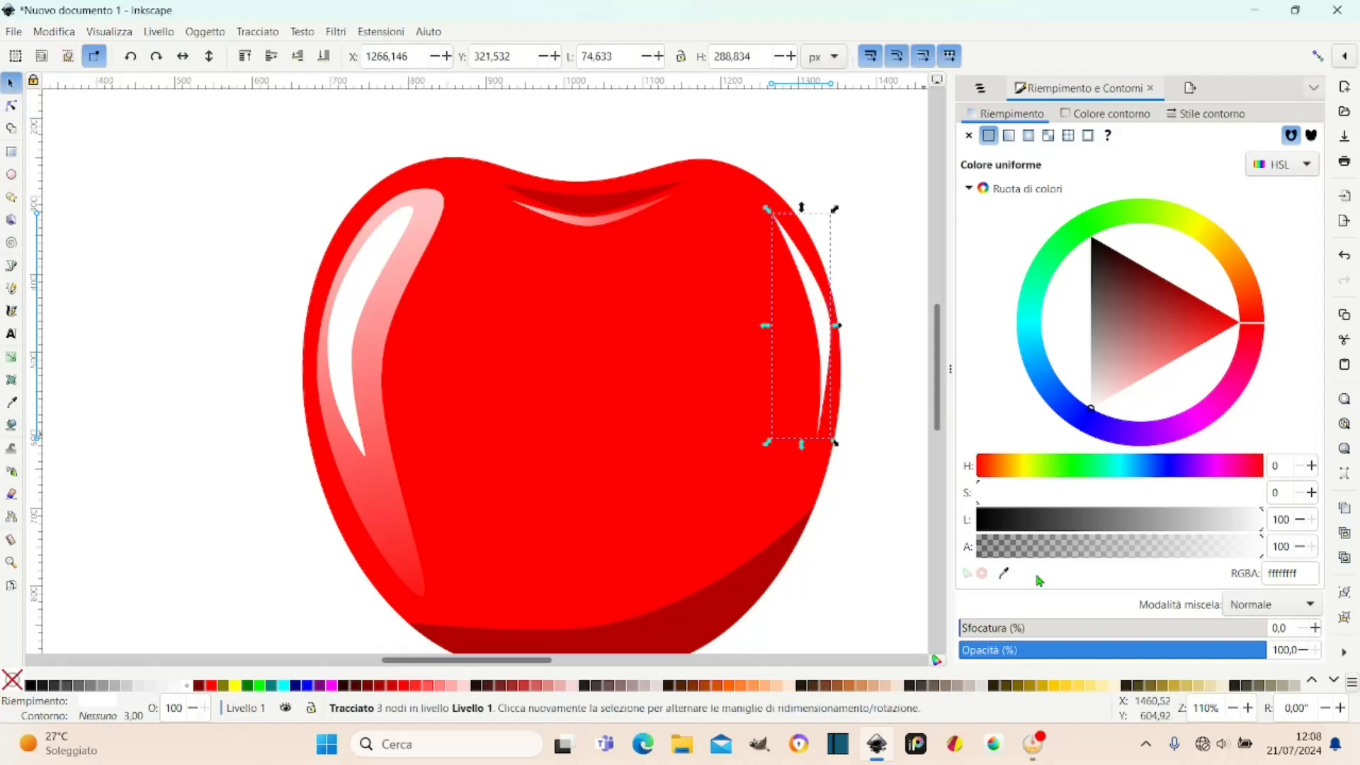
Lower the right-edge highlight's opacity to about 50 and deselect it.
{"action": "left_click", "coordinate": [1107, 648]}
{"action": "left_click", "coordinate": [1122, 647]}
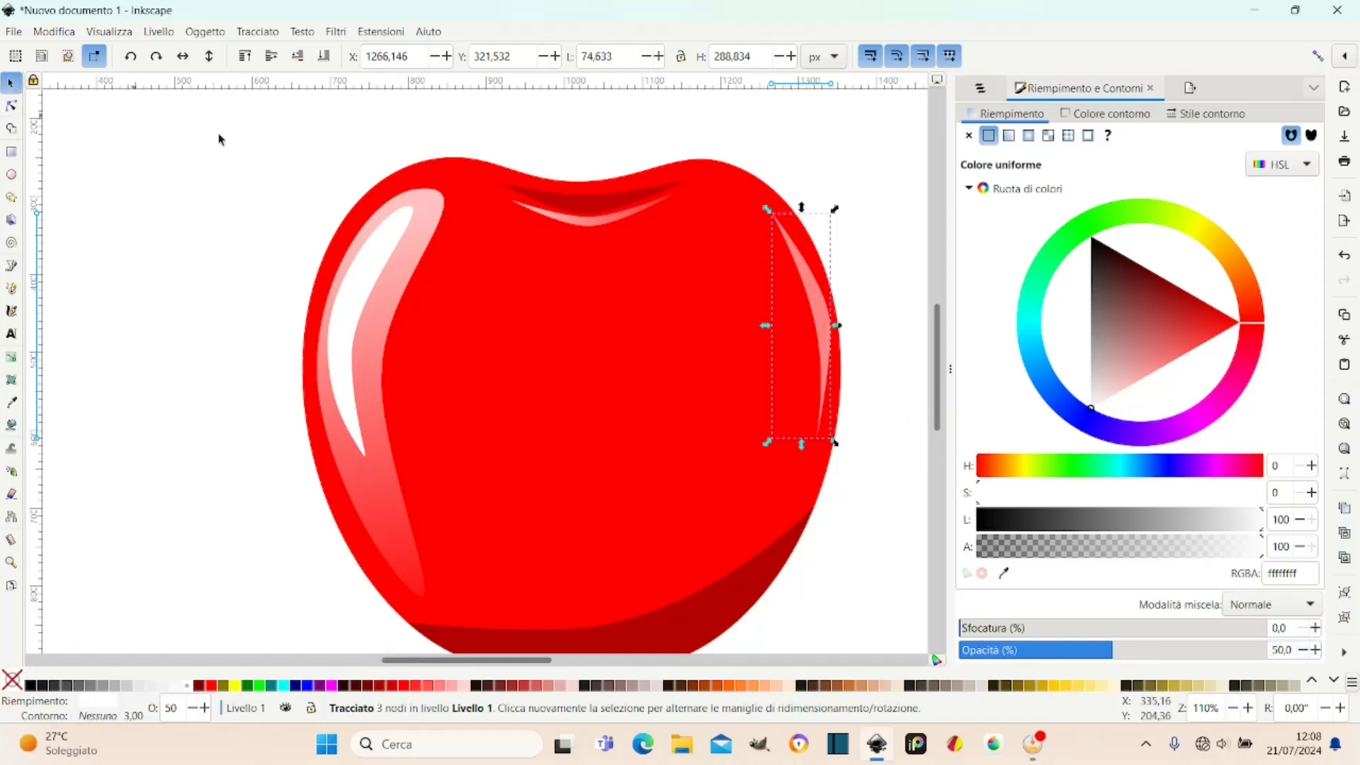
{"action": "left_click", "coordinate": [789, 169]}
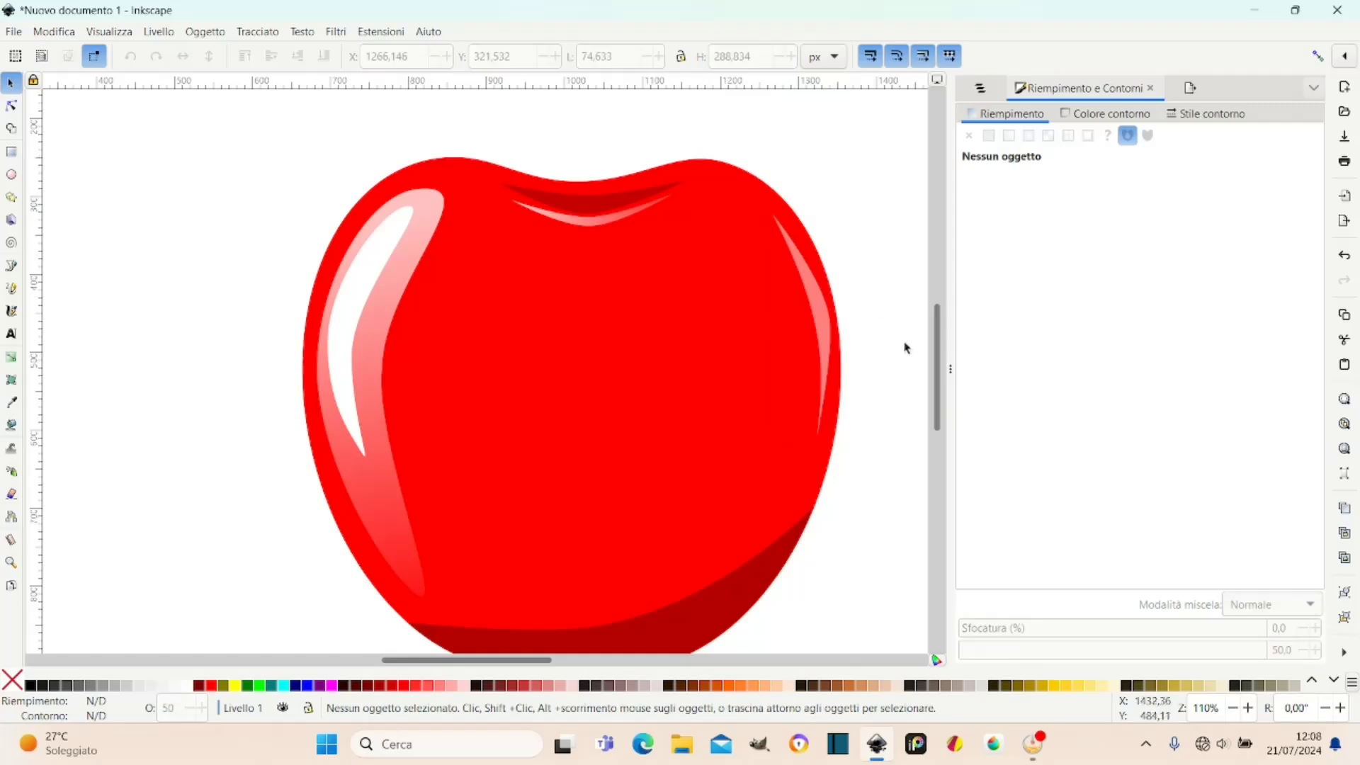
Zoom out to show the whole apple and pick the Bezier pen.
{"action": "left_click_drag", "start_coordinate": [939, 365], "coordinate": [938, 379]}
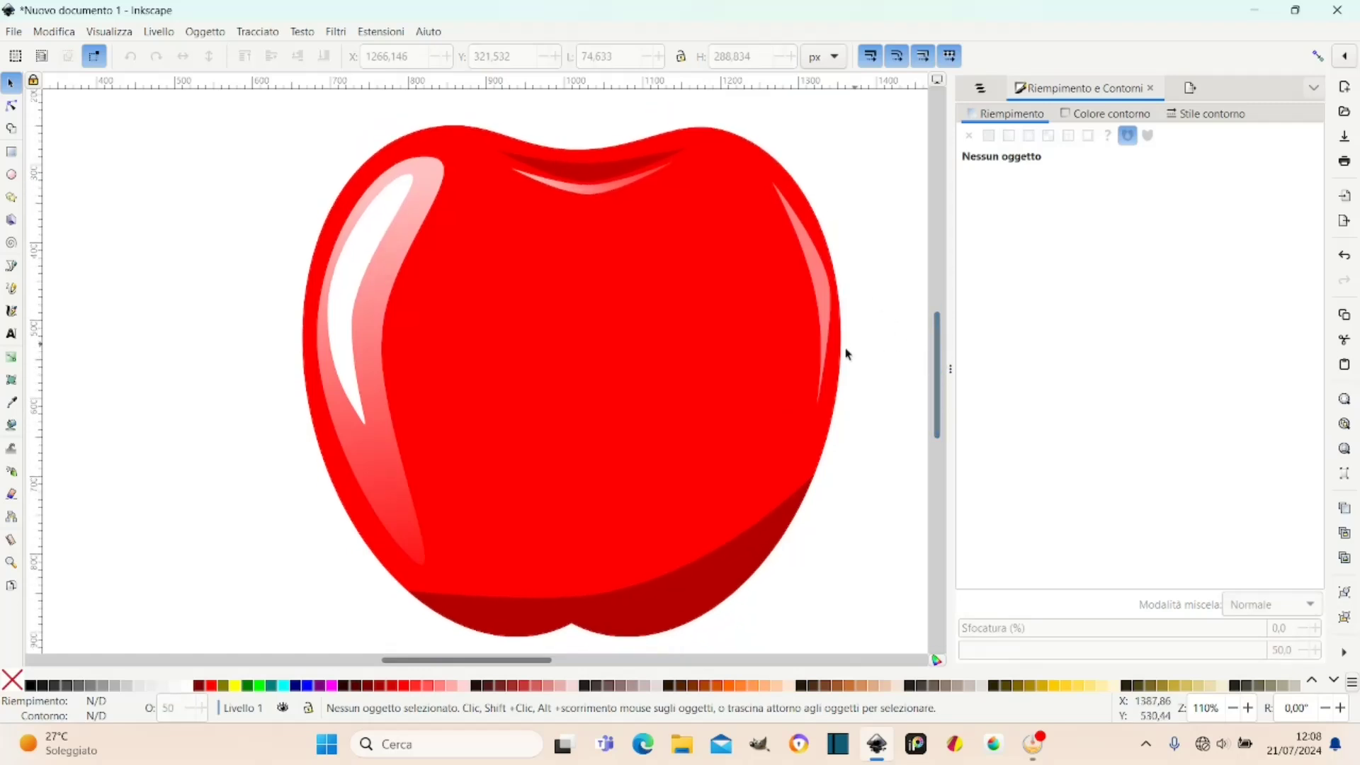
{"action": "scroll", "coordinate": [676, 363], "scroll_direction": "down", "scroll_amount": 1, "text": "ctrl"}
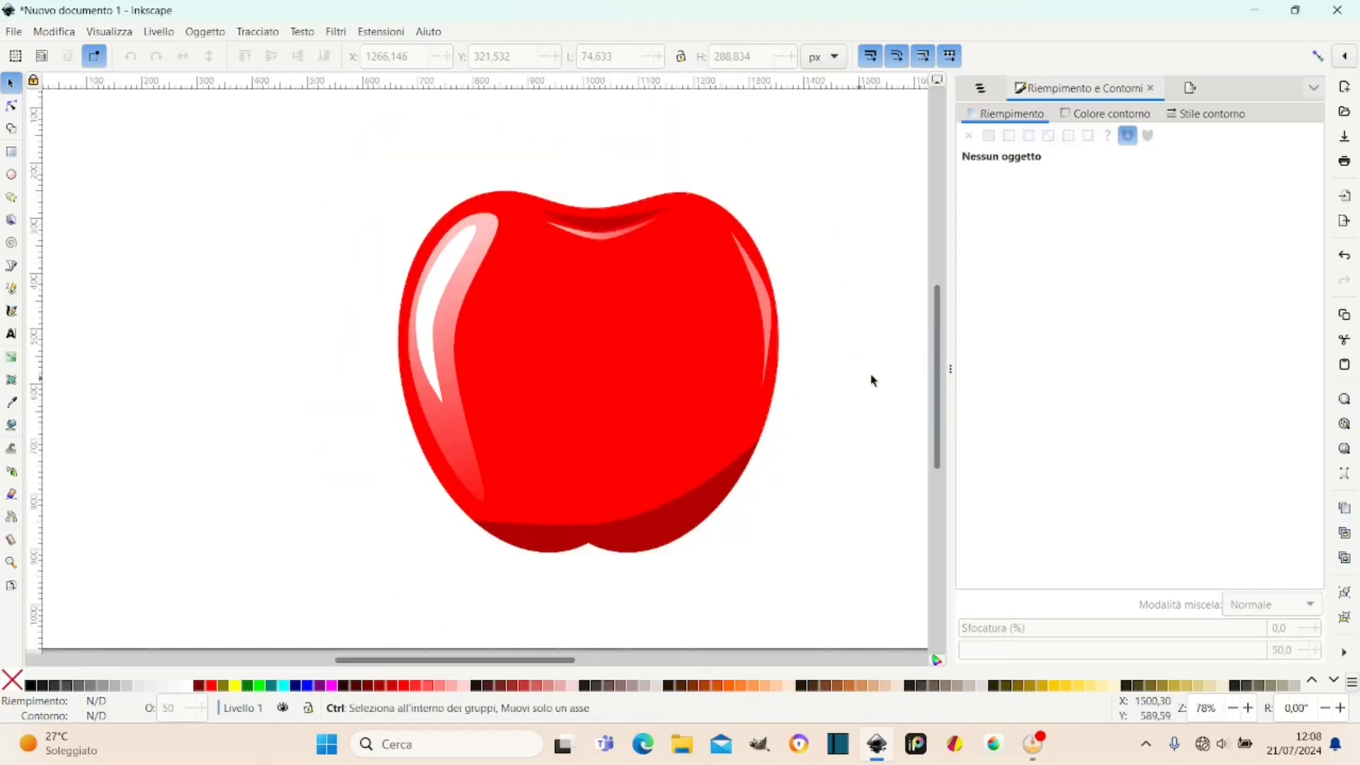
{"action": "left_click_drag", "start_coordinate": [935, 394], "coordinate": [928, 369]}
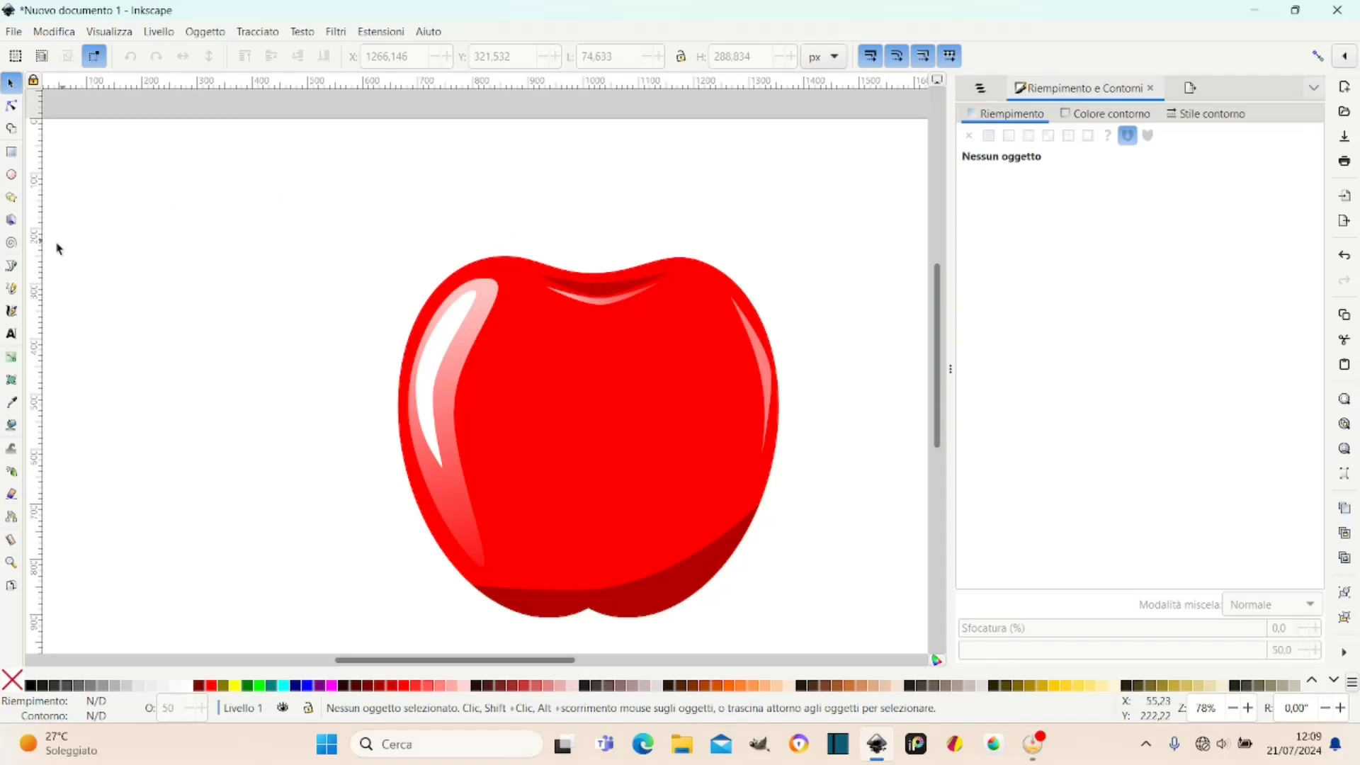
{"action": "left_click", "coordinate": [11, 267]}
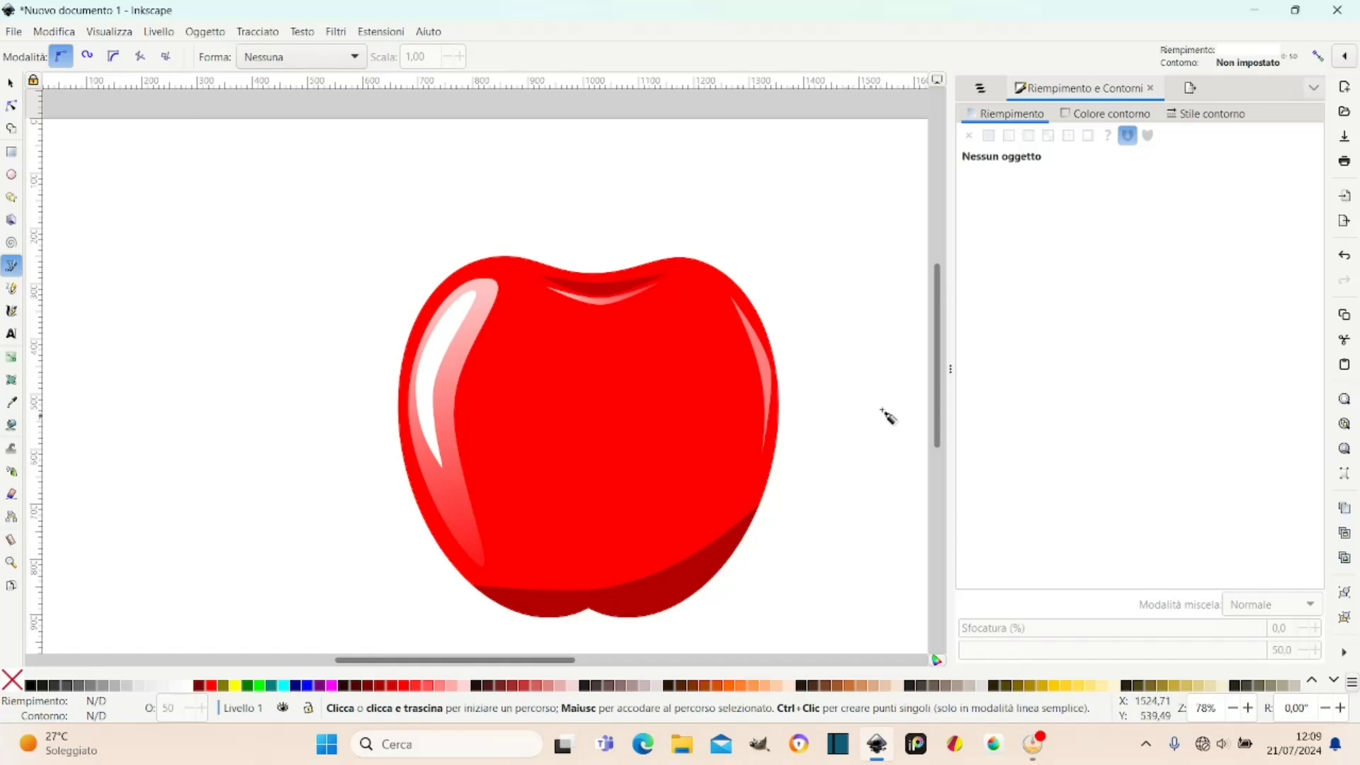
{"action": "scroll", "coordinate": [940, 380], "scroll_direction": "up", "scroll_amount": 1}
Choose the brown palette swatch as the fill colour for the stem.
{"action": "left_click_drag", "start_coordinate": [940, 380], "coordinate": [942, 386]}
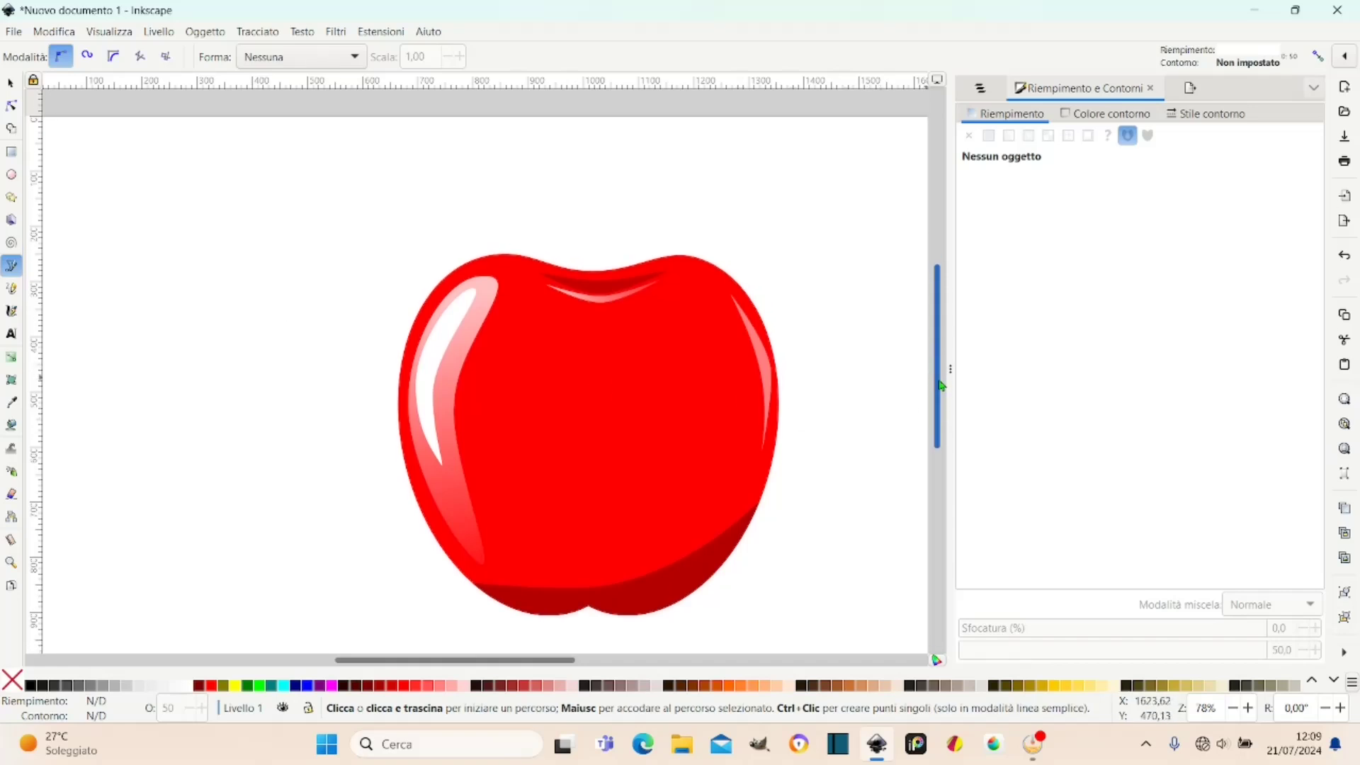
{"action": "left_click", "coordinate": [710, 687]}
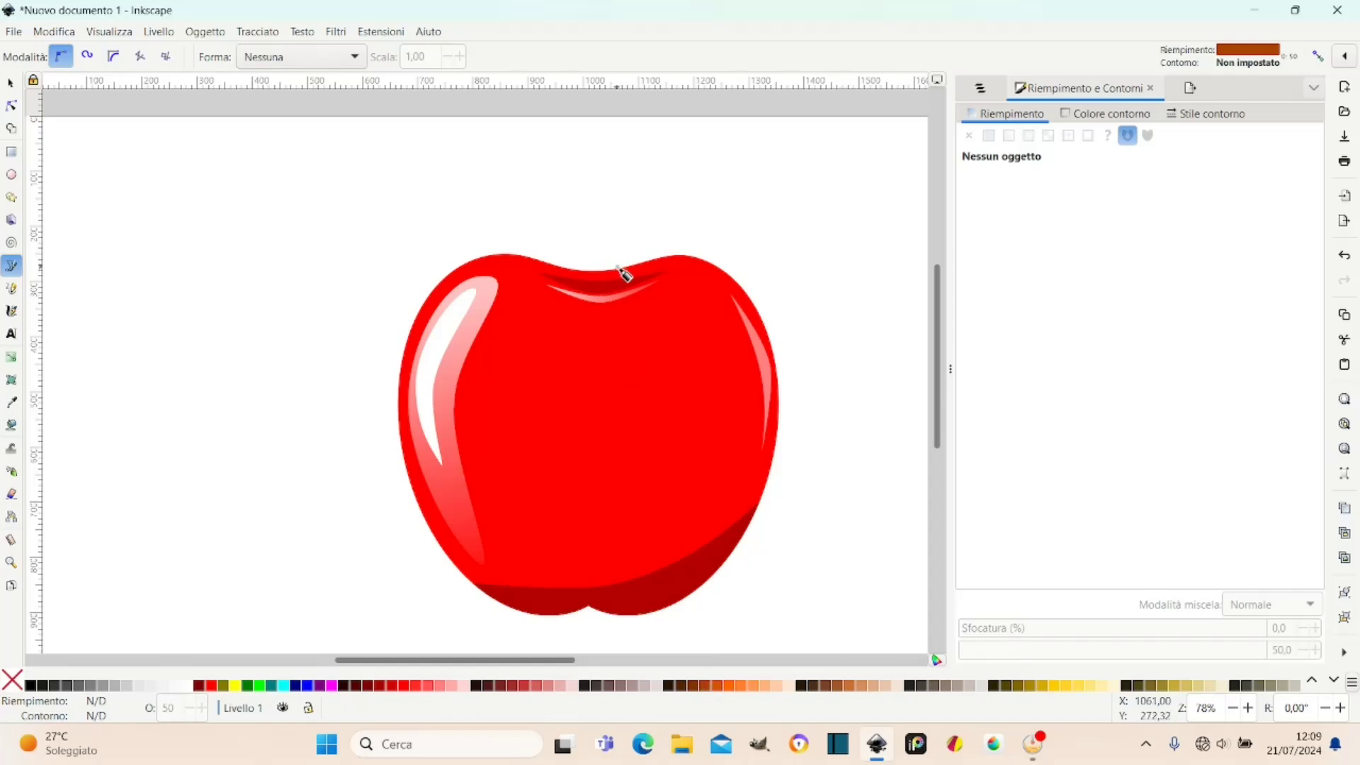
{"action": "scroll", "coordinate": [623, 272], "scroll_direction": "up", "scroll_amount": 1, "text": "ctrl"}
{"action": "scroll", "coordinate": [623, 272], "scroll_direction": "up", "scroll_amount": 1, "text": "ctrl"}
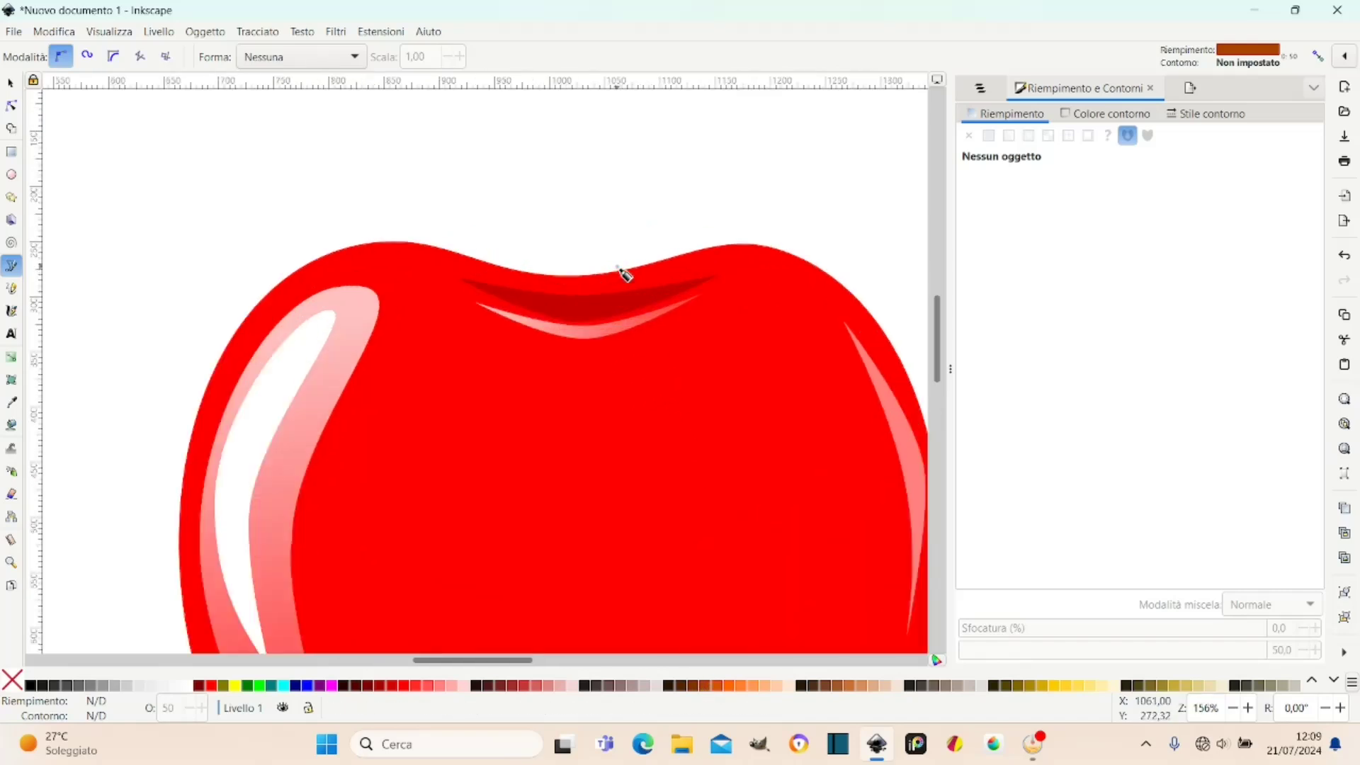
{"action": "scroll", "coordinate": [692, 298], "scroll_direction": "down", "scroll_amount": 2}
{"action": "scroll", "coordinate": [701, 297], "scroll_direction": "down", "scroll_amount": 1, "text": "ctrl"}
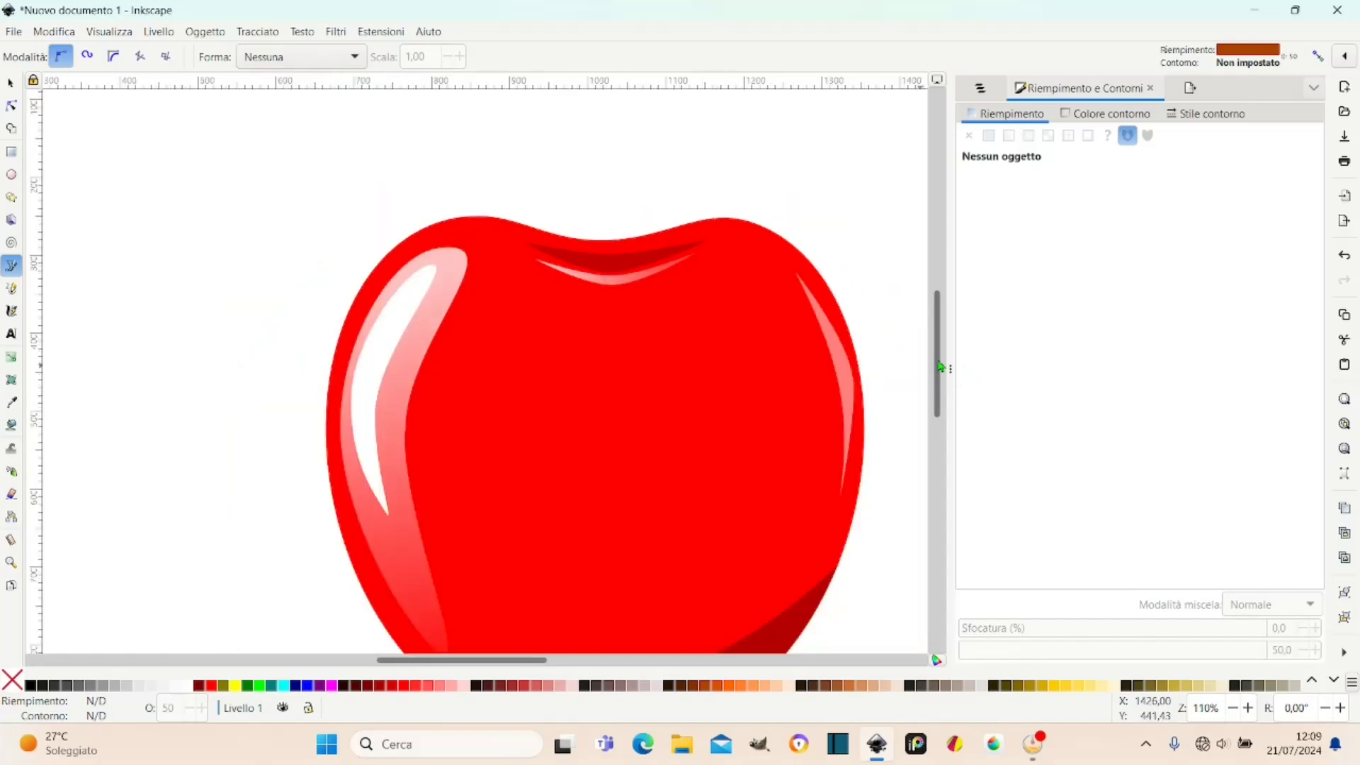
{"action": "left_click_drag", "start_coordinate": [939, 364], "coordinate": [937, 334]}
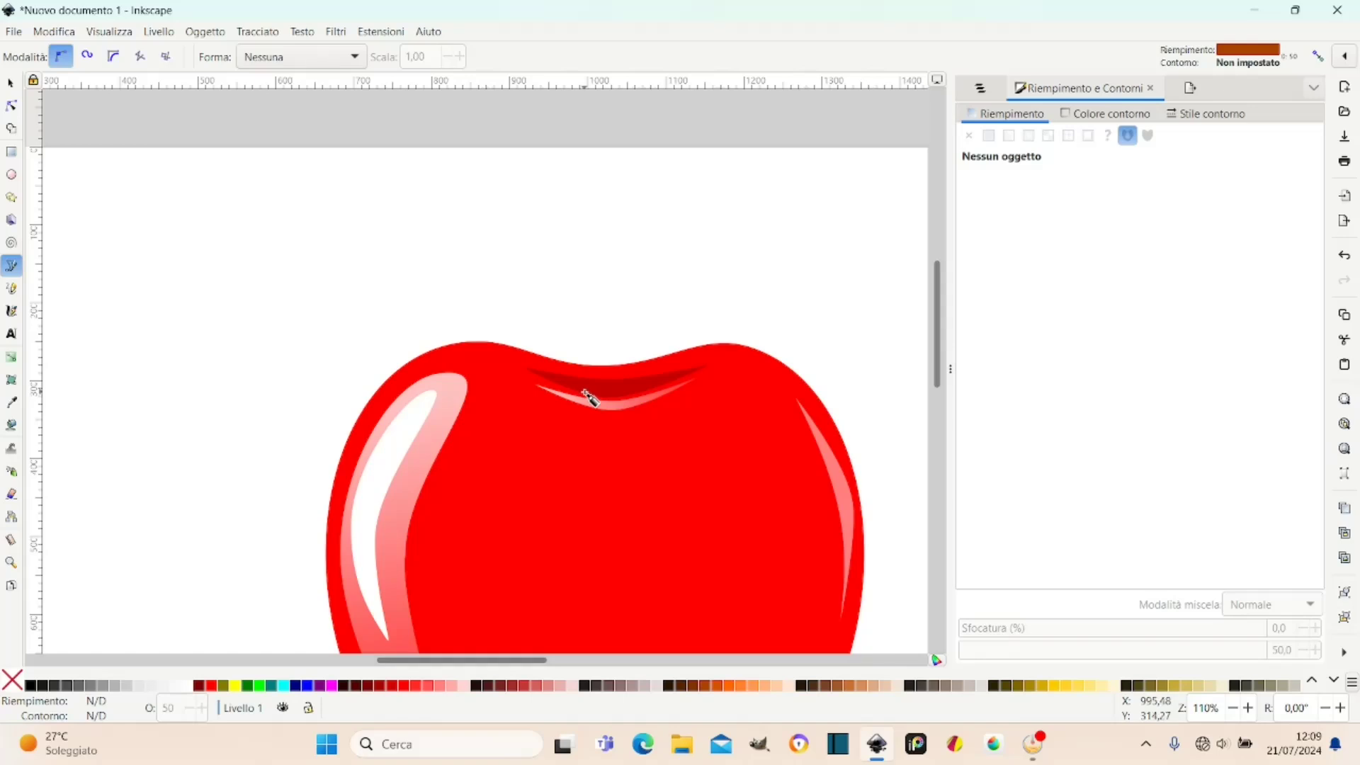
Draw a closed brown stem from the crease upward, make it fully opaque, and shift it right.
{"action": "left_click", "coordinate": [585, 392]}
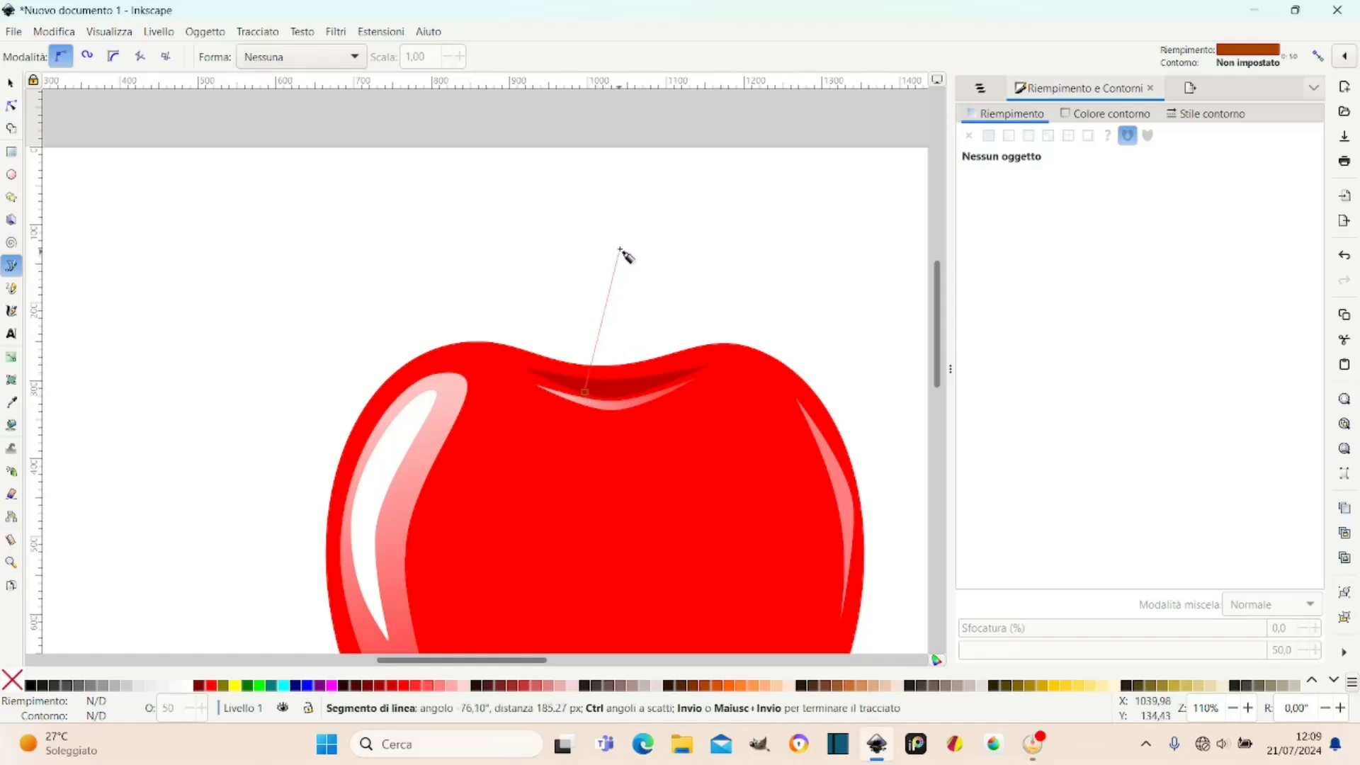
{"action": "left_click", "coordinate": [625, 182]}
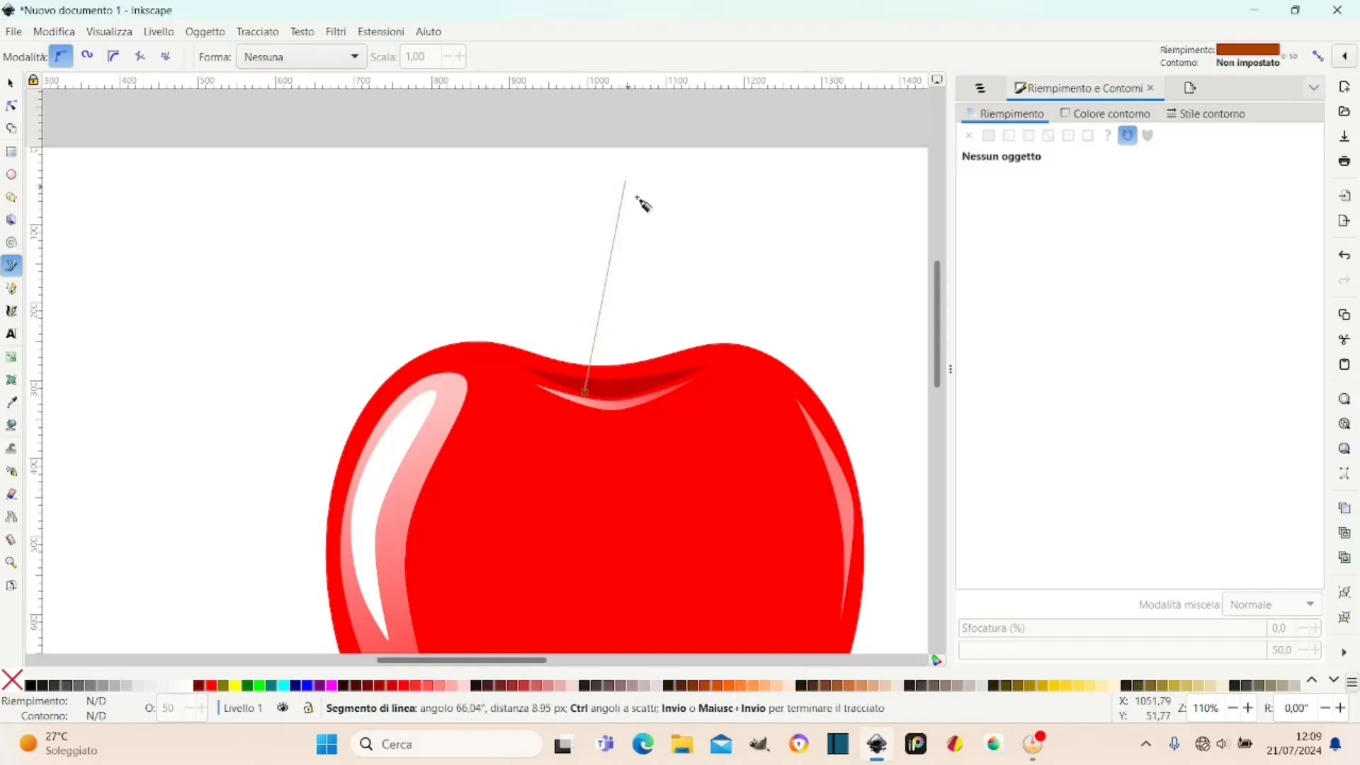
{"action": "left_click", "coordinate": [665, 226]}
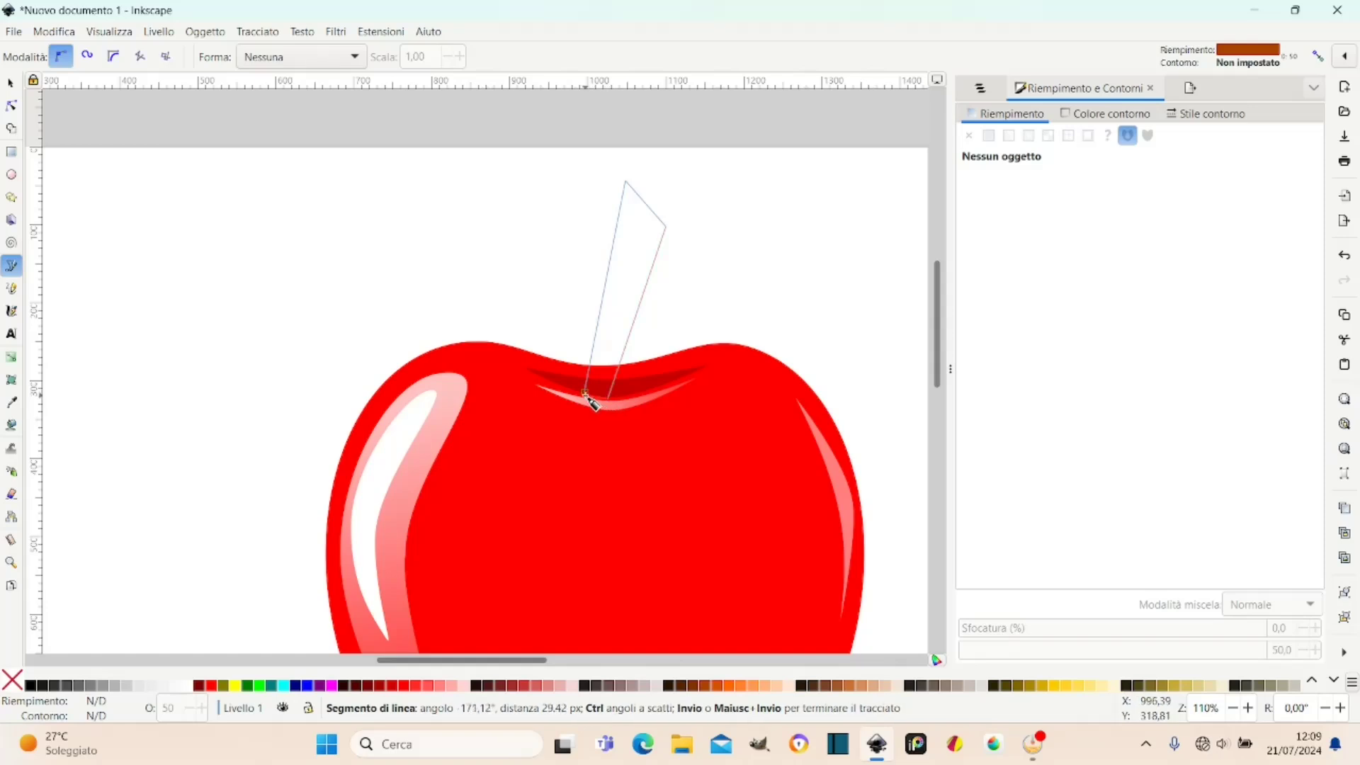
{"action": "left_click", "coordinate": [585, 392]}
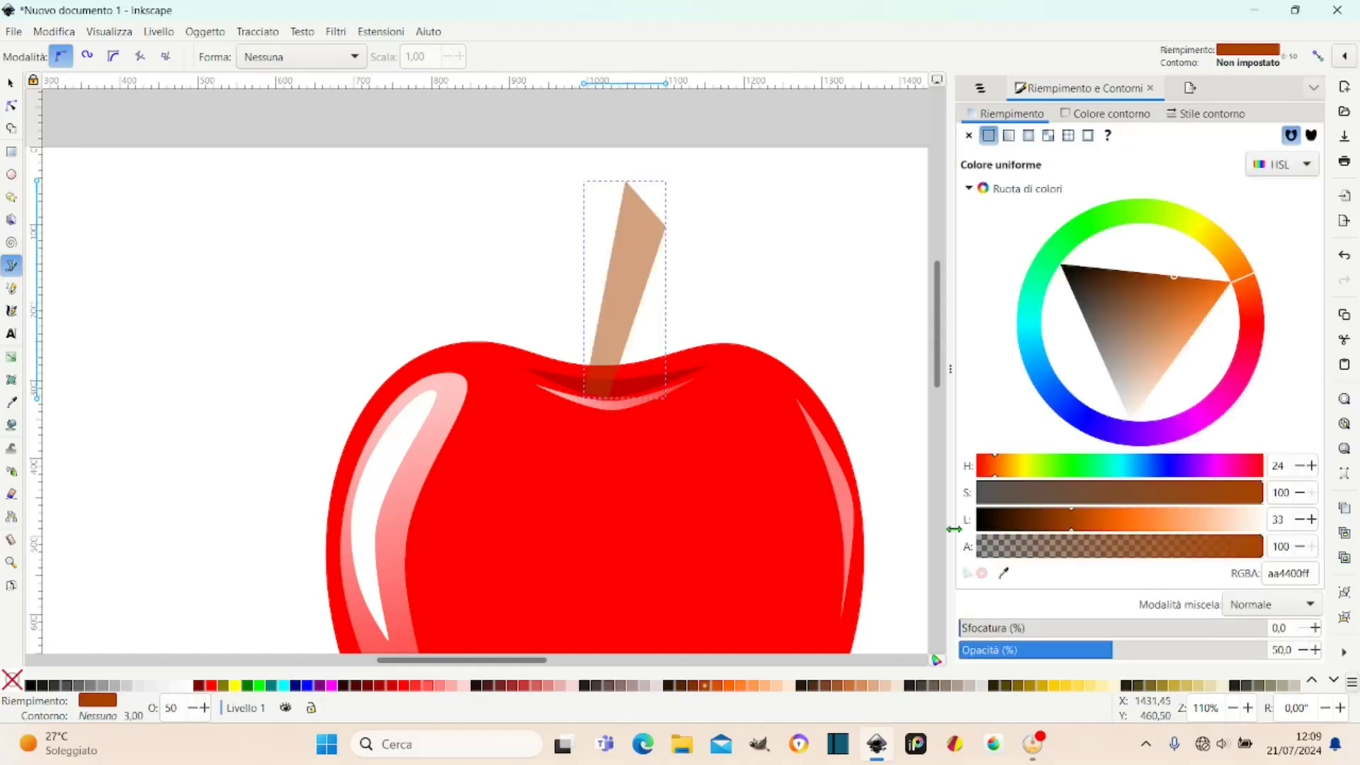
{"action": "left_click_drag", "start_coordinate": [1119, 649], "coordinate": [1285, 650]}
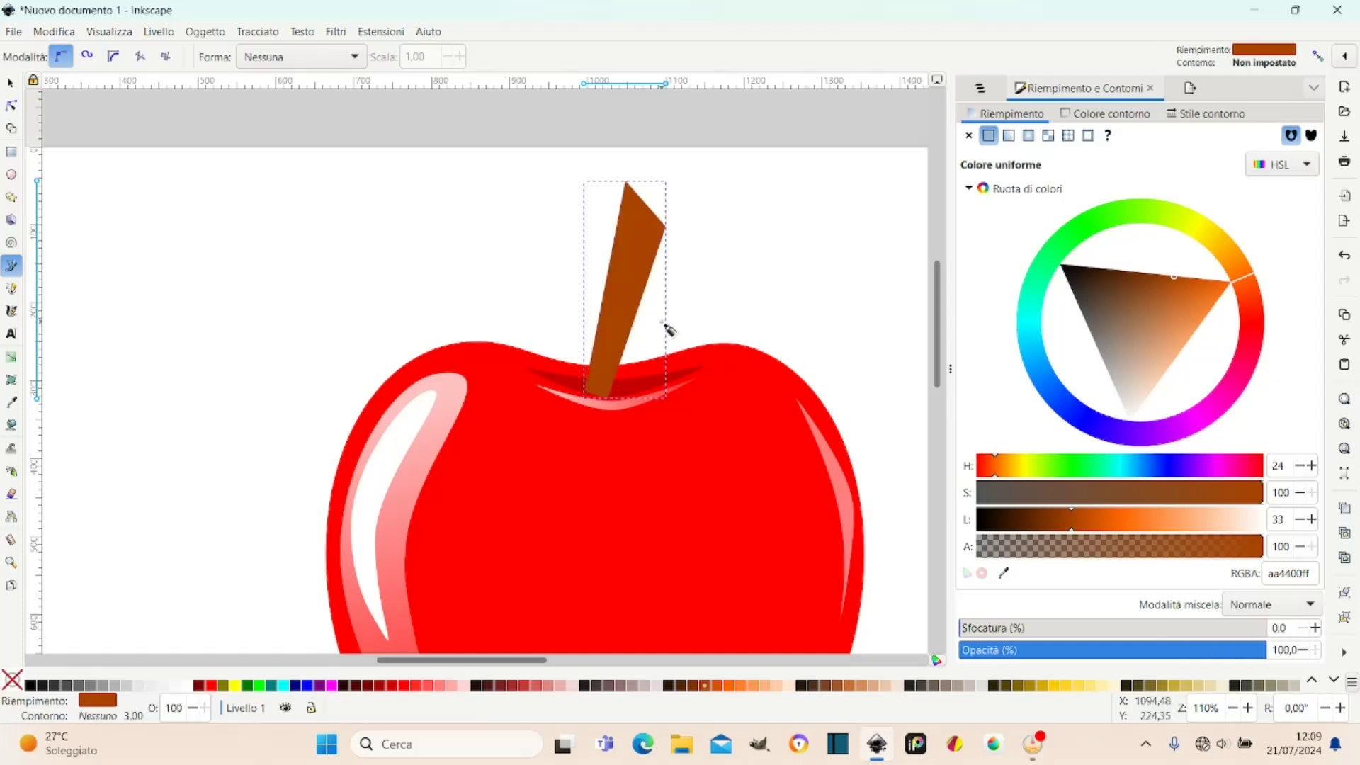
{"action": "scroll", "coordinate": [668, 324], "scroll_direction": "up", "scroll_amount": 1, "text": "ctrl"}
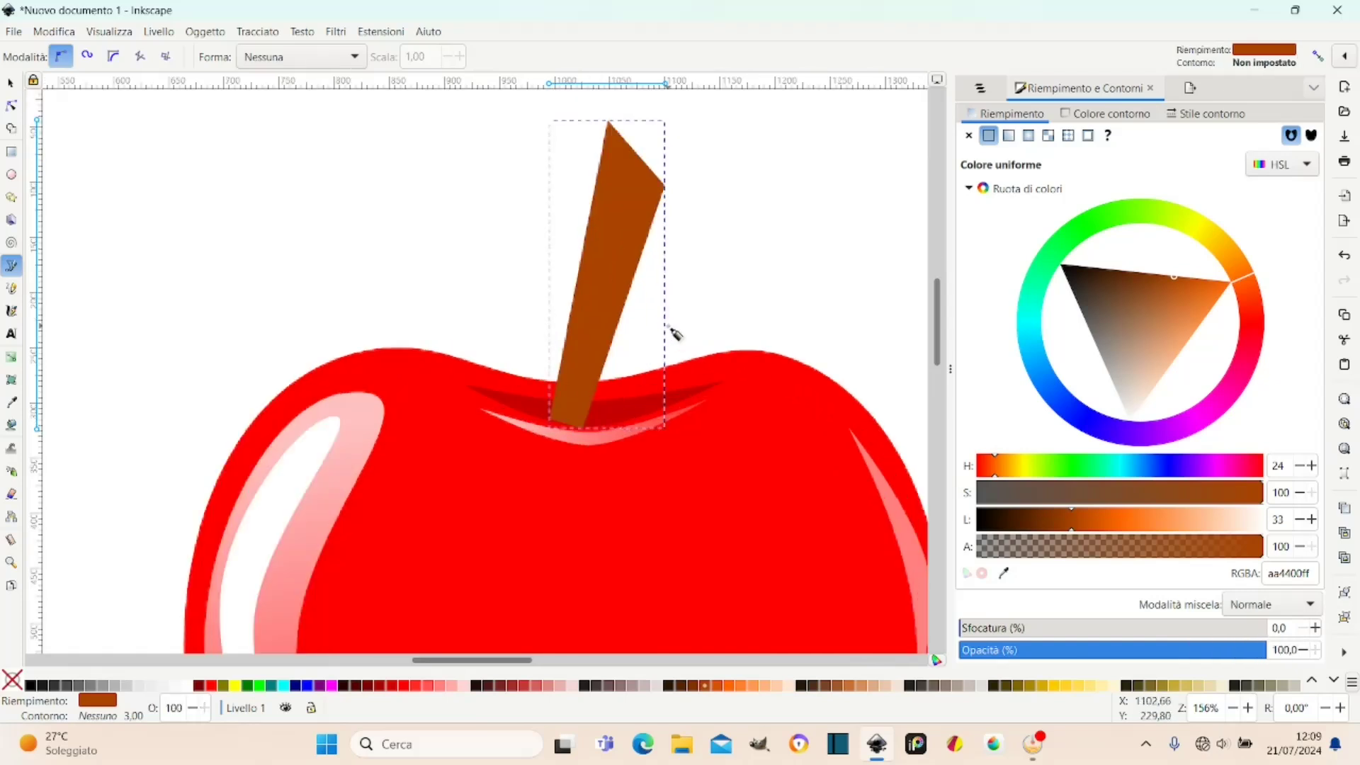
{"action": "left_click", "coordinate": [12, 90]}
{"action": "left_click_drag", "start_coordinate": [609, 302], "coordinate": [632, 292]}
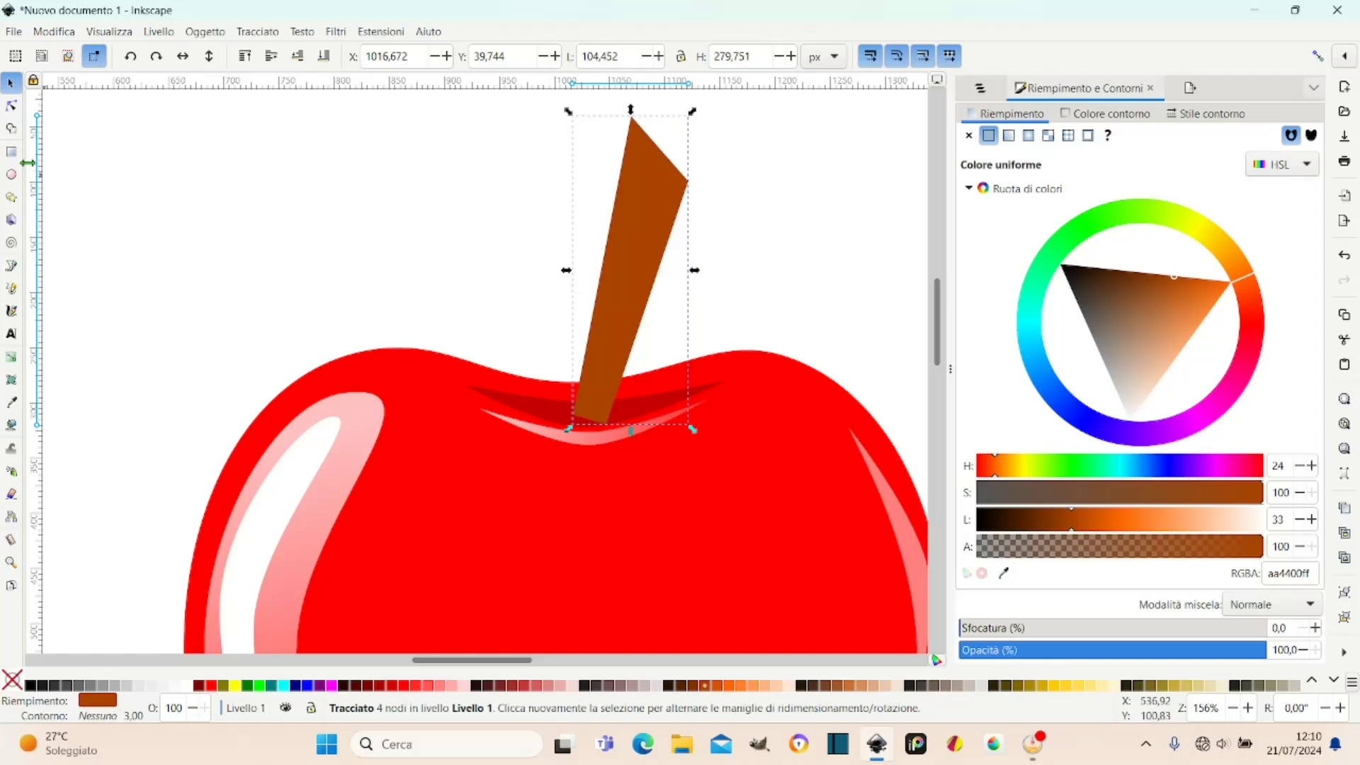
Pull the stem's bottom-left node down and curve its bottom edge into the crease.
{"action": "left_click", "coordinate": [12, 108]}
{"action": "scroll", "coordinate": [612, 463], "scroll_direction": "up", "scroll_amount": 1, "text": "ctrl"}
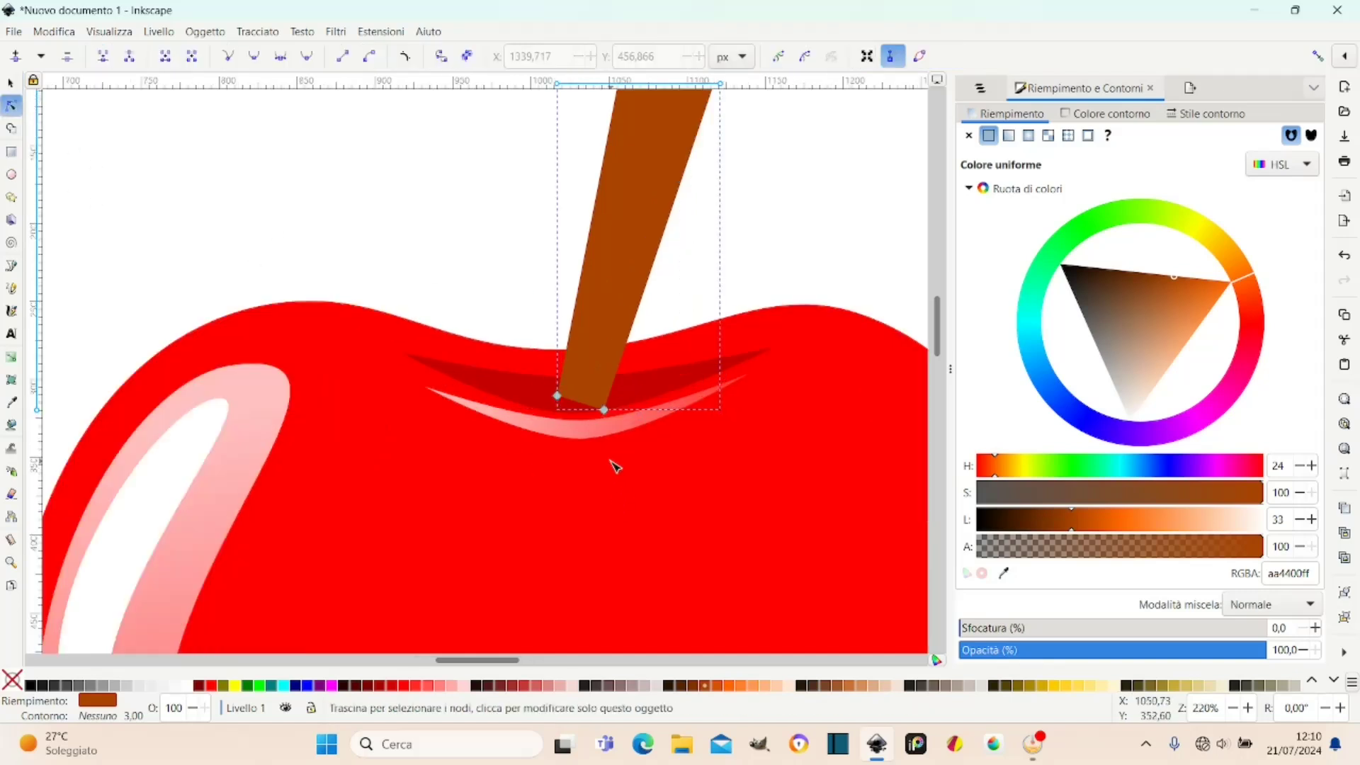
{"action": "scroll", "coordinate": [615, 464], "scroll_direction": "up", "scroll_amount": 1, "text": "ctrl"}
{"action": "scroll", "coordinate": [600, 457], "scroll_direction": "up", "scroll_amount": 2, "text": "ctrl"}
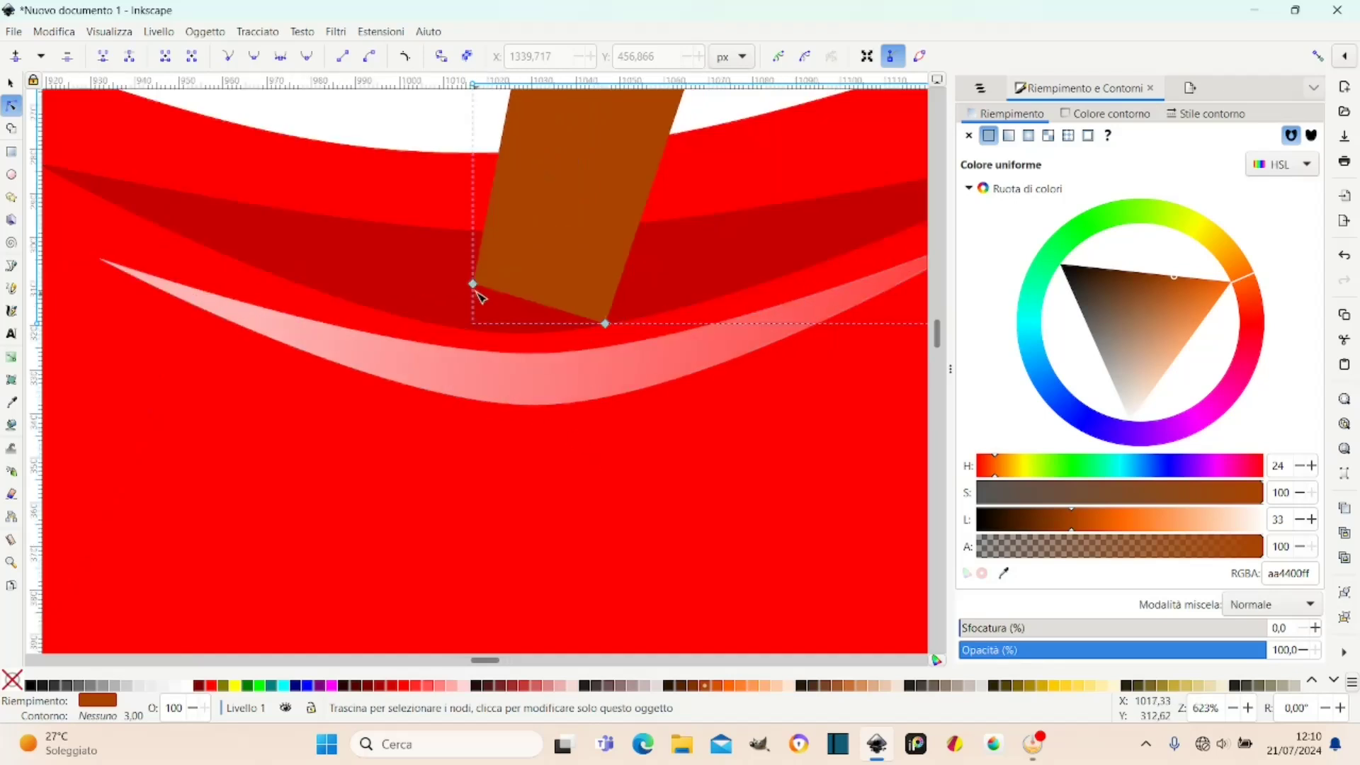
{"action": "left_click_drag", "start_coordinate": [472, 285], "coordinate": [450, 324]}
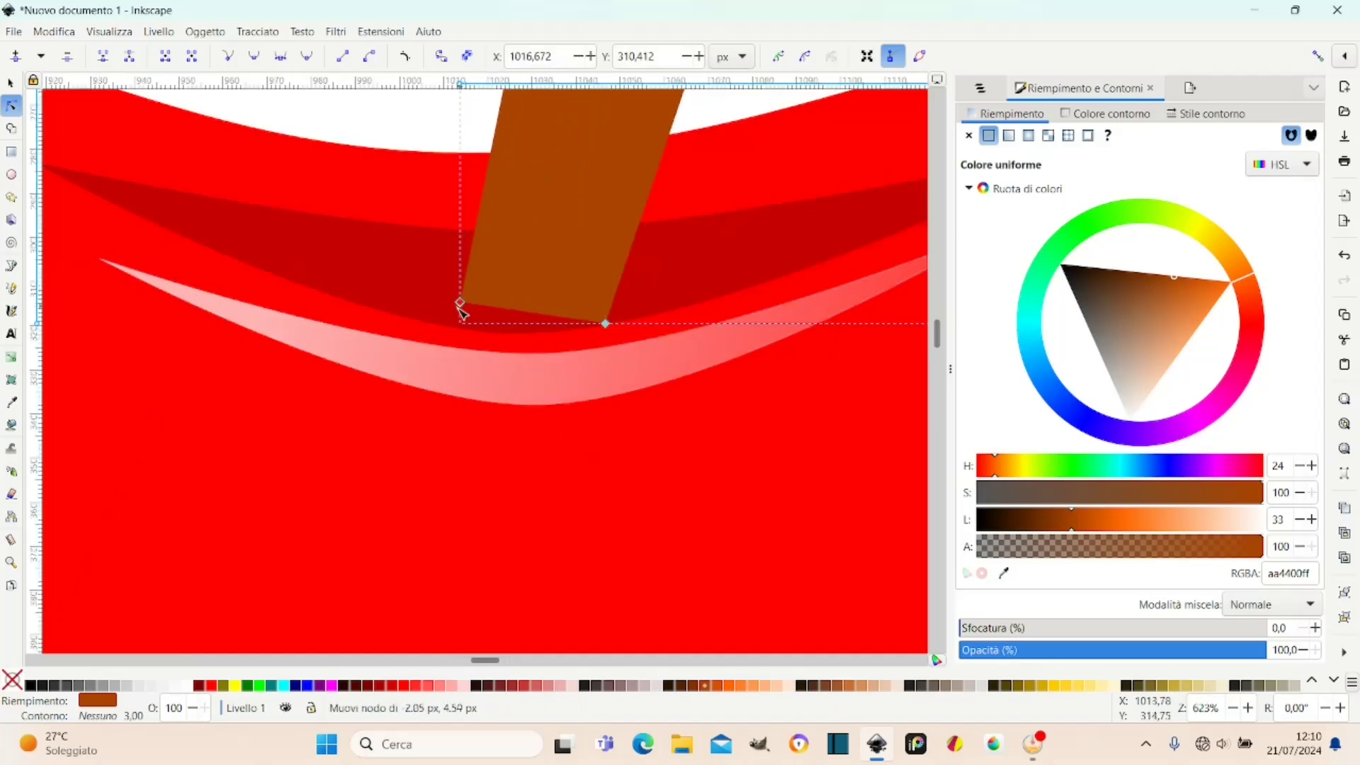
{"action": "left_click_drag", "start_coordinate": [451, 327], "coordinate": [451, 327]}
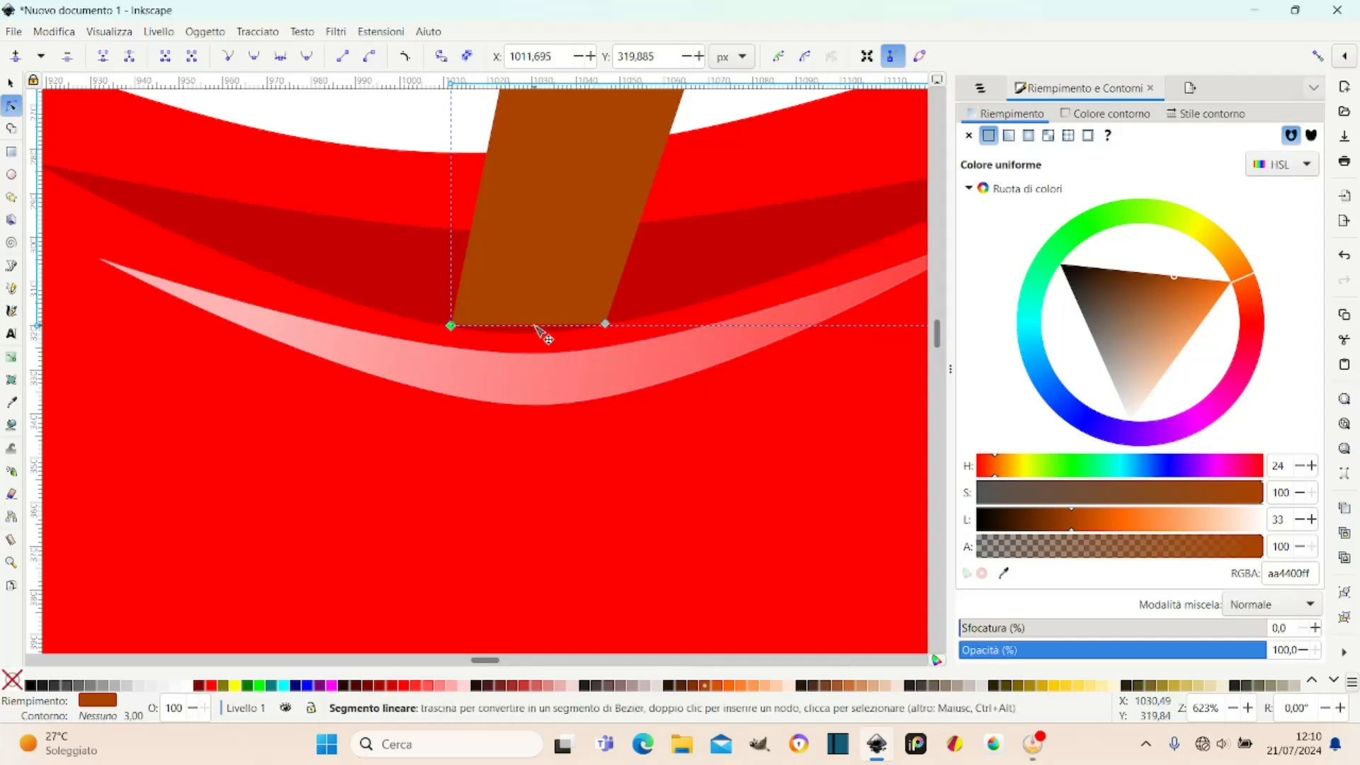
{"action": "left_click_drag", "start_coordinate": [534, 327], "coordinate": [526, 335]}
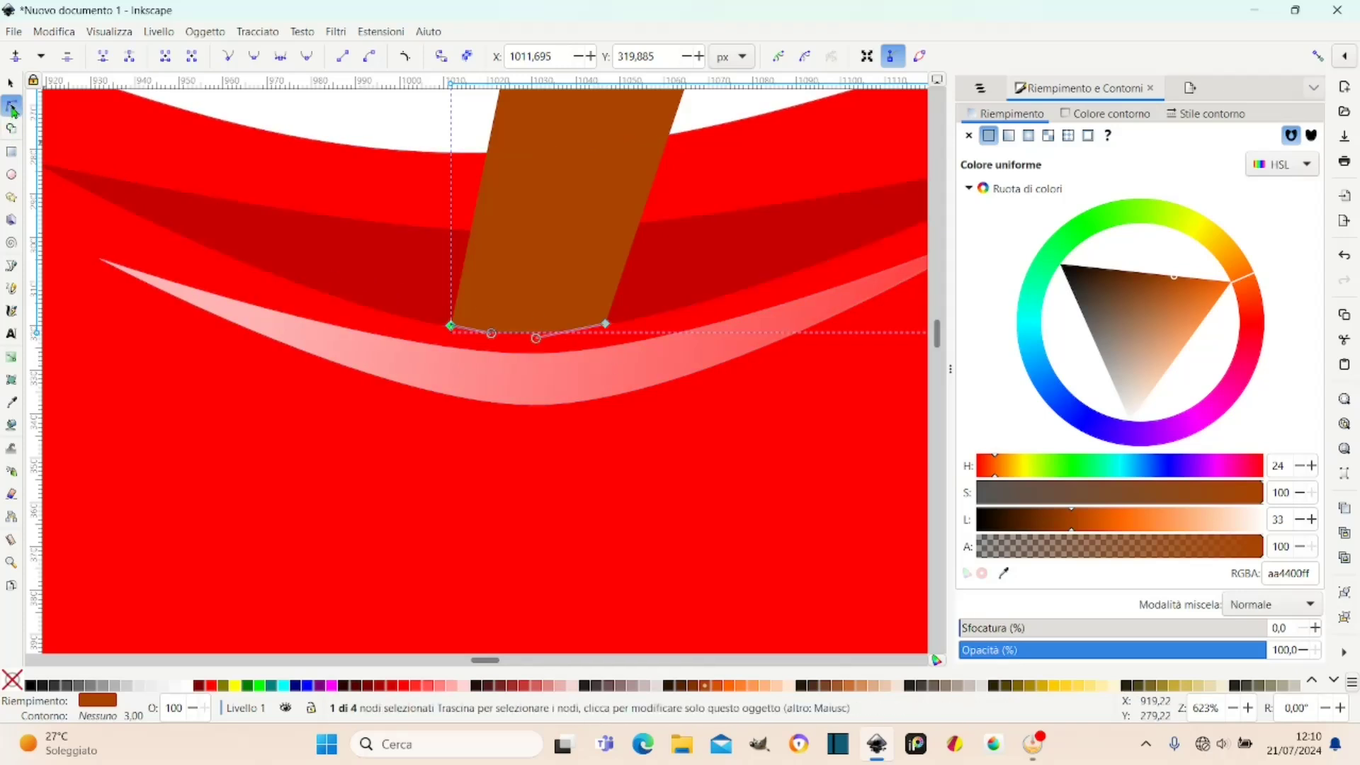
Return to the Selector, adjust the view, and pick the Bezier pen for another shape.
{"action": "left_click", "coordinate": [12, 85]}
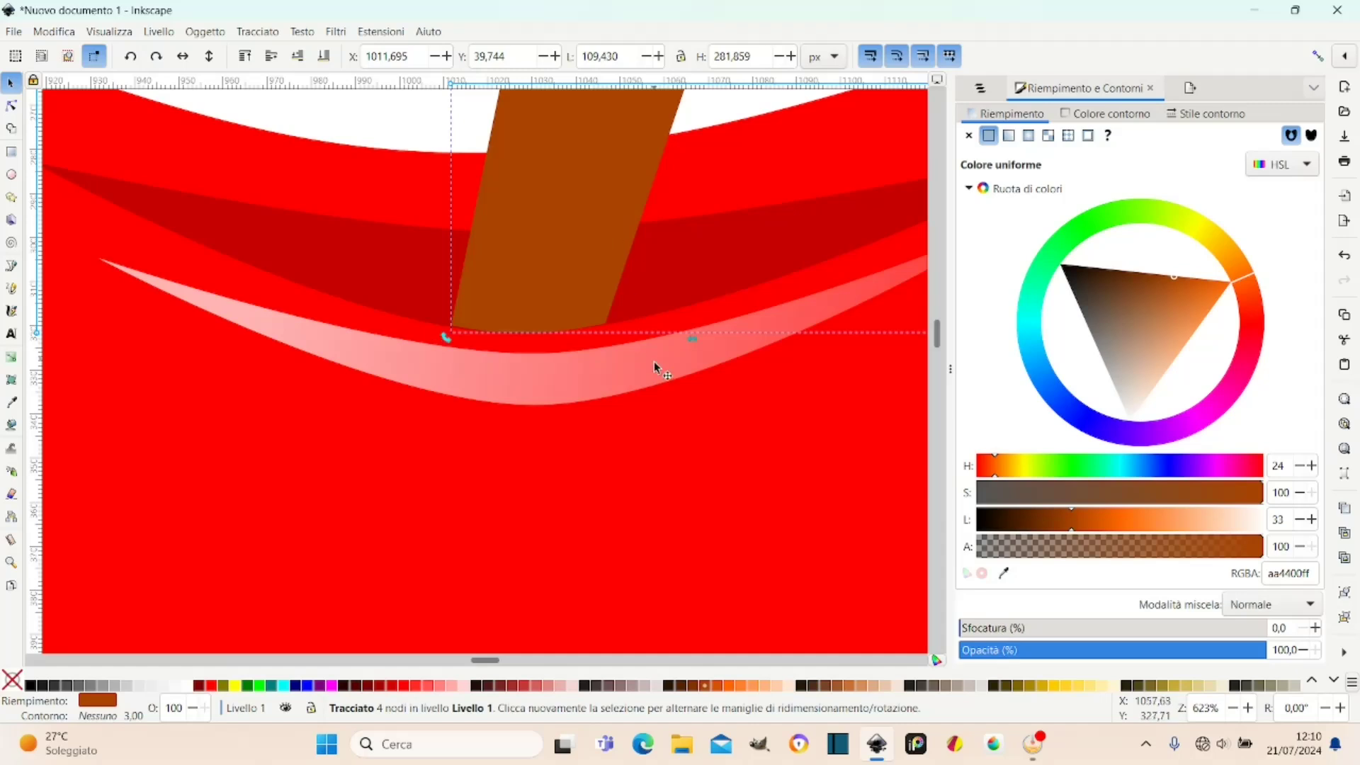
{"action": "scroll", "coordinate": [654, 363], "scroll_direction": "down", "scroll_amount": 2, "text": "ctrl"}
{"action": "scroll", "coordinate": [655, 365], "scroll_direction": "down", "scroll_amount": 1, "text": "ctrl"}
{"action": "scroll", "coordinate": [656, 365], "scroll_direction": "down", "scroll_amount": 1, "text": "ctrl"}
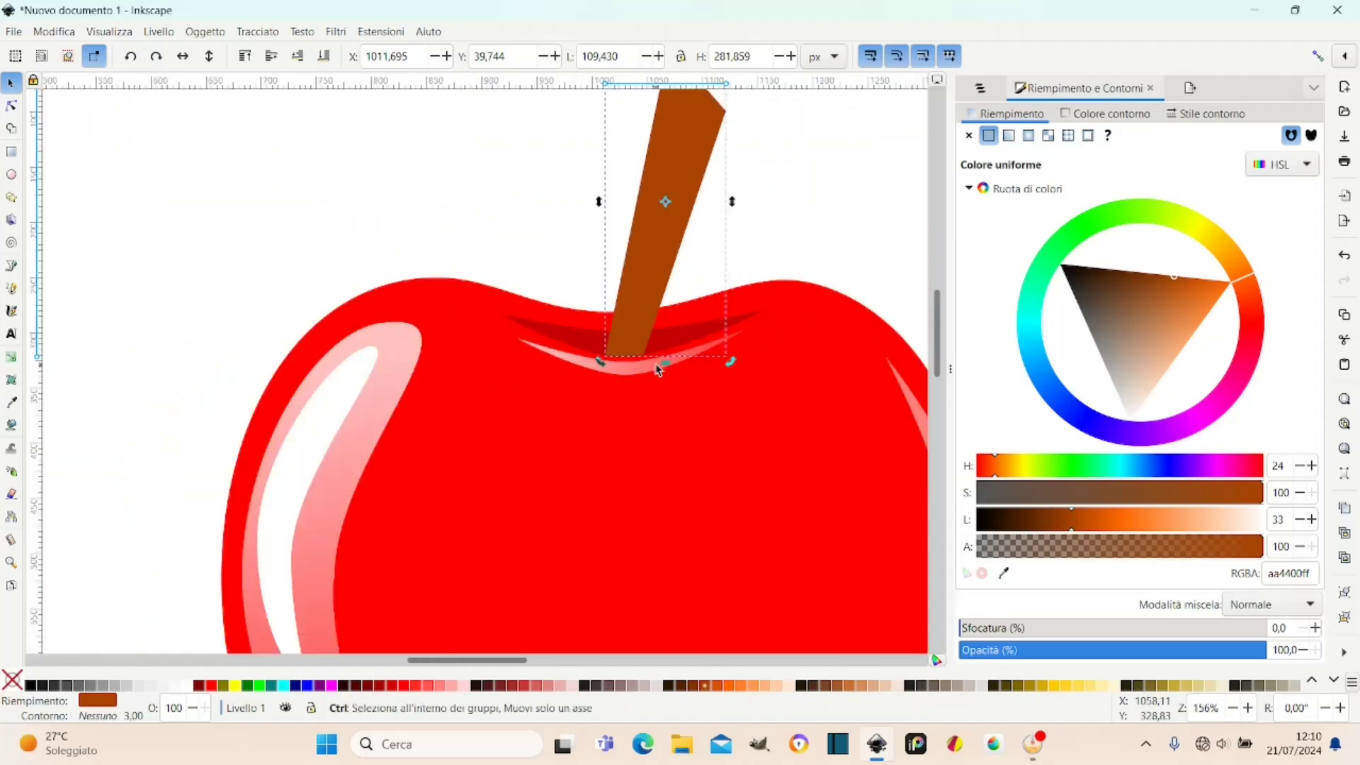
{"action": "scroll", "coordinate": [658, 368], "scroll_direction": "down", "scroll_amount": 1, "text": "ctrl"}
{"action": "scroll", "coordinate": [941, 369], "scroll_direction": "up", "scroll_amount": 3}
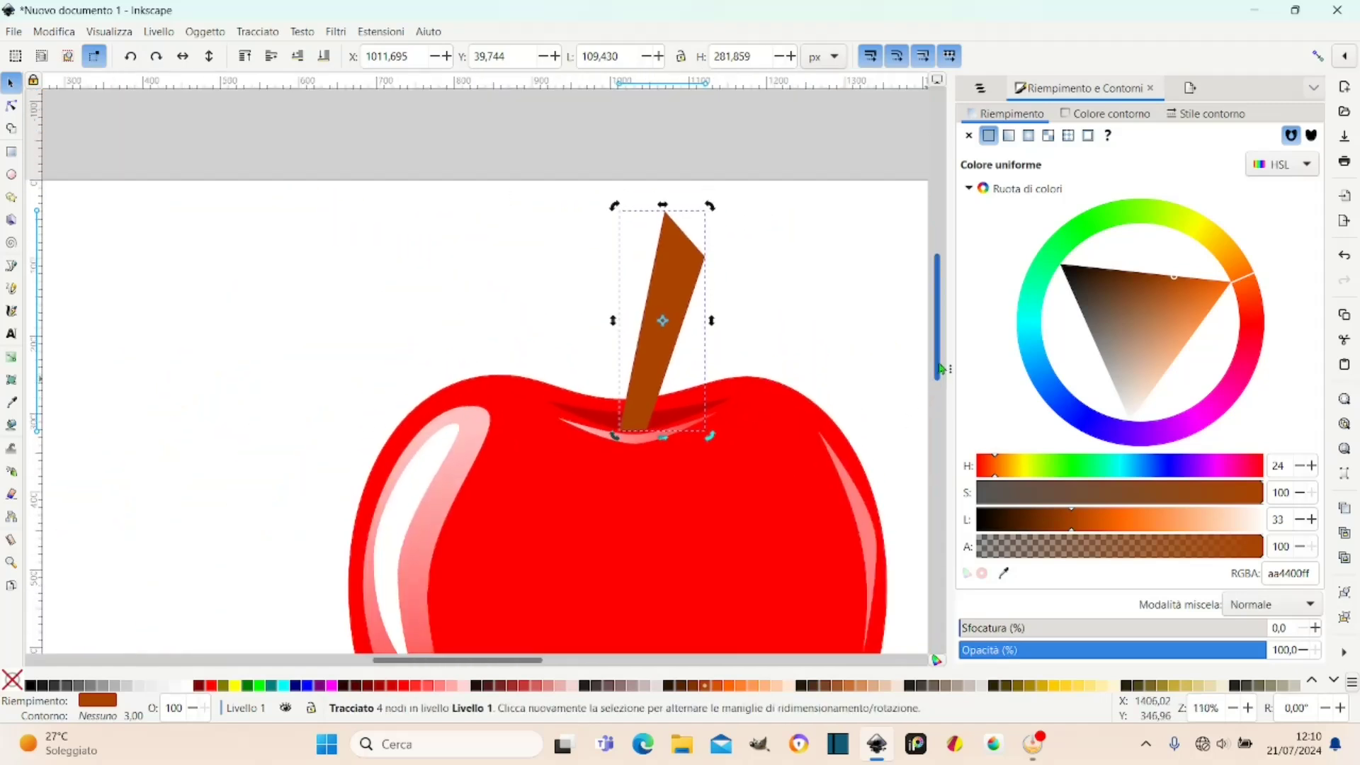
{"action": "left_click_drag", "start_coordinate": [510, 660], "coordinate": [532, 660]}
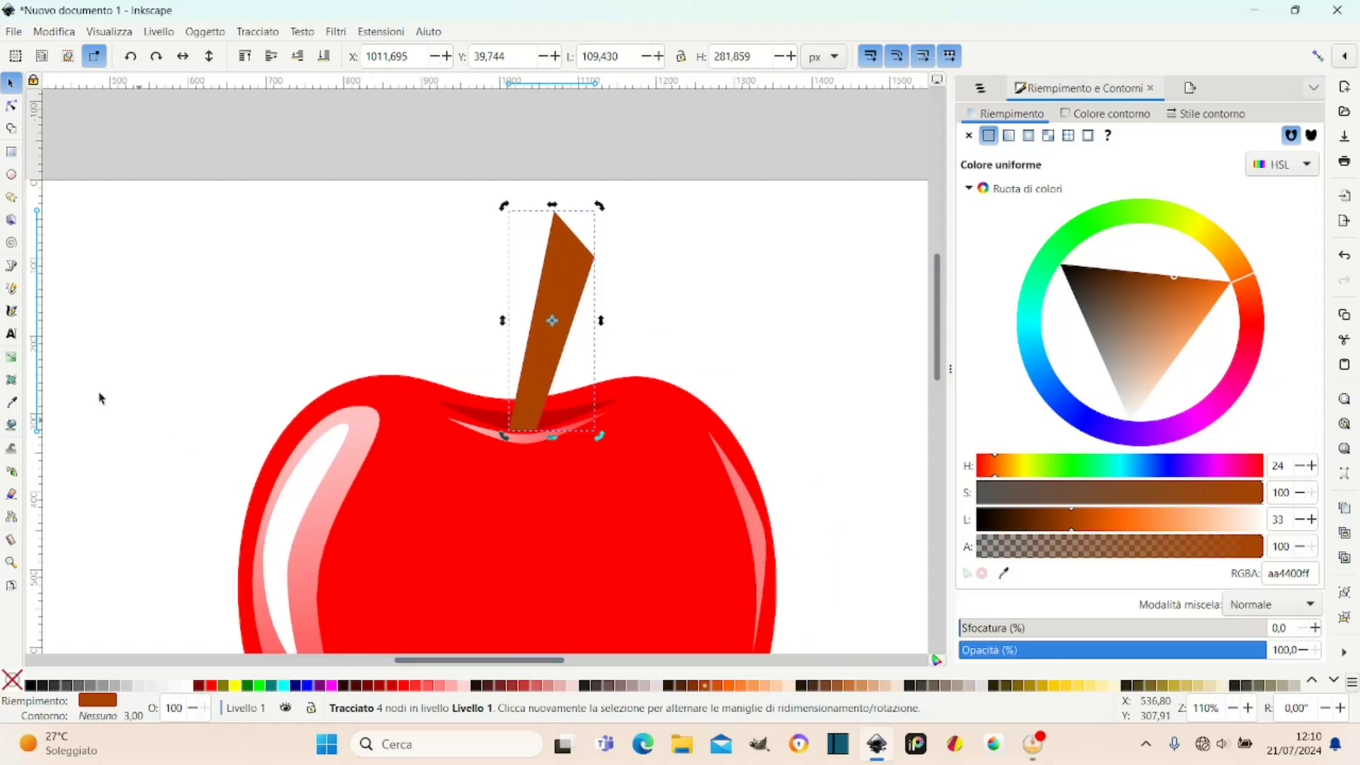
{"action": "left_click", "coordinate": [12, 265]}
{"action": "scroll", "coordinate": [640, 326], "scroll_direction": "up", "scroll_amount": 1, "text": "ctrl"}
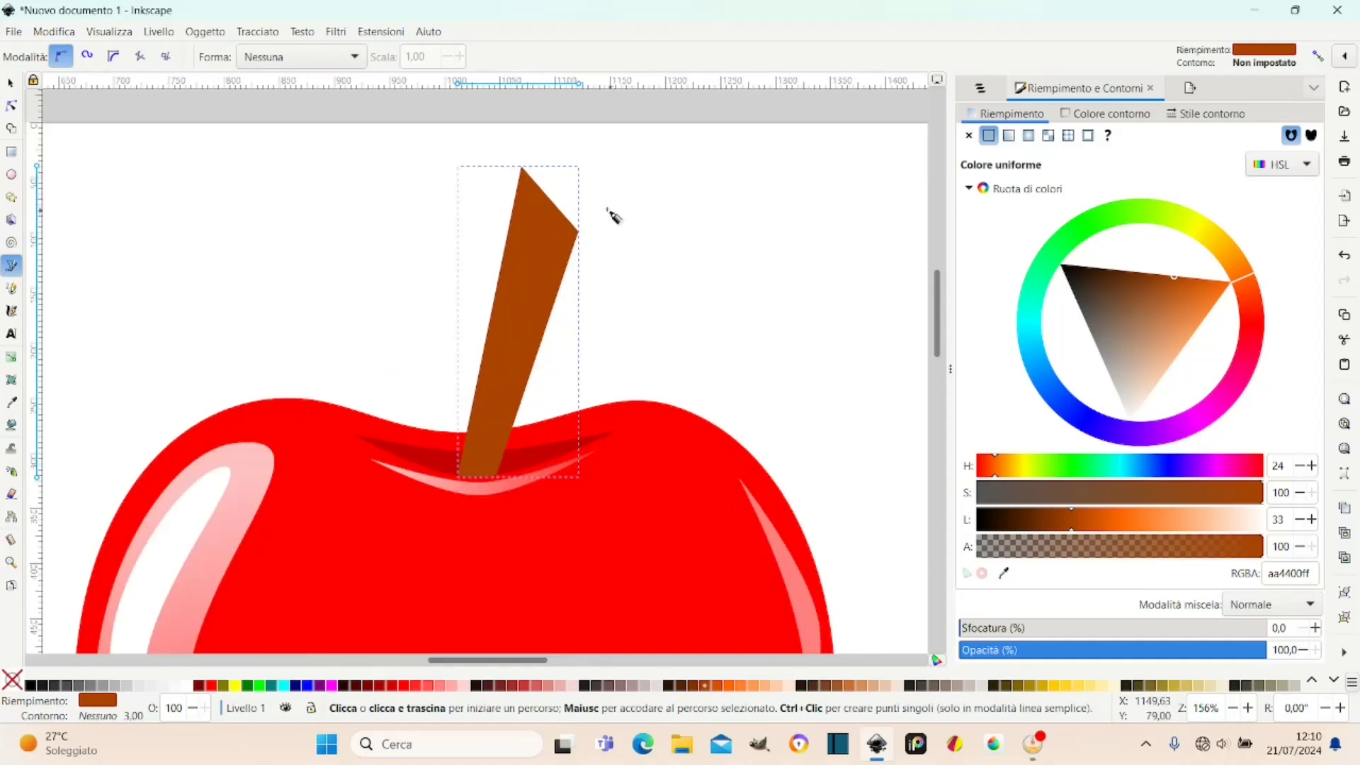
Draw a second closed four-point brown shape overlapping the stem from its top to below its base.
{"action": "left_click", "coordinate": [569, 155]}
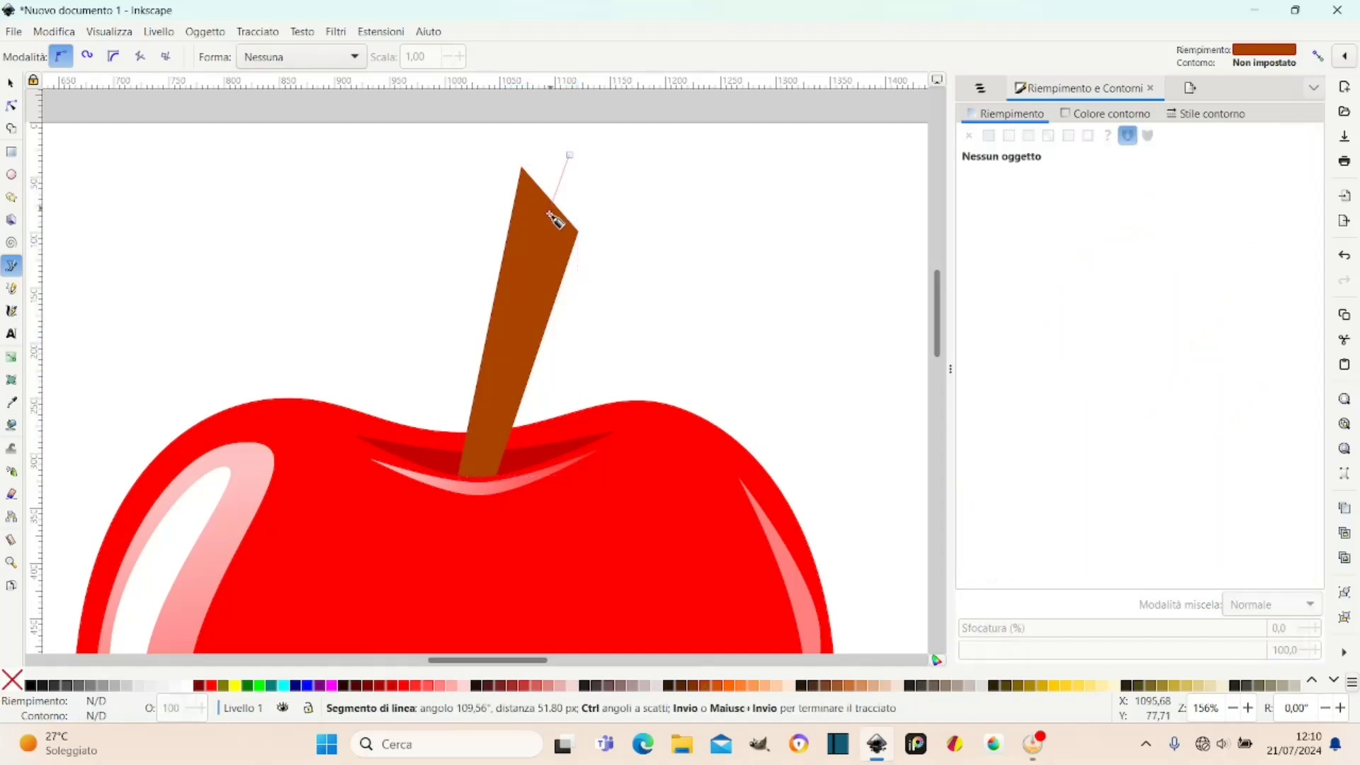
{"action": "left_click", "coordinate": [464, 508]}
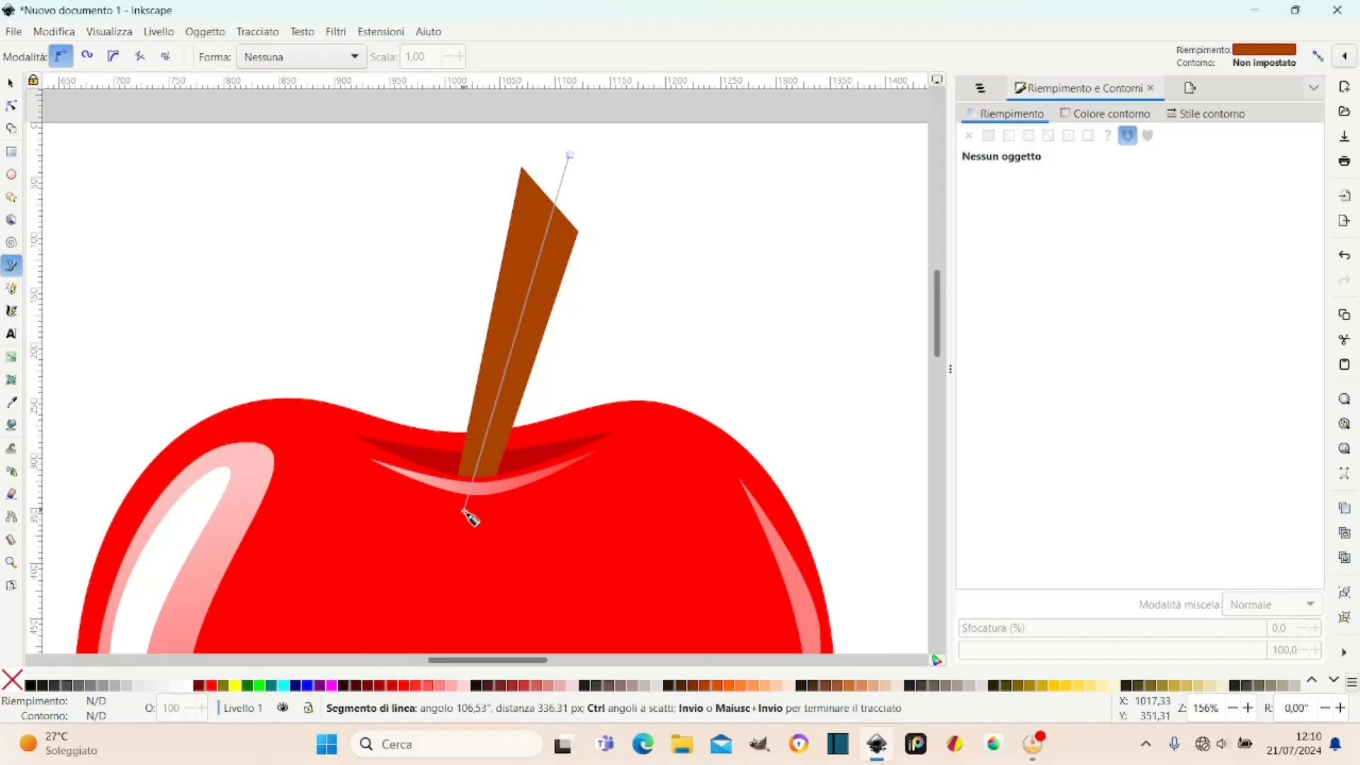
{"action": "left_click", "coordinate": [521, 501]}
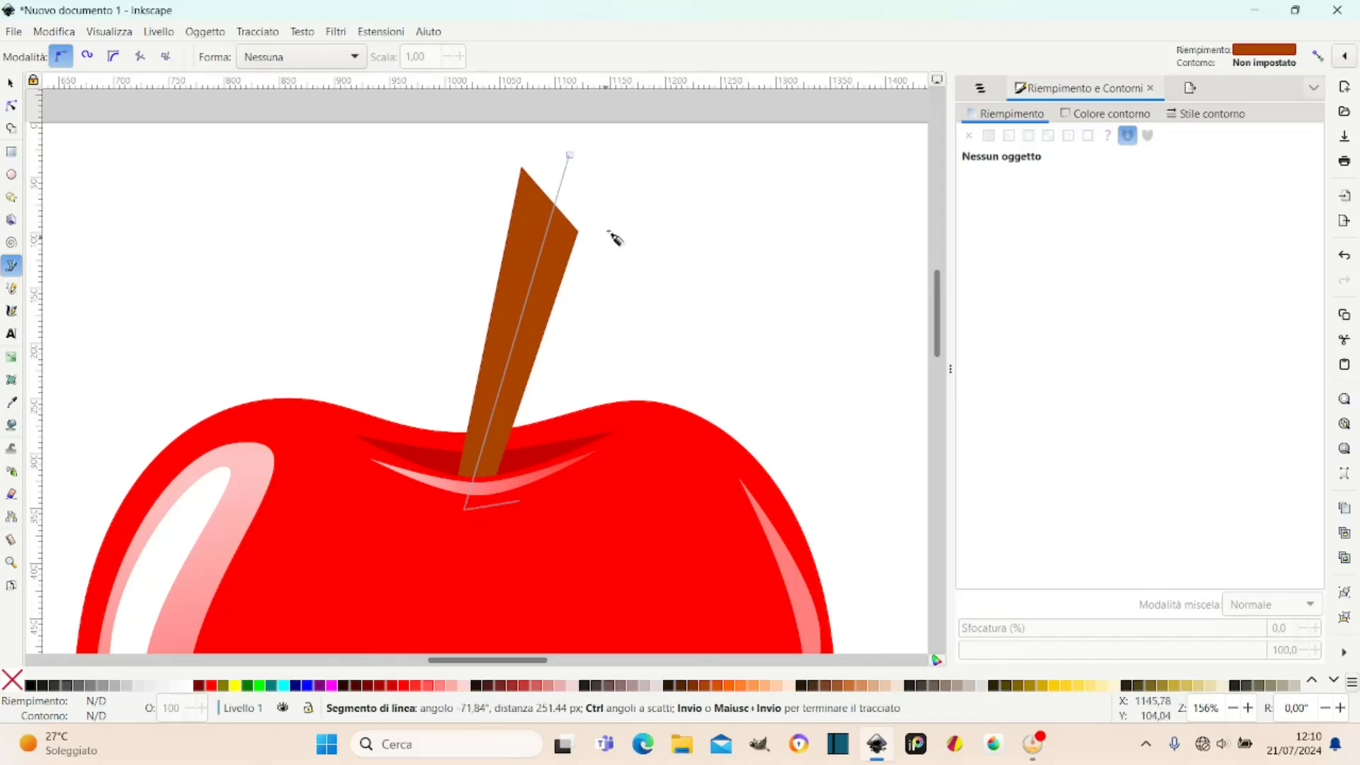
{"action": "left_click", "coordinate": [612, 217]}
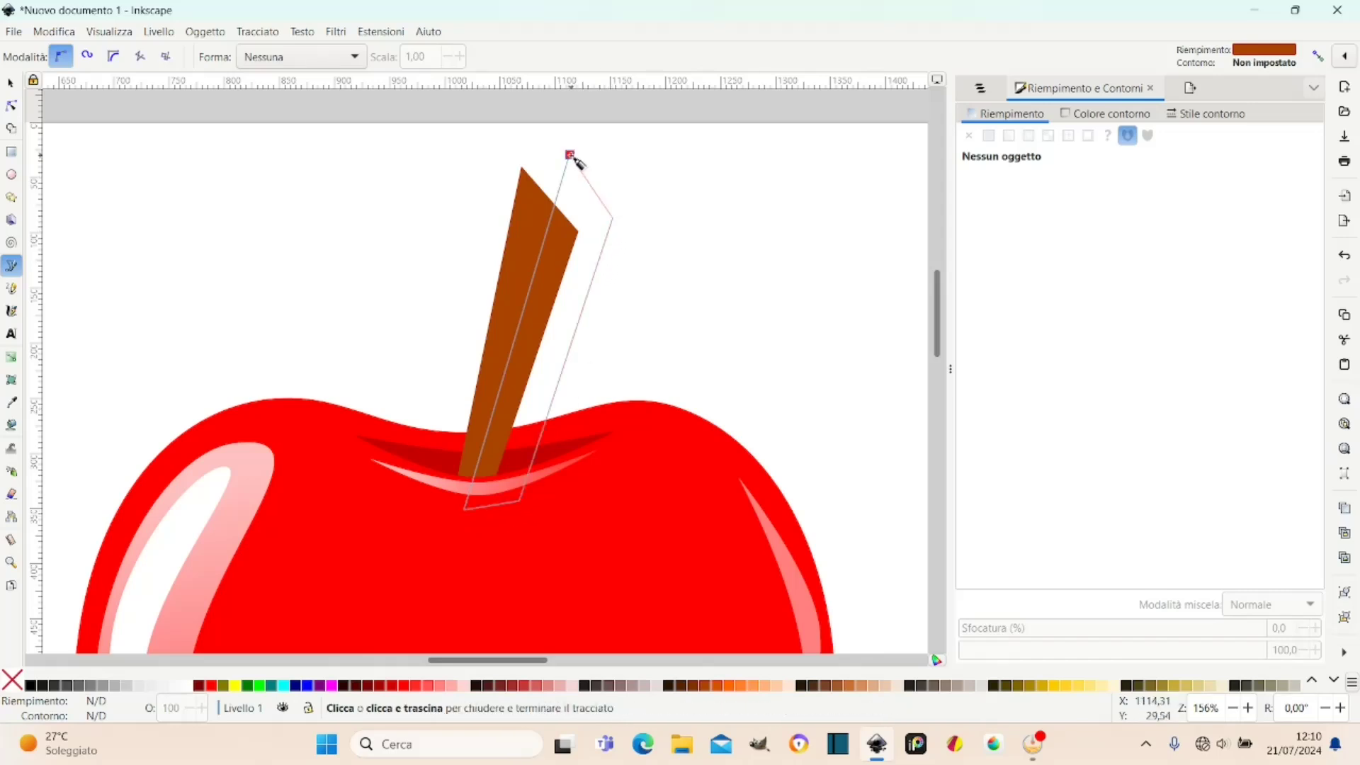
{"action": "left_click", "coordinate": [570, 155]}
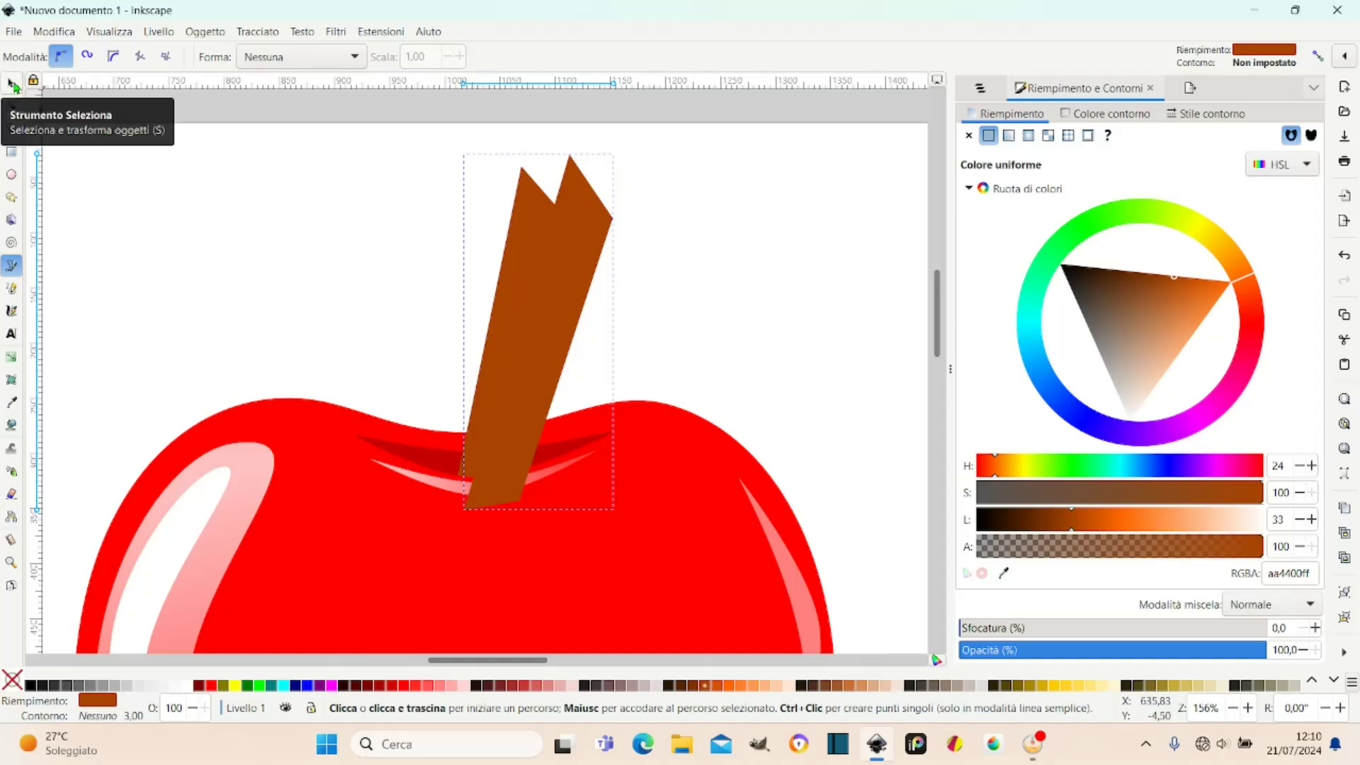
Duplicate the stem, select it with the new shape, and apply Tracciato > Intersezione.
{"action": "left_click", "coordinate": [12, 87]}
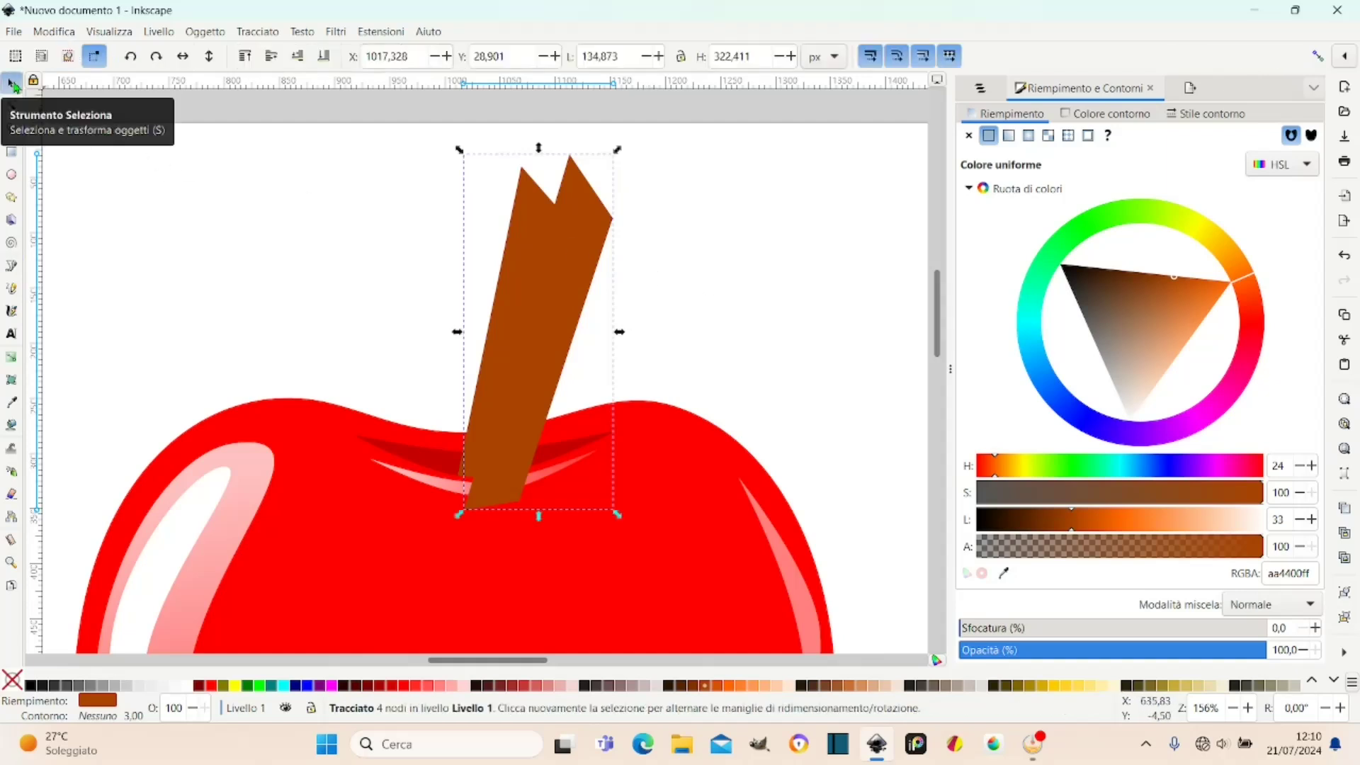
{"action": "left_click", "coordinate": [533, 204], "text": "alt"}
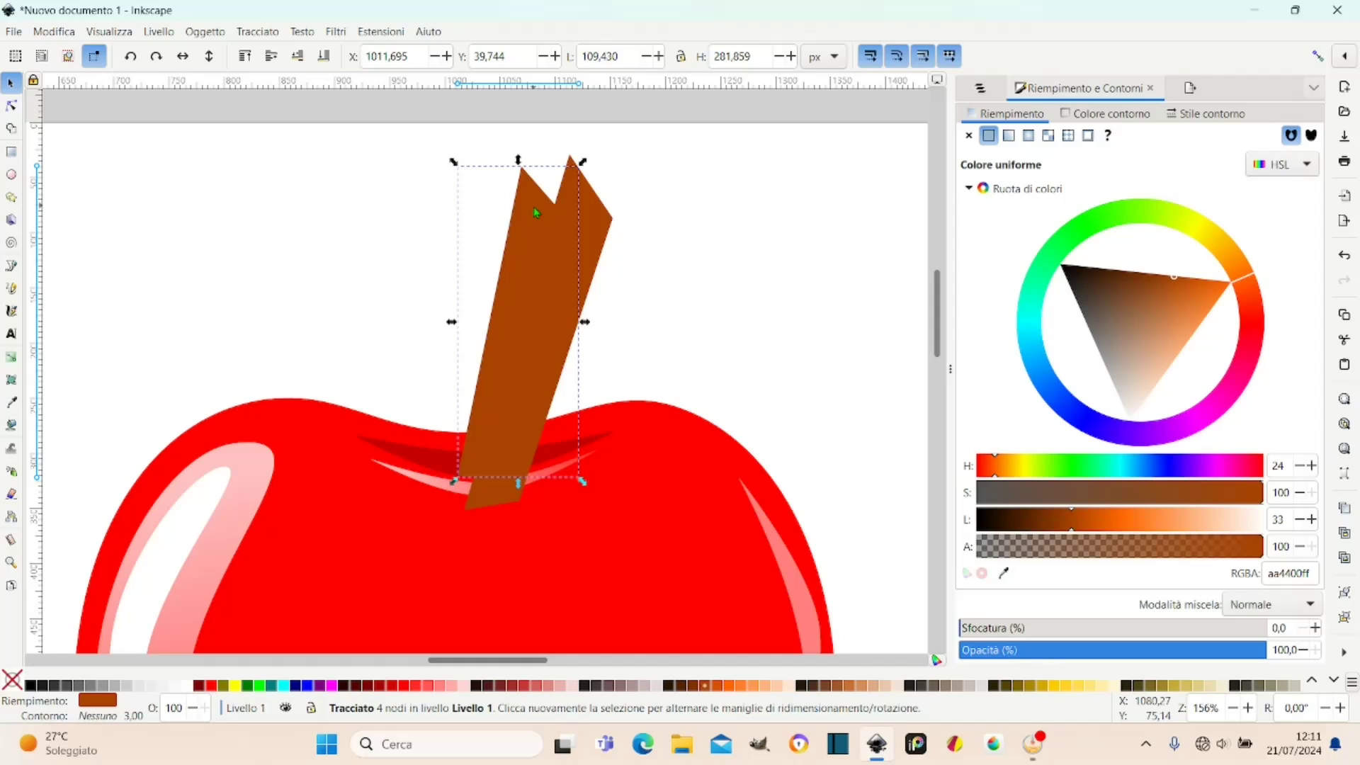
{"action": "right_click", "coordinate": [534, 207]}
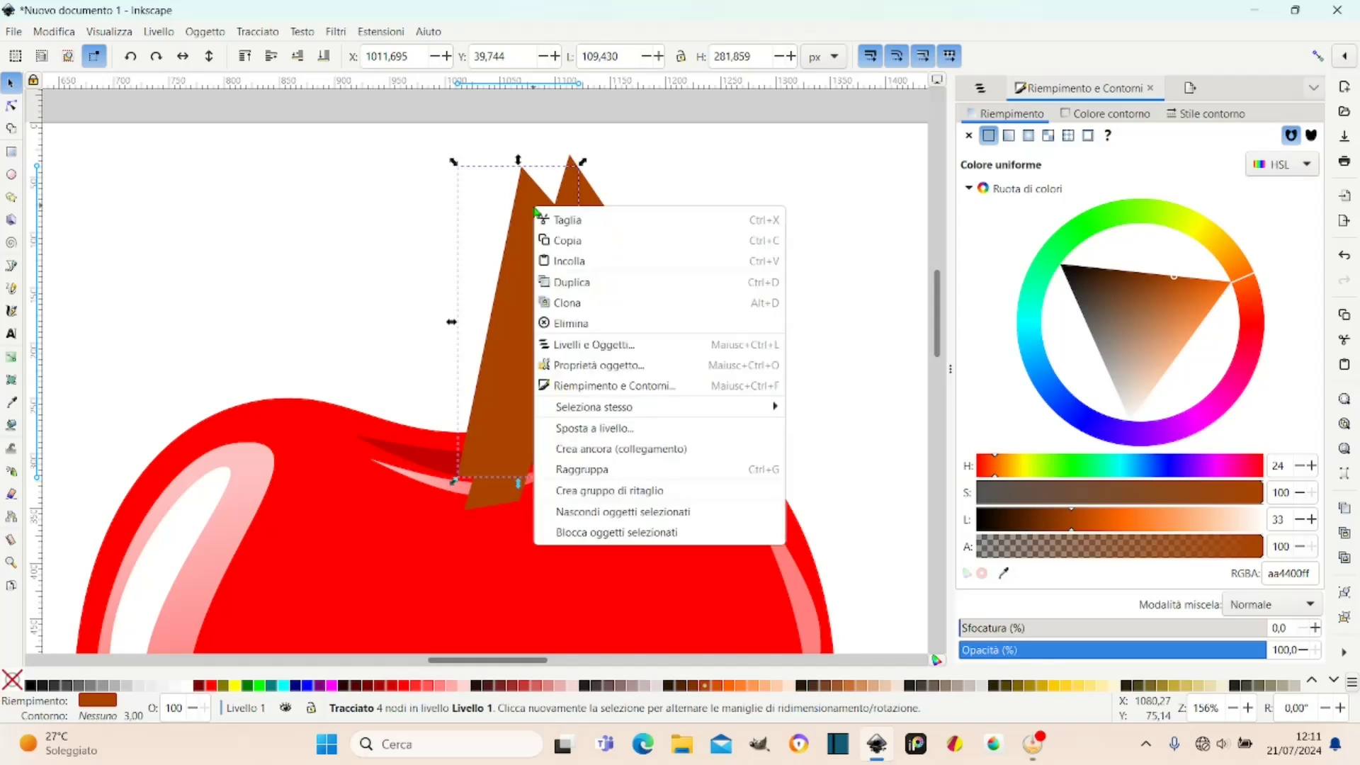
{"action": "left_click", "coordinate": [574, 283]}
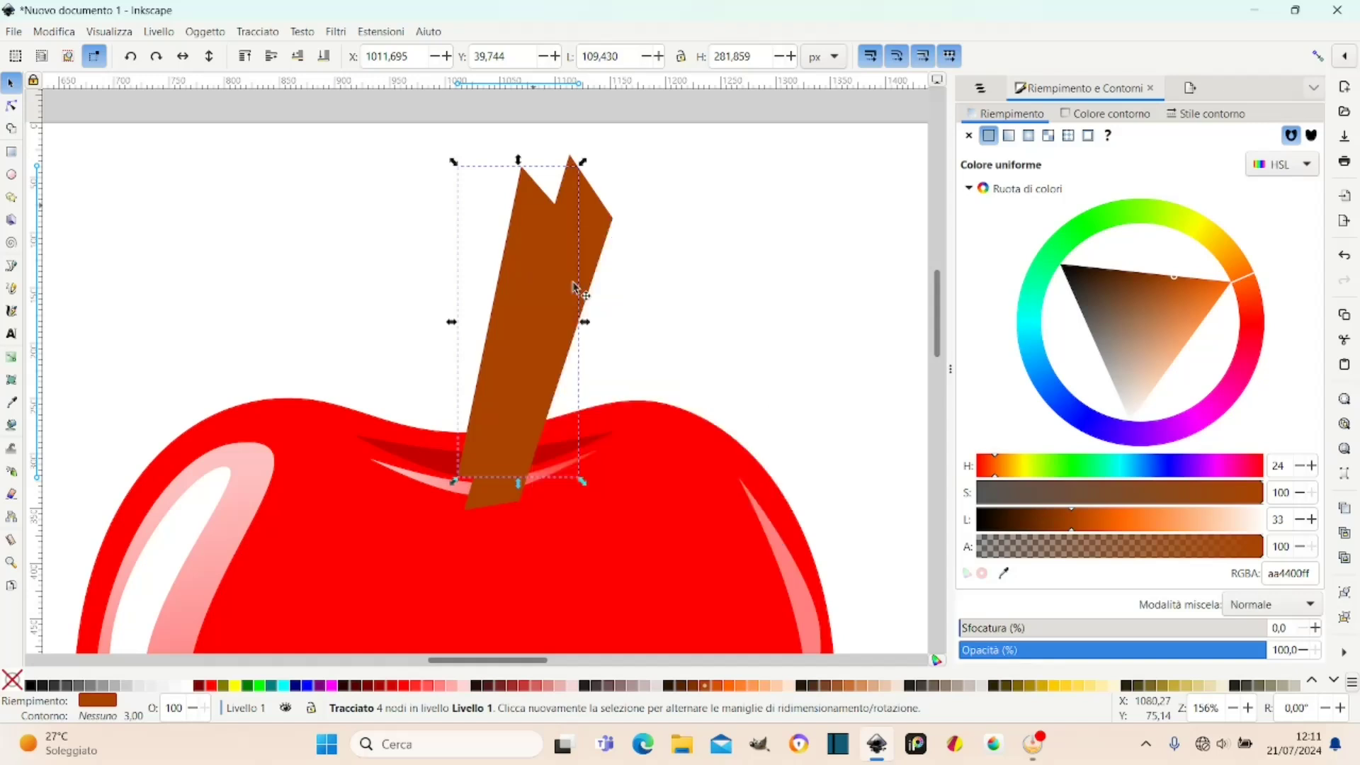
{"action": "left_click", "coordinate": [601, 224]}
{"action": "key", "text": "shift"}
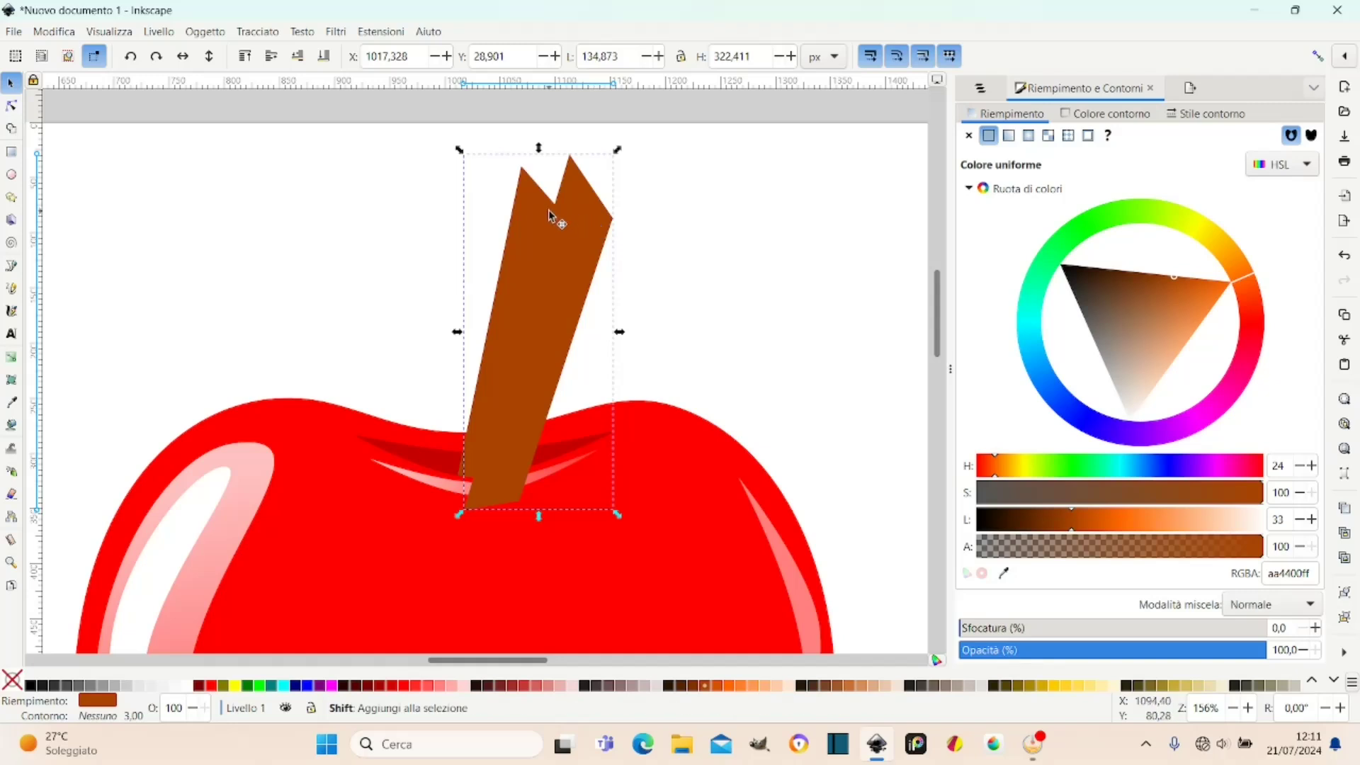
{"action": "left_click", "coordinate": [524, 203], "text": "shift"}
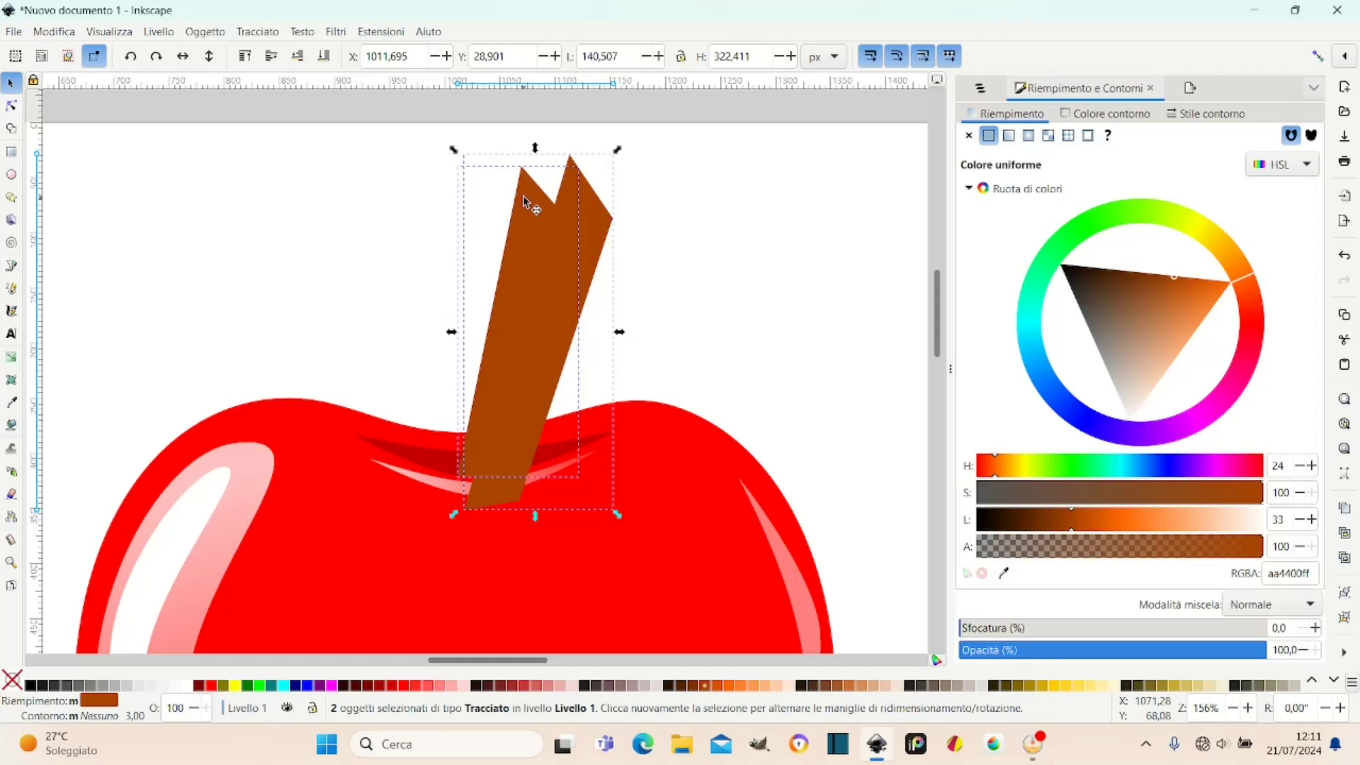
{"action": "left_click", "coordinate": [257, 32]}
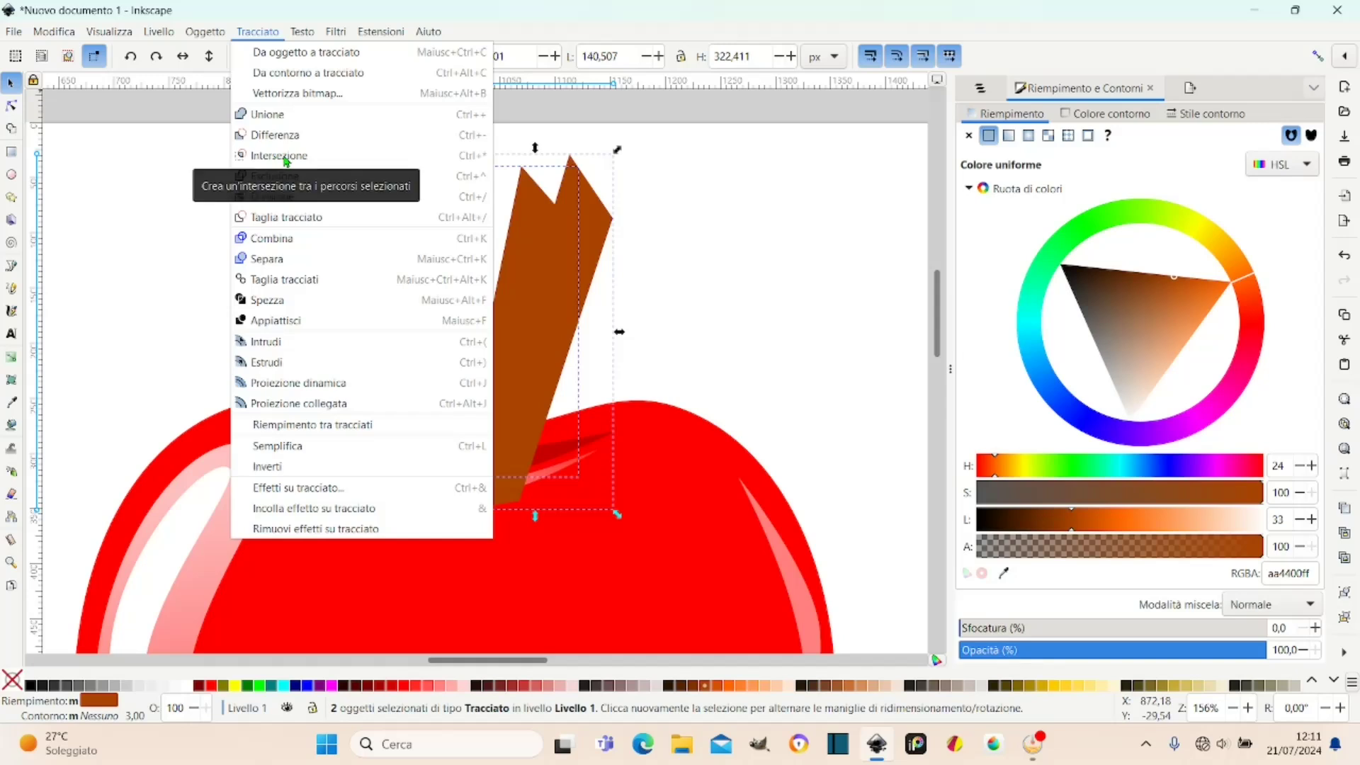
{"action": "left_click", "coordinate": [284, 157]}
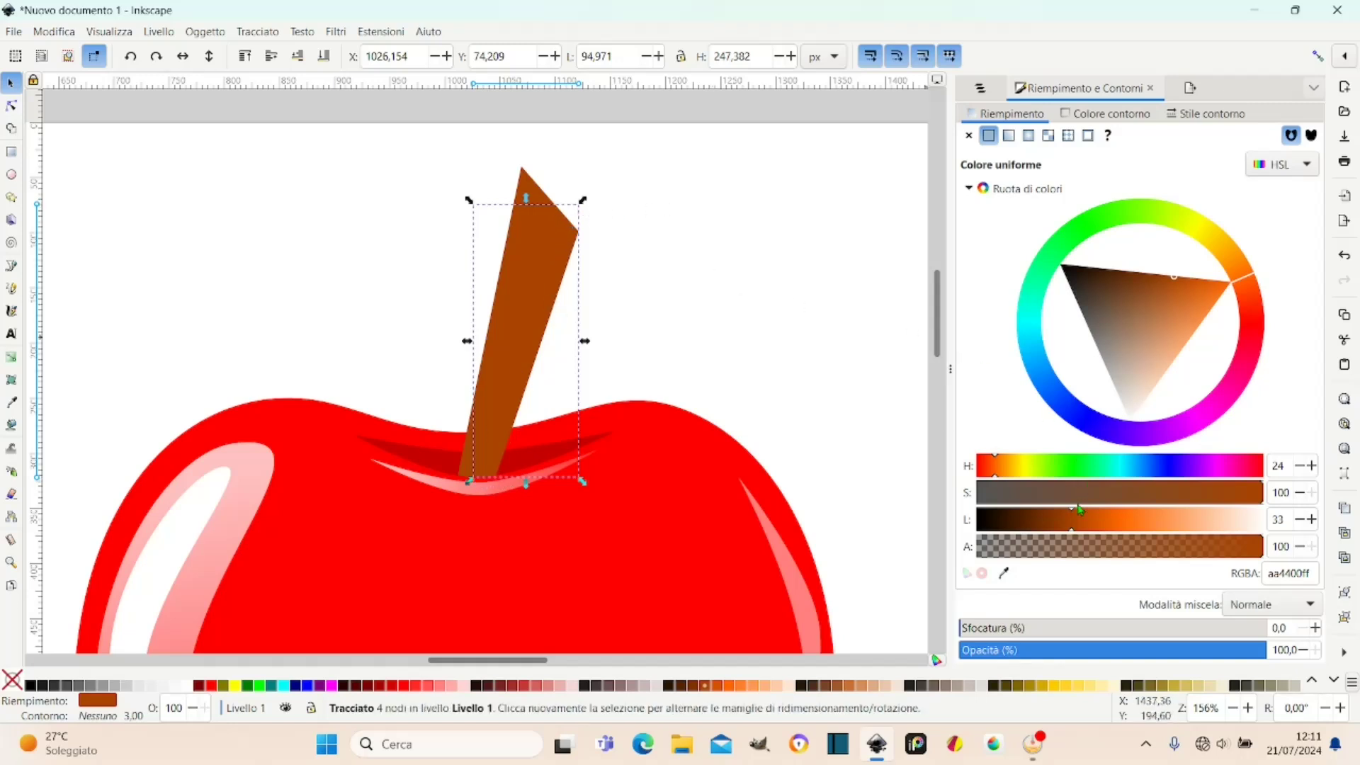
Darken the selected stem part's brown via Lightness for a shaded right face, then deselect.
{"action": "left_click", "coordinate": [1045, 528]}
{"action": "left_click_drag", "start_coordinate": [1045, 528], "coordinate": [1054, 529]}
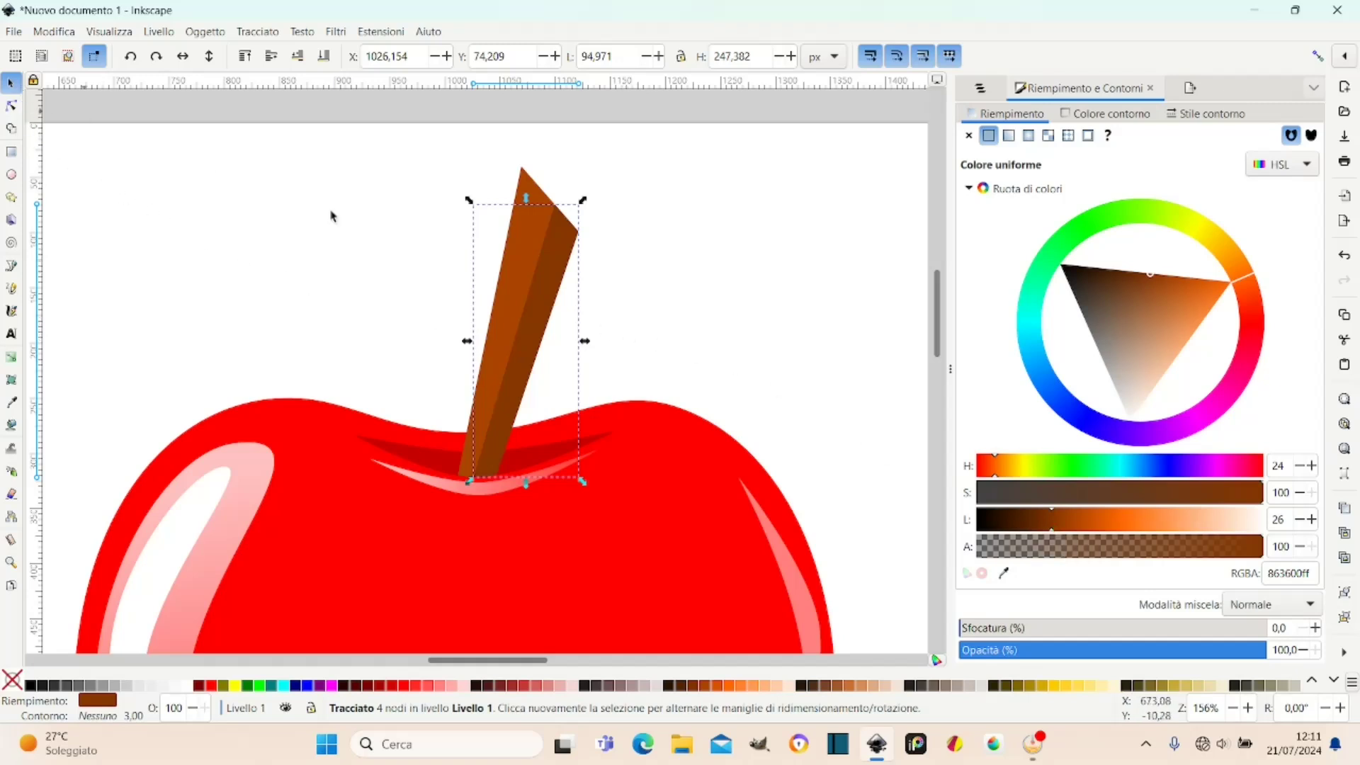
{"action": "left_click", "coordinate": [646, 325]}
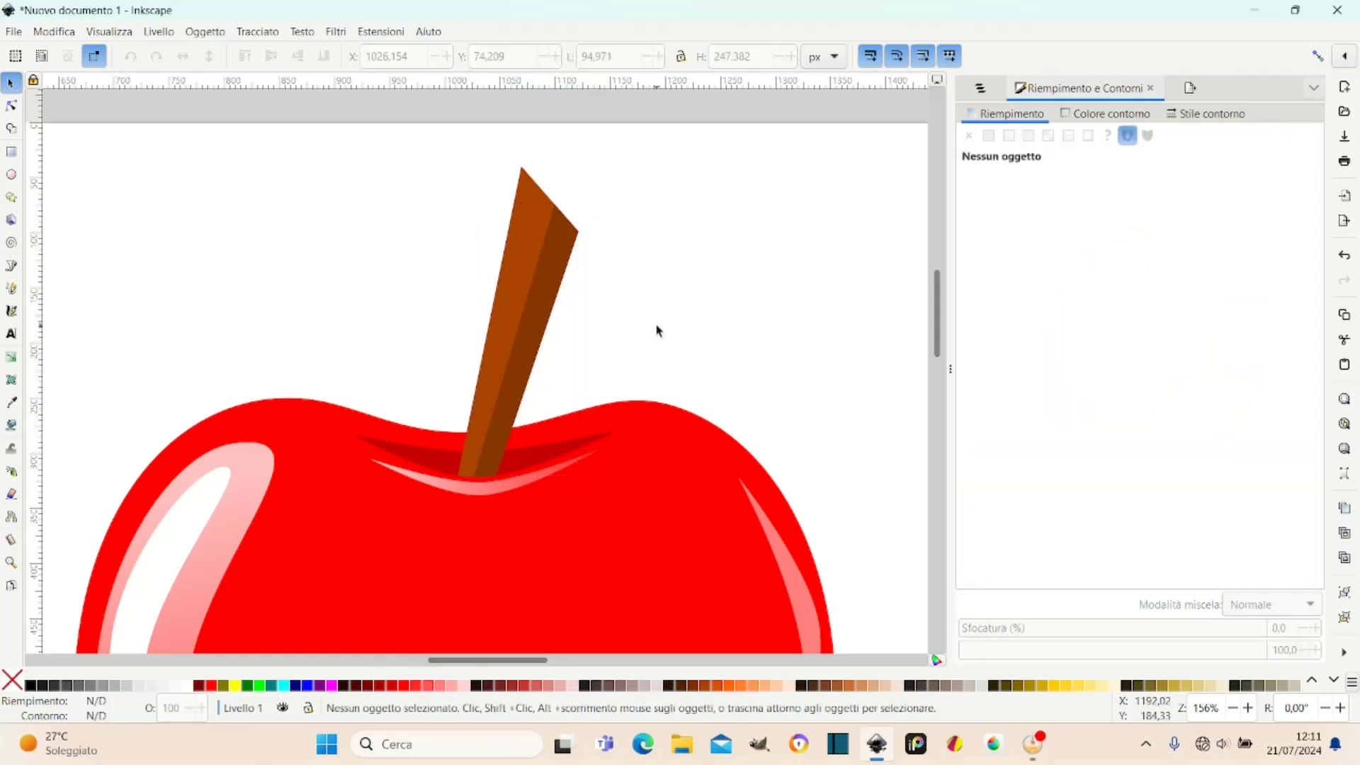
Zoom in on the bottom of the apple.
{"action": "scroll", "coordinate": [647, 333], "scroll_direction": "down", "scroll_amount": 1, "text": "ctrl"}
{"action": "scroll", "coordinate": [647, 333], "scroll_direction": "down", "scroll_amount": 2, "text": "ctrl"}
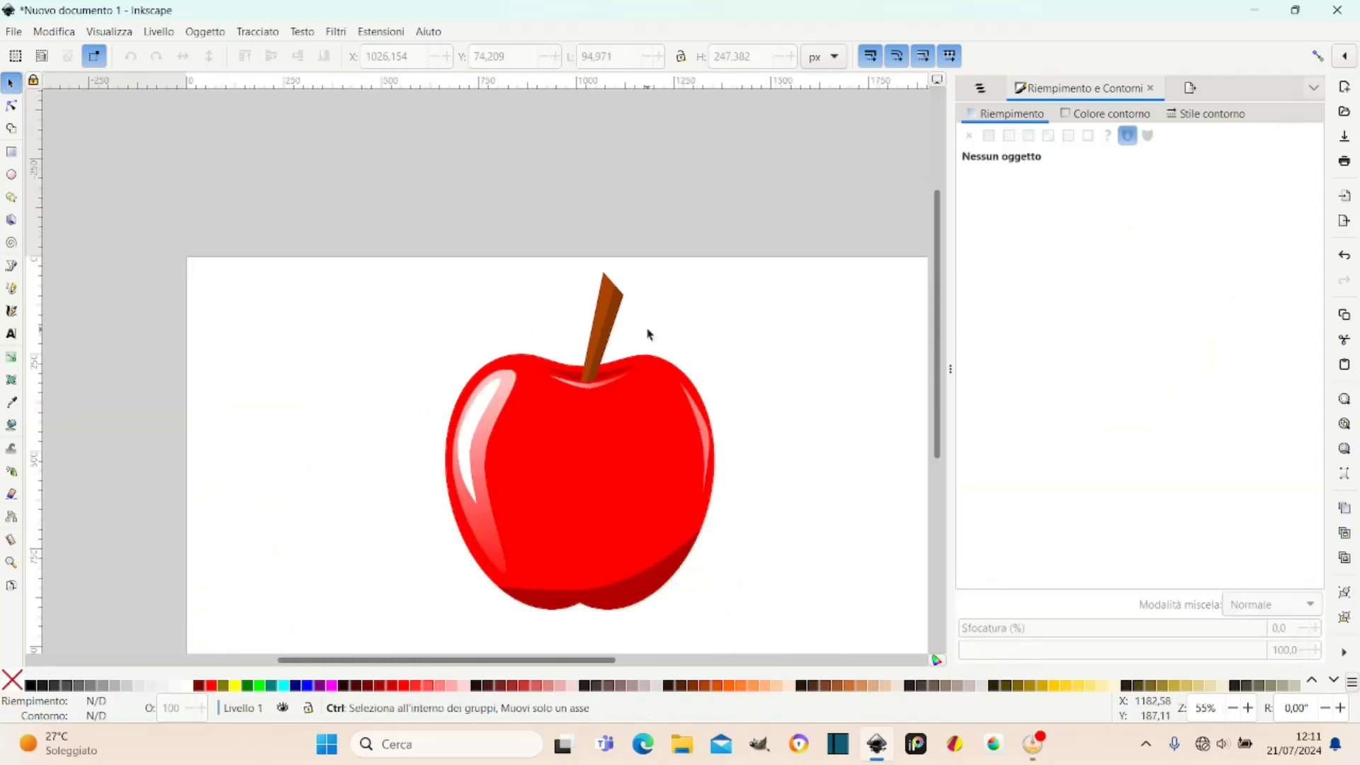
{"action": "left_click_drag", "start_coordinate": [939, 366], "coordinate": [937, 409]}
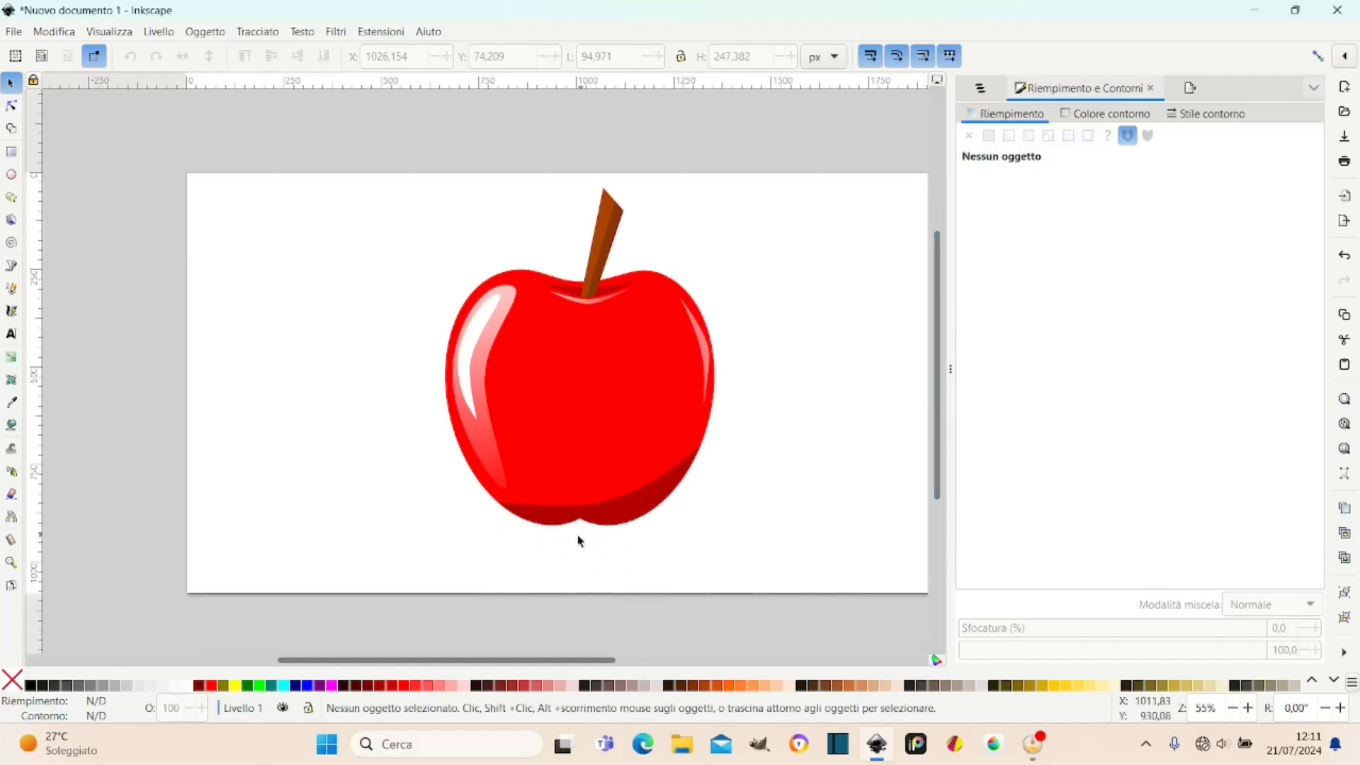
{"action": "scroll", "coordinate": [572, 547], "scroll_direction": "up", "scroll_amount": 1, "text": "ctrl"}
{"action": "scroll", "coordinate": [572, 547], "scroll_direction": "up", "scroll_amount": 1, "text": "ctrl"}
{"action": "scroll", "coordinate": [574, 546], "scroll_direction": "up", "scroll_amount": 1, "text": "ctrl"}
{"action": "scroll", "coordinate": [574, 545], "scroll_direction": "up", "scroll_amount": 1, "text": "ctrl"}
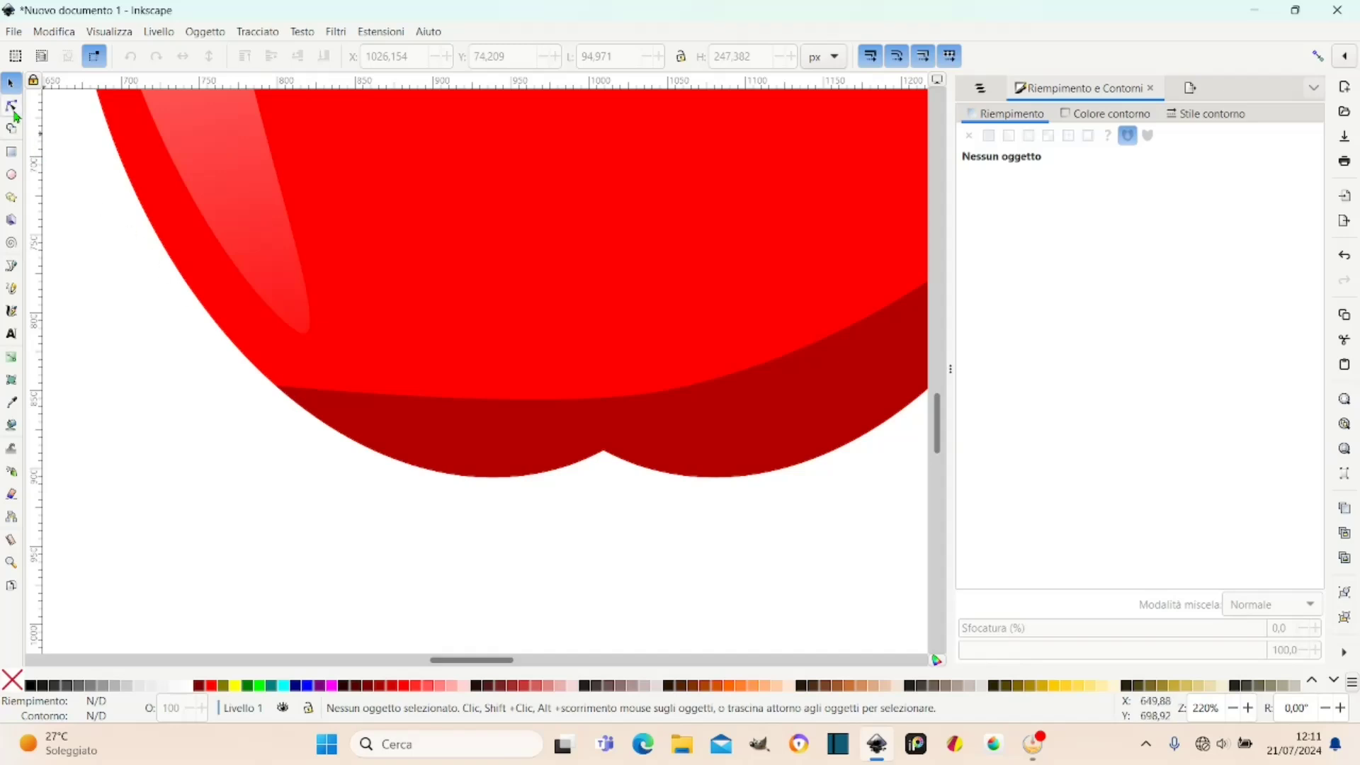
Draw a closed spiky star outline with the Bezier tool at the apple's bottom notch.
{"action": "left_click", "coordinate": [11, 266]}
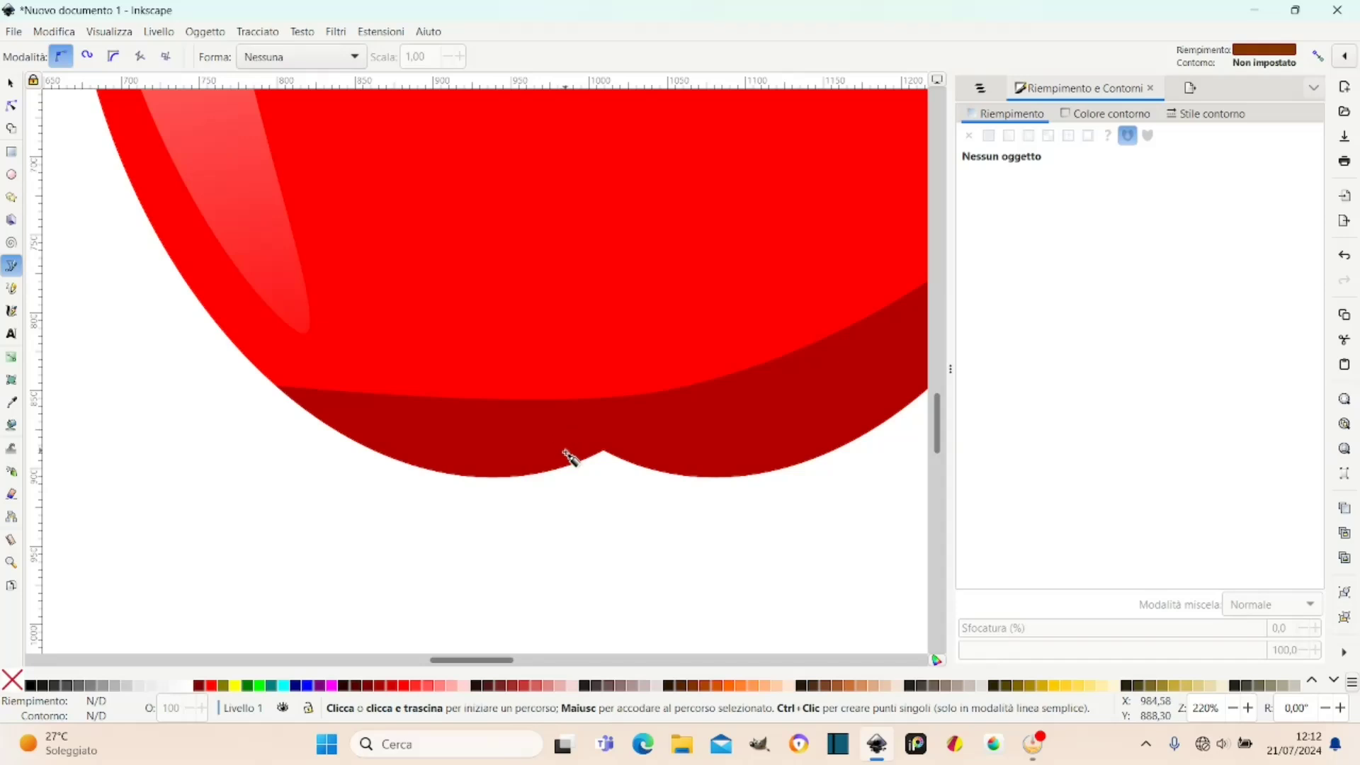
{"action": "left_click", "coordinate": [565, 452]}
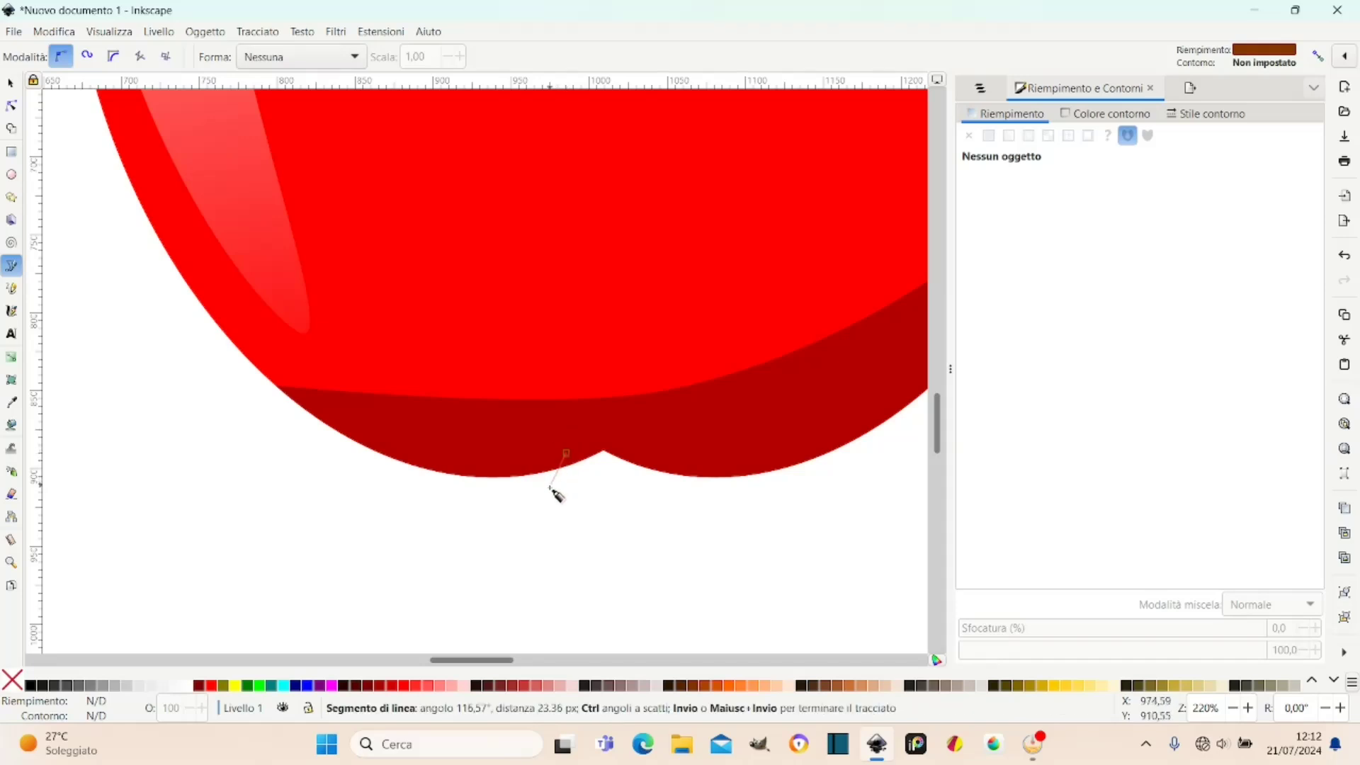
{"action": "left_click", "coordinate": [547, 495]}
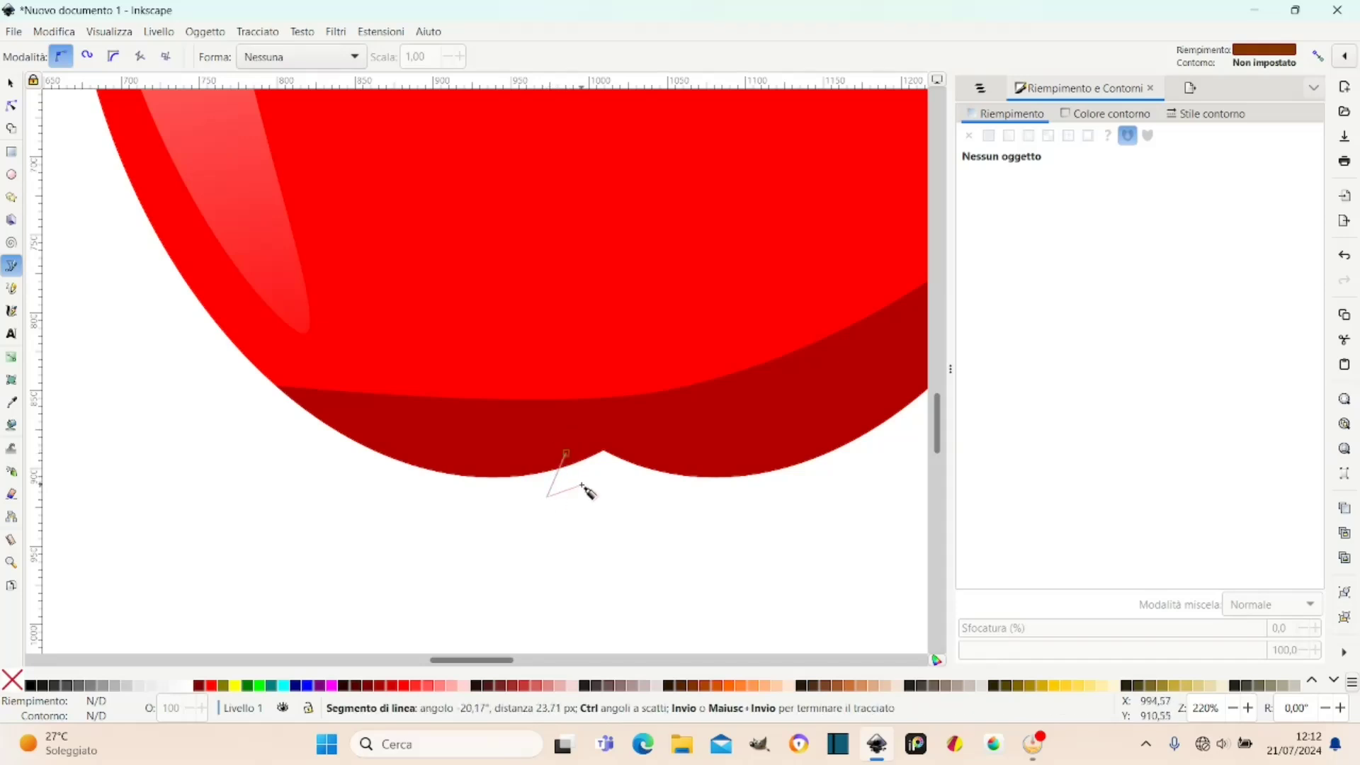
{"action": "left_click", "coordinate": [584, 480]}
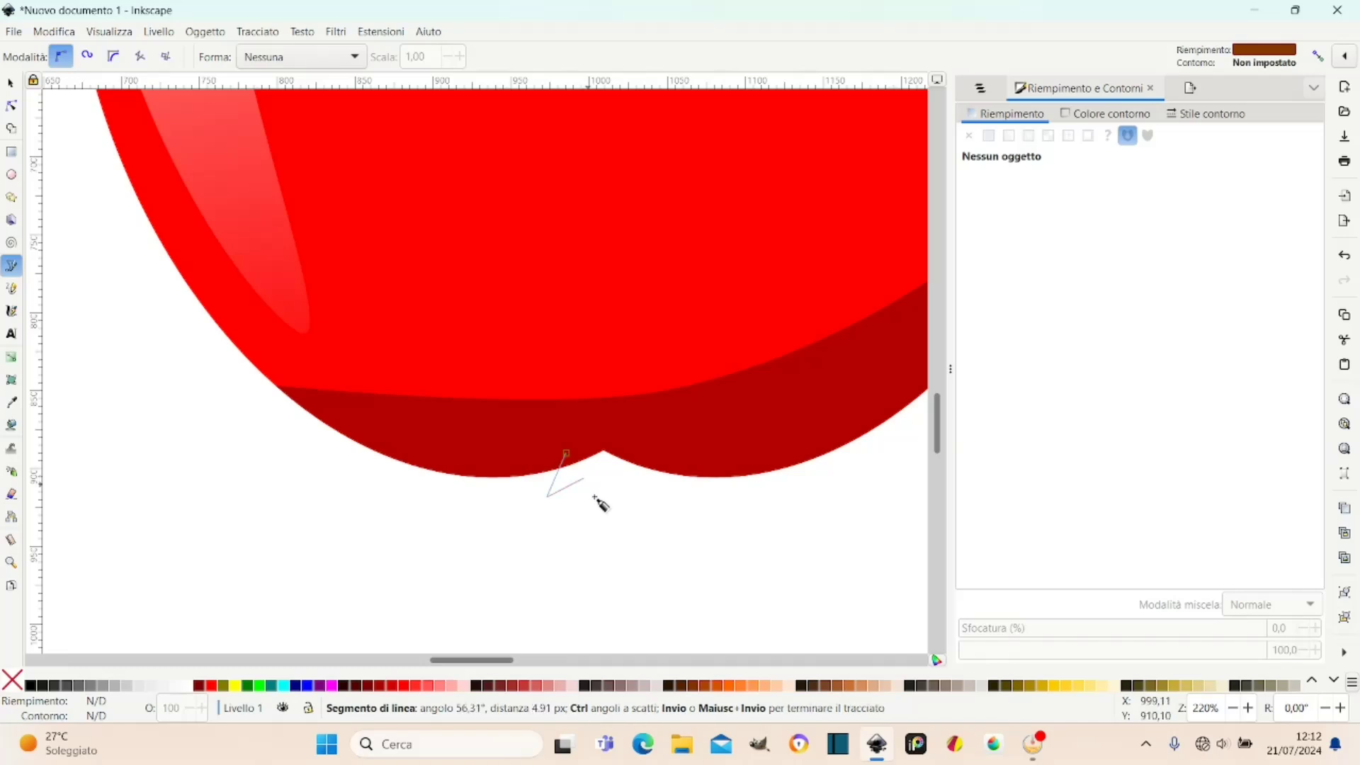
{"action": "left_click", "coordinate": [608, 532]}
{"action": "left_click", "coordinate": [636, 484]}
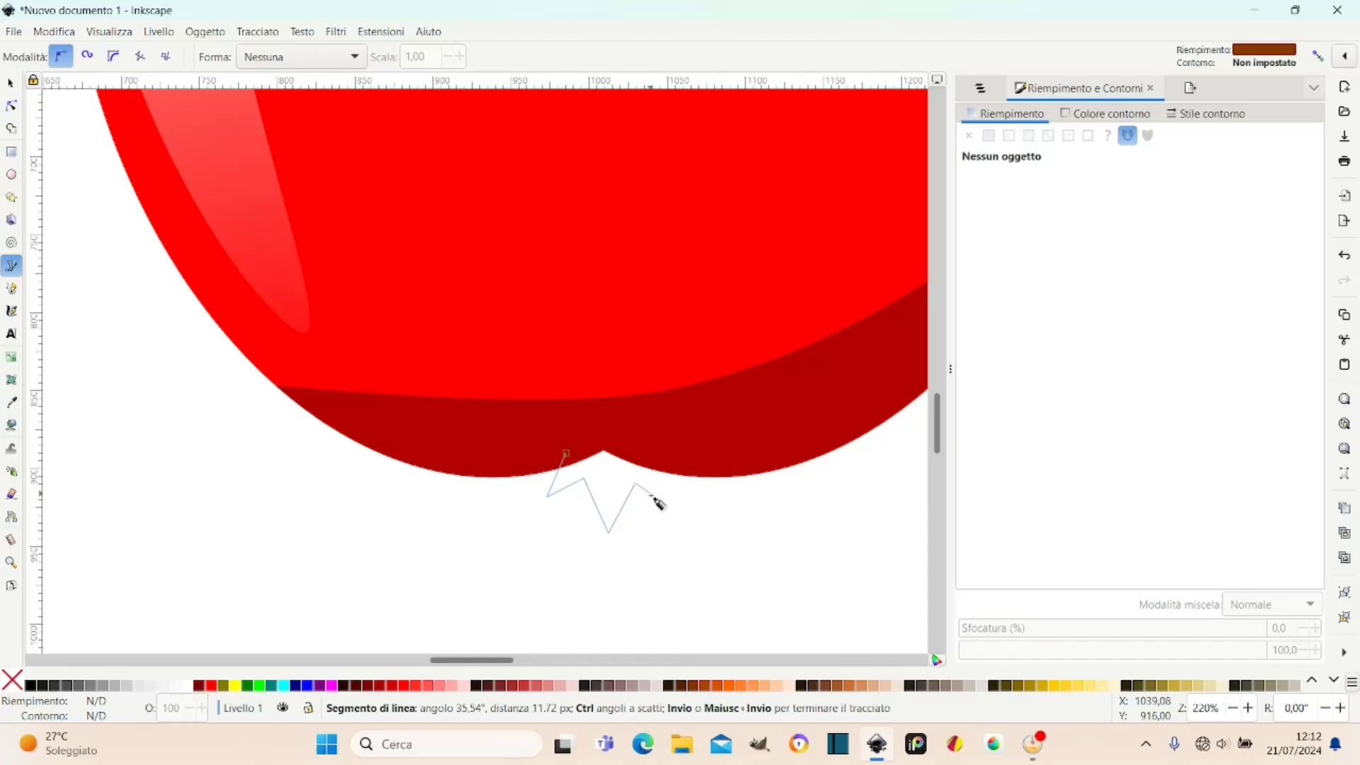
{"action": "left_click", "coordinate": [664, 500]}
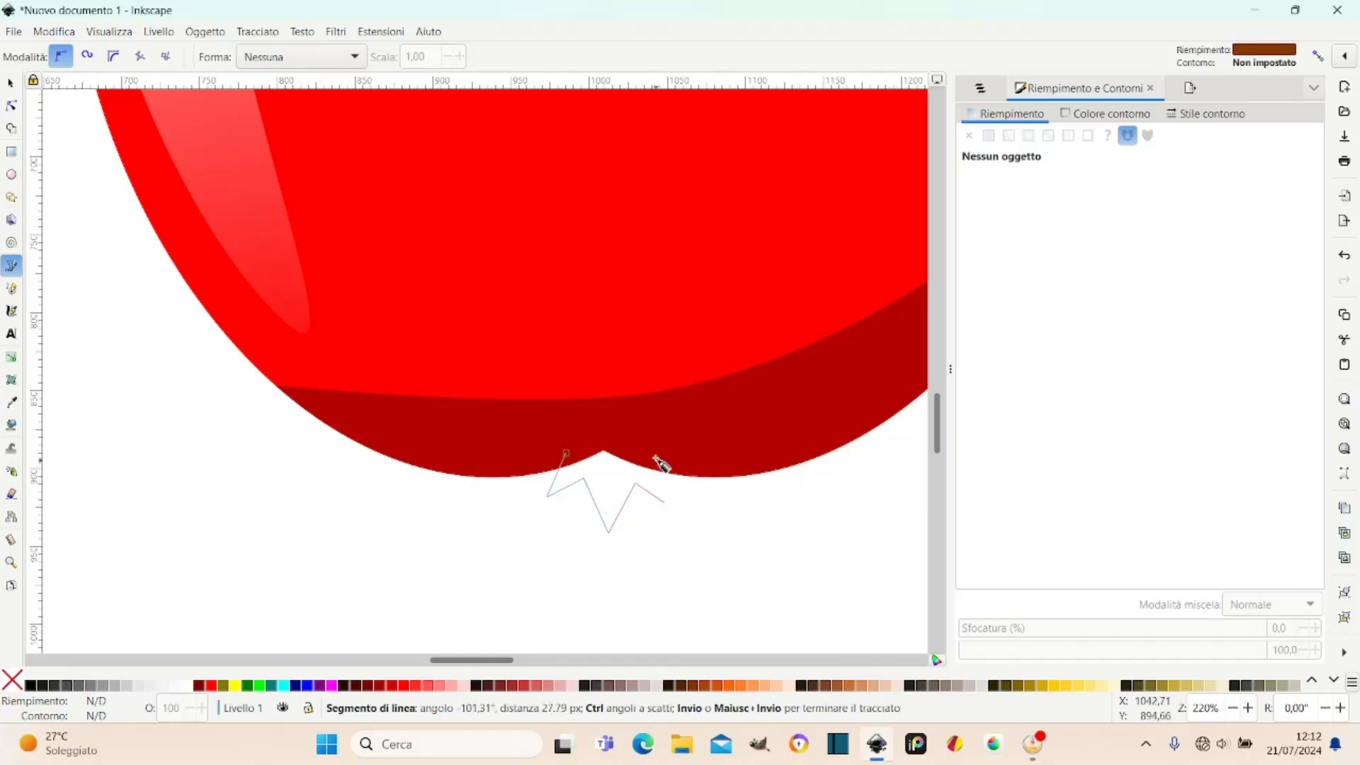
{"action": "left_click", "coordinate": [567, 454]}
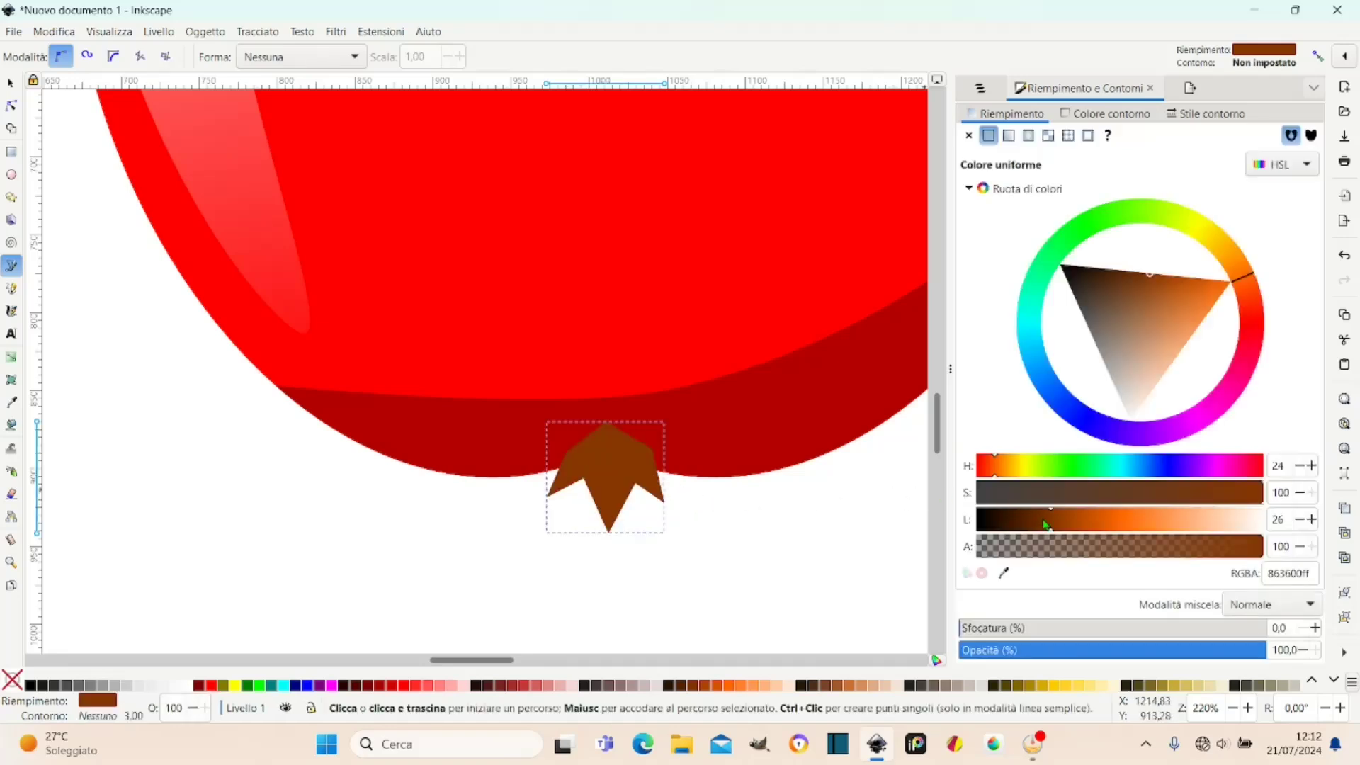
Darken the calyx's brown fill and nudge it slightly to the right.
{"action": "left_click", "coordinate": [1030, 525]}
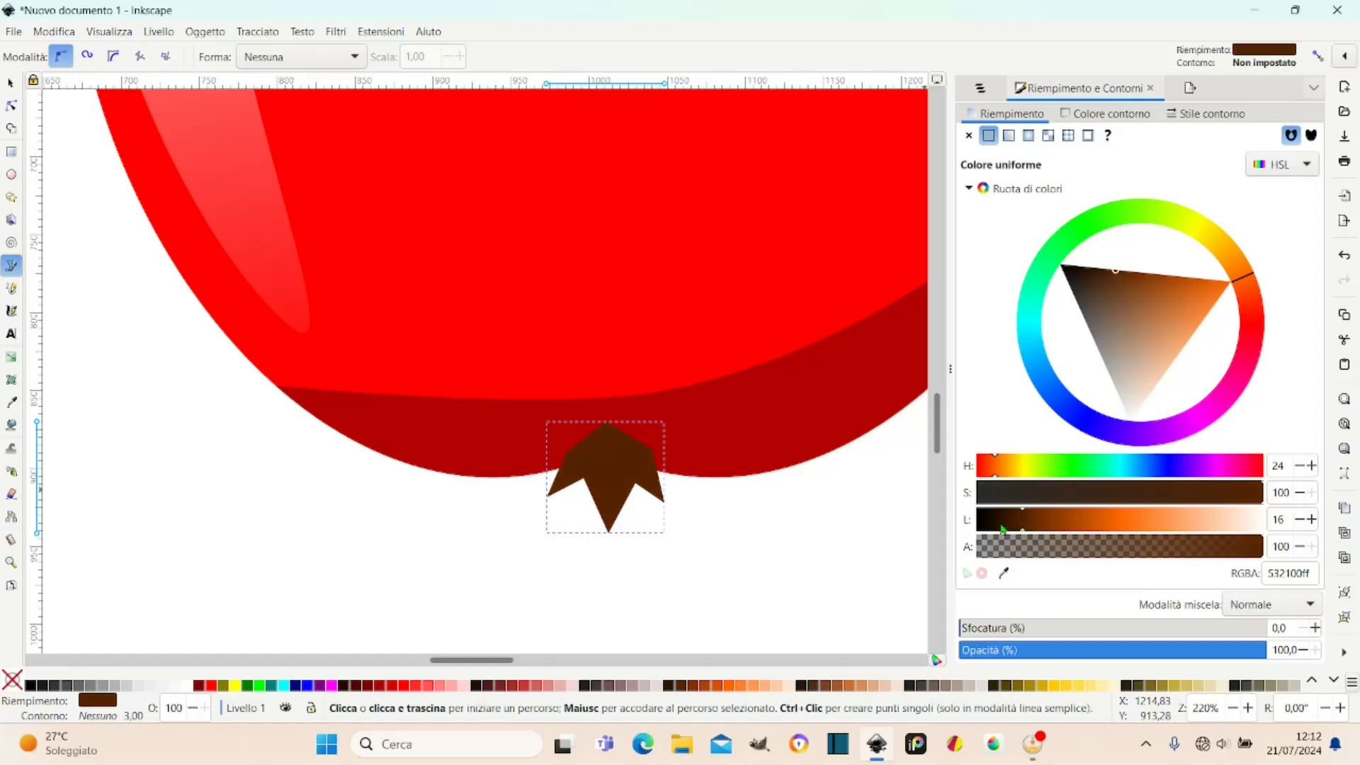
{"action": "left_click", "coordinate": [10, 83]}
{"action": "left_click_drag", "start_coordinate": [572, 476], "coordinate": [615, 484]}
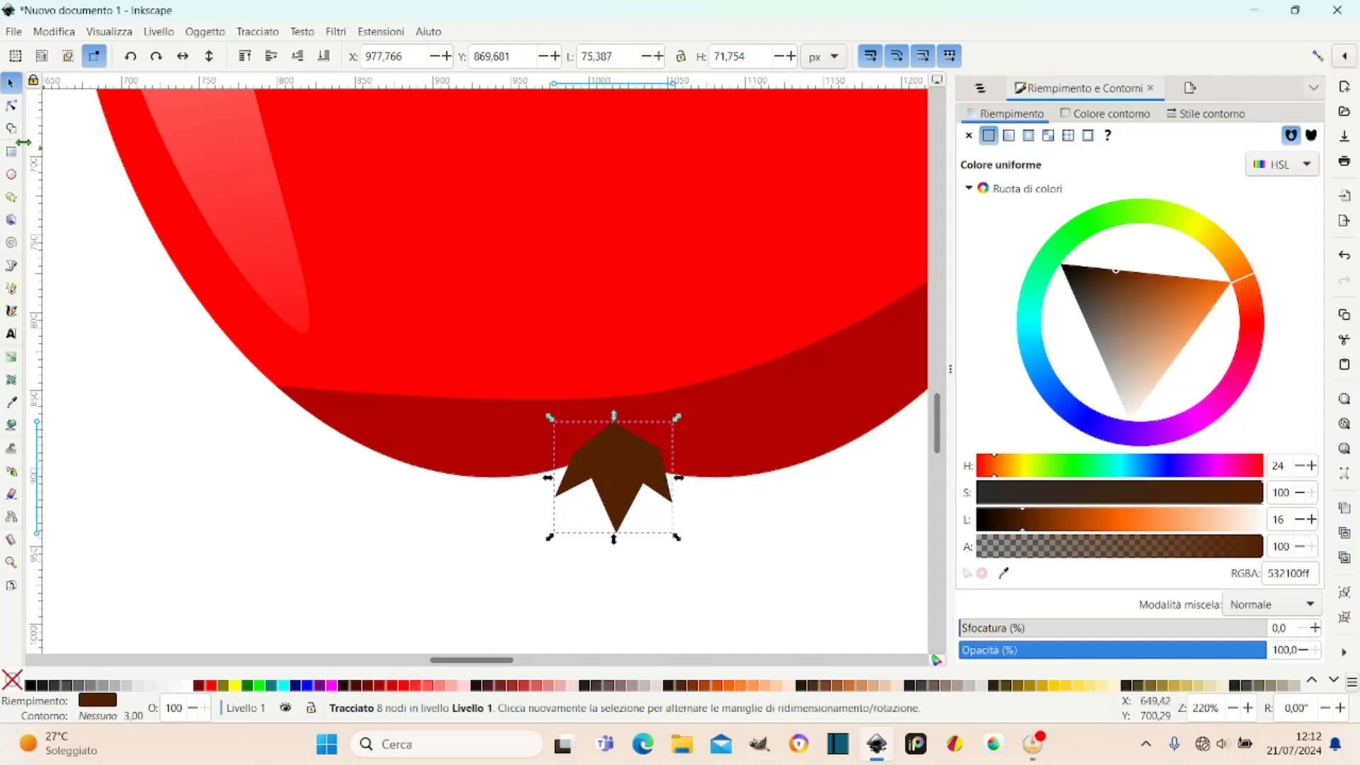
Pull the calyx's left tip node slightly inward.
{"action": "left_click", "coordinate": [11, 107]}
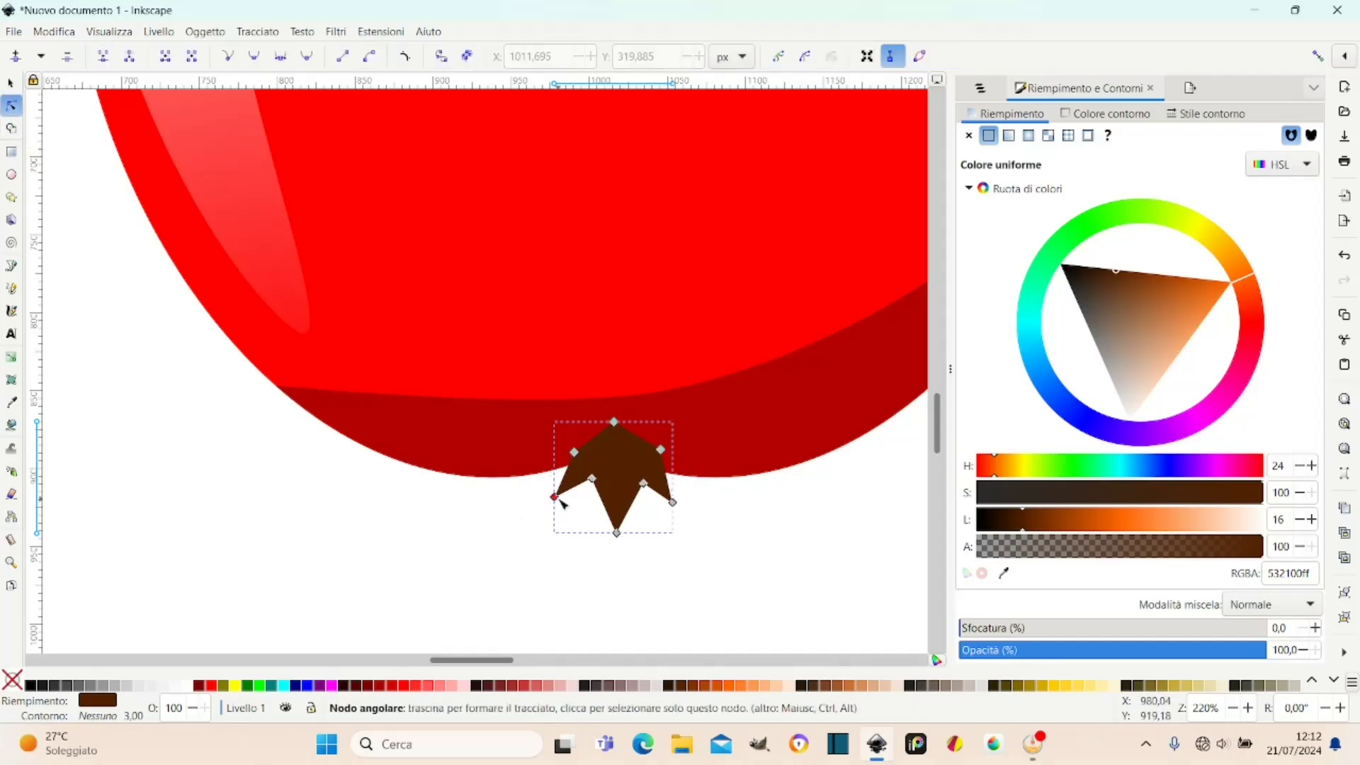
{"action": "left_click_drag", "start_coordinate": [556, 498], "coordinate": [562, 504]}
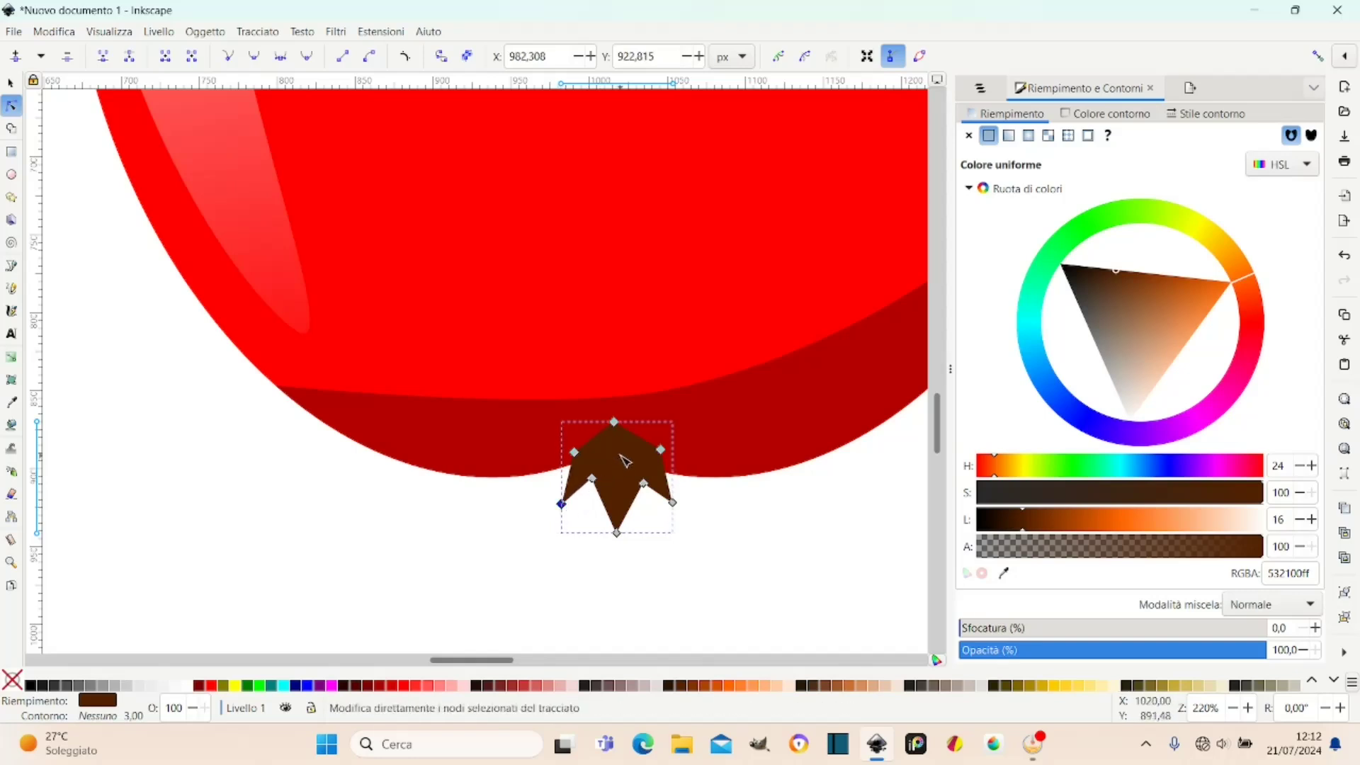
{"action": "left_click", "coordinate": [10, 84]}
Lower the calyx behind the dark red bottom shading and shift it left into the notch.
{"action": "left_click", "coordinate": [615, 473]}
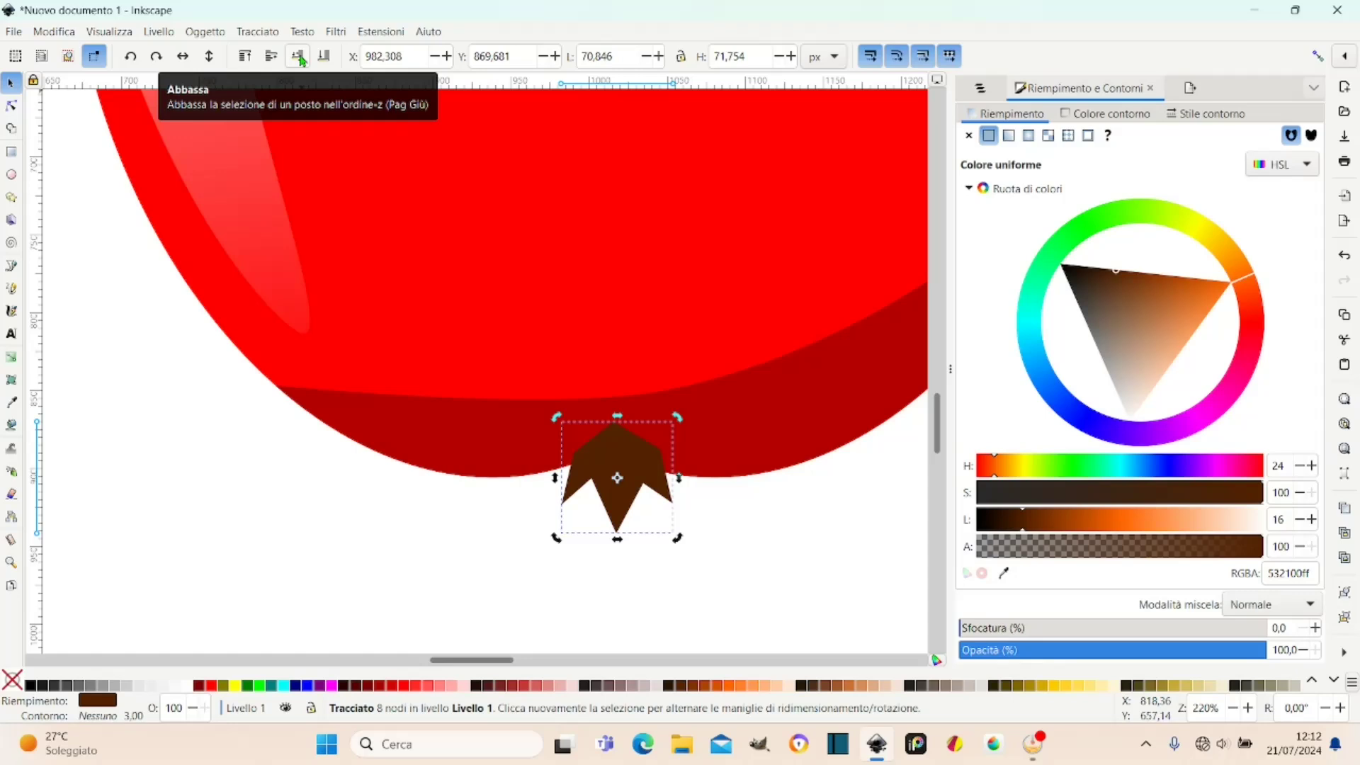
{"action": "left_click", "coordinate": [301, 60]}
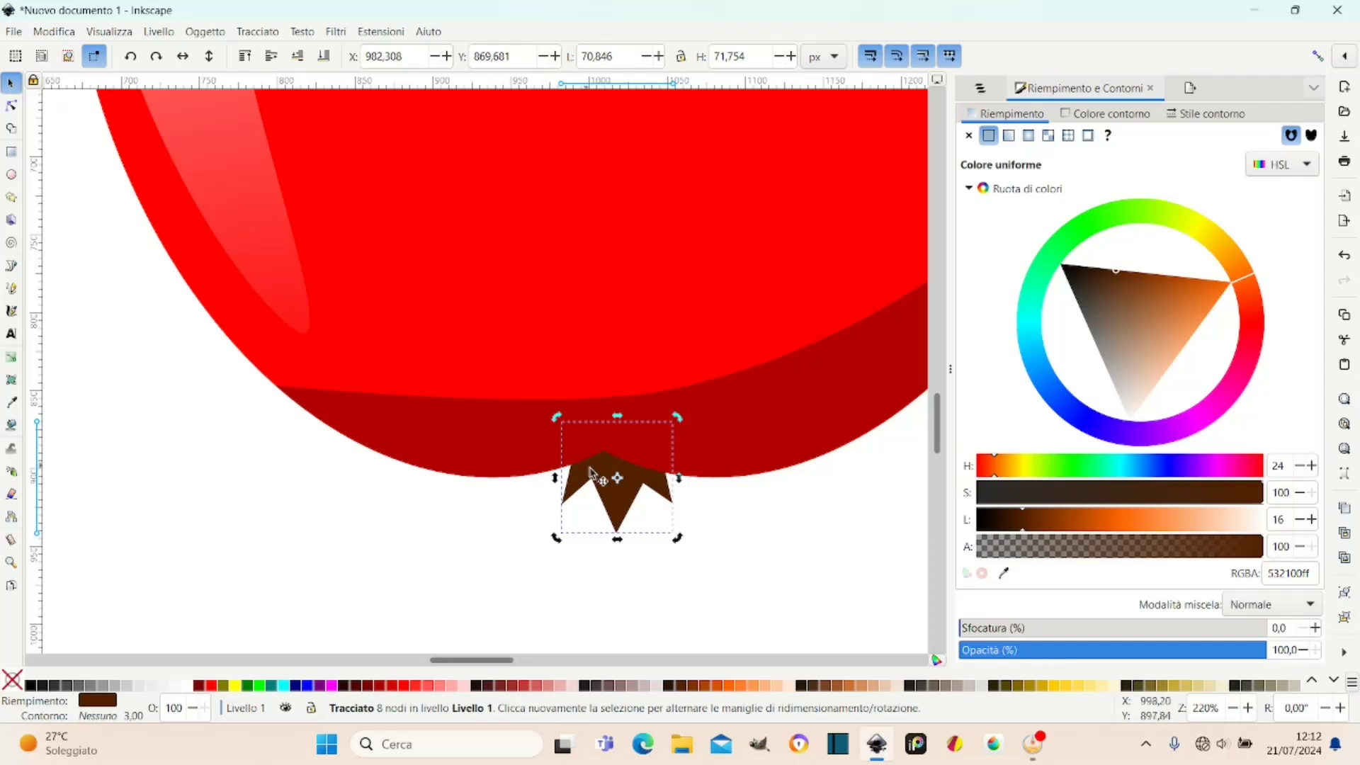
{"action": "left_click_drag", "start_coordinate": [618, 498], "coordinate": [604, 506]}
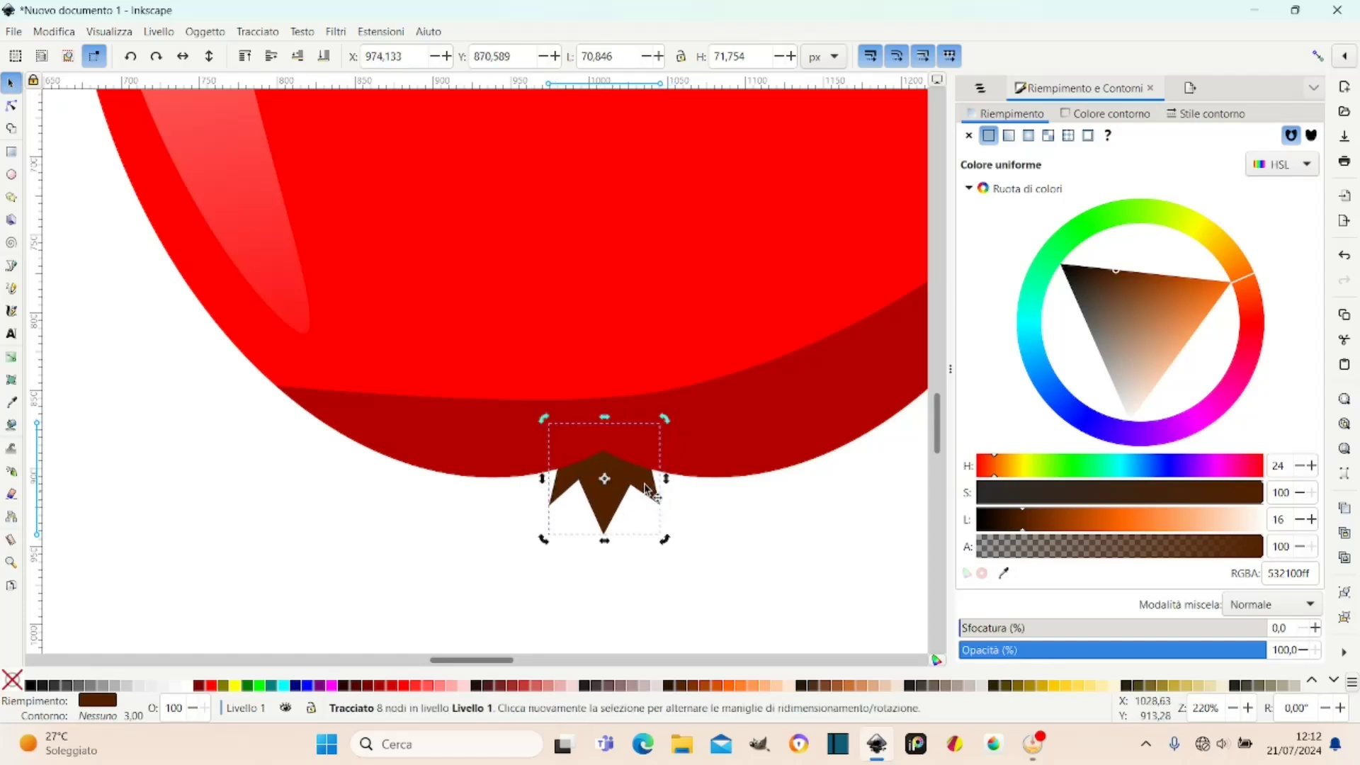
{"action": "scroll", "coordinate": [655, 351], "scroll_direction": "down", "scroll_amount": 1, "text": "ctrl"}
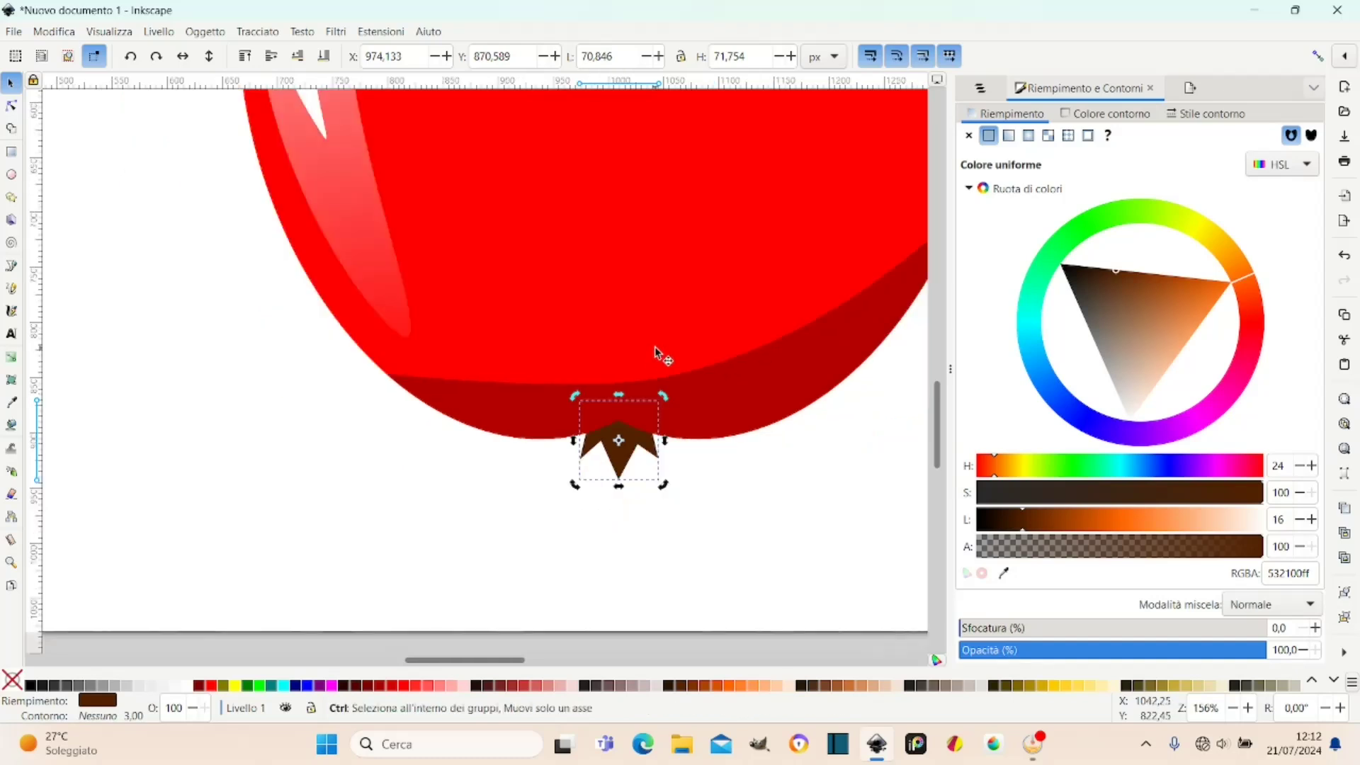
{"action": "scroll", "coordinate": [654, 351], "scroll_direction": "down", "scroll_amount": 1, "text": "ctrl"}
{"action": "left_click", "coordinate": [825, 448]}
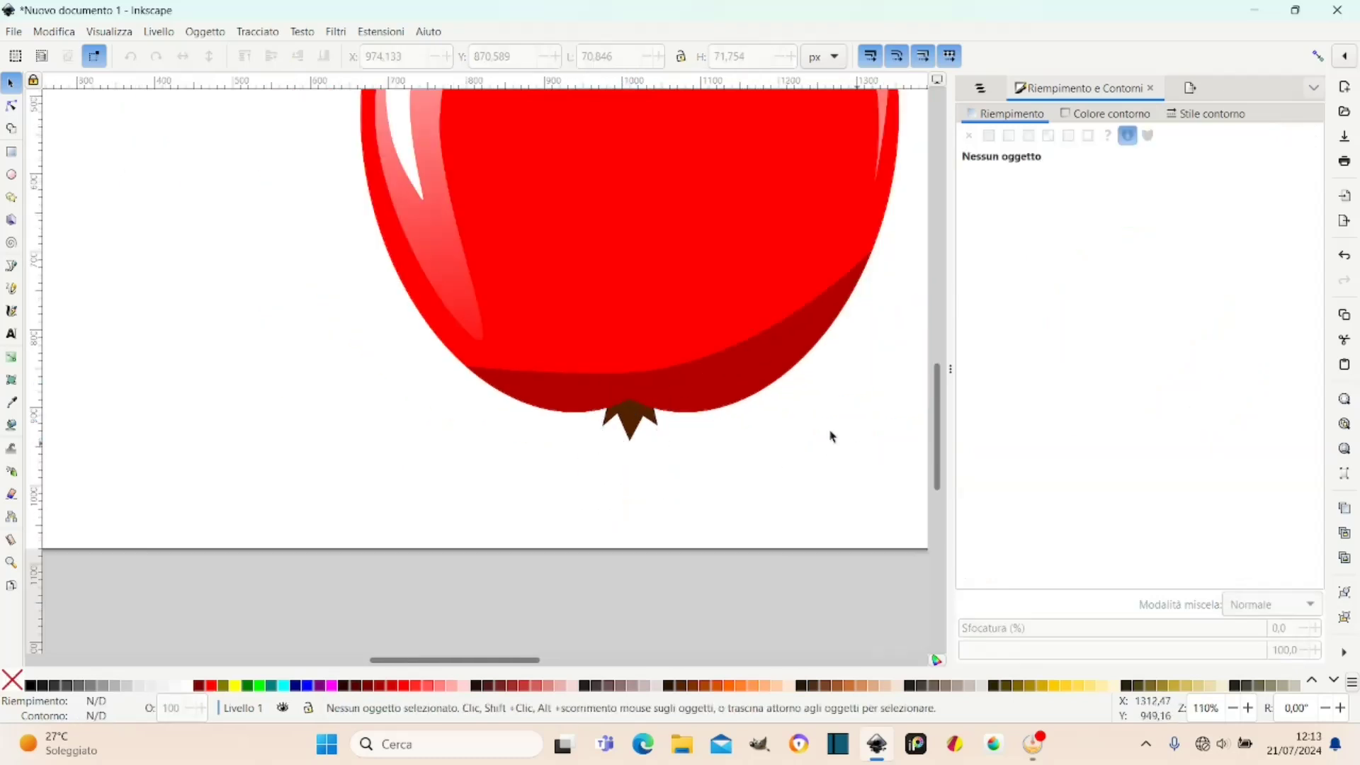
{"action": "scroll", "coordinate": [829, 439], "scroll_direction": "down", "scroll_amount": 1, "text": "ctrl"}
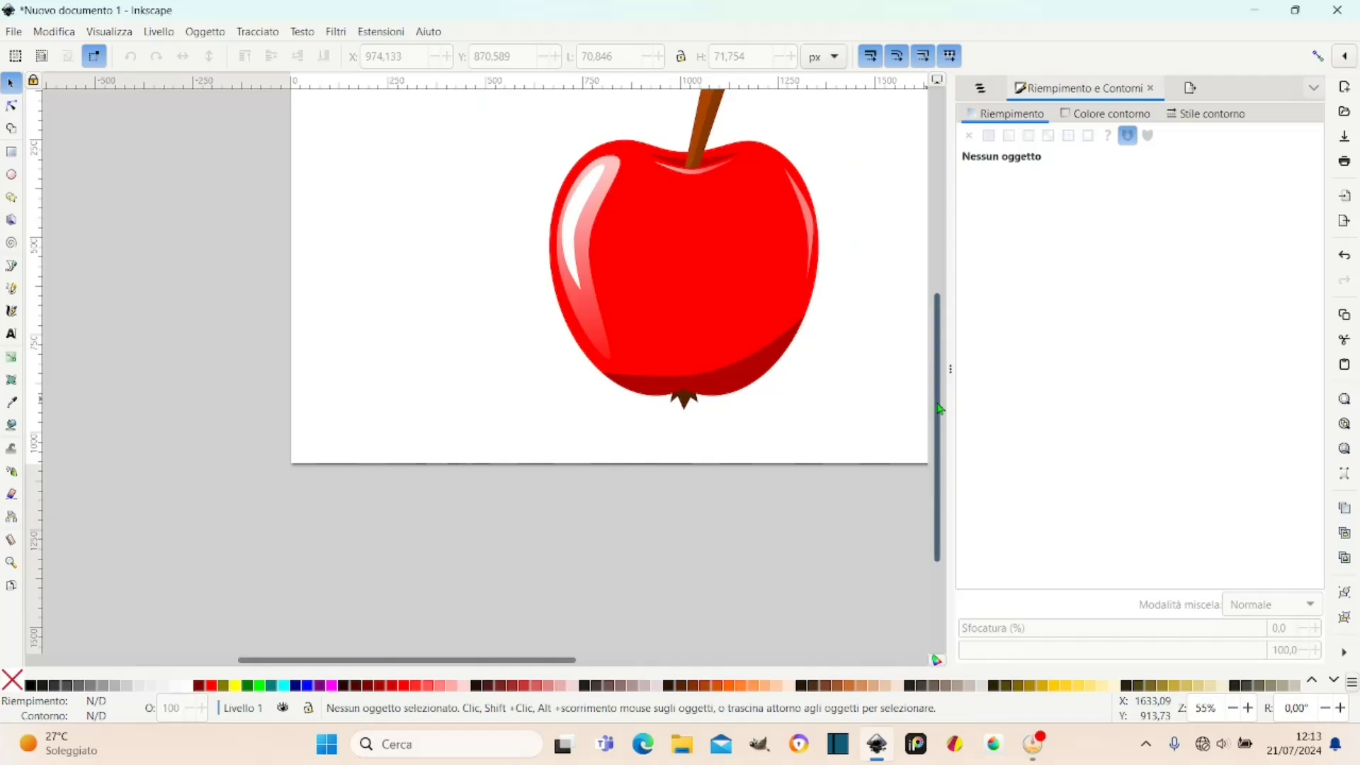
{"action": "left_click_drag", "start_coordinate": [937, 404], "coordinate": [910, 350]}
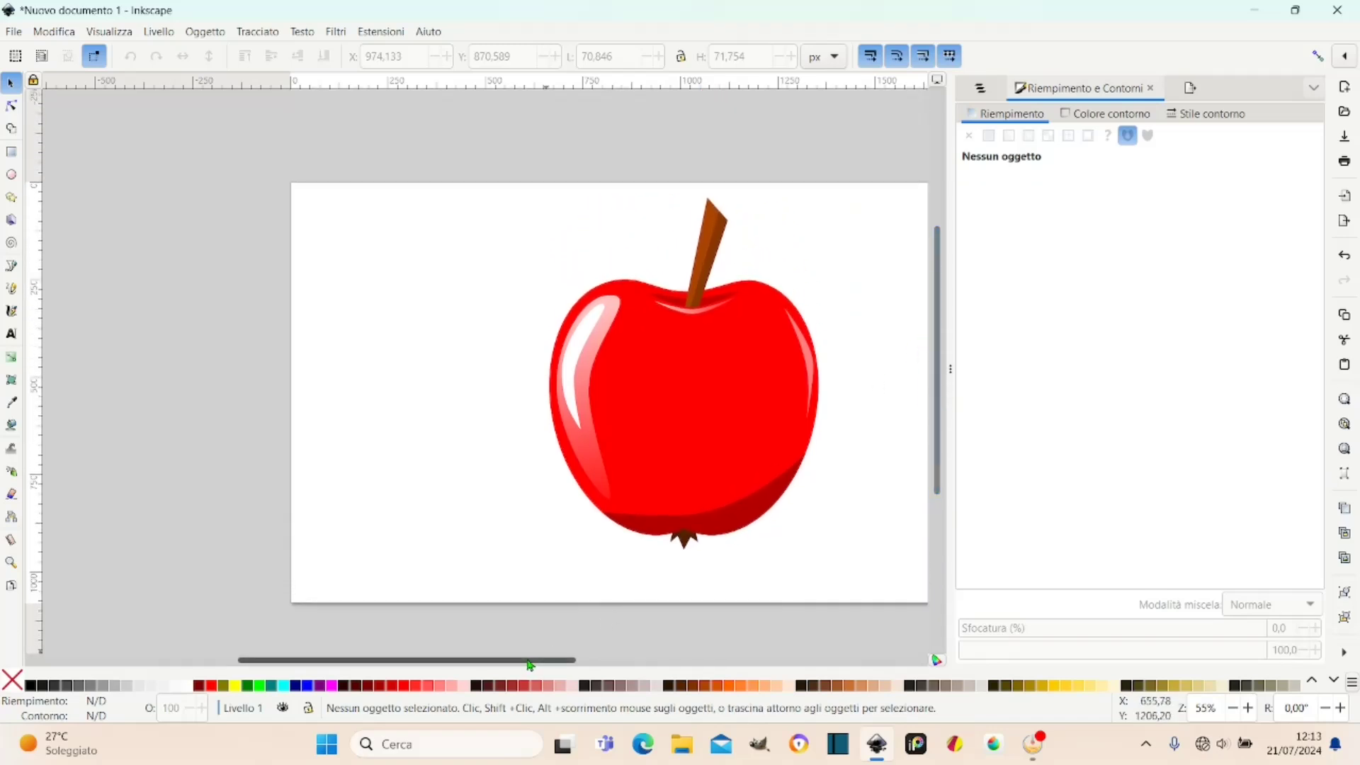
{"action": "left_click_drag", "start_coordinate": [532, 659], "coordinate": [594, 643]}
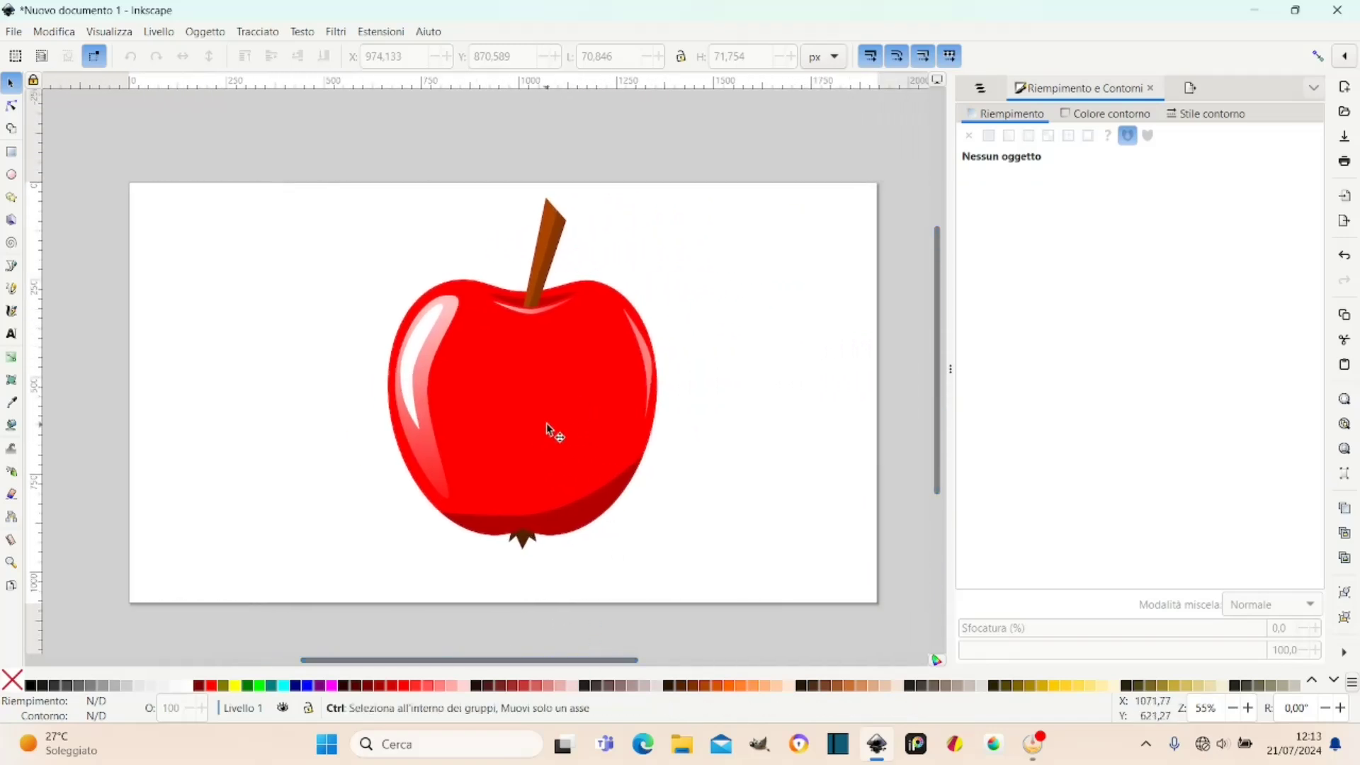
{"action": "scroll", "coordinate": [547, 424], "scroll_direction": "up", "scroll_amount": 1, "text": "ctrl"}
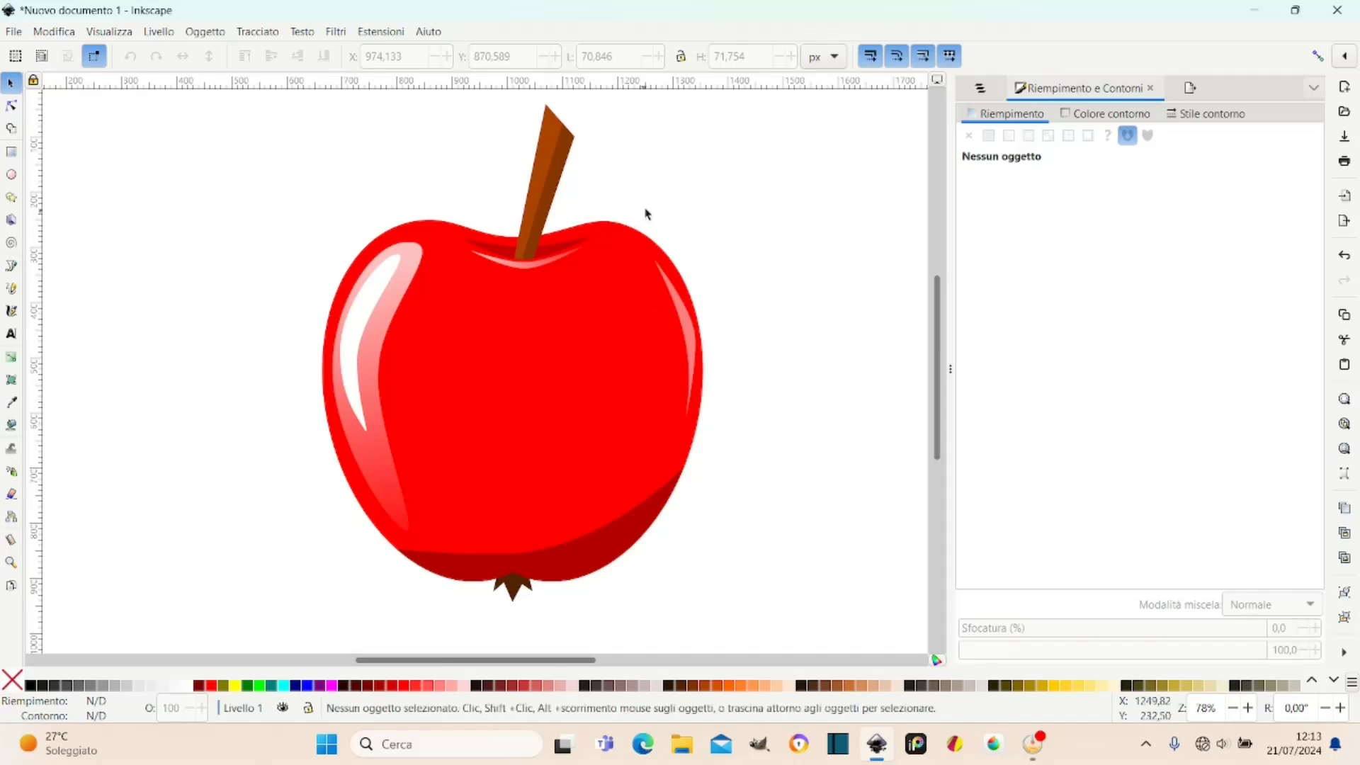
{"action": "left_click_drag", "start_coordinate": [938, 318], "coordinate": [942, 302]}
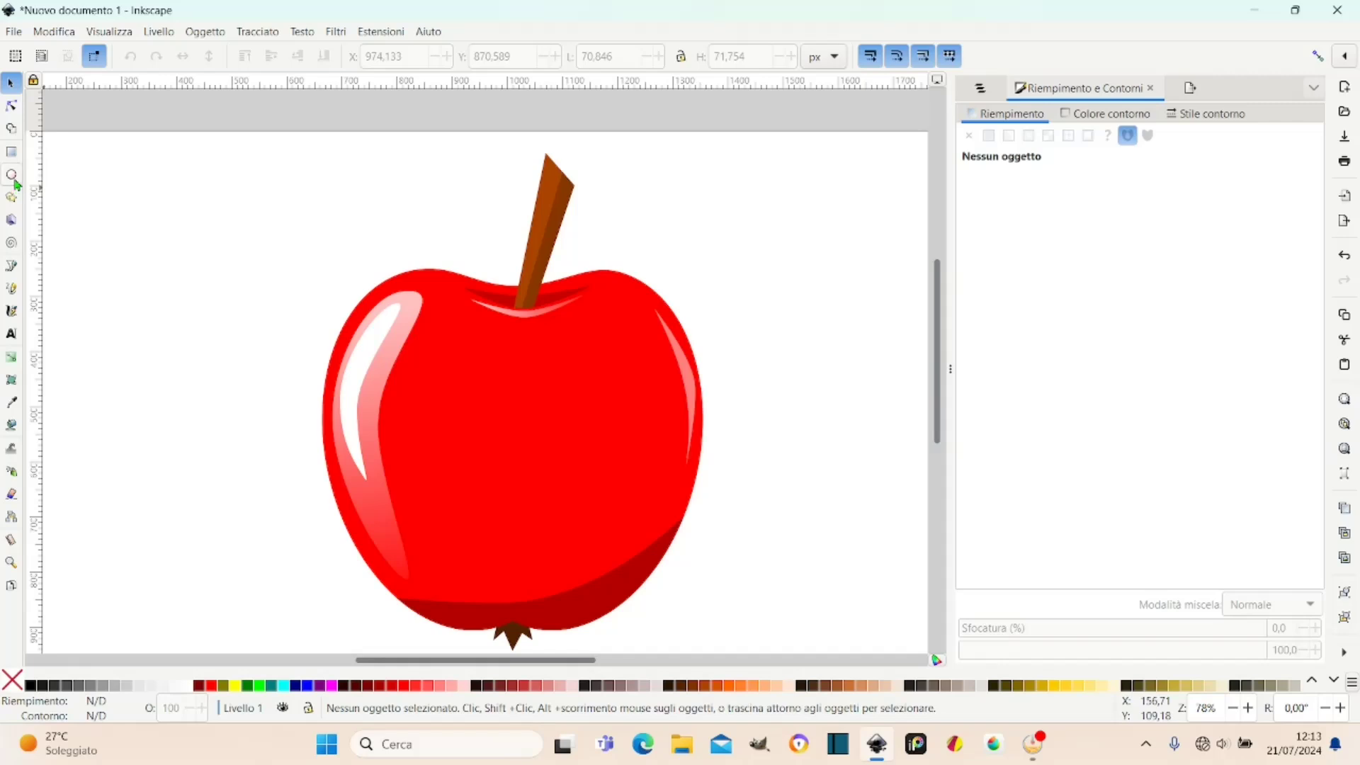
{"action": "left_click_drag", "start_coordinate": [455, 660], "coordinate": [404, 660]}
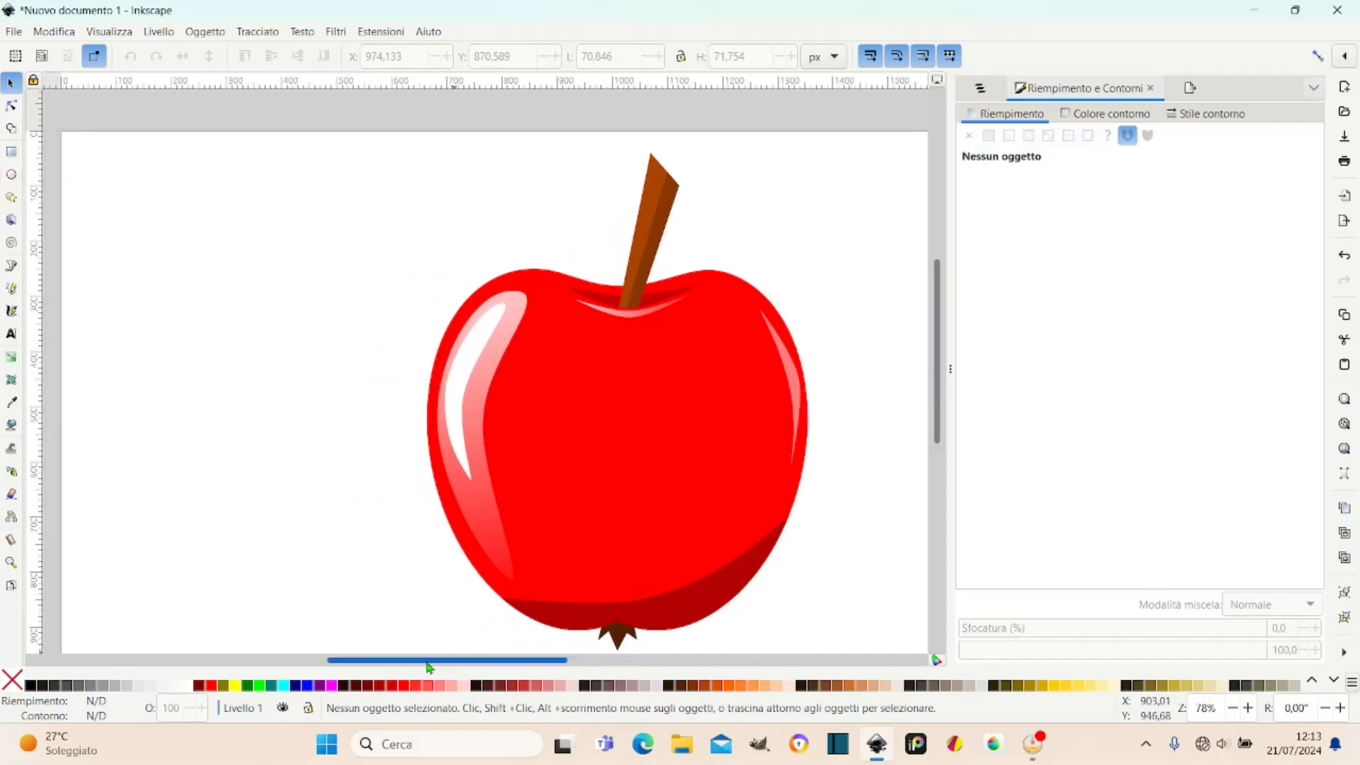
Draw an orange circle left of the apple, duplicate it, and move the copy right.
{"action": "left_click", "coordinate": [12, 175]}
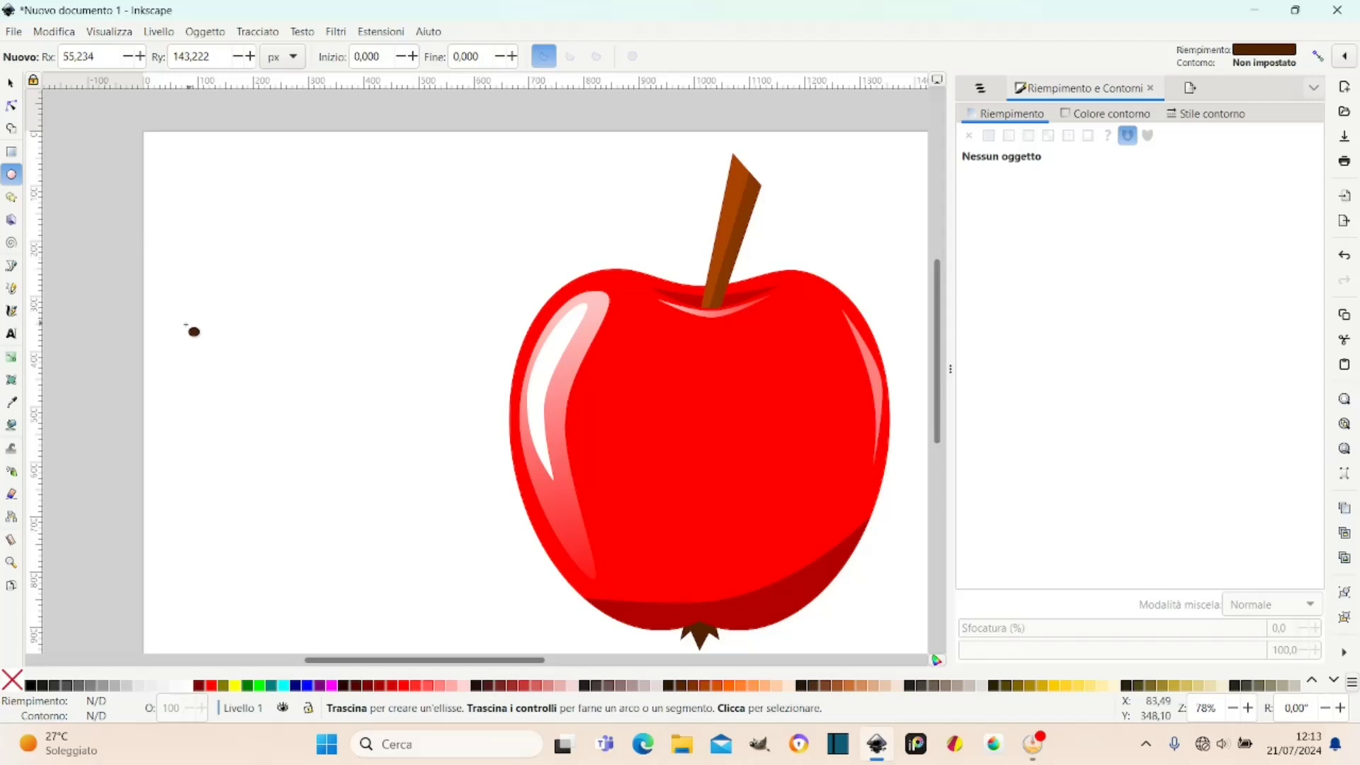
{"action": "mouse_move", "coordinate": [174, 252]}
{"action": "left_mouse_down"}
{"action": "mouse_move", "coordinate": [306, 418]}
{"action": "mouse_move", "coordinate": [350, 439]}
{"action": "left_mouse_up"}
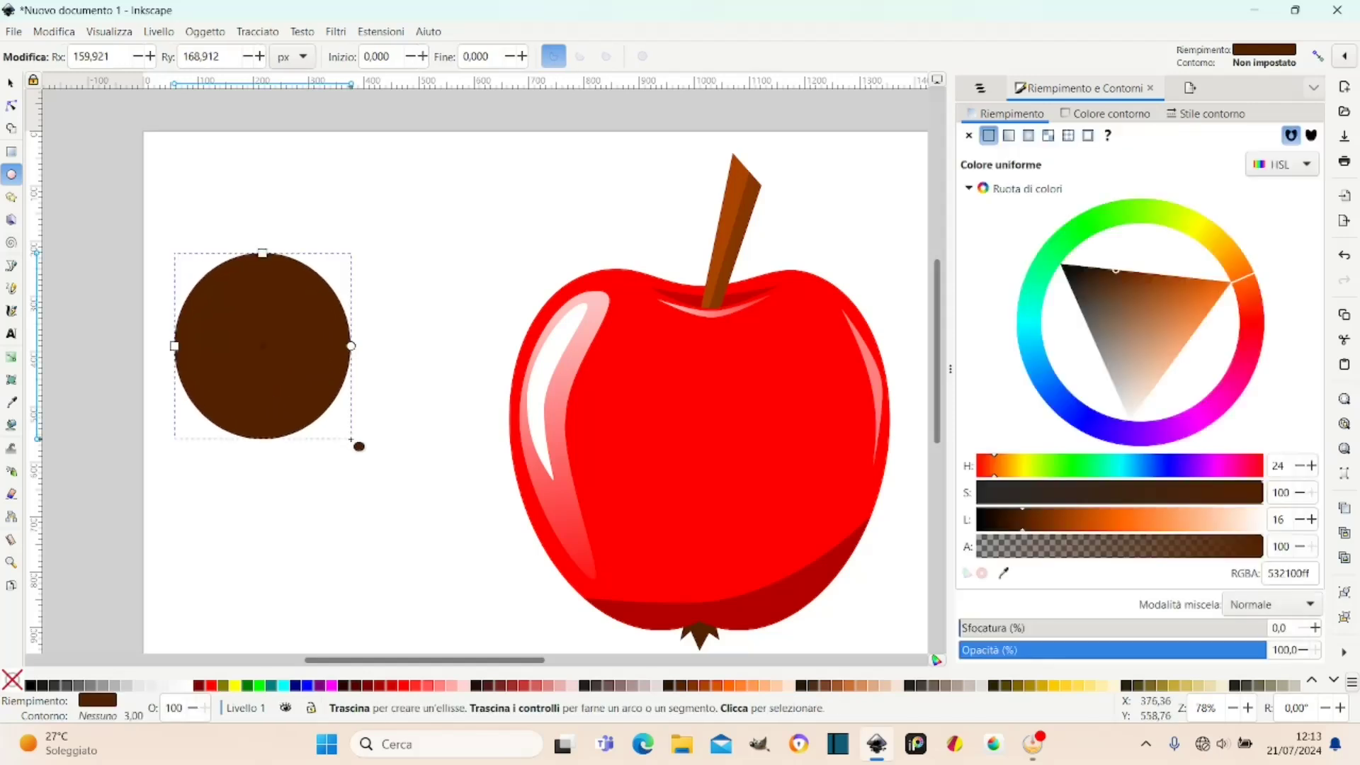
{"action": "left_click", "coordinate": [741, 690]}
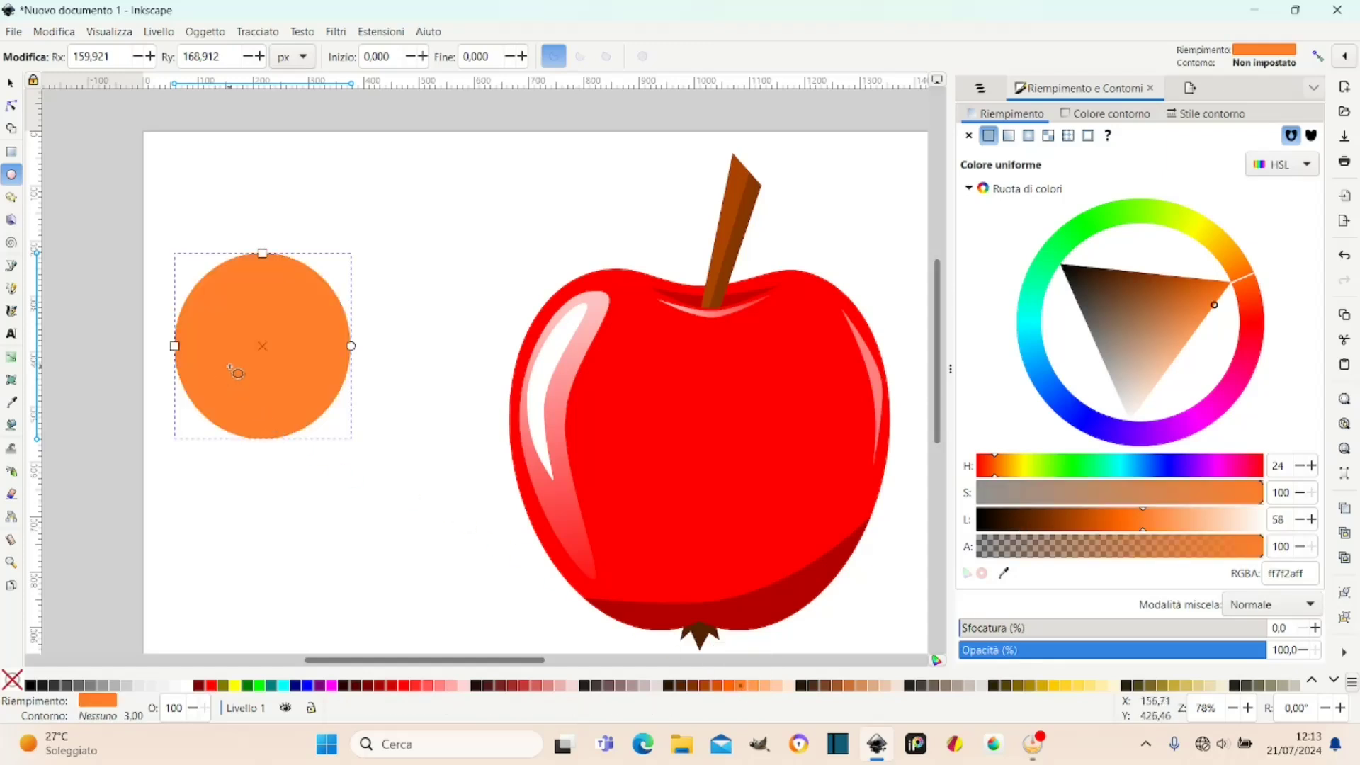
{"action": "right_click", "coordinate": [234, 309]}
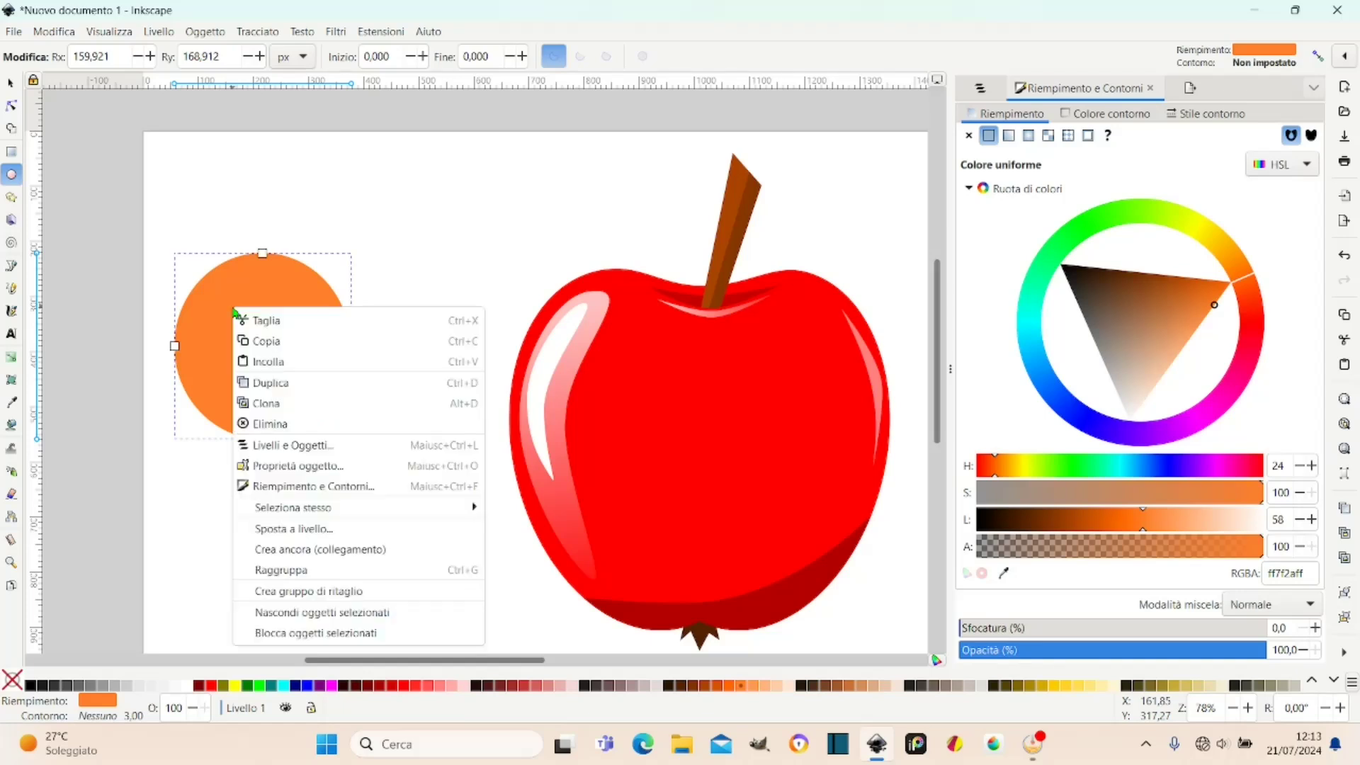
{"action": "left_click", "coordinate": [266, 382]}
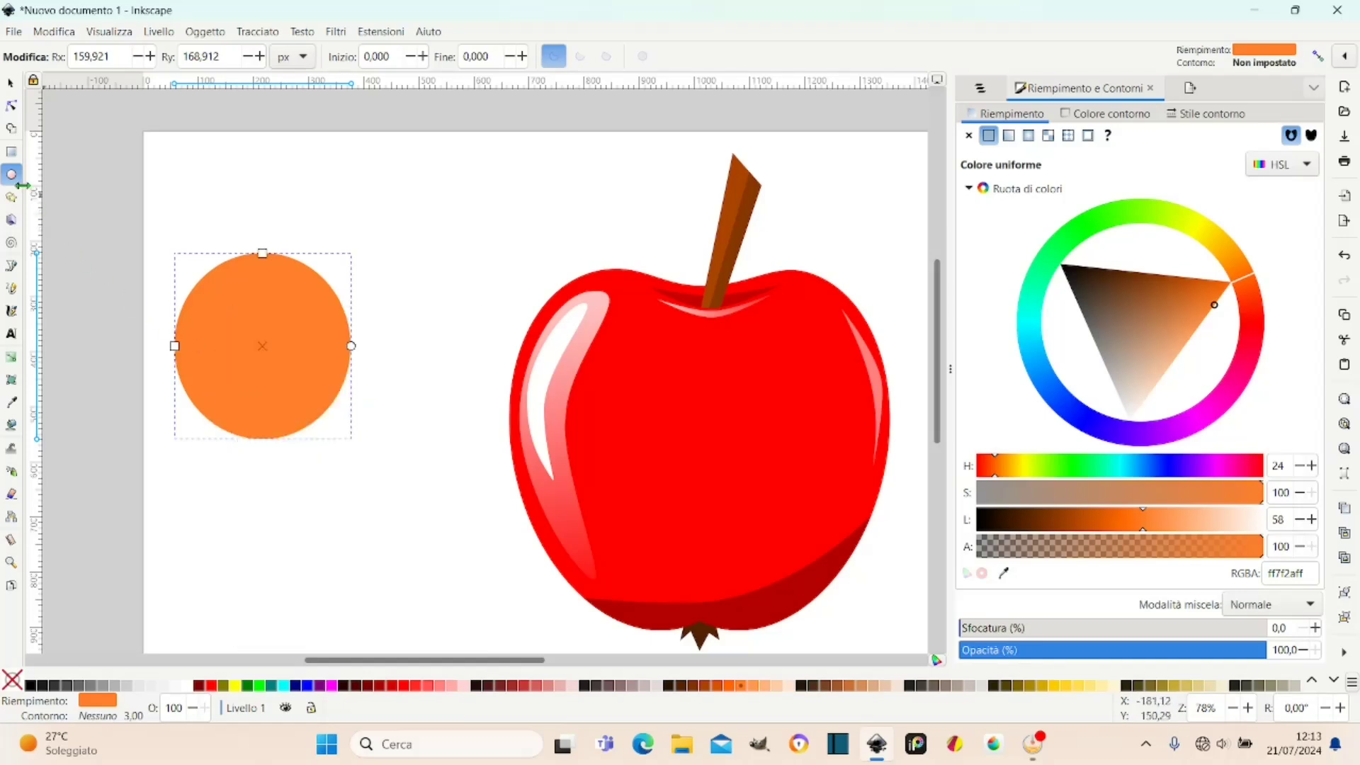
{"action": "left_click", "coordinate": [10, 83]}
{"action": "left_click_drag", "start_coordinate": [296, 362], "coordinate": [371, 363]}
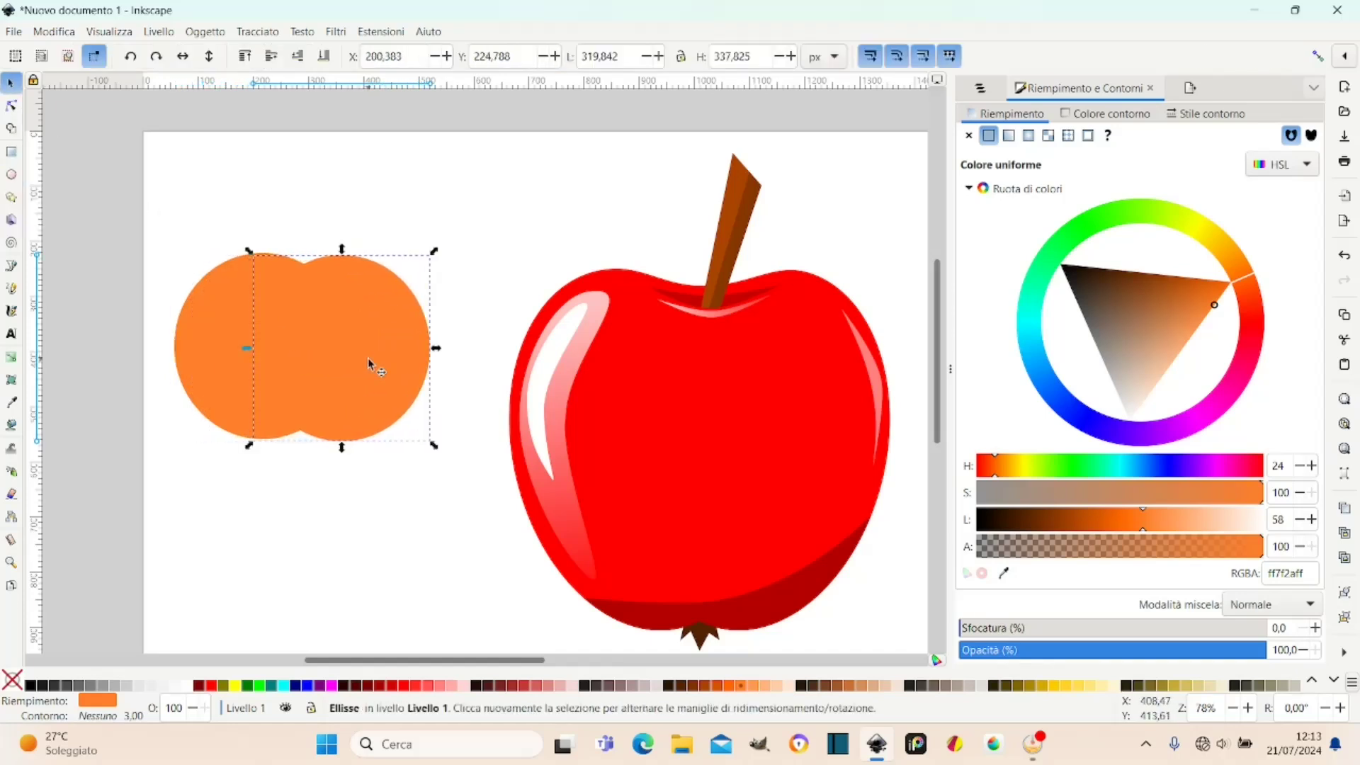
Lower both circles' opacity, shift the right one further right, and select both.
{"action": "left_click", "coordinate": [1123, 648]}
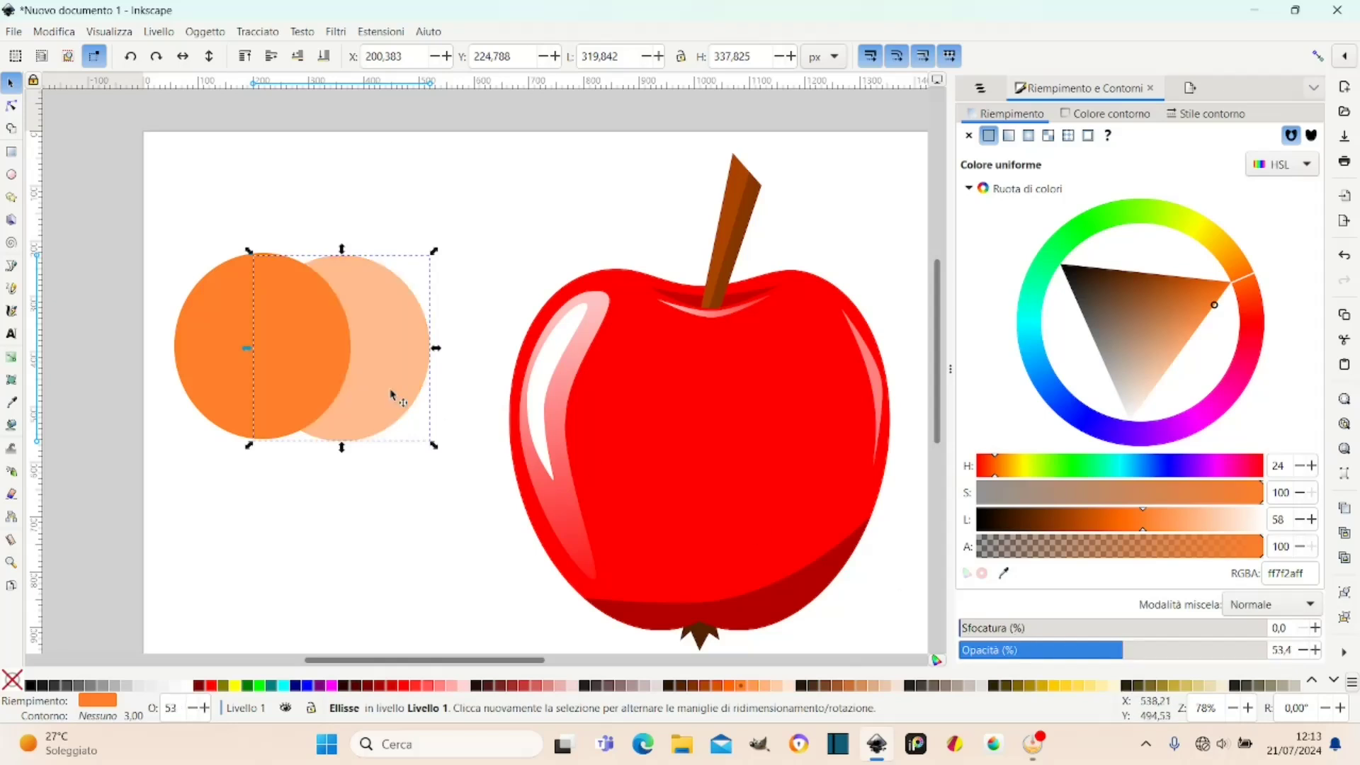
{"action": "left_click", "coordinate": [218, 341]}
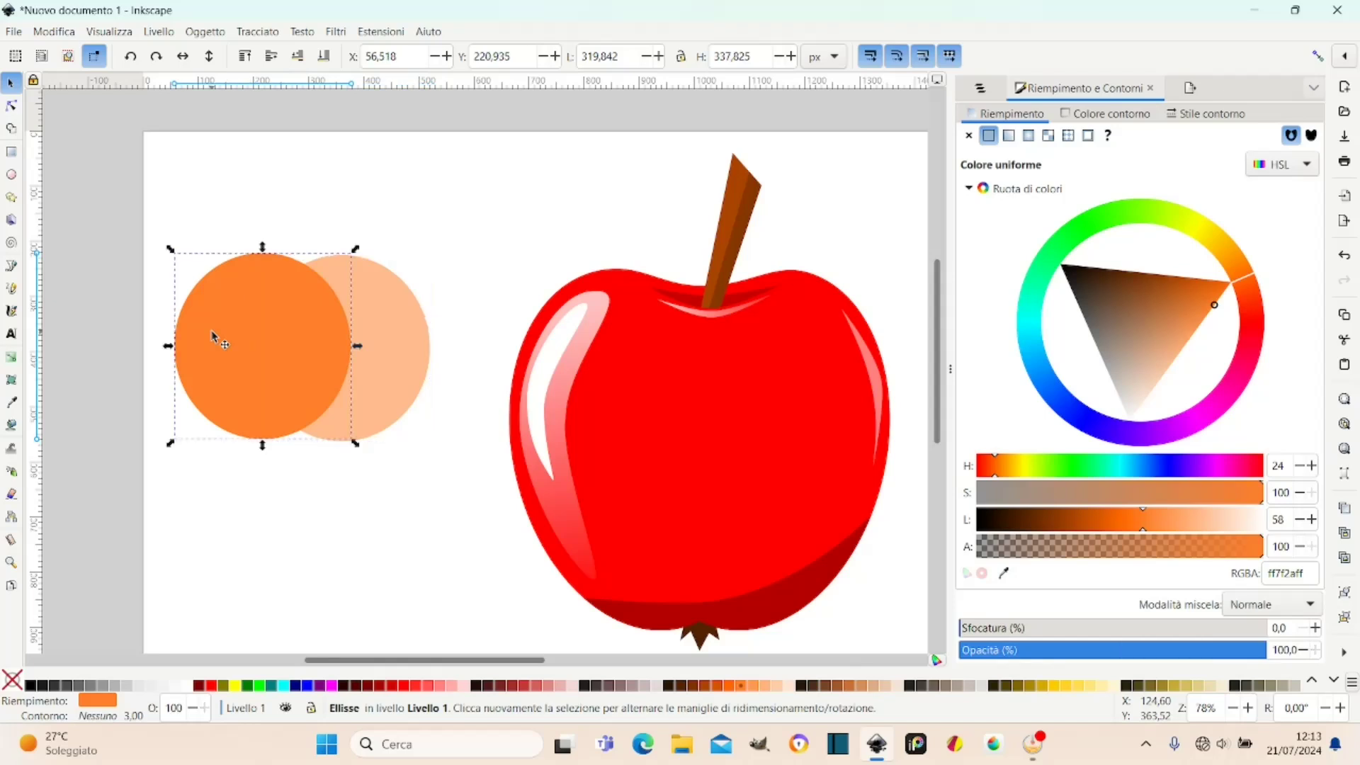
{"action": "left_click", "coordinate": [1090, 648]}
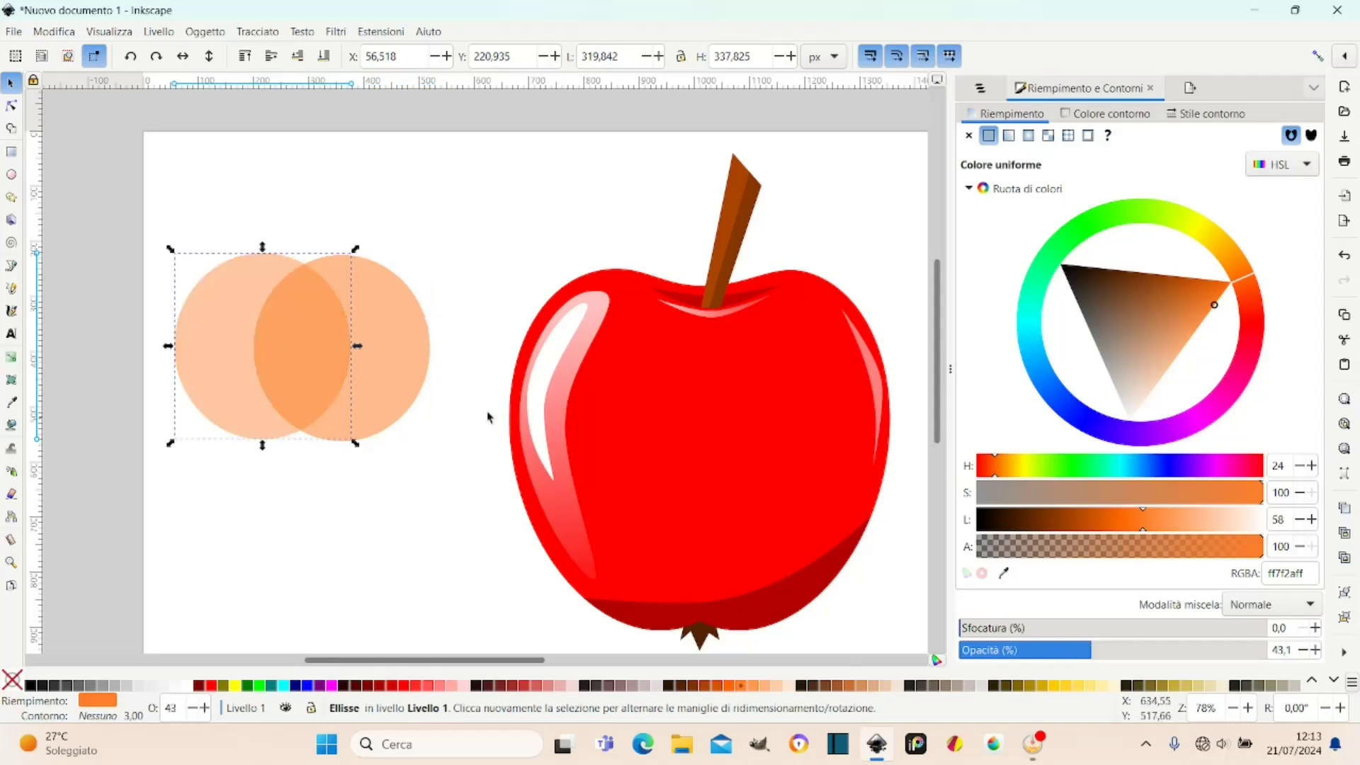
{"action": "left_click", "coordinate": [388, 341]}
{"action": "mouse_move", "coordinate": [376, 333]}
{"action": "left_mouse_down"}
{"action": "mouse_move", "coordinate": [399, 333]}
{"action": "mouse_move", "coordinate": [386, 337]}
{"action": "left_mouse_up"}
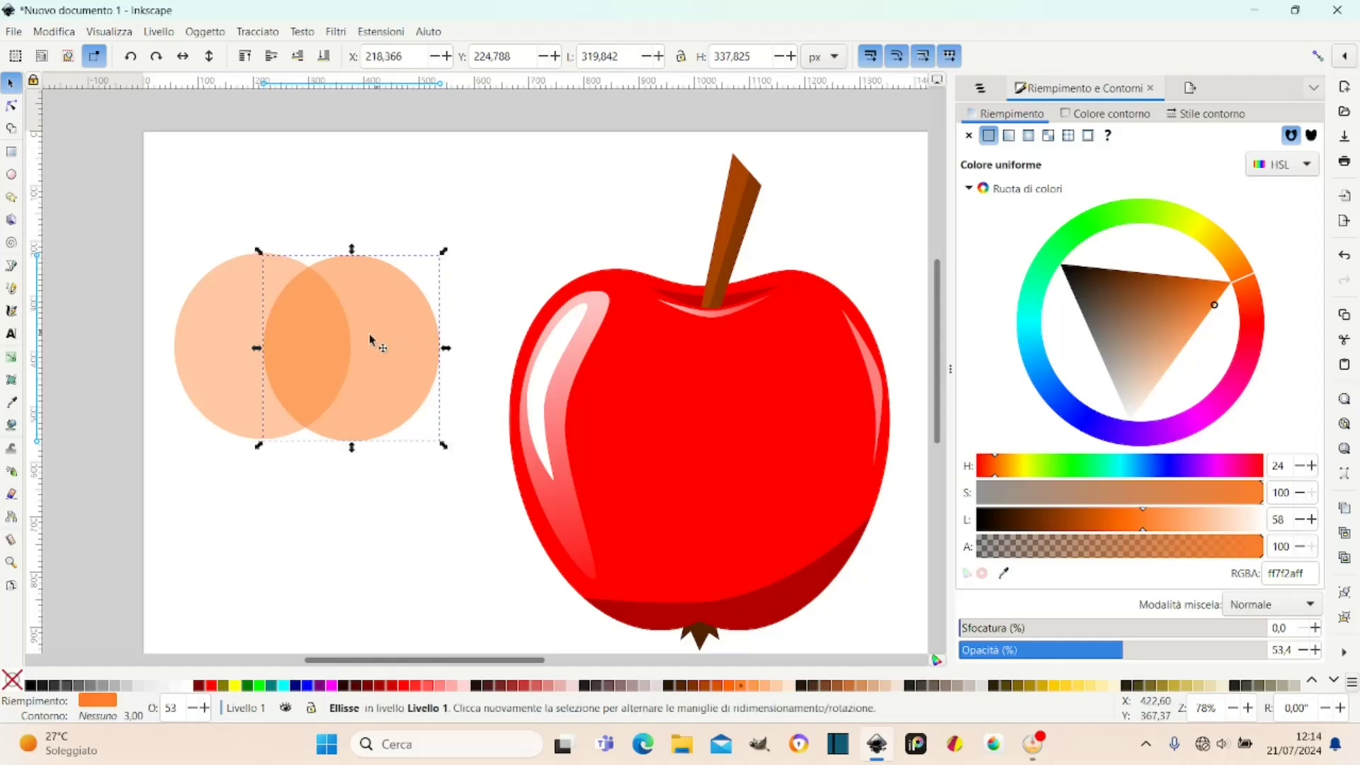
{"action": "left_click", "coordinate": [226, 334]}
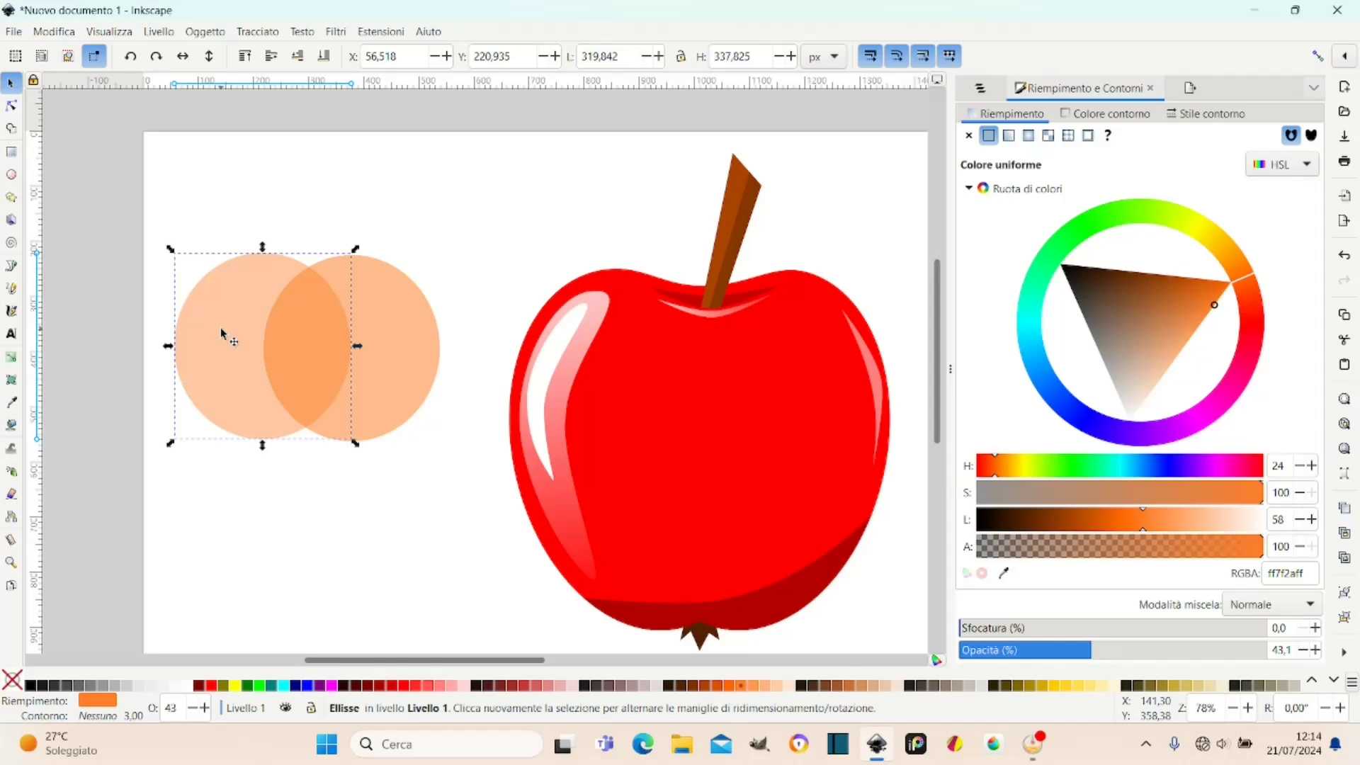
{"action": "key", "text": "shift"}
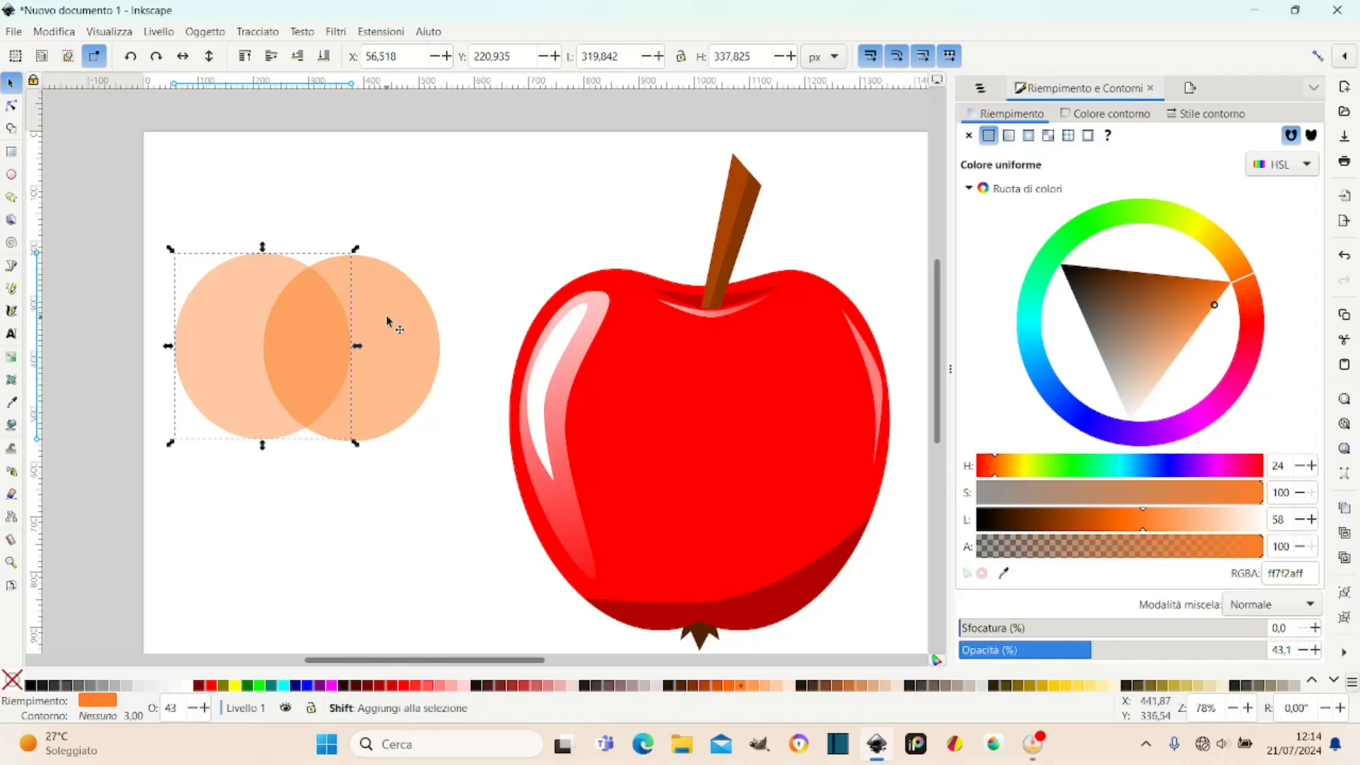
{"action": "left_click", "coordinate": [399, 320], "text": "shift"}
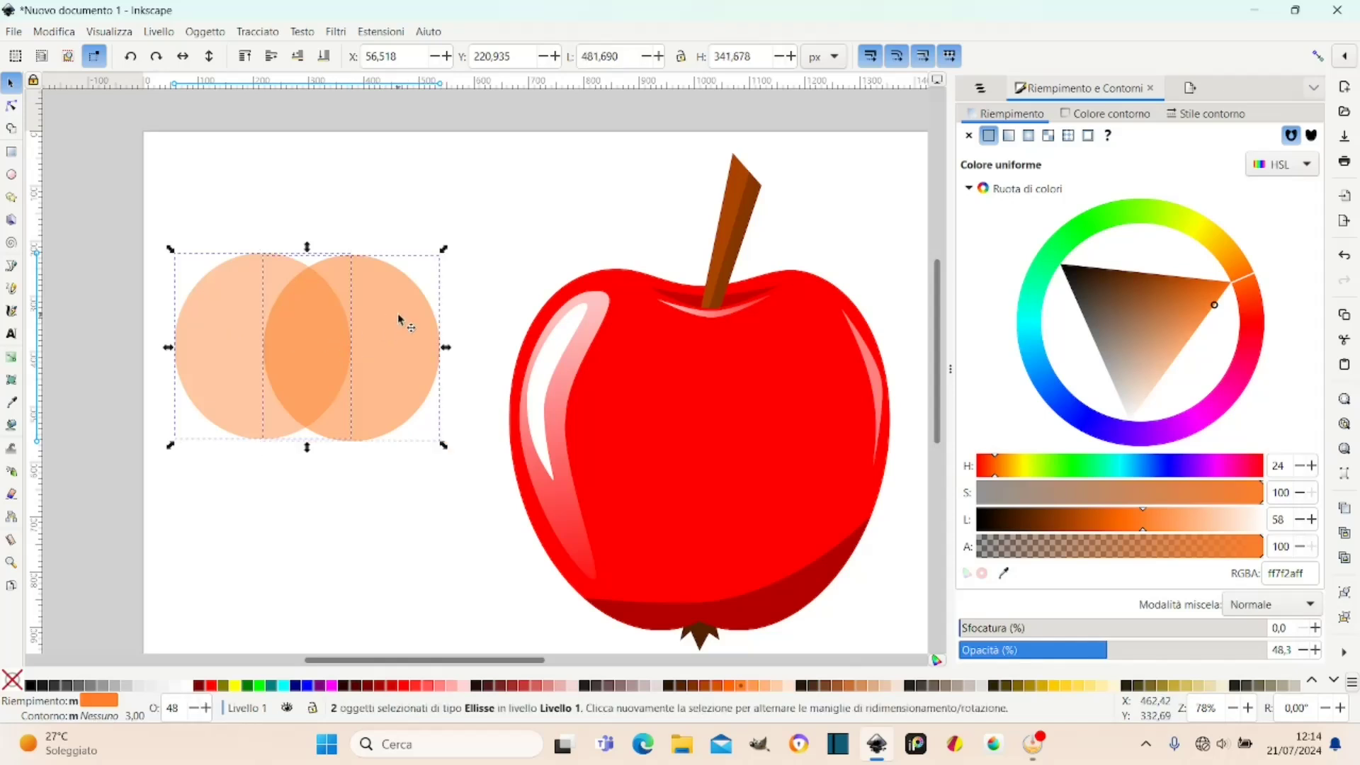
Intersect the circles into a lens and fill it vivid green, lightness 50, opacity 100.
{"action": "left_click", "coordinate": [257, 32]}
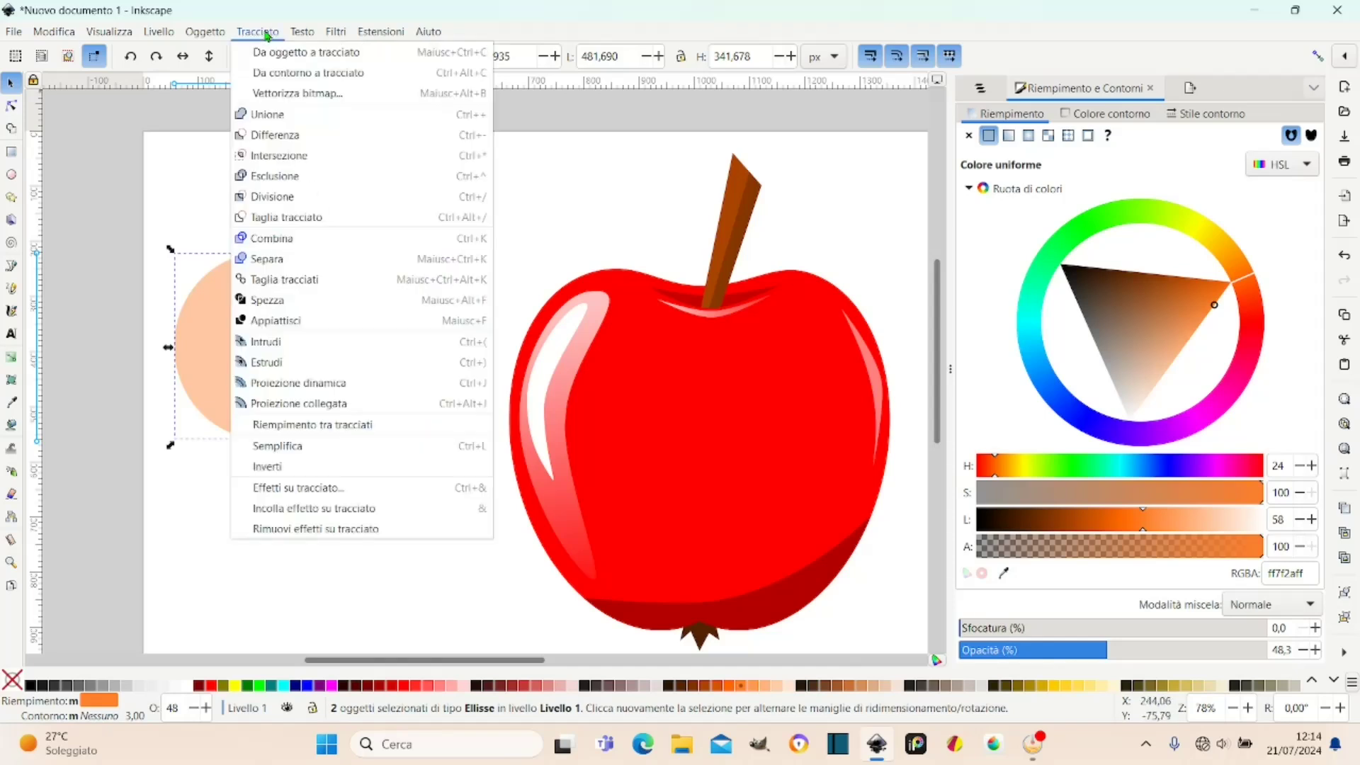
{"action": "left_click", "coordinate": [281, 156]}
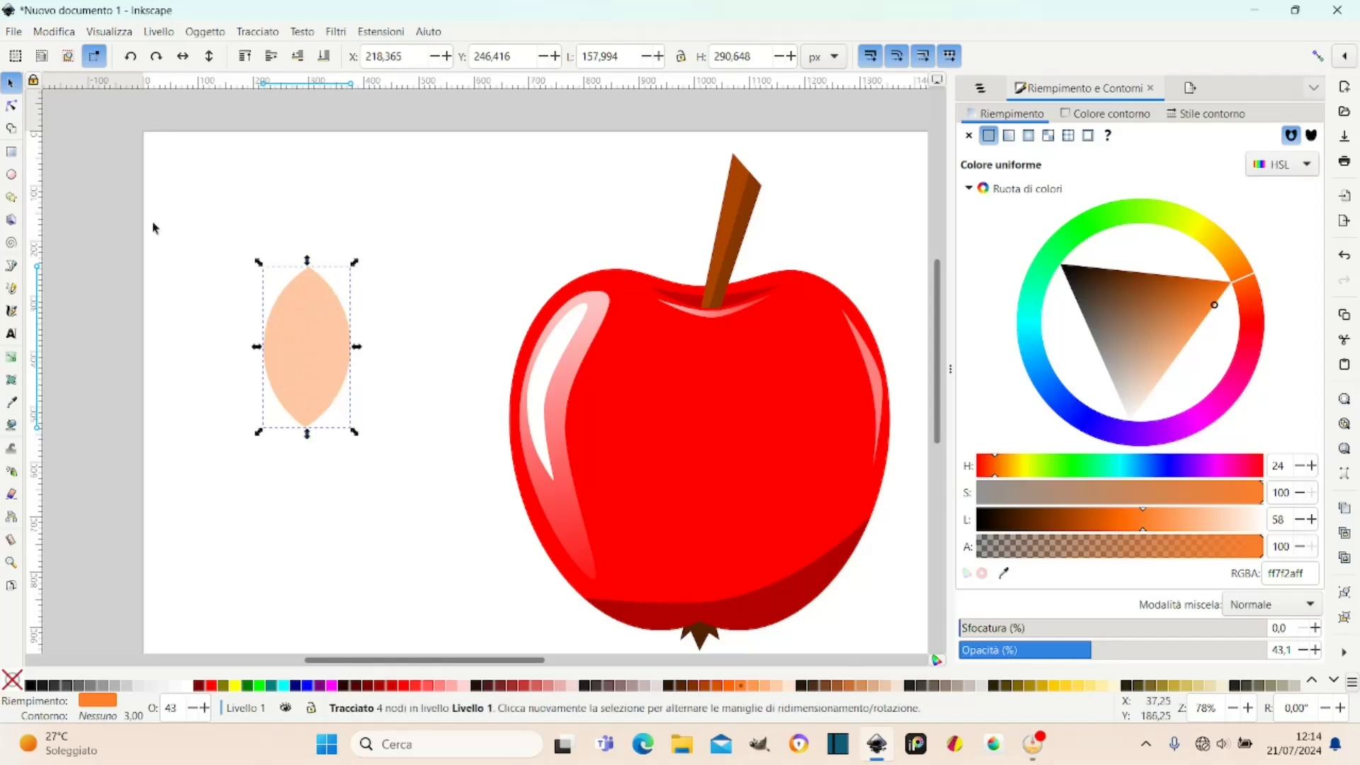
{"action": "left_click", "coordinate": [327, 350]}
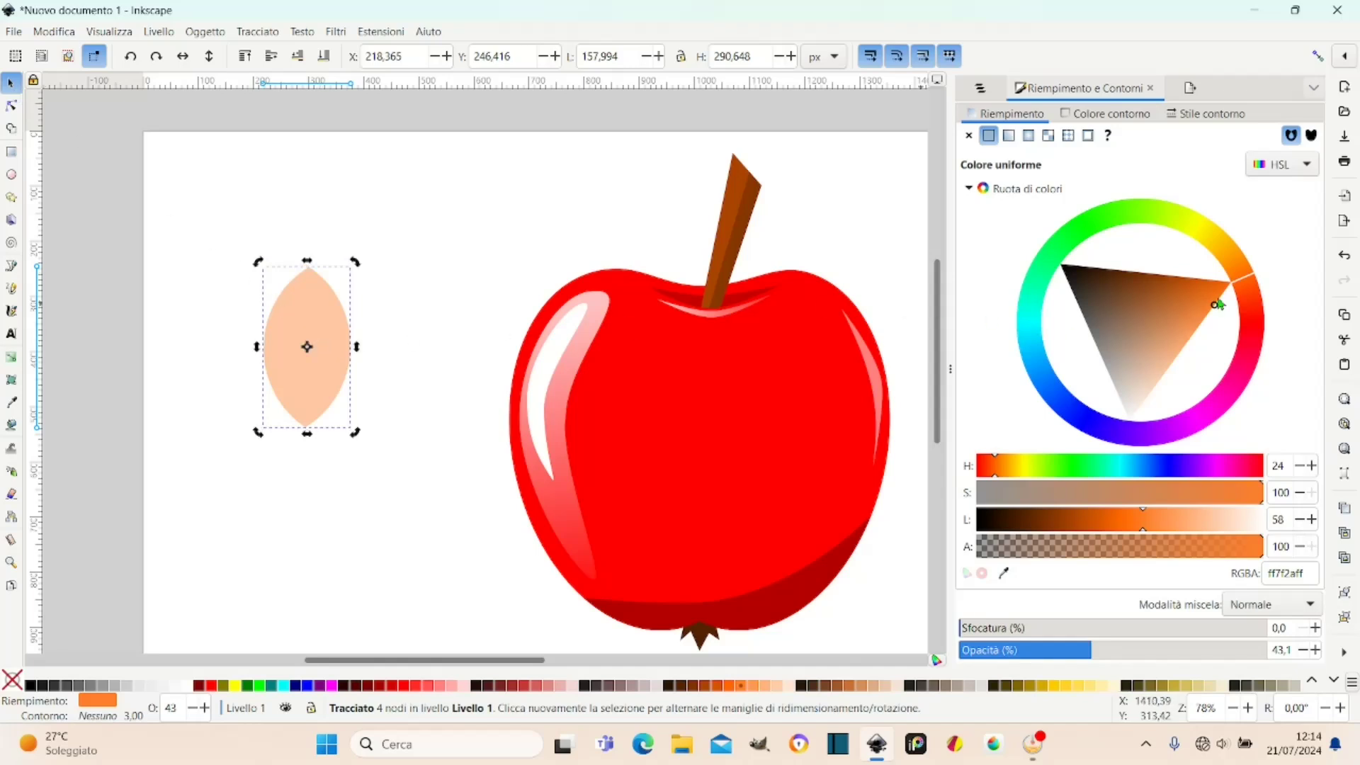
{"action": "left_click_drag", "start_coordinate": [1243, 285], "coordinate": [1090, 225]}
{"action": "left_click_drag", "start_coordinate": [1128, 279], "coordinate": [1087, 219]}
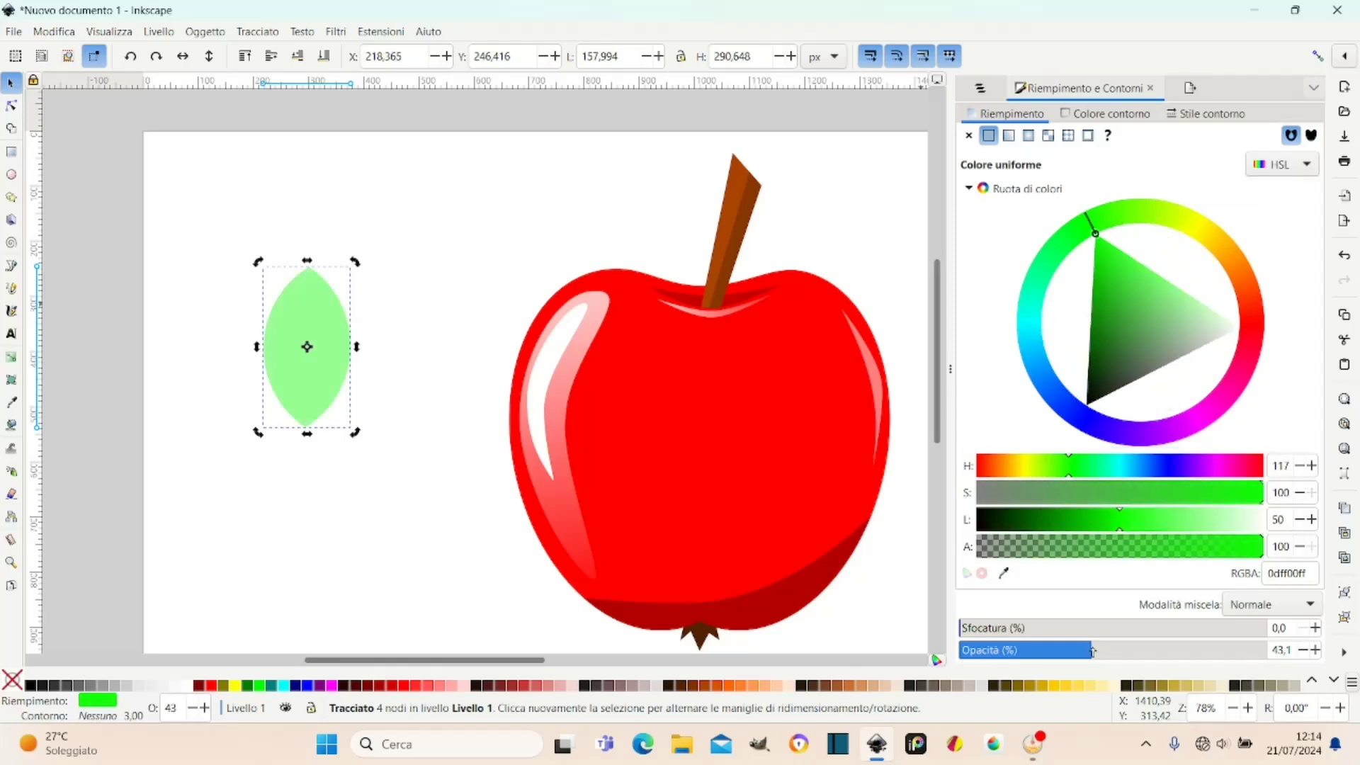
{"action": "left_click_drag", "start_coordinate": [1094, 649], "coordinate": [1302, 650]}
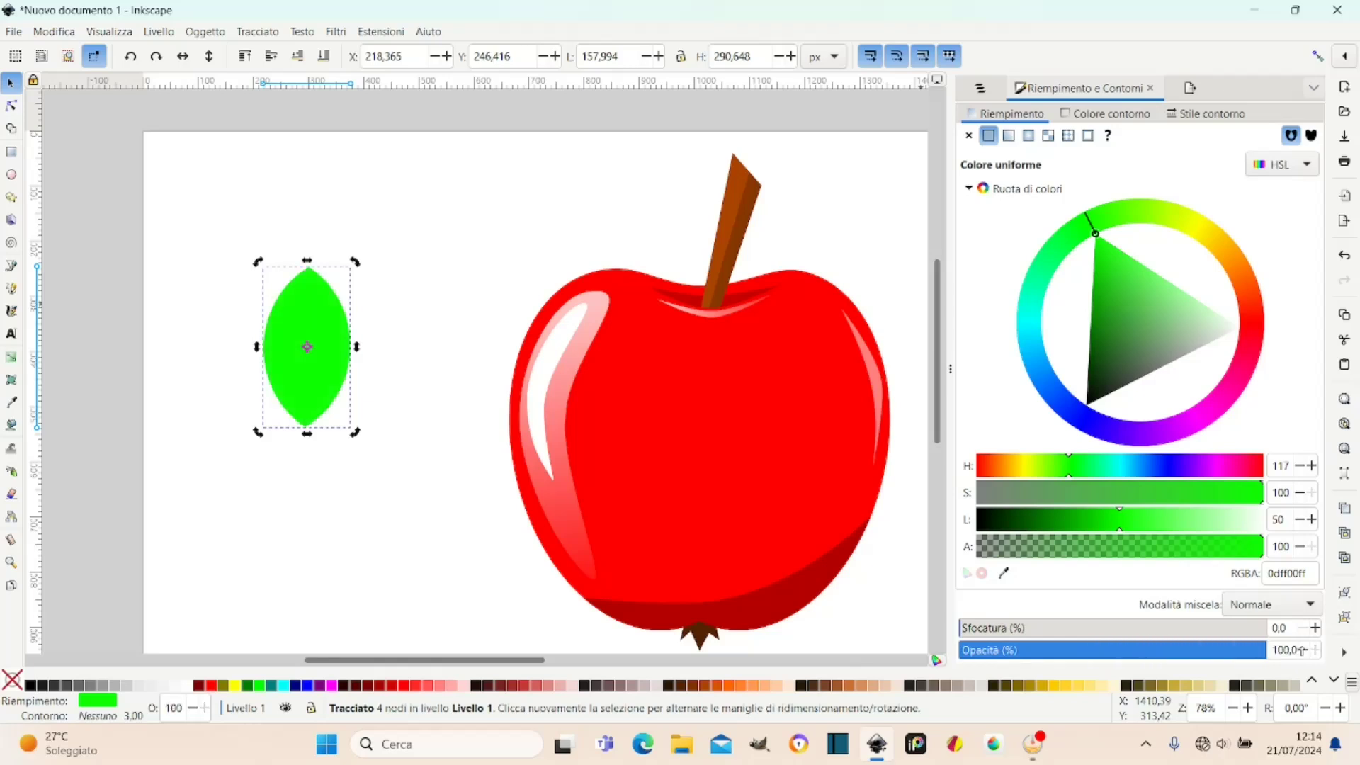
{"action": "left_click_drag", "start_coordinate": [1094, 230], "coordinate": [1087, 233]}
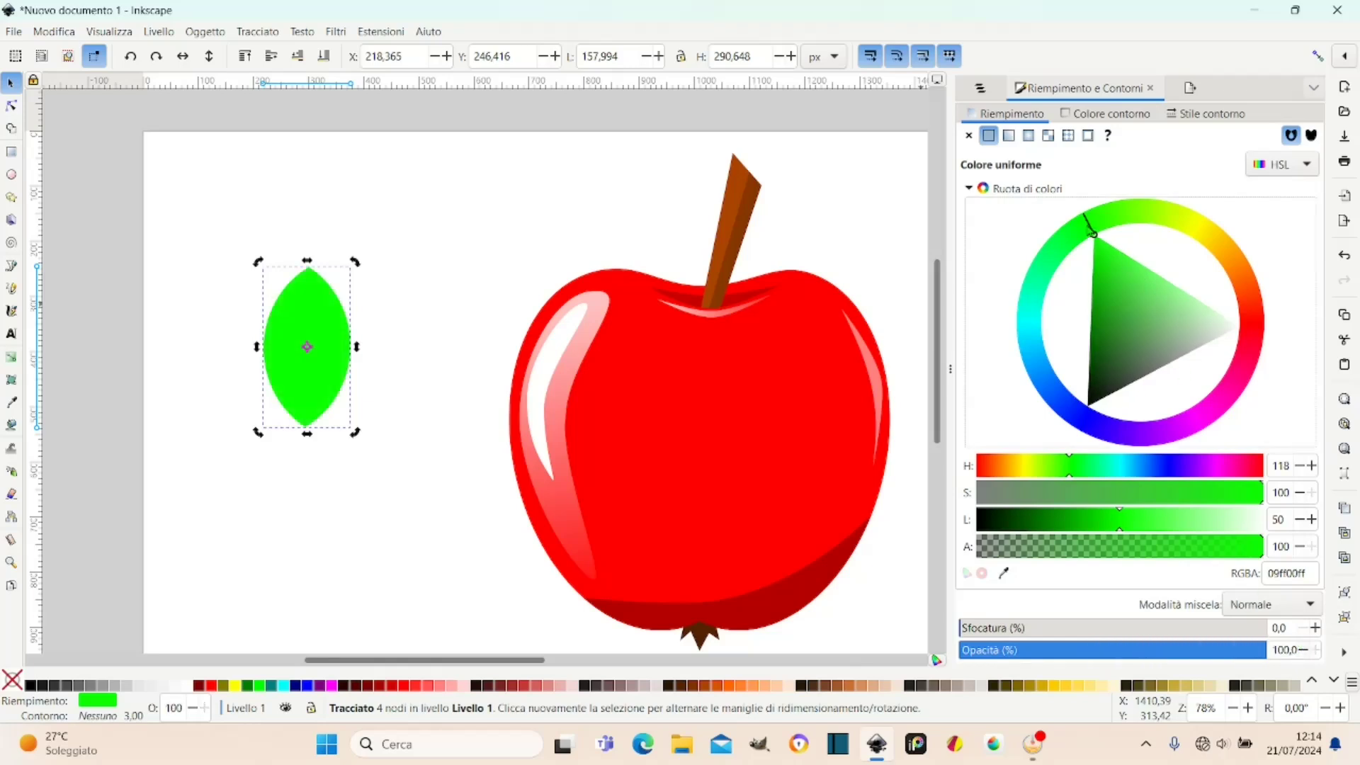
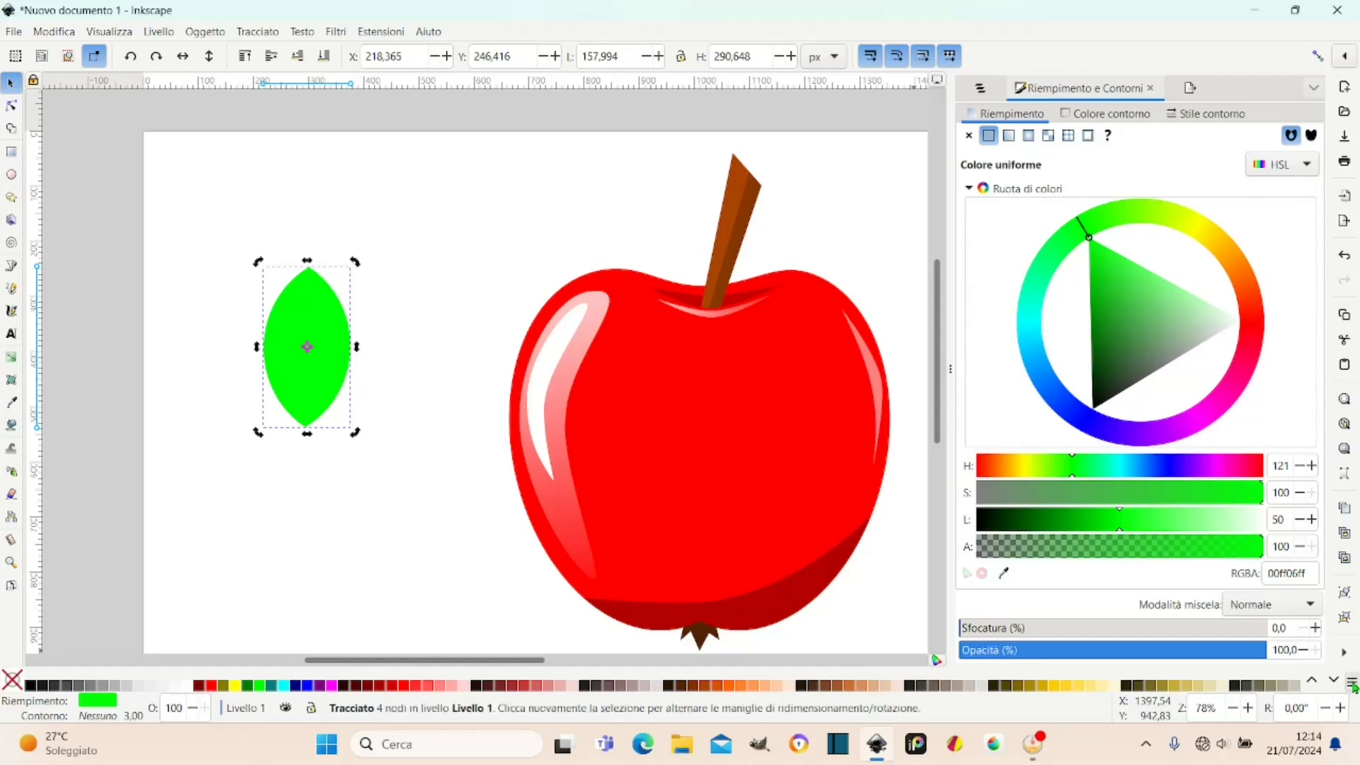
Switch the swatch palette to Greens.
{"action": "left_click", "coordinate": [1352, 682]}
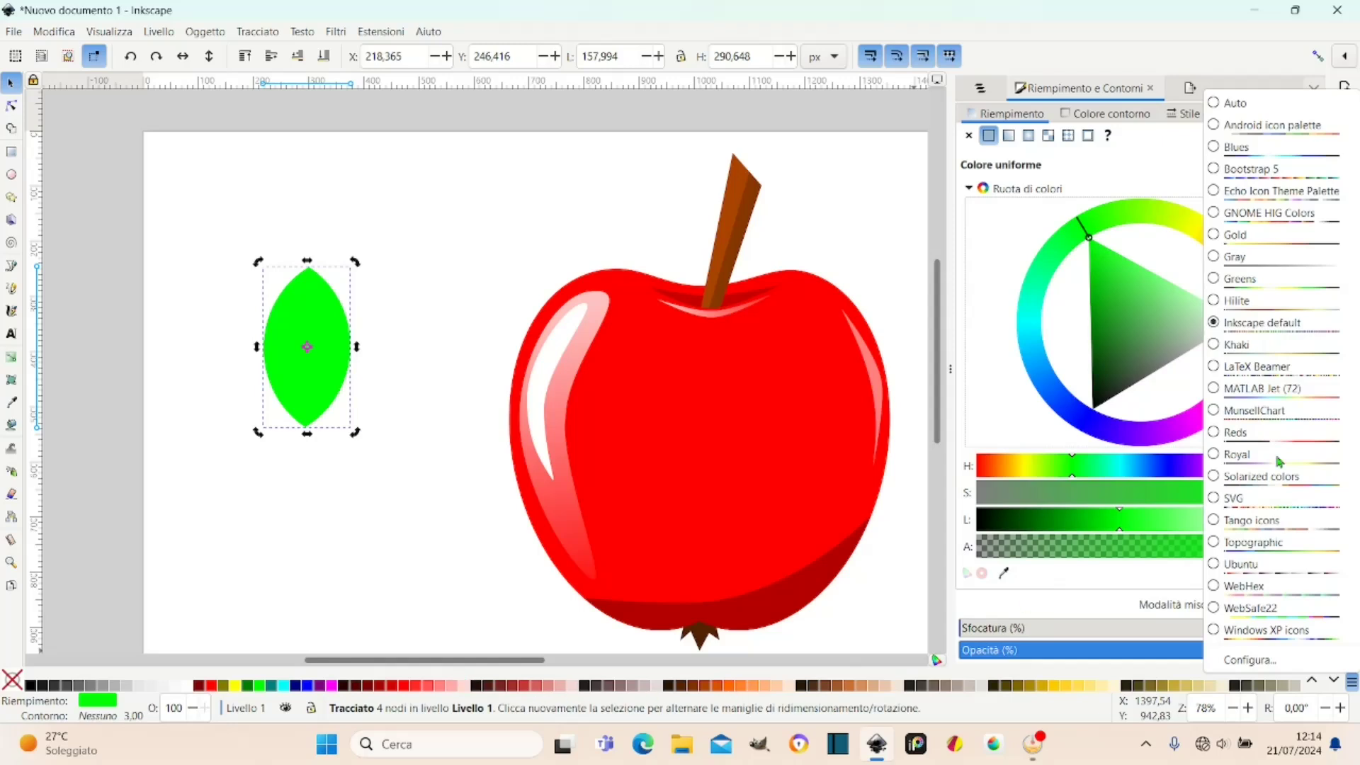
{"action": "left_click", "coordinate": [1258, 286]}
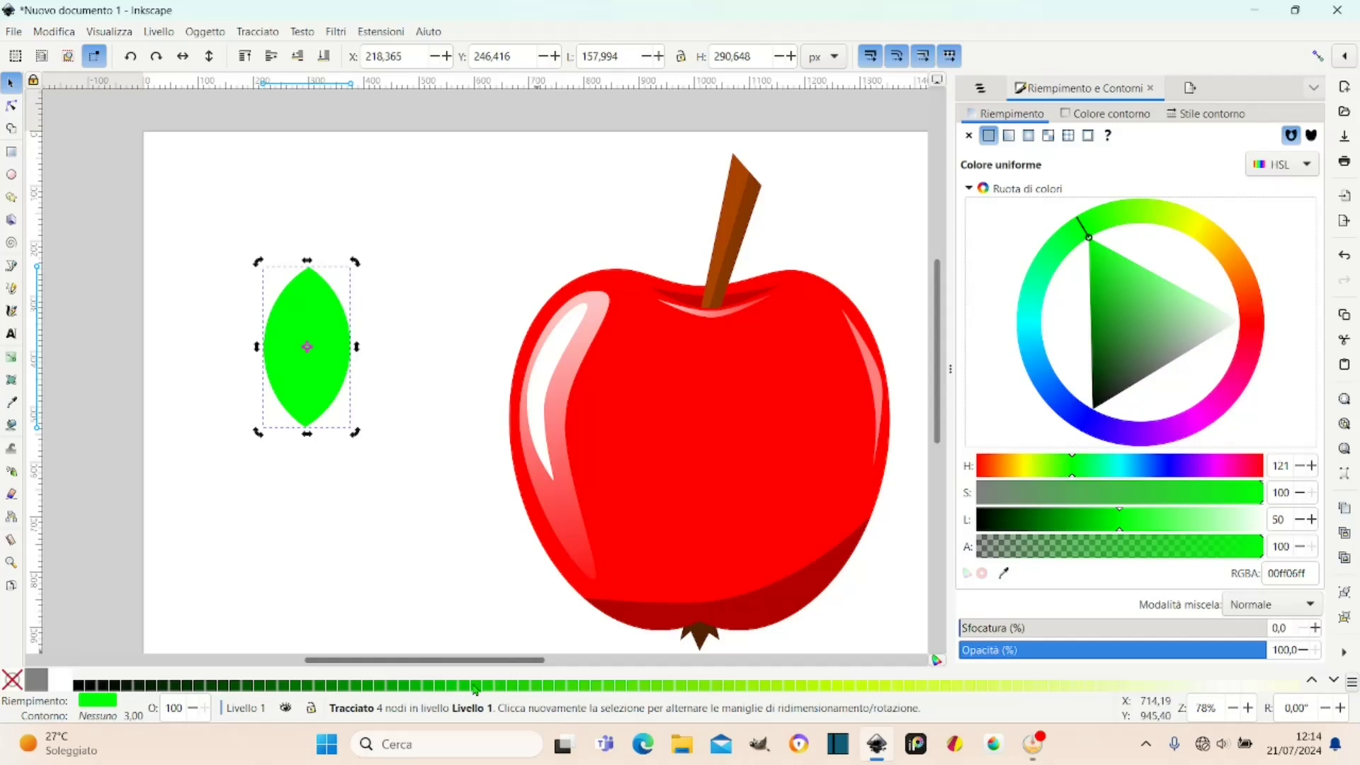
{"action": "left_click", "coordinate": [1351, 682]}
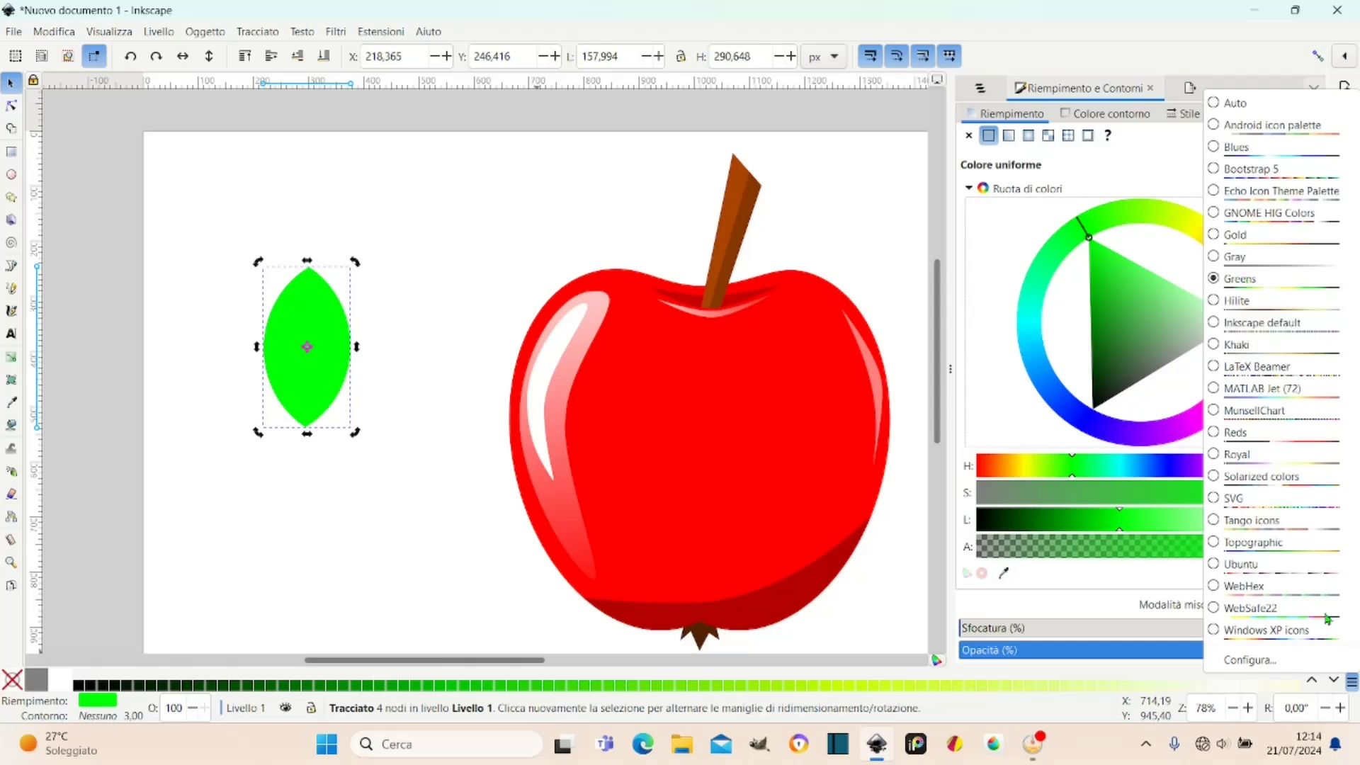
{"action": "left_click", "coordinate": [1353, 689]}
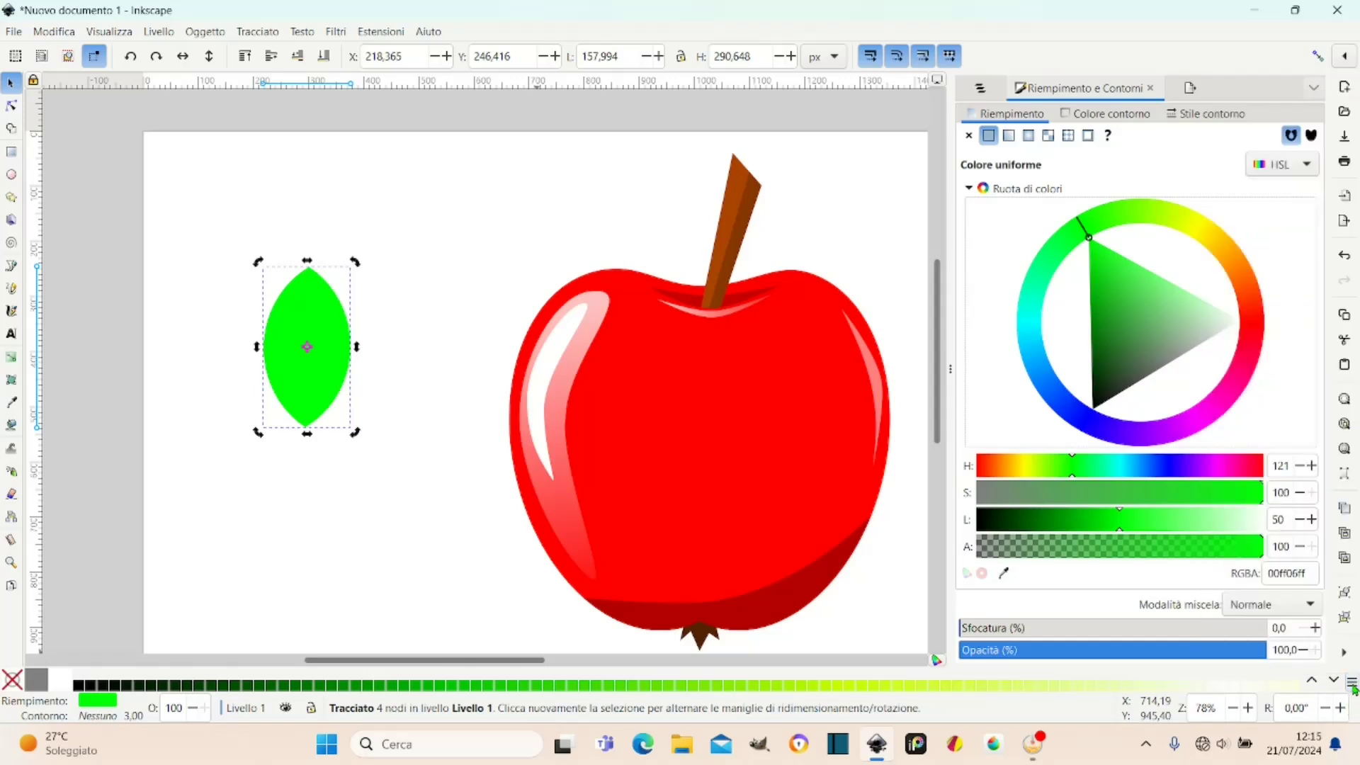
Try several green swatches on the leaf, settling on medium green #00A400.
{"action": "left_click", "coordinate": [252, 686]}
{"action": "left_click", "coordinate": [283, 686]}
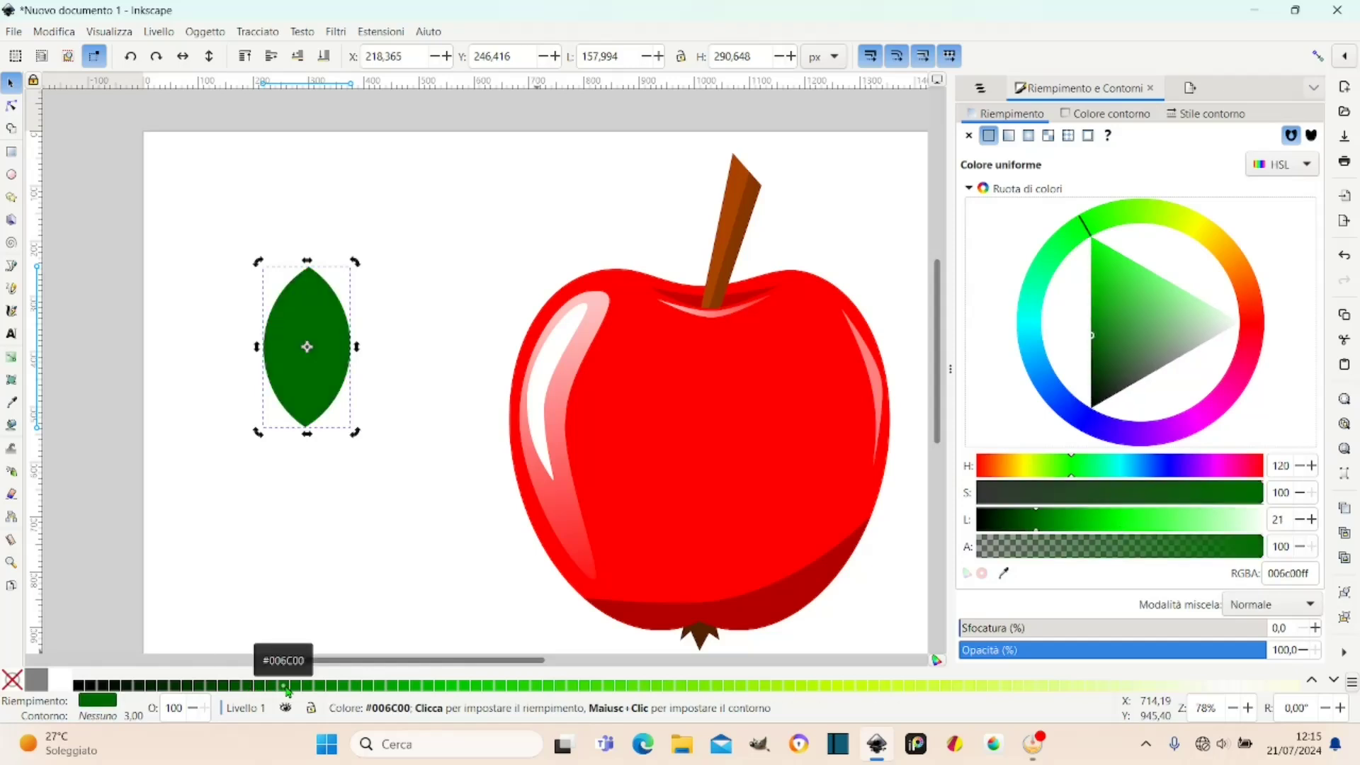
{"action": "left_click", "coordinate": [389, 688]}
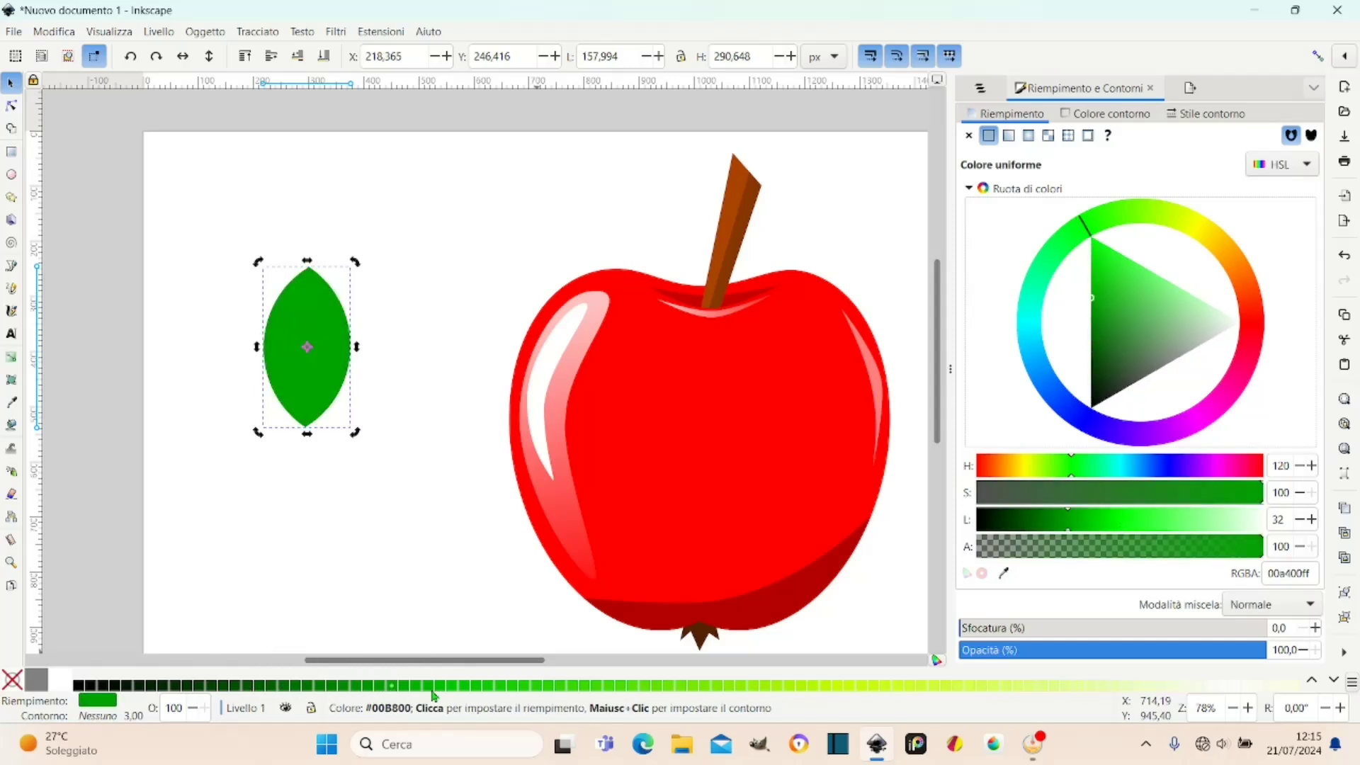
{"action": "left_click", "coordinate": [434, 686]}
{"action": "left_click", "coordinate": [416, 687]}
{"action": "left_click", "coordinate": [445, 687]}
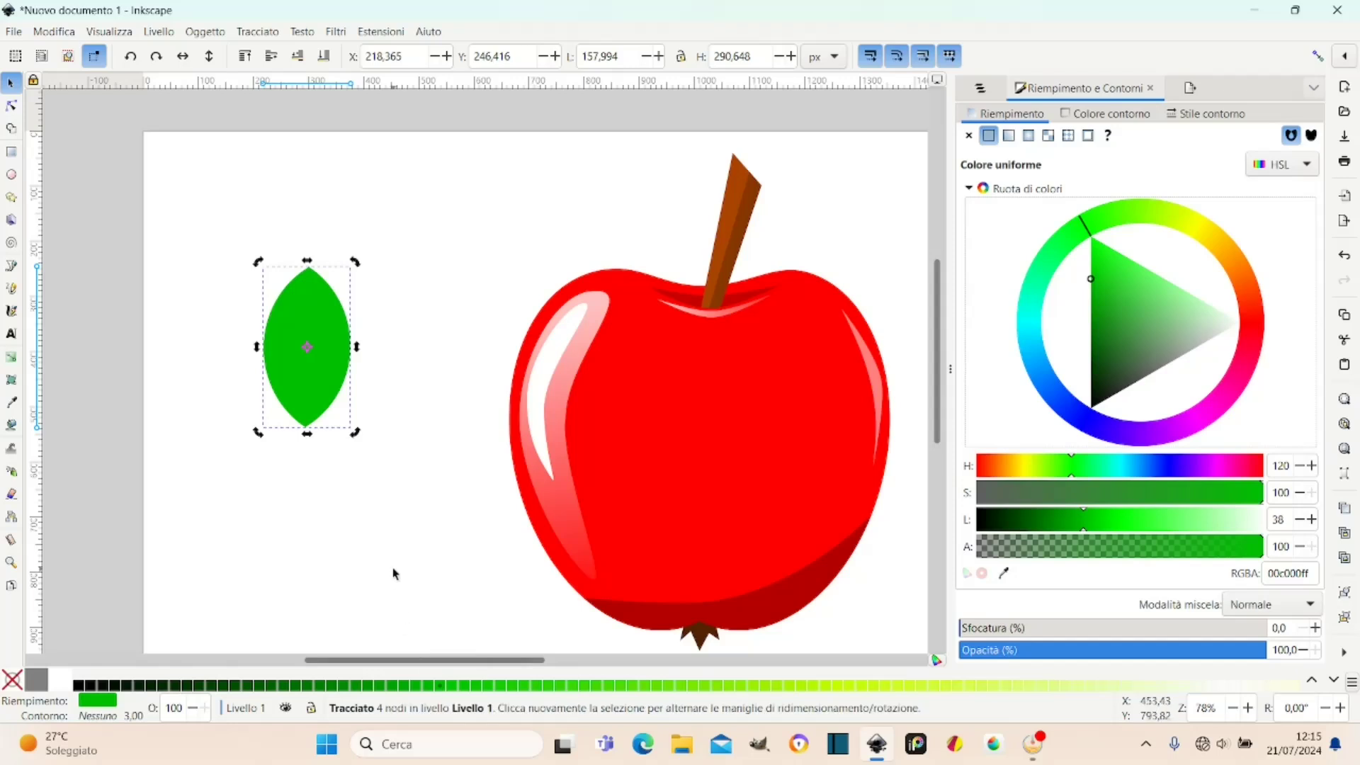
{"action": "left_click", "coordinate": [394, 686]}
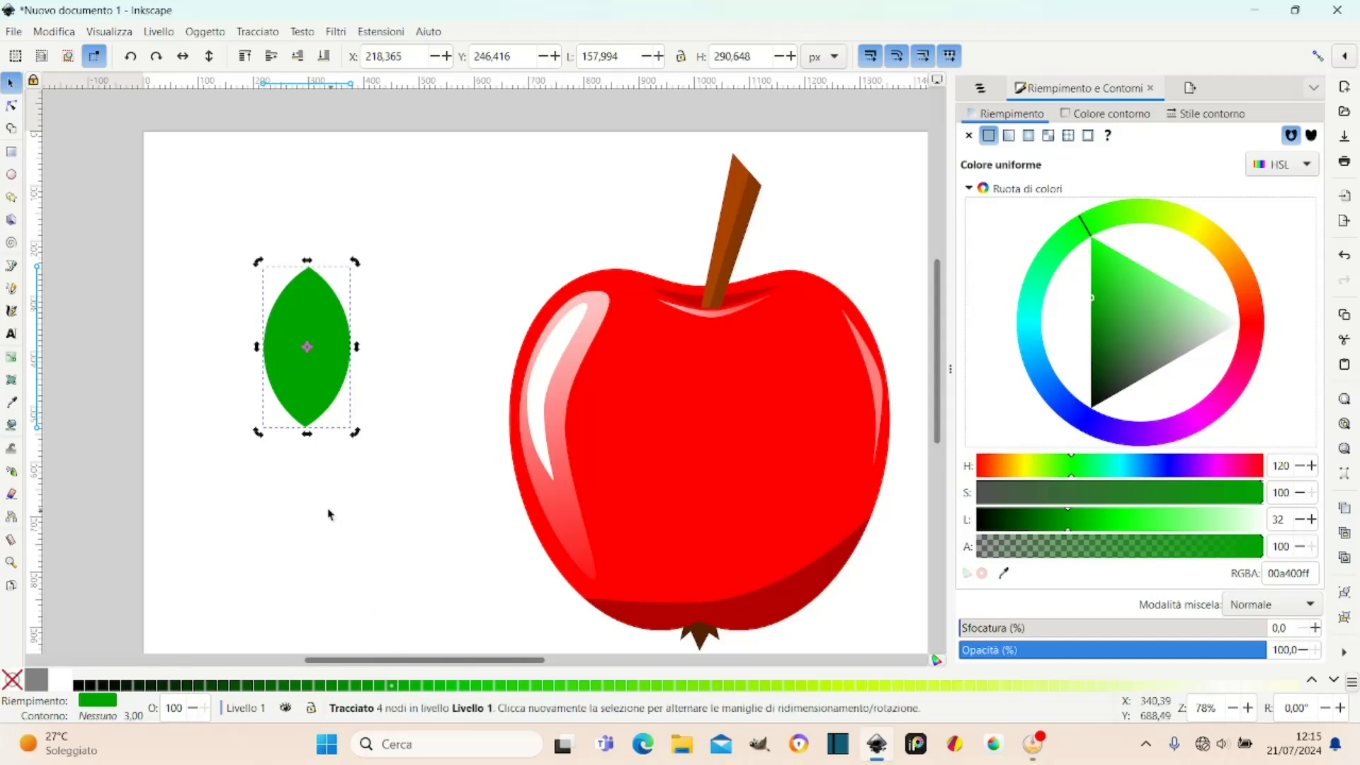
Duplicate the leaf, colour the copy #94EC00, and lower it one step behind the original.
{"action": "scroll", "coordinate": [279, 436], "scroll_direction": "up", "scroll_amount": 2, "text": "ctrl"}
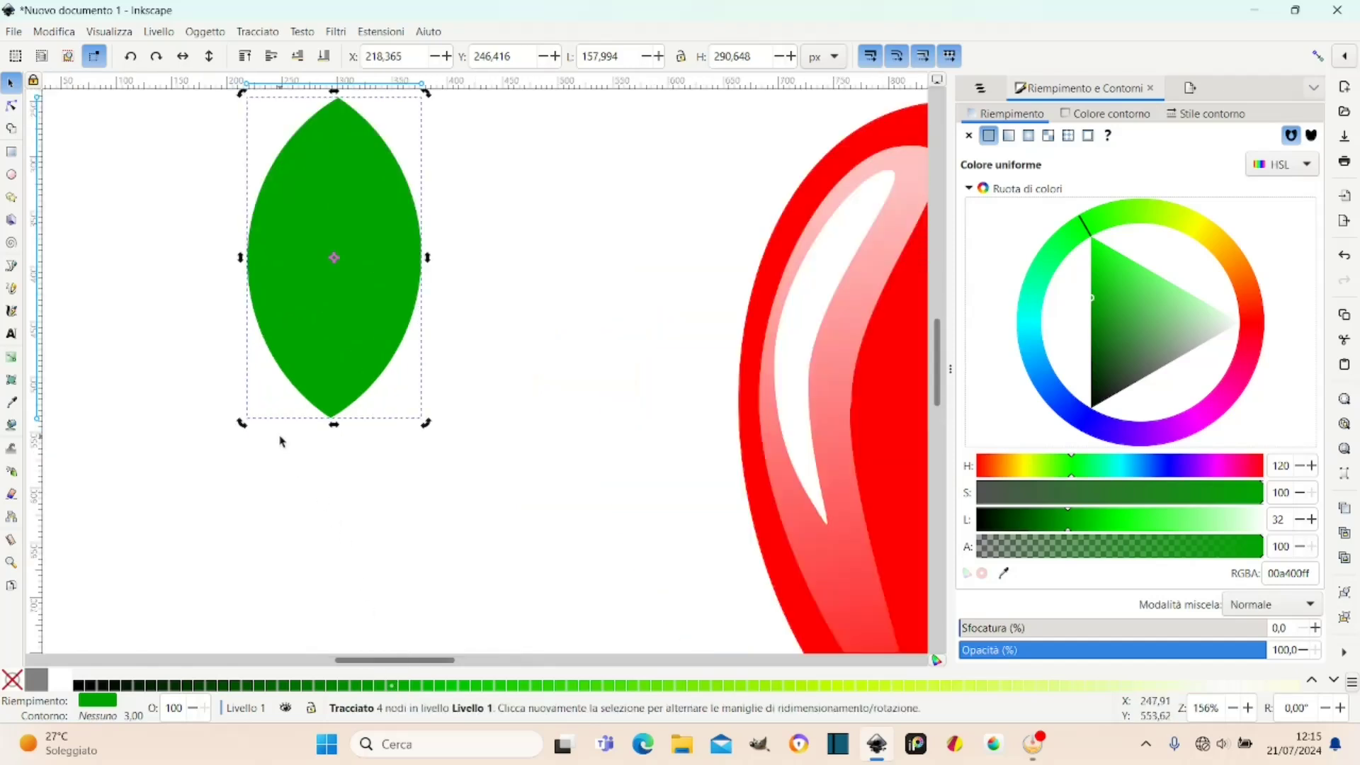
{"action": "scroll", "coordinate": [935, 376], "scroll_direction": "up", "scroll_amount": 3}
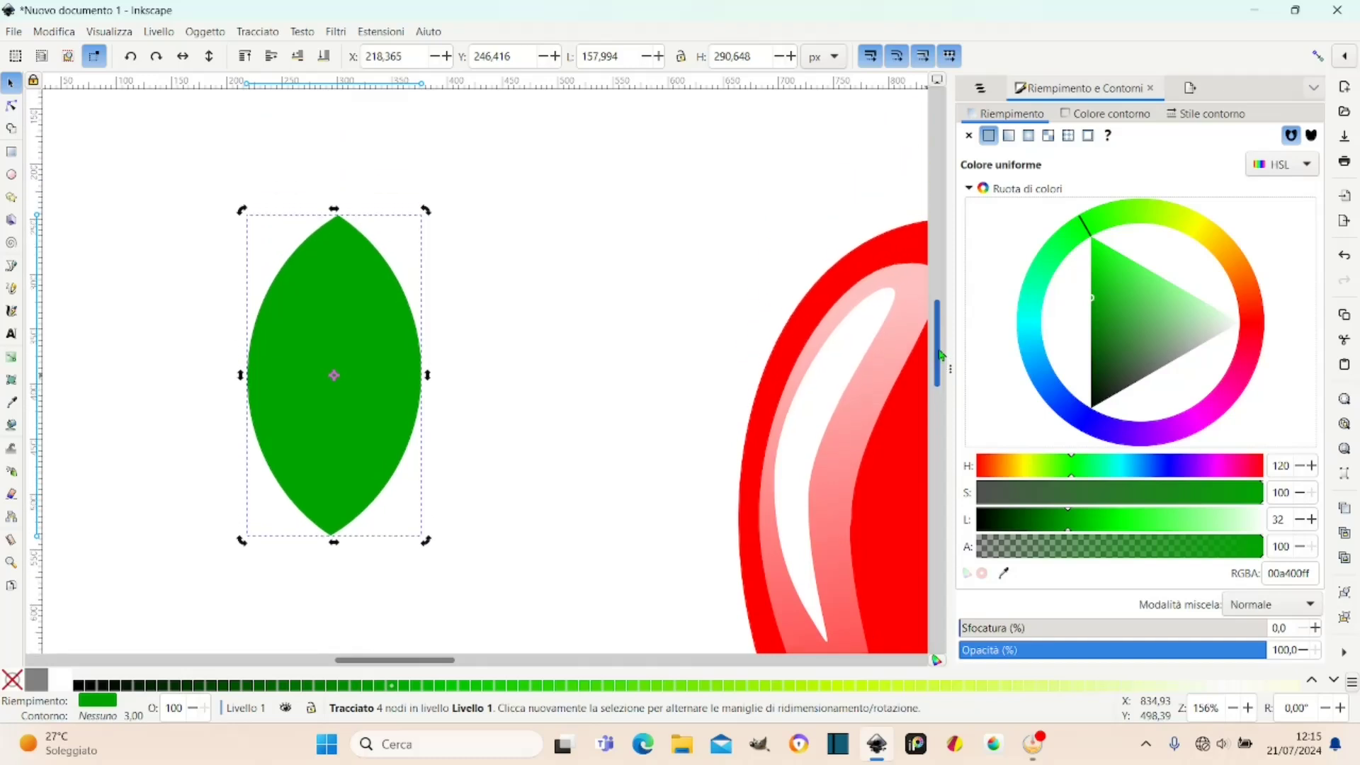
{"action": "scroll", "coordinate": [935, 375], "scroll_direction": "up", "scroll_amount": 2}
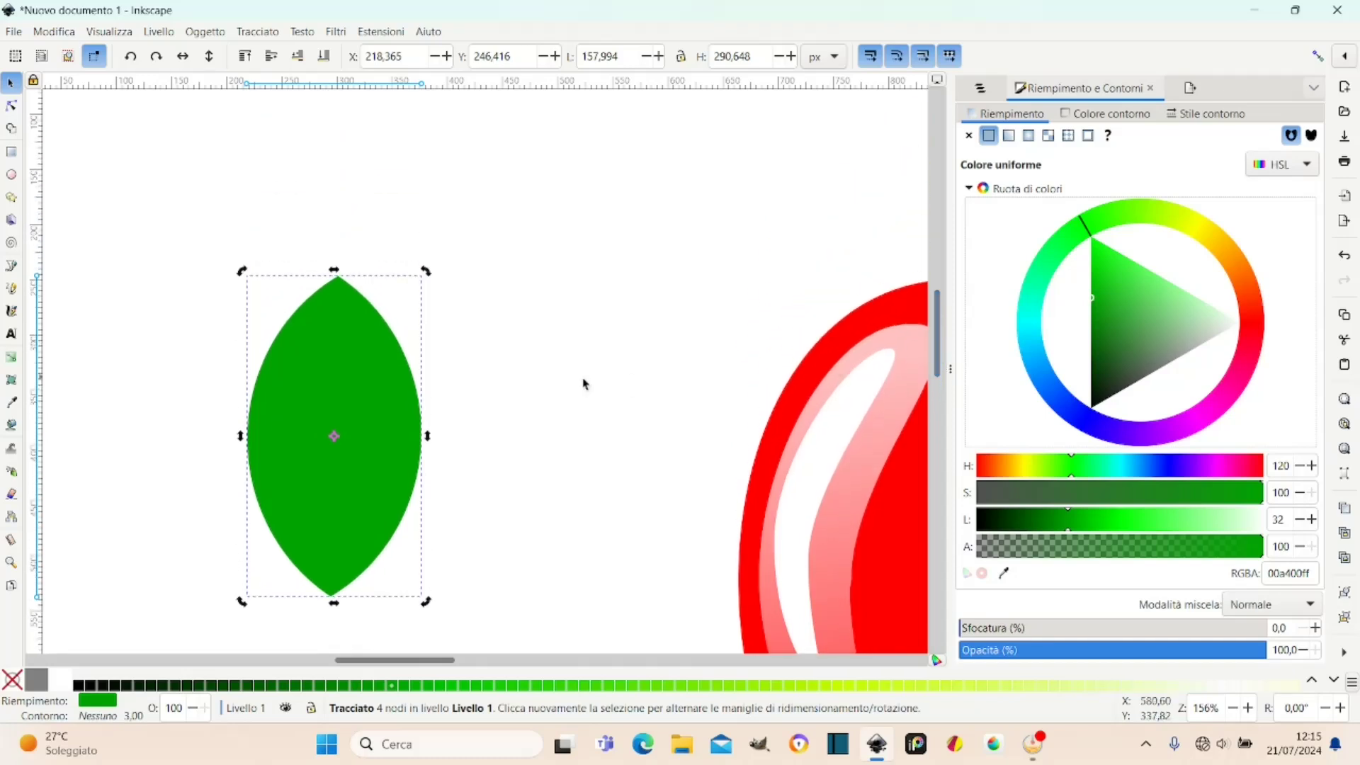
{"action": "right_click", "coordinate": [336, 405]}
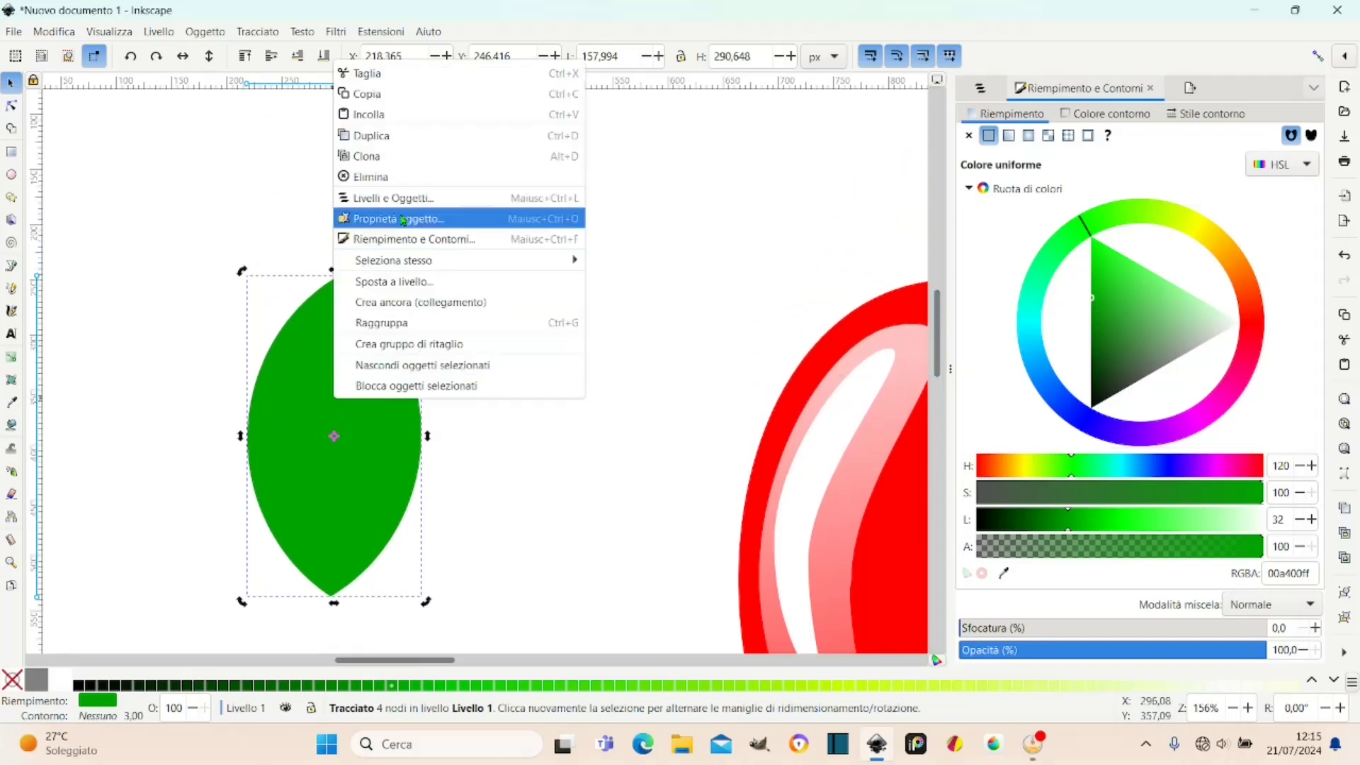
{"action": "left_click", "coordinate": [389, 144]}
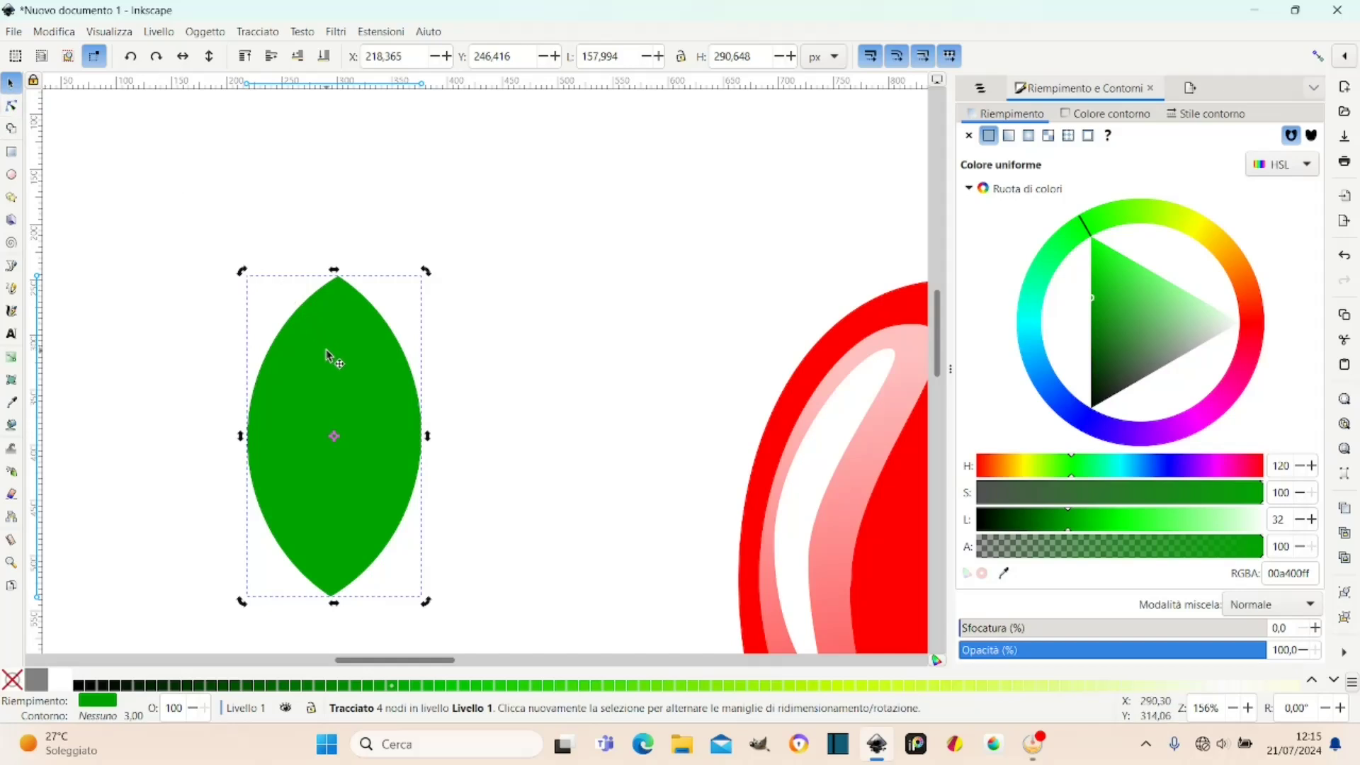
{"action": "left_click", "coordinate": [355, 394]}
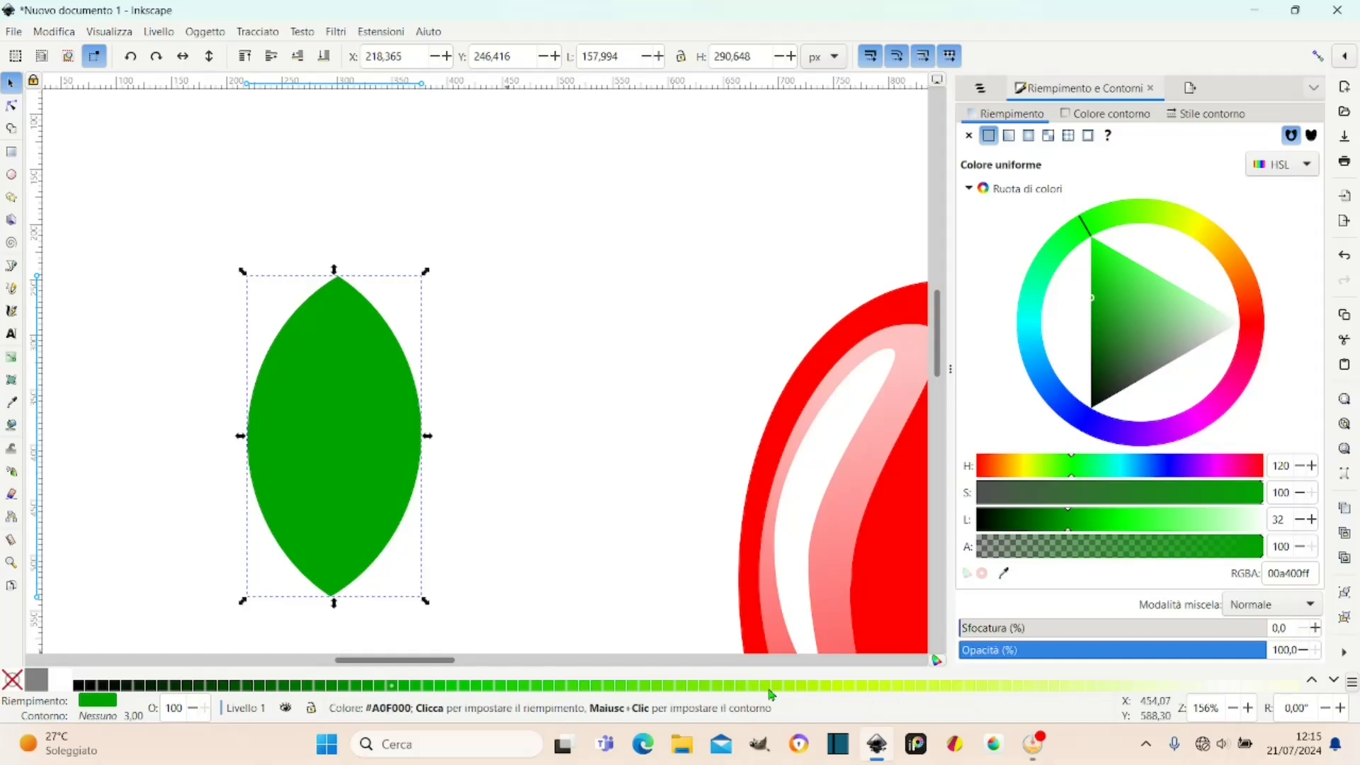
{"action": "left_click", "coordinate": [743, 686]}
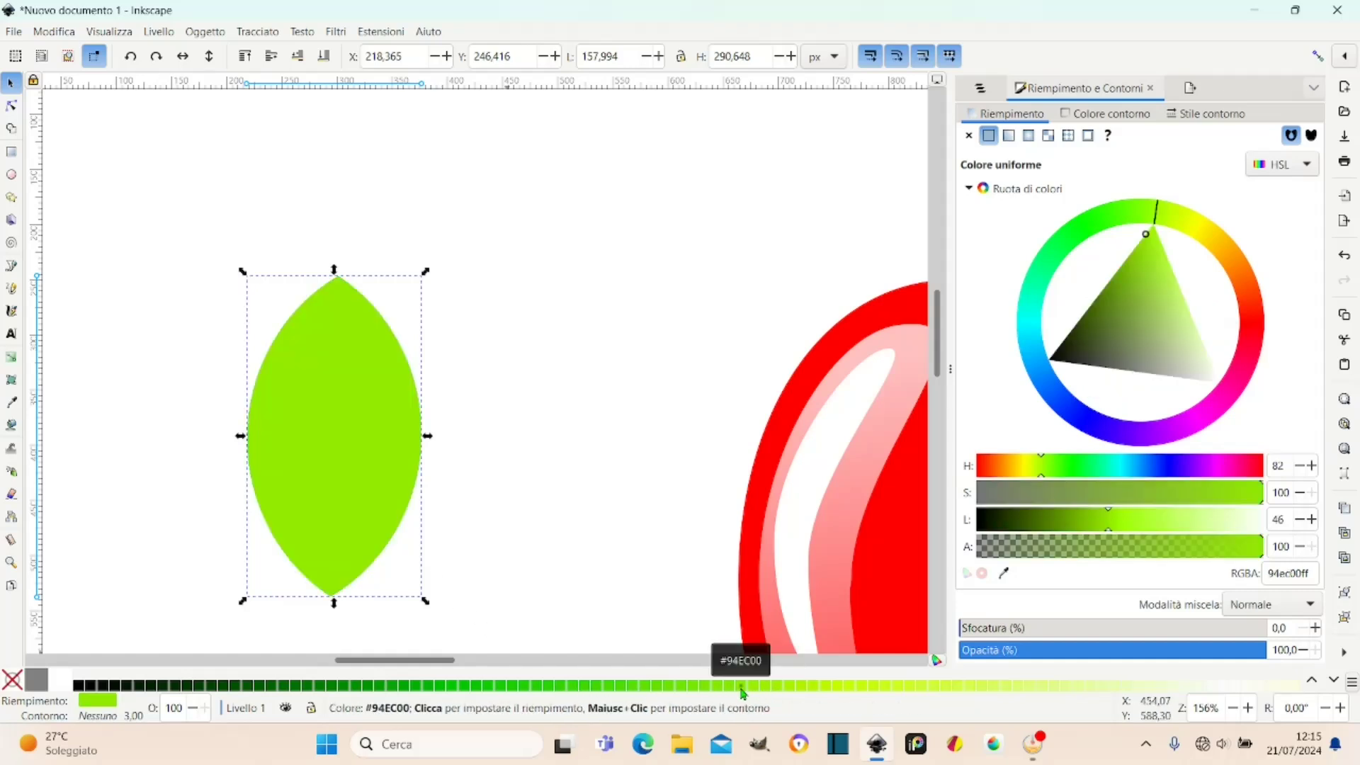
{"action": "left_click", "coordinate": [340, 381]}
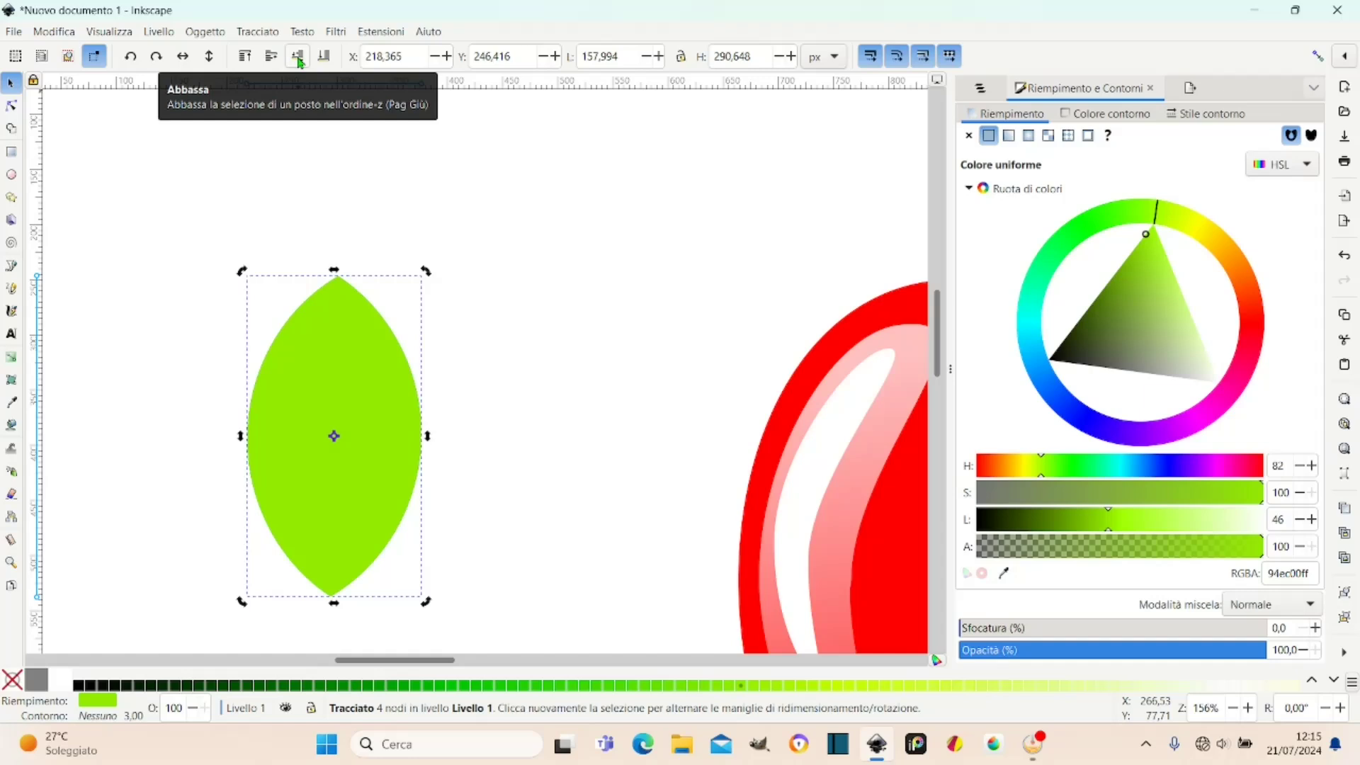
{"action": "left_click", "coordinate": [300, 62]}
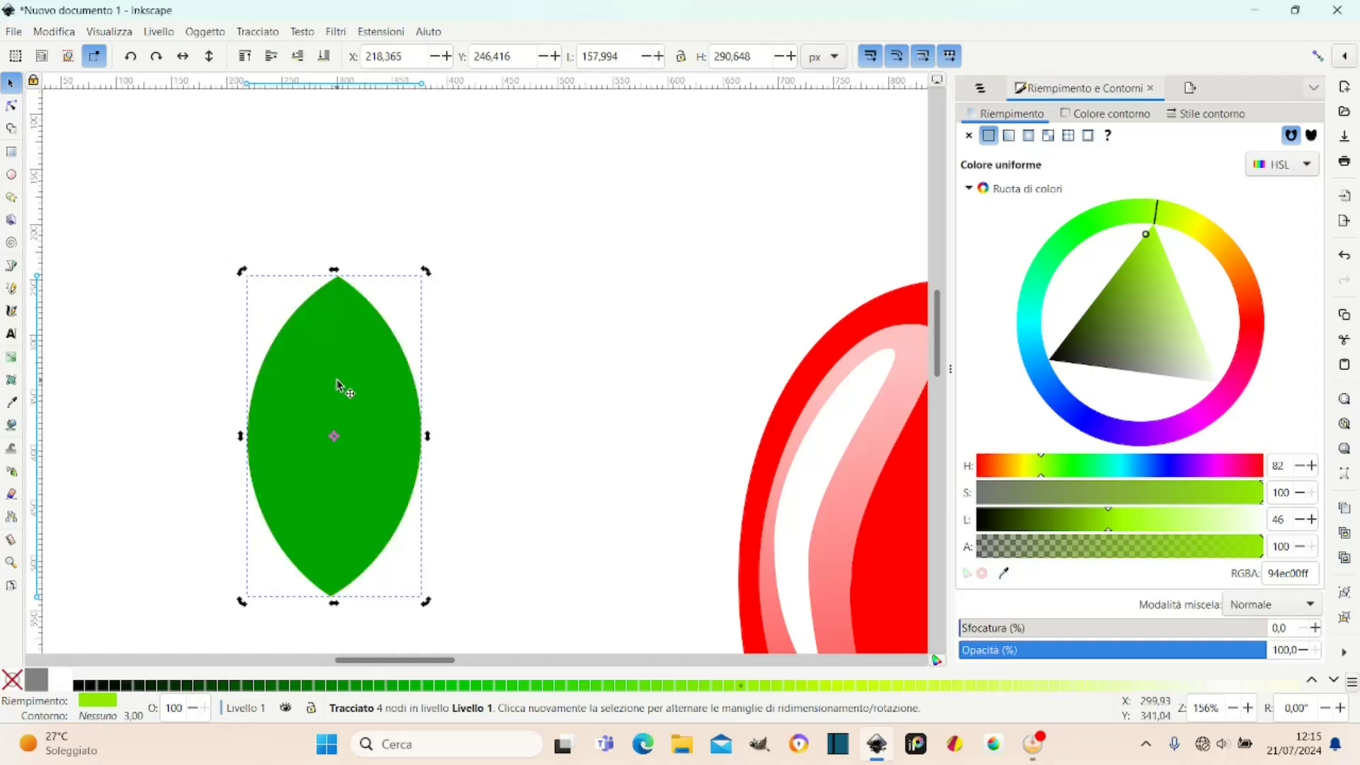
Scale up the light leaf, re-centre the dark leaf inside it and stretch it taller.
{"action": "left_click_drag", "start_coordinate": [343, 397], "coordinate": [382, 397]}
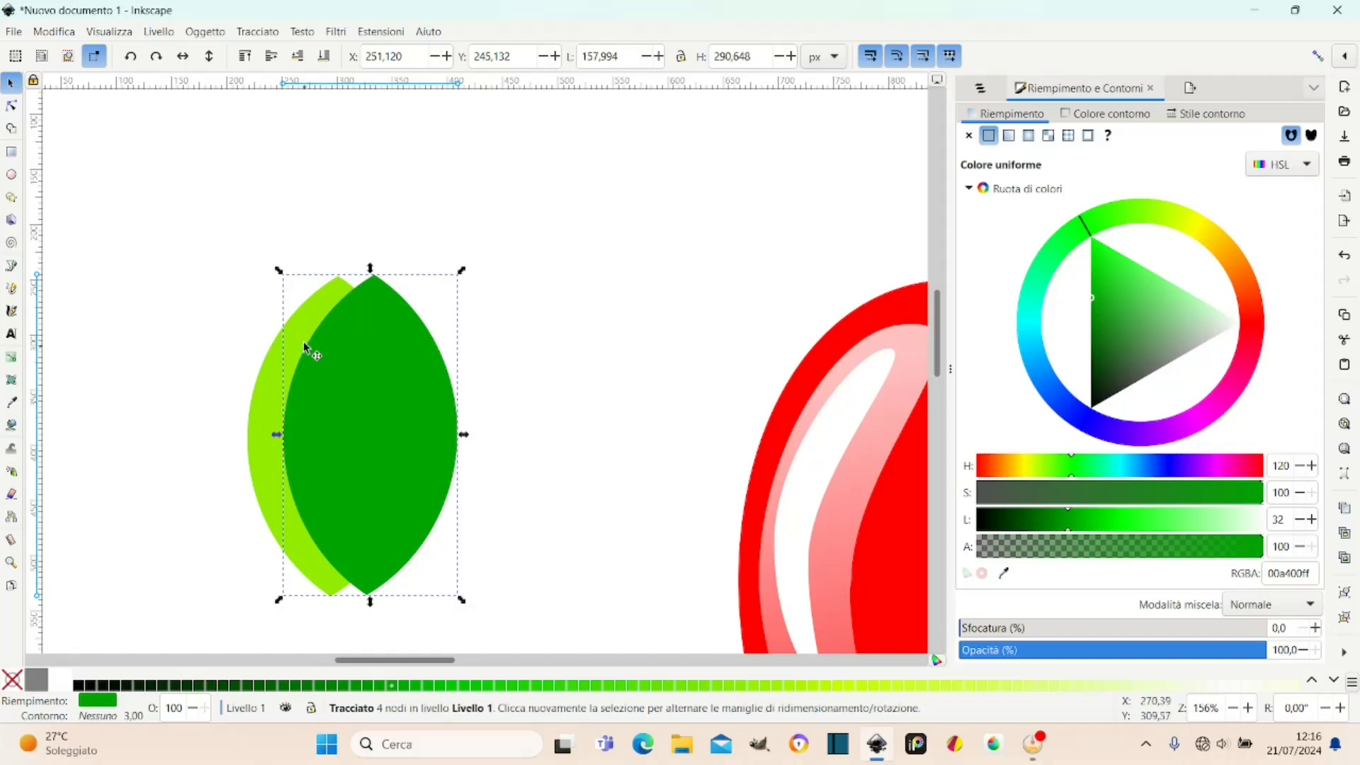
{"action": "left_click", "coordinate": [264, 401]}
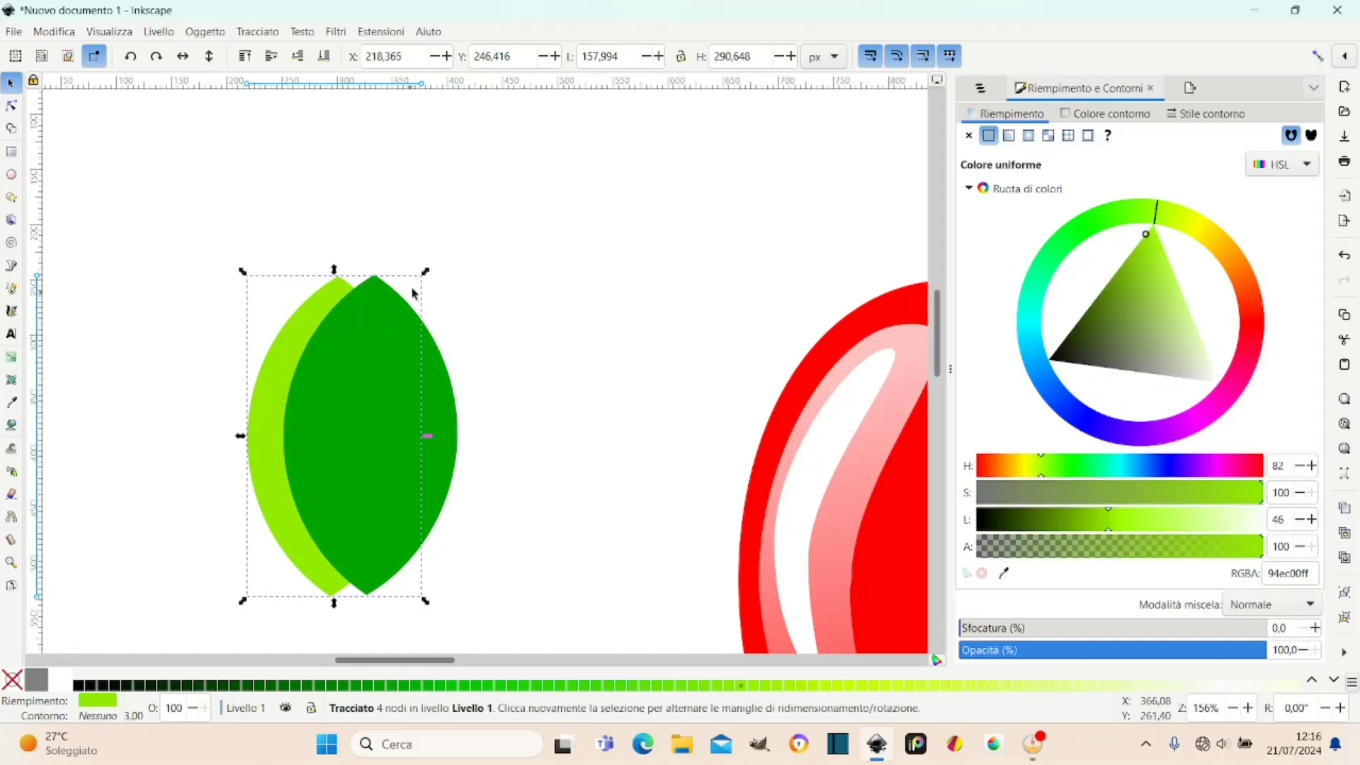
{"action": "mouse_move", "coordinate": [432, 274]}
{"action": "left_mouse_down"}
{"action": "mouse_move", "coordinate": [473, 232]}
{"action": "mouse_move", "coordinate": [465, 211]}
{"action": "left_mouse_up"}
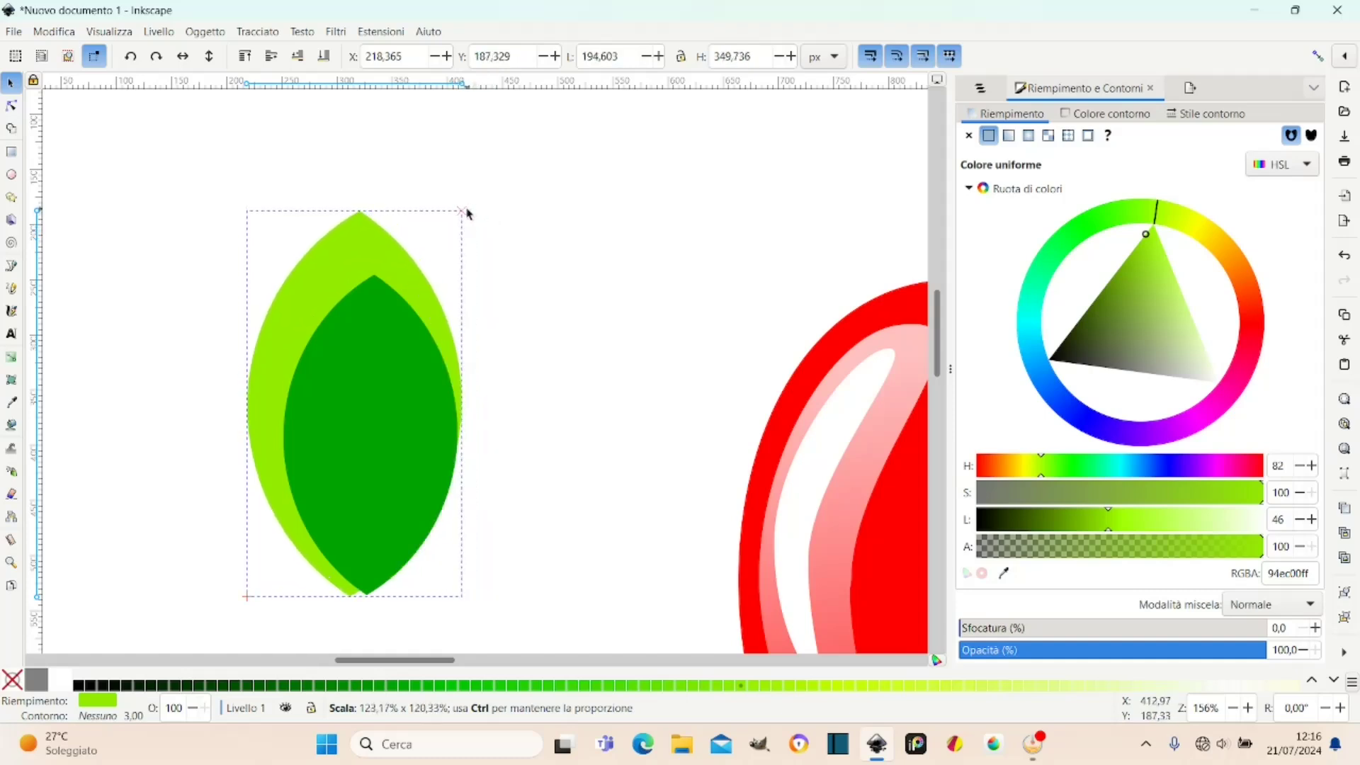
{"action": "left_click_drag", "start_coordinate": [381, 420], "coordinate": [360, 430]}
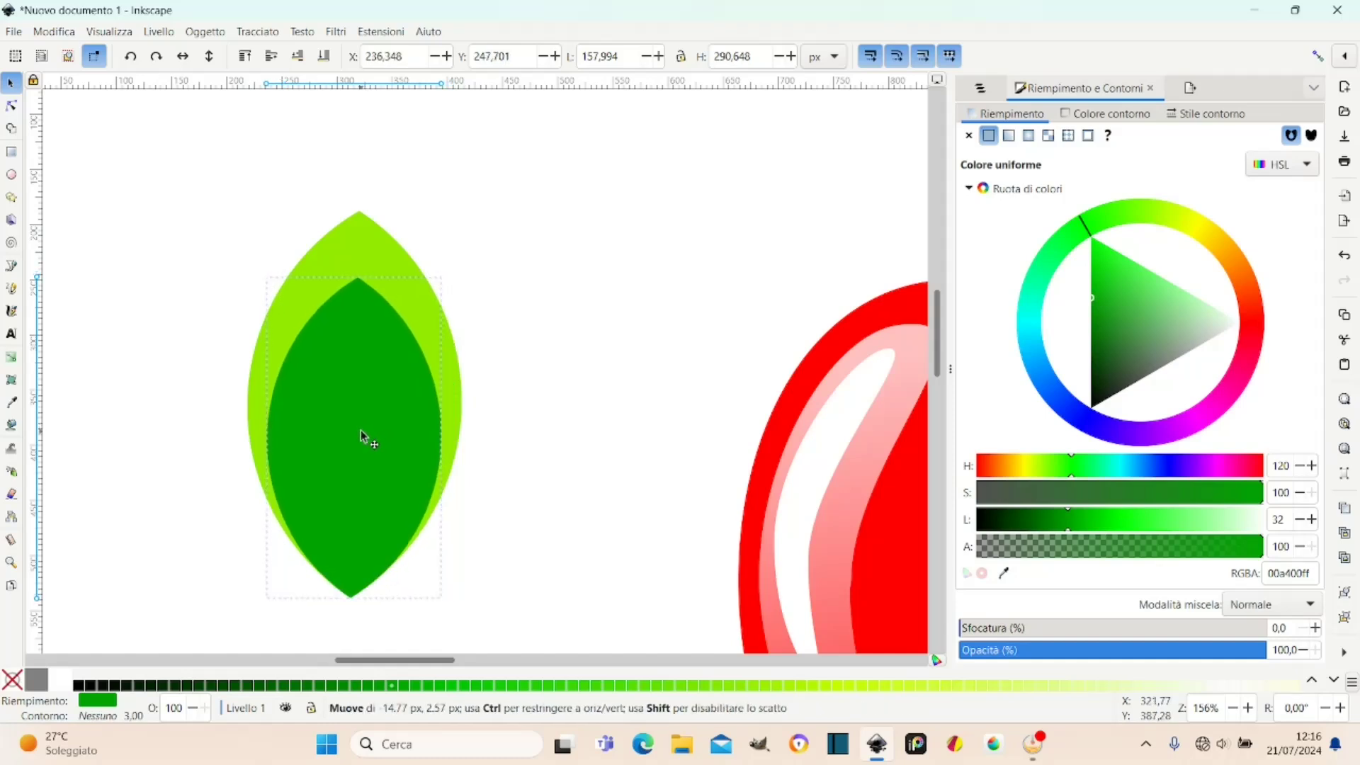
{"action": "left_click_drag", "start_coordinate": [359, 433], "coordinate": [364, 435]}
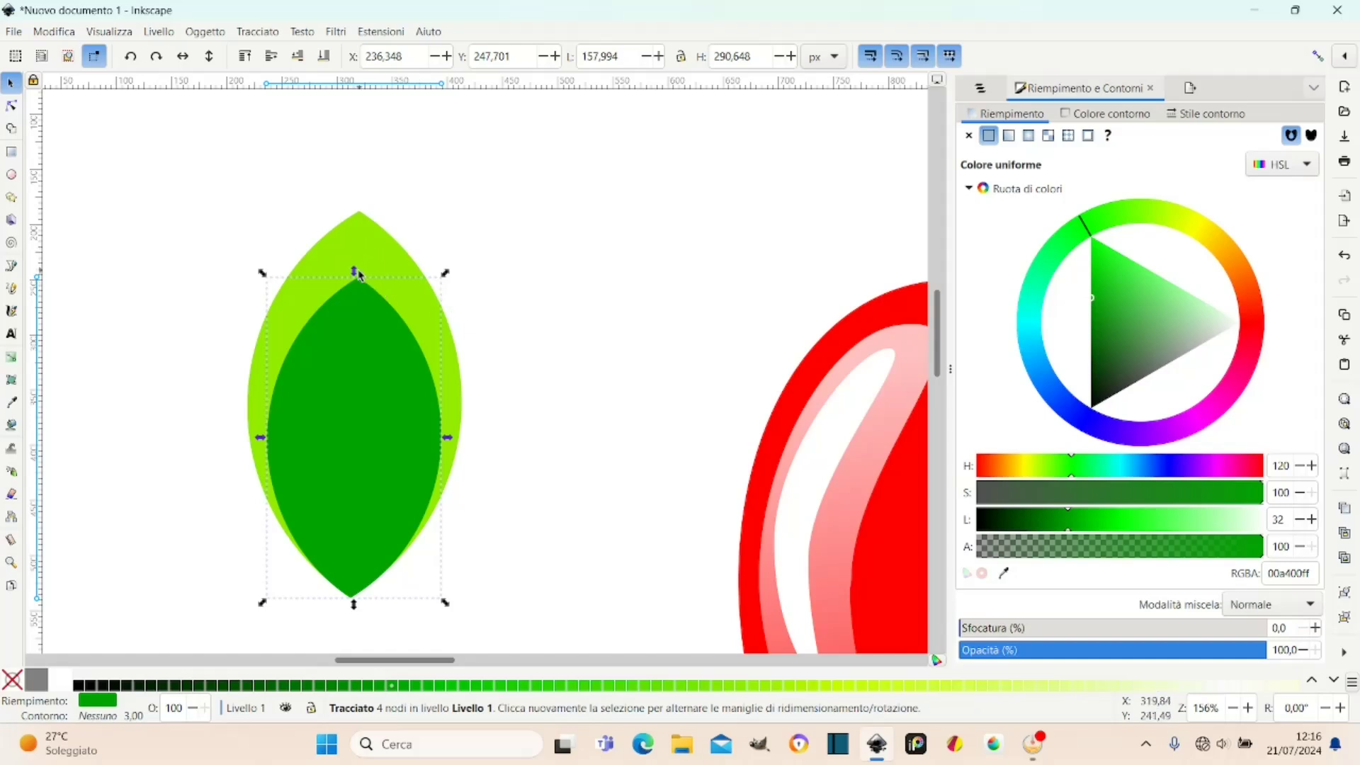
{"action": "left_click_drag", "start_coordinate": [354, 271], "coordinate": [361, 256]}
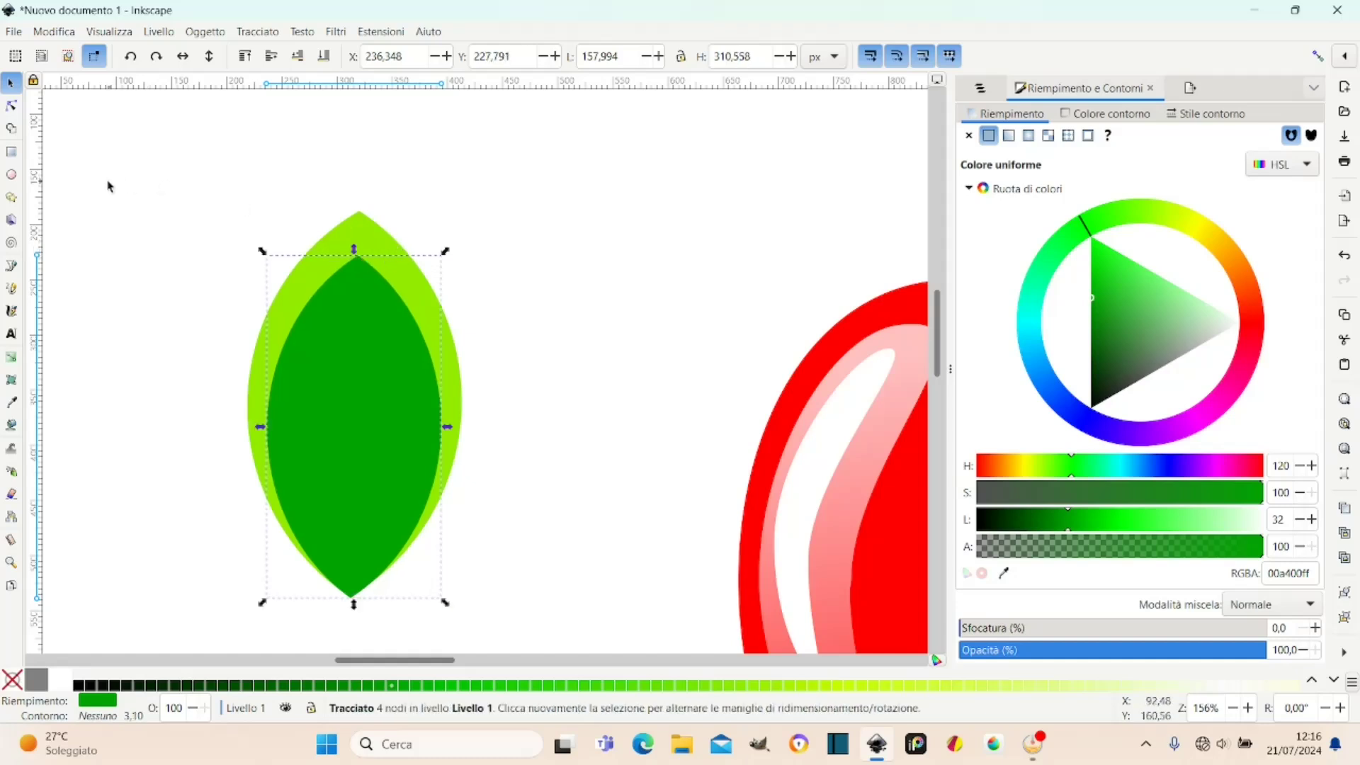
{"action": "left_click", "coordinate": [177, 197]}
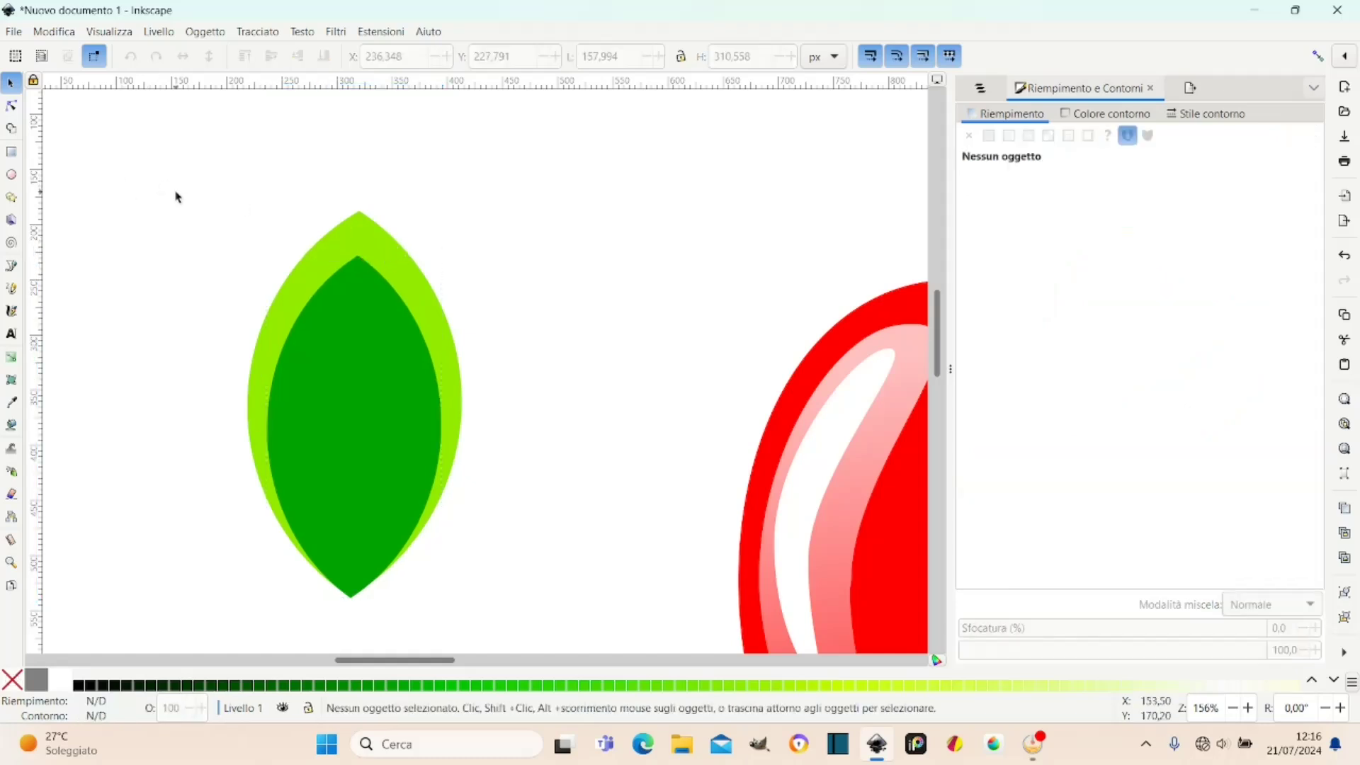
Draw a closed straight-line polygon covering the right half of the dark leaf.
{"action": "left_click", "coordinate": [348, 353]}
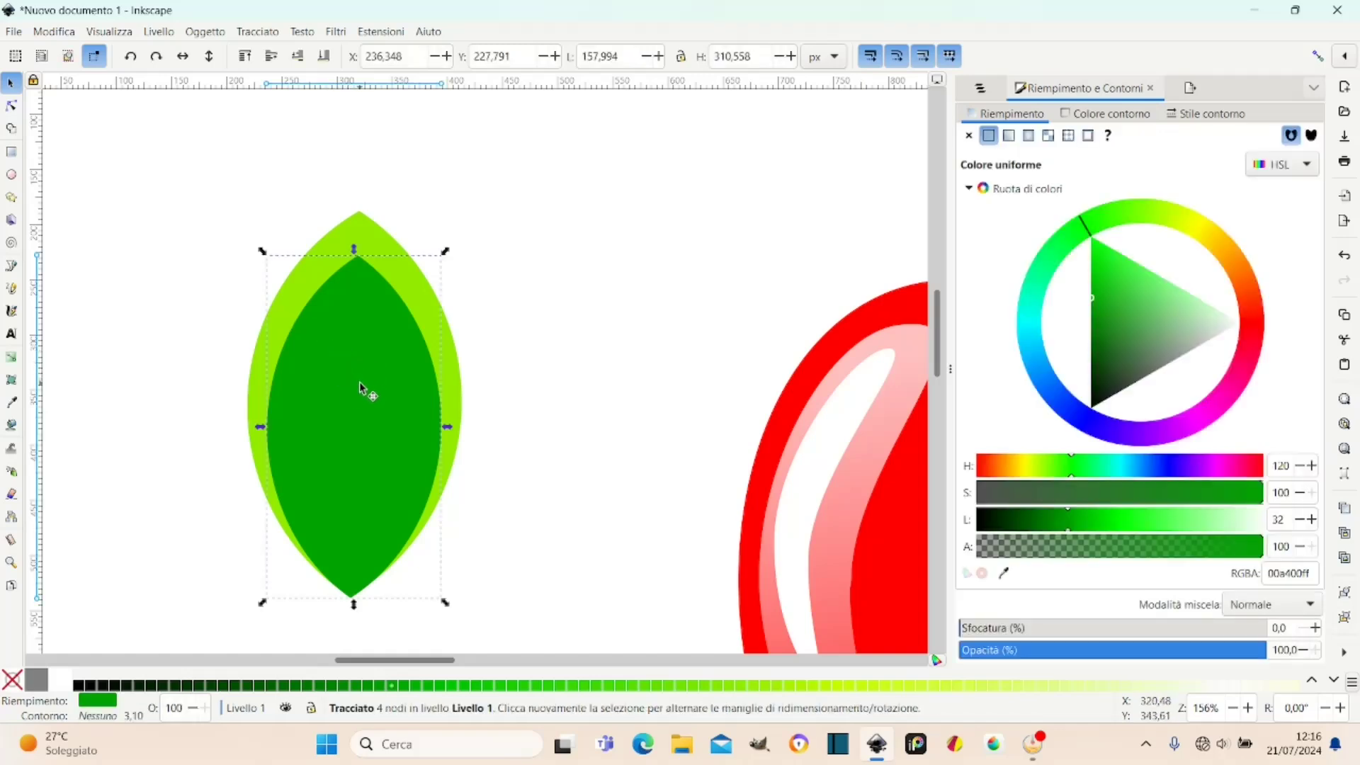
{"action": "left_click", "coordinate": [12, 267]}
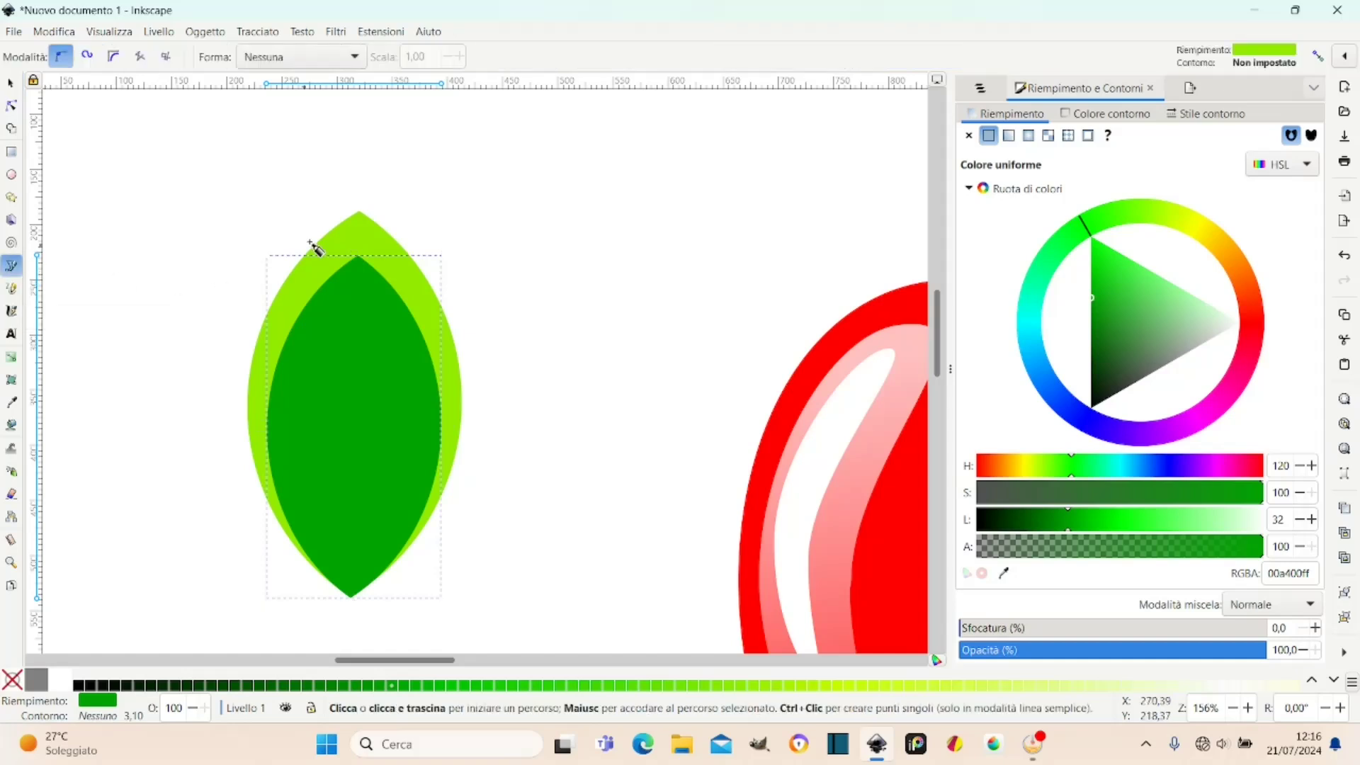
{"action": "left_click", "coordinate": [359, 172]}
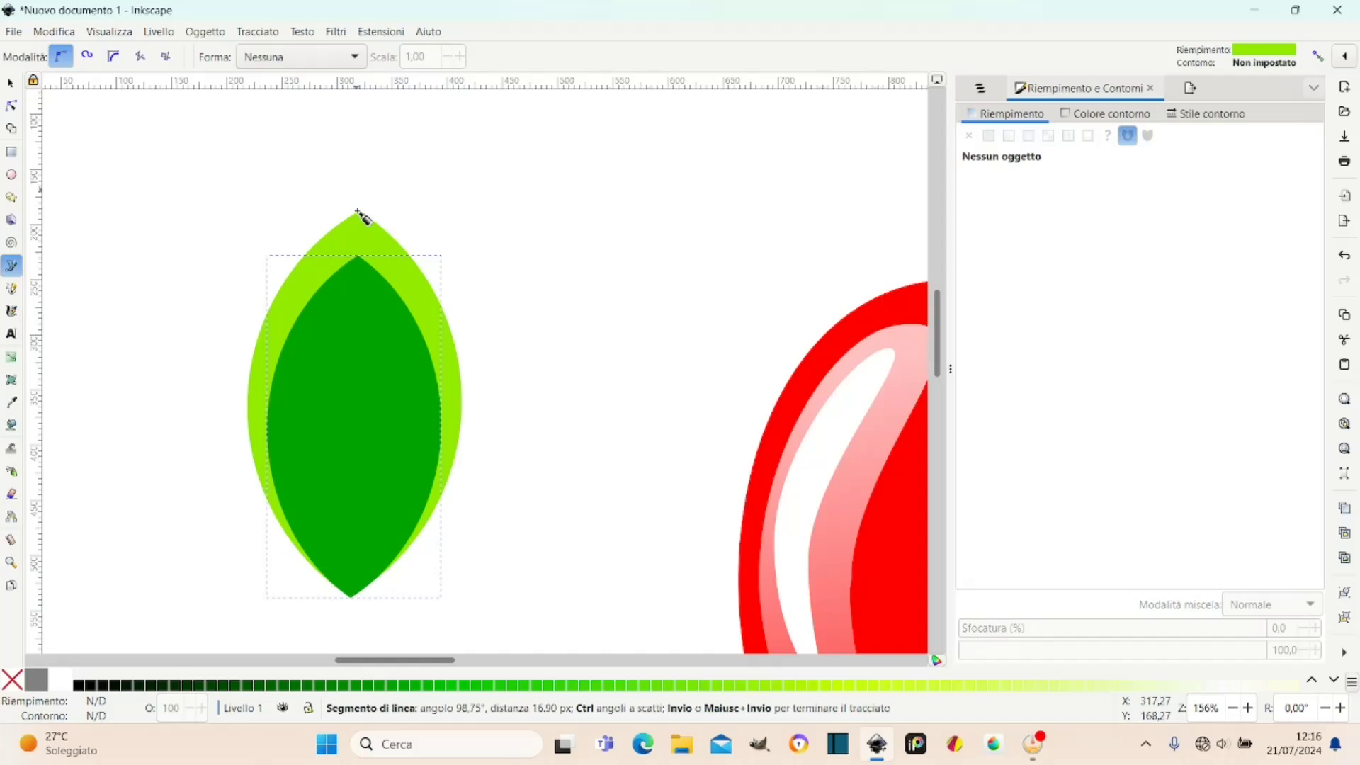
{"action": "left_click", "coordinate": [350, 625]}
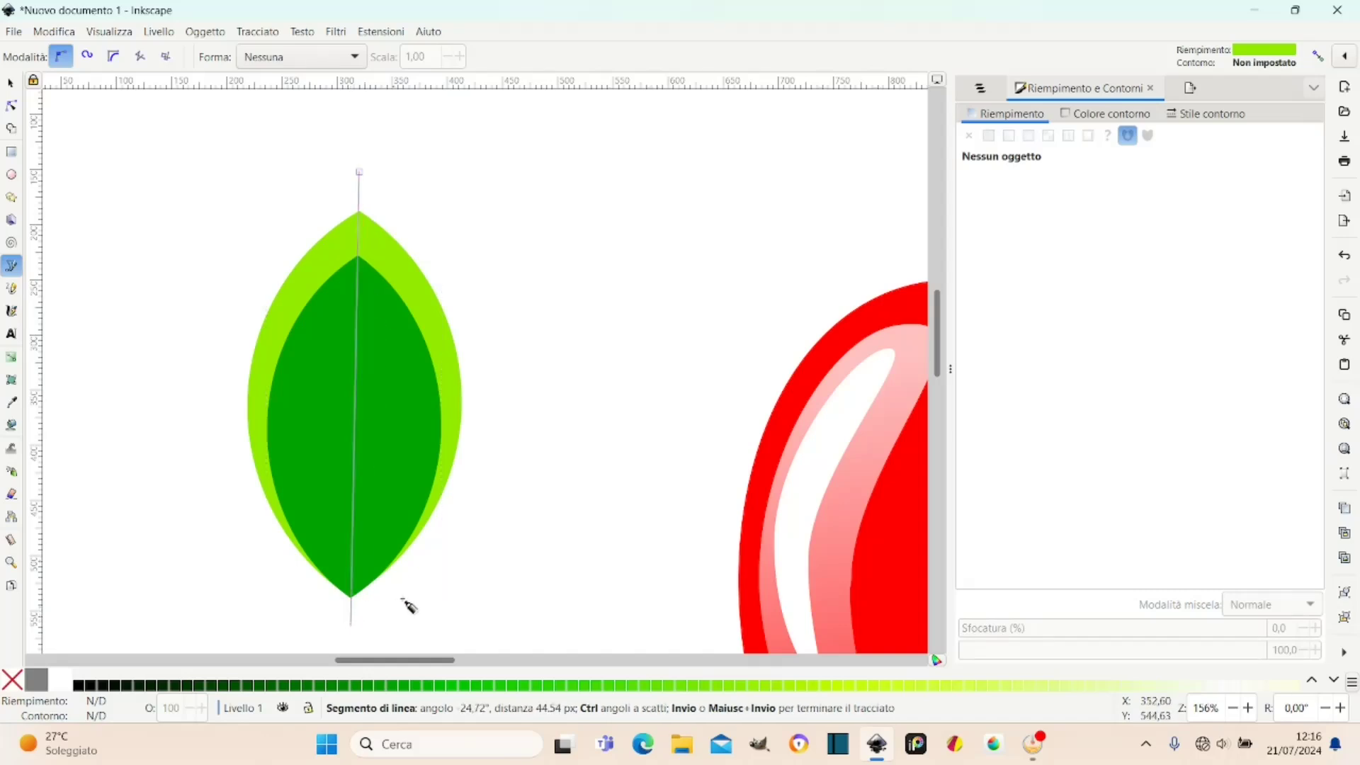
{"action": "left_click", "coordinate": [492, 525]}
{"action": "left_click", "coordinate": [514, 333]}
{"action": "left_click", "coordinate": [461, 244]}
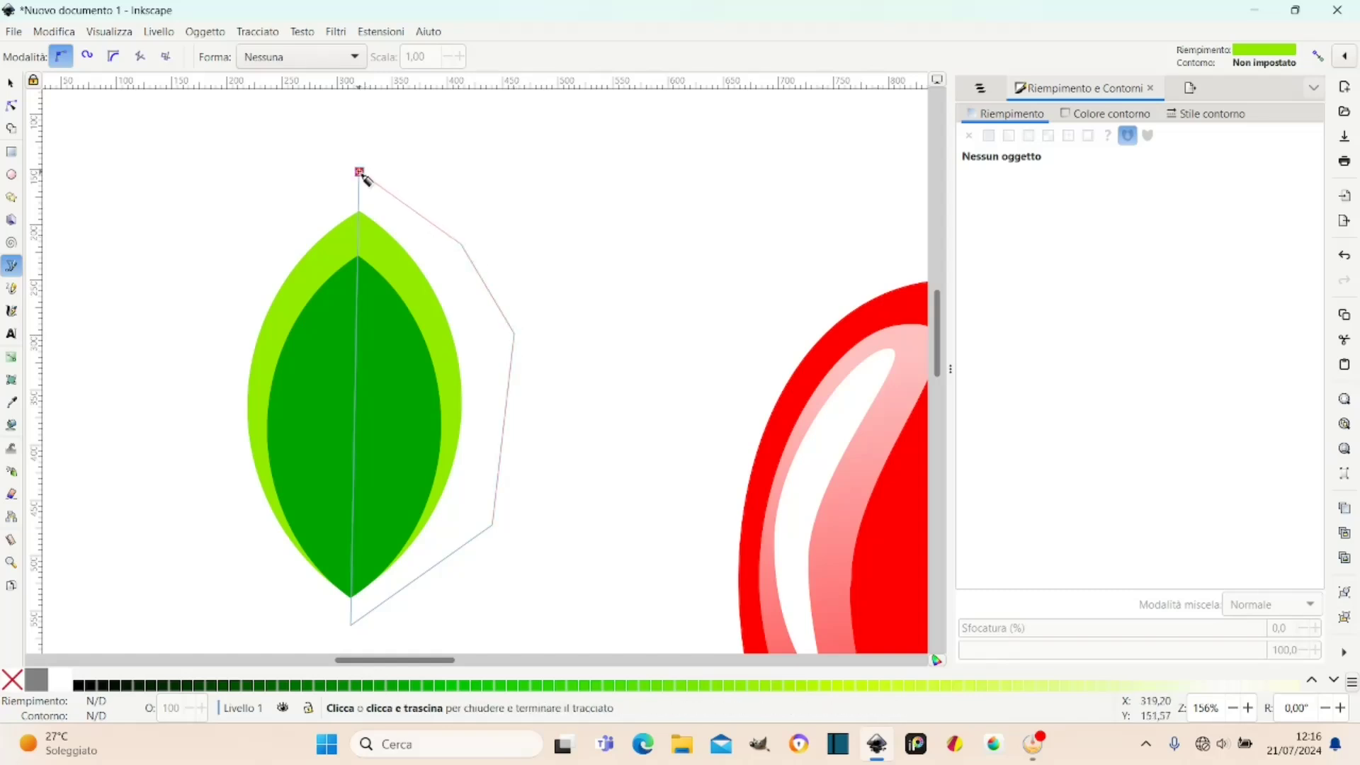
{"action": "left_click", "coordinate": [360, 173]}
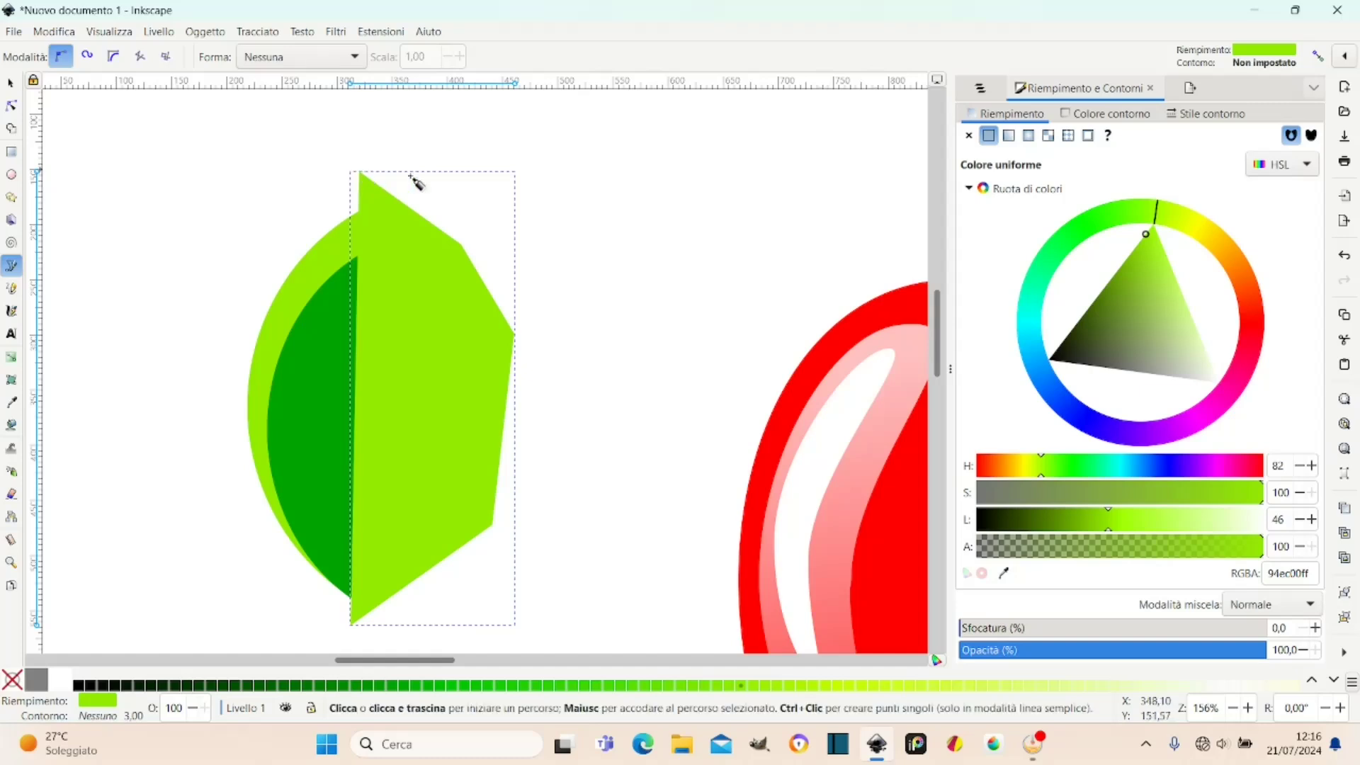
Give the polygon no fill and a flat black stroke.
{"action": "left_click", "coordinate": [1089, 120]}
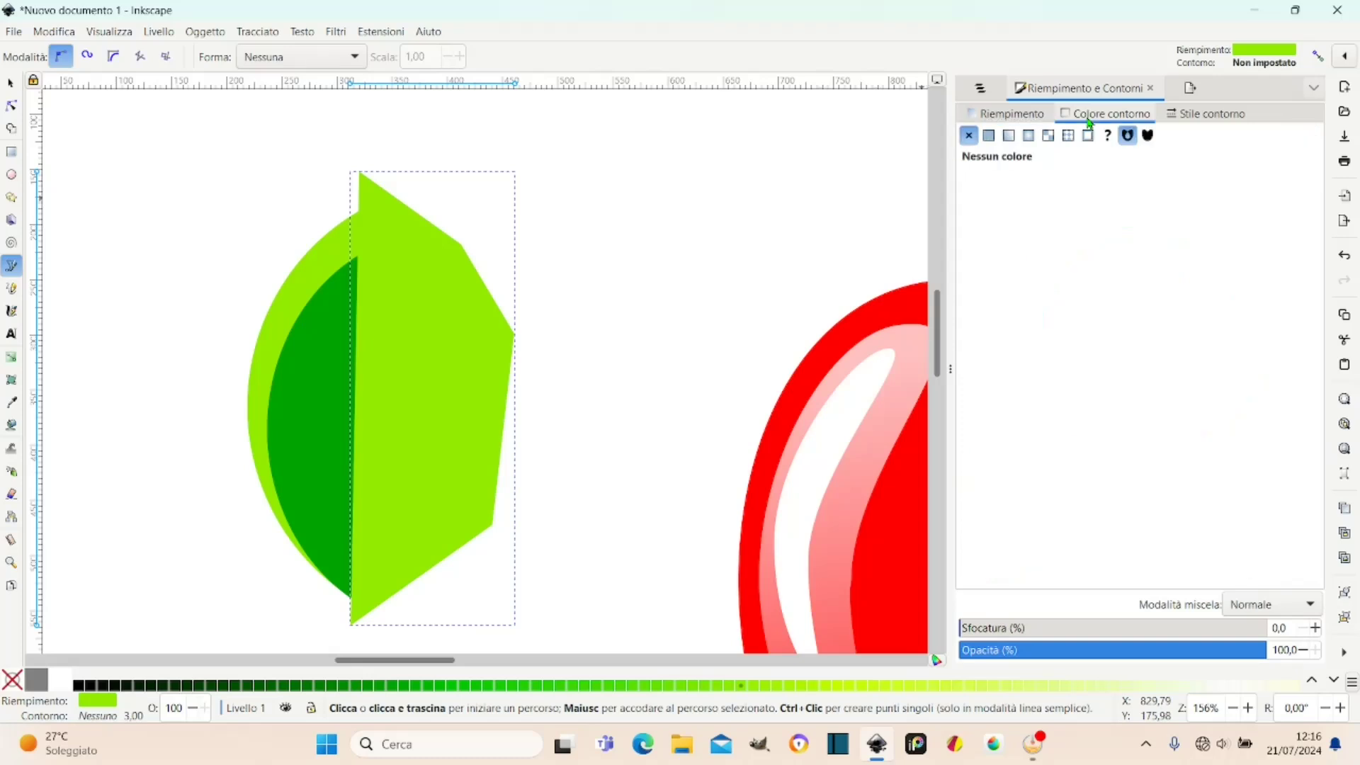
{"action": "left_click", "coordinate": [999, 115]}
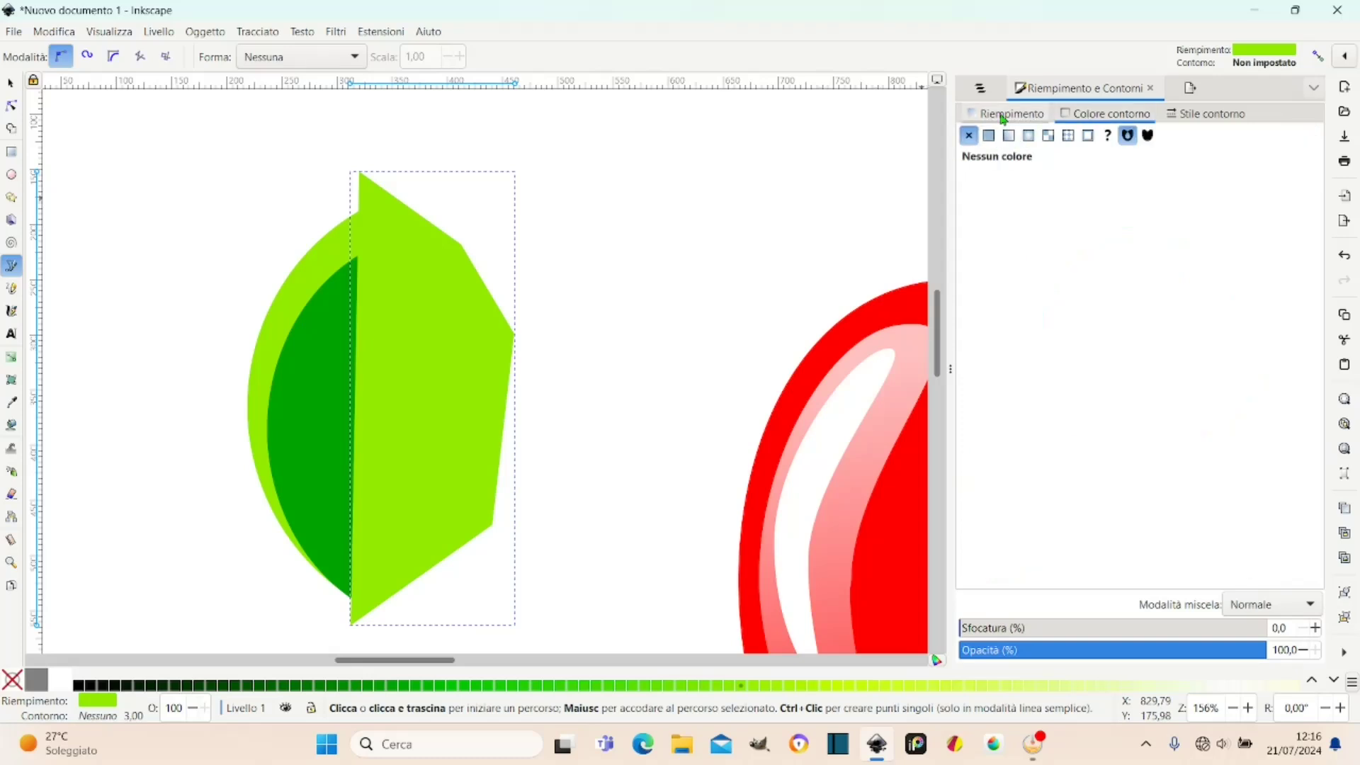
{"action": "left_click", "coordinate": [969, 135]}
{"action": "left_click", "coordinate": [1104, 113]}
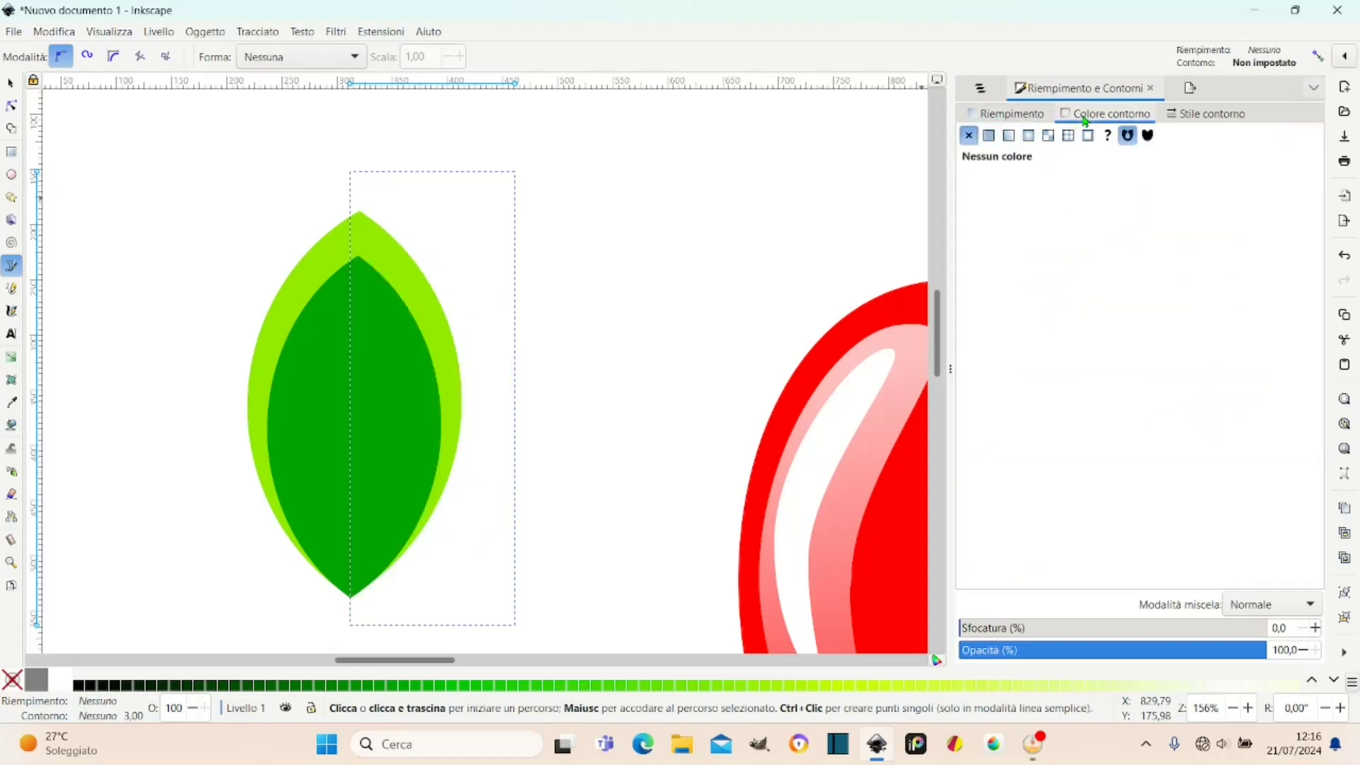
{"action": "left_click", "coordinate": [990, 139]}
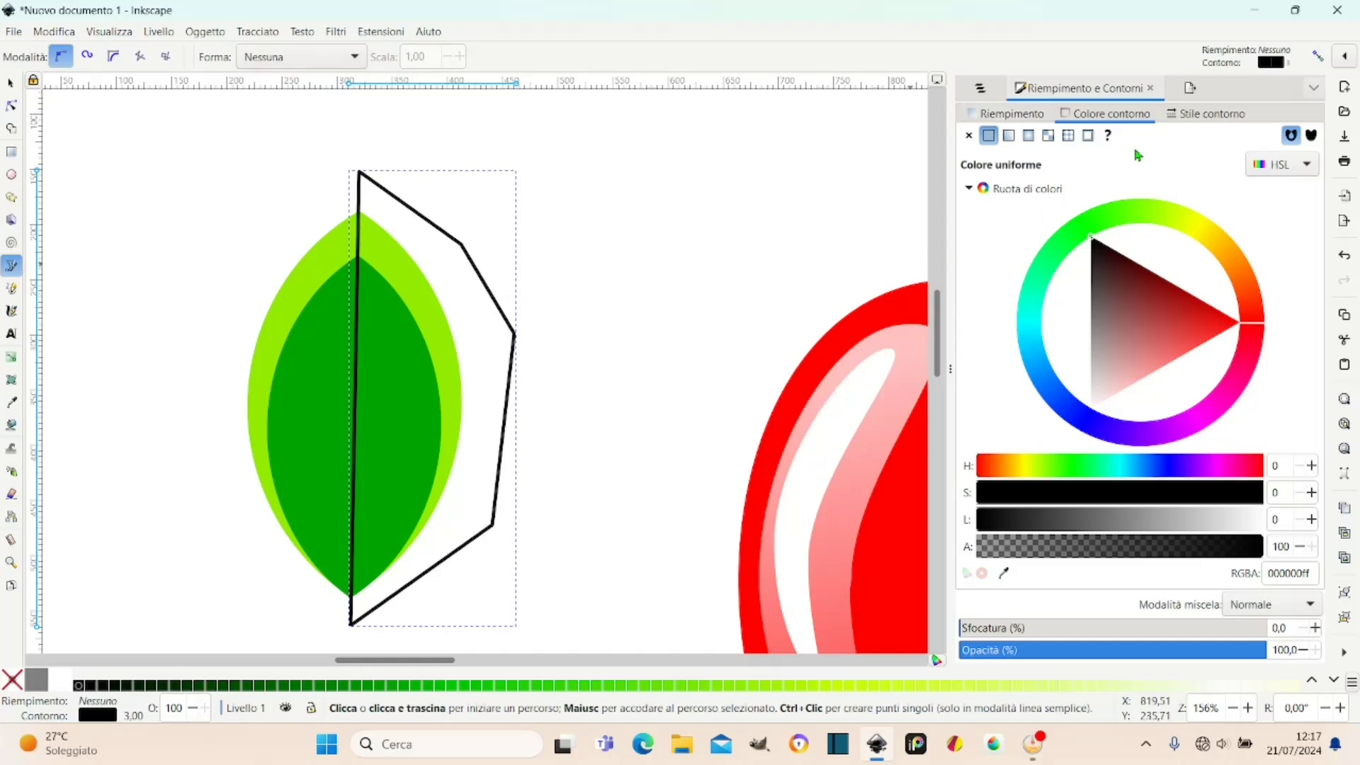
Set the polygon's stroke width to 2.4, then nudge it thinner.
{"action": "left_click", "coordinate": [1204, 117]}
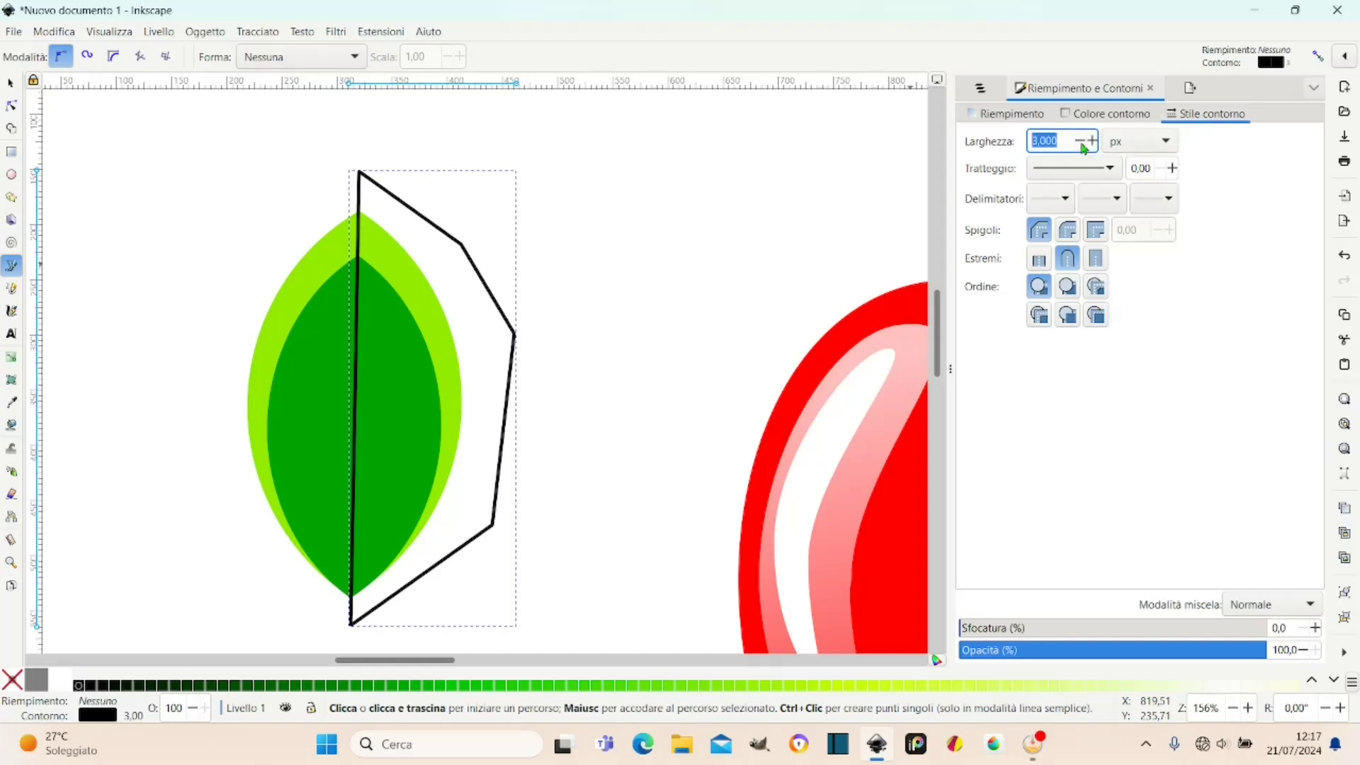
{"action": "type", "text": "2,4"}
{"action": "key", "text": "Return"}
{"action": "left_click", "coordinate": [1079, 141]}
{"action": "left_click", "coordinate": [1080, 141]}
{"action": "left_click", "coordinate": [1079, 141]}
{"action": "left_click", "coordinate": [1079, 141]}
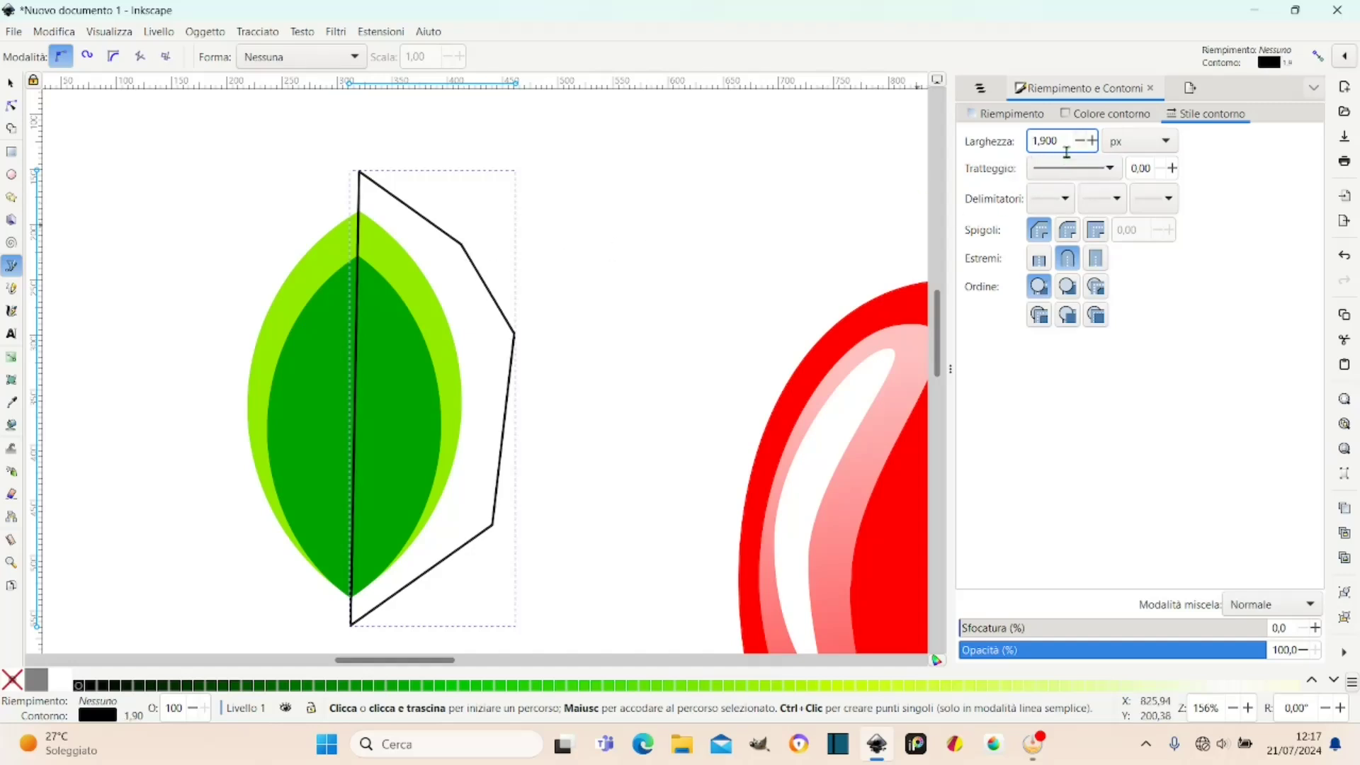
{"action": "left_click", "coordinate": [1080, 142]}
{"action": "left_click", "coordinate": [1079, 142]}
{"action": "left_click", "coordinate": [1079, 141]}
{"action": "left_click", "coordinate": [1079, 141]}
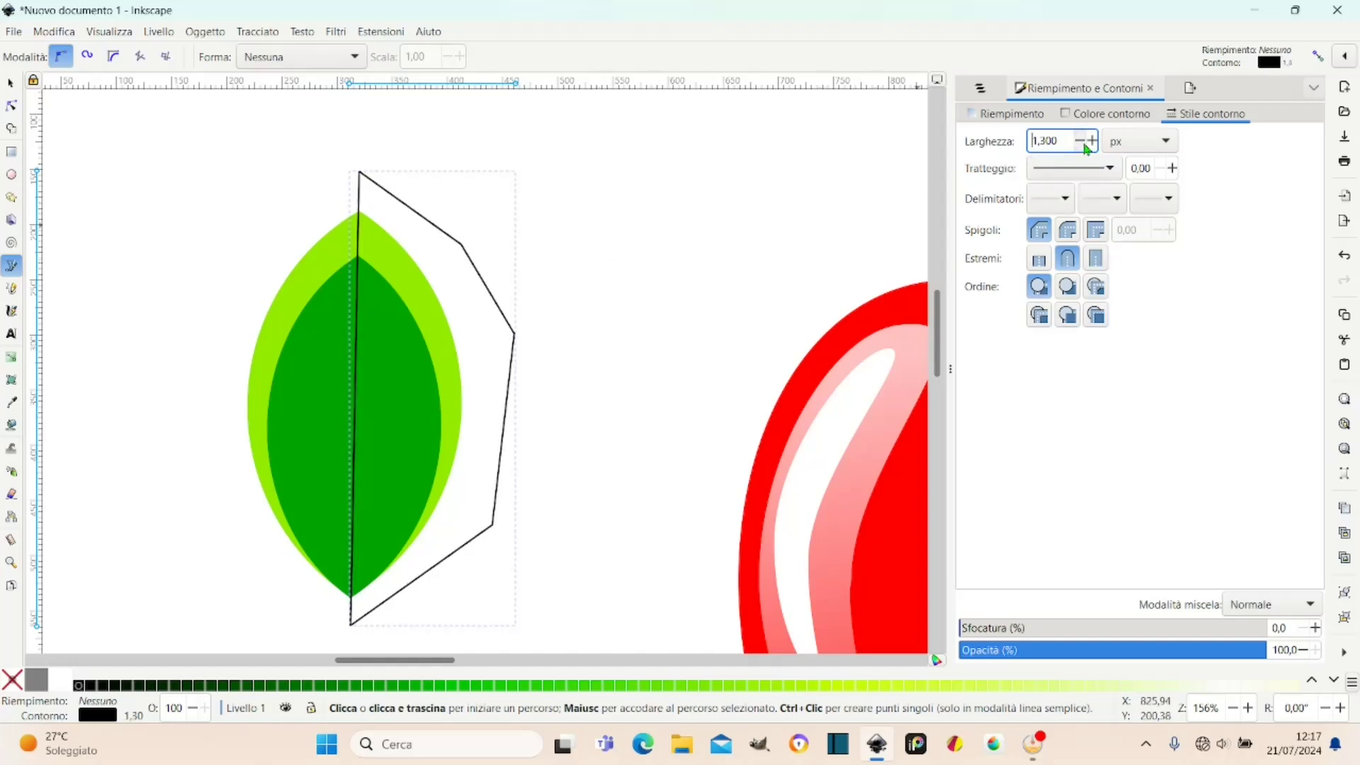
Enter a stroke width of exactly 2 px.
{"action": "left_click_drag", "start_coordinate": [1062, 141], "coordinate": [1013, 141]}
{"action": "type", "text": "20"}
{"action": "key", "text": "Return"}
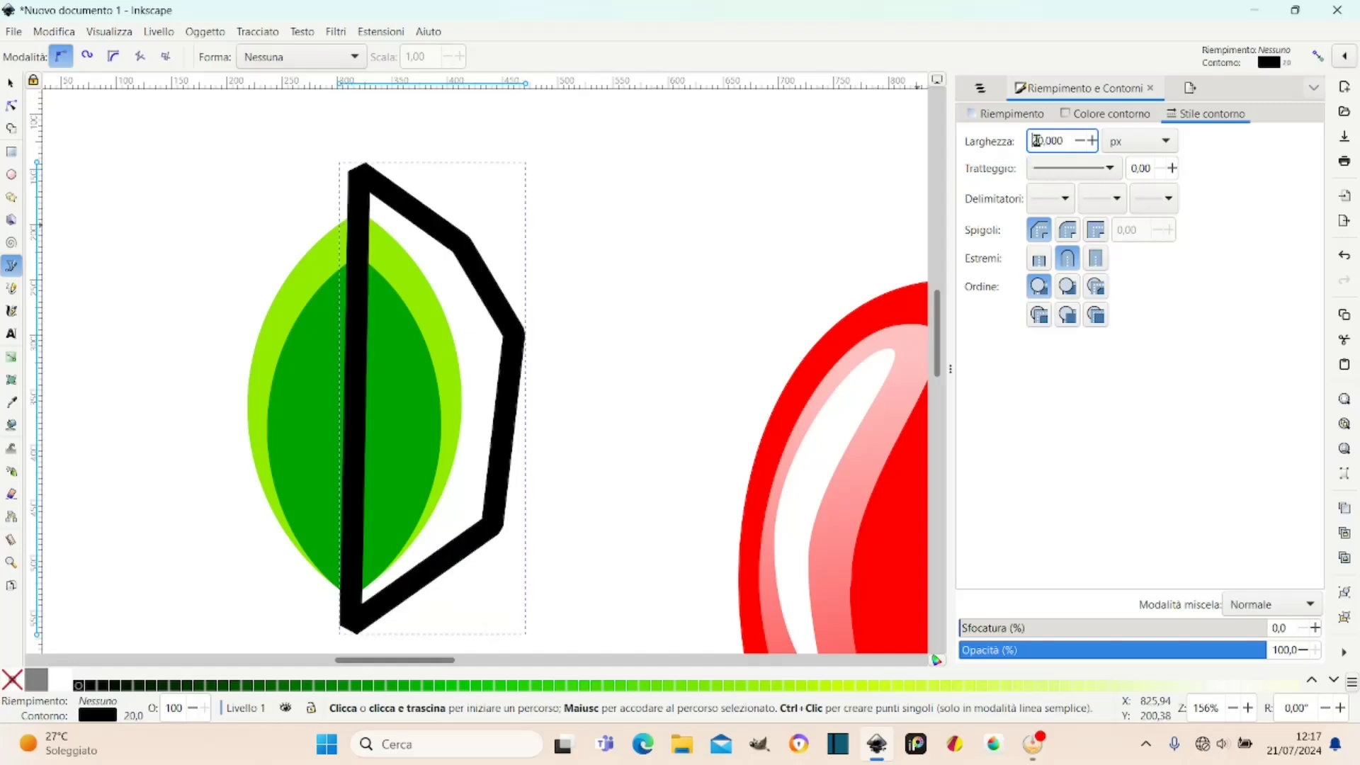
{"action": "double_click", "coordinate": [1035, 140]}
{"action": "type", "text": "2"}
{"action": "key", "text": "Return"}
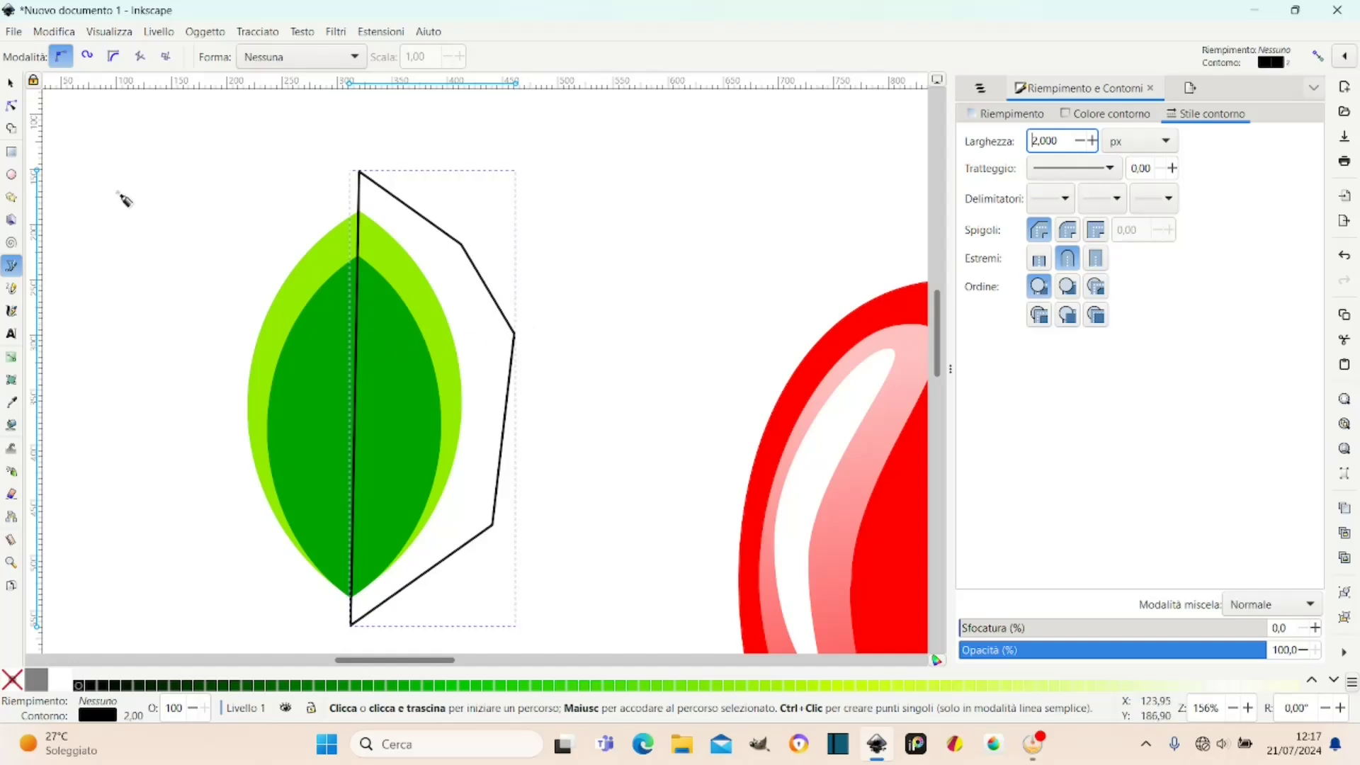
Duplicate the dark-green leaf in place with the Selector tool.
{"action": "left_click", "coordinate": [12, 86]}
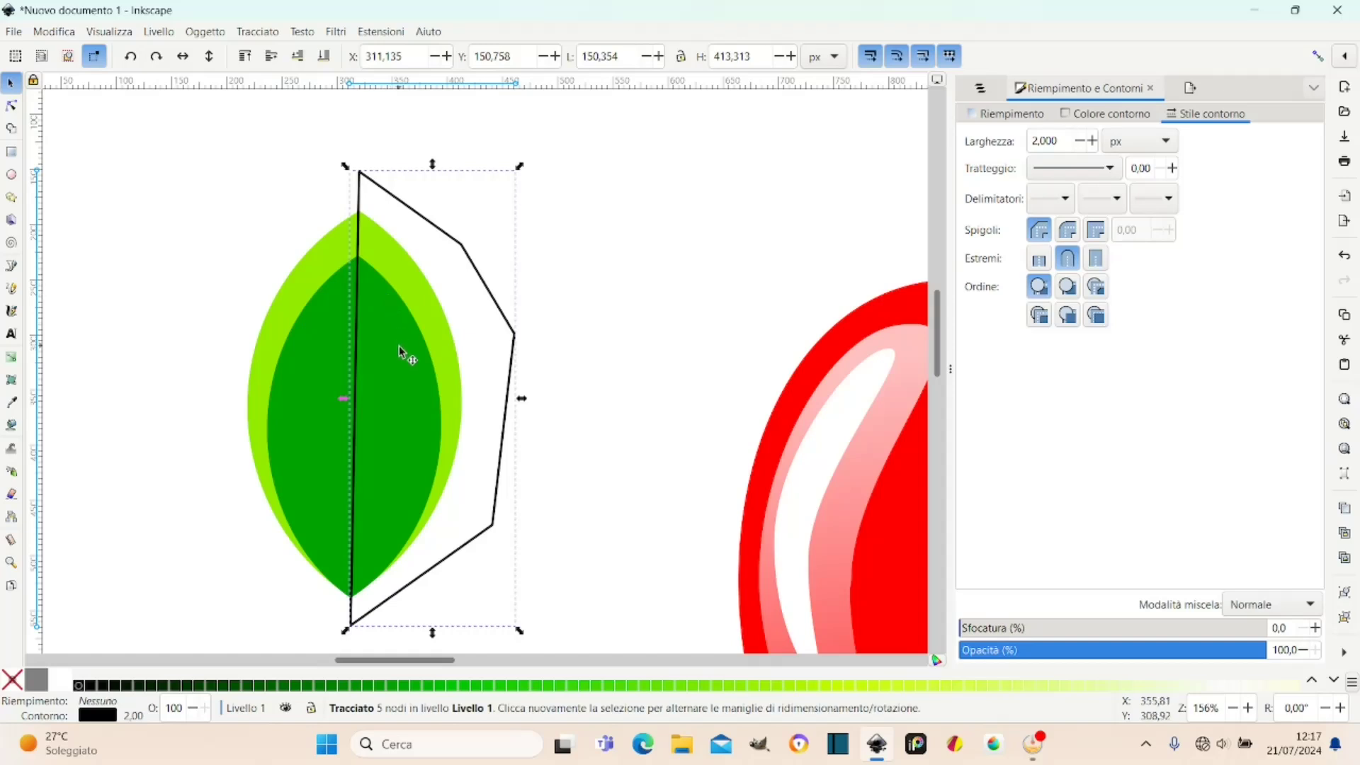
{"action": "left_click", "coordinate": [389, 383]}
{"action": "left_click", "coordinate": [308, 365]}
{"action": "left_click", "coordinate": [307, 367]}
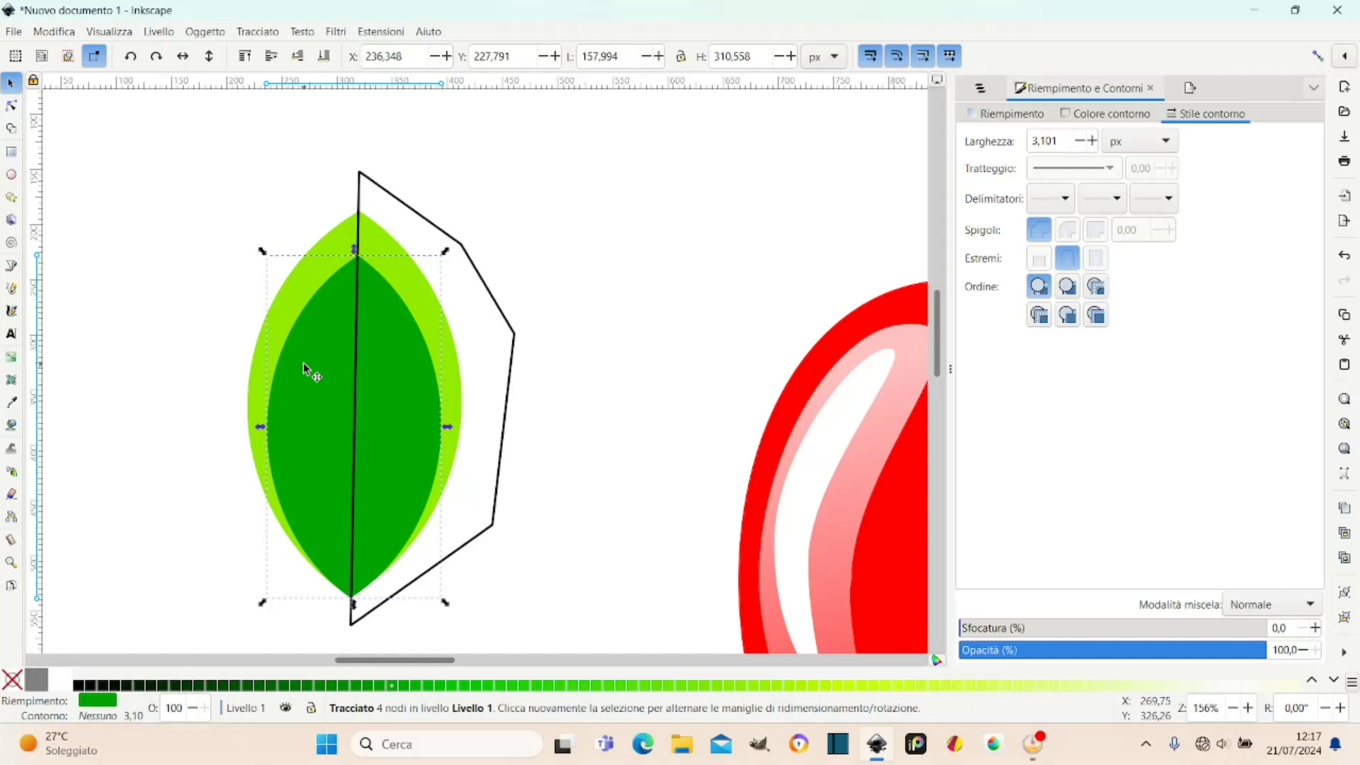
{"action": "left_click", "coordinate": [303, 363]}
{"action": "left_click", "coordinate": [307, 363]}
{"action": "right_click", "coordinate": [307, 364]}
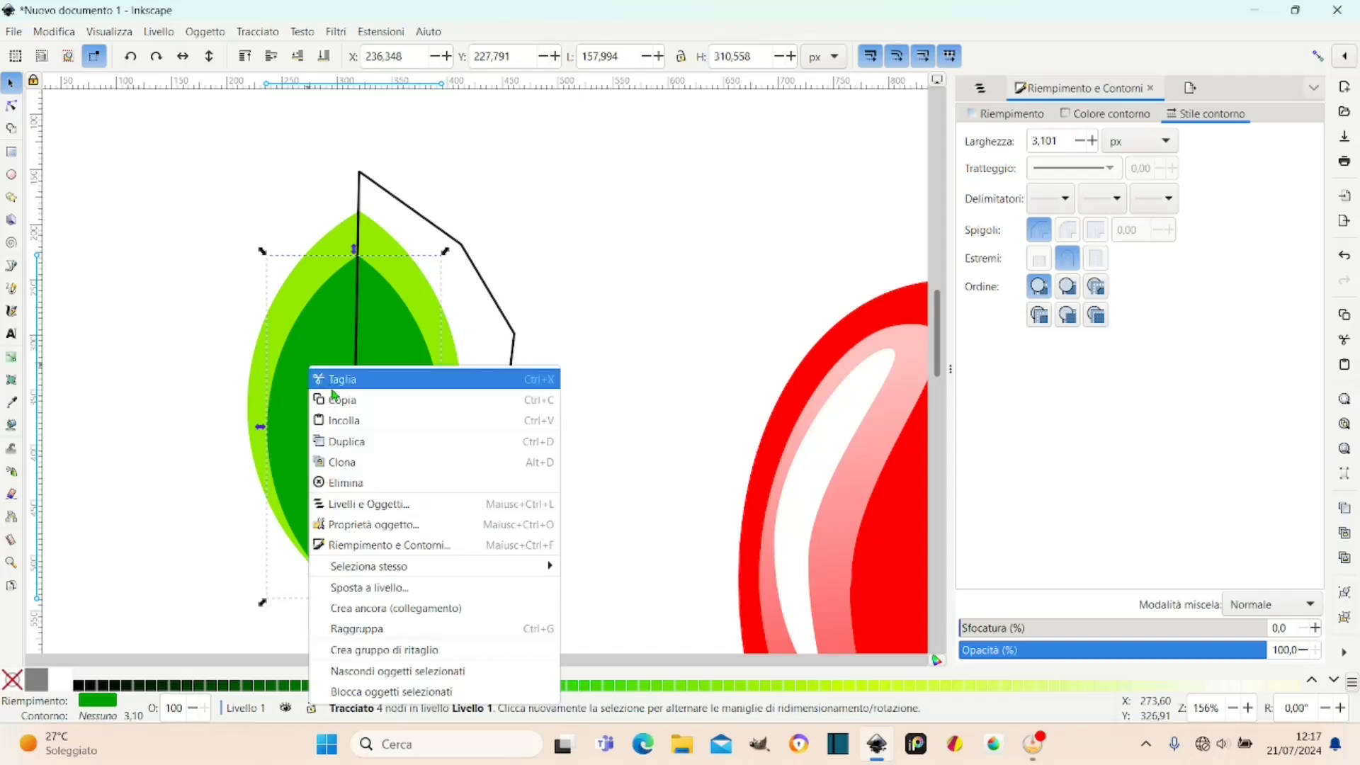
{"action": "left_click", "coordinate": [357, 441]}
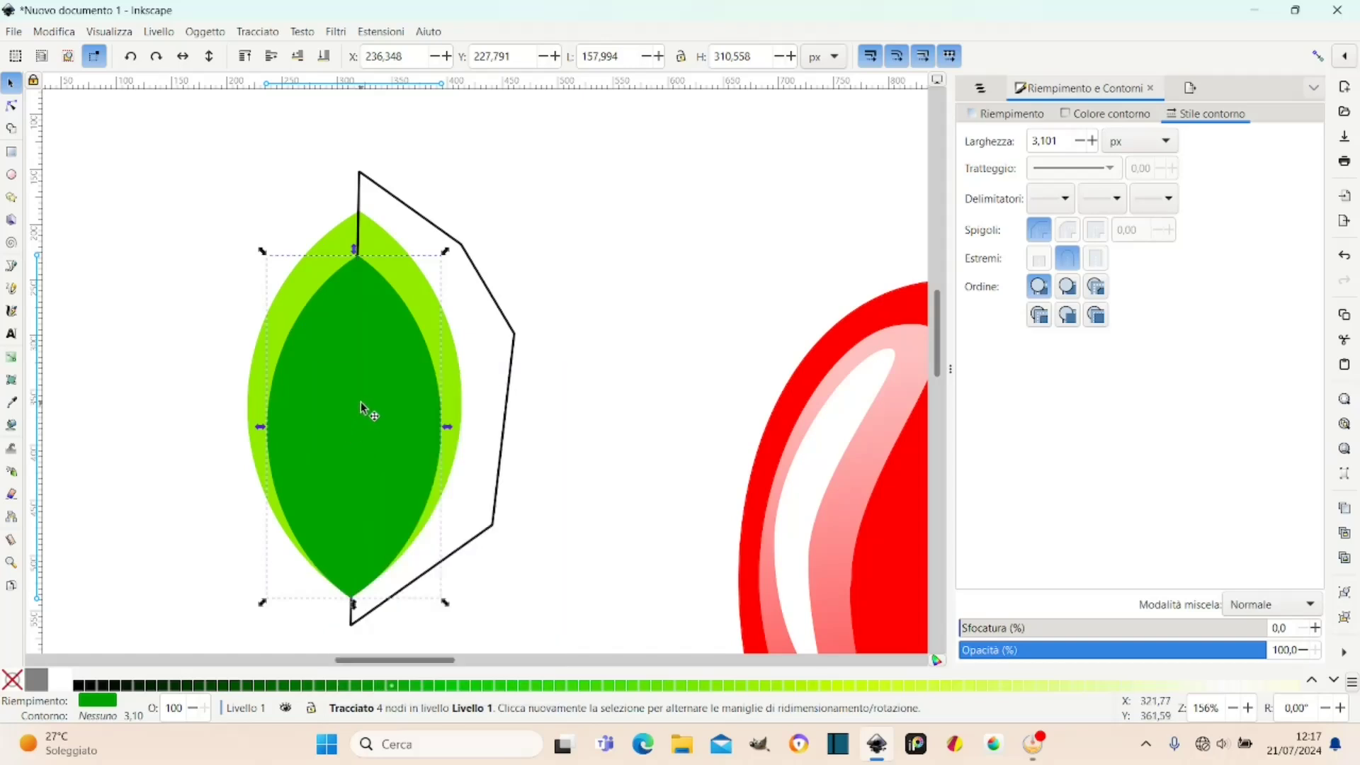
Intersect the polygon with the leaf copy using Path > Intersection.
{"action": "key", "text": "shift"}
{"action": "left_click", "coordinate": [549, 351]}
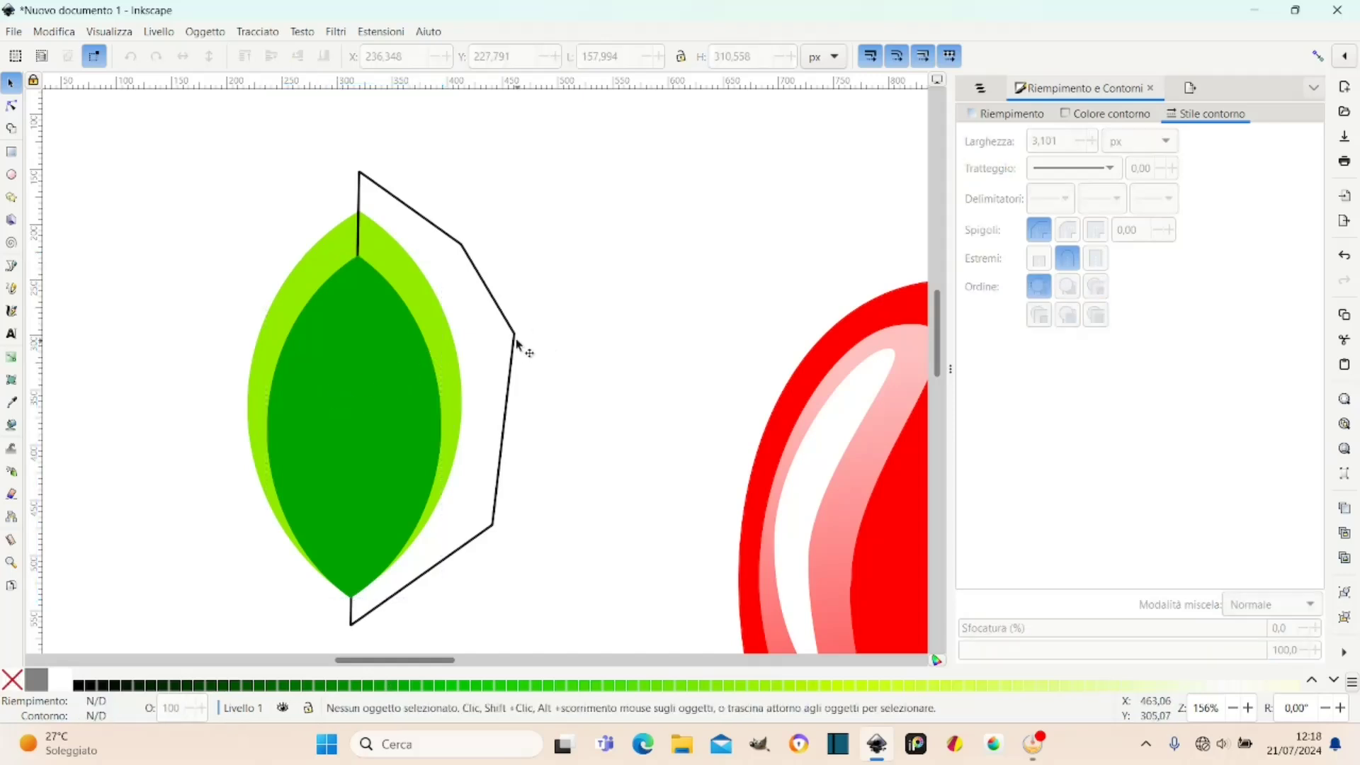
{"action": "key", "text": "shift"}
{"action": "left_click", "coordinate": [515, 340], "text": "shift"}
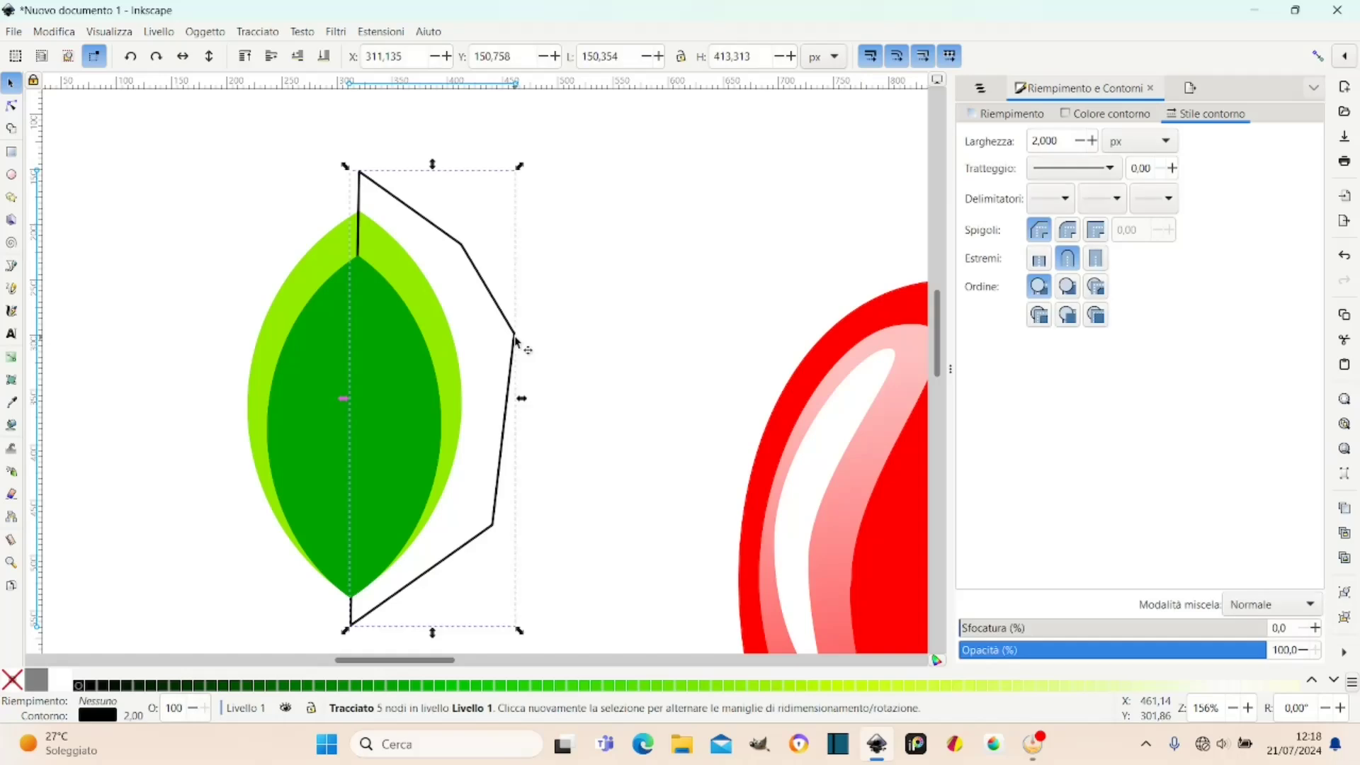
{"action": "left_click", "coordinate": [301, 389], "text": "shift"}
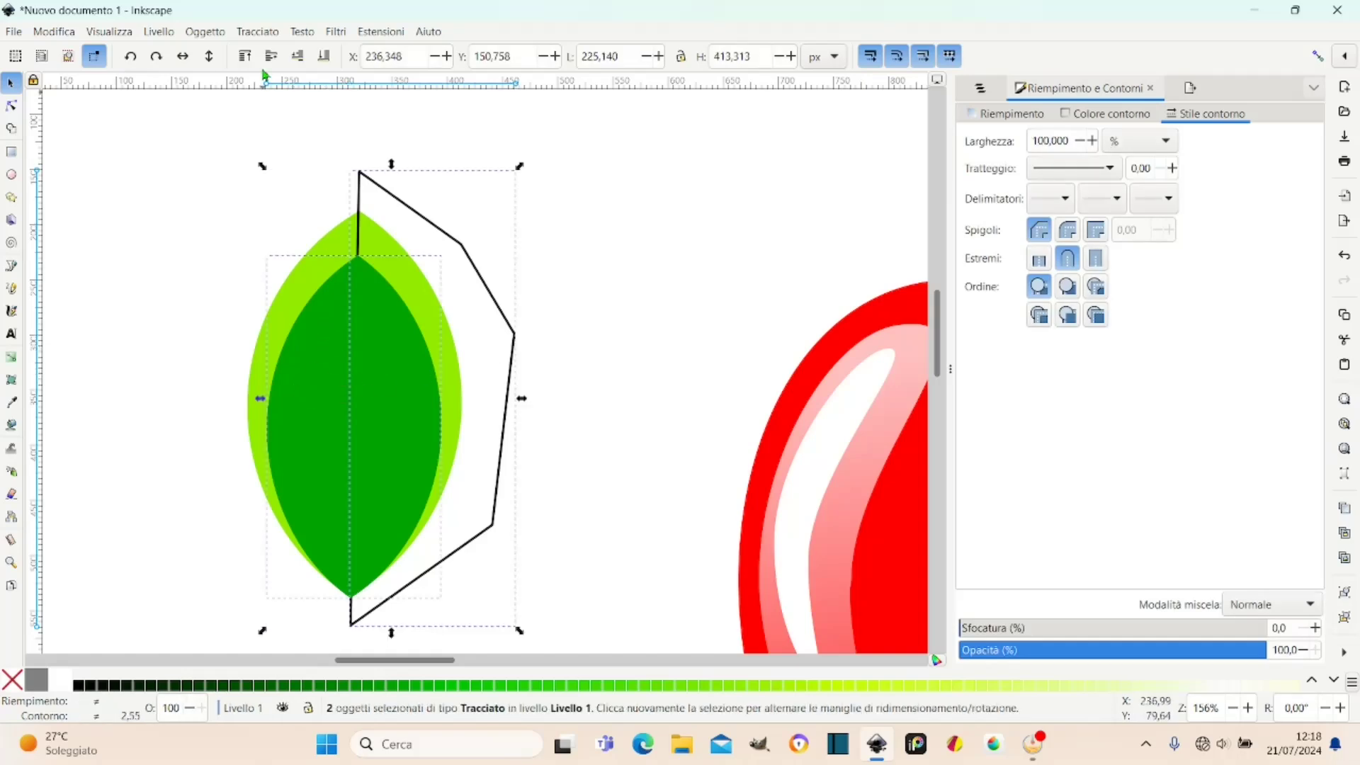
{"action": "left_click", "coordinate": [252, 33]}
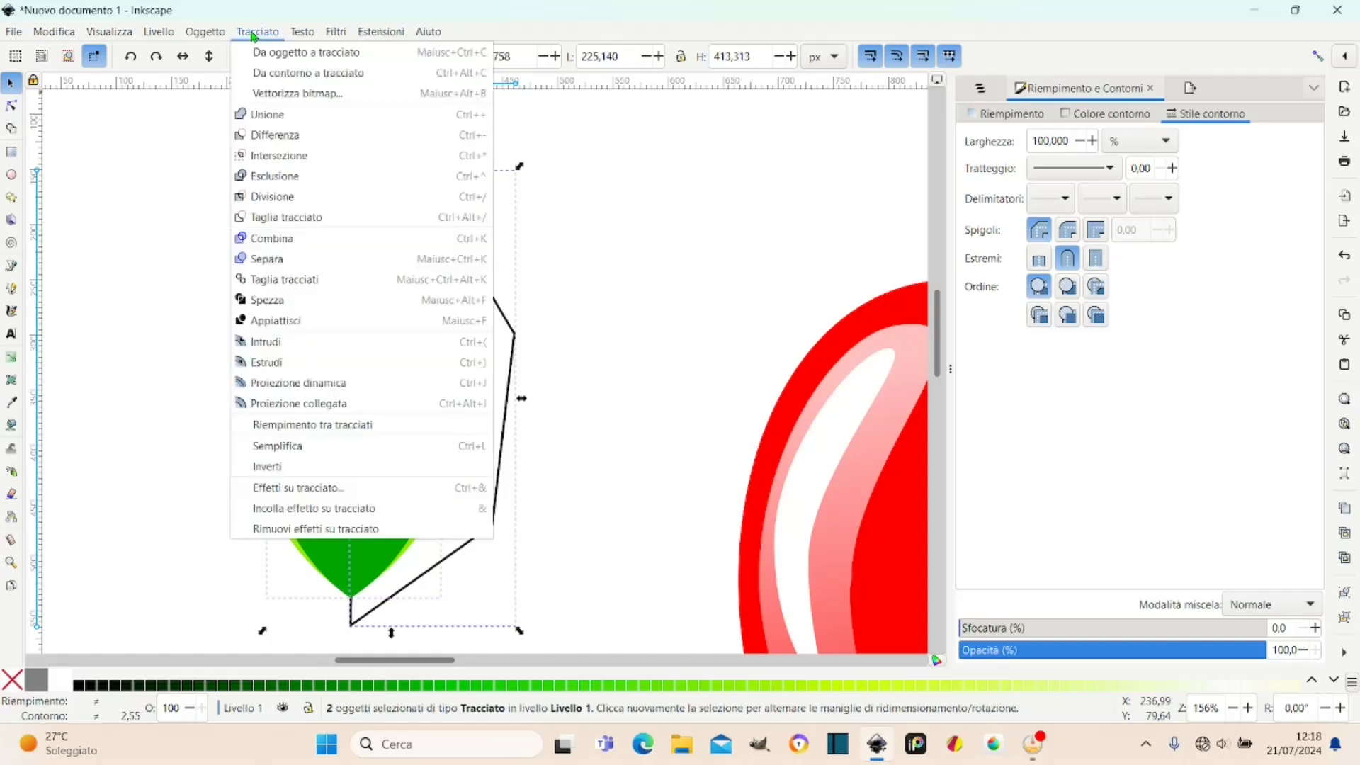
{"action": "left_click", "coordinate": [273, 156]}
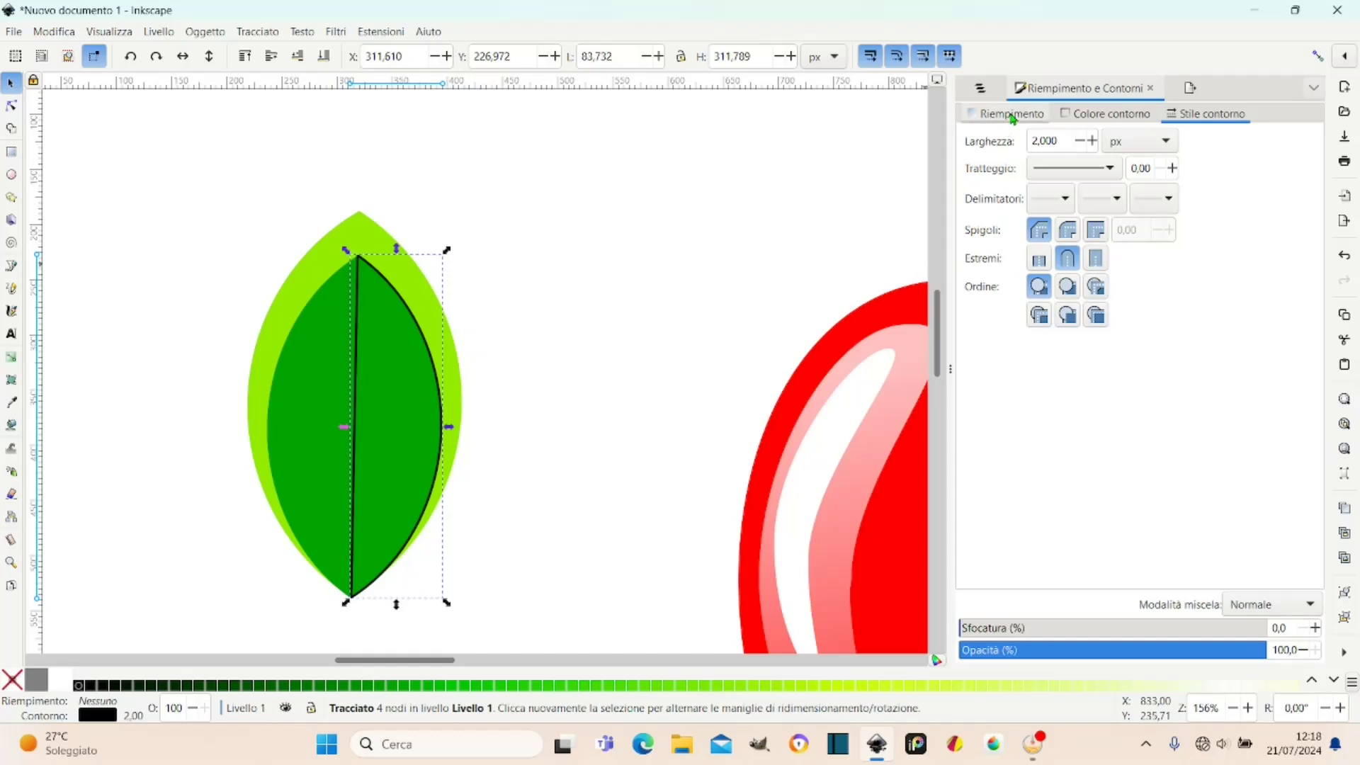
Fill the right-half shape with flat green darkened to lightness 20 and remove its stroke.
{"action": "left_click", "coordinate": [1013, 117]}
{"action": "left_click", "coordinate": [1087, 114]}
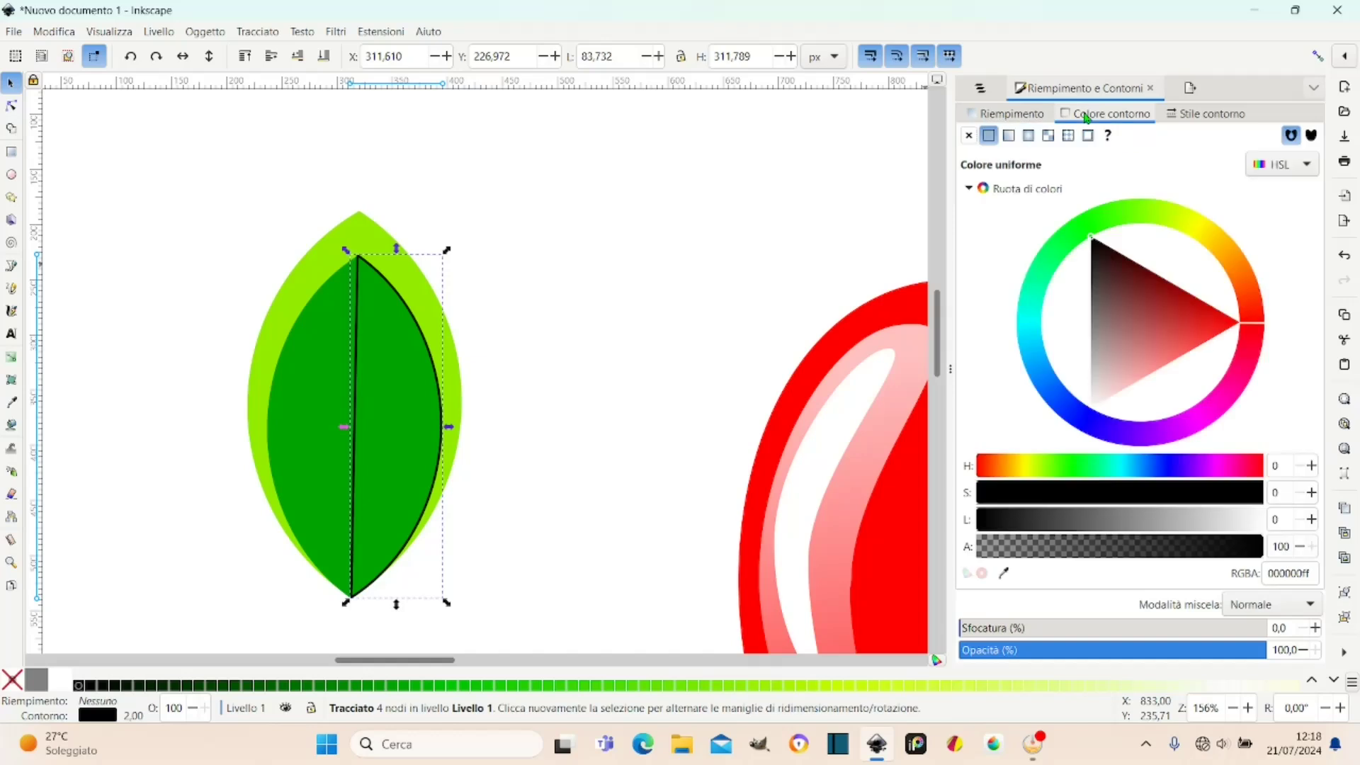
{"action": "left_click", "coordinate": [1010, 114]}
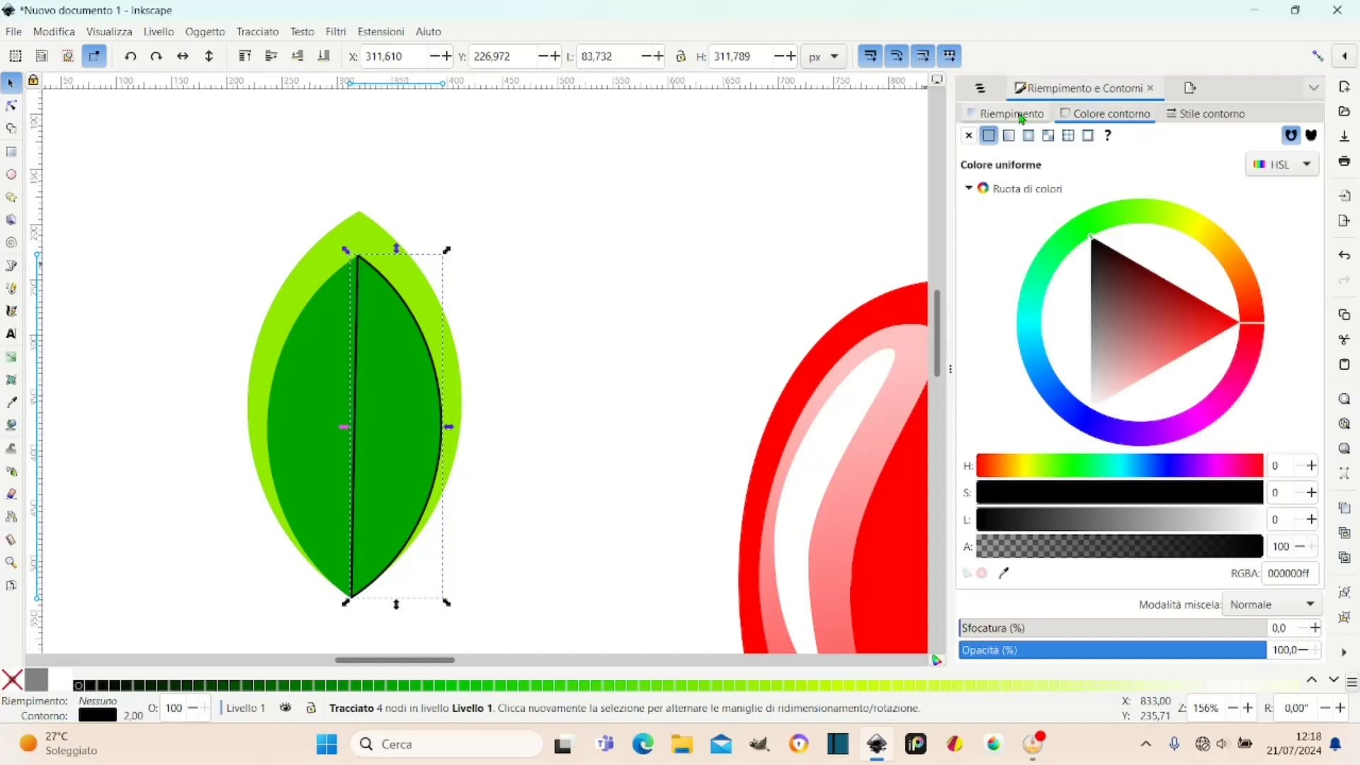
{"action": "left_click", "coordinate": [989, 136]}
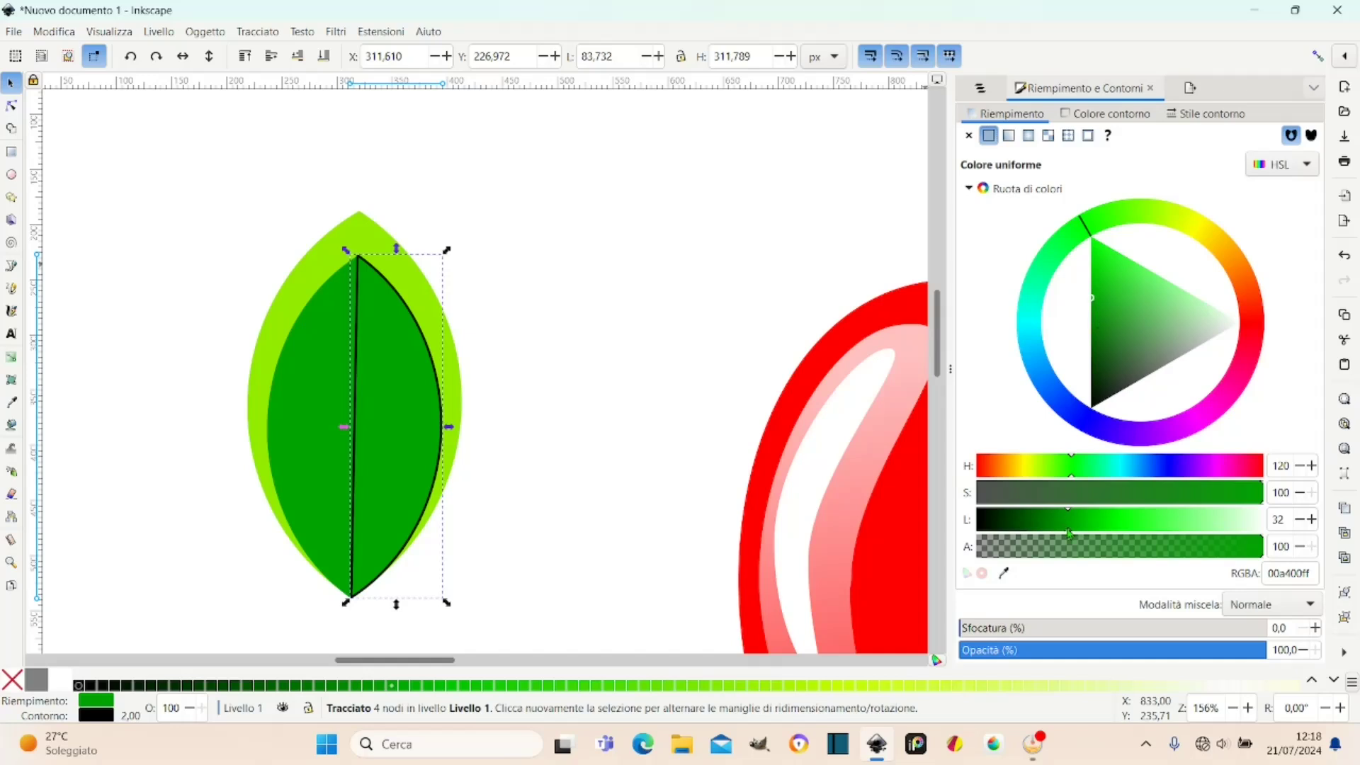
{"action": "left_click_drag", "start_coordinate": [1069, 532], "coordinate": [1037, 532]}
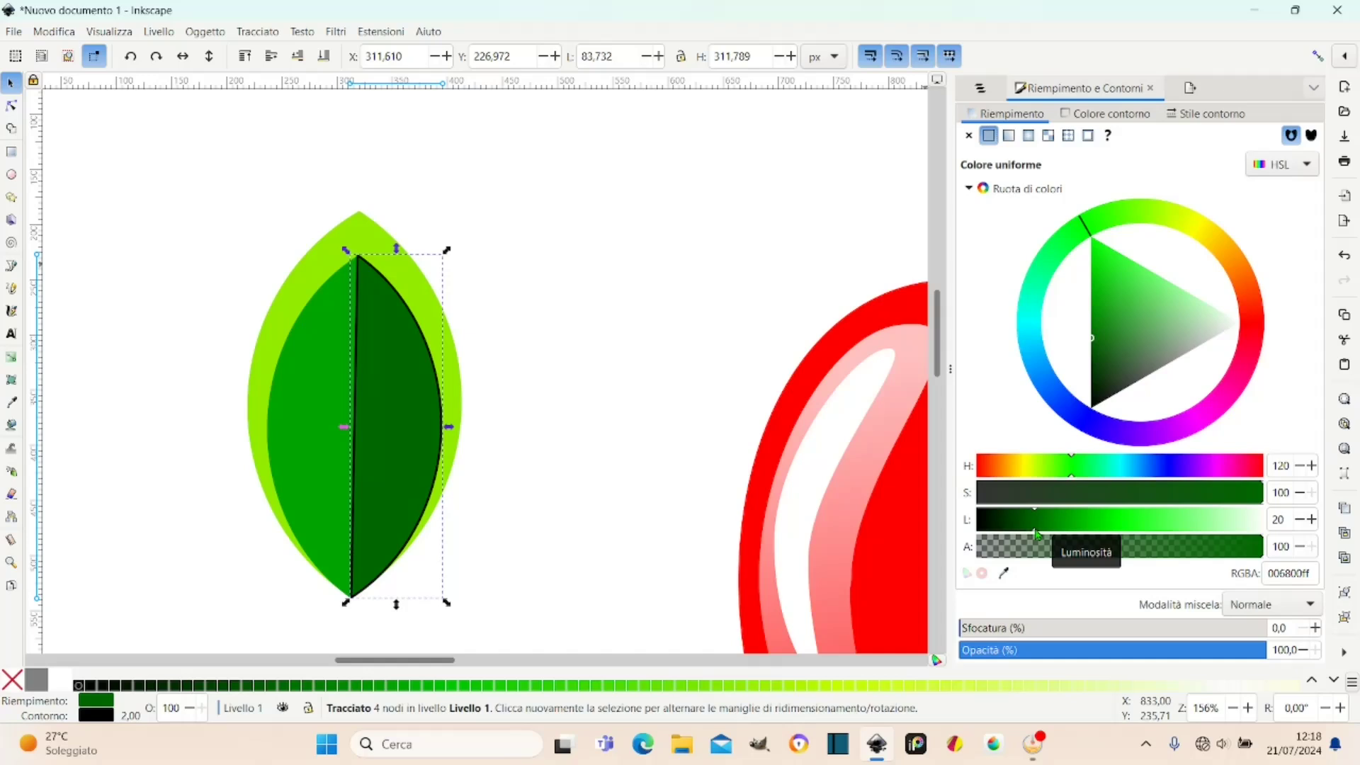
{"action": "left_click", "coordinate": [1094, 115]}
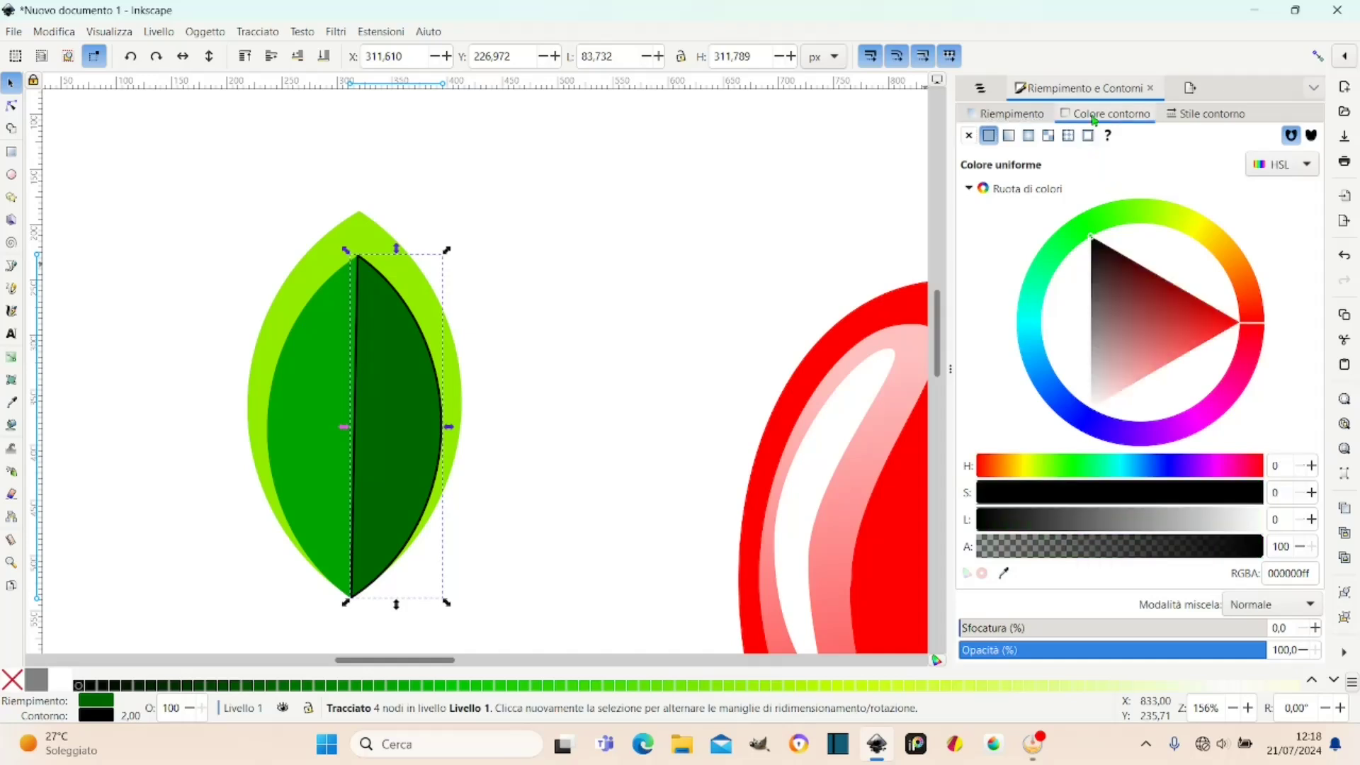
{"action": "left_click", "coordinate": [969, 136]}
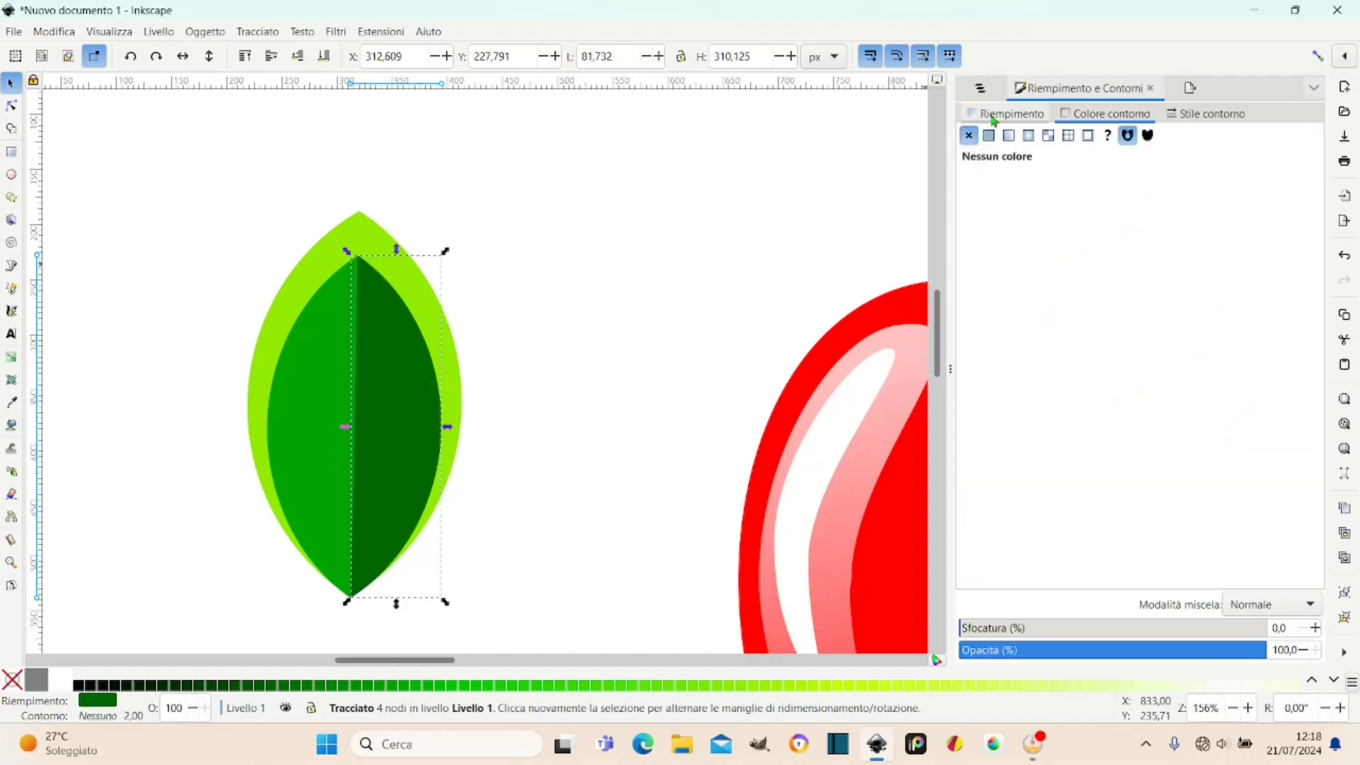
{"action": "left_click", "coordinate": [993, 116]}
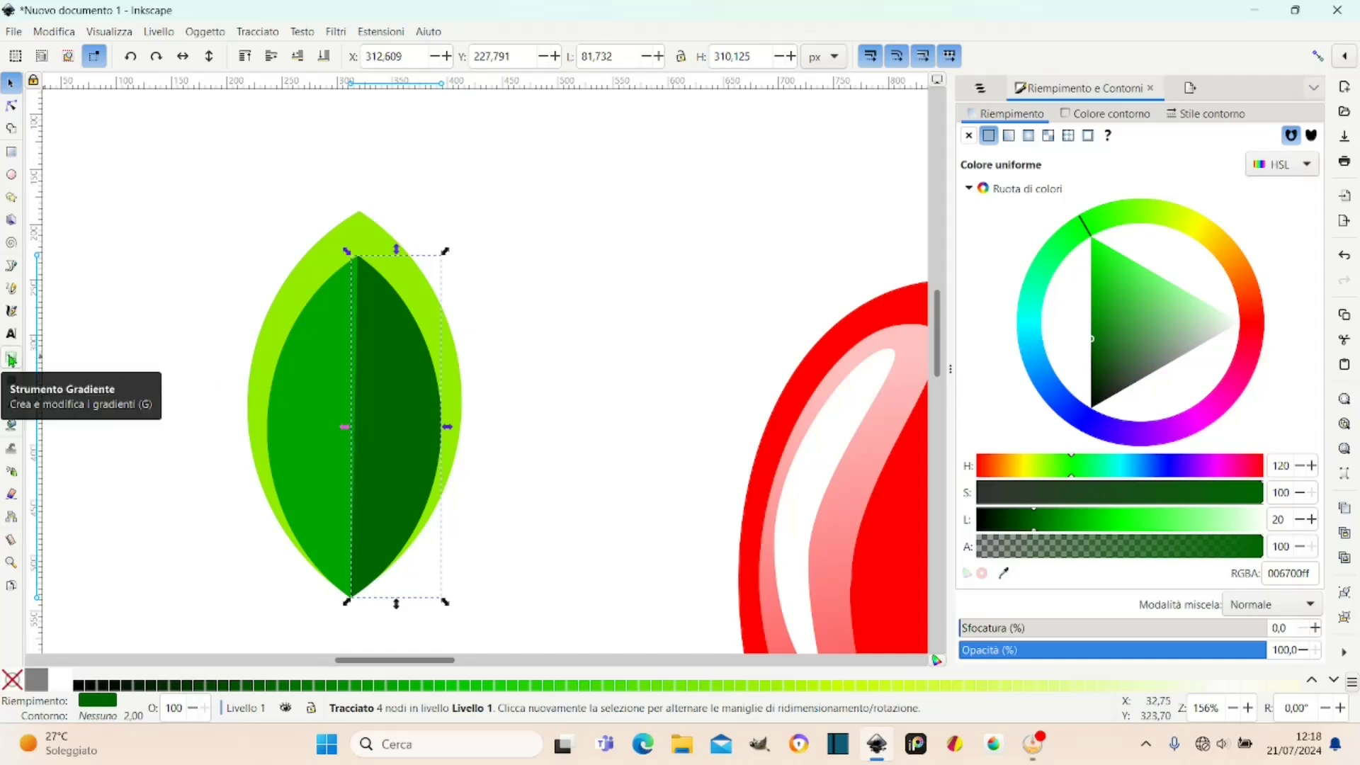
Draw a linear gradient on the right half, running up from its bottom tip.
{"action": "left_click", "coordinate": [11, 358]}
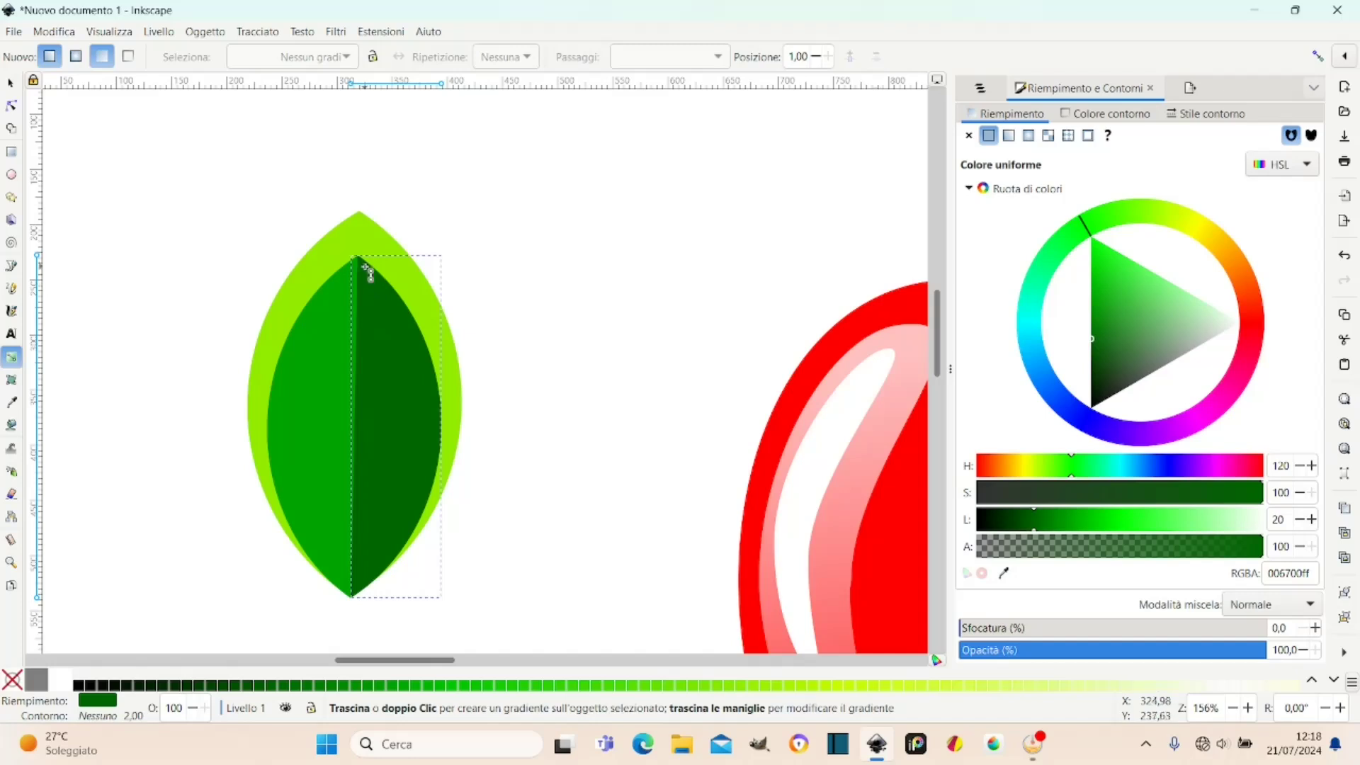
{"action": "left_click_drag", "start_coordinate": [365, 267], "coordinate": [387, 414]}
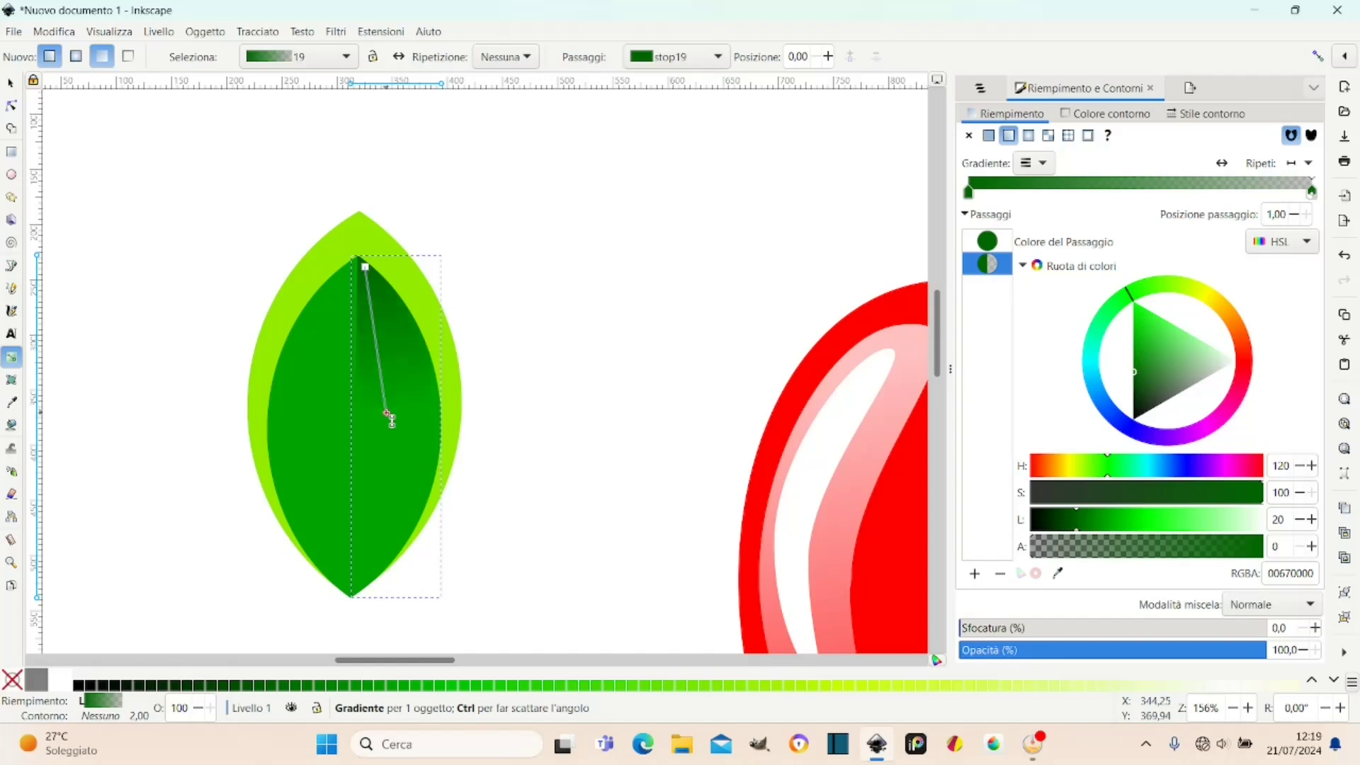
{"action": "left_click", "coordinate": [387, 413]}
{"action": "key", "text": "Delete"}
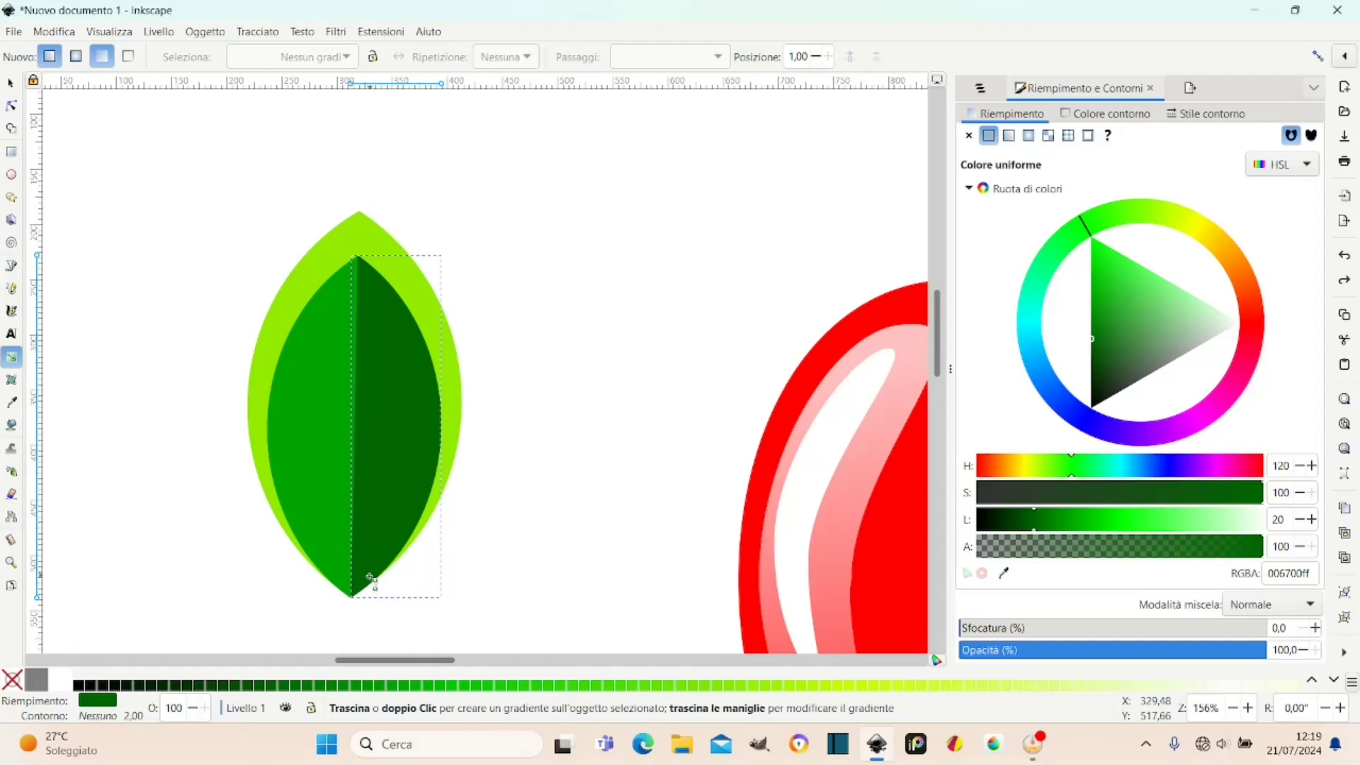
{"action": "mouse_move", "coordinate": [366, 577]}
{"action": "left_mouse_down"}
{"action": "mouse_move", "coordinate": [380, 349]}
{"action": "mouse_move", "coordinate": [380, 401]}
{"action": "mouse_move", "coordinate": [384, 382]}
{"action": "left_mouse_up"}
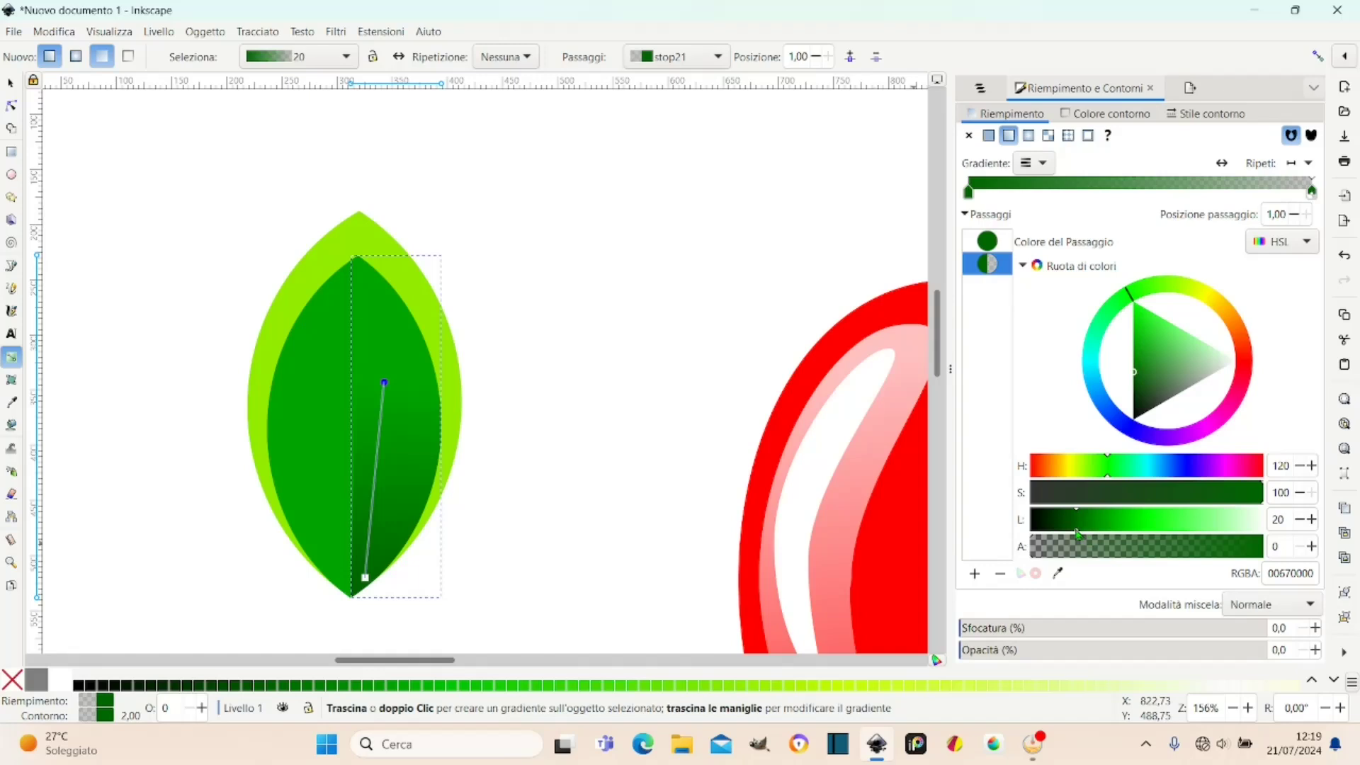
Tint the gradient's end stop green and adjust its end handle on the leaf.
{"action": "left_click_drag", "start_coordinate": [1077, 532], "coordinate": [1062, 532]}
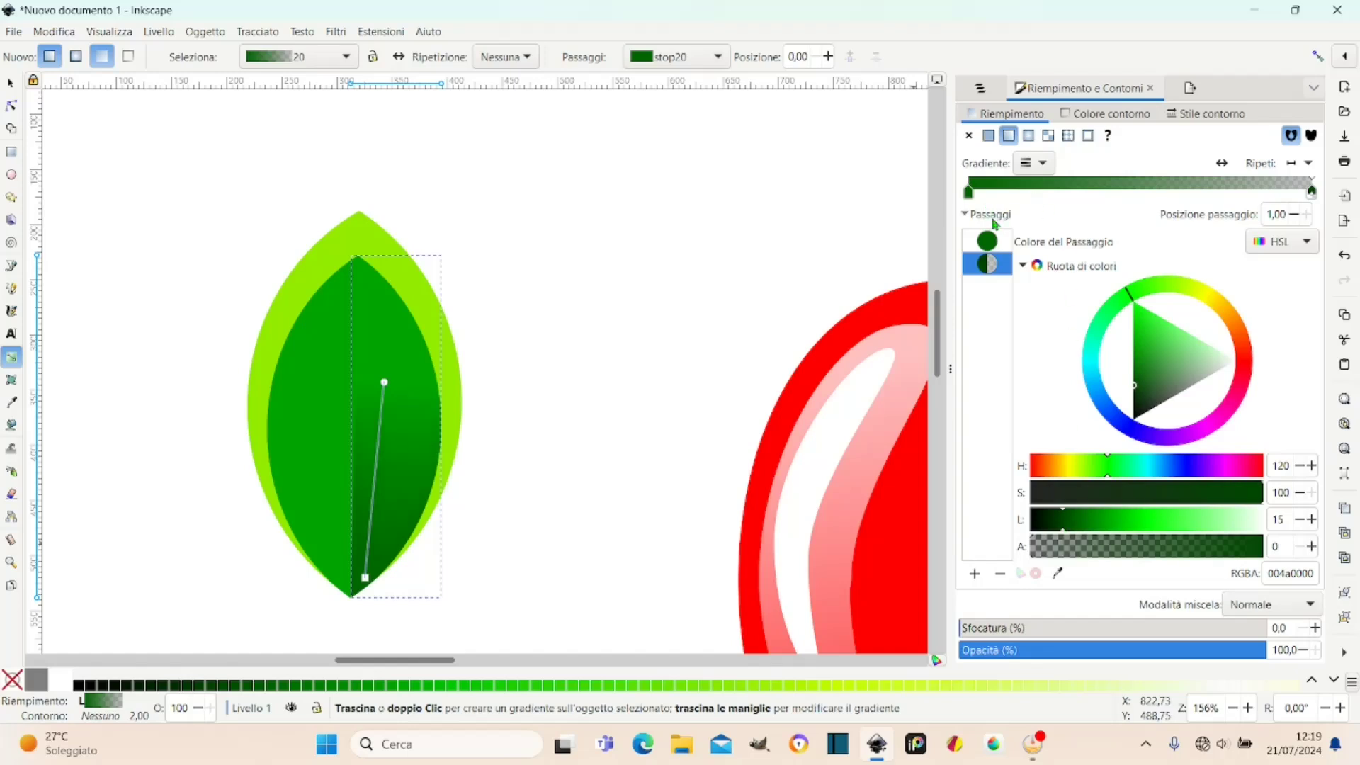
{"action": "left_click", "coordinate": [989, 242]}
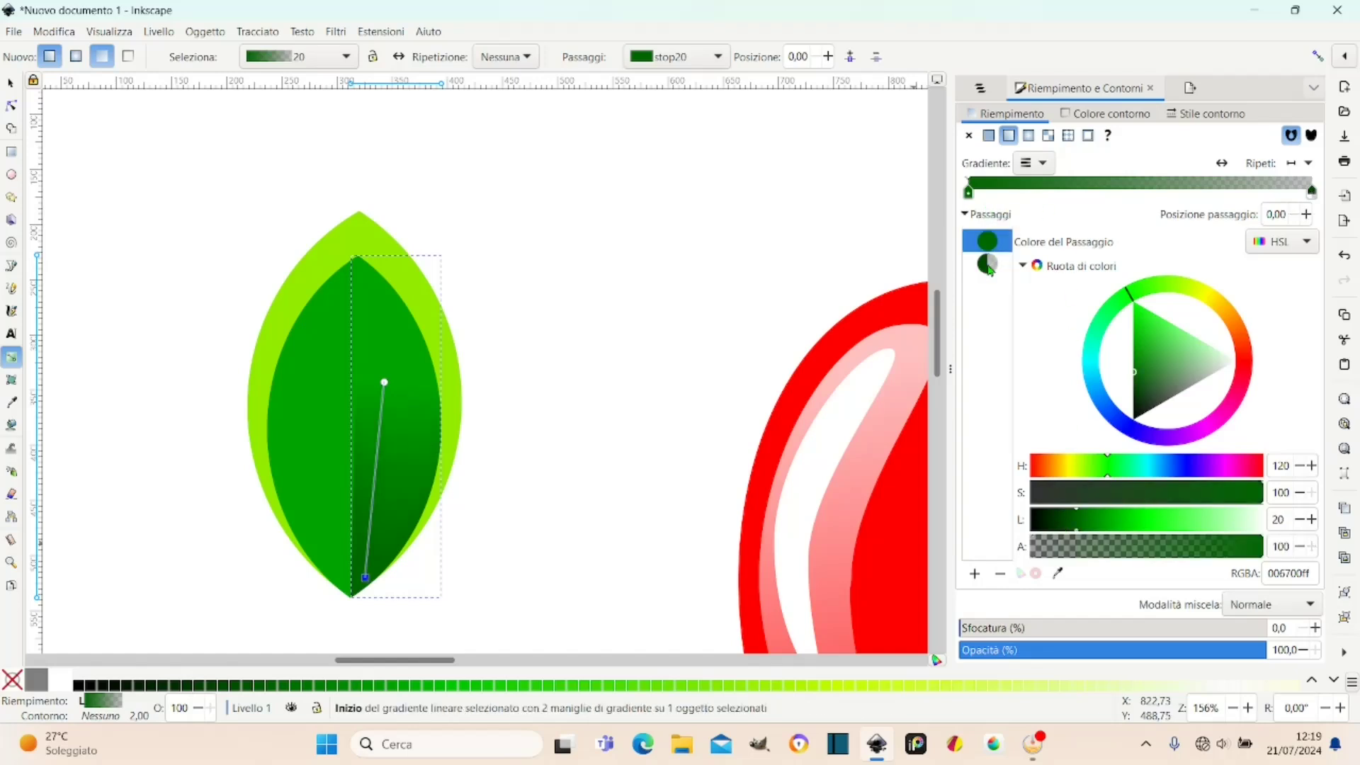
{"action": "left_click", "coordinate": [989, 269]}
{"action": "left_click_drag", "start_coordinate": [1135, 388], "coordinate": [1127, 418]}
{"action": "left_click", "coordinate": [1125, 422]}
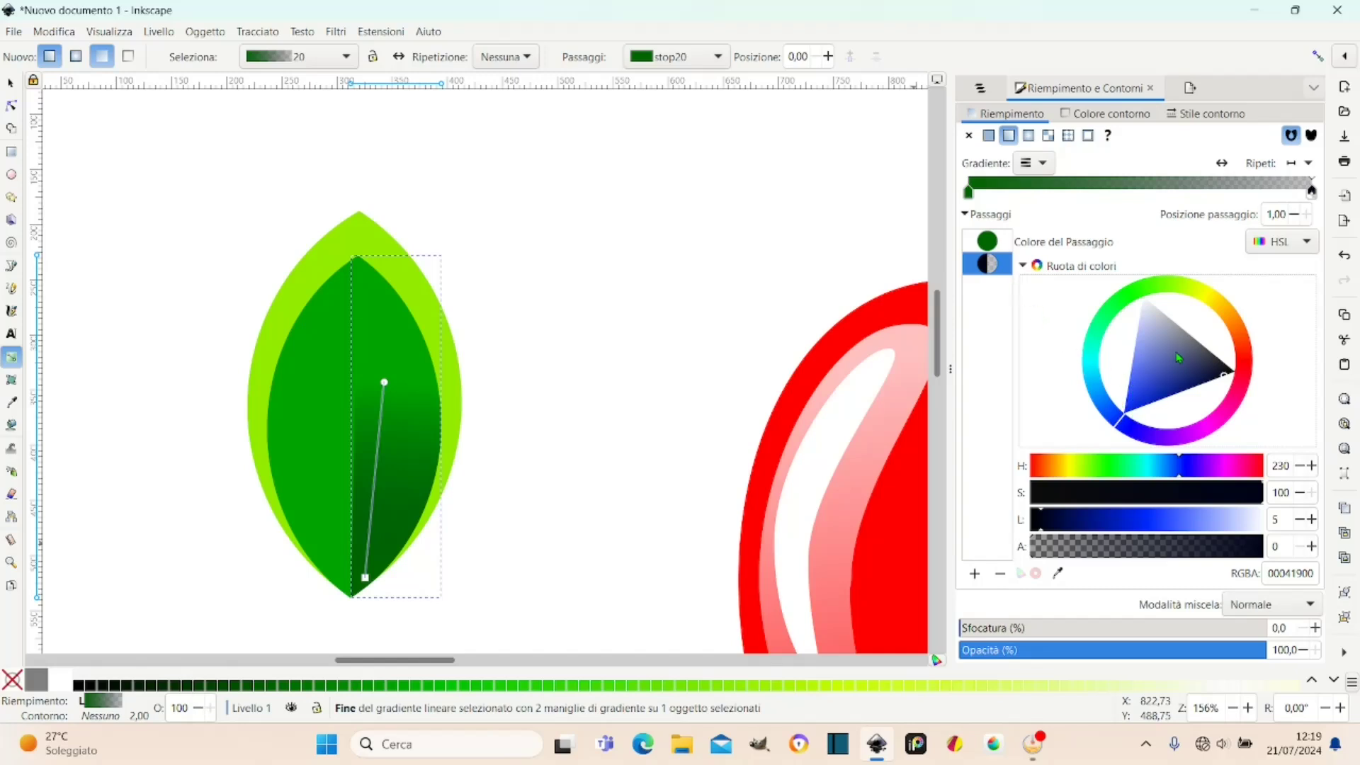
{"action": "left_click", "coordinate": [1138, 297]}
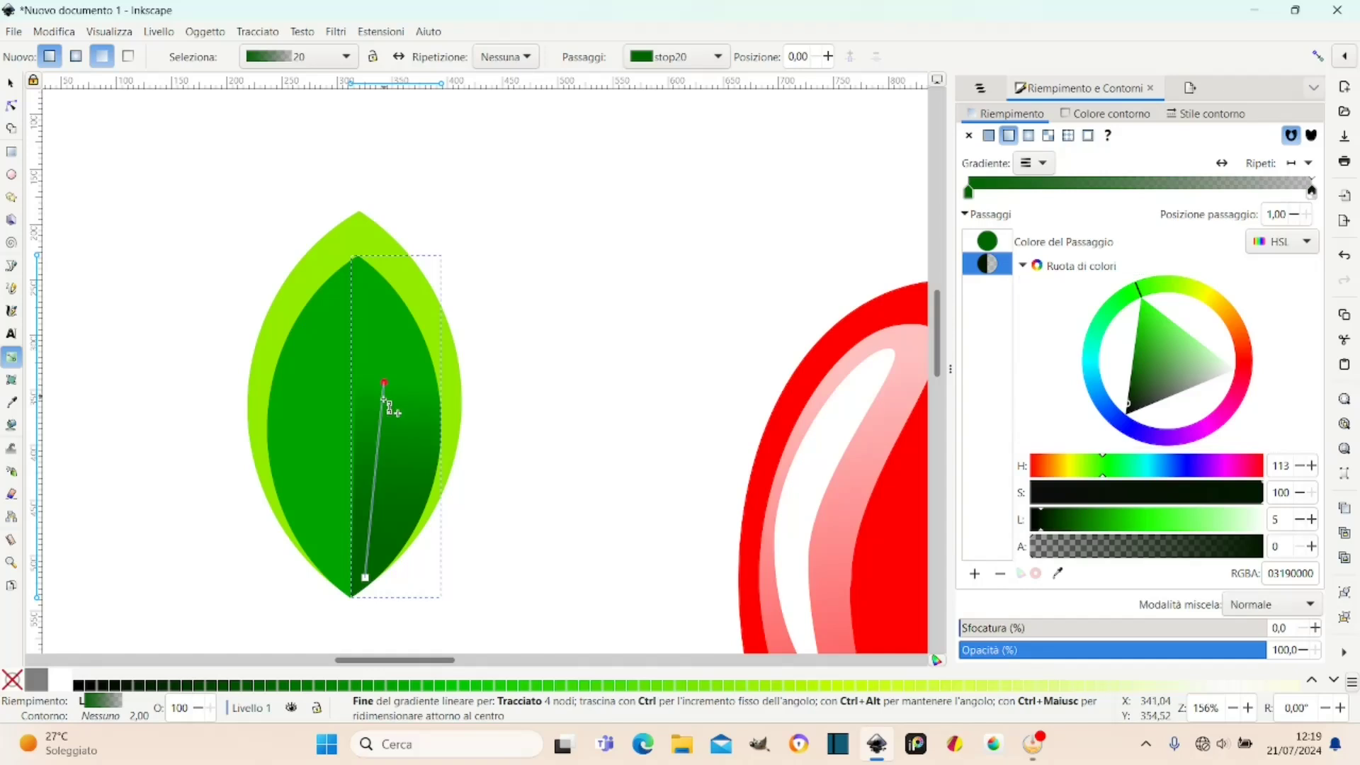
{"action": "left_click_drag", "start_coordinate": [384, 383], "coordinate": [381, 393]}
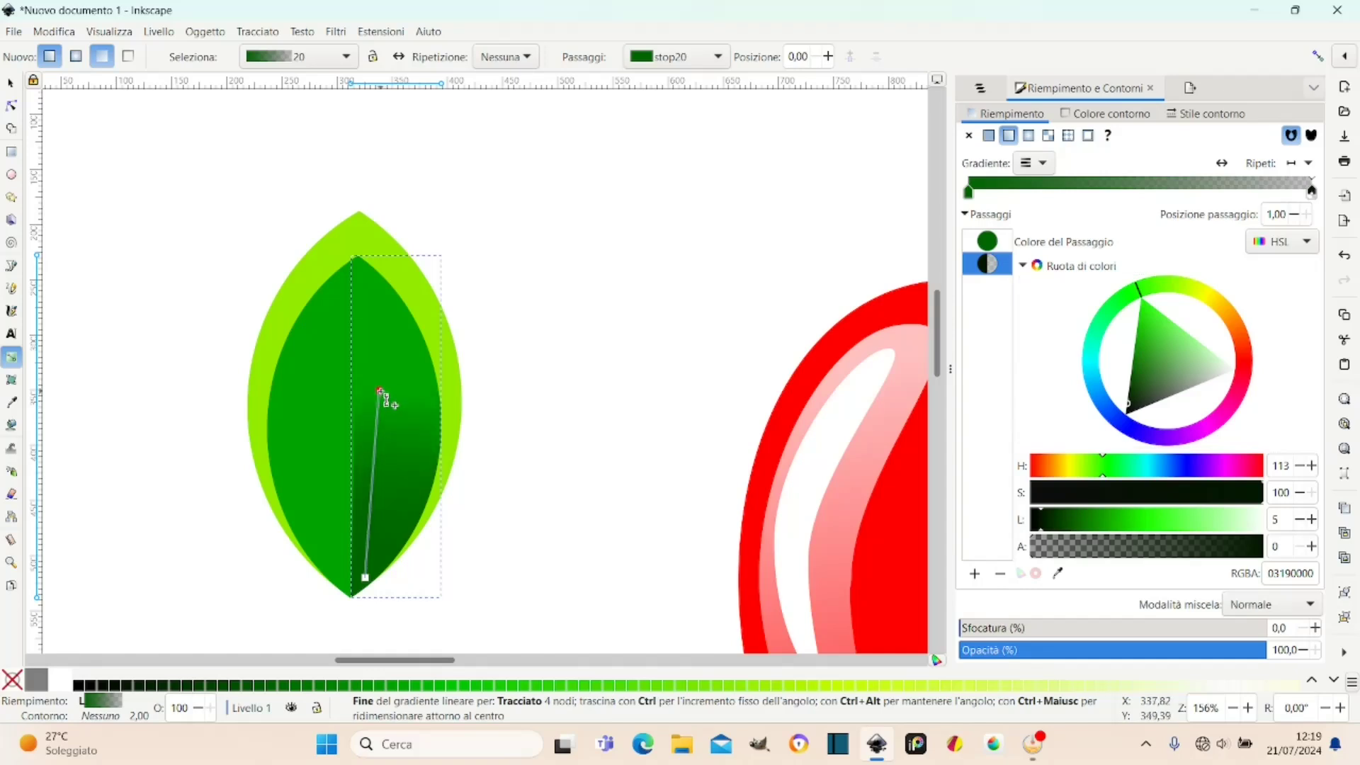
{"action": "left_click", "coordinate": [380, 392]}
{"action": "left_click", "coordinate": [13, 86]}
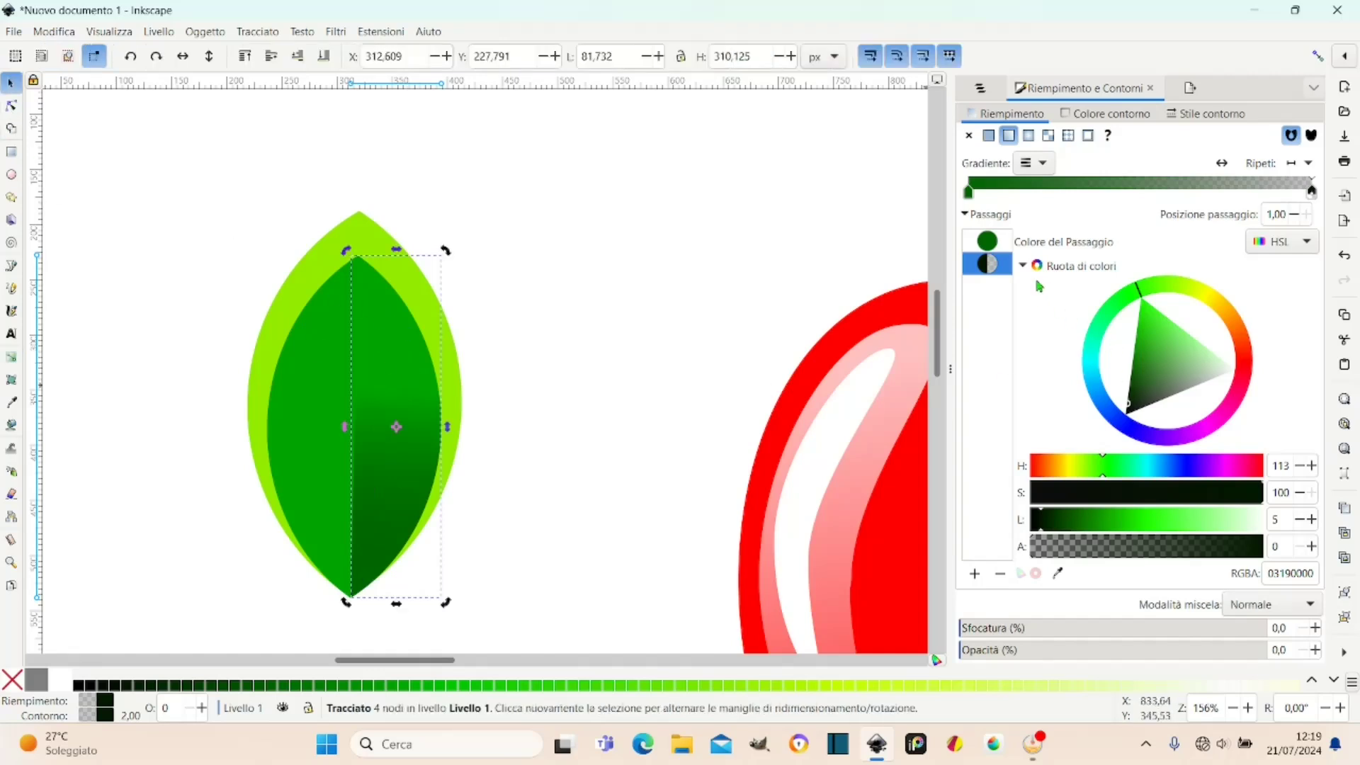
Brighten the gradient's start stop and lighten the left half's green fill.
{"action": "left_click", "coordinate": [998, 249]}
{"action": "mouse_move", "coordinate": [1143, 343]}
{"action": "left_mouse_down"}
{"action": "mouse_move", "coordinate": [1130, 331]}
{"action": "mouse_move", "coordinate": [1117, 413]}
{"action": "left_mouse_up"}
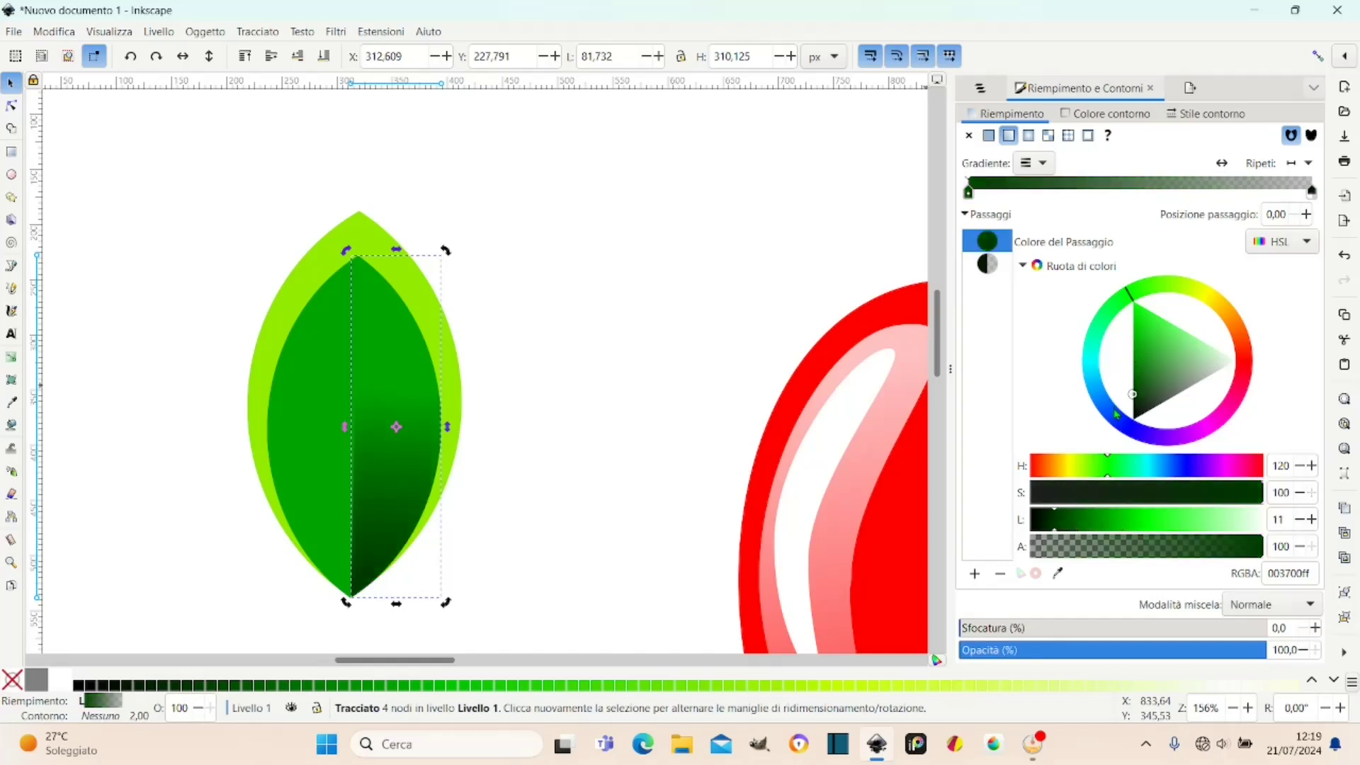
{"action": "left_click", "coordinate": [322, 364]}
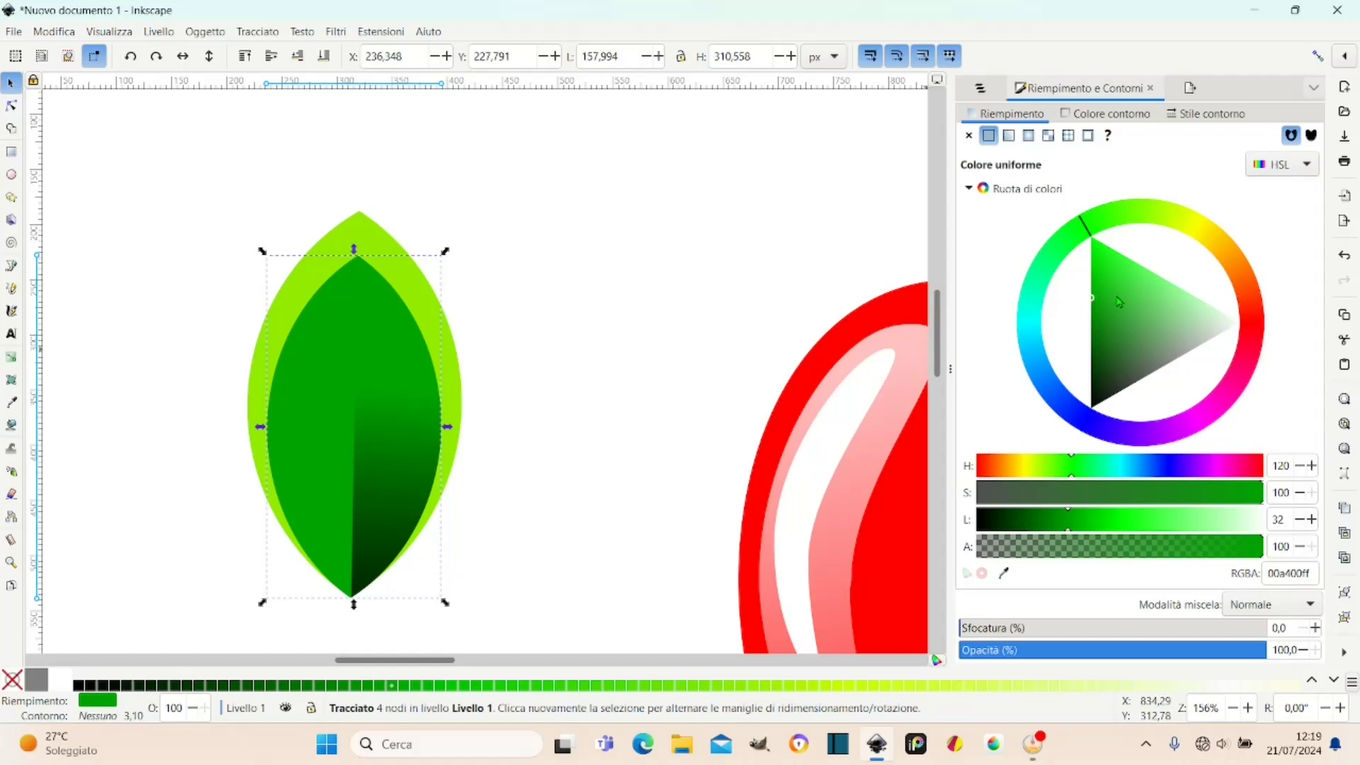
{"action": "mouse_move", "coordinate": [1146, 291]}
{"action": "left_mouse_down"}
{"action": "mouse_move", "coordinate": [1160, 261]}
{"action": "mouse_move", "coordinate": [1140, 306]}
{"action": "mouse_move", "coordinate": [1077, 305]}
{"action": "mouse_move", "coordinate": [1073, 320]}
{"action": "left_mouse_up"}
Retune the right half's gradient to a bright green end and near-black green start.
{"action": "left_click", "coordinate": [407, 375]}
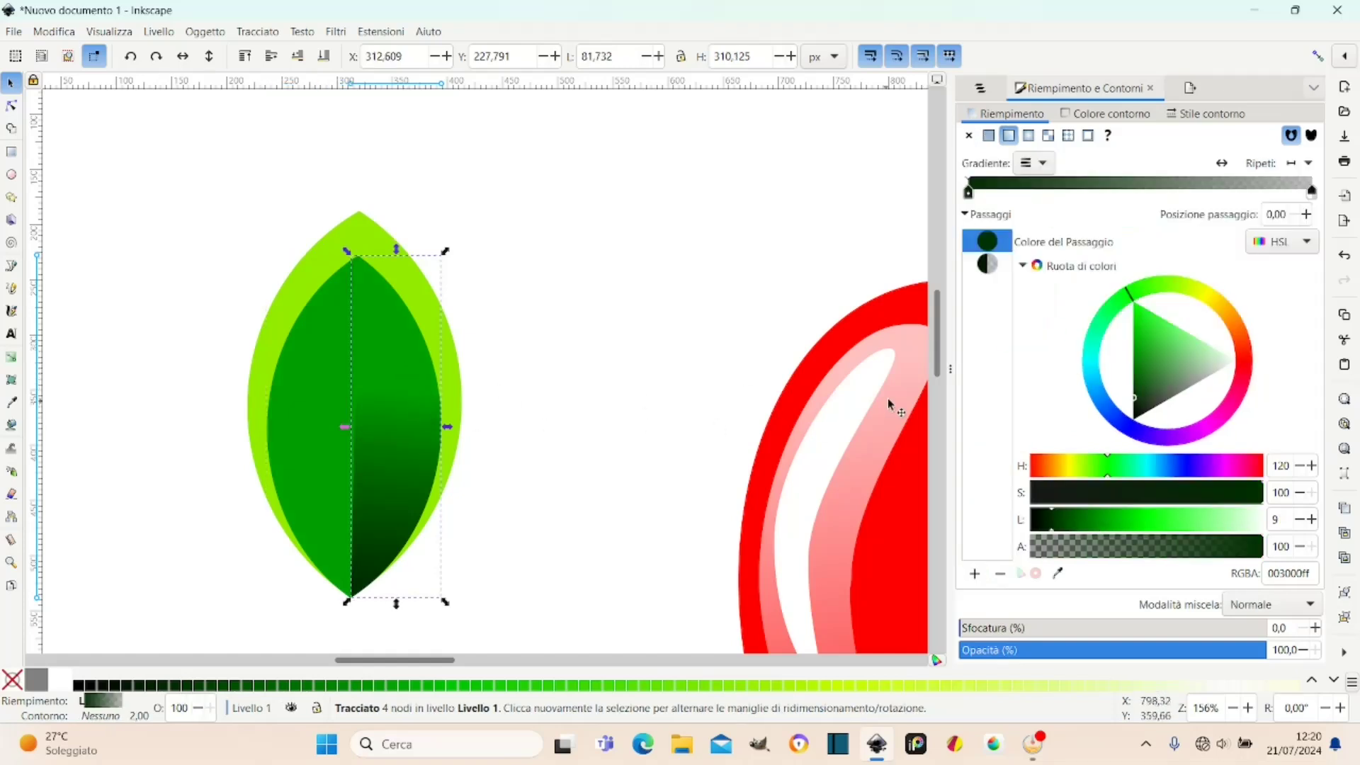
{"action": "left_click", "coordinate": [990, 267]}
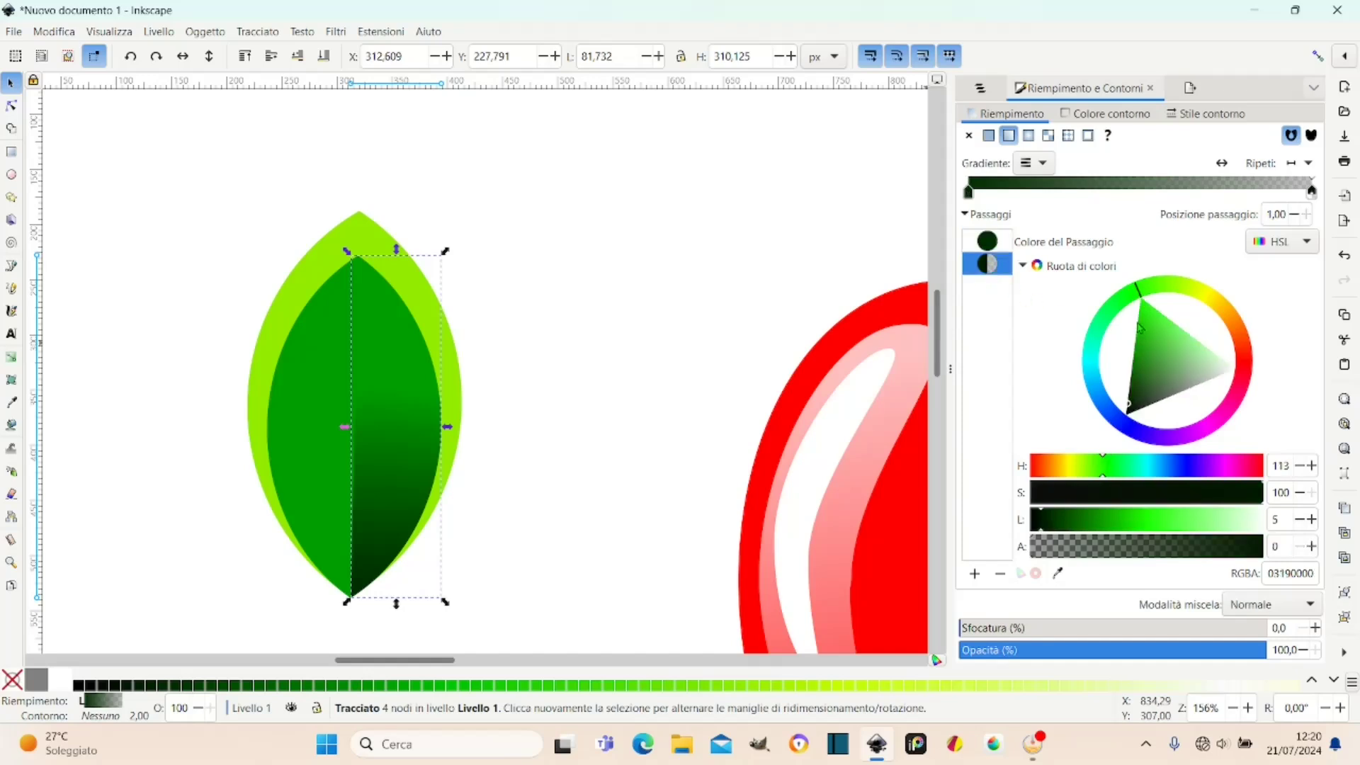
{"action": "left_click_drag", "start_coordinate": [1151, 328], "coordinate": [1157, 320]}
{"action": "left_click_drag", "start_coordinate": [1165, 313], "coordinate": [1096, 400]}
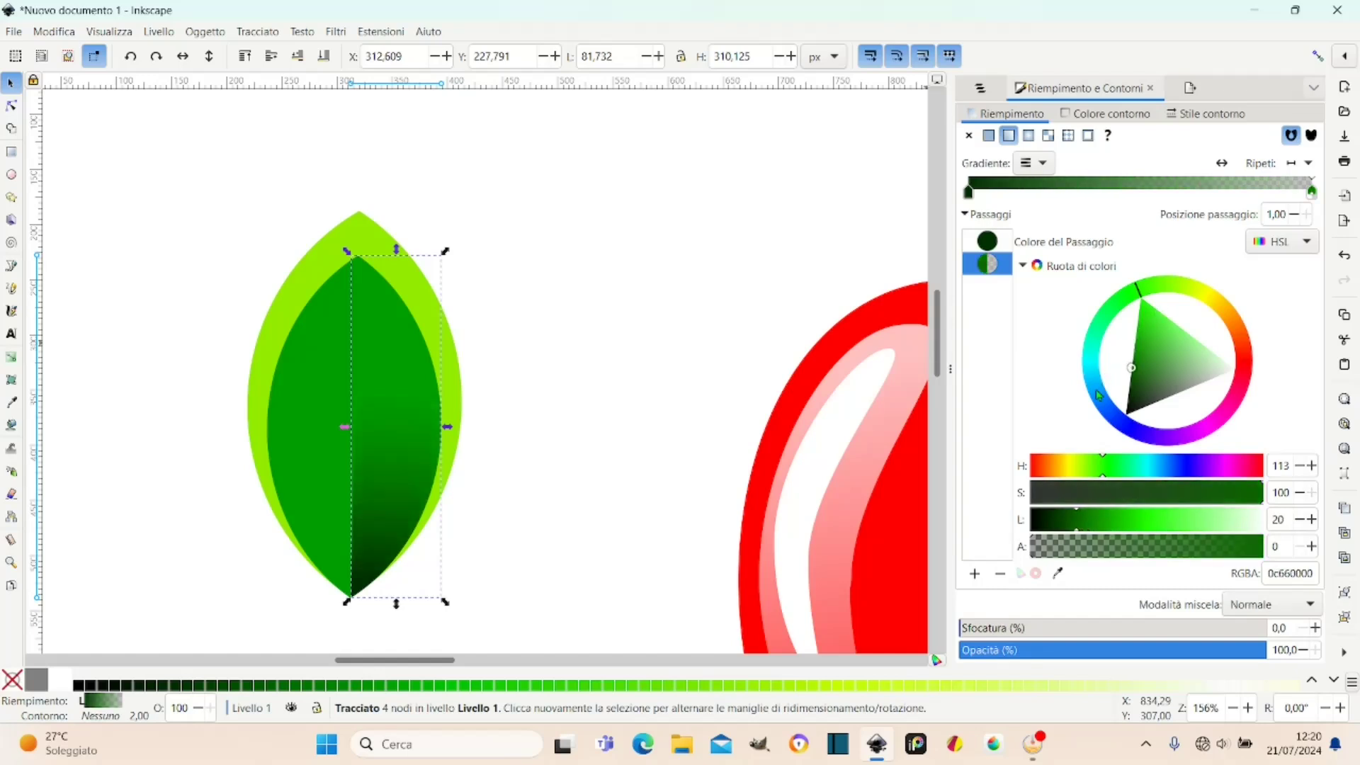
{"action": "left_click", "coordinate": [995, 249]}
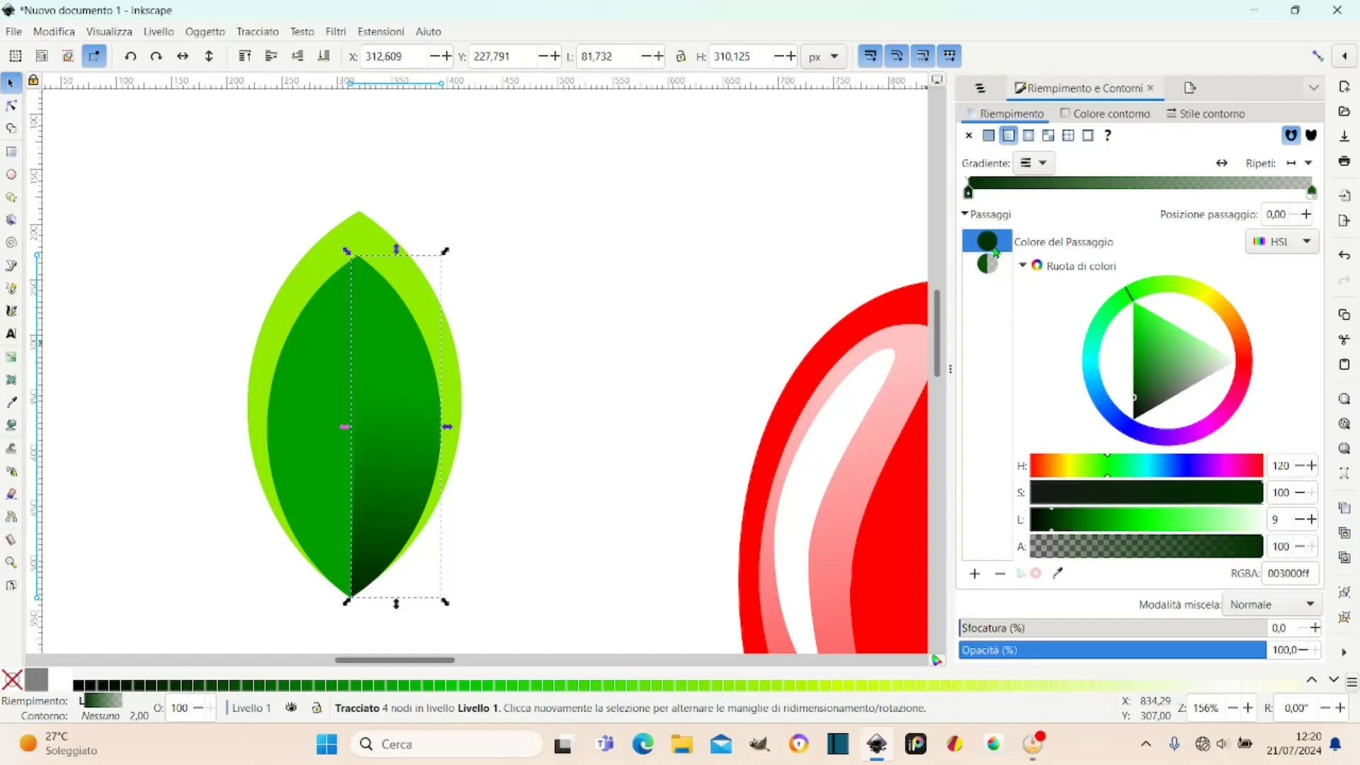
{"action": "left_click_drag", "start_coordinate": [1133, 335], "coordinate": [1113, 411]}
{"action": "left_click_drag", "start_coordinate": [1110, 418], "coordinate": [1110, 423]}
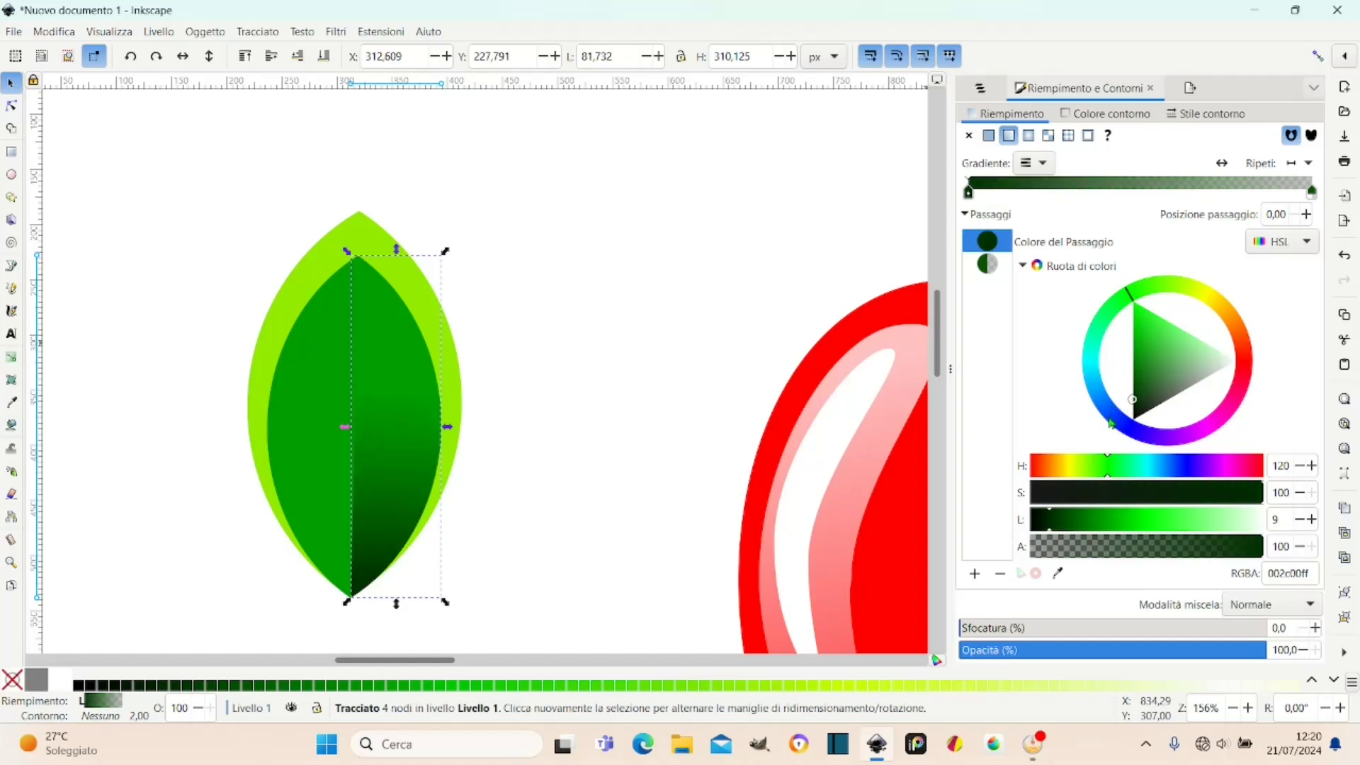
Undo an accidental move and stretch of the shaded half, then reselect the left half.
{"action": "left_click", "coordinate": [314, 383]}
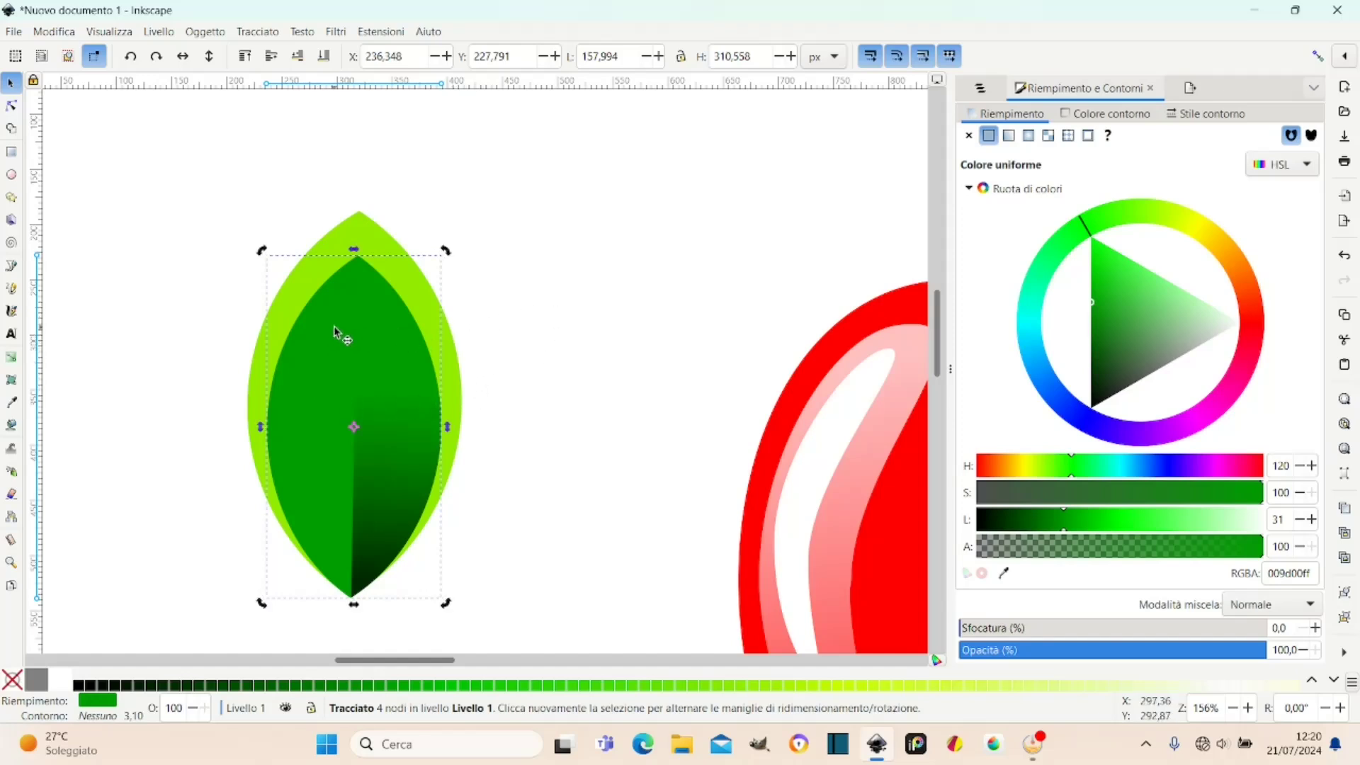
{"action": "left_click", "coordinate": [418, 350]}
{"action": "left_click_drag", "start_coordinate": [419, 350], "coordinate": [536, 342]}
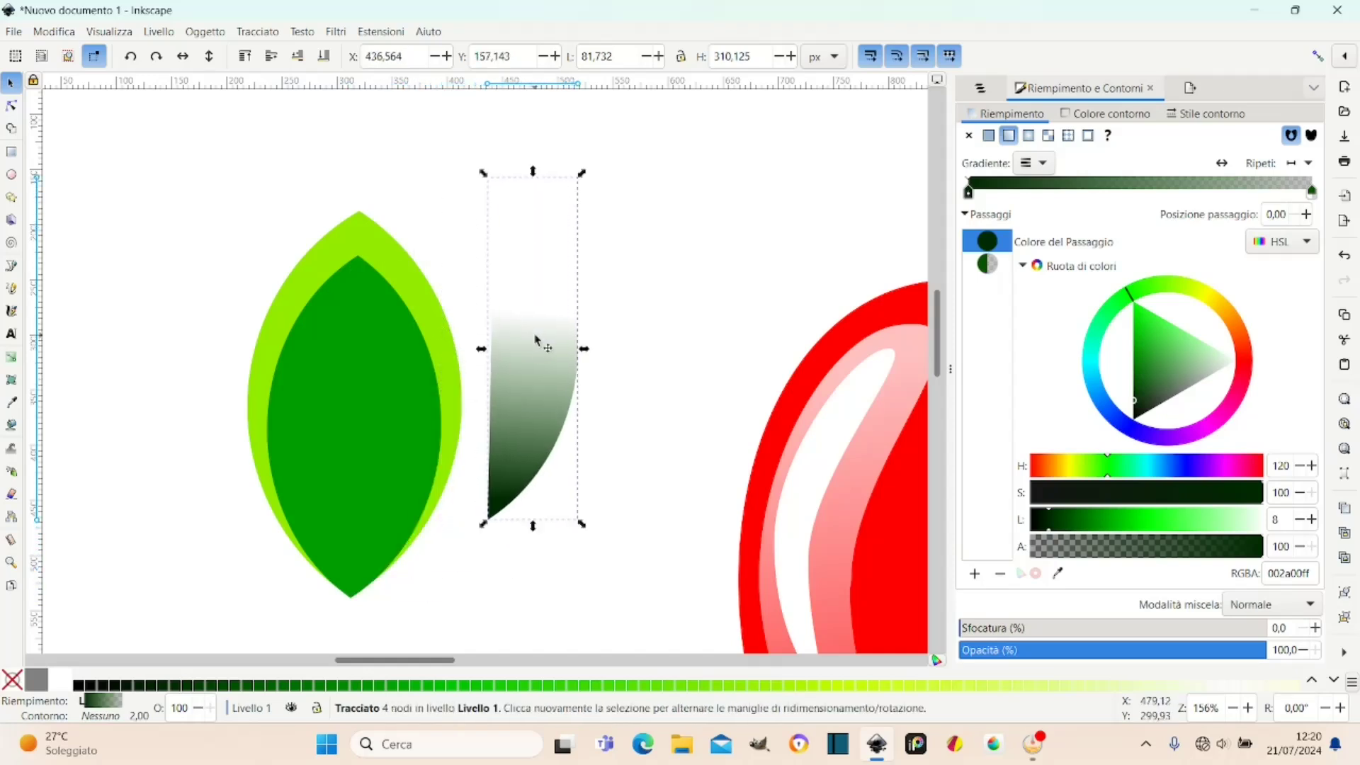
{"action": "key", "text": "ctrl"}
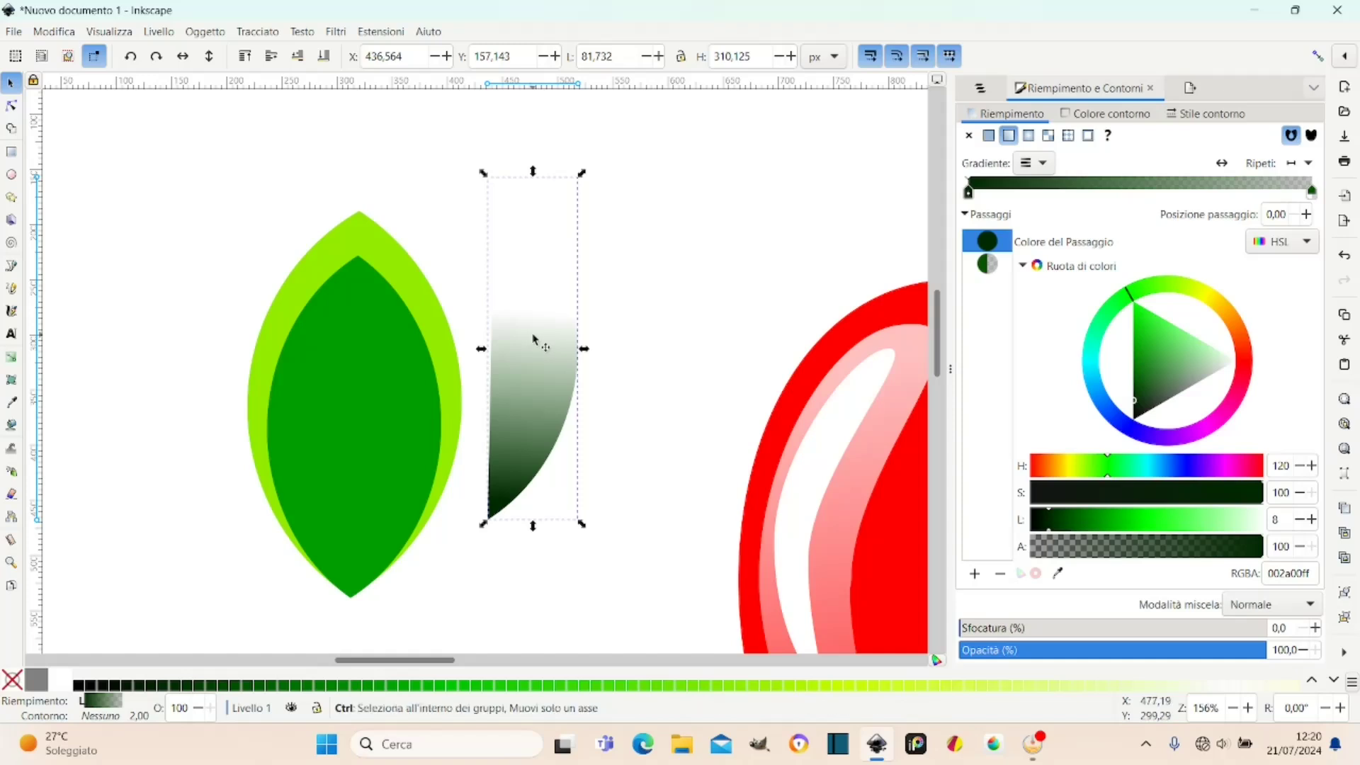
{"action": "key", "text": "ctrl+z"}
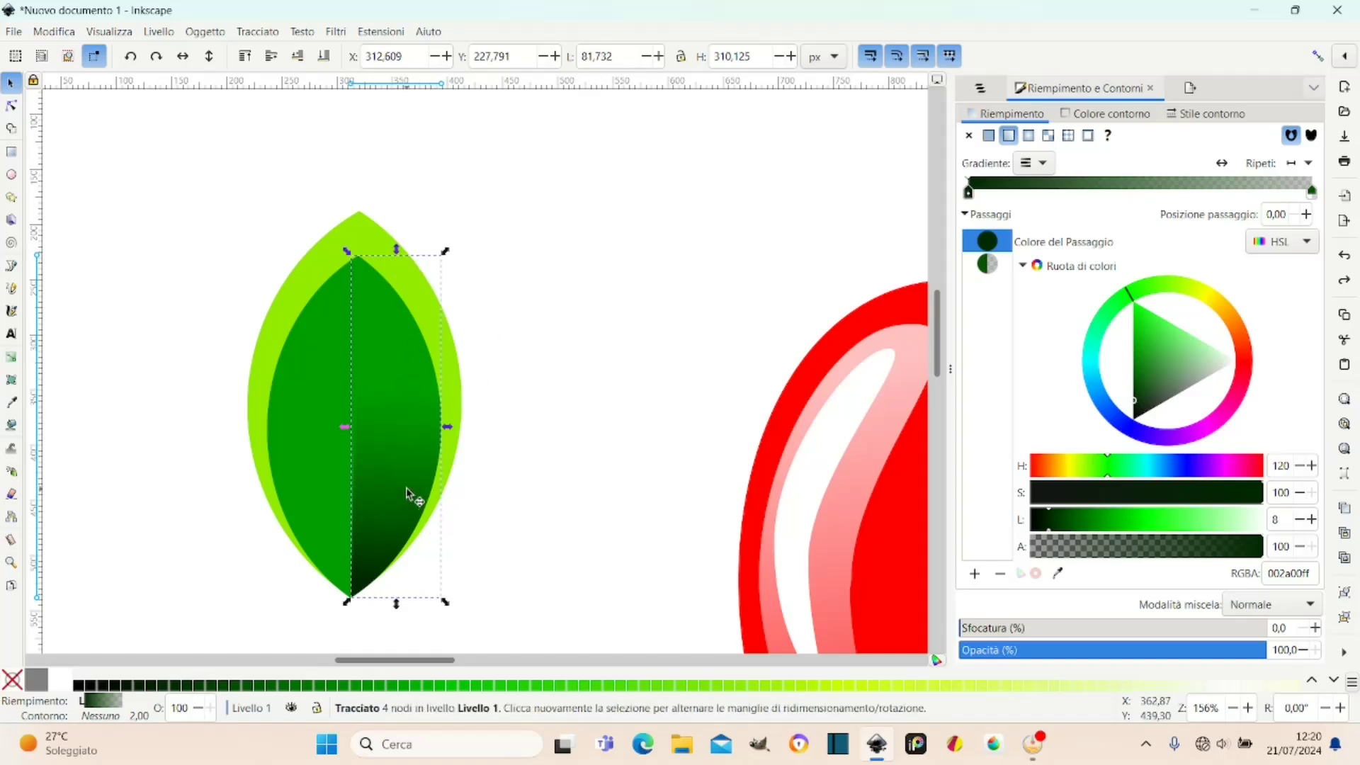
{"action": "left_click_drag", "start_coordinate": [396, 249], "coordinate": [401, 205]}
{"action": "key", "text": "ctrl+z"}
{"action": "left_click", "coordinate": [312, 421]}
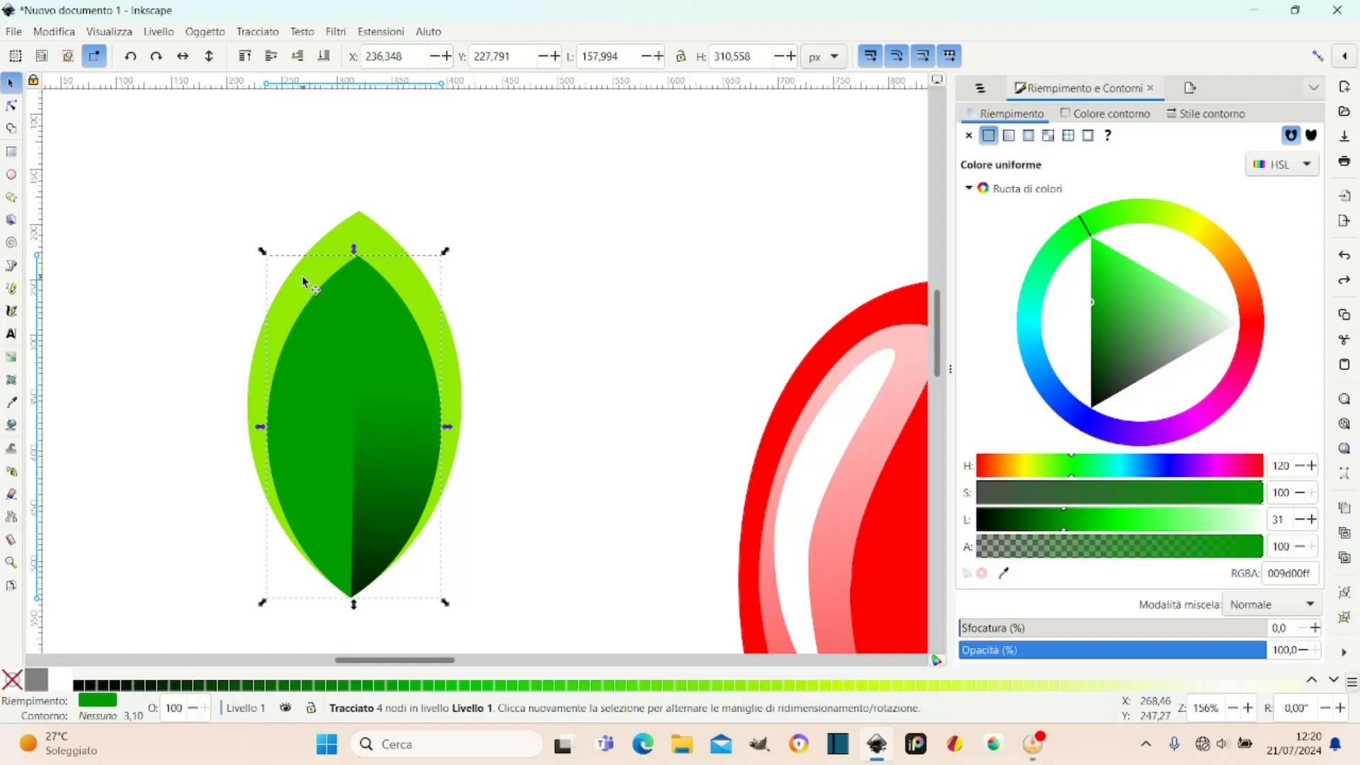
Lower the outer leaf rim's lightness to a deeper lime green, then deselect.
{"action": "left_click", "coordinate": [342, 243]}
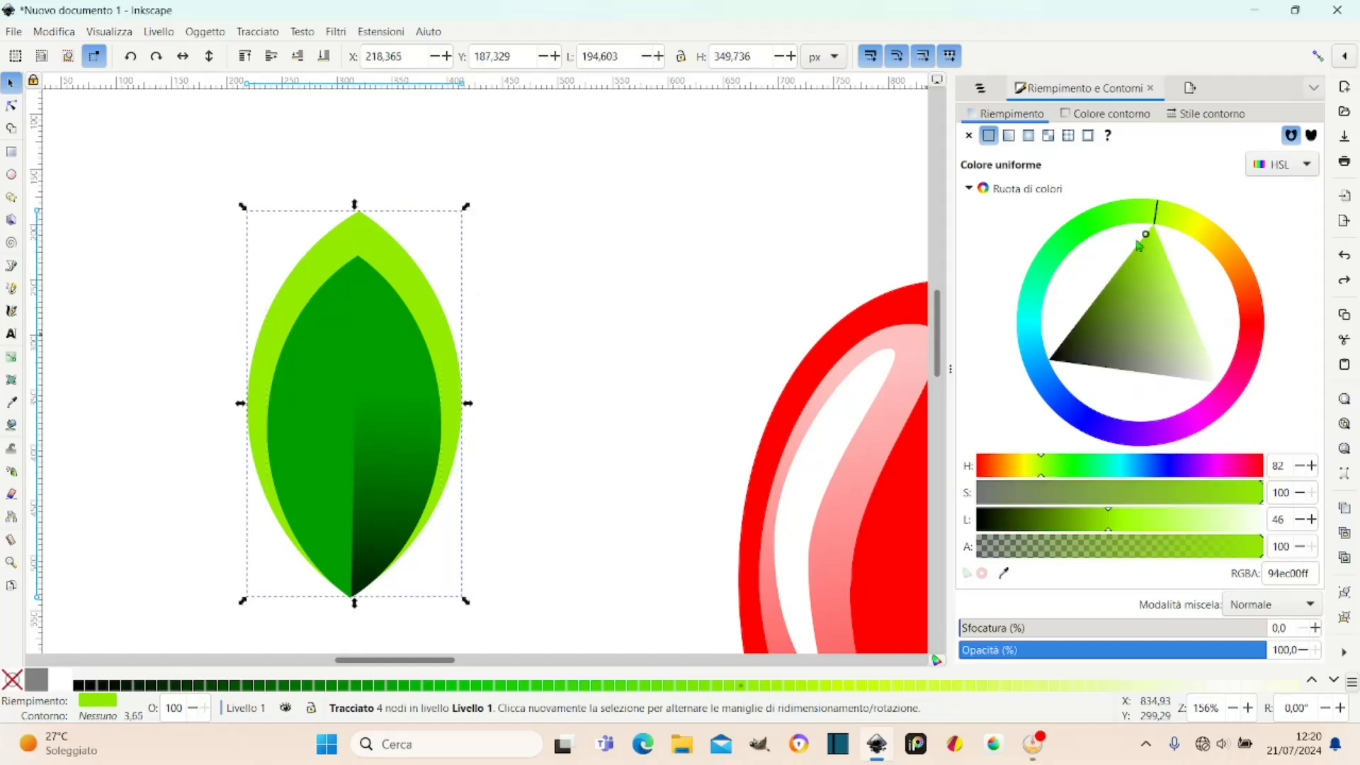
{"action": "mouse_move", "coordinate": [1150, 245]}
{"action": "left_mouse_down"}
{"action": "mouse_move", "coordinate": [1122, 265]}
{"action": "mouse_move", "coordinate": [1136, 248]}
{"action": "left_mouse_up"}
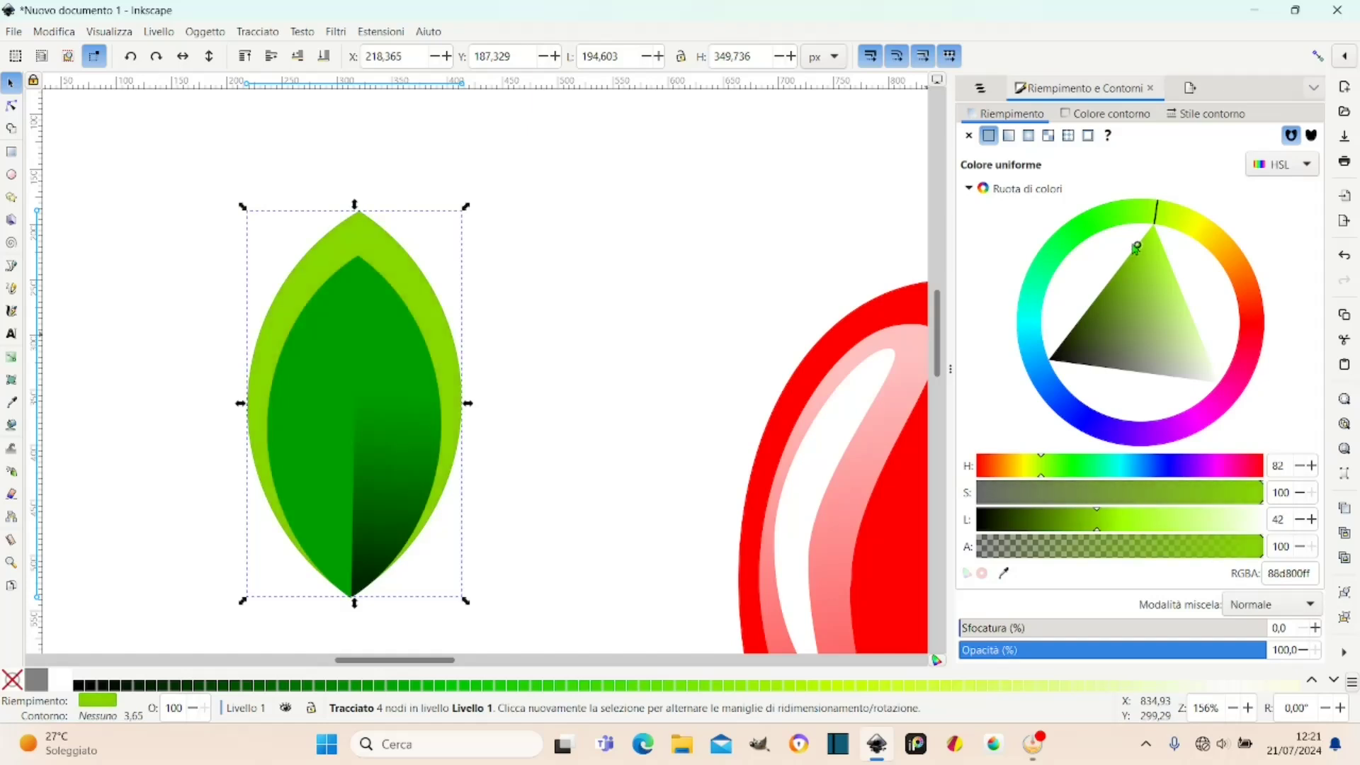
{"action": "left_click", "coordinate": [587, 404]}
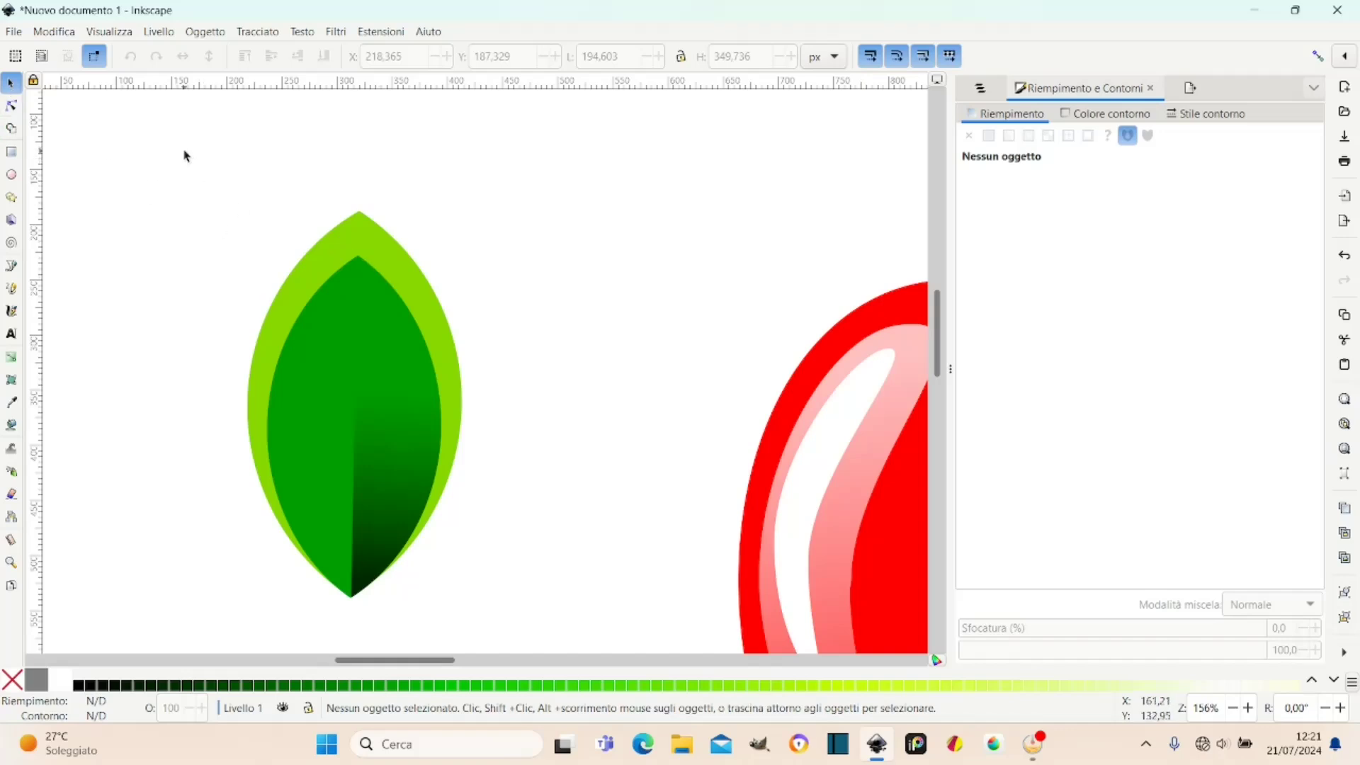
Select the three leaf shapes, move them right, and group them with Raggruppa.
{"action": "scroll", "coordinate": [252, 279], "scroll_direction": "down", "scroll_amount": 1}
{"action": "scroll", "coordinate": [252, 278], "scroll_direction": "down", "scroll_amount": 1}
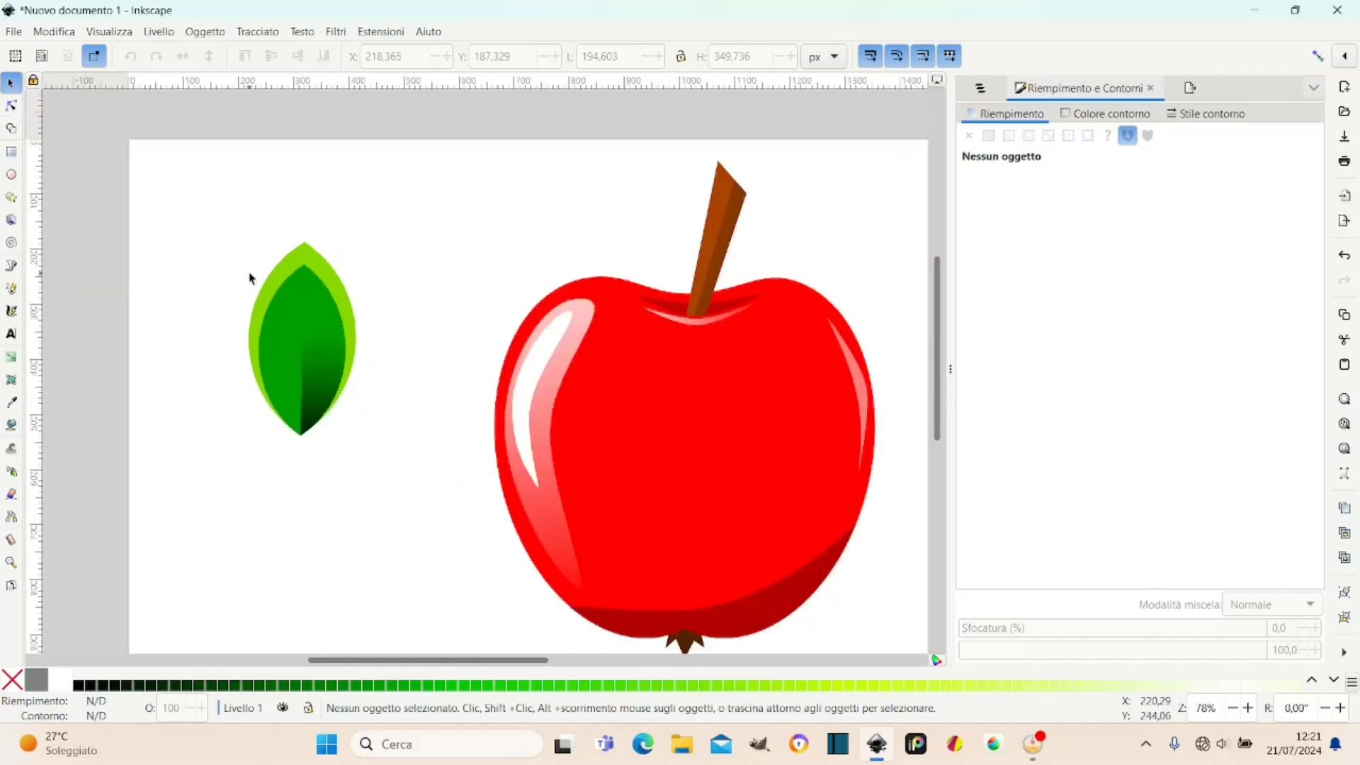
{"action": "left_click_drag", "start_coordinate": [218, 214], "coordinate": [410, 486]}
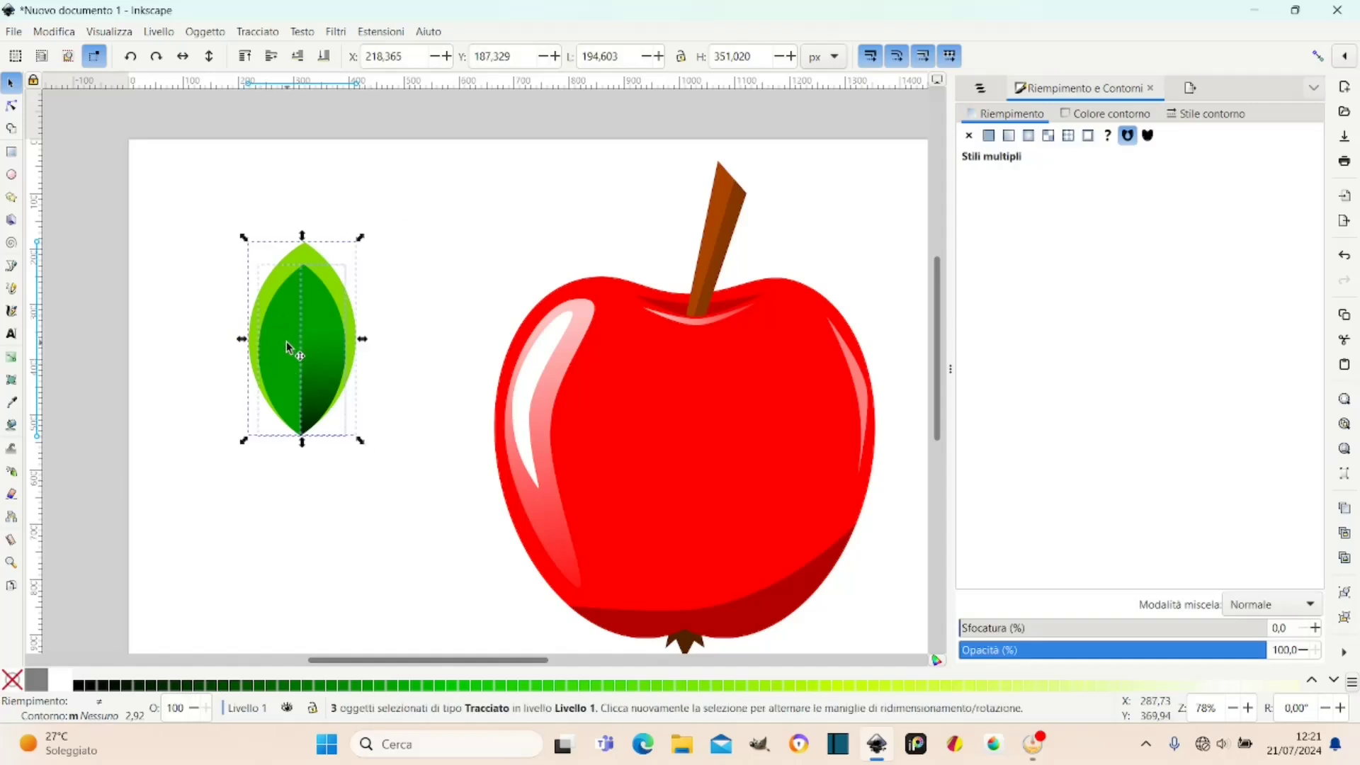
{"action": "scroll", "coordinate": [287, 344], "scroll_direction": "up", "scroll_amount": 1, "text": "ctrl"}
{"action": "scroll", "coordinate": [288, 347], "scroll_direction": "up", "scroll_amount": 1, "text": "ctrl"}
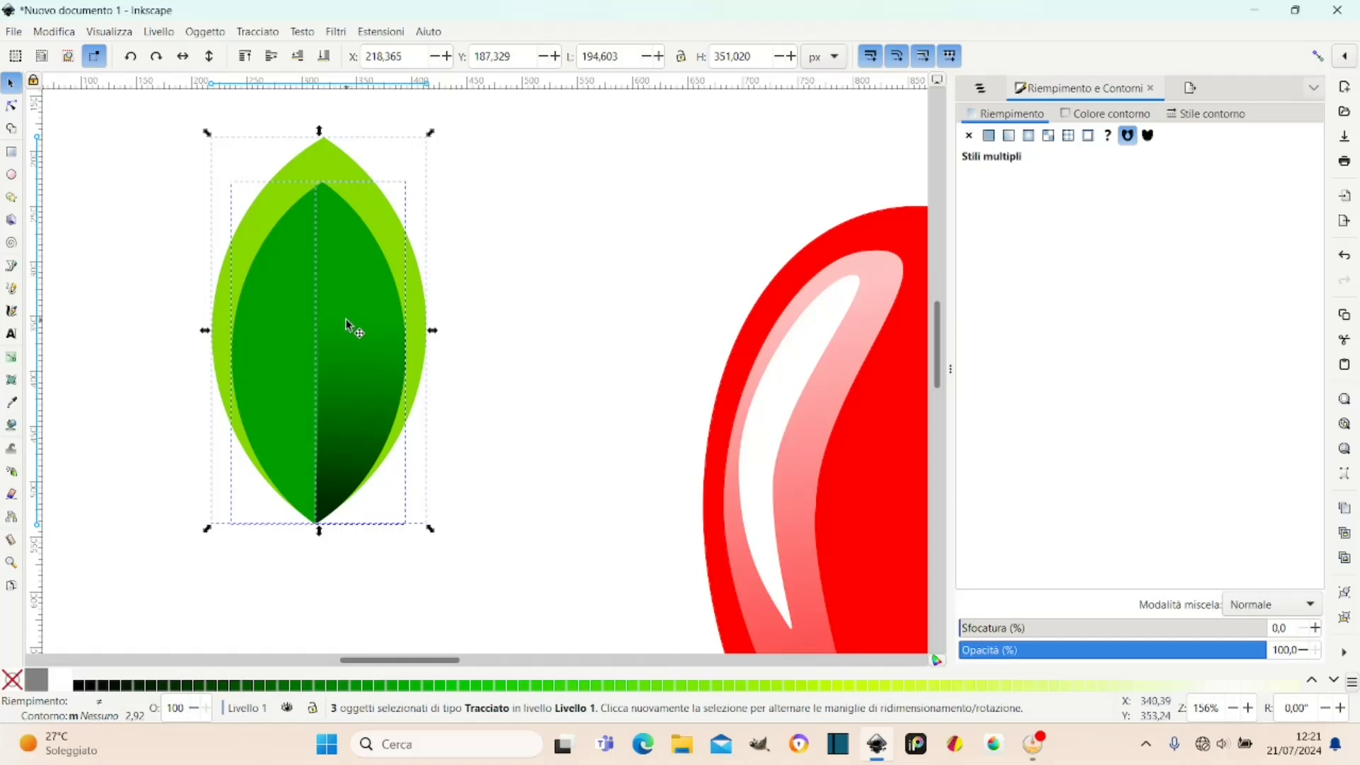
{"action": "mouse_move", "coordinate": [346, 319]}
{"action": "left_mouse_down"}
{"action": "mouse_move", "coordinate": [495, 325]}
{"action": "mouse_move", "coordinate": [494, 352]}
{"action": "left_mouse_up"}
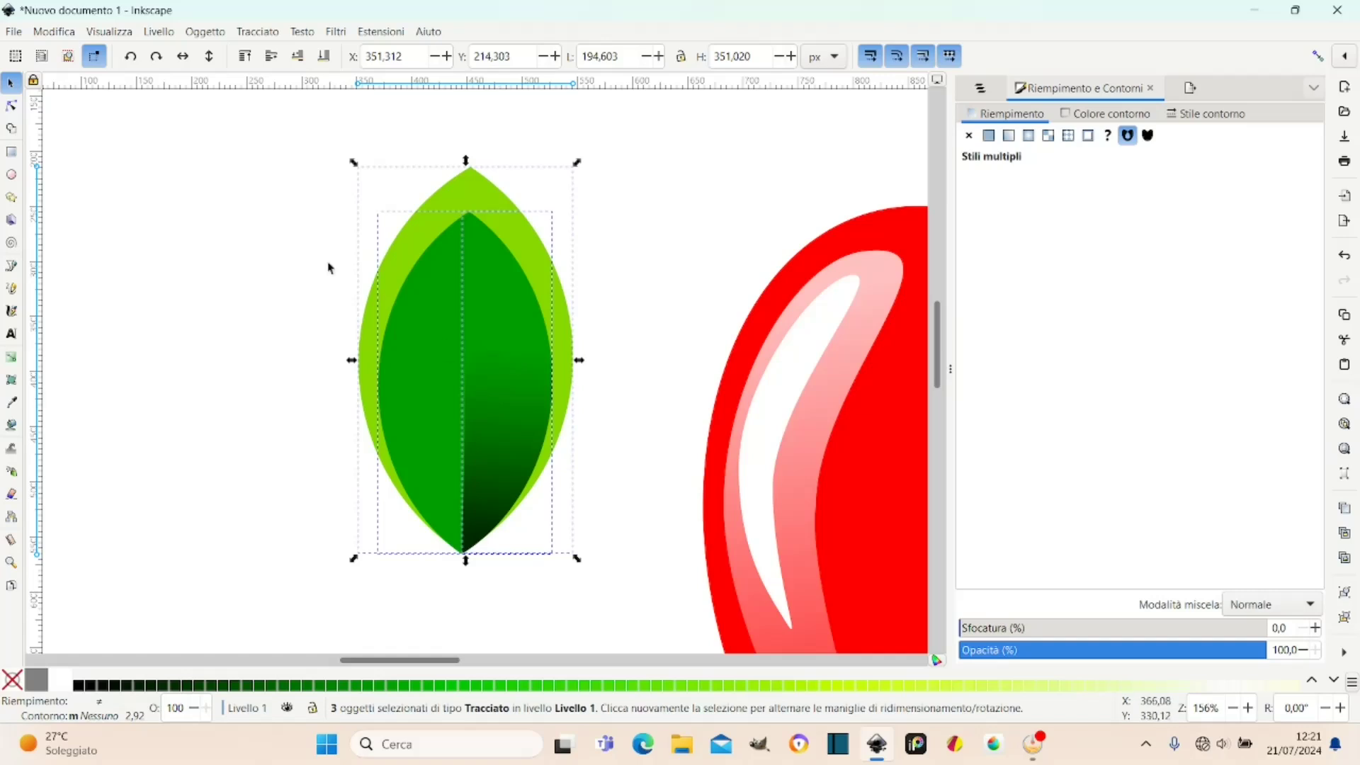
{"action": "right_click", "coordinate": [494, 360]}
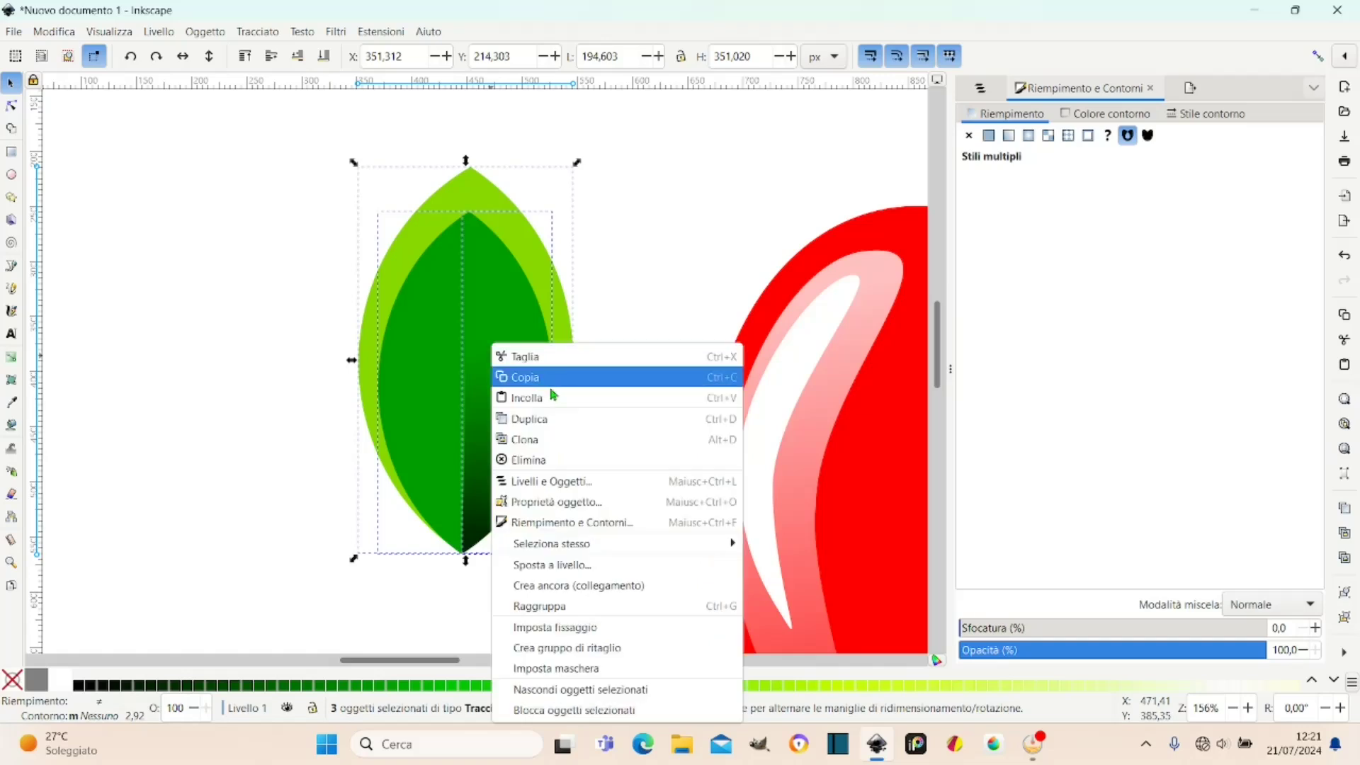
{"action": "left_click", "coordinate": [559, 608]}
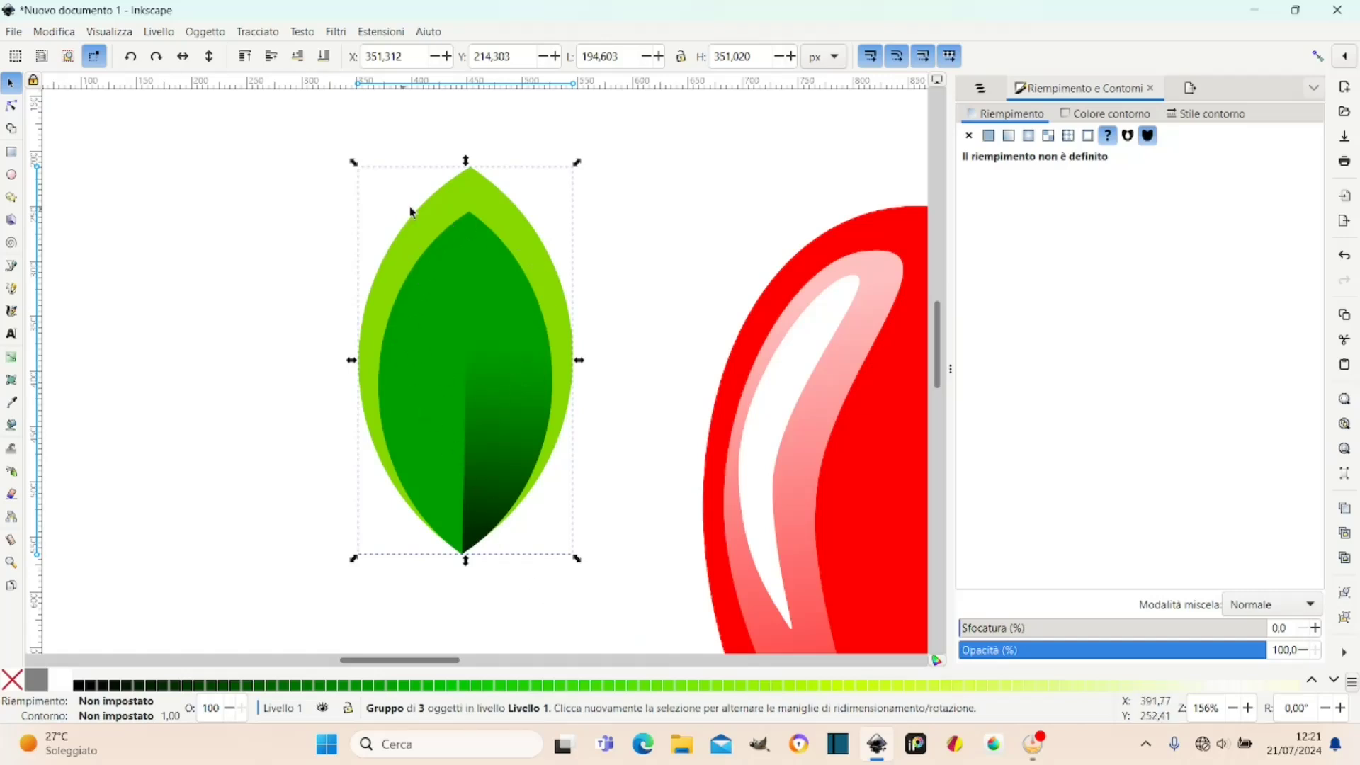
Move the grouped leaf into place beside the stem on the apple.
{"action": "left_click_drag", "start_coordinate": [507, 337], "coordinate": [576, 363]}
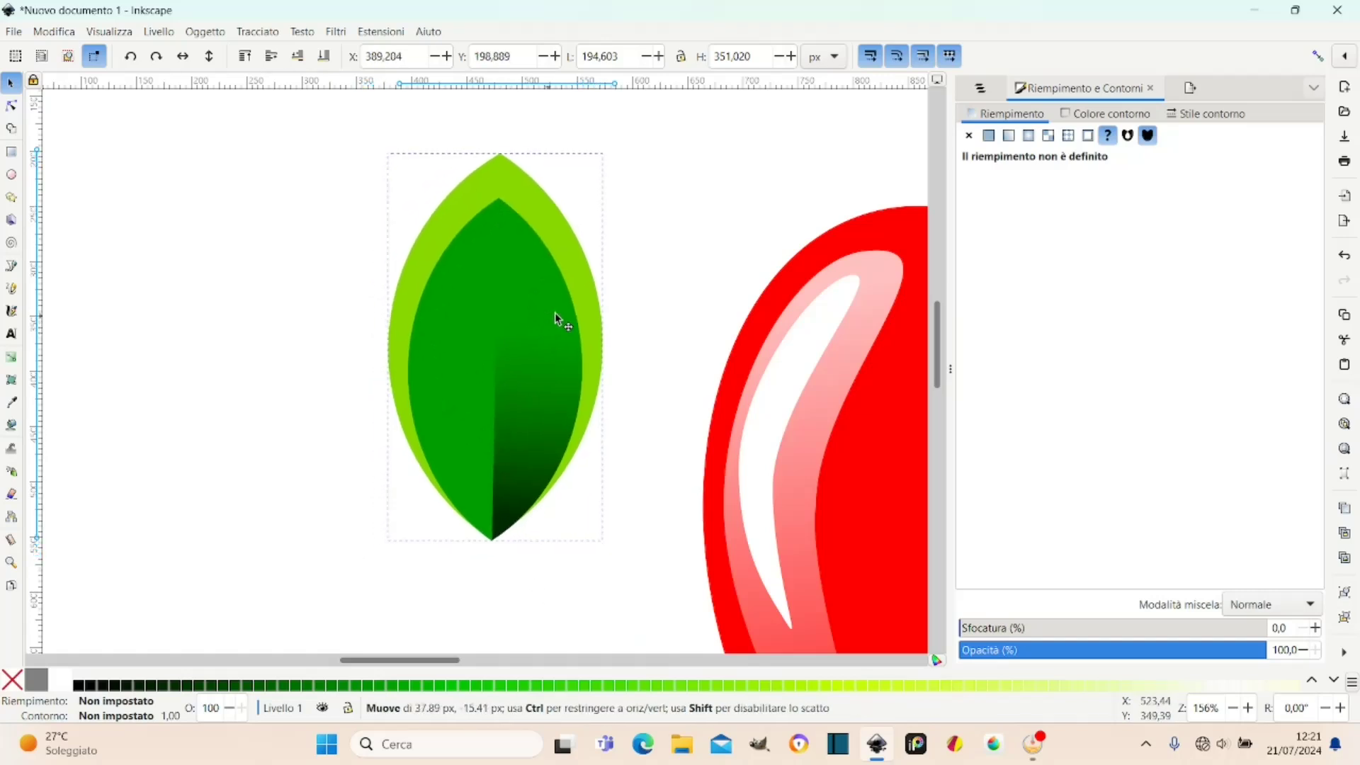
{"action": "left_click_drag", "start_coordinate": [575, 361], "coordinate": [364, 333]}
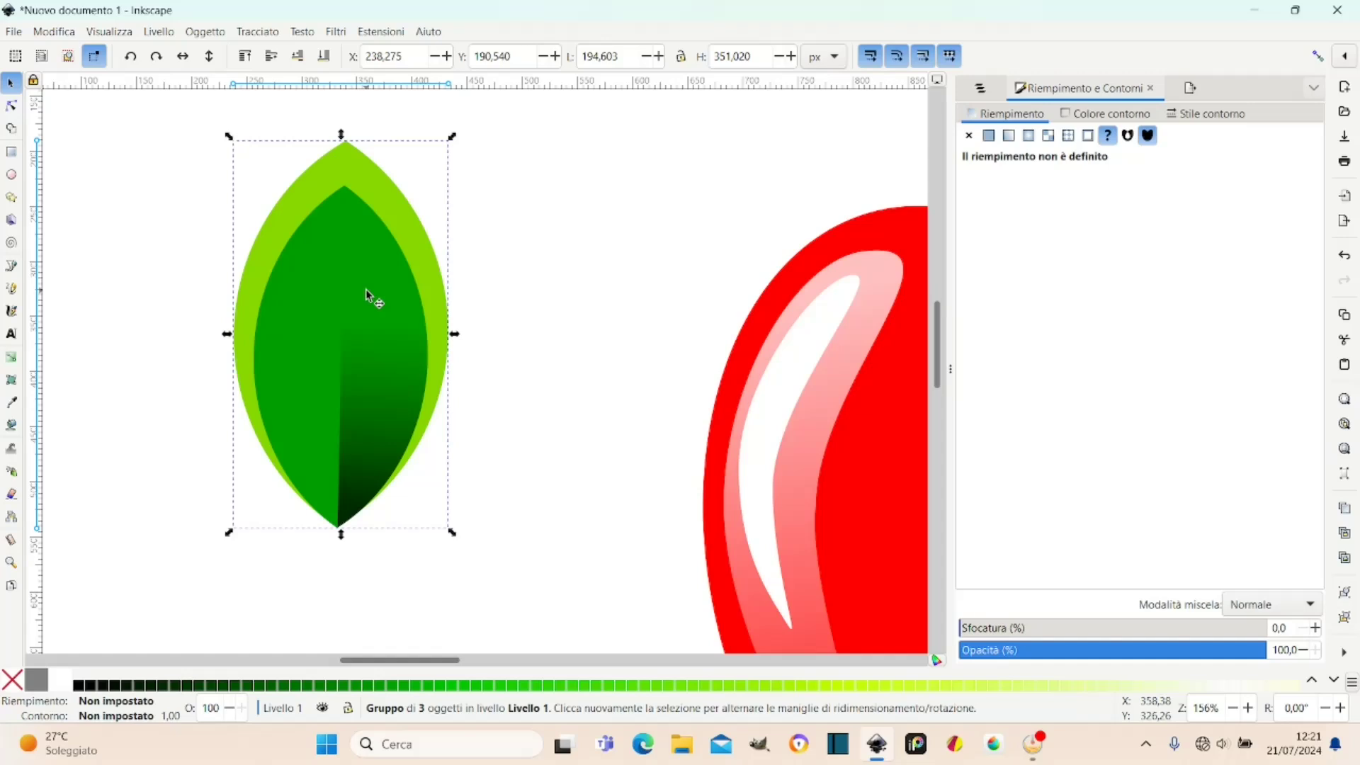
{"action": "scroll", "coordinate": [373, 328], "scroll_direction": "down", "scroll_amount": 1, "text": "ctrl"}
{"action": "scroll", "coordinate": [374, 327], "scroll_direction": "down", "scroll_amount": 1, "text": "ctrl"}
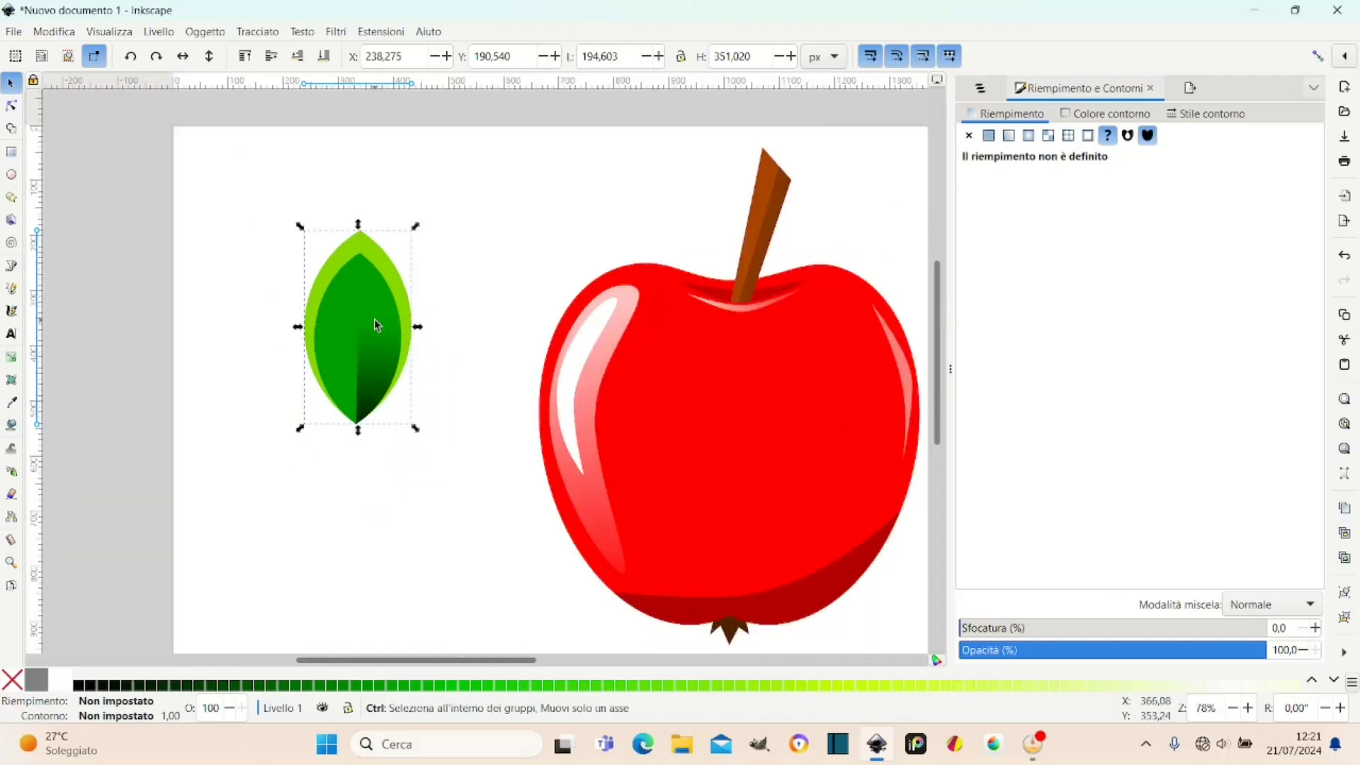
{"action": "left_click_drag", "start_coordinate": [380, 328], "coordinate": [747, 314]}
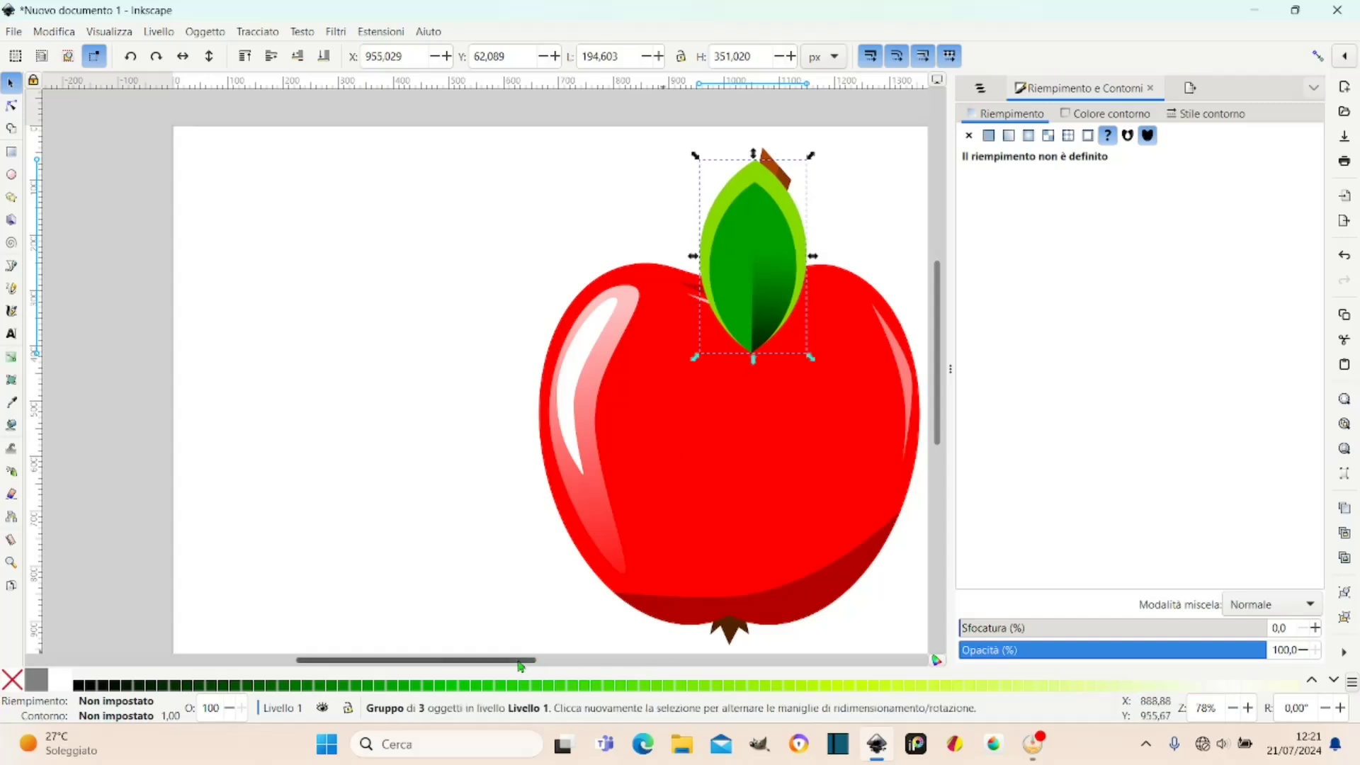
{"action": "scroll", "coordinate": [580, 671], "scroll_direction": "right", "scroll_amount": 3}
{"action": "scroll", "coordinate": [602, 671], "scroll_direction": "right", "scroll_amount": 6}
{"action": "left_click_drag", "start_coordinate": [485, 290], "coordinate": [586, 256]}
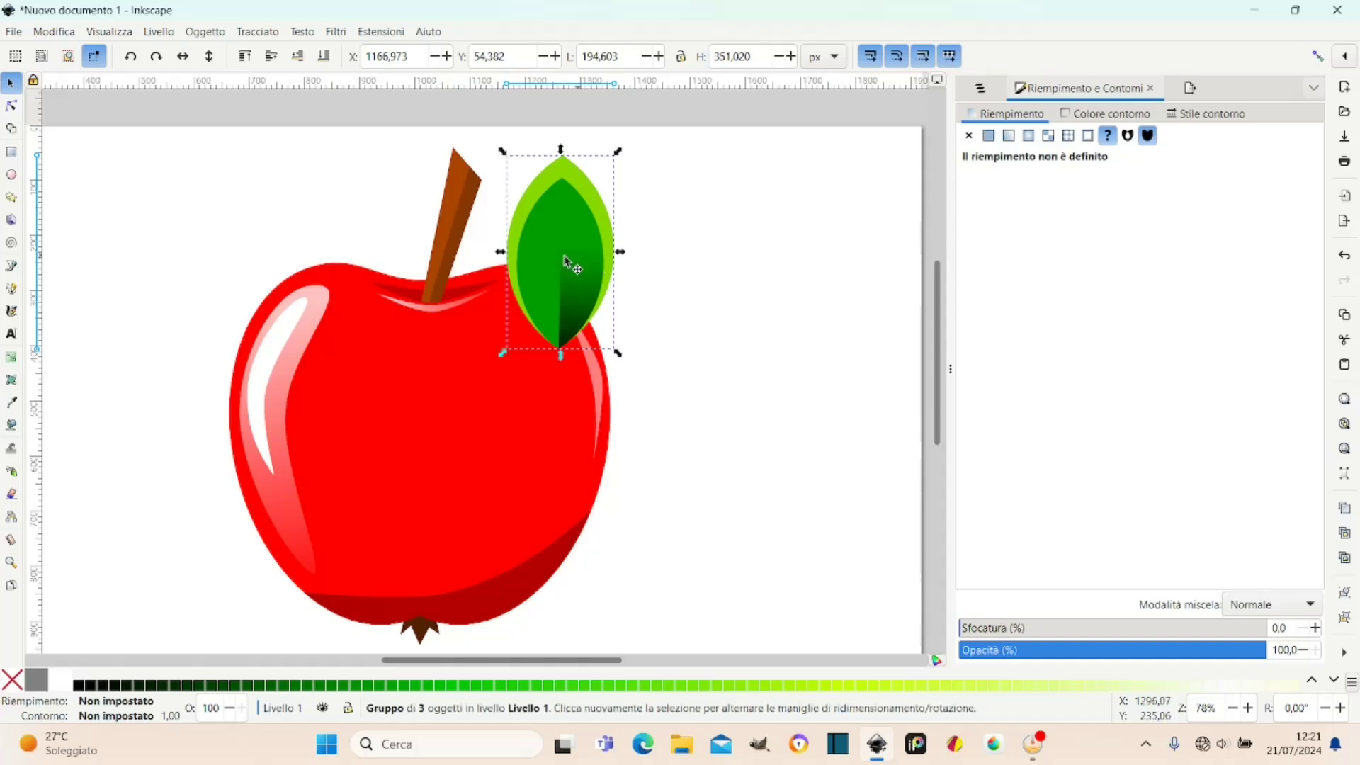
Tilt the leaf about 22 degrees clockwise, shrink it, and settle it at the stem top.
{"action": "left_click", "coordinate": [571, 245]}
{"action": "left_click_drag", "start_coordinate": [622, 145], "coordinate": [678, 229]}
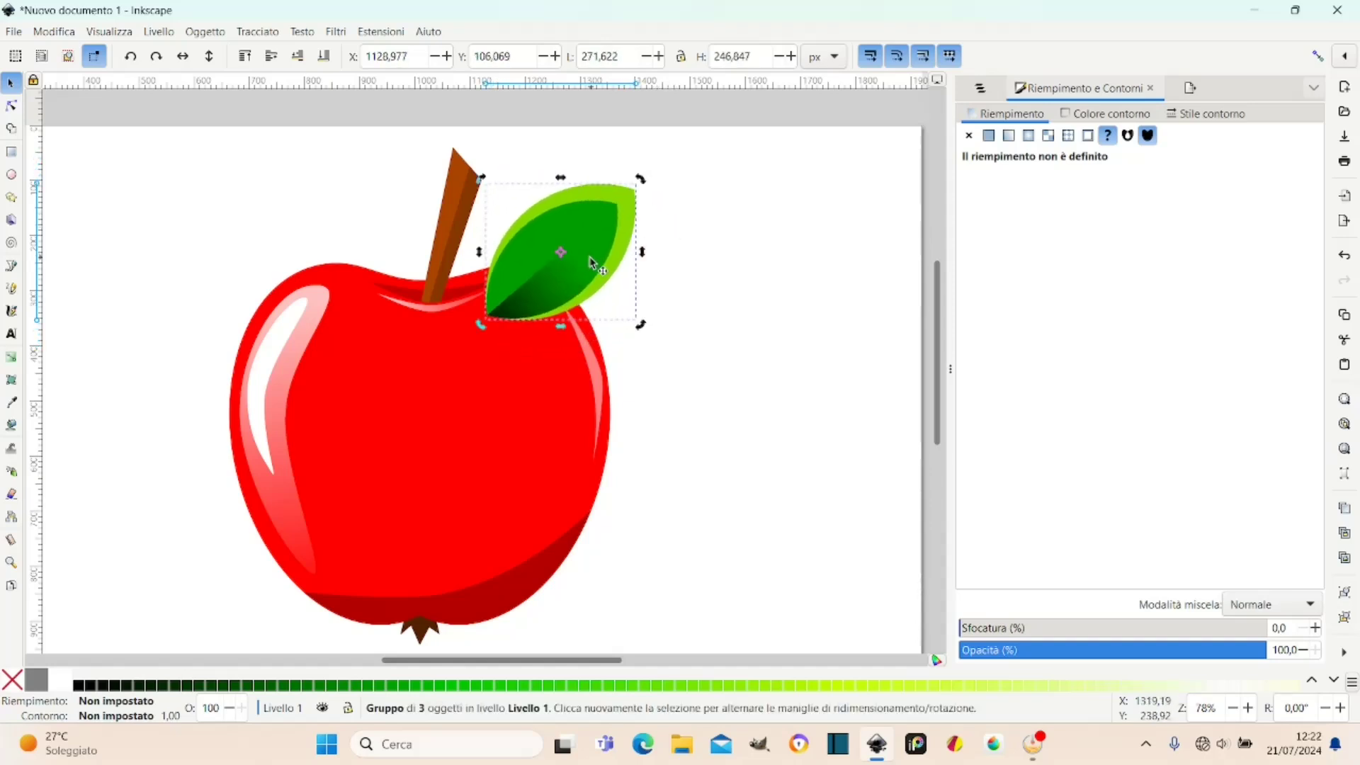
{"action": "mouse_move", "coordinate": [594, 269]}
{"action": "left_mouse_down"}
{"action": "mouse_move", "coordinate": [584, 199]}
{"action": "mouse_move", "coordinate": [577, 218]}
{"action": "left_mouse_up"}
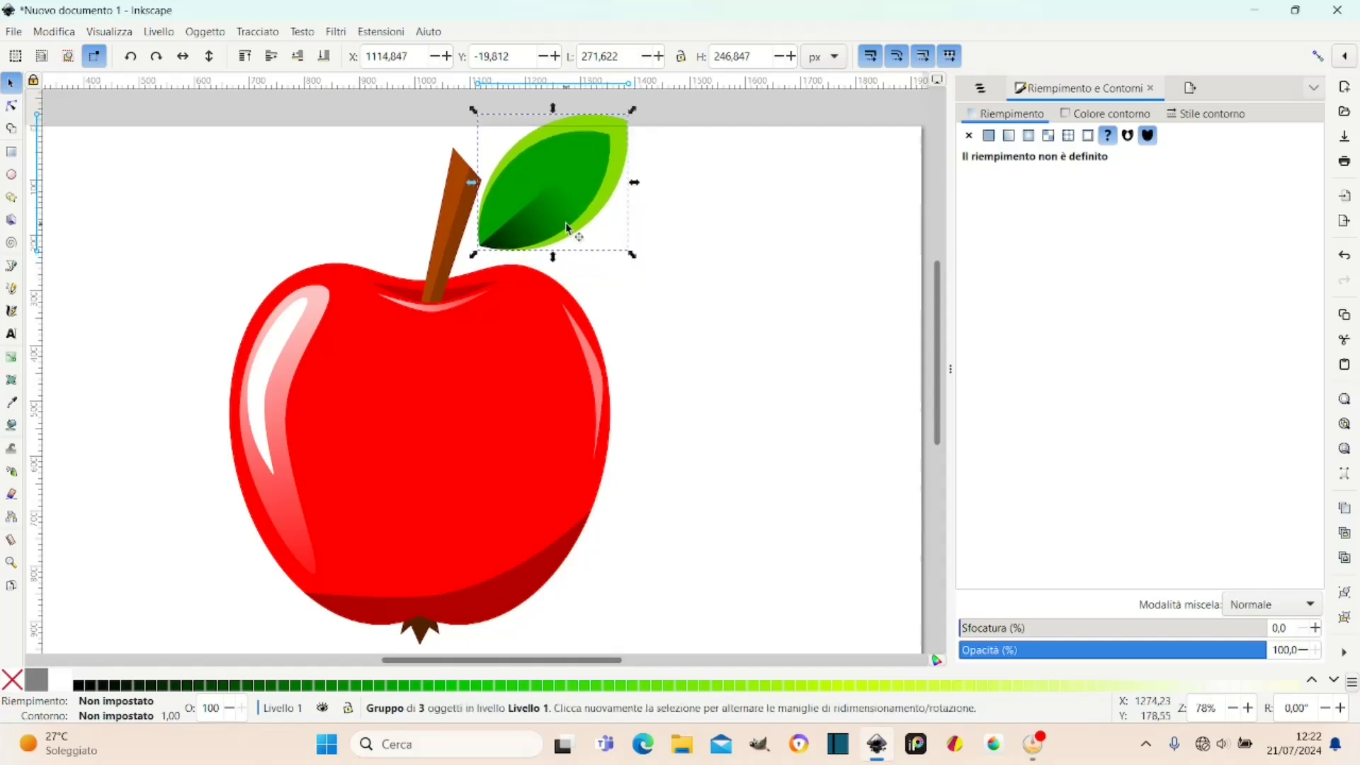
{"action": "scroll", "coordinate": [571, 230], "scroll_direction": "down", "scroll_amount": 1, "text": "ctrl"}
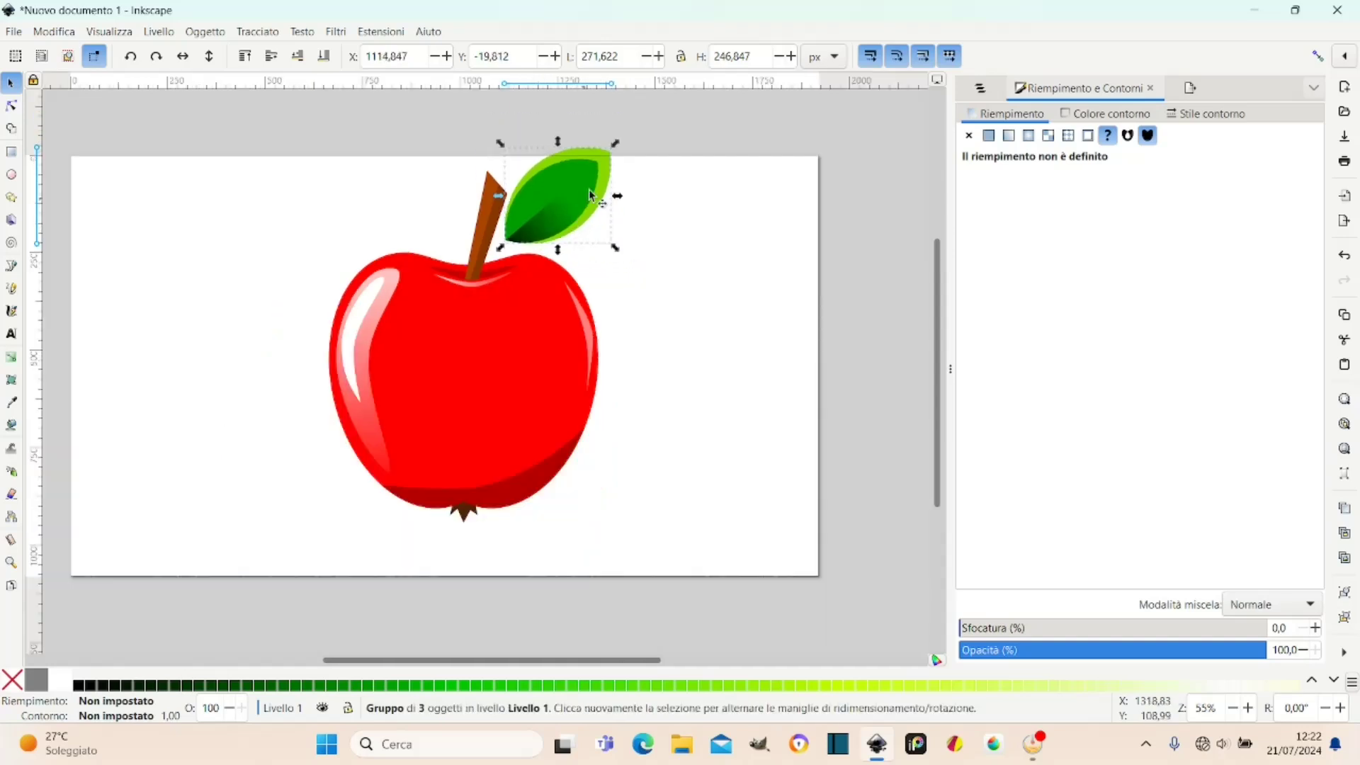
{"action": "left_click", "coordinate": [577, 214]}
{"action": "left_click", "coordinate": [602, 180]}
{"action": "left_click_drag", "start_coordinate": [615, 146], "coordinate": [555, 219]}
{"action": "left_click_drag", "start_coordinate": [594, 173], "coordinate": [604, 167]}
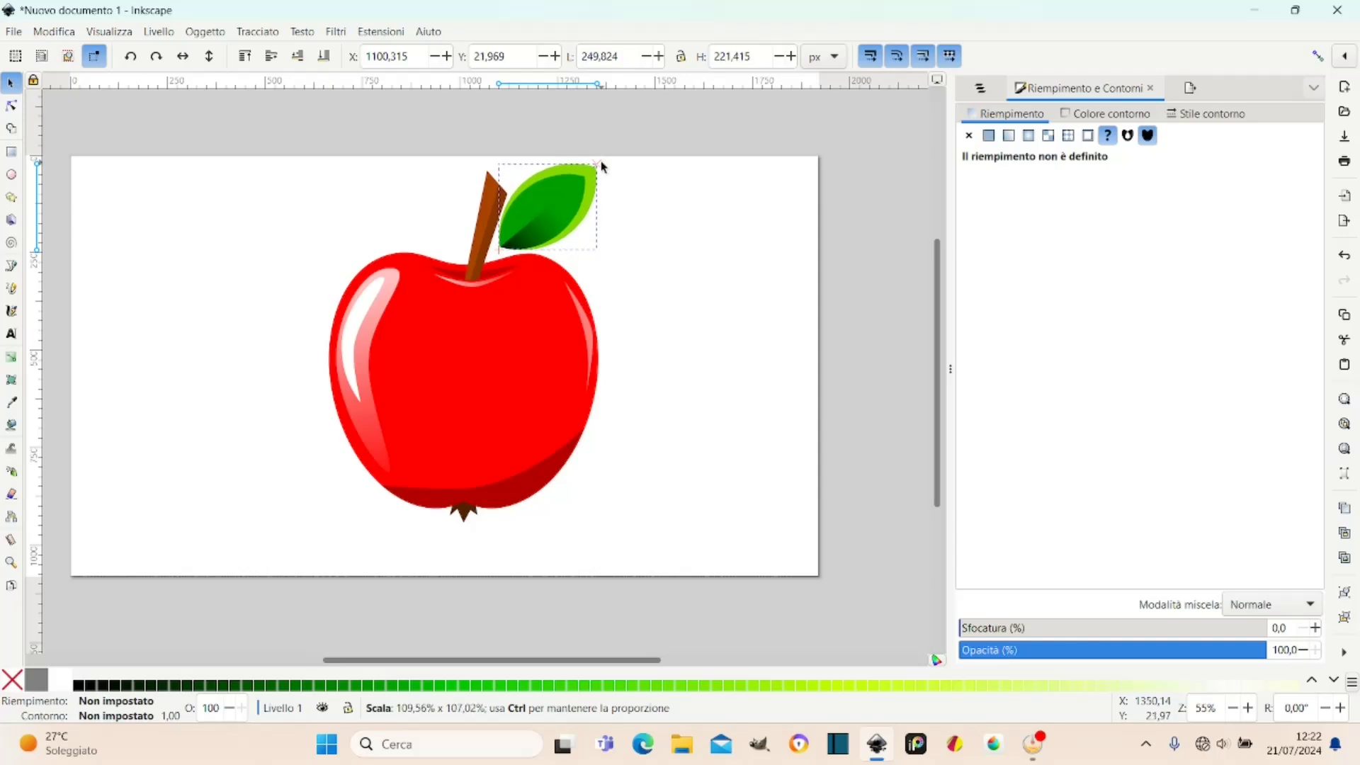
{"action": "left_click_drag", "start_coordinate": [557, 211], "coordinate": [558, 209]}
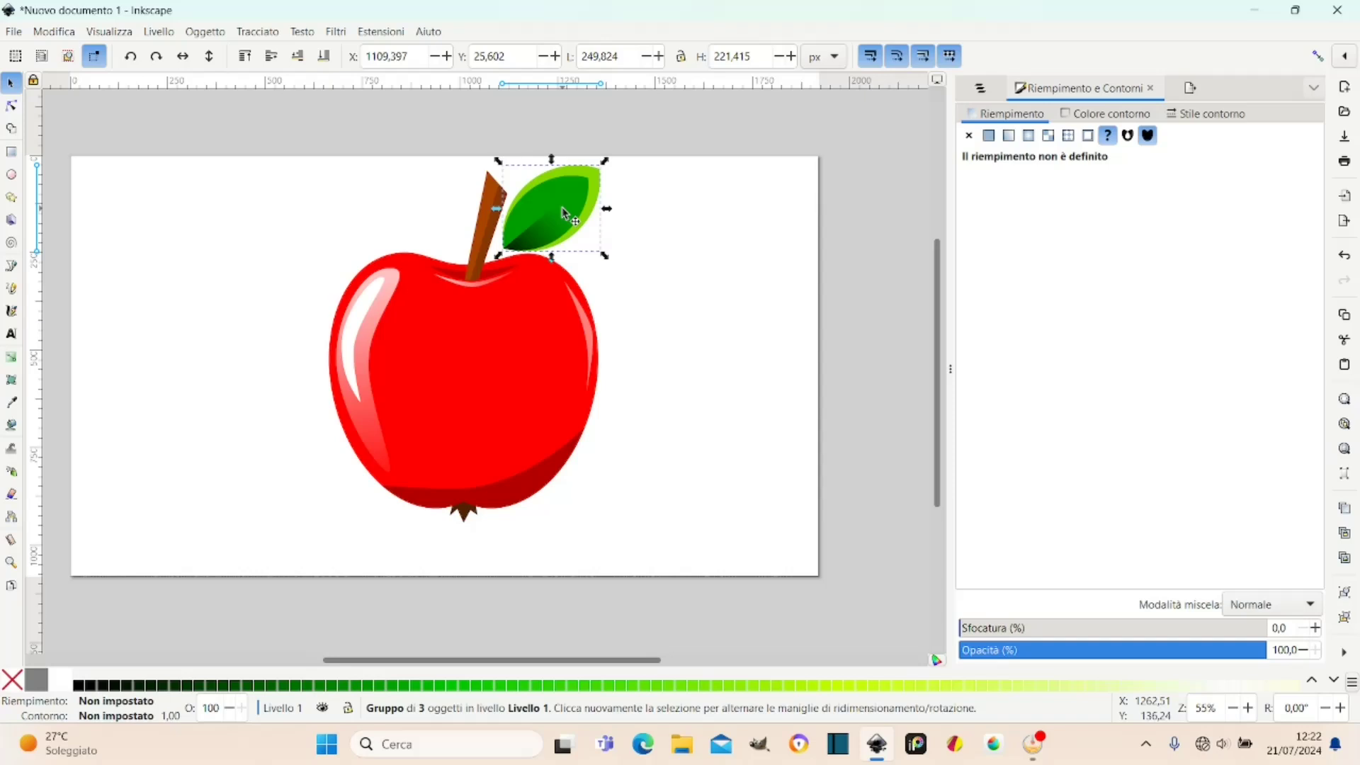
Duplicate the leaf, move the copy left of the stem, and flip it horizontally.
{"action": "right_click", "coordinate": [565, 215]}
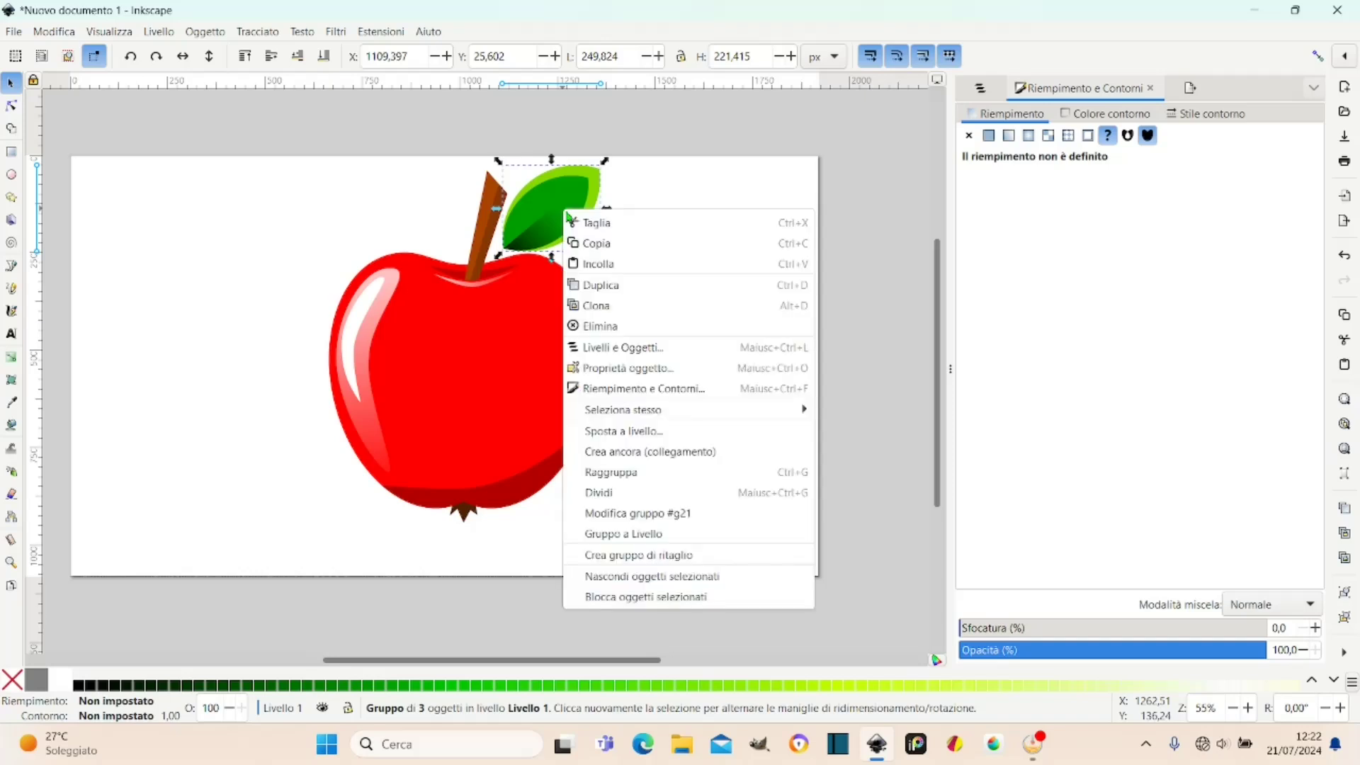
{"action": "left_click", "coordinate": [597, 285]}
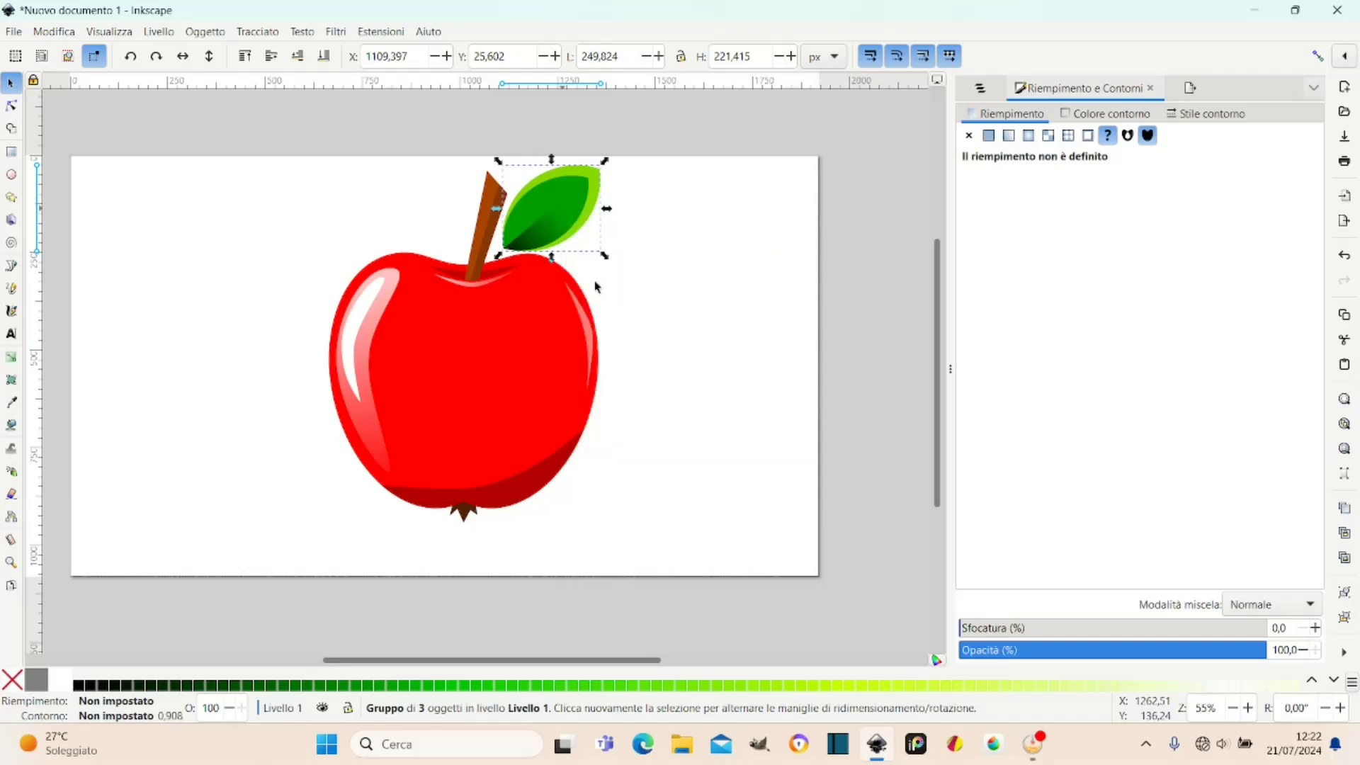
{"action": "left_click_drag", "start_coordinate": [559, 216], "coordinate": [392, 223]}
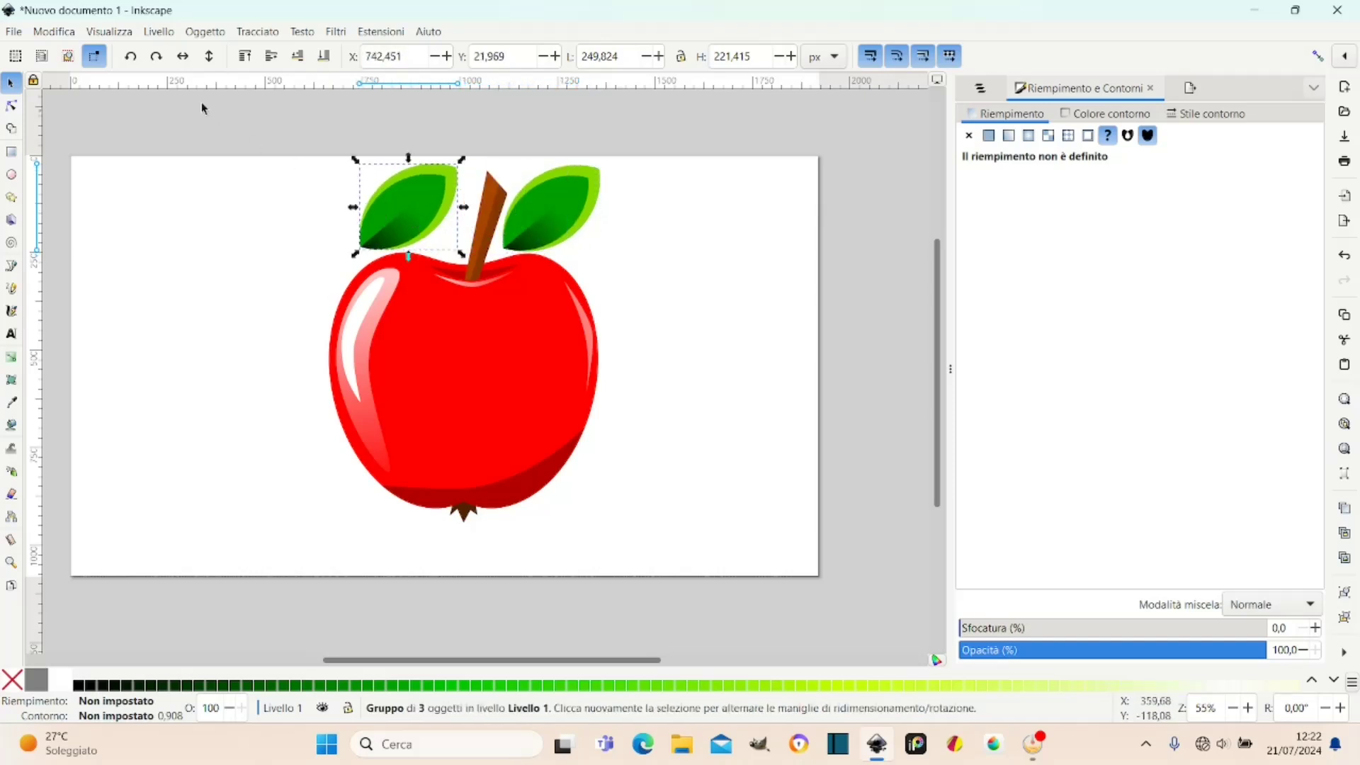
{"action": "left_click", "coordinate": [182, 60]}
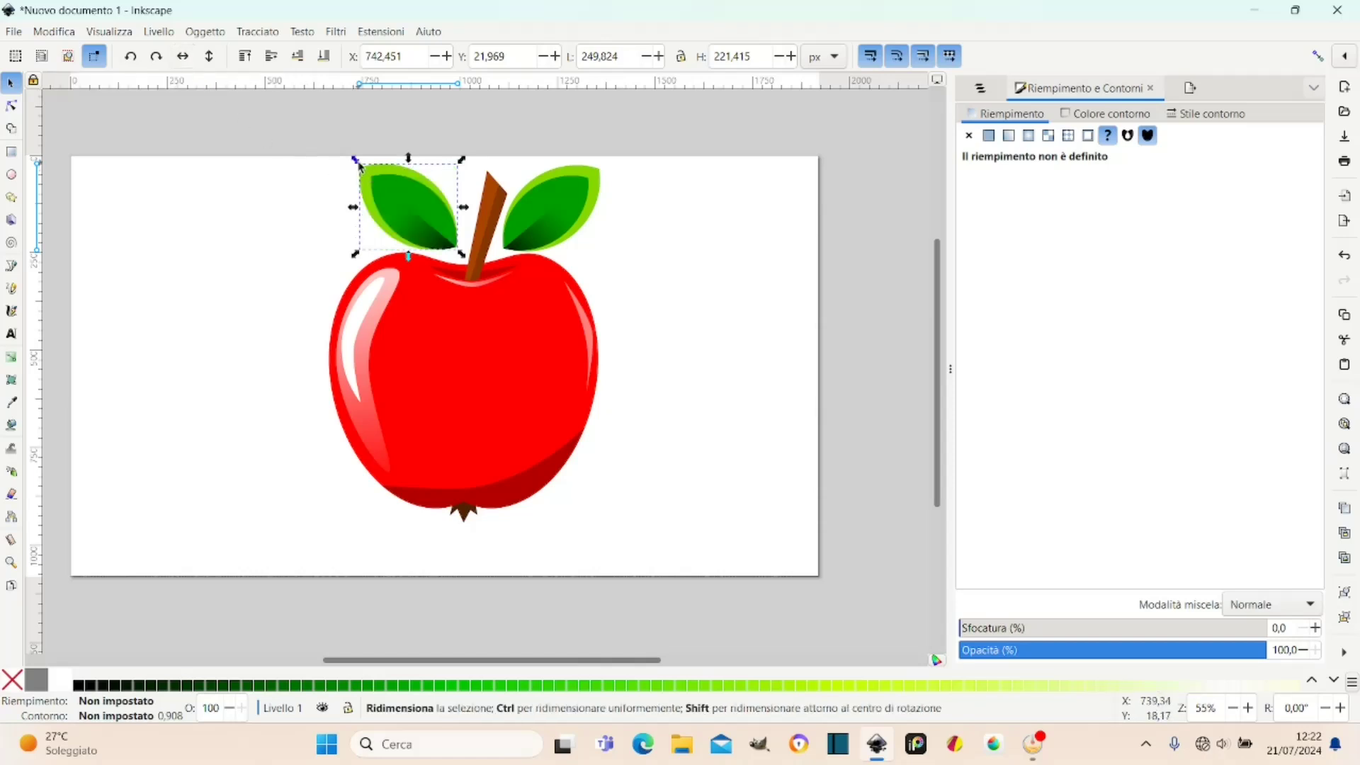
Shrink the left leaf, rest it on the apple, and deselect everything.
{"action": "mouse_move", "coordinate": [363, 167]}
{"action": "left_mouse_down"}
{"action": "mouse_move", "coordinate": [396, 196]}
{"action": "mouse_move", "coordinate": [358, 164]}
{"action": "left_mouse_up"}
{"action": "mouse_move", "coordinate": [358, 164]}
{"action": "left_mouse_down"}
{"action": "mouse_move", "coordinate": [404, 208]}
{"action": "mouse_move", "coordinate": [392, 187]}
{"action": "left_mouse_up"}
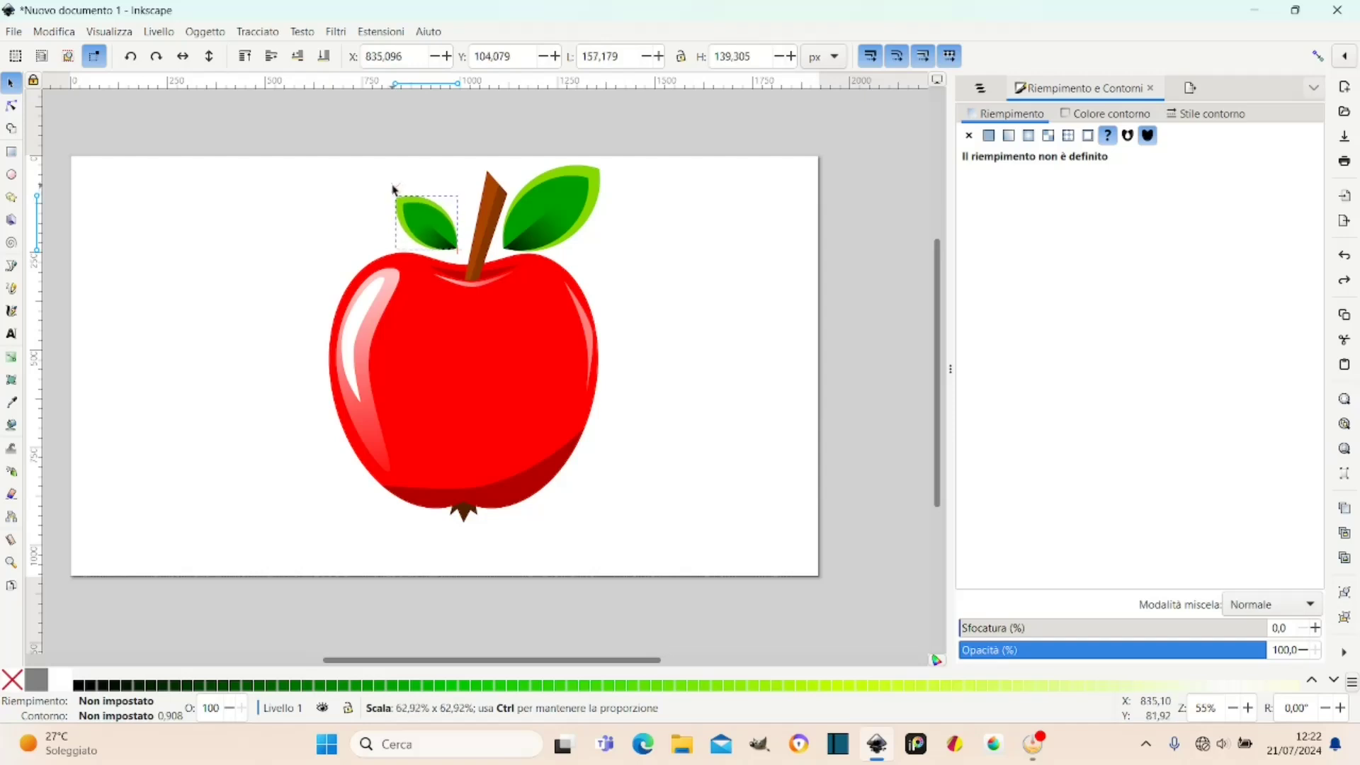
{"action": "scroll", "coordinate": [439, 223], "scroll_direction": "up", "scroll_amount": 2, "text": "ctrl"}
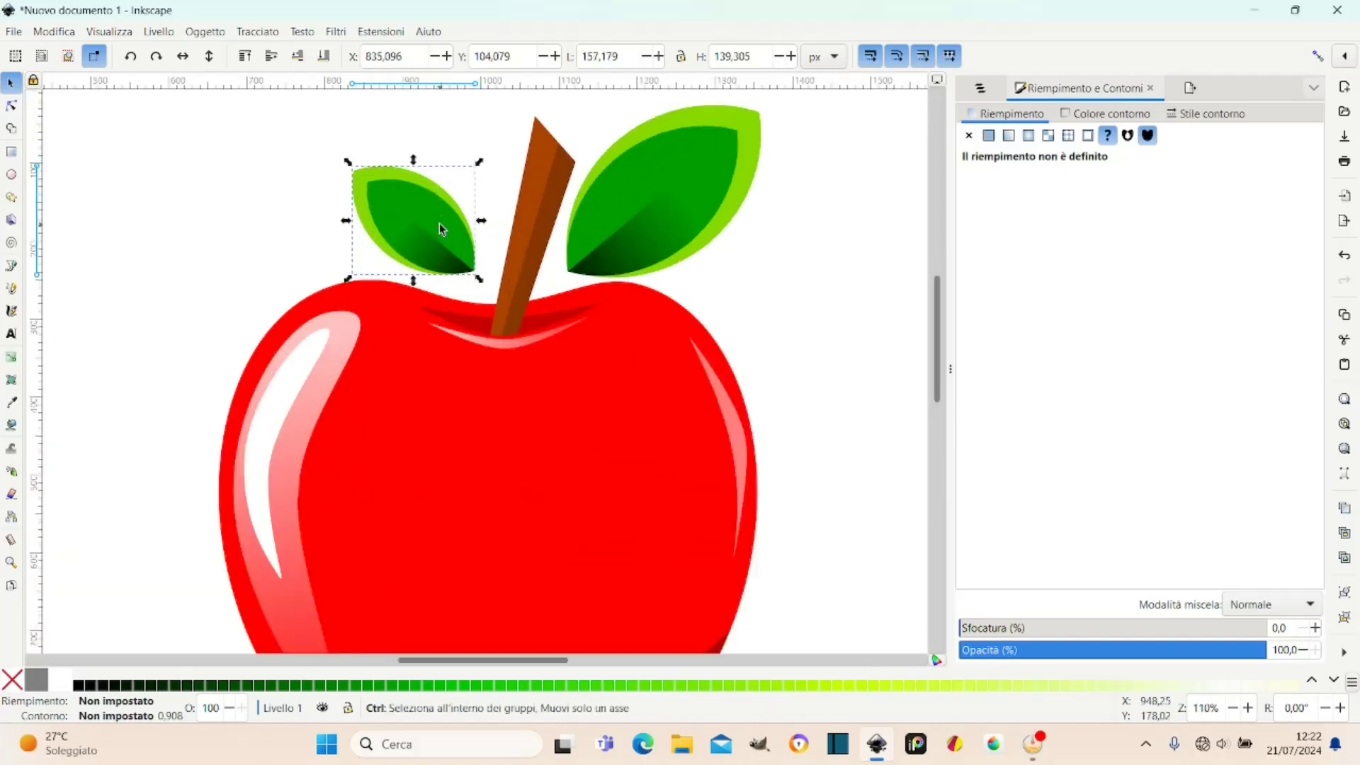
{"action": "left_click_drag", "start_coordinate": [432, 239], "coordinate": [456, 240]}
{"action": "scroll", "coordinate": [457, 239], "scroll_direction": "down", "scroll_amount": 2}
{"action": "scroll", "coordinate": [461, 241], "scroll_direction": "down", "scroll_amount": 1, "text": "ctrl"}
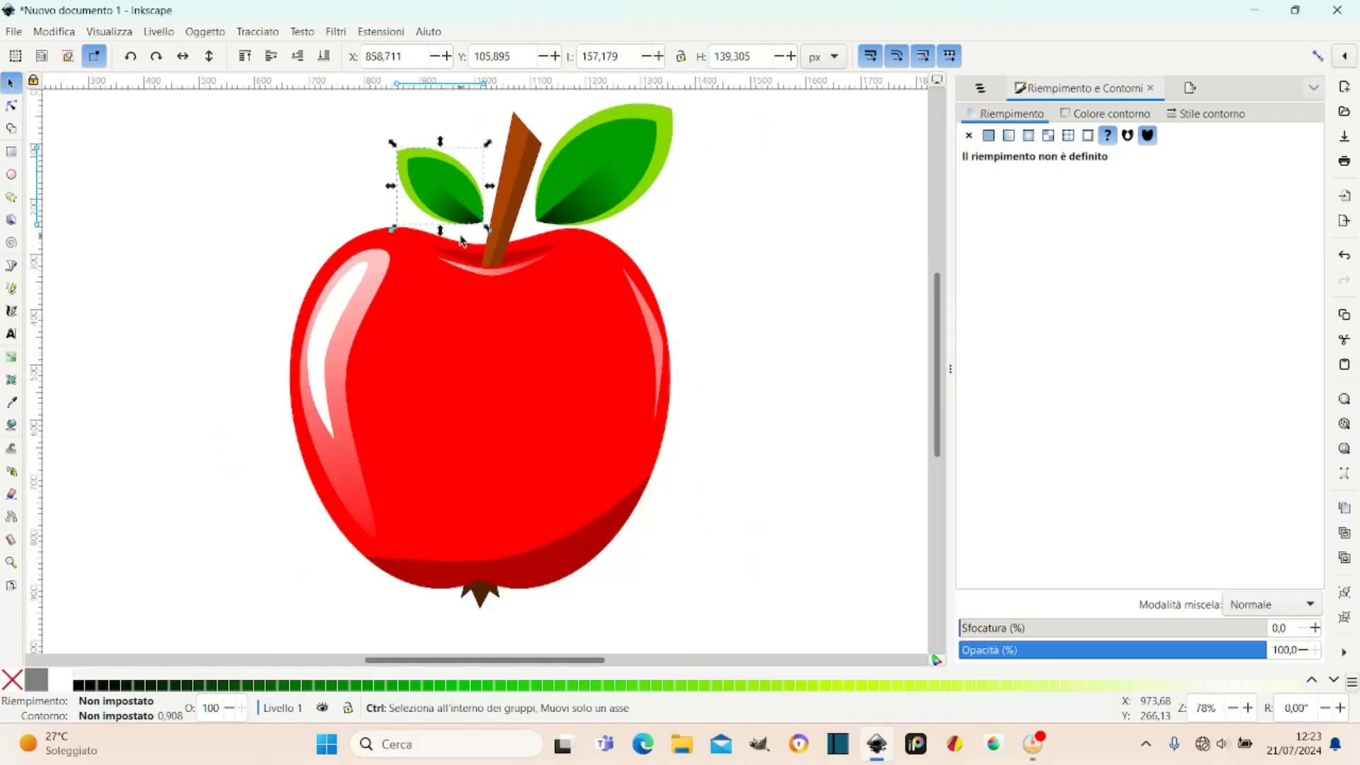
{"action": "scroll", "coordinate": [462, 241], "scroll_direction": "down", "scroll_amount": 1, "text": "ctrl"}
{"action": "left_click", "coordinate": [633, 240]}
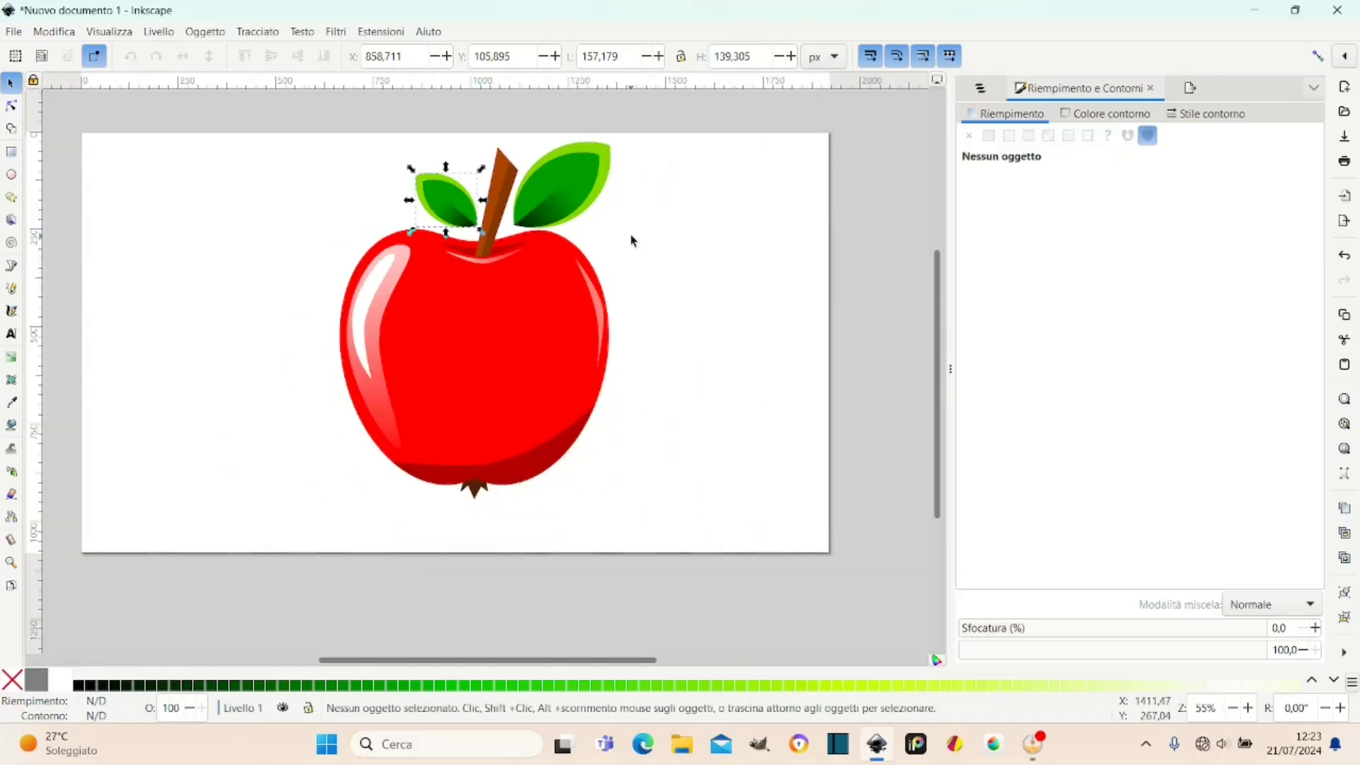
{"action": "left_click_drag", "start_coordinate": [942, 357], "coordinate": [939, 335]}
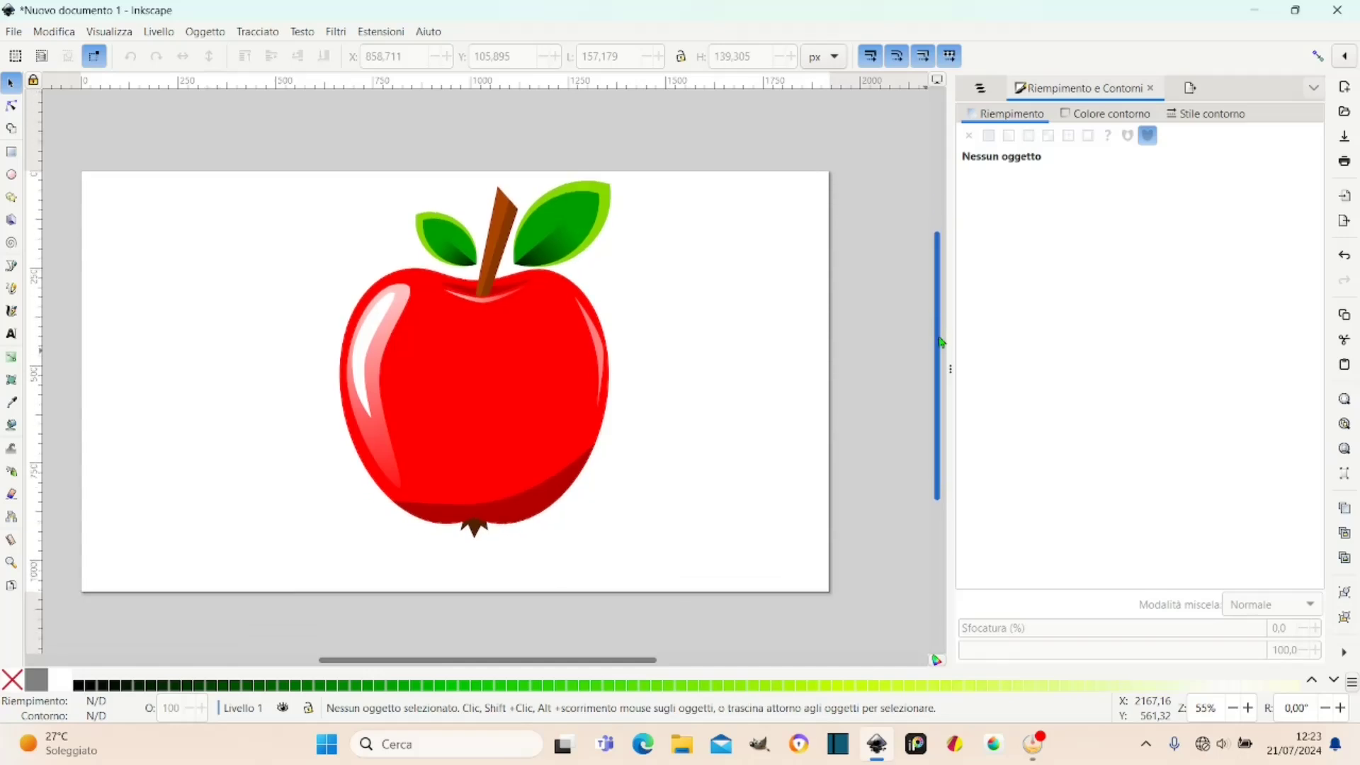
{"action": "left_click_drag", "start_coordinate": [939, 334], "coordinate": [939, 340]}
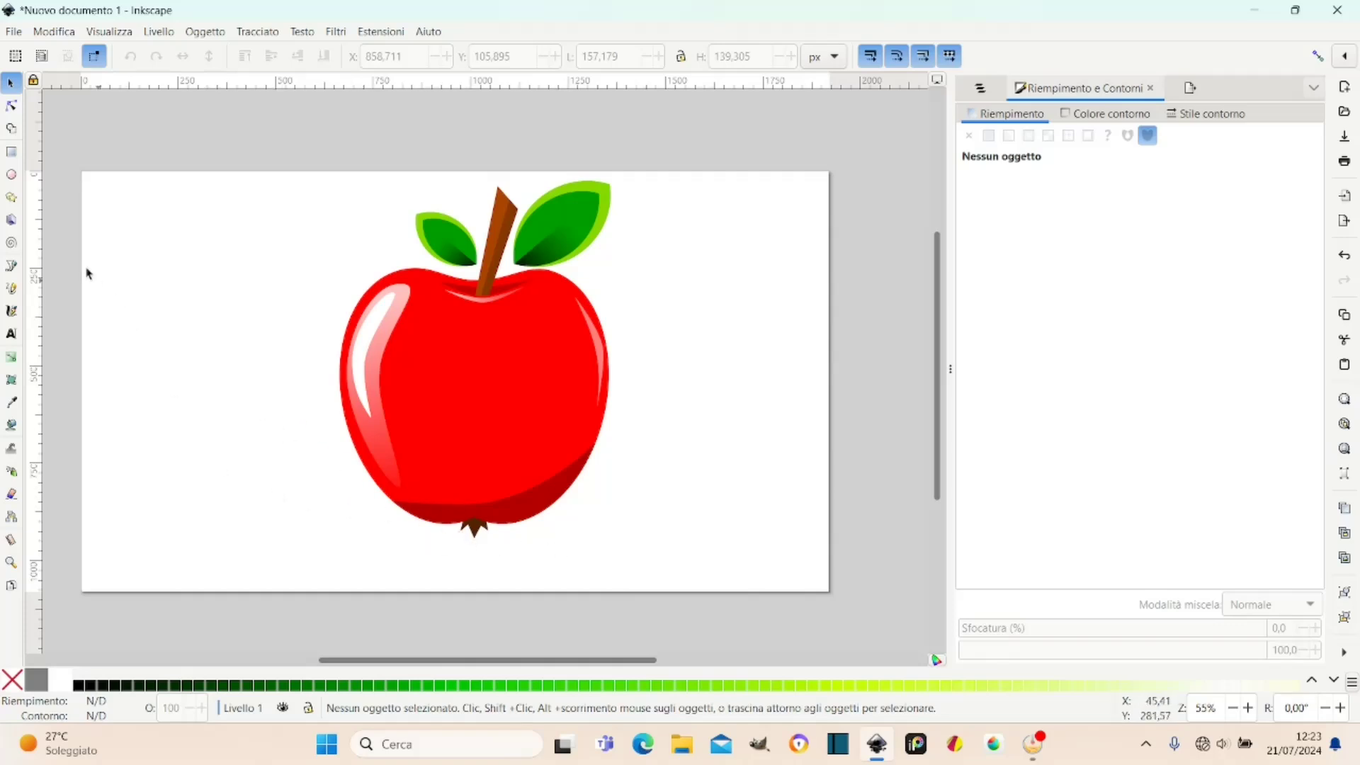
Draw a black circle left of the apple using the Inkscape default palette.
{"action": "left_click", "coordinate": [12, 175]}
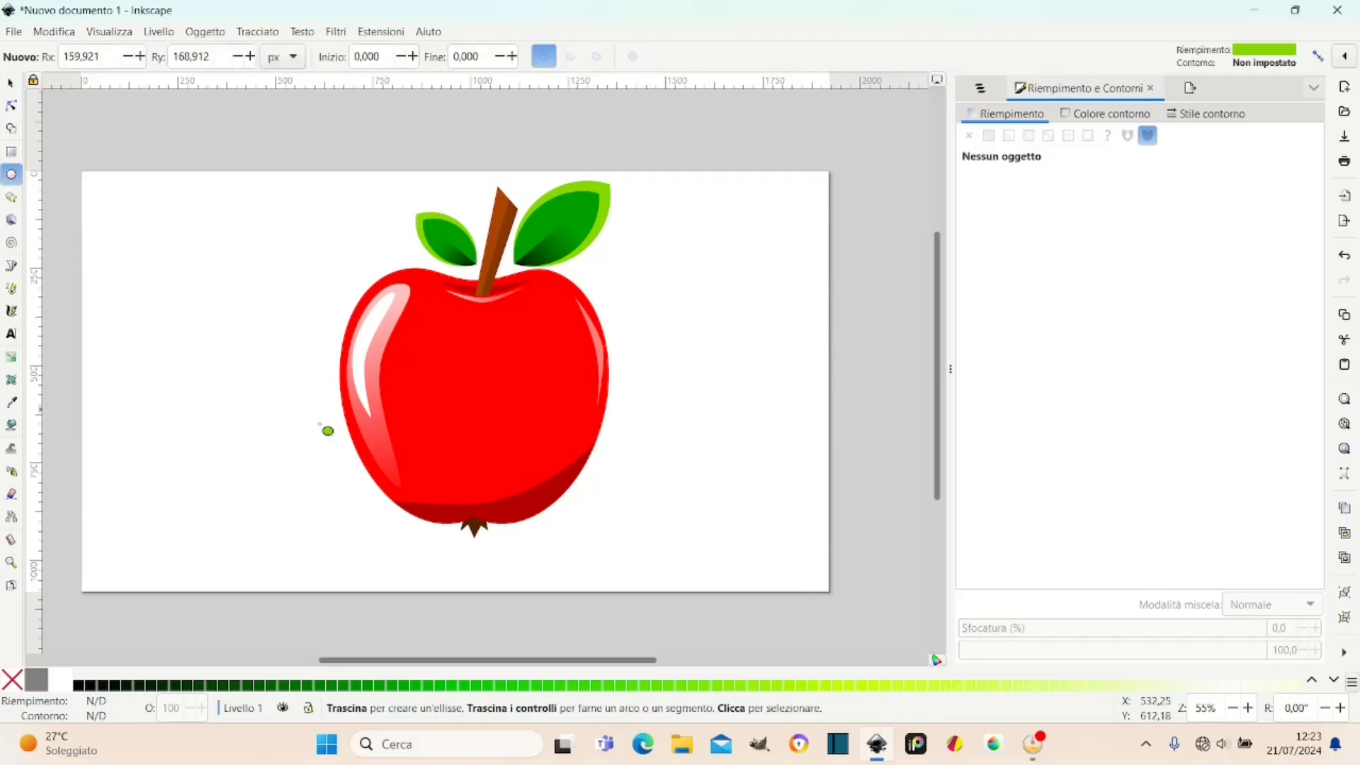
{"action": "left_click", "coordinate": [1351, 681]}
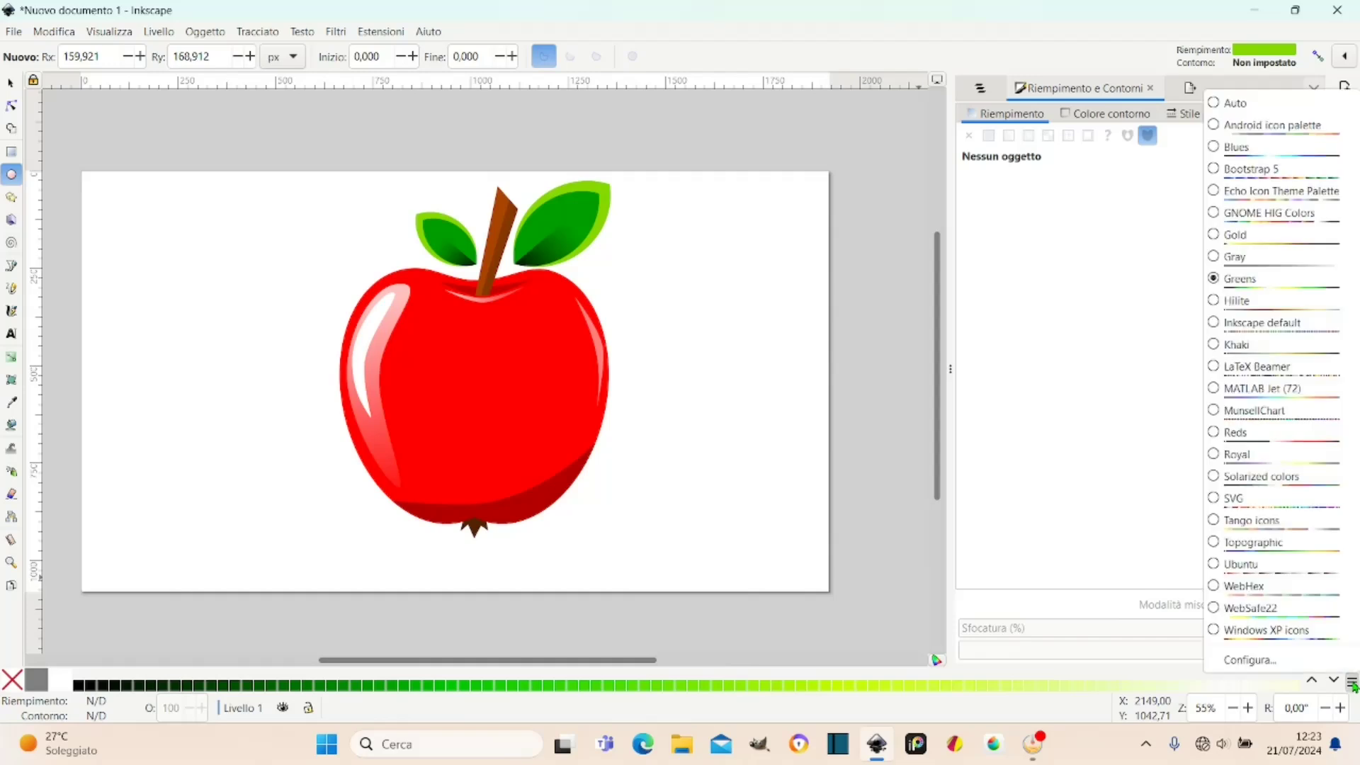
{"action": "left_click", "coordinate": [1252, 324]}
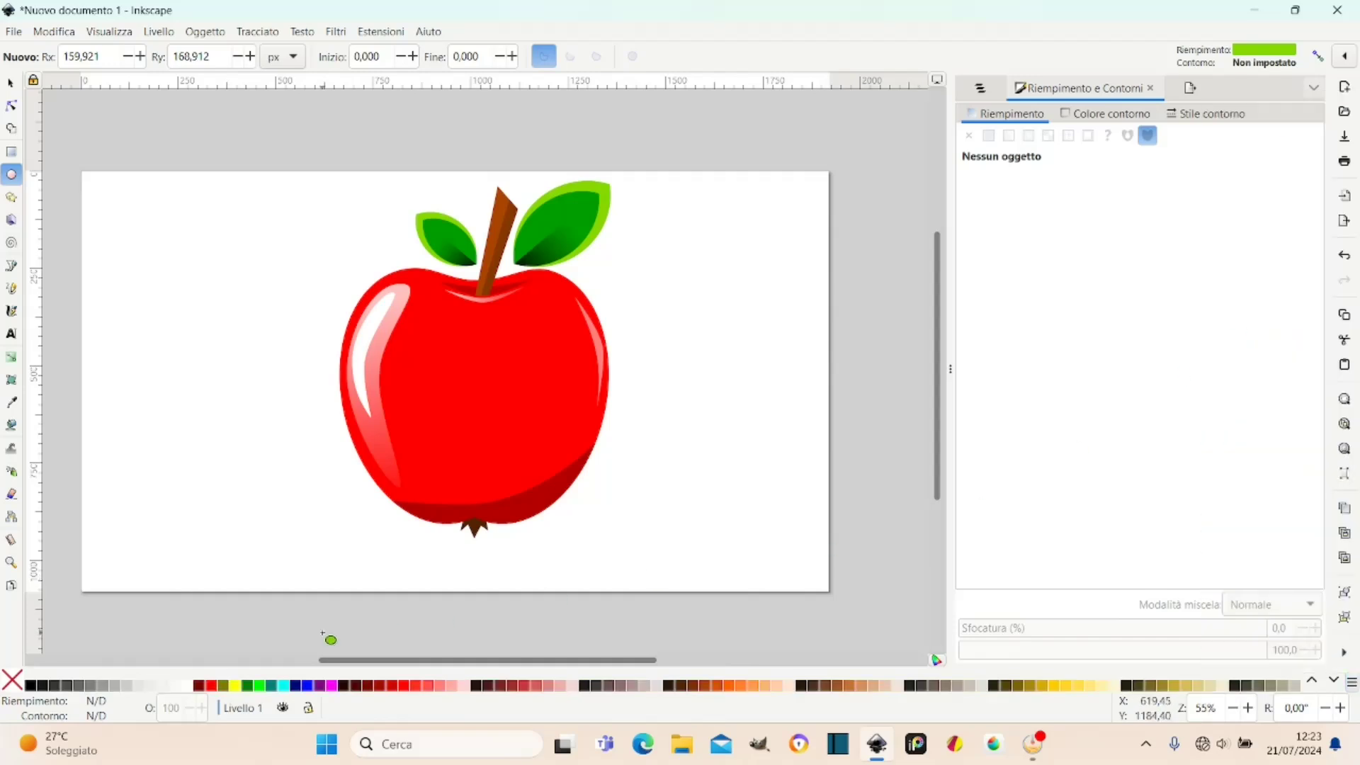
{"action": "left_click", "coordinate": [32, 686]}
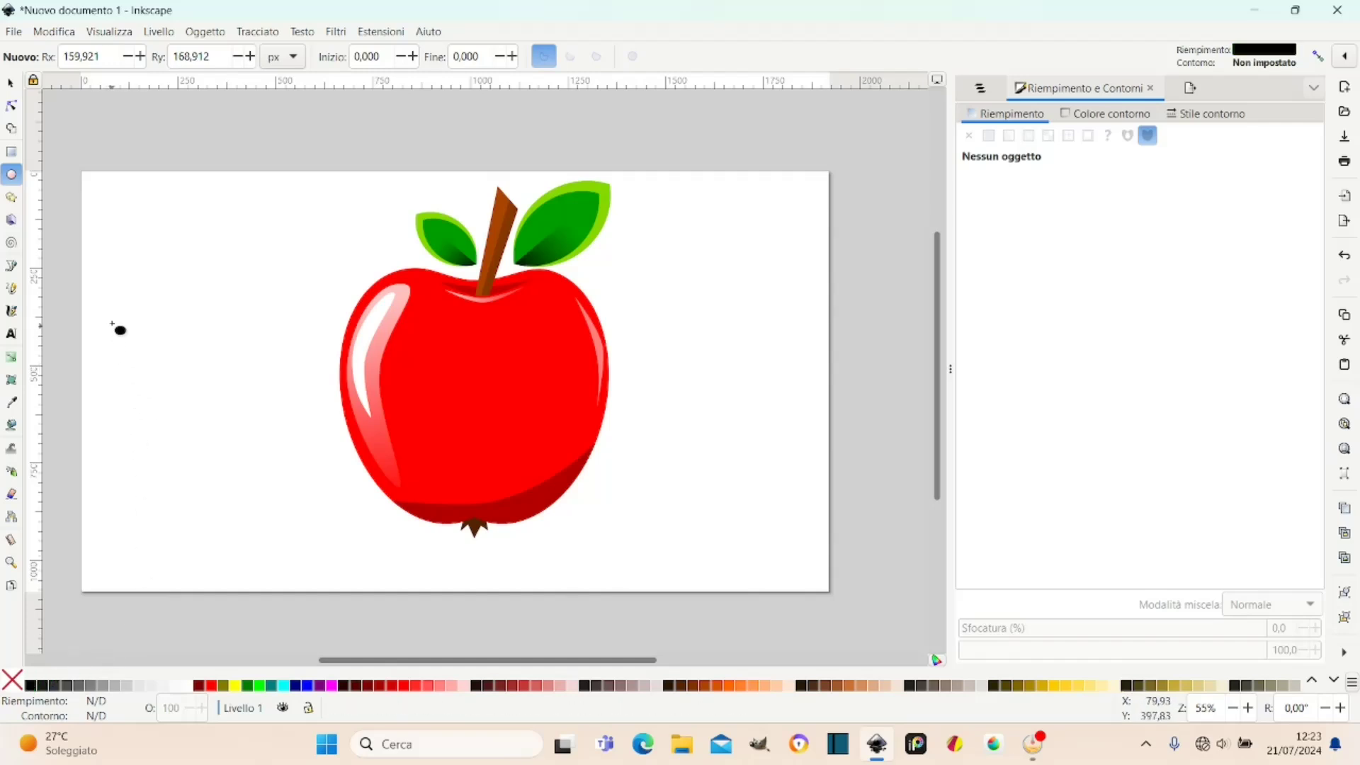
{"action": "left_click_drag", "start_coordinate": [147, 375], "coordinate": [314, 511]}
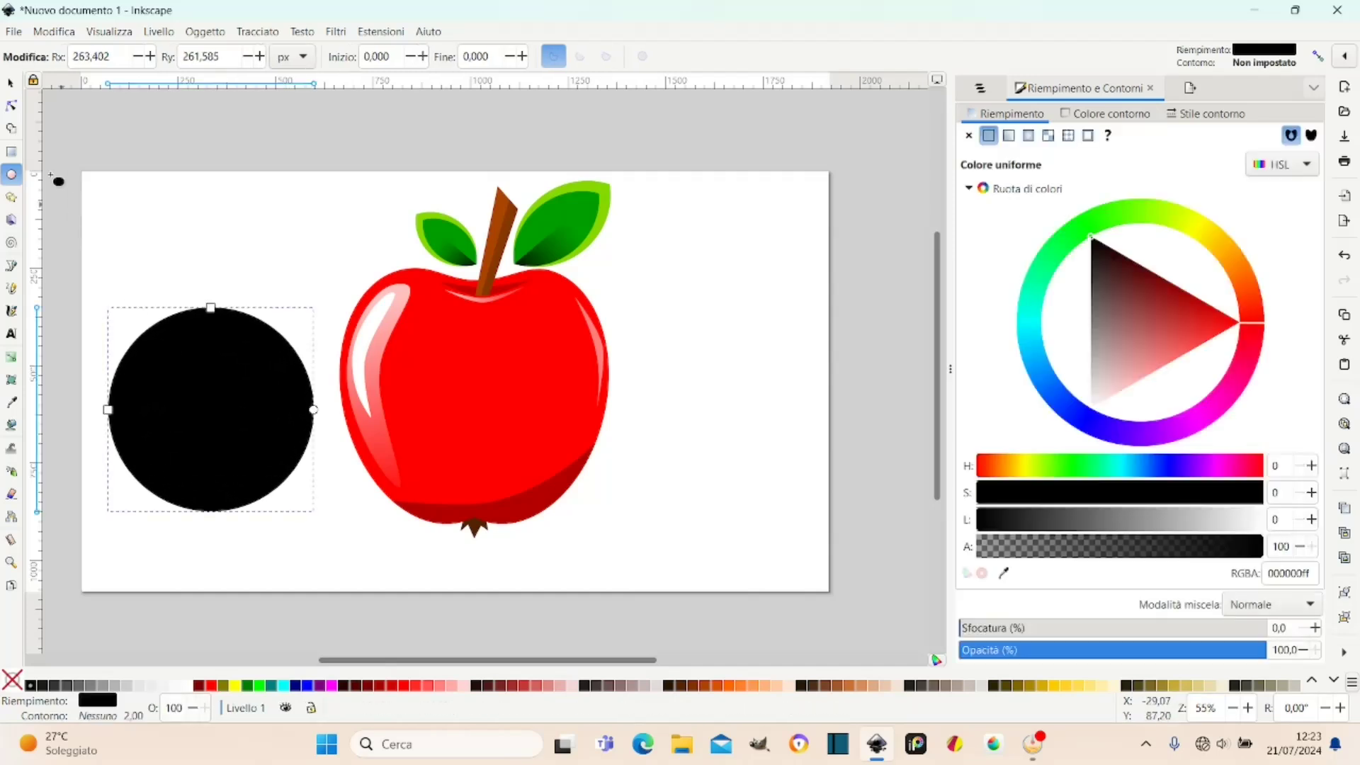
{"action": "left_click", "coordinate": [11, 83]}
{"action": "left_click", "coordinate": [212, 411]}
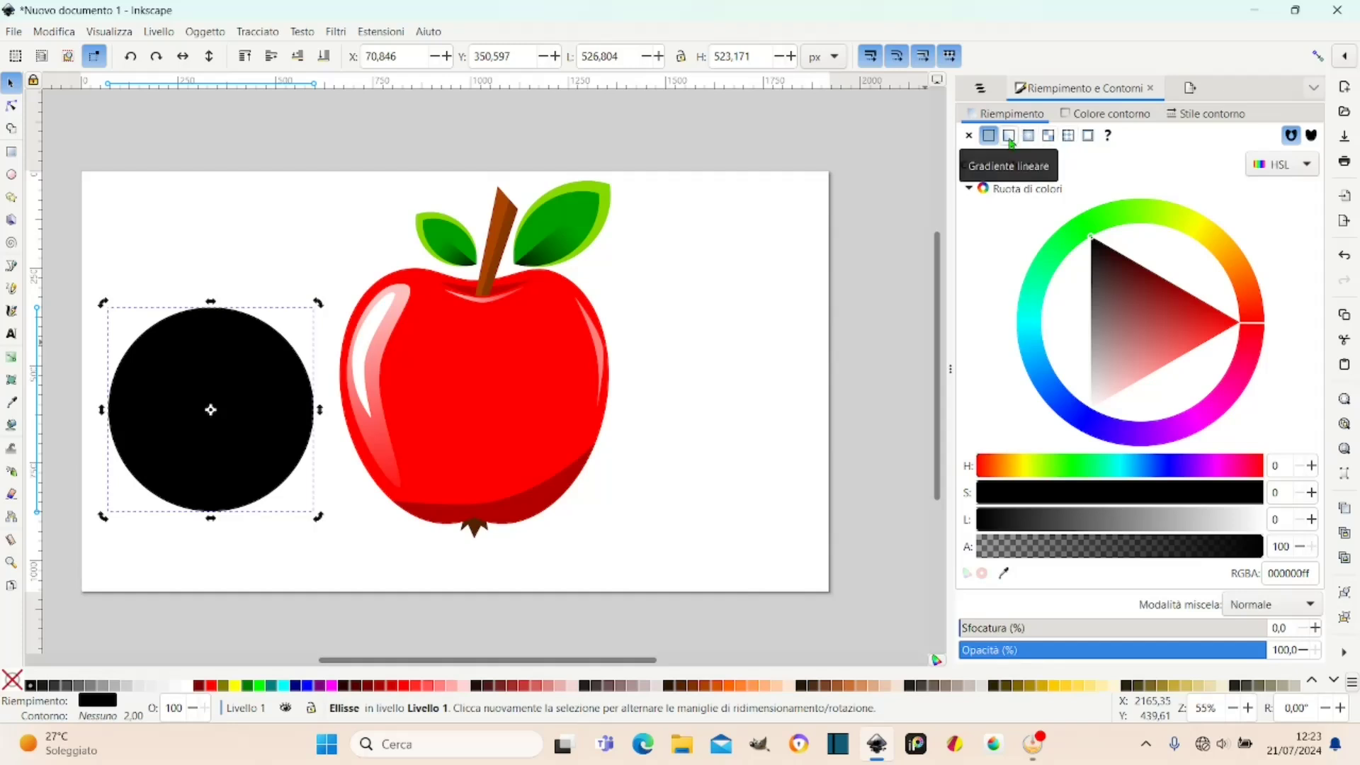
Give the black circle a radial gradient fill and squash it into a wide flat ellipse.
{"action": "left_click", "coordinate": [1008, 136]}
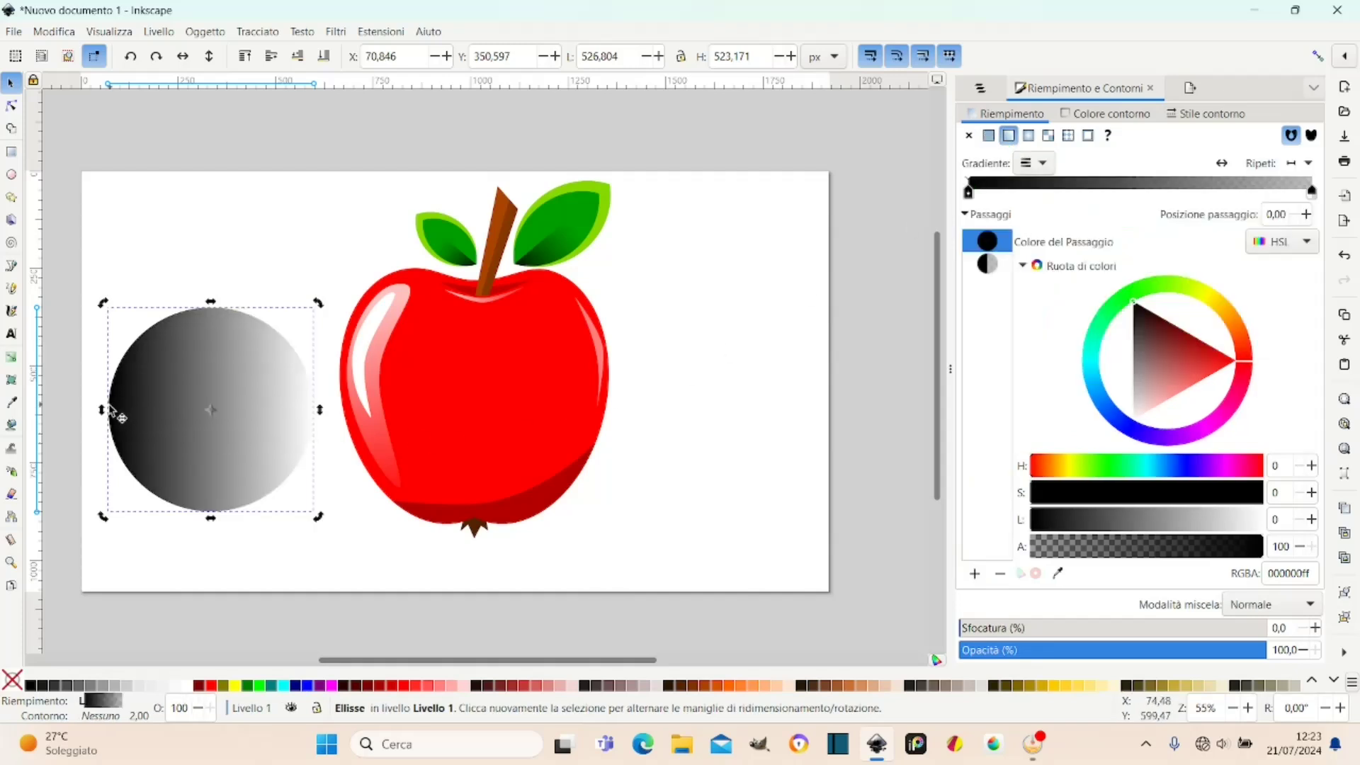
{"action": "left_click", "coordinate": [1028, 136]}
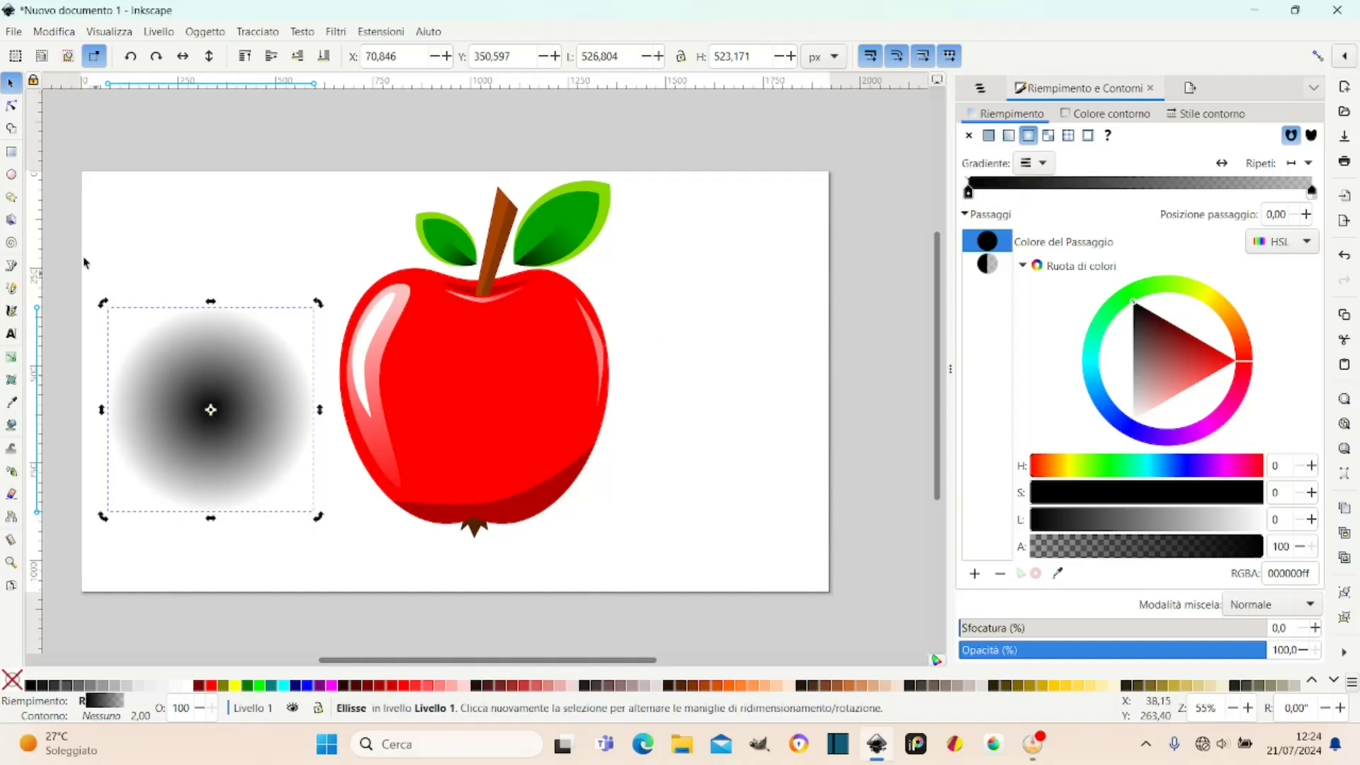
{"action": "left_click", "coordinate": [212, 373]}
{"action": "left_click_drag", "start_coordinate": [211, 519], "coordinate": [222, 368]}
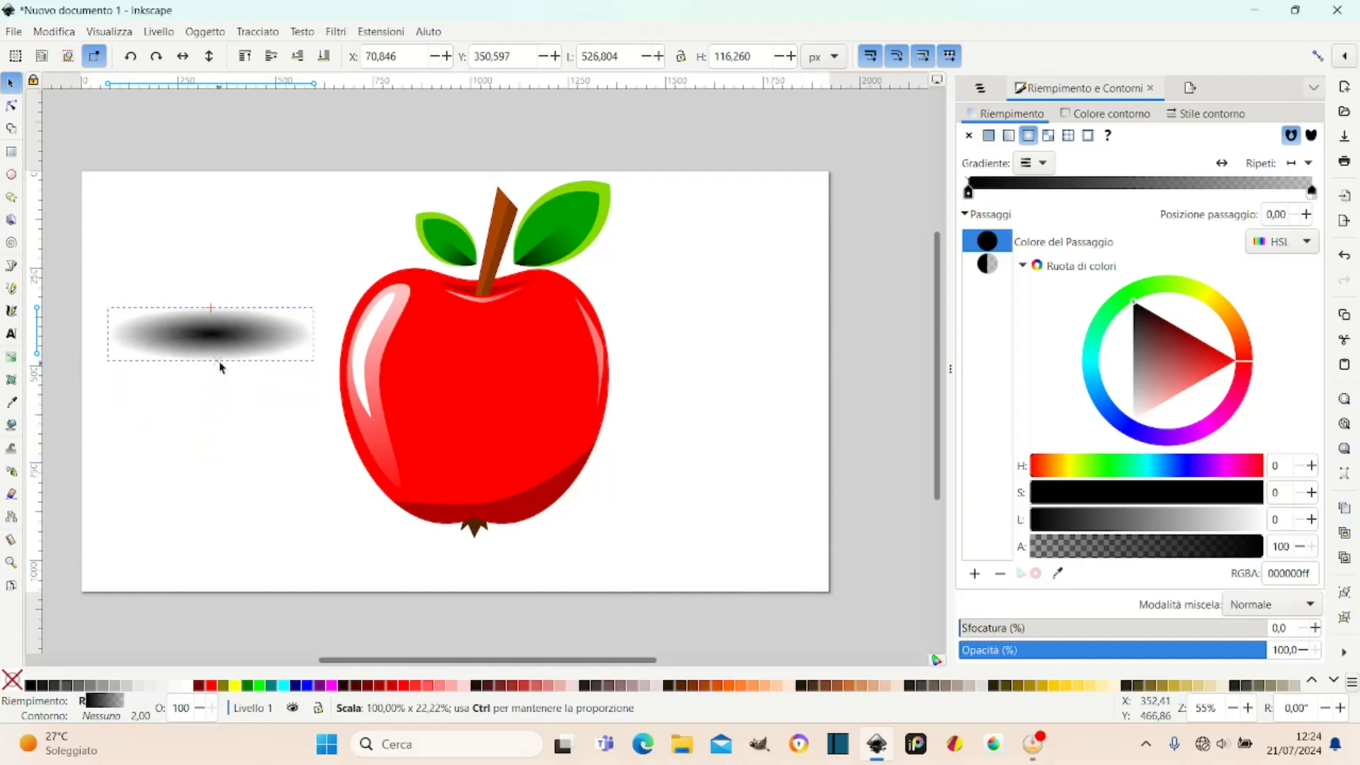
{"action": "left_click_drag", "start_coordinate": [320, 334], "coordinate": [426, 329]}
Move the ellipse beneath the apple, widening and flattening it further as a shadow.
{"action": "left_click_drag", "start_coordinate": [281, 350], "coordinate": [487, 551]}
{"action": "left_click_drag", "start_coordinate": [318, 542], "coordinate": [301, 548]}
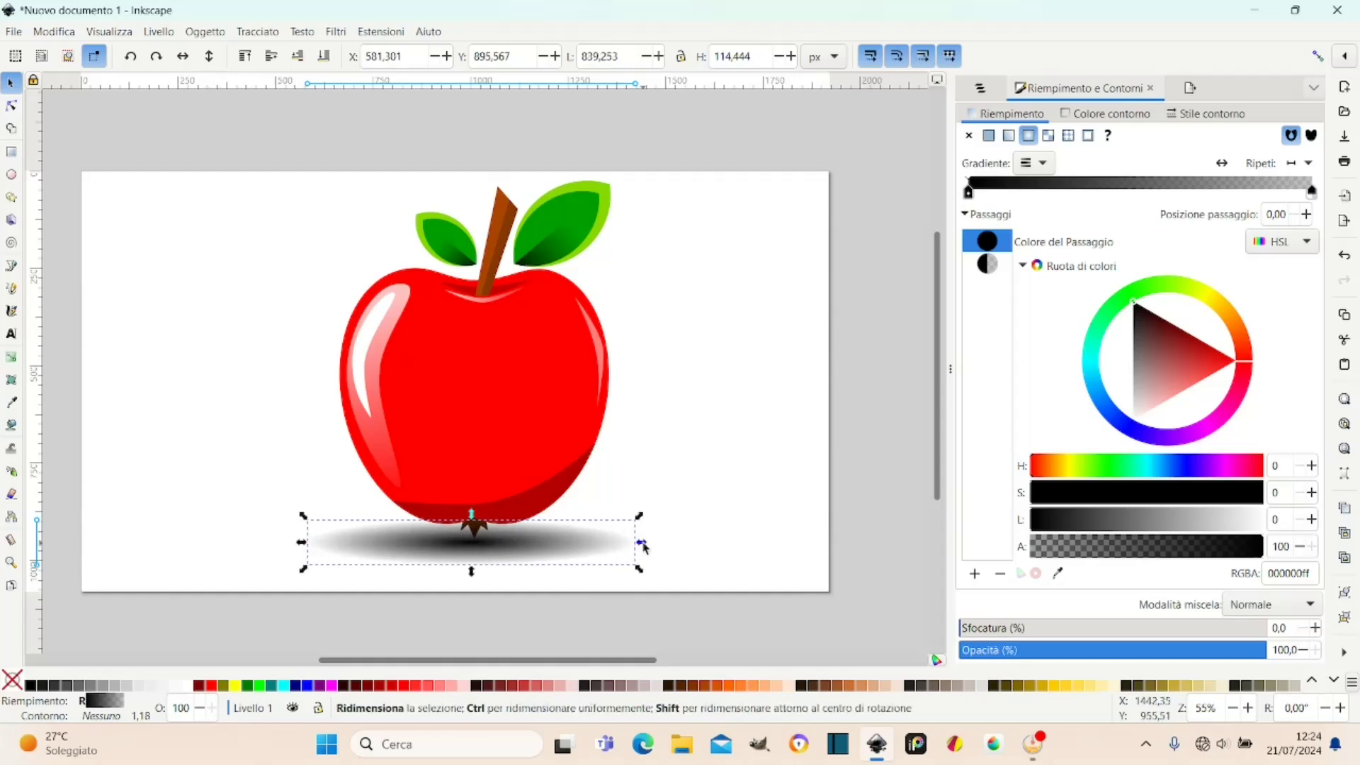
{"action": "left_click_drag", "start_coordinate": [645, 547], "coordinate": [653, 546]}
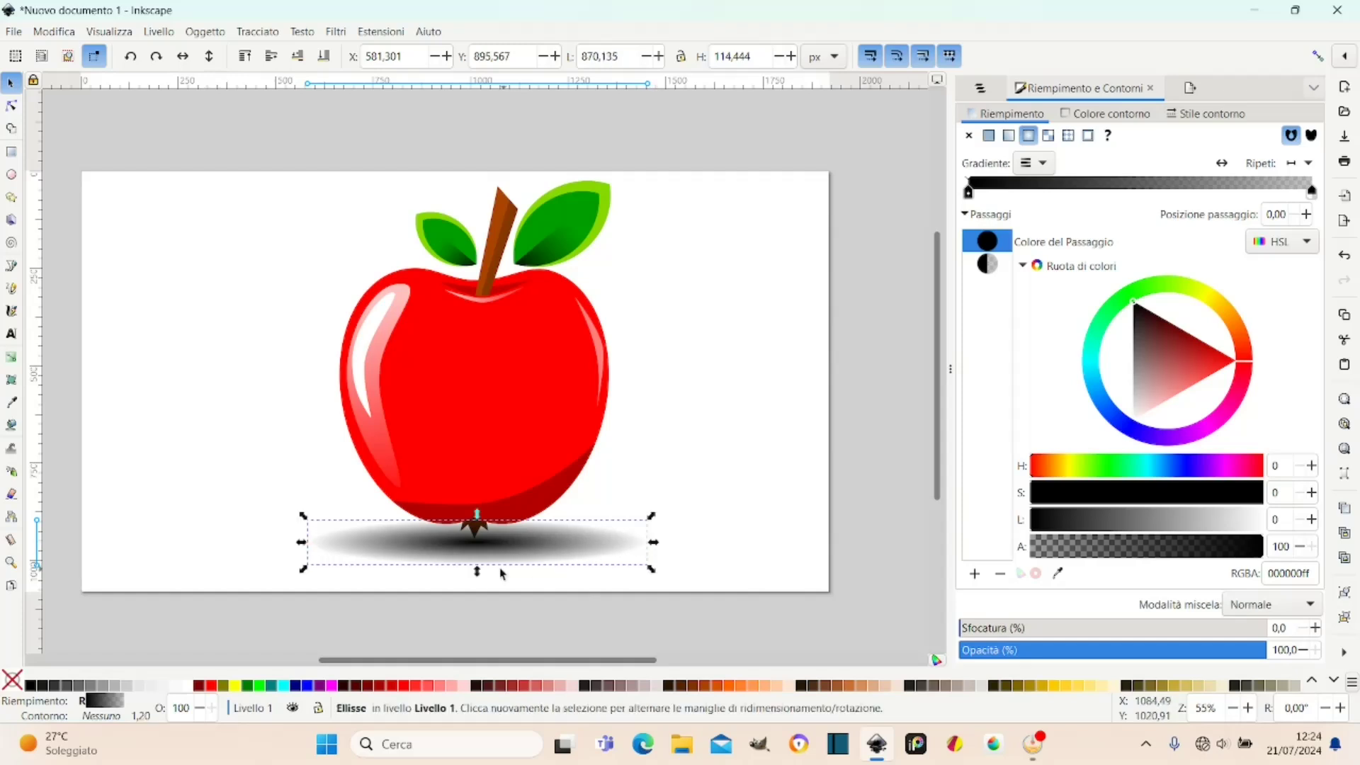
{"action": "mouse_move", "coordinate": [479, 573]}
{"action": "left_mouse_down"}
{"action": "mouse_move", "coordinate": [509, 550]}
{"action": "mouse_move", "coordinate": [507, 531]}
{"action": "mouse_move", "coordinate": [504, 542]}
{"action": "left_mouse_up"}
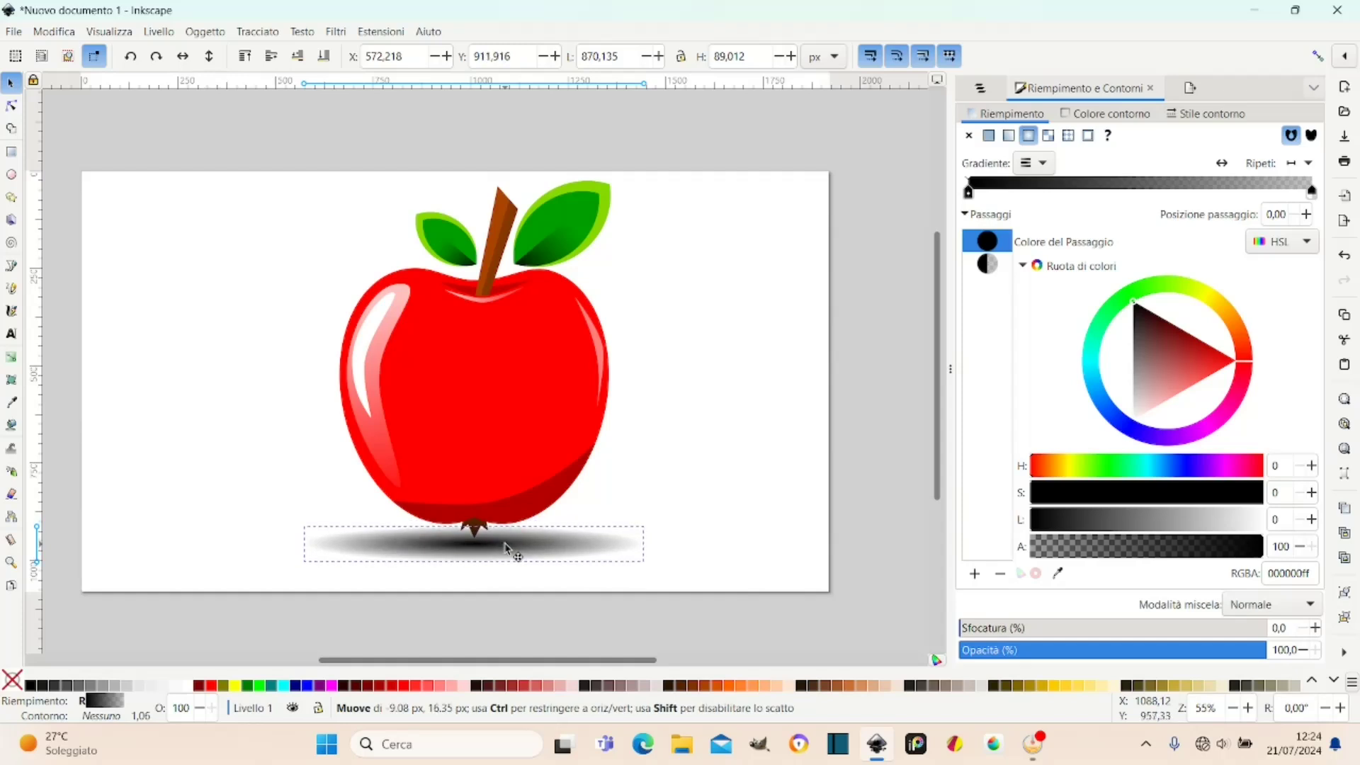
{"action": "left_click_drag", "start_coordinate": [506, 546], "coordinate": [506, 546]}
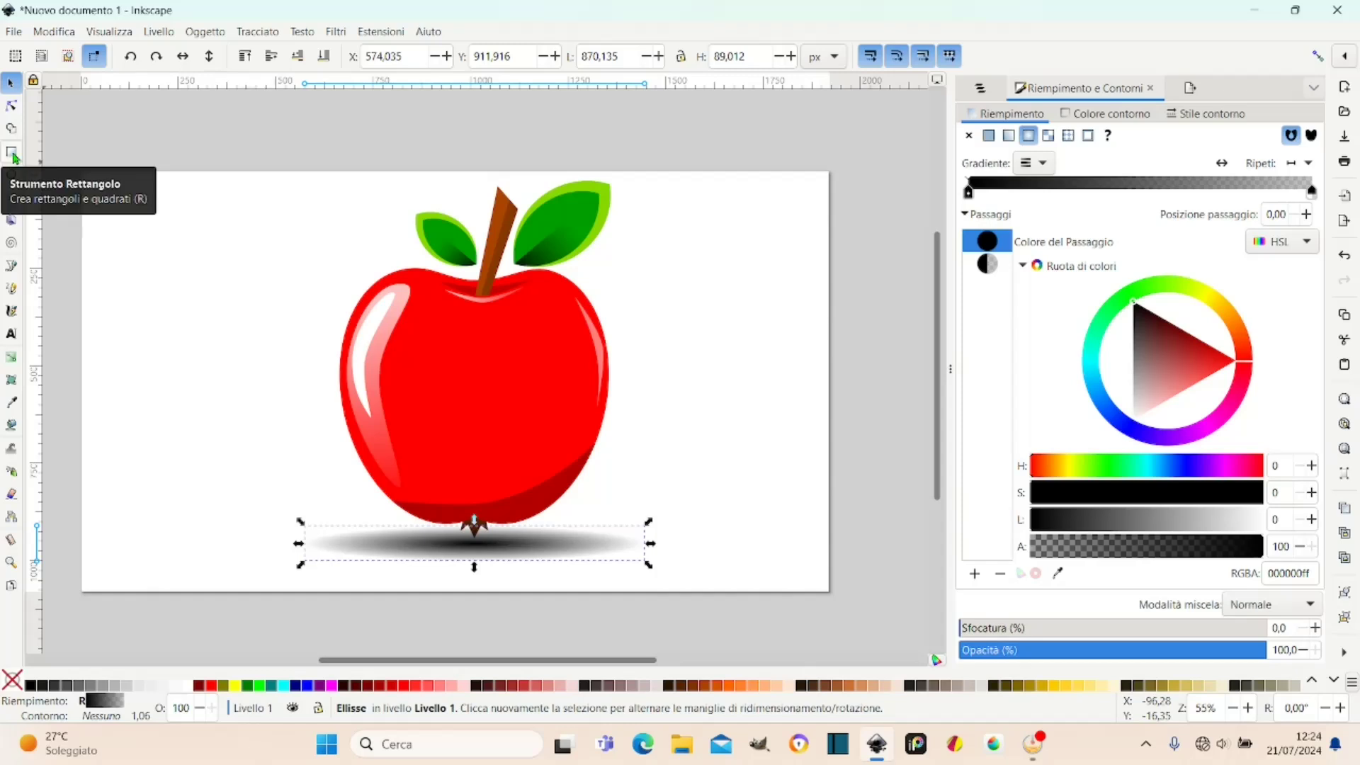
Draw a dark brown #552200 rectangle covering the whole page.
{"action": "left_click", "coordinate": [12, 152]}
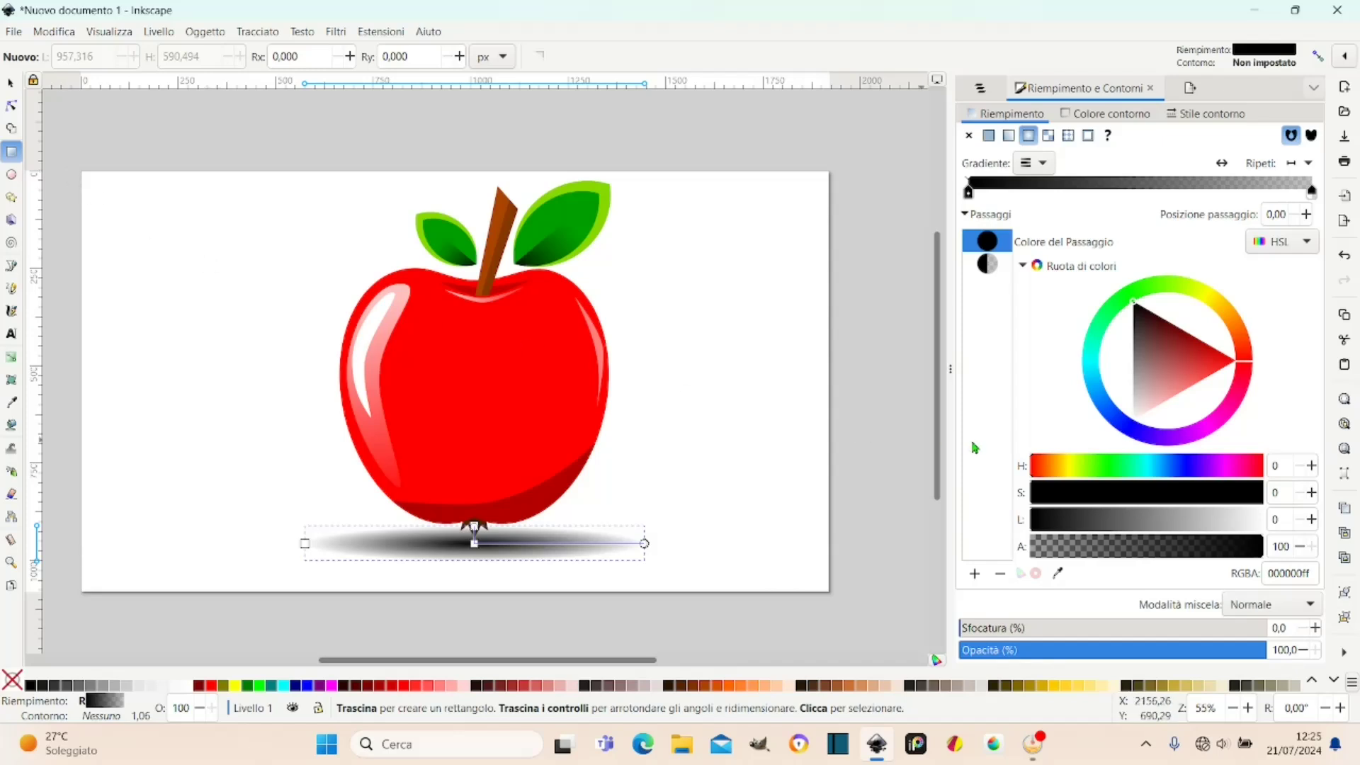
{"action": "left_click", "coordinate": [11, 83]}
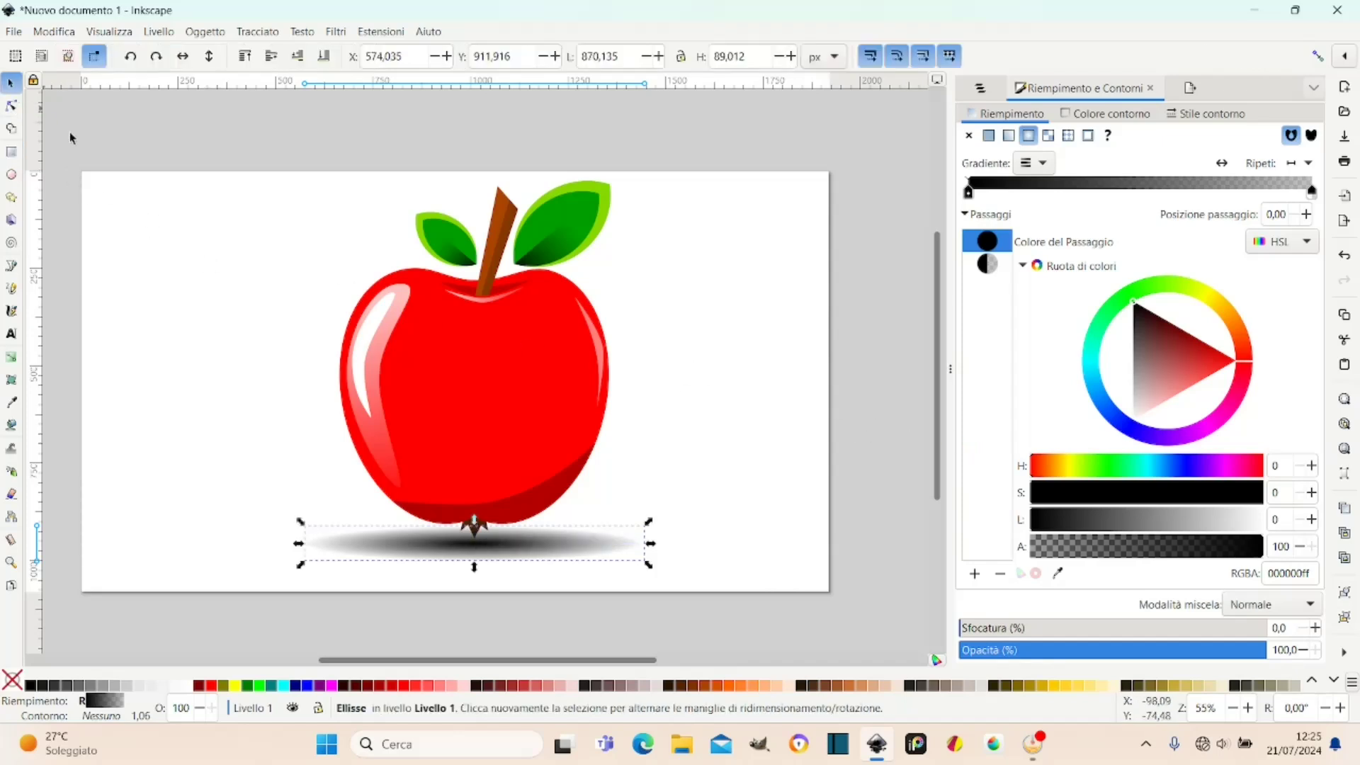
{"action": "left_click", "coordinate": [12, 155]}
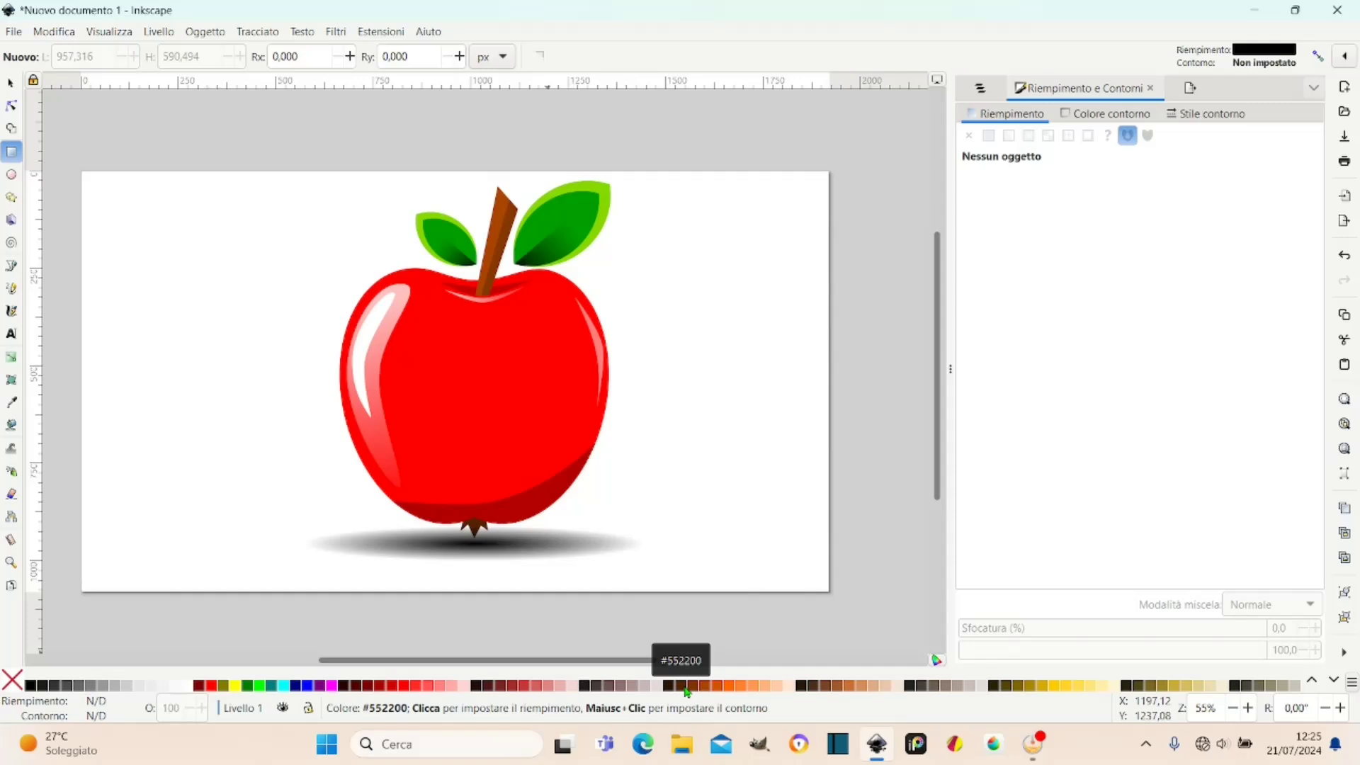
{"action": "left_click", "coordinate": [686, 692]}
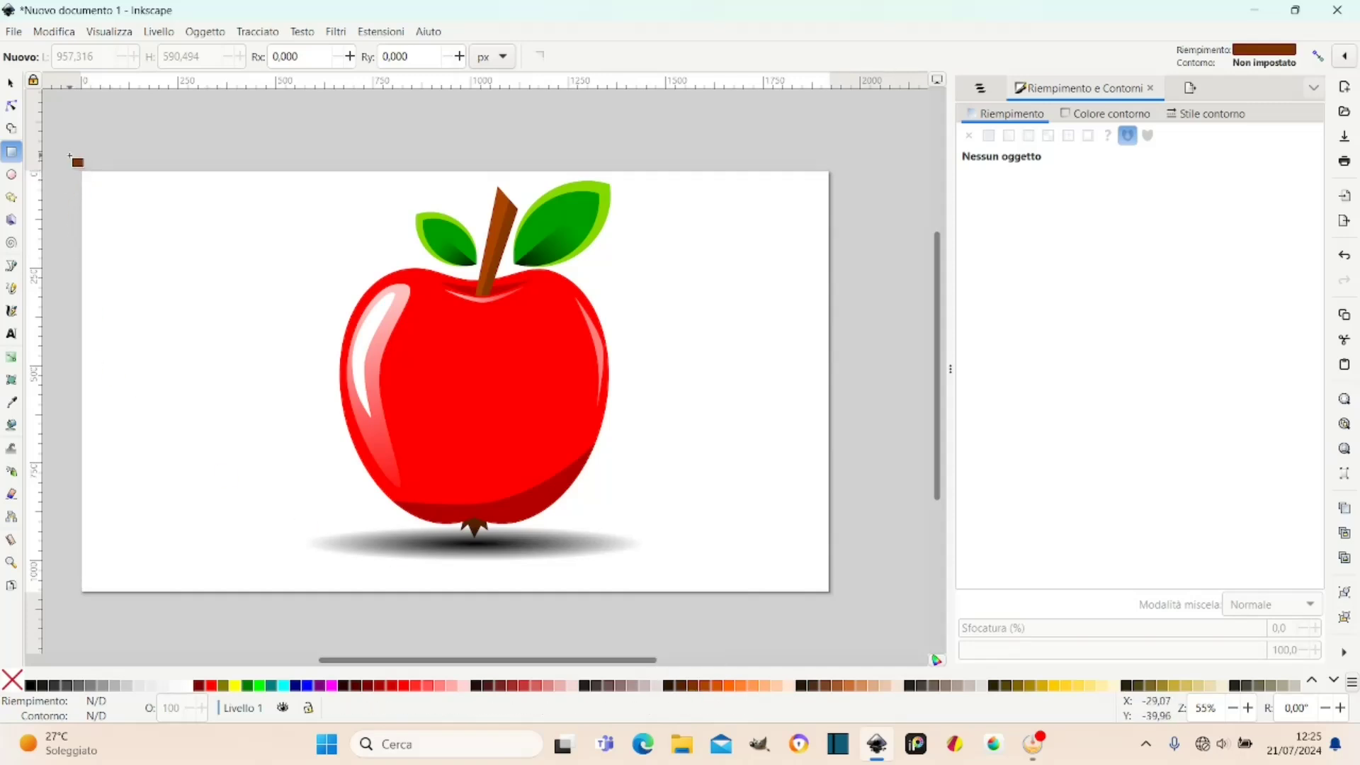
{"action": "left_click_drag", "start_coordinate": [63, 151], "coordinate": [187, 514]}
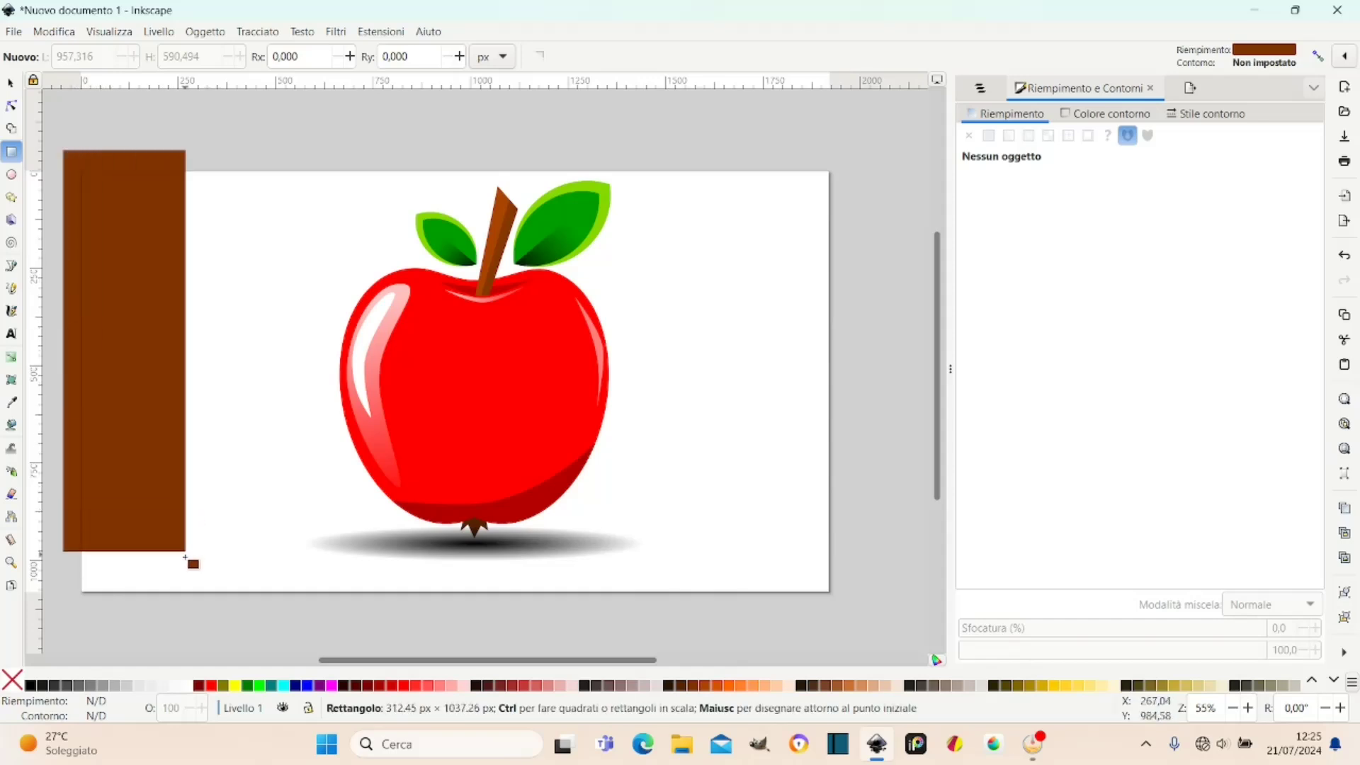
{"action": "mouse_move", "coordinate": [188, 514]}
{"action": "left_mouse_down"}
{"action": "mouse_move", "coordinate": [228, 619]}
{"action": "mouse_move", "coordinate": [836, 604]}
{"action": "mouse_move", "coordinate": [861, 618]}
{"action": "left_mouse_up"}
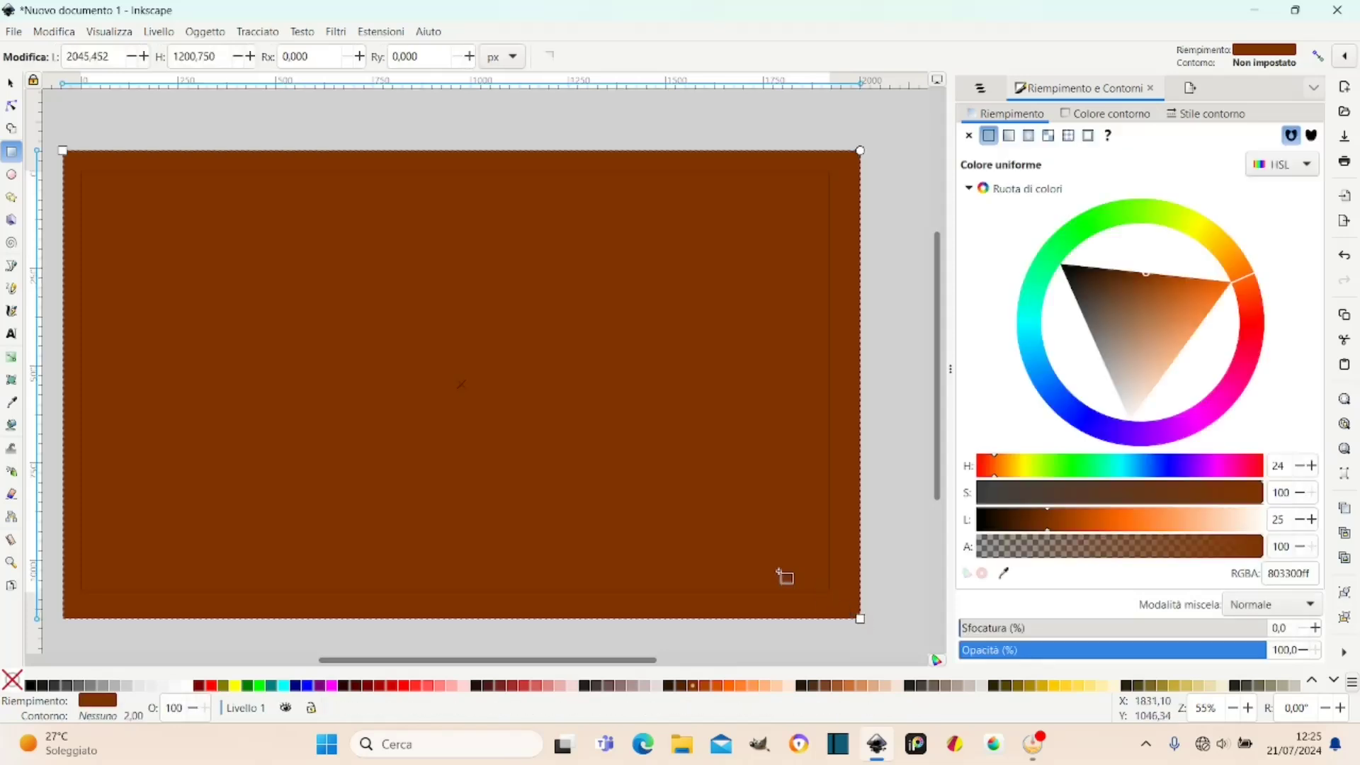
Lower the brown rectangle step by step, then send it to the very back.
{"action": "left_click", "coordinate": [10, 84]}
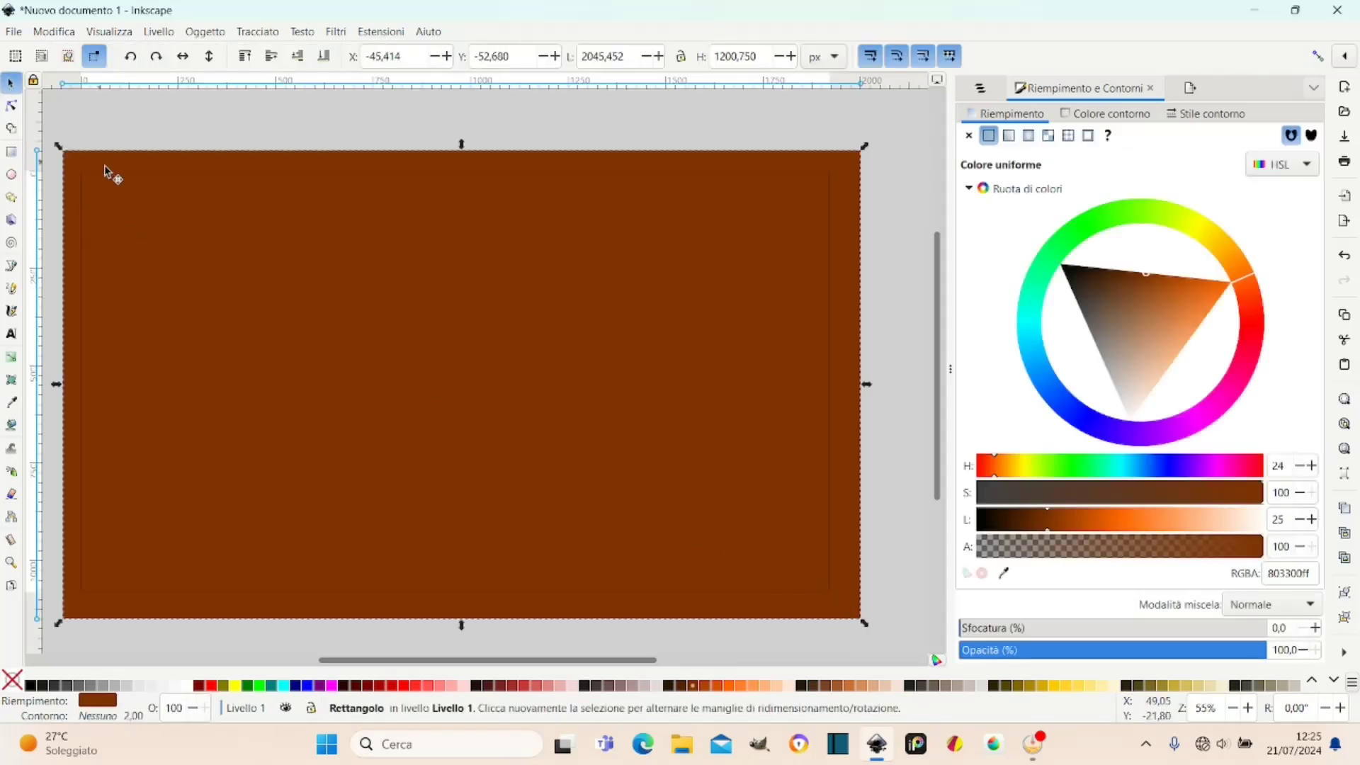
{"action": "left_click", "coordinate": [219, 205]}
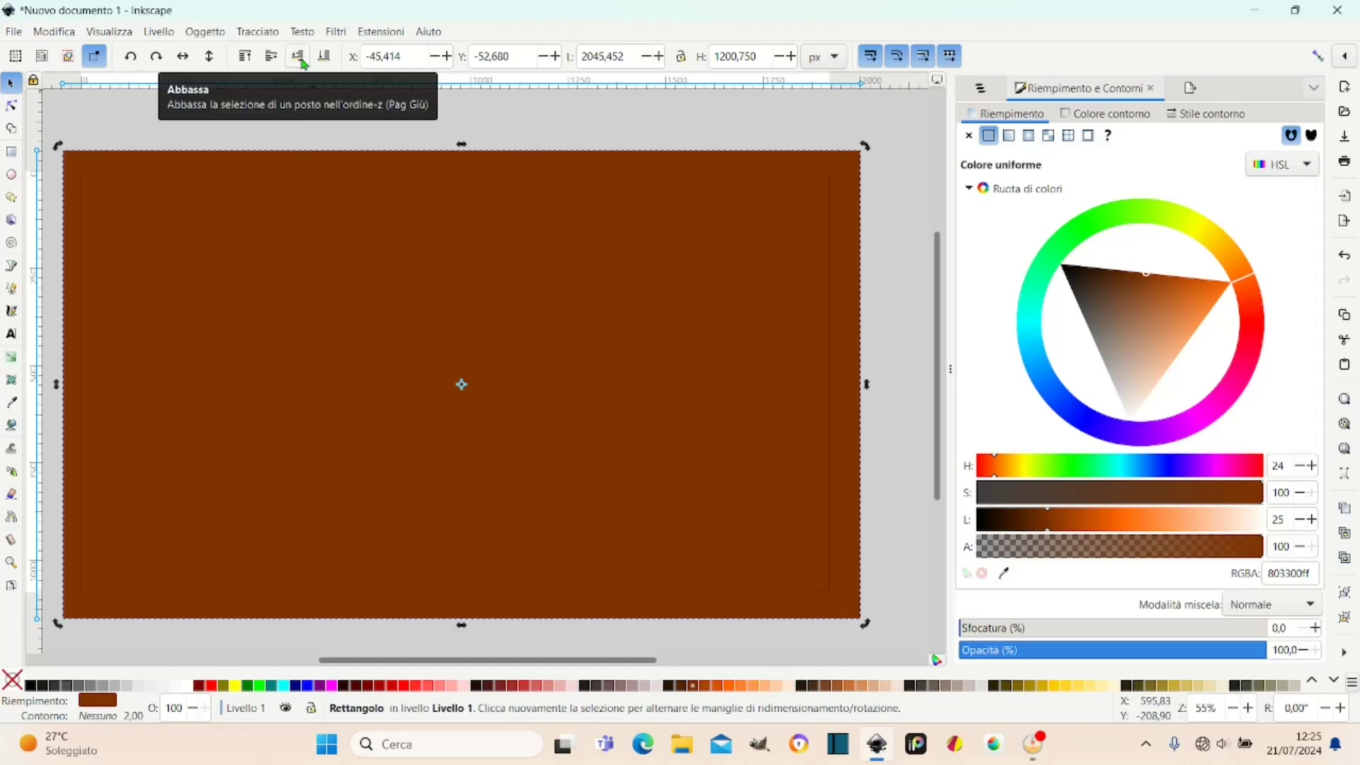
{"action": "left_click", "coordinate": [303, 63]}
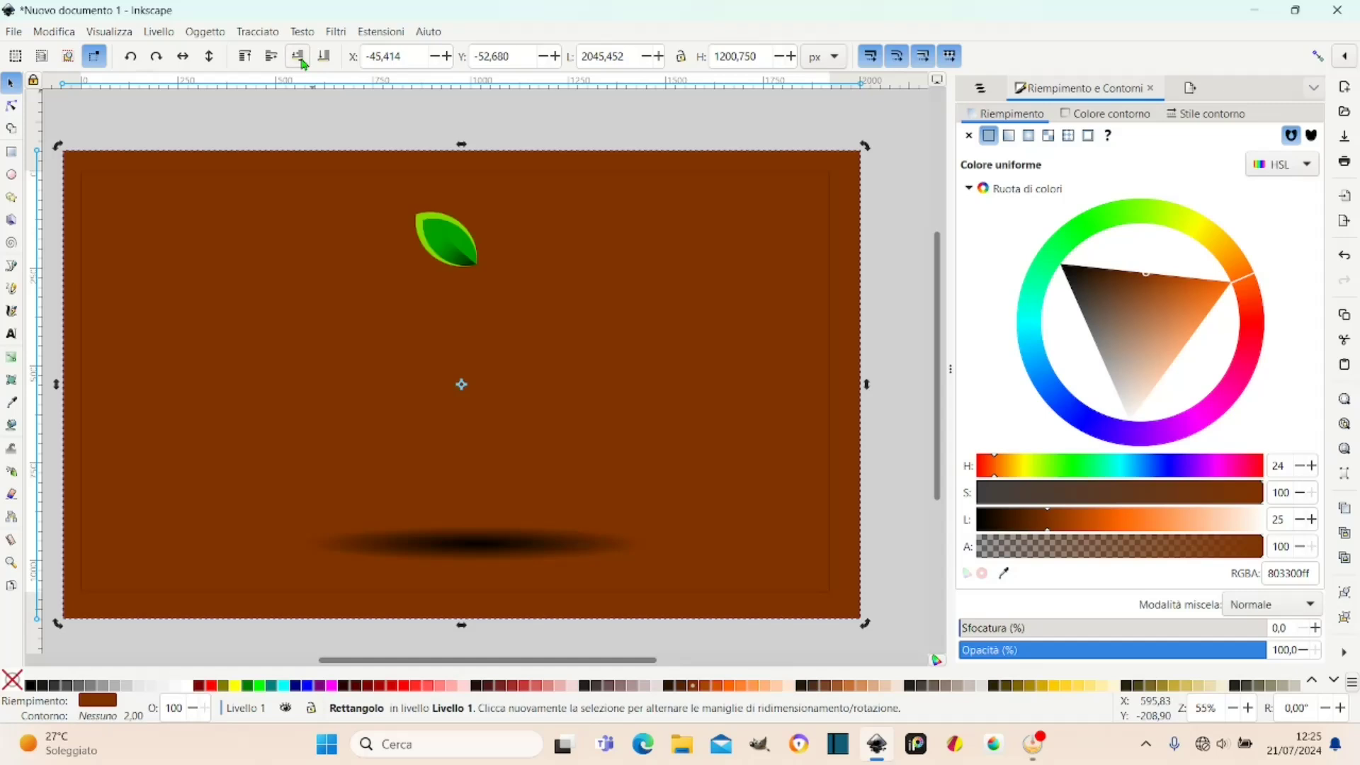
{"action": "left_click", "coordinate": [303, 63]}
{"action": "left_click", "coordinate": [303, 63]}
{"action": "left_click", "coordinate": [303, 63]}
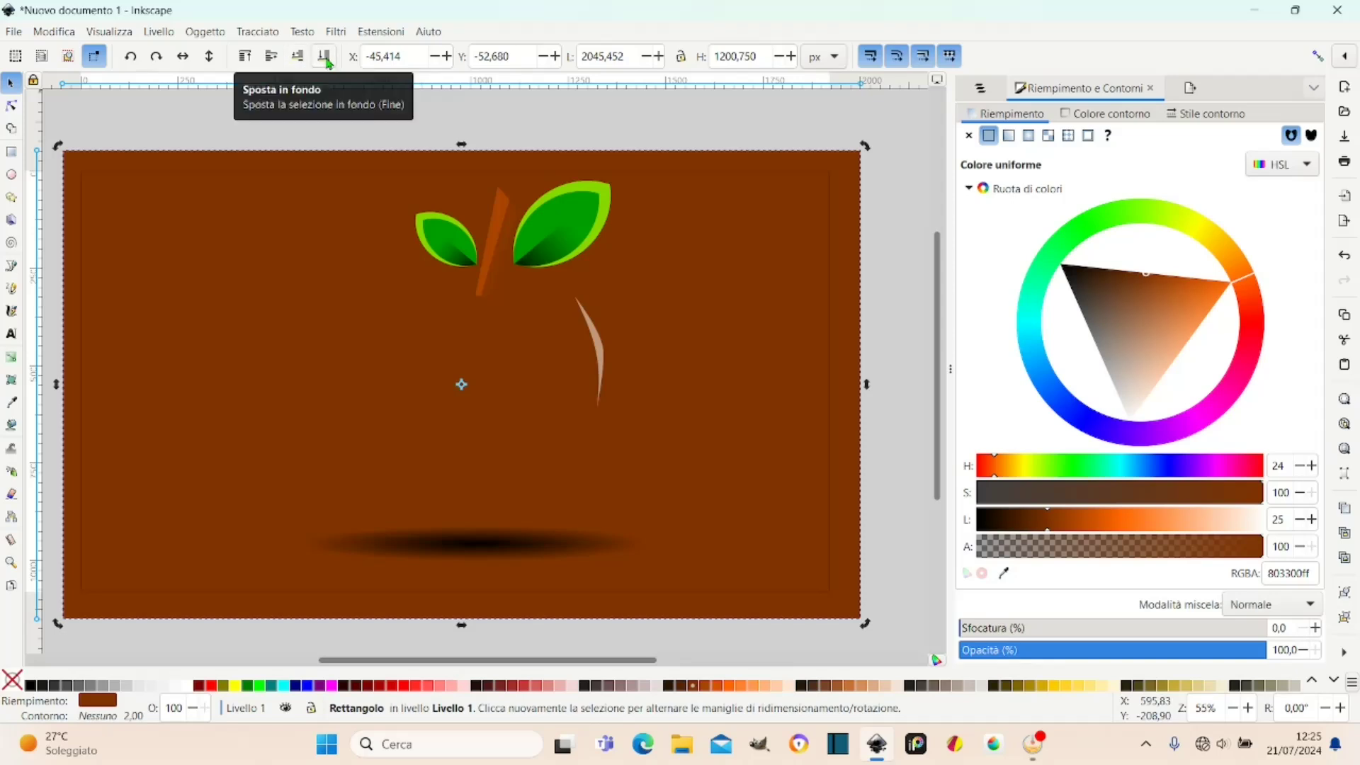
{"action": "left_click", "coordinate": [328, 63]}
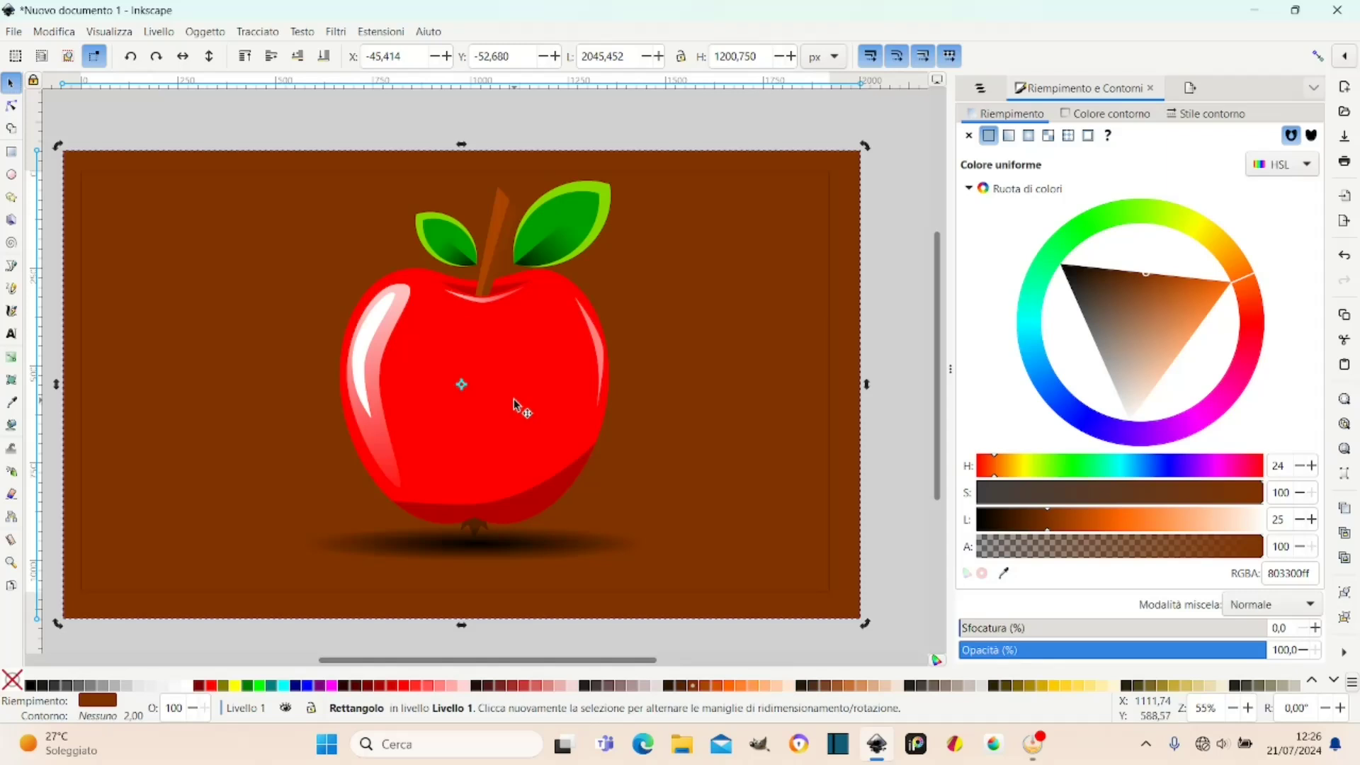
Give the red apple body a flat white outline.
{"action": "scroll", "coordinate": [517, 400], "scroll_direction": "left", "scroll_amount": 2}
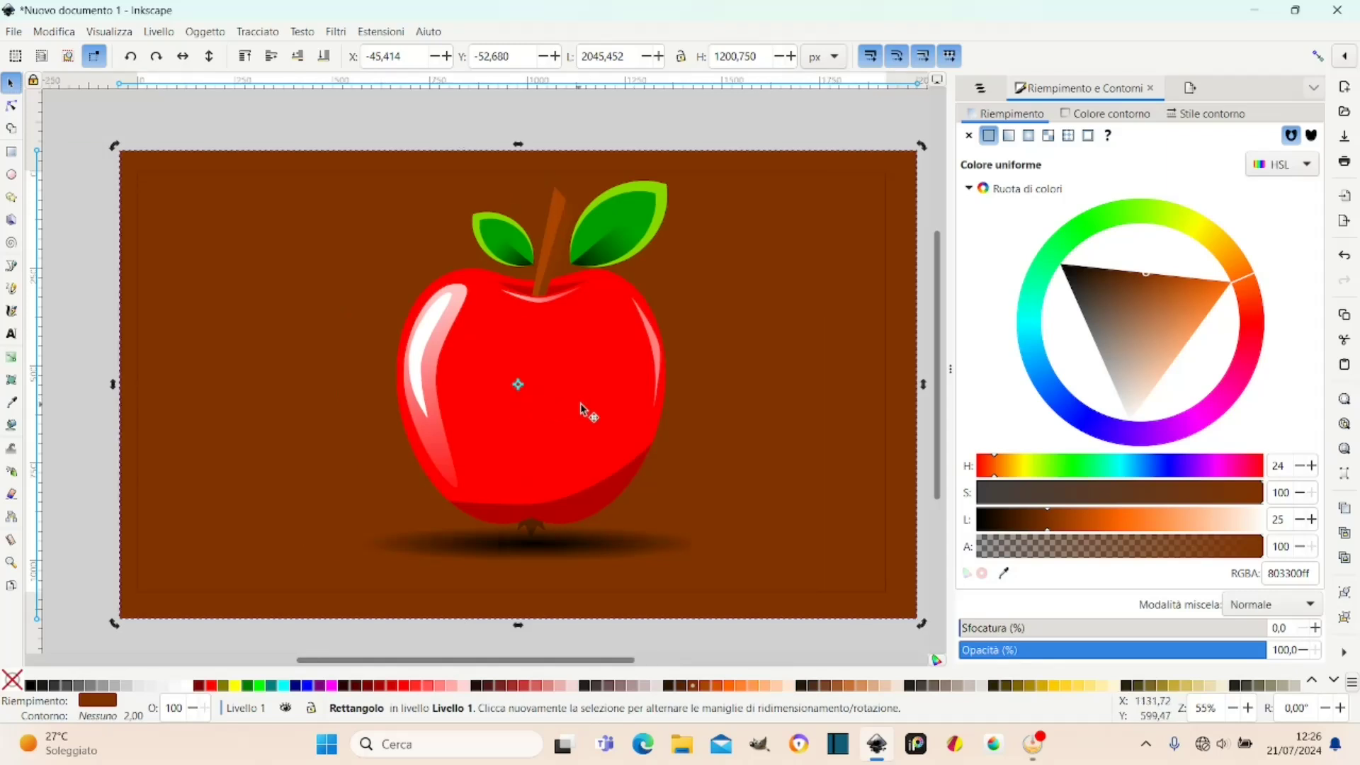
{"action": "scroll", "coordinate": [598, 414], "scroll_direction": "up", "scroll_amount": 1}
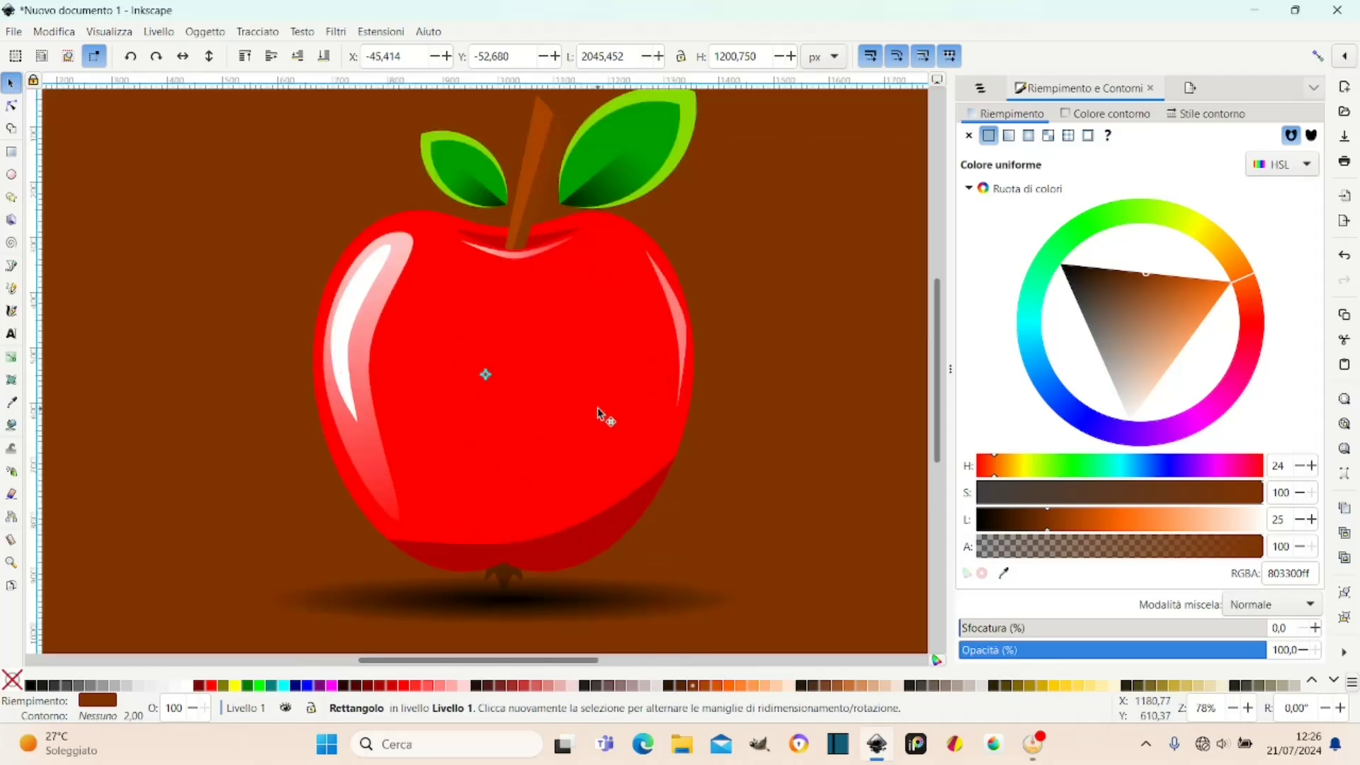
{"action": "left_click", "coordinate": [554, 332]}
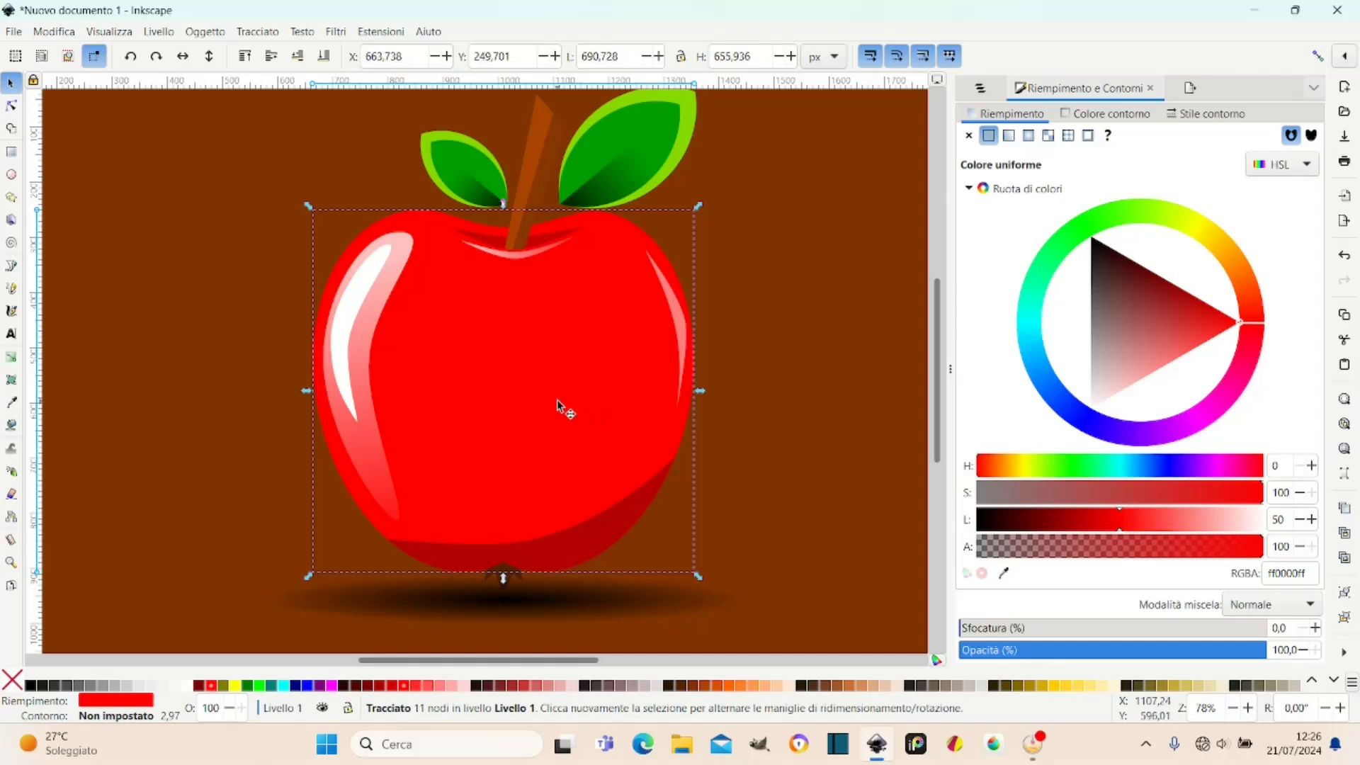
{"action": "left_click", "coordinate": [1086, 115]}
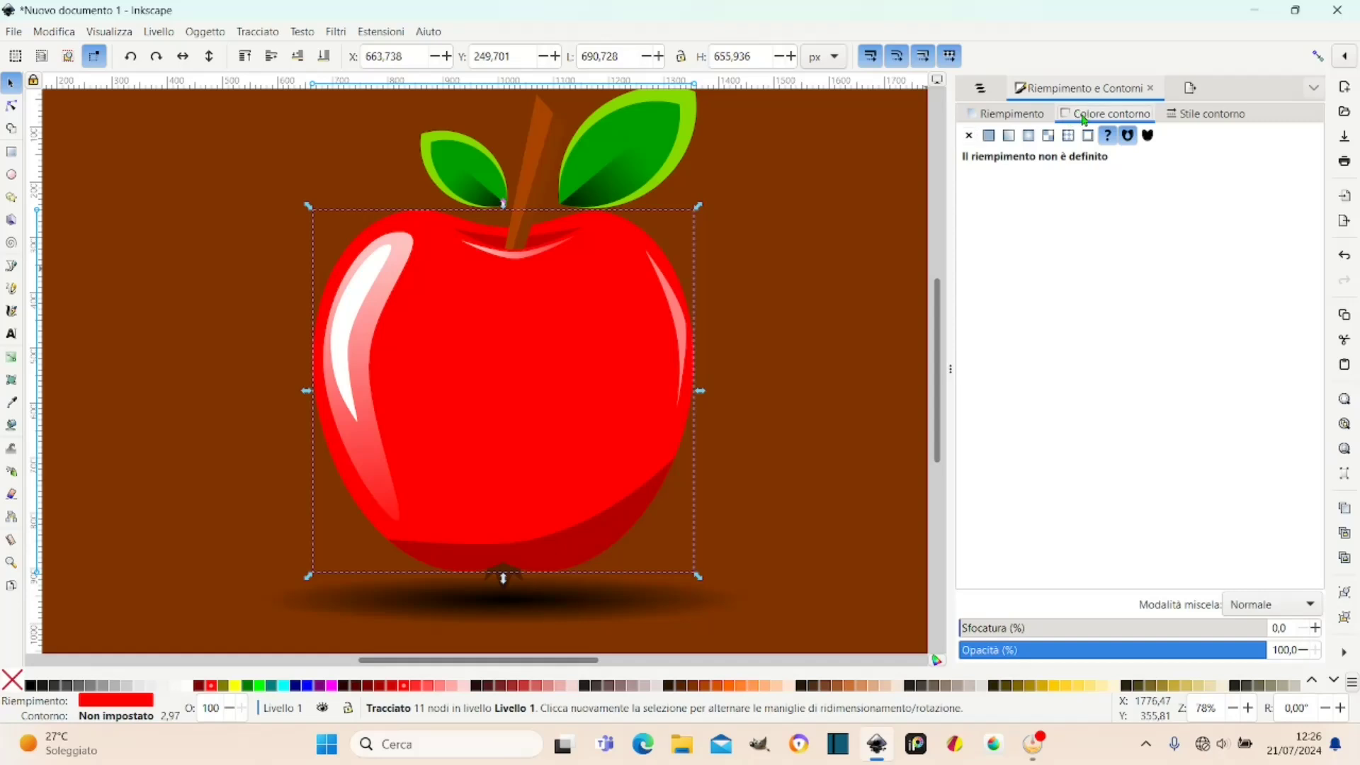
{"action": "left_click", "coordinate": [989, 137]}
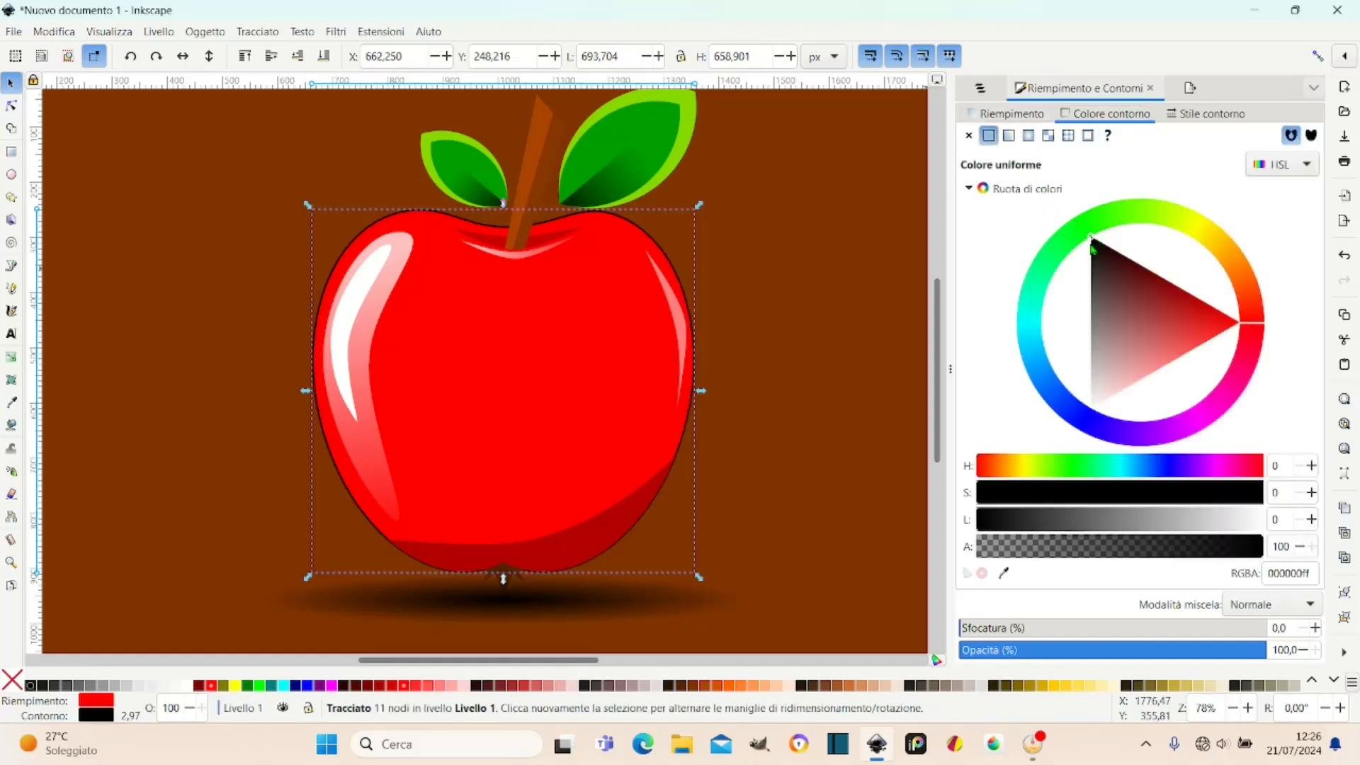
{"action": "mouse_move", "coordinate": [1103, 322]}
{"action": "left_mouse_down"}
{"action": "mouse_move", "coordinate": [1082, 340]}
{"action": "mouse_move", "coordinate": [1068, 422]}
{"action": "left_mouse_up"}
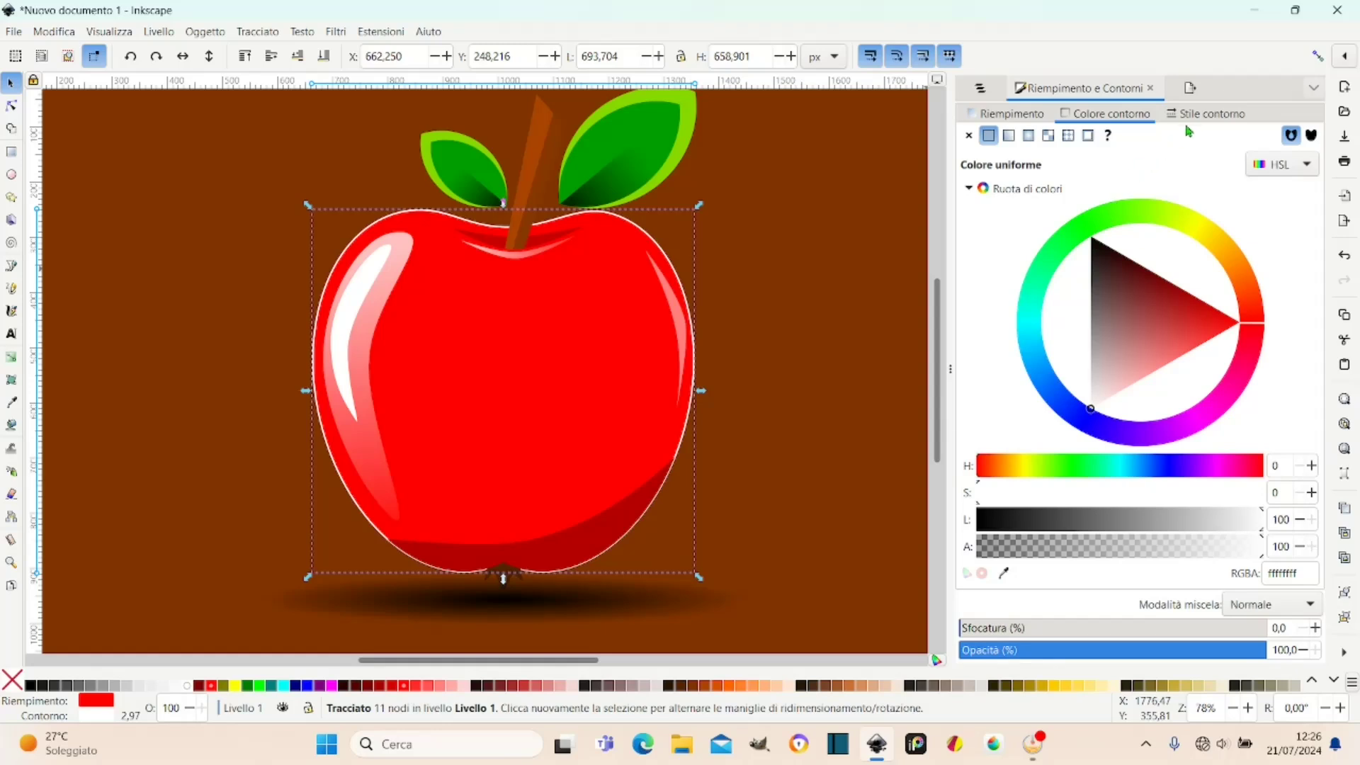
Set the apple's outline width to 10 px, briefly trying 5 px.
{"action": "left_click", "coordinate": [1205, 115]}
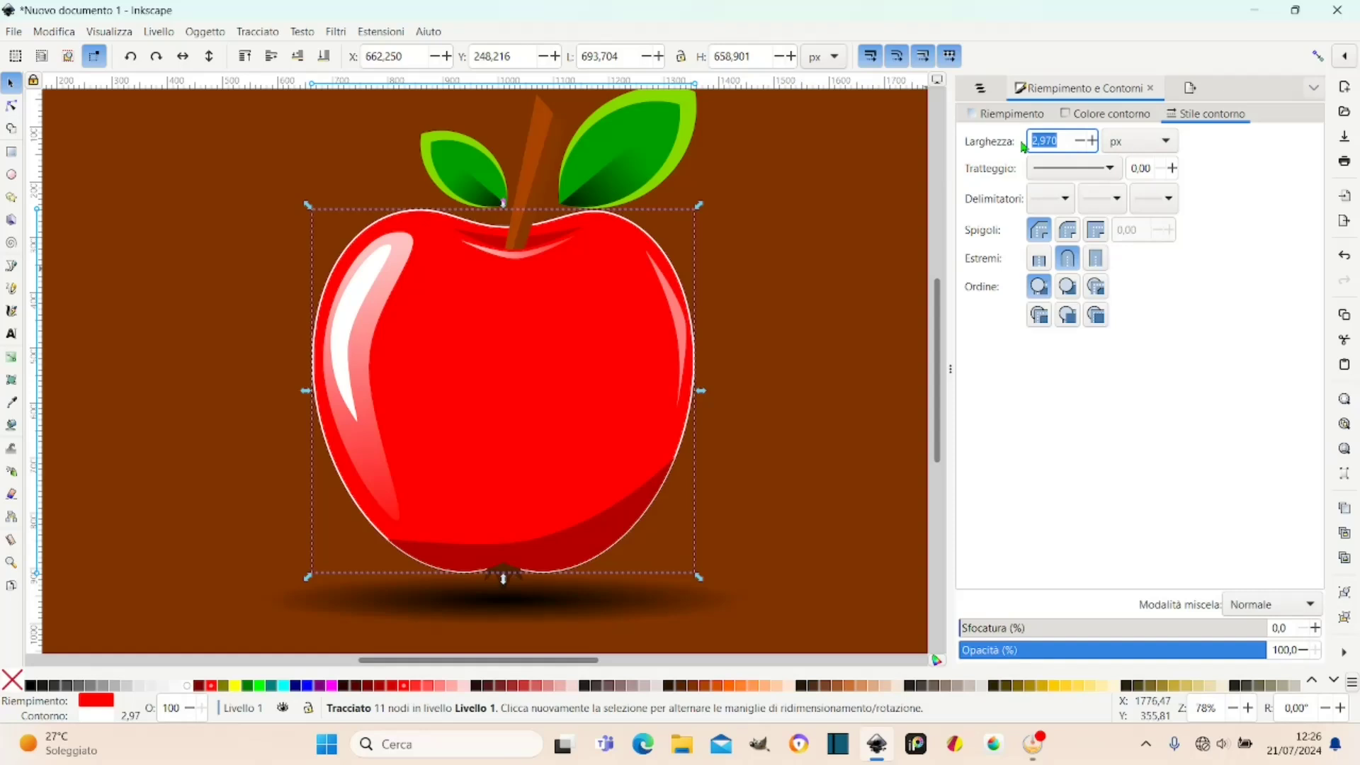
{"action": "type", "text": "10"}
{"action": "key", "text": "Return"}
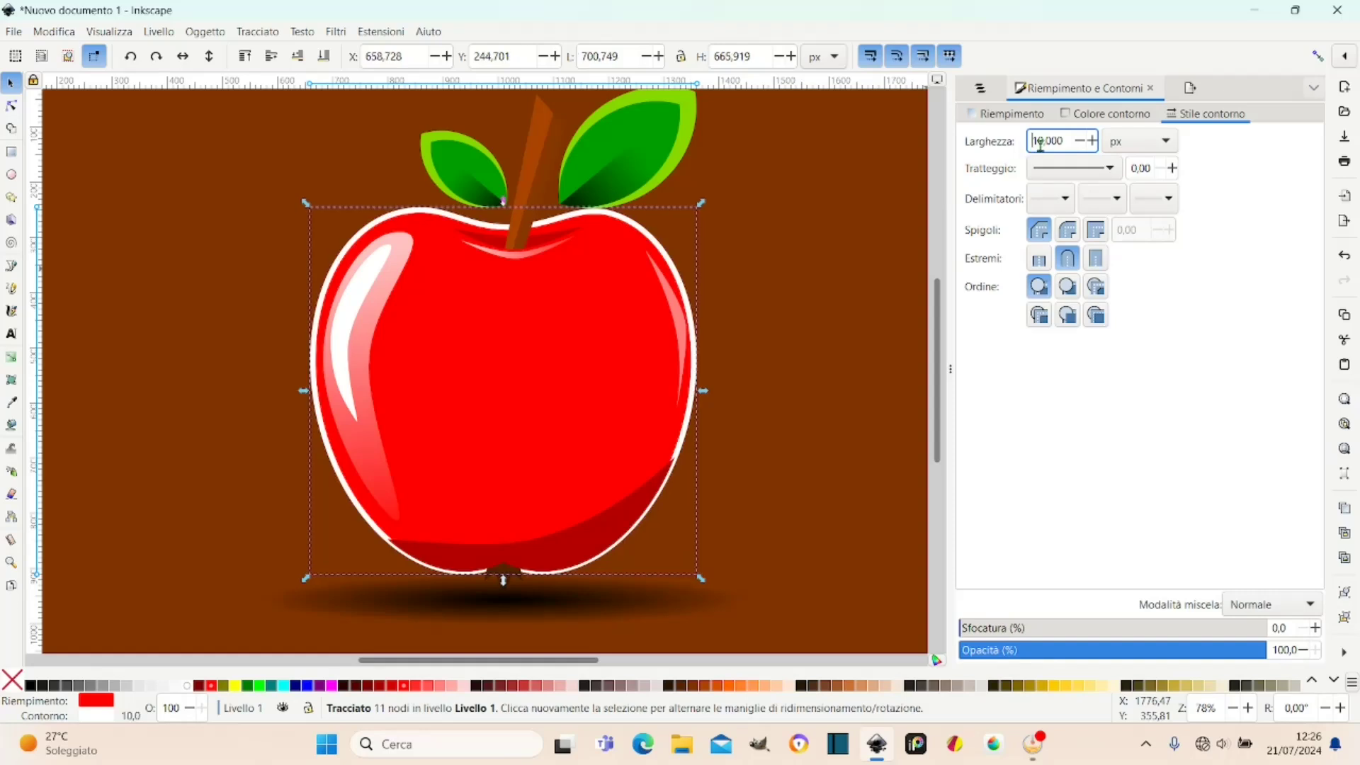
{"action": "left_click_drag", "start_coordinate": [1060, 144], "coordinate": [1015, 143]}
{"action": "type", "text": "5"}
{"action": "key", "text": "Return"}
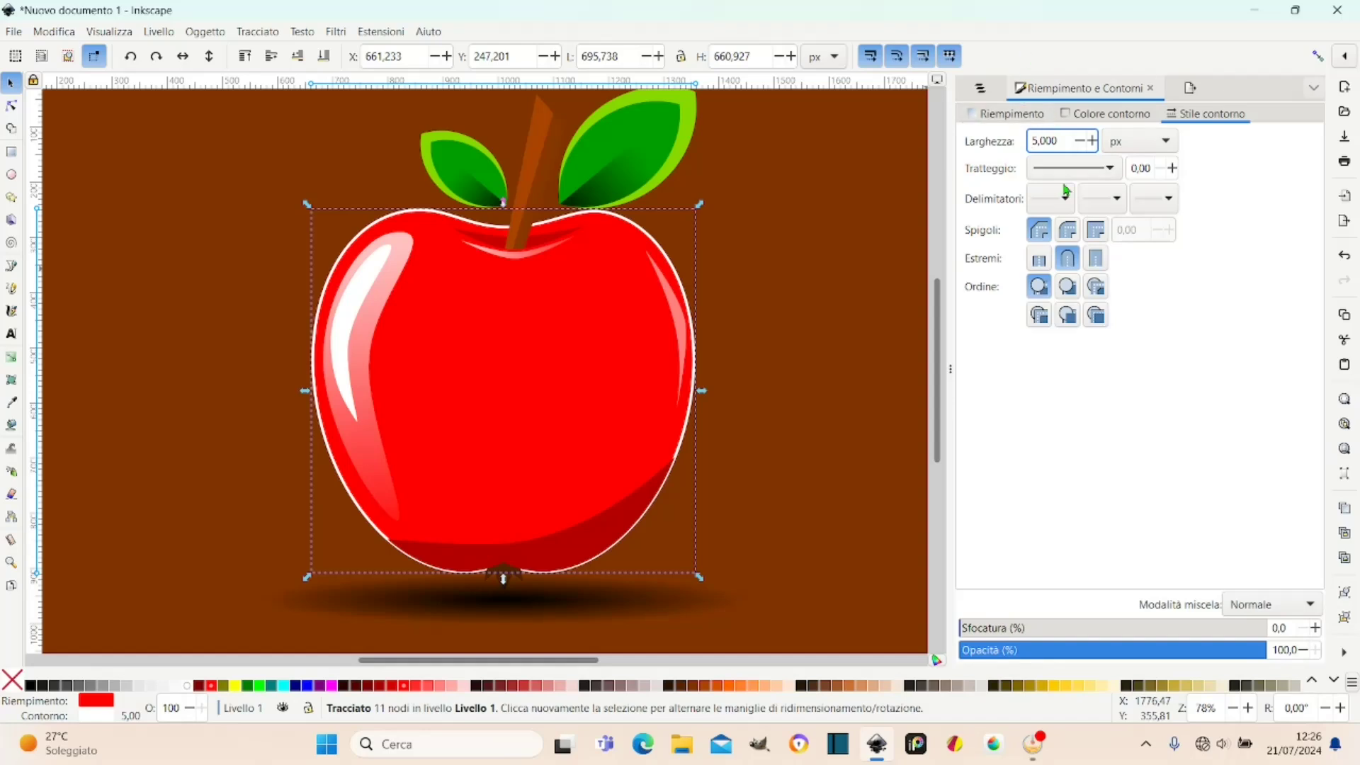
{"action": "left_click_drag", "start_coordinate": [1060, 135], "coordinate": [1030, 139]}
{"action": "type", "text": "10"}
{"action": "key", "text": "Return"}
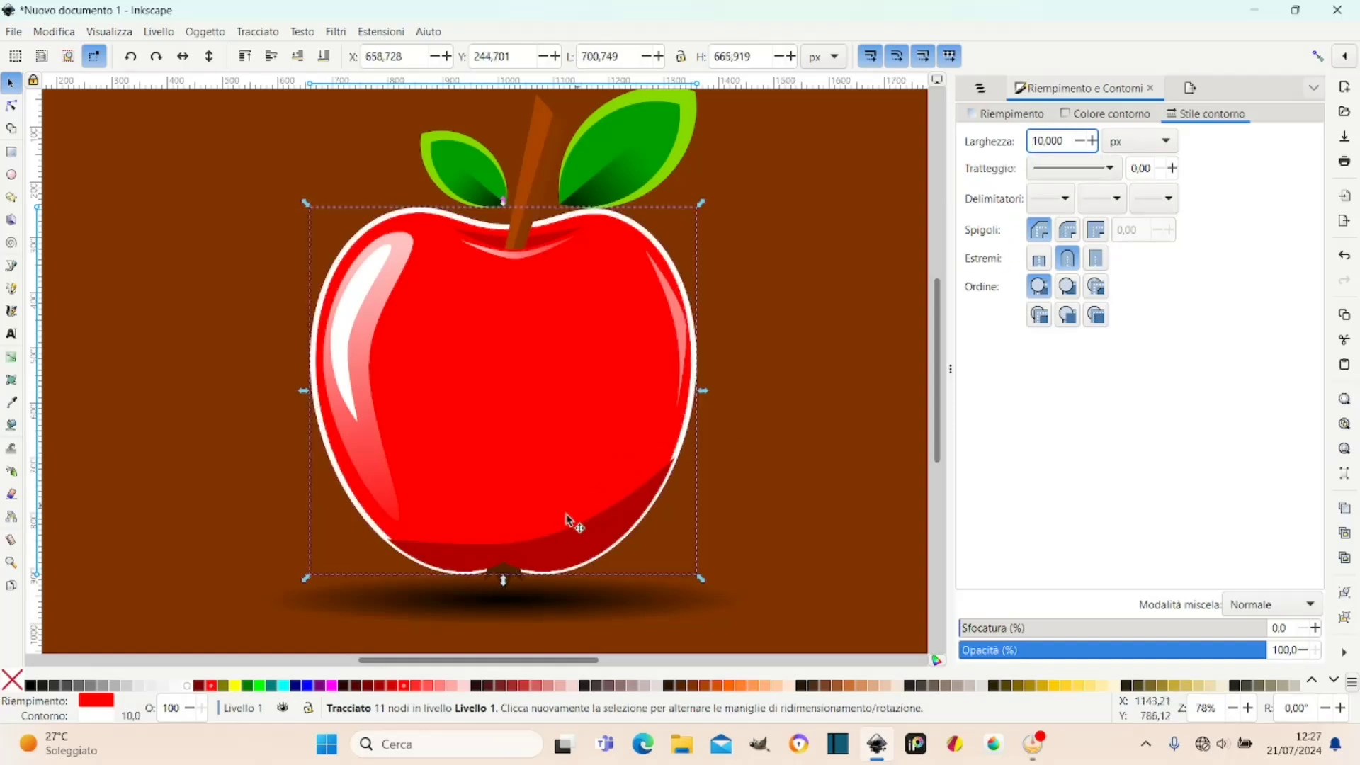
Select the brown notch at the apple's base and lower it one step in stacking order.
{"action": "left_click", "coordinate": [507, 575]}
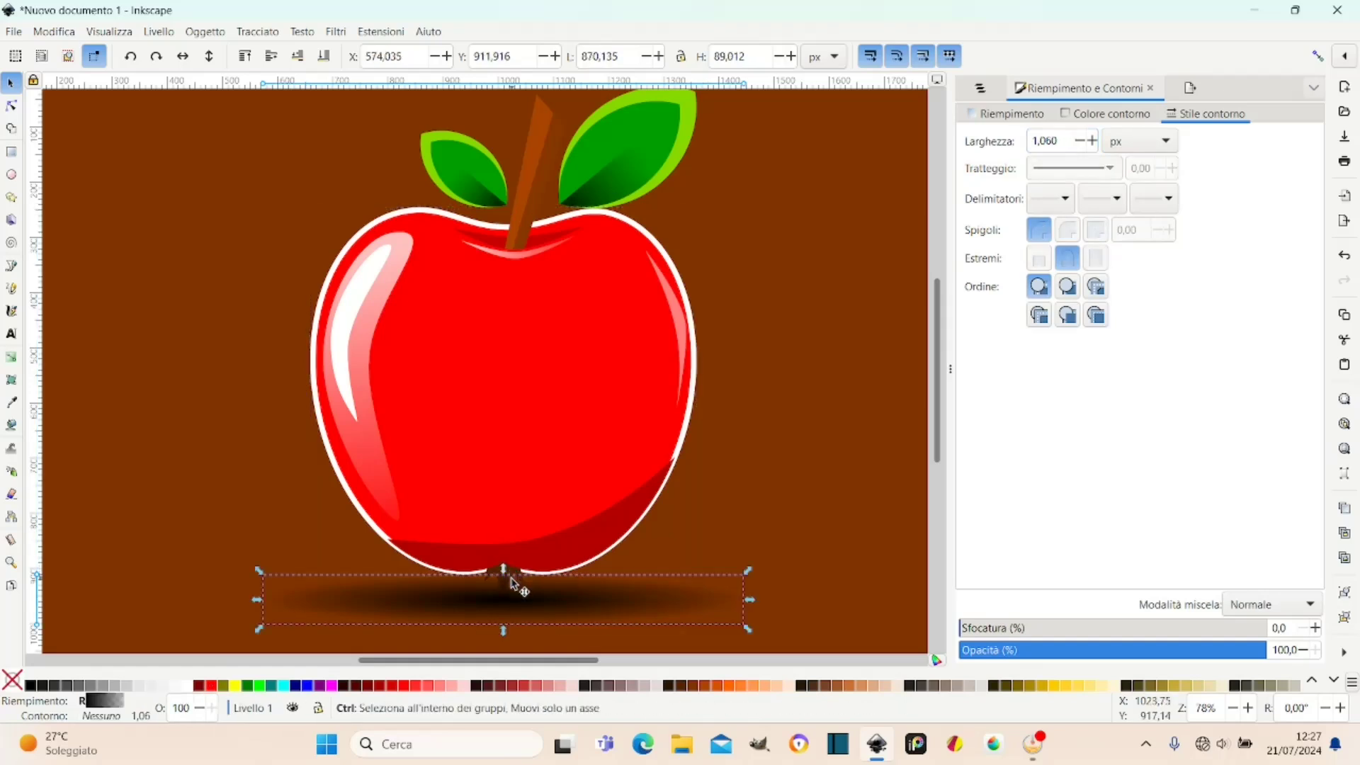
{"action": "scroll", "coordinate": [509, 575], "scroll_direction": "up", "scroll_amount": 2}
{"action": "scroll", "coordinate": [511, 581], "scroll_direction": "up", "scroll_amount": 3}
{"action": "left_click", "coordinate": [474, 506]}
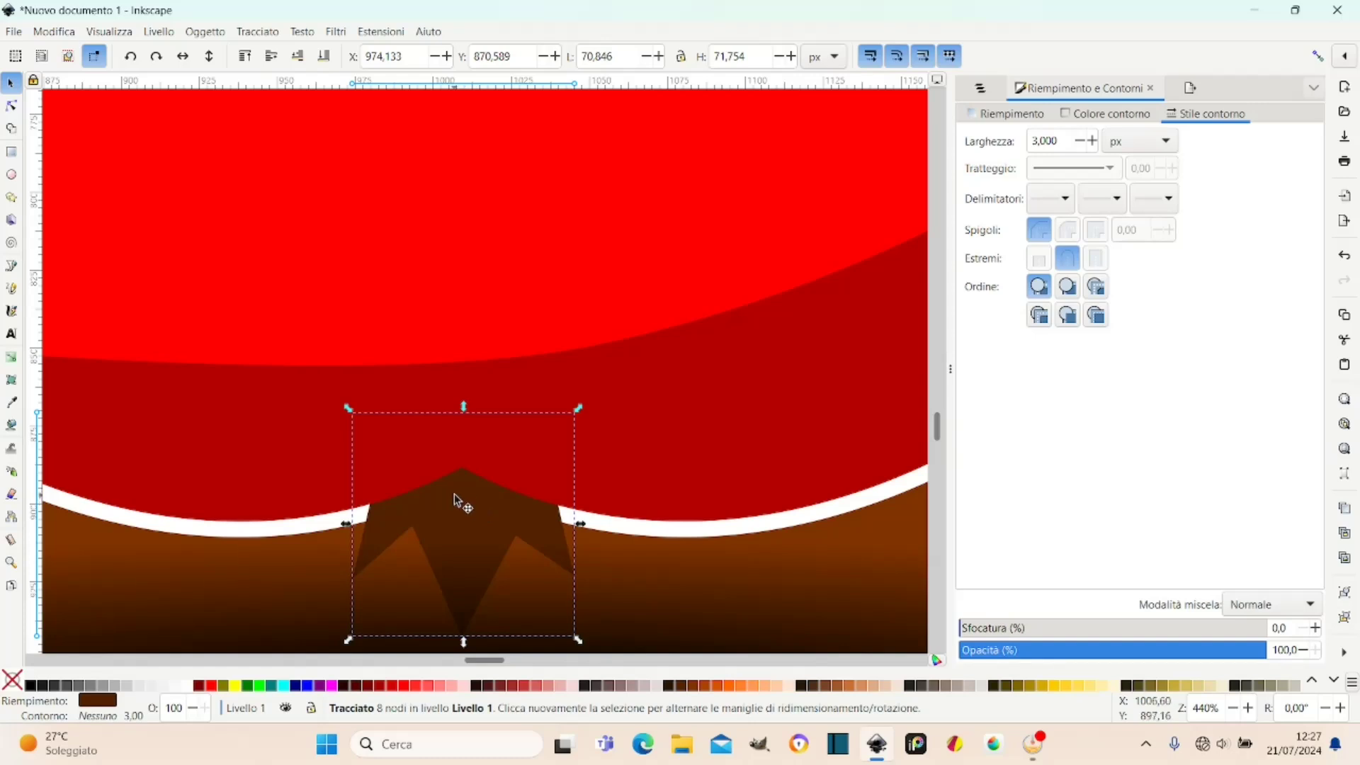
{"action": "left_click", "coordinate": [298, 59]}
{"action": "left_click", "coordinate": [468, 555]}
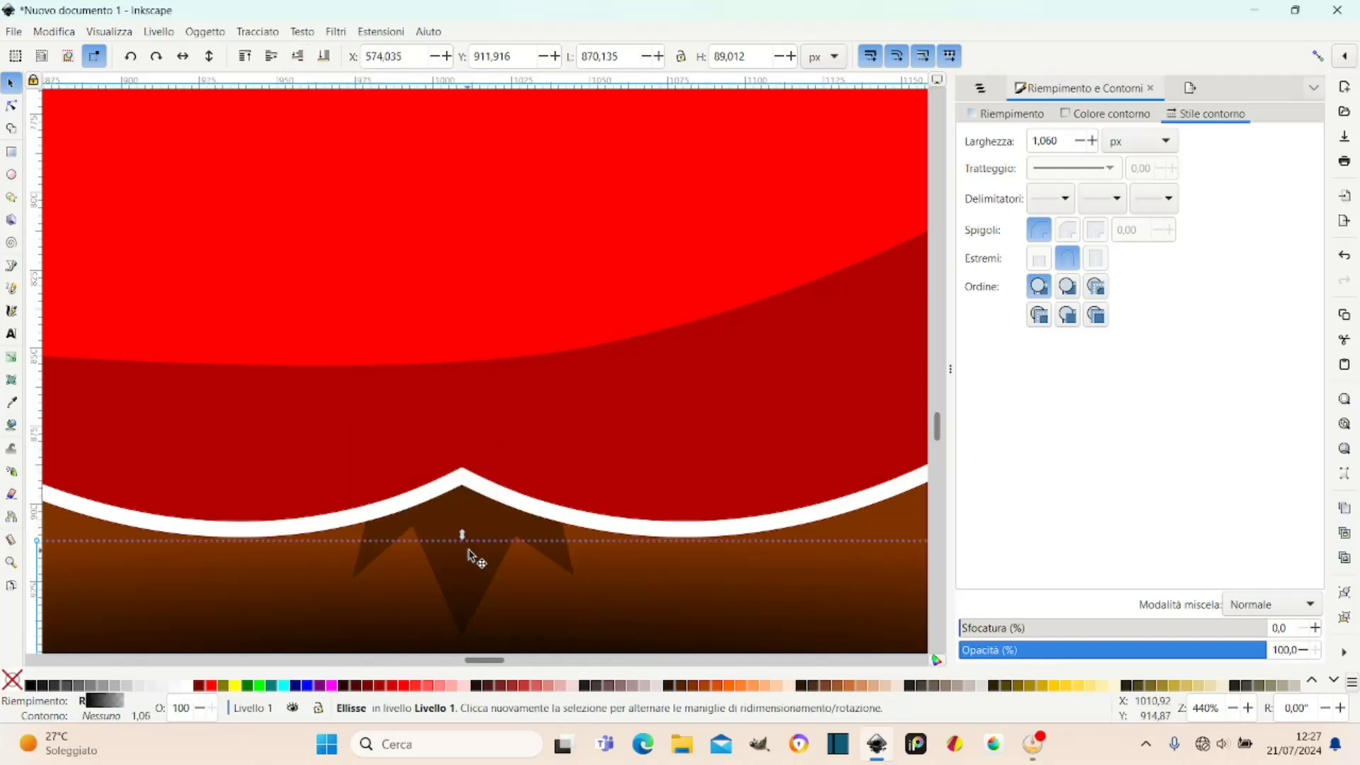
{"action": "left_click", "coordinate": [476, 525]}
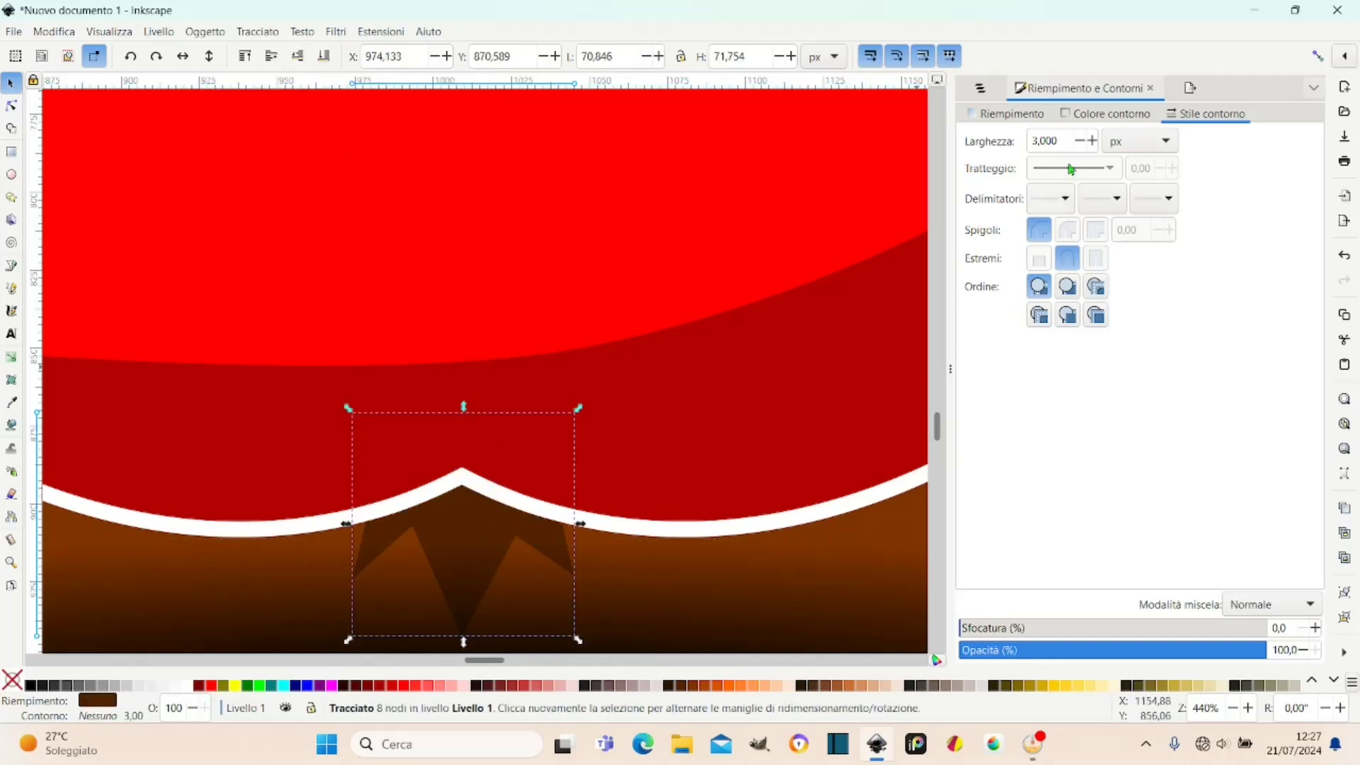
Give the notch a solid white outline, trying a 10 px width and undoing it.
{"action": "left_click", "coordinate": [1111, 116]}
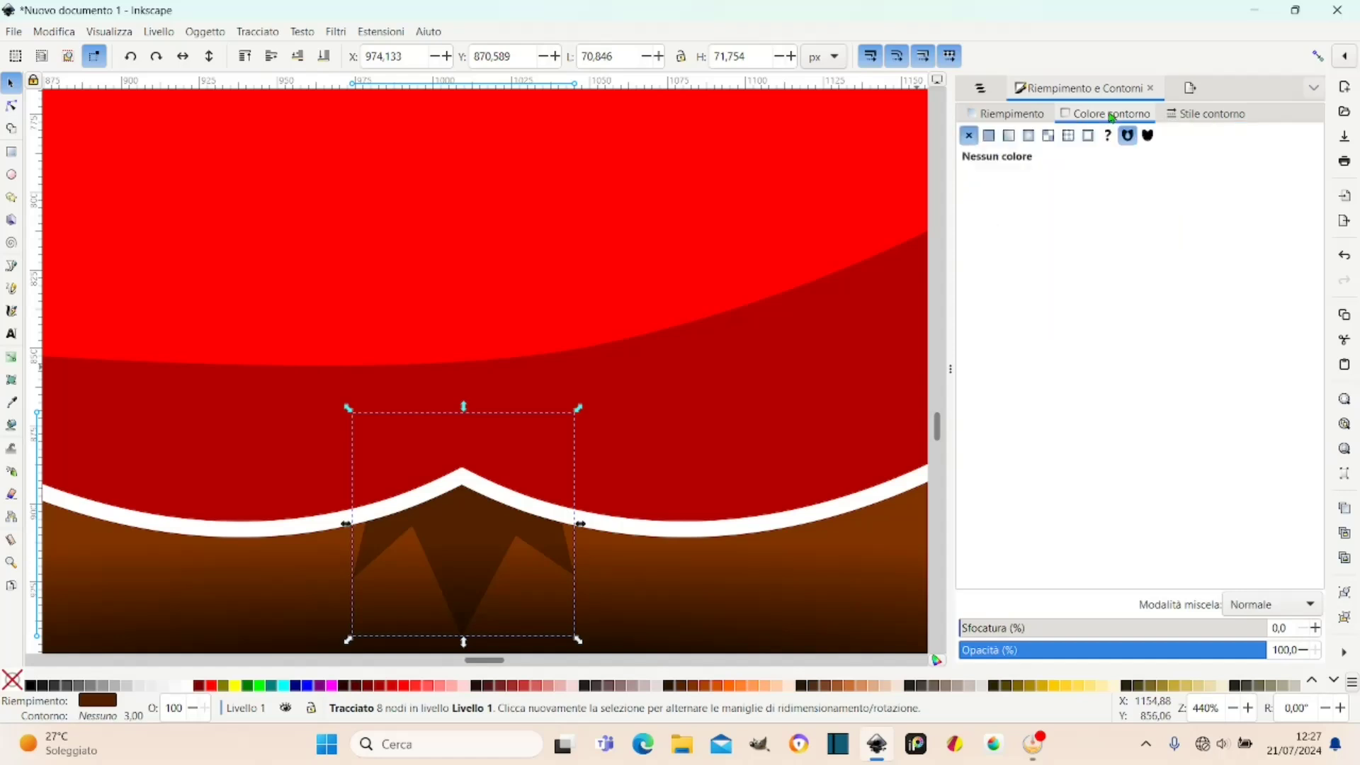
{"action": "left_click", "coordinate": [988, 136]}
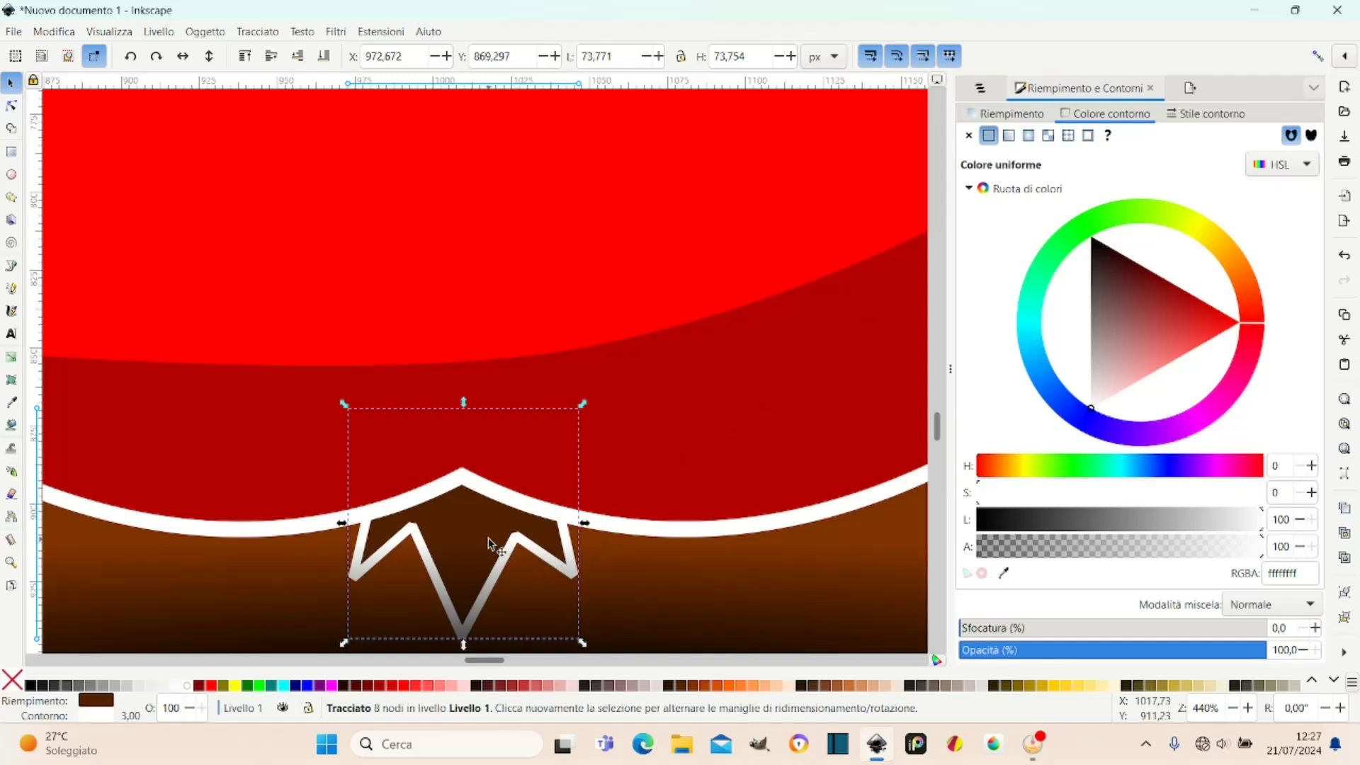
{"action": "scroll", "coordinate": [487, 538], "scroll_direction": "down", "scroll_amount": 2}
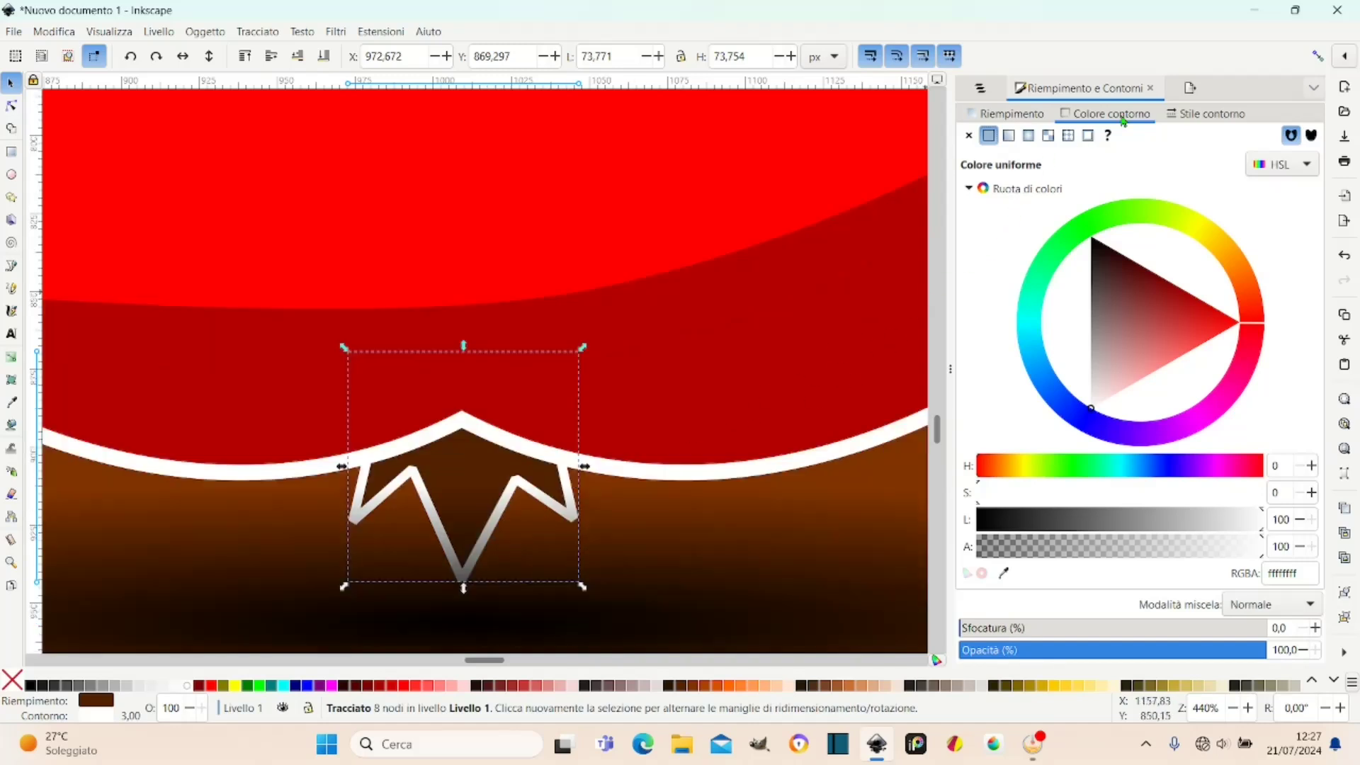
{"action": "left_click", "coordinate": [1207, 114]}
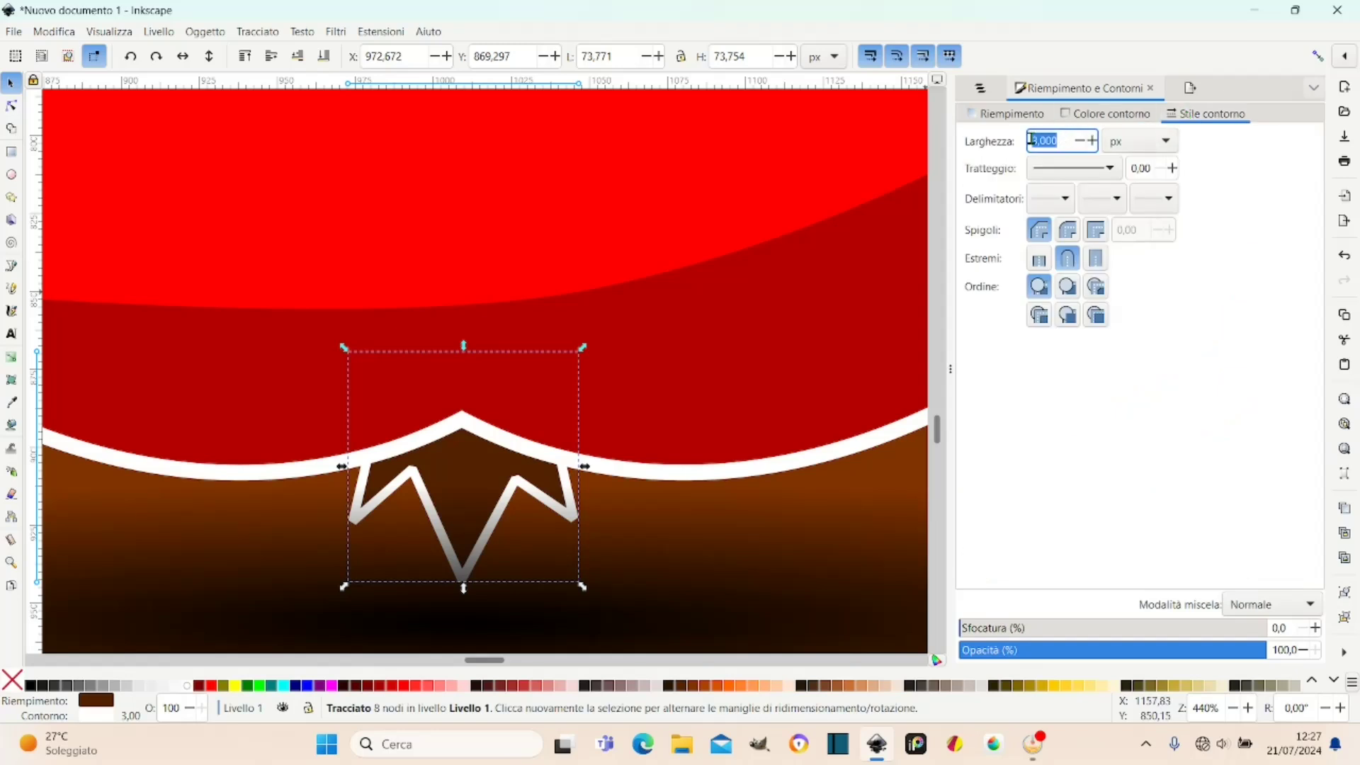
{"action": "type", "text": "10"}
{"action": "key", "text": "Return"}
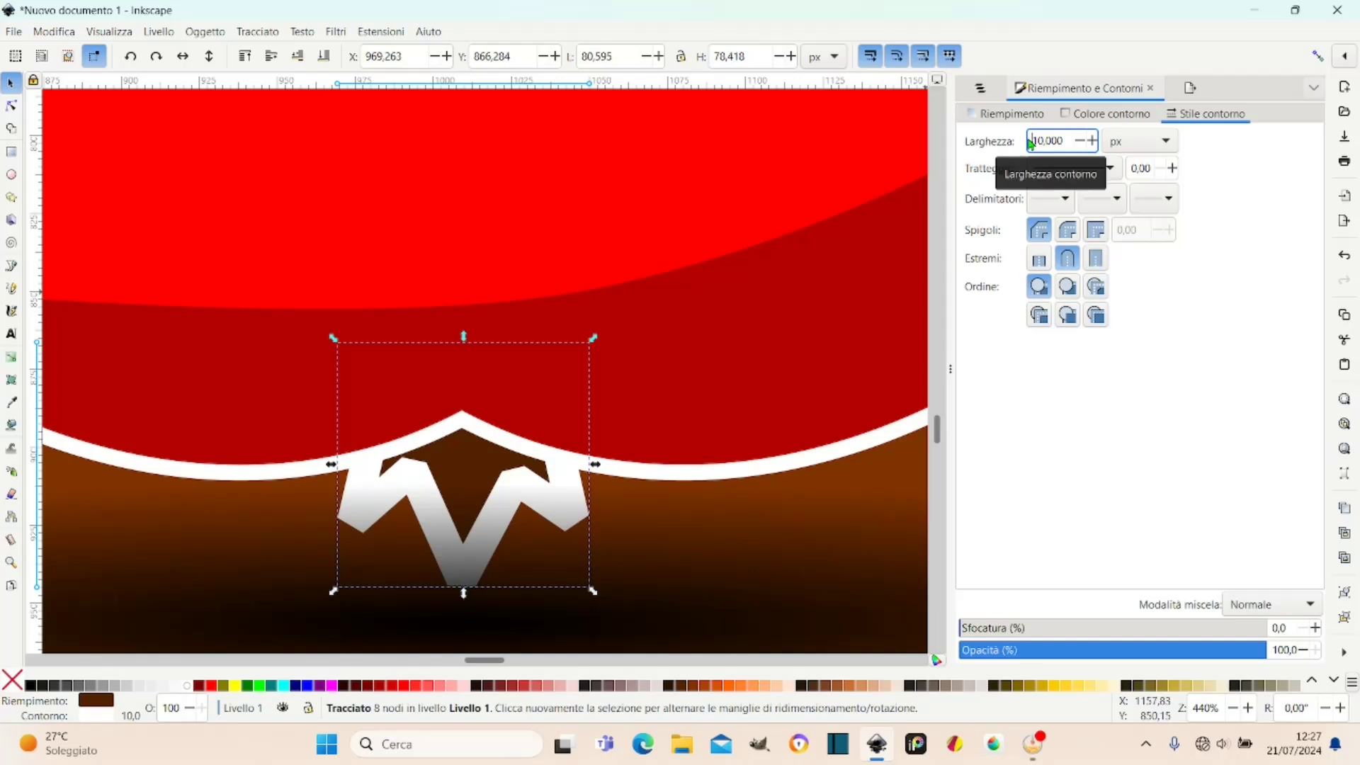
{"action": "key", "text": "ctrl+z"}
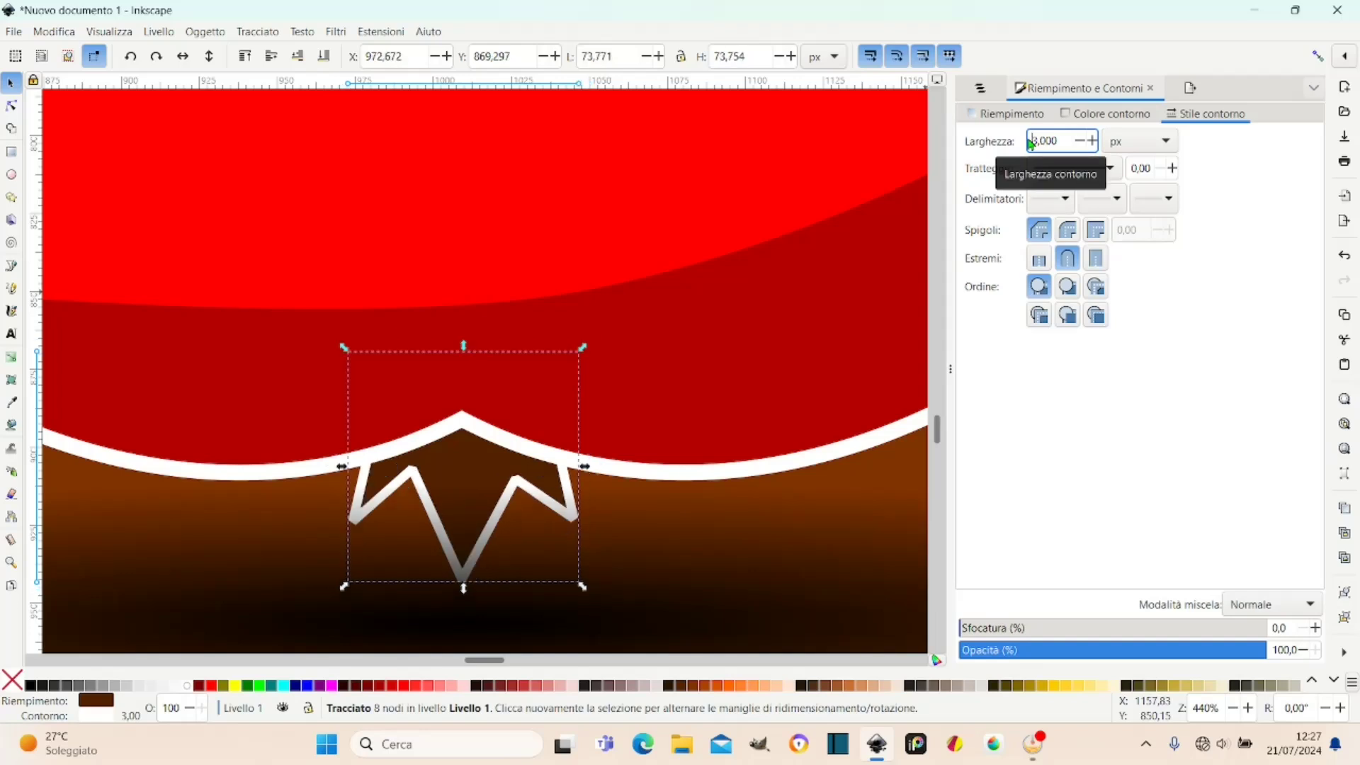
Set the notch outline to 5 px with round joins.
{"action": "double_click", "coordinate": [1030, 142]}
{"action": "type", "text": "5"}
{"action": "key", "text": "Return"}
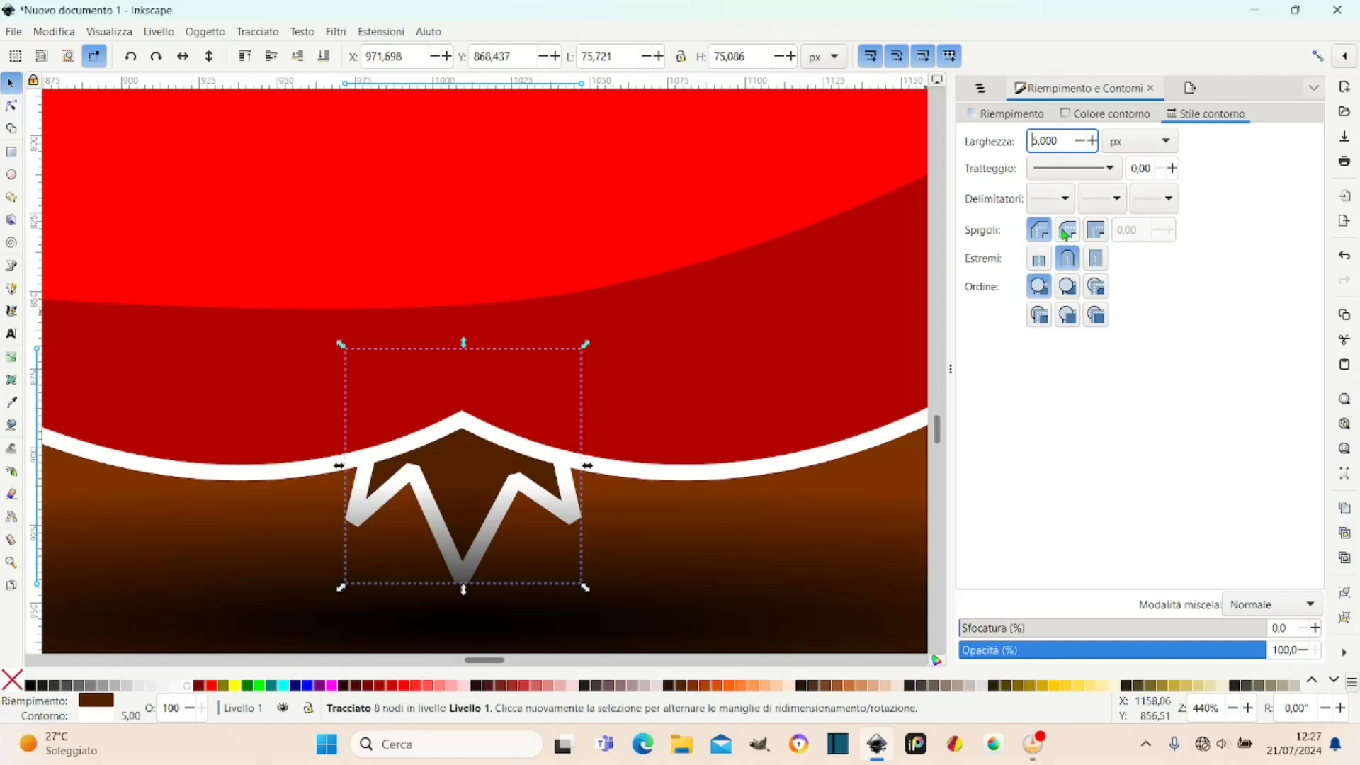
{"action": "left_click", "coordinate": [1068, 231]}
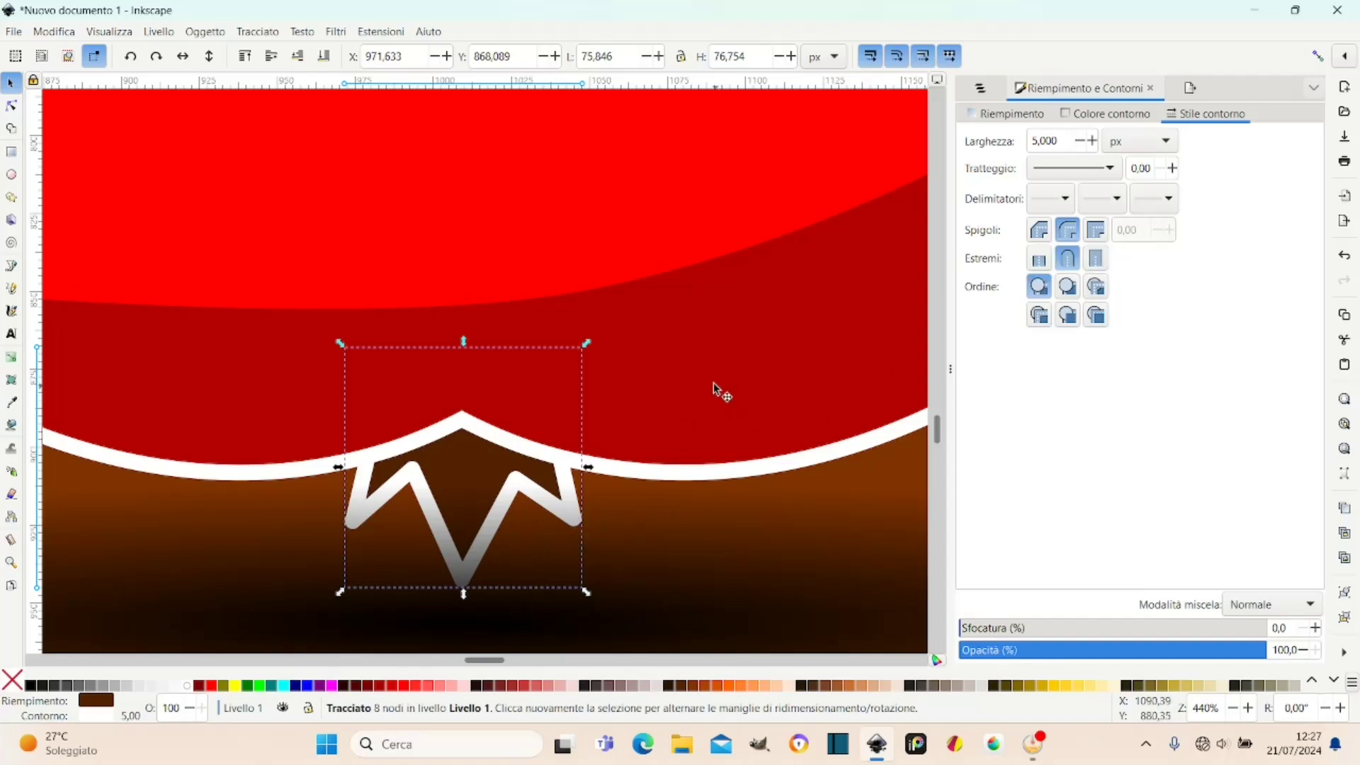
{"action": "scroll", "coordinate": [713, 385], "scroll_direction": "down", "scroll_amount": 1, "text": "ctrl"}
Scroll the view and select the dark shadow ellipse beneath the apple.
{"action": "scroll", "coordinate": [708, 386], "scroll_direction": "down", "scroll_amount": 2, "text": "ctrl"}
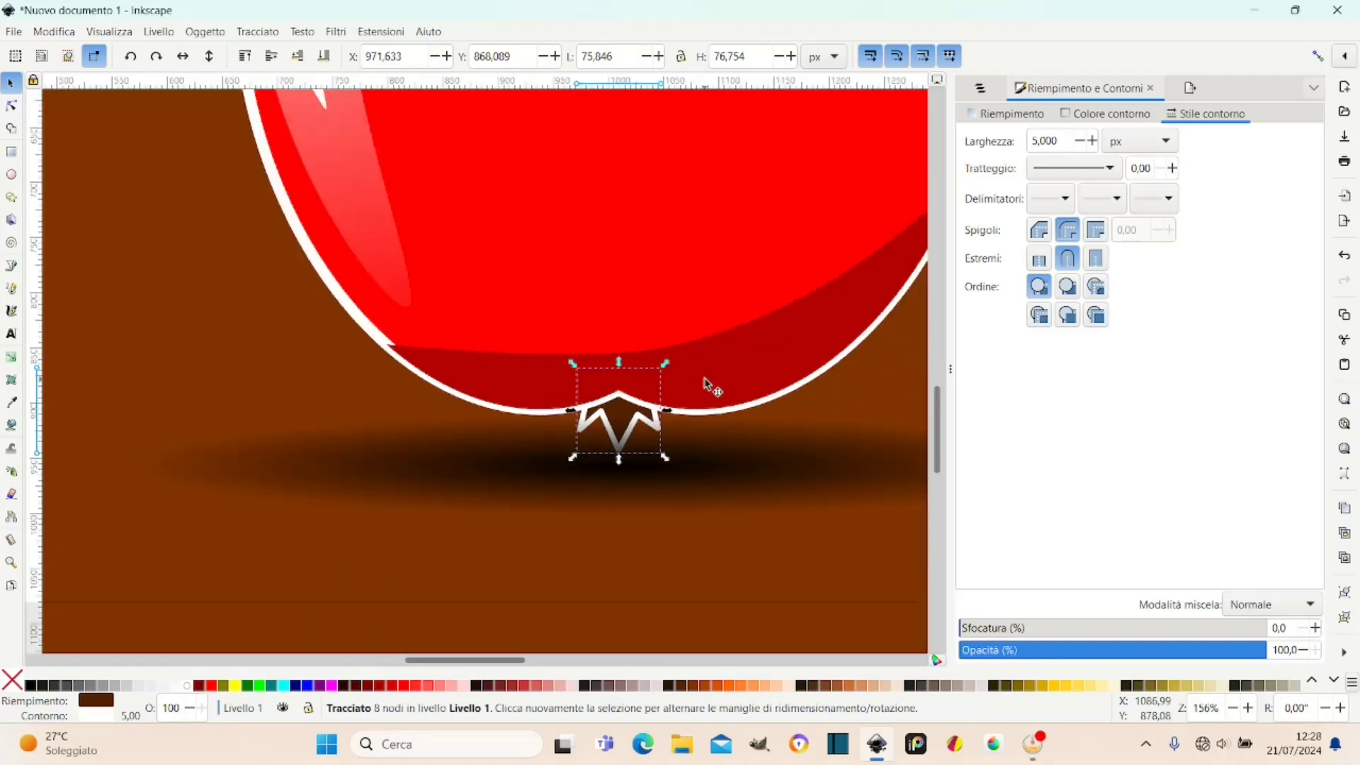
{"action": "scroll", "coordinate": [709, 386], "scroll_direction": "down", "scroll_amount": 1, "text": "ctrl"}
{"action": "scroll", "coordinate": [708, 386], "scroll_direction": "down", "scroll_amount": 1, "text": "ctrl"}
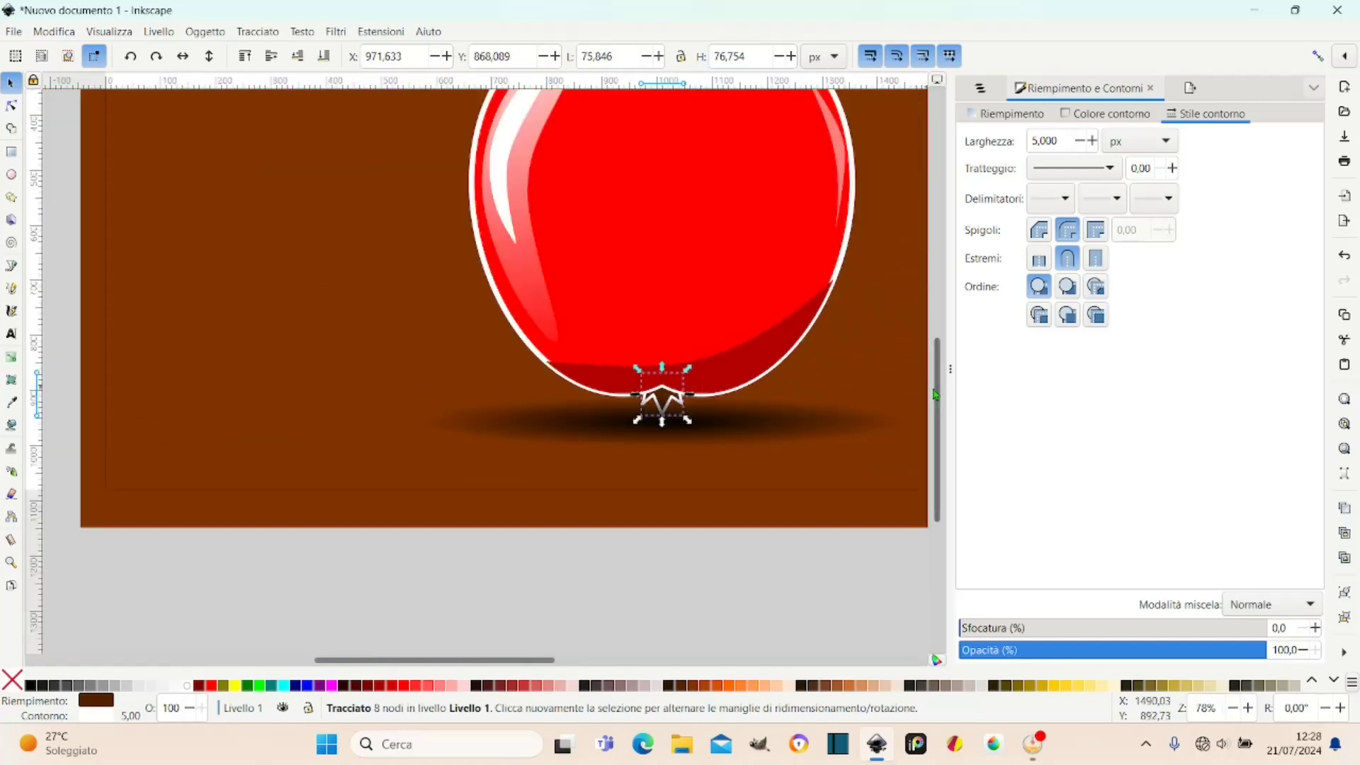
{"action": "left_click_drag", "start_coordinate": [935, 394], "coordinate": [935, 326]}
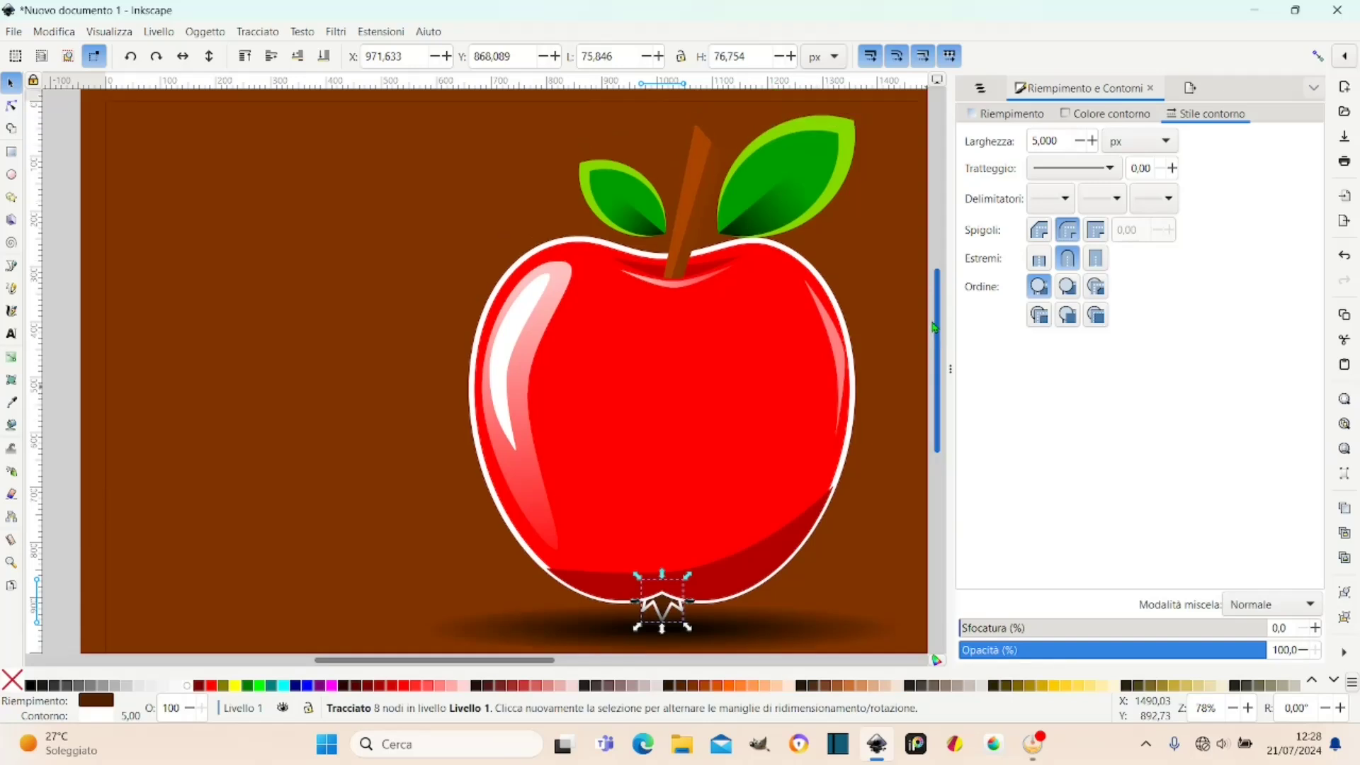
{"action": "left_click", "coordinate": [666, 614]}
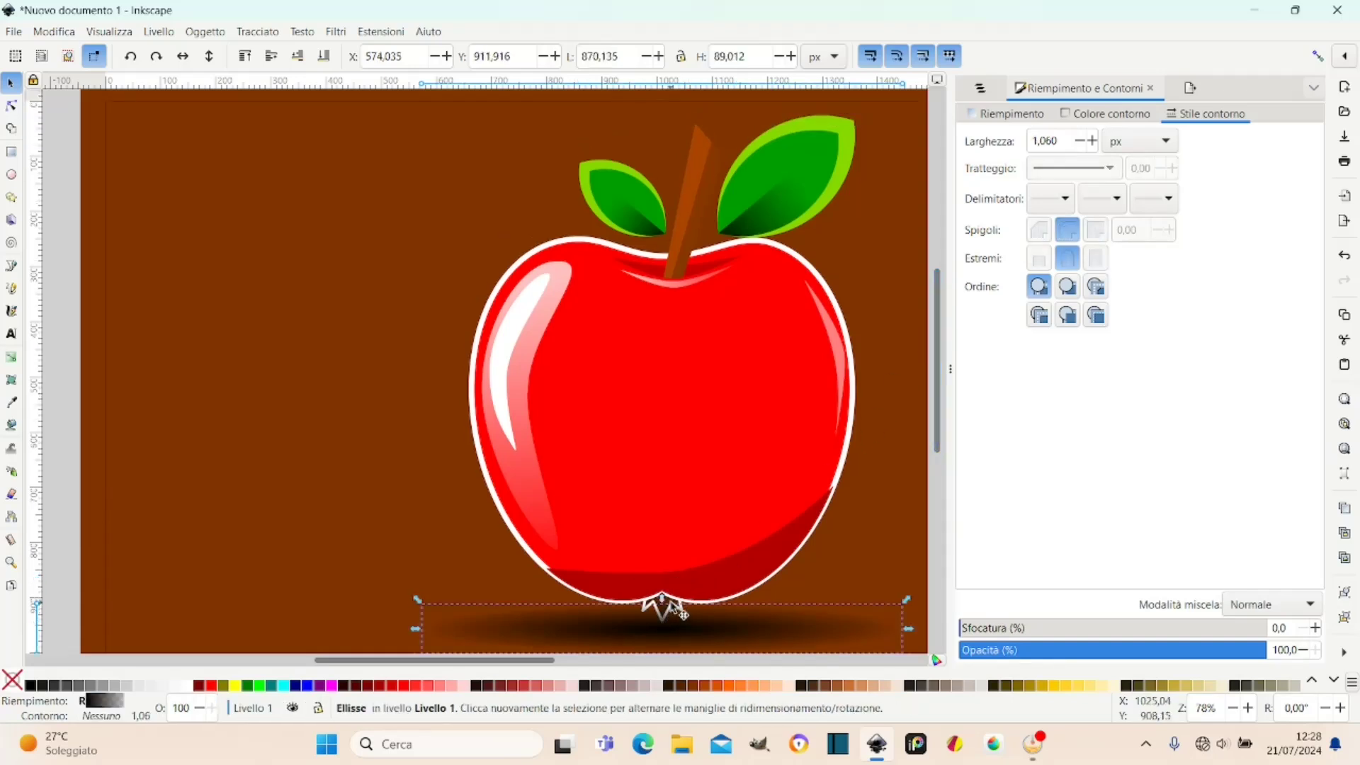
{"action": "left_click_drag", "start_coordinate": [936, 370], "coordinate": [936, 424]}
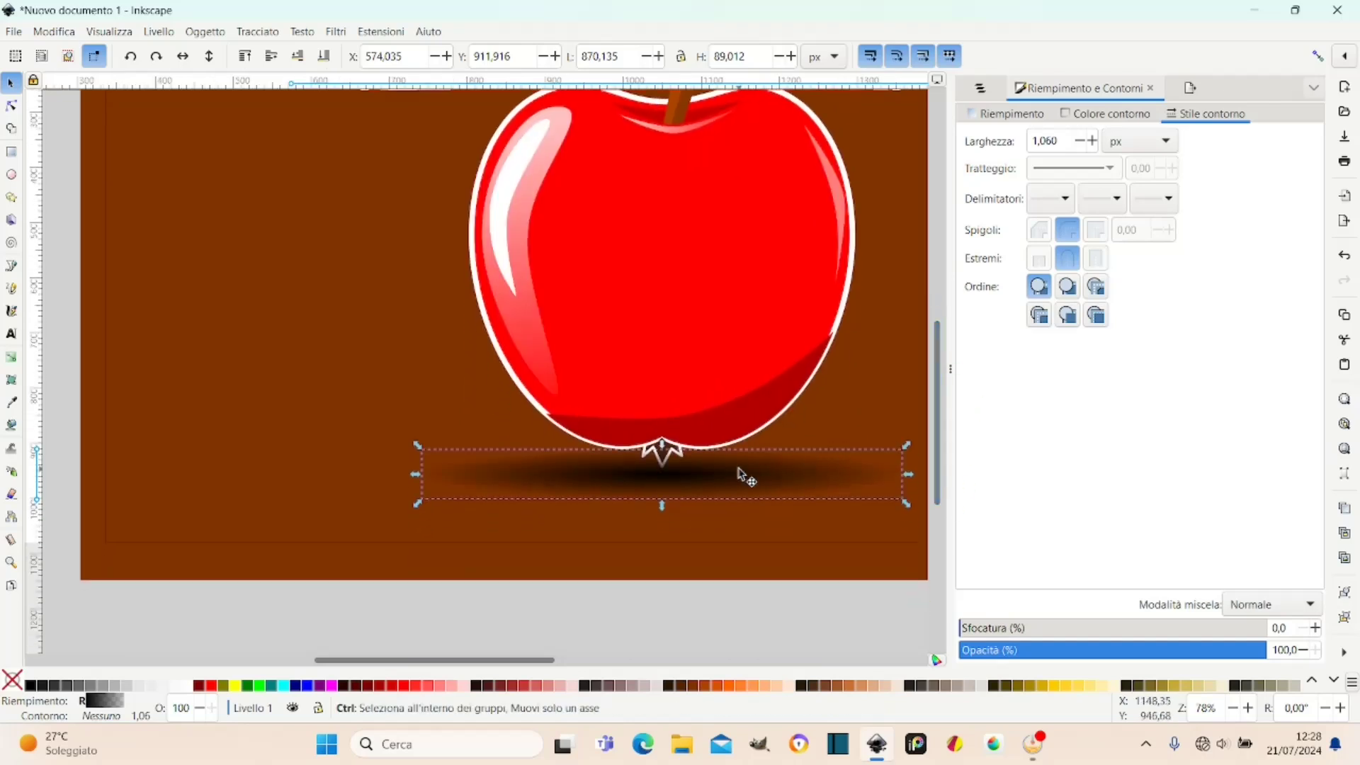
{"action": "scroll", "coordinate": [740, 476], "scroll_direction": "up", "scroll_amount": 2, "text": "ctrl"}
{"action": "scroll", "coordinate": [595, 418], "scroll_direction": "up", "scroll_amount": 2, "text": "ctrl"}
Select the white zigzag at the apple's base and set its outline width to 3 px.
{"action": "left_click", "coordinate": [561, 409]}
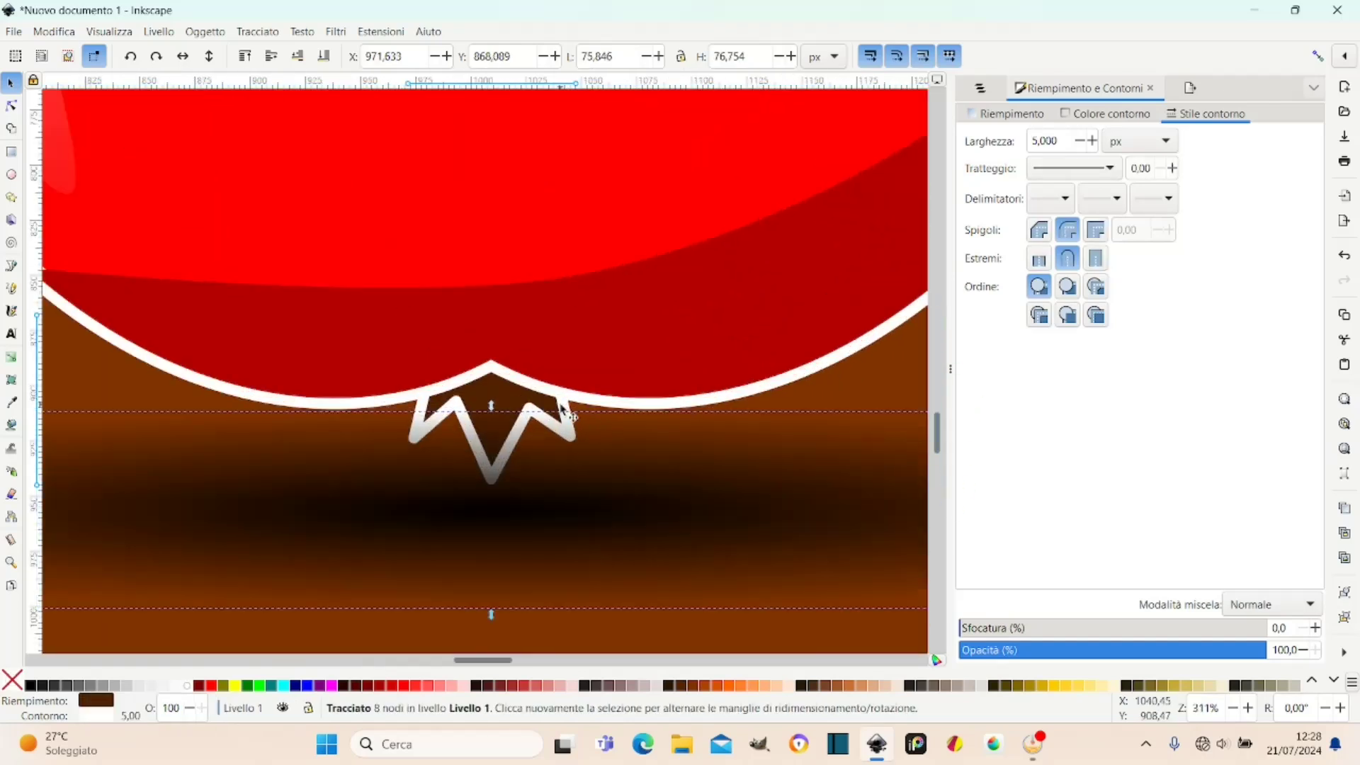
{"action": "left_click", "coordinate": [1031, 144]}
{"action": "type", "text": "3,000"}
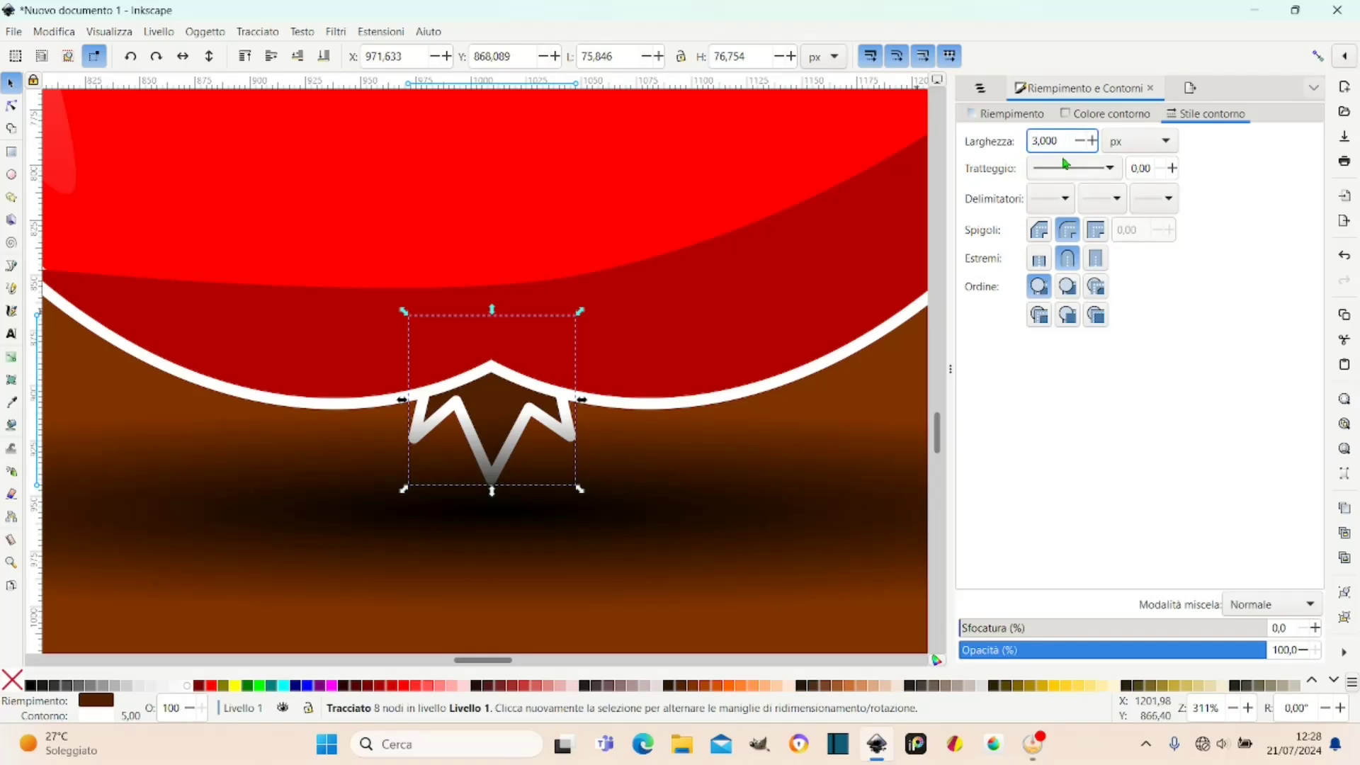
{"action": "scroll", "coordinate": [656, 314], "scroll_direction": "down", "scroll_amount": 2}
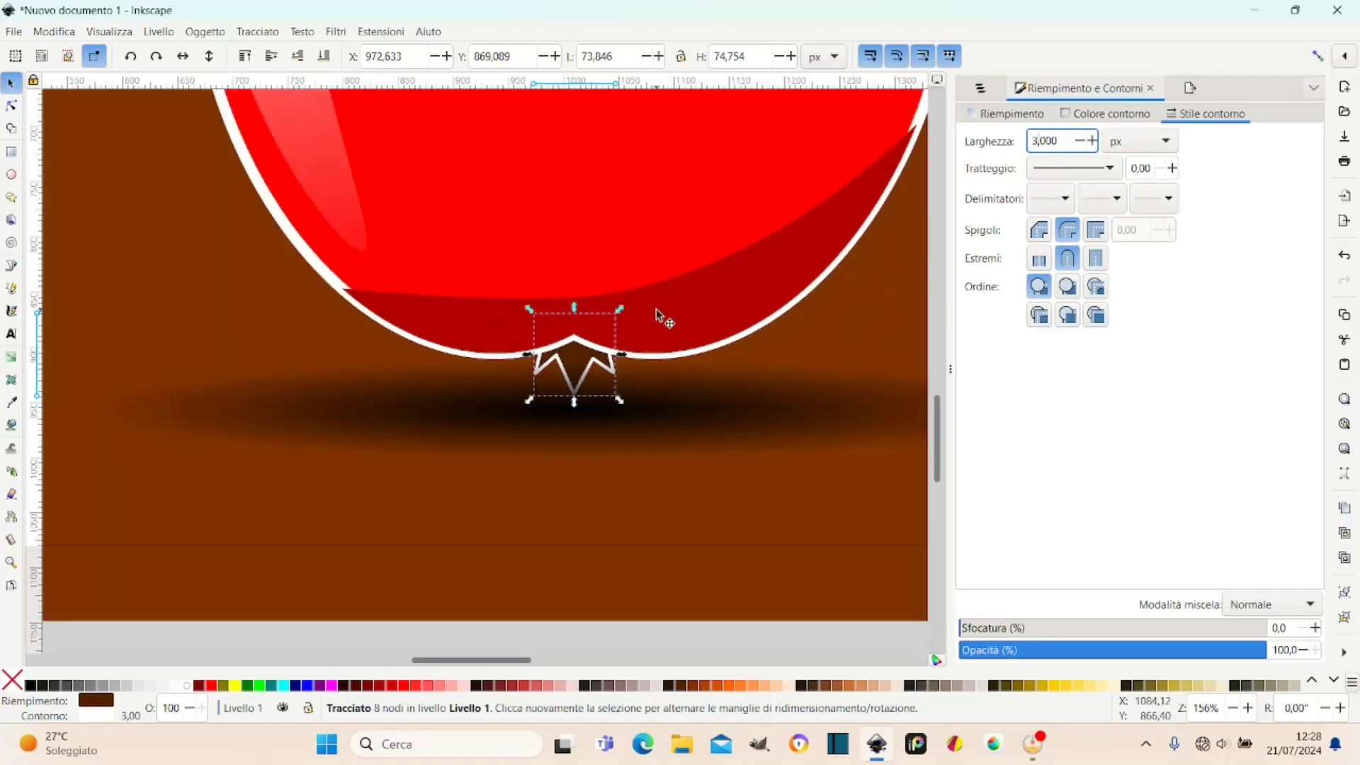
{"action": "scroll", "coordinate": [656, 309], "scroll_direction": "down", "scroll_amount": 2}
{"action": "scroll", "coordinate": [935, 359], "scroll_direction": "up", "scroll_amount": 2}
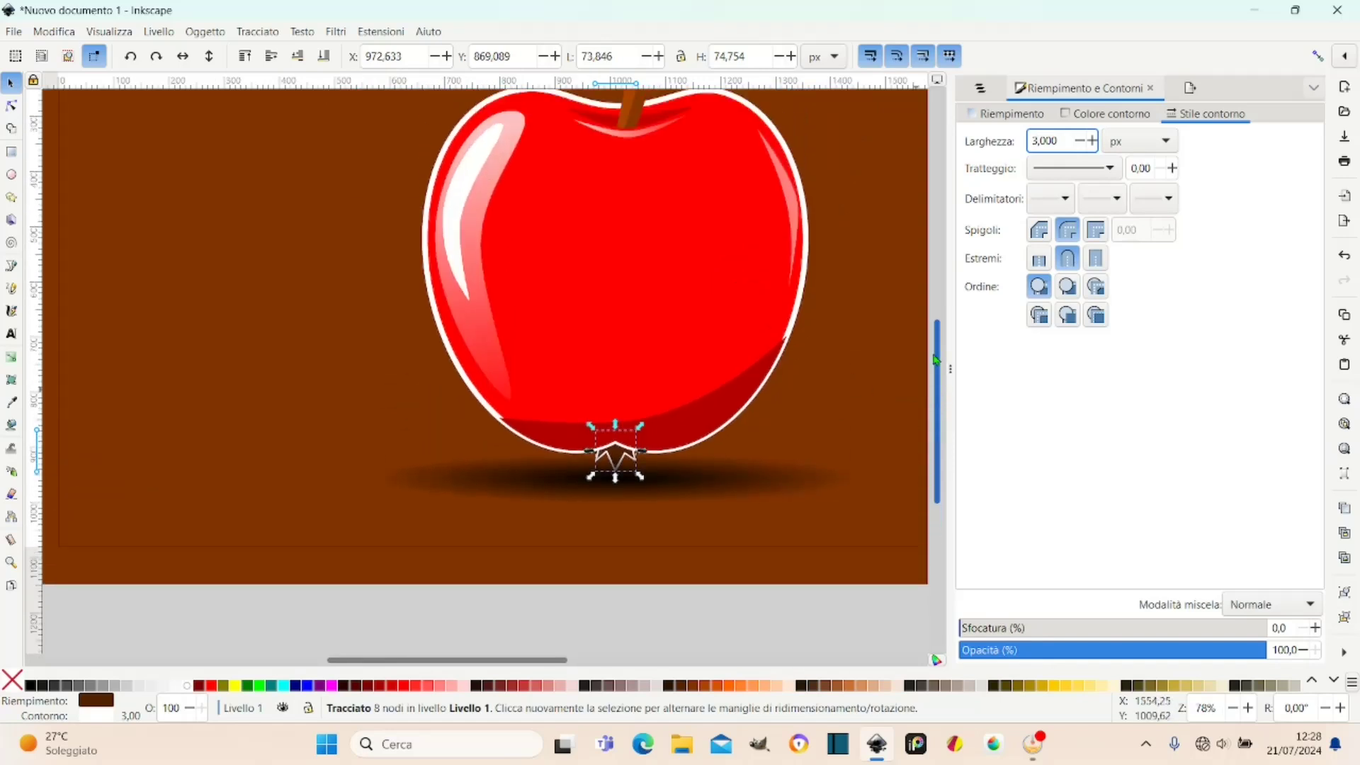
{"action": "scroll", "coordinate": [935, 360], "scroll_direction": "up", "scroll_amount": 5}
{"action": "scroll", "coordinate": [763, 434], "scroll_direction": "up", "scroll_amount": 3, "text": "ctrl"}
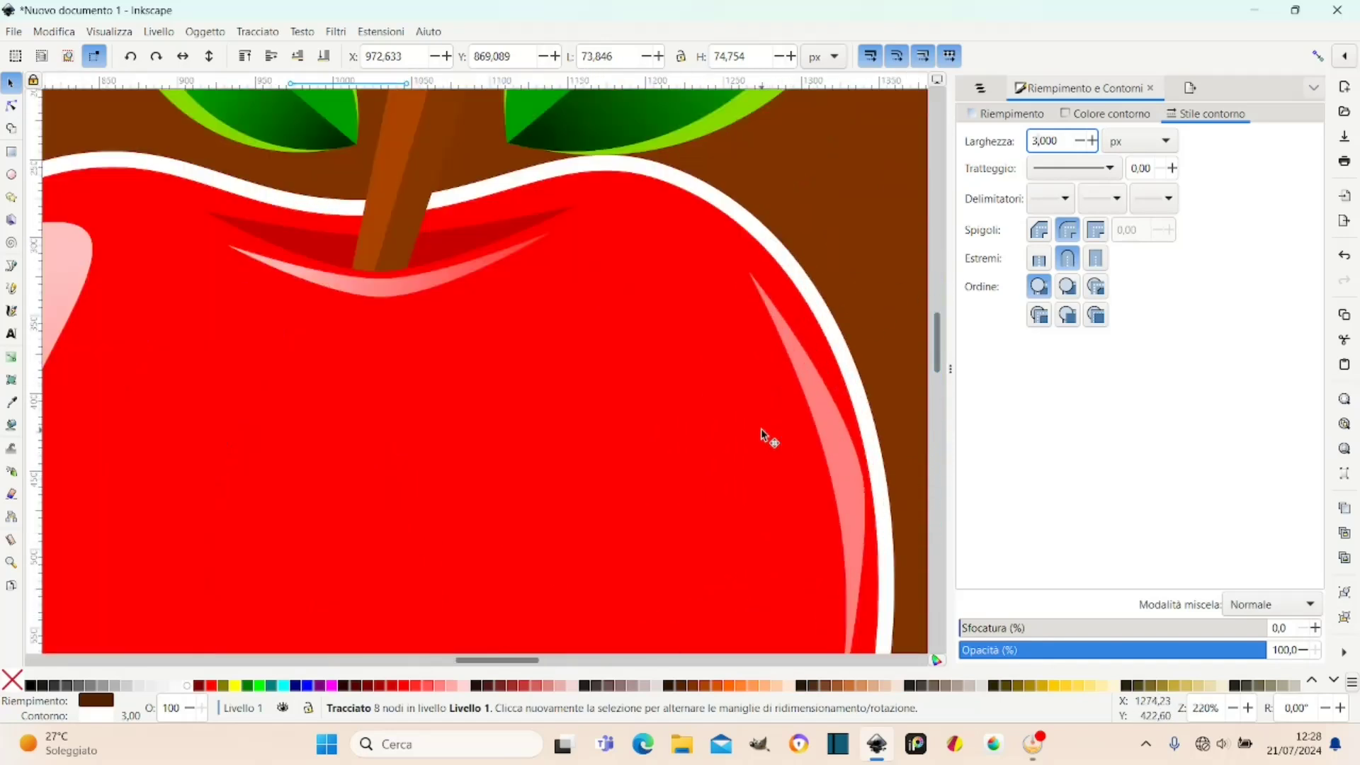
{"action": "scroll", "coordinate": [765, 434], "scroll_direction": "up", "scroll_amount": 5}
{"action": "scroll", "coordinate": [804, 365], "scroll_direction": "up", "scroll_amount": 5}
{"action": "scroll", "coordinate": [708, 390], "scroll_direction": "down", "scroll_amount": 2}
{"action": "scroll", "coordinate": [623, 407], "scroll_direction": "up", "scroll_amount": 2}
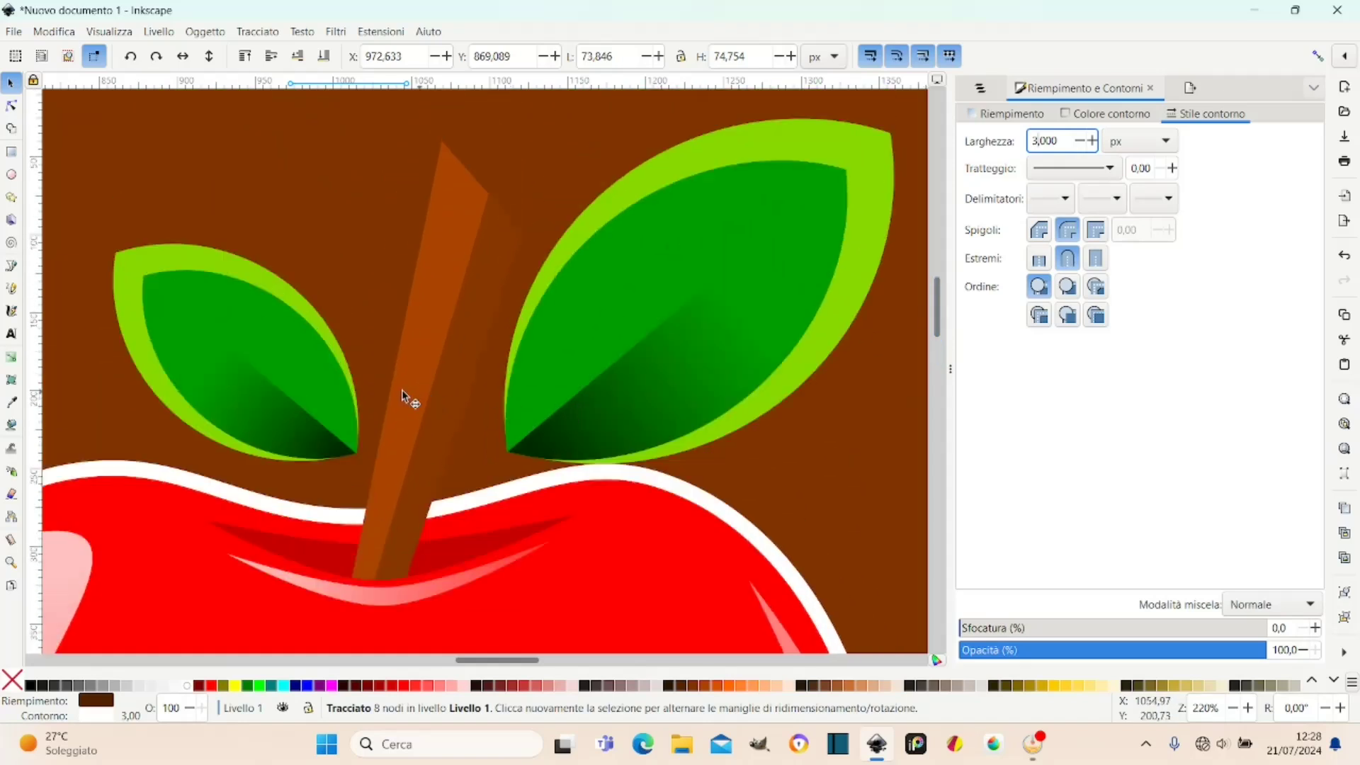
Try a linear gradient outline on the left leaf, then undo it.
{"action": "left_click", "coordinate": [160, 312]}
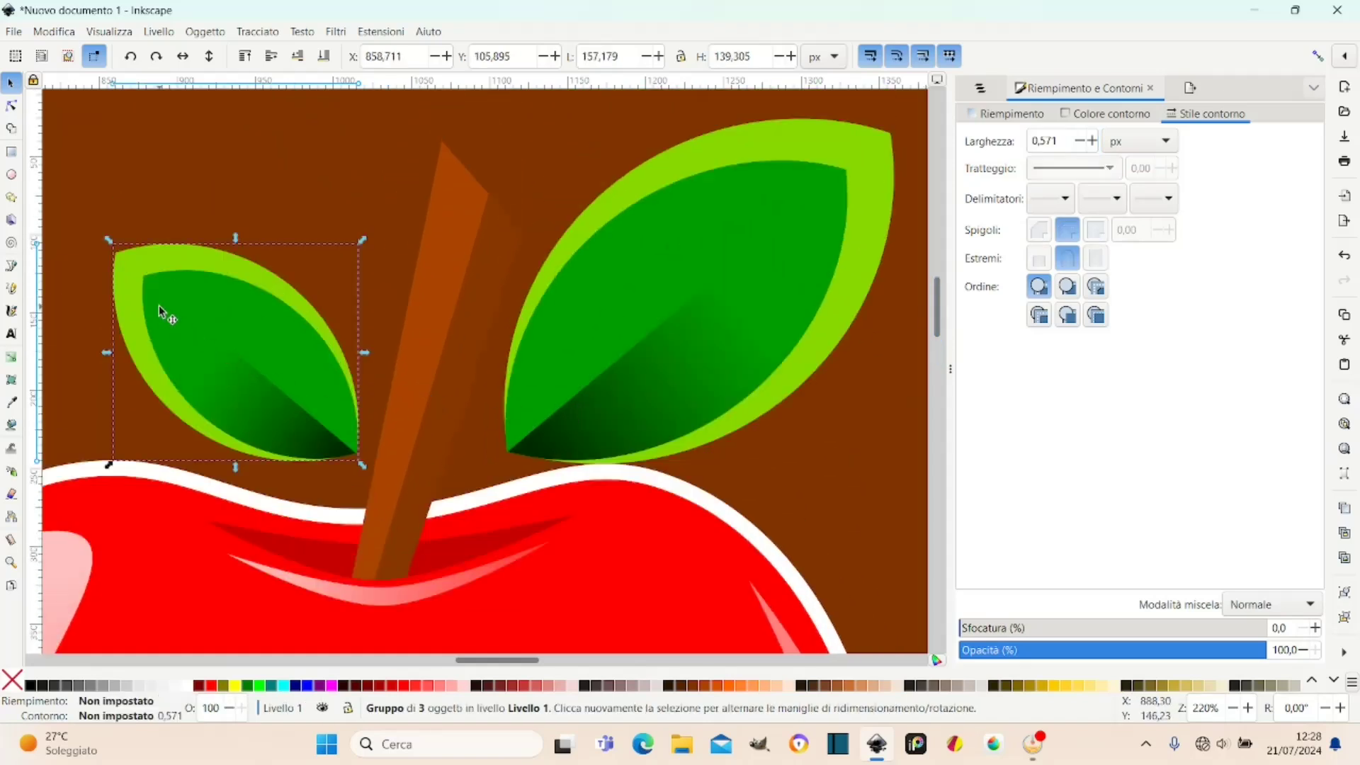
{"action": "left_click", "coordinate": [138, 268]}
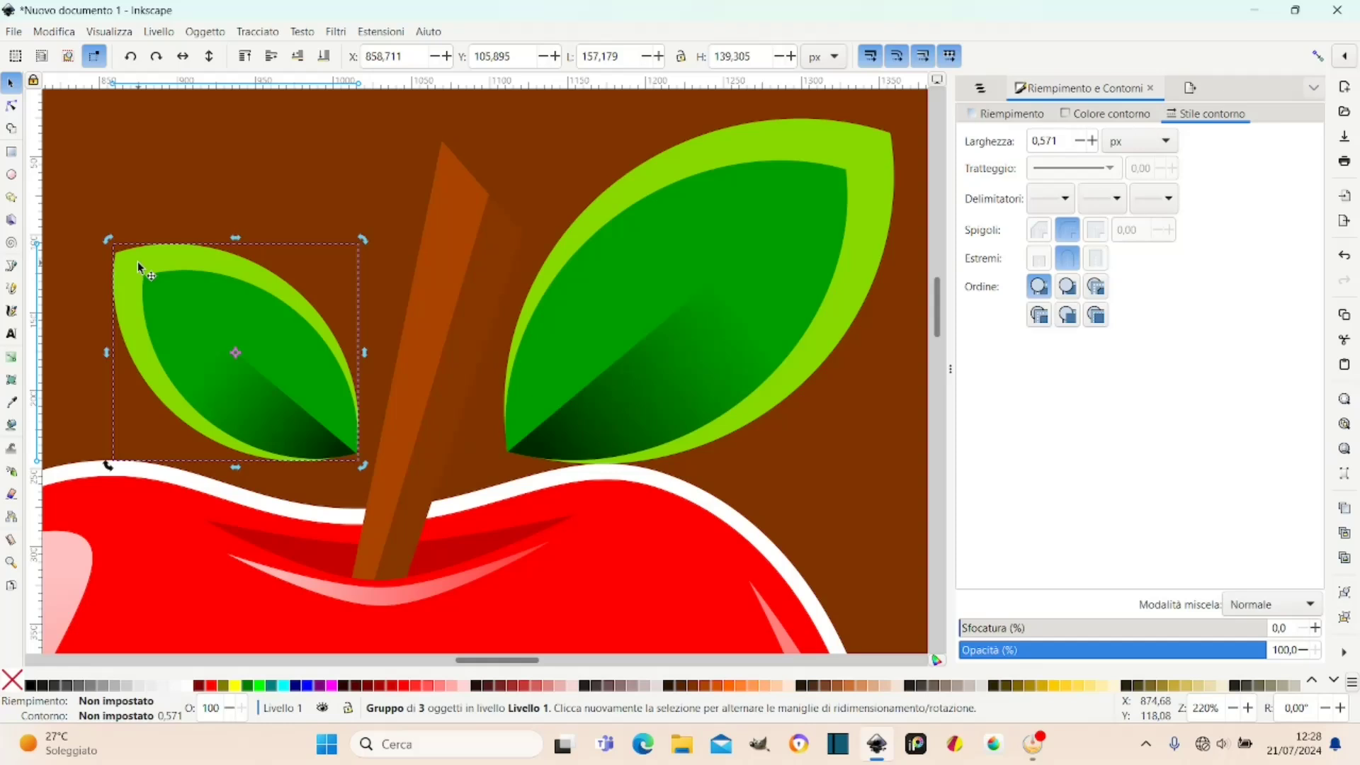
{"action": "left_click", "coordinate": [1096, 115]}
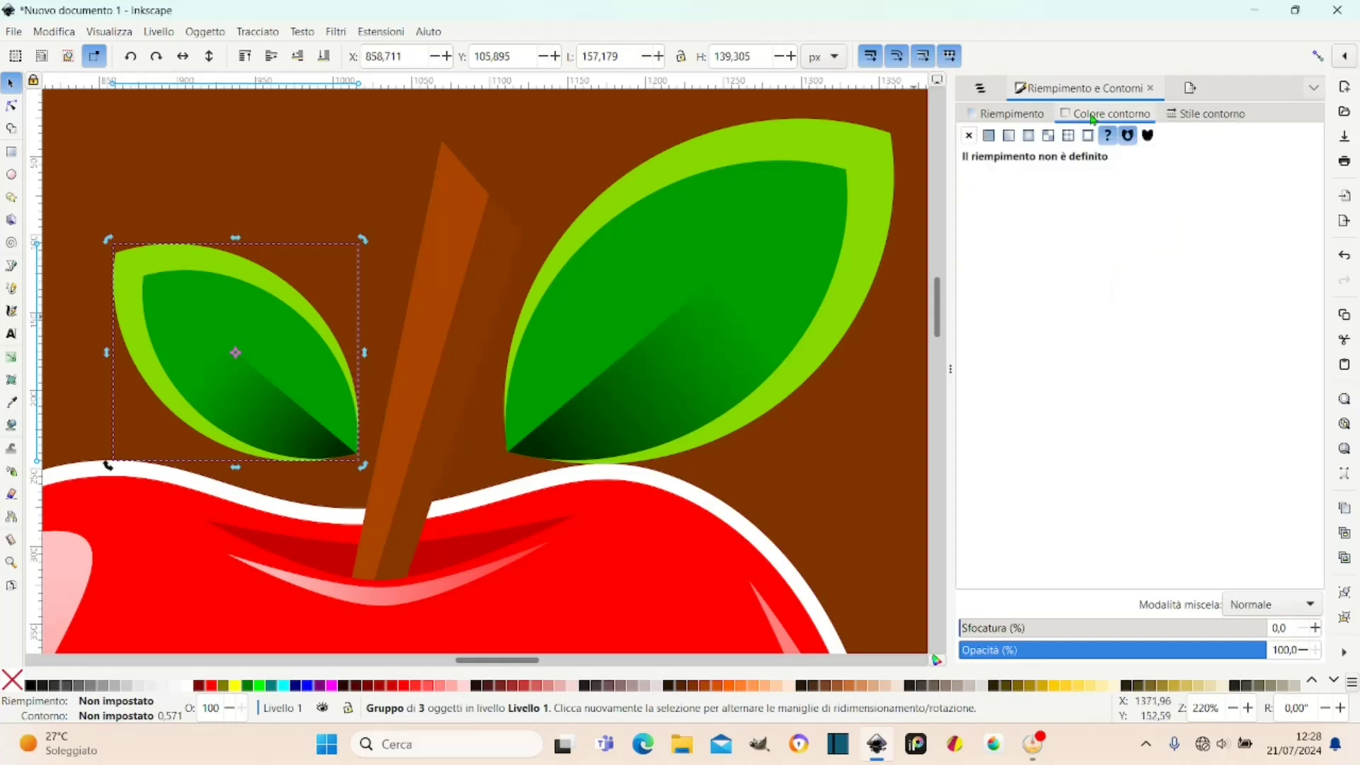
{"action": "left_click", "coordinate": [1008, 136]}
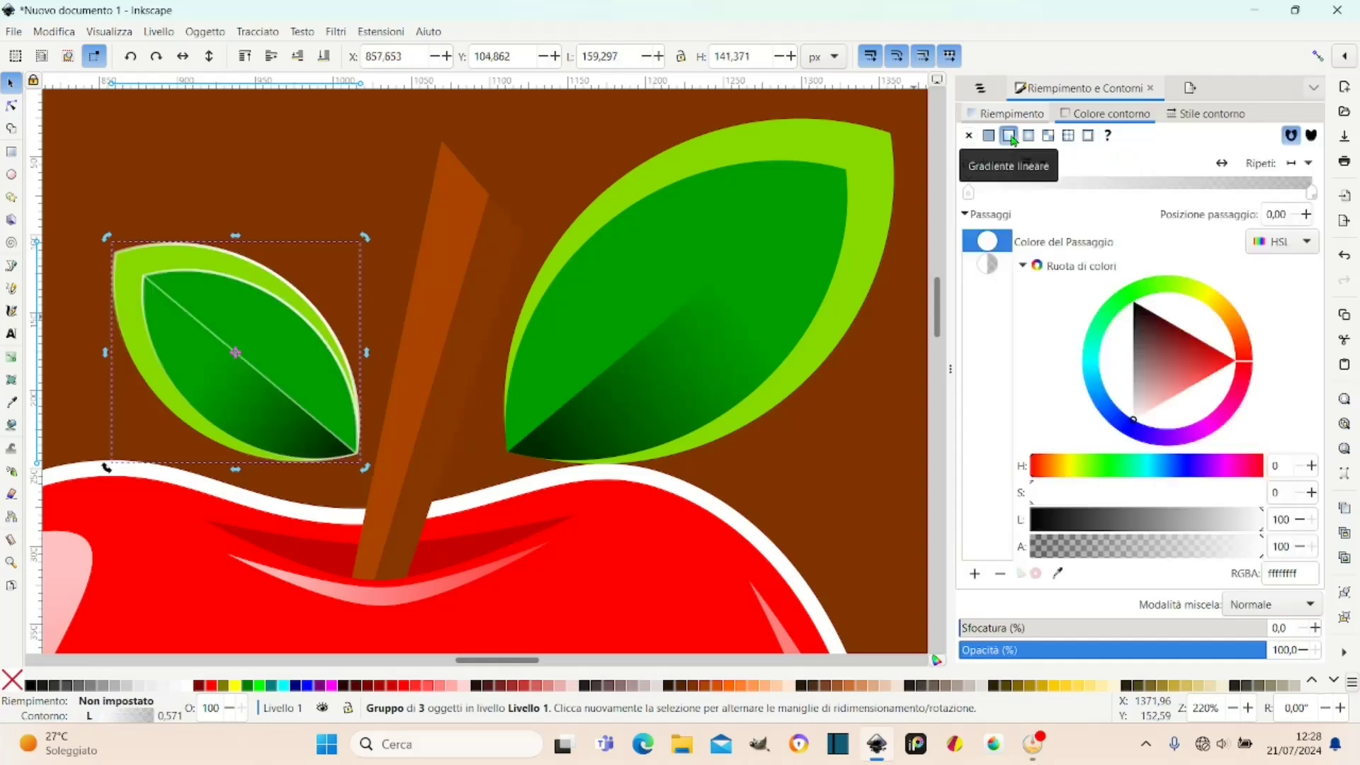
{"action": "key", "text": "ctrl+z"}
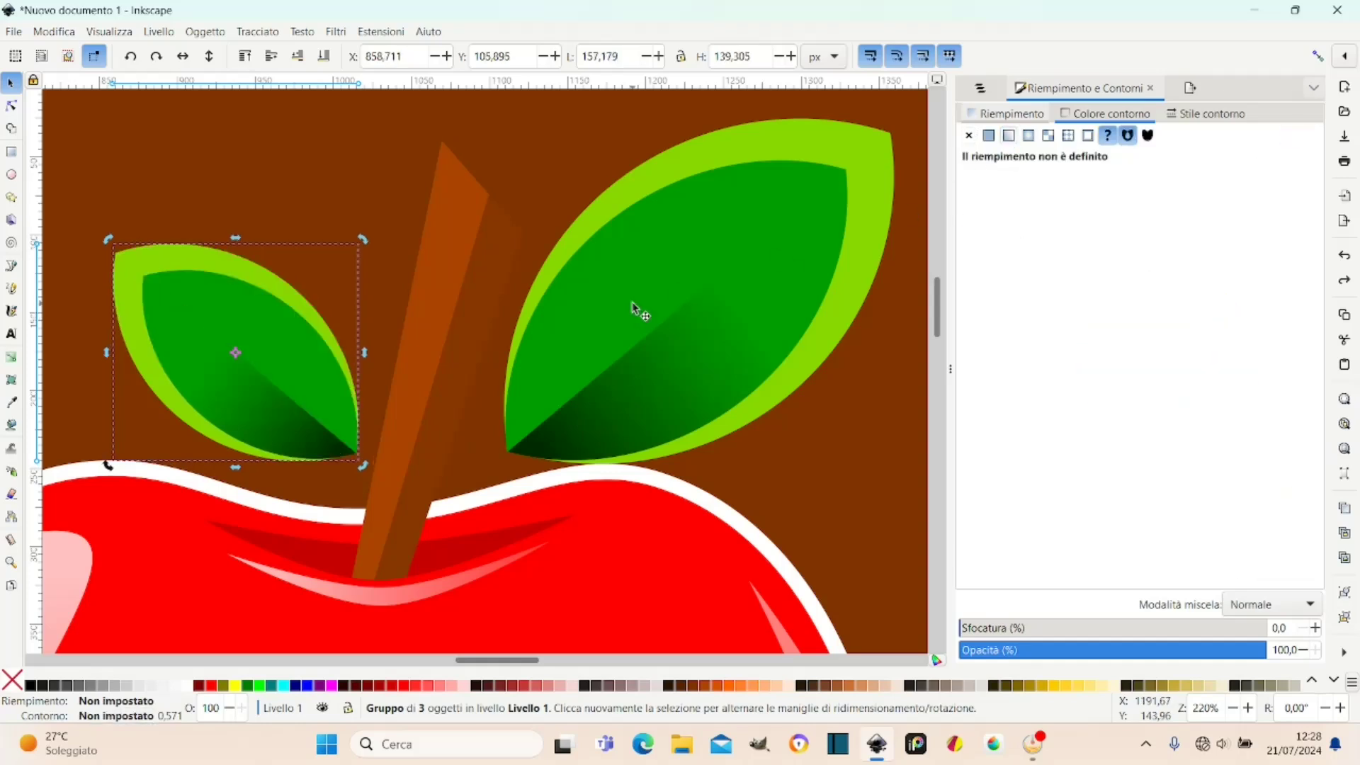
{"action": "left_click", "coordinate": [153, 262]}
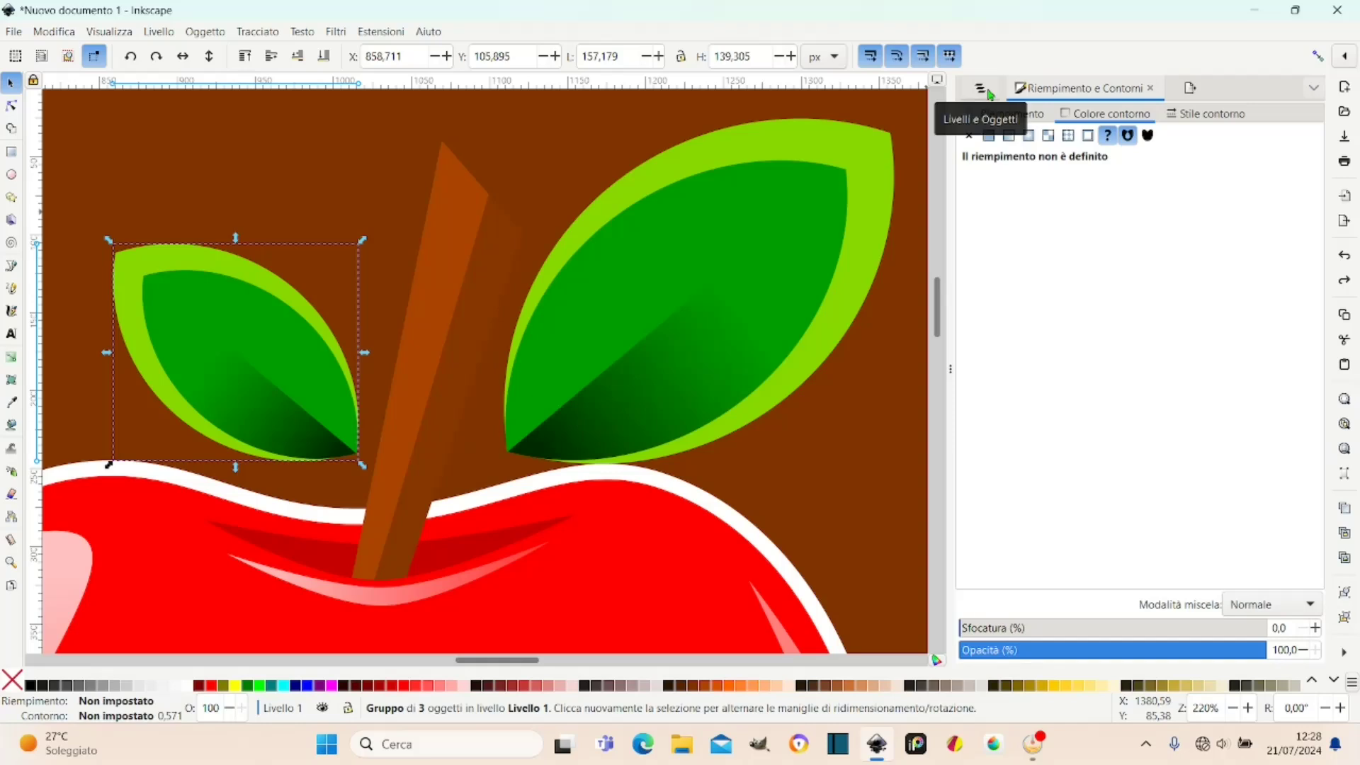
Open Layers and Objects, toggle stem and shading visibility, and nudge the left leaf up-right.
{"action": "left_click", "coordinate": [989, 92]}
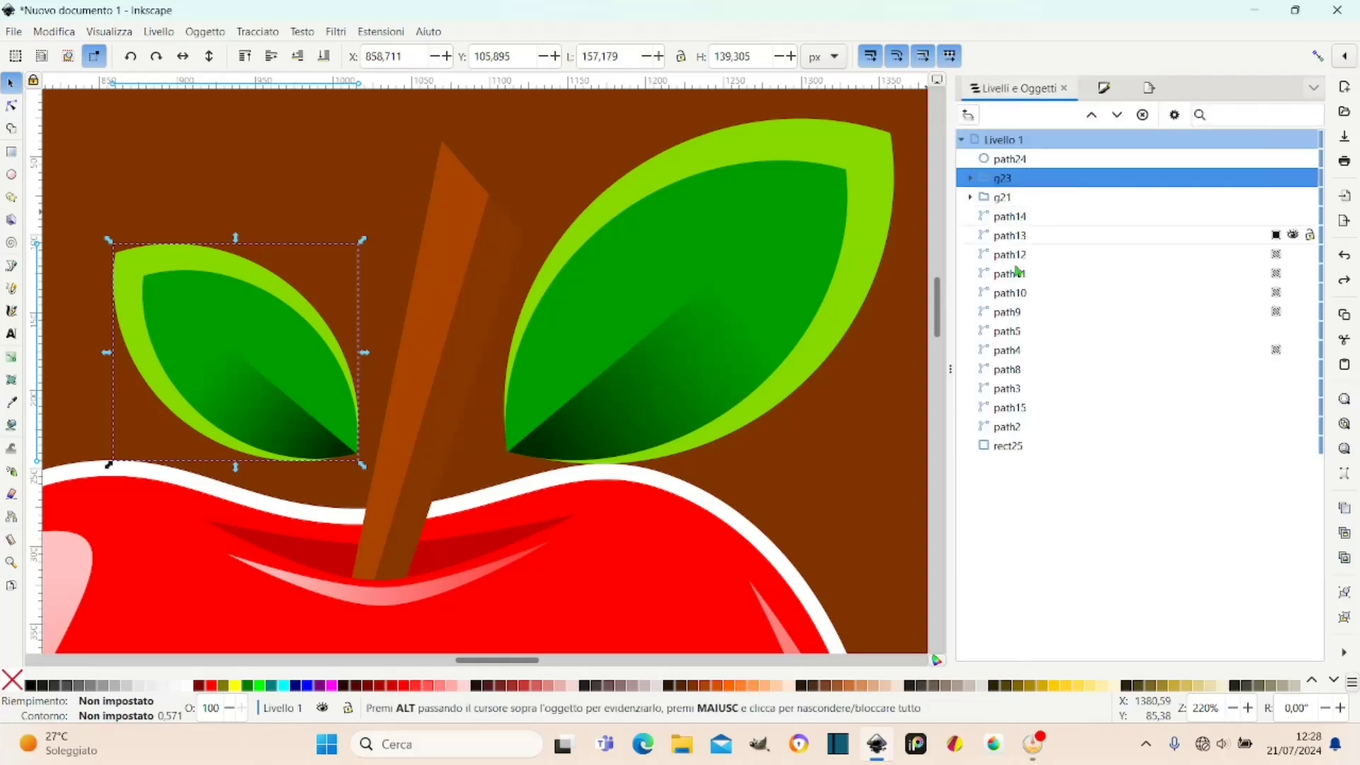
{"action": "mouse_move", "coordinate": [1126, 235]}
{"action": "left_click", "coordinate": [1293, 236]}
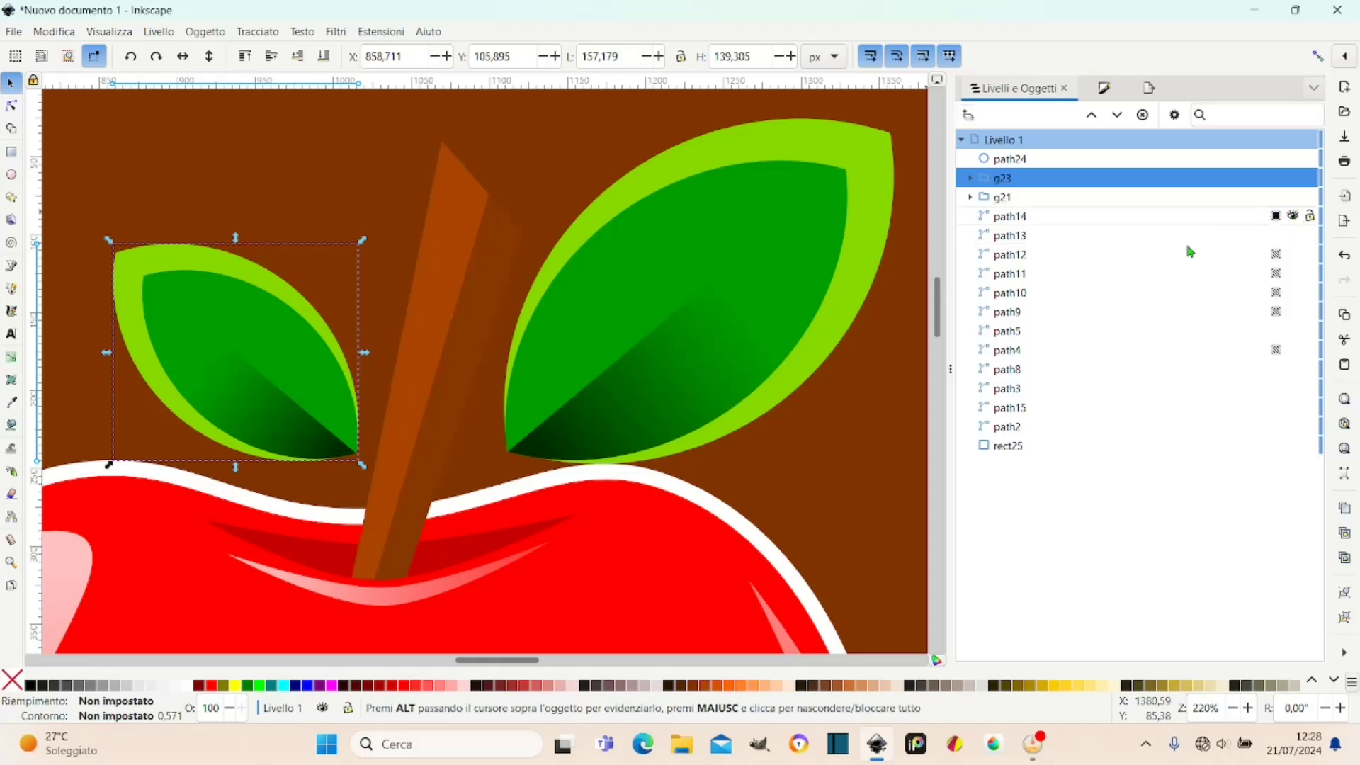
{"action": "left_click", "coordinate": [1293, 254]}
{"action": "left_click", "coordinate": [1293, 273]}
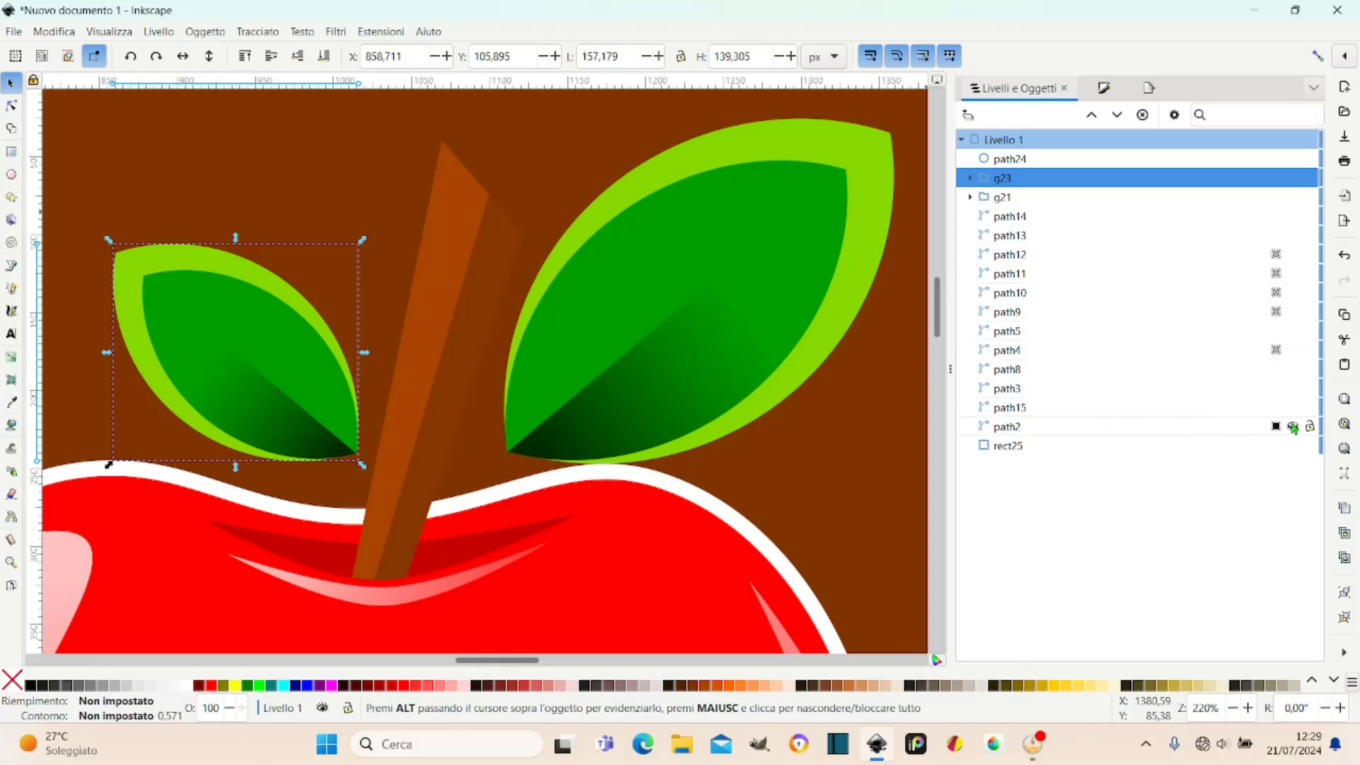
{"action": "left_click", "coordinate": [136, 266]}
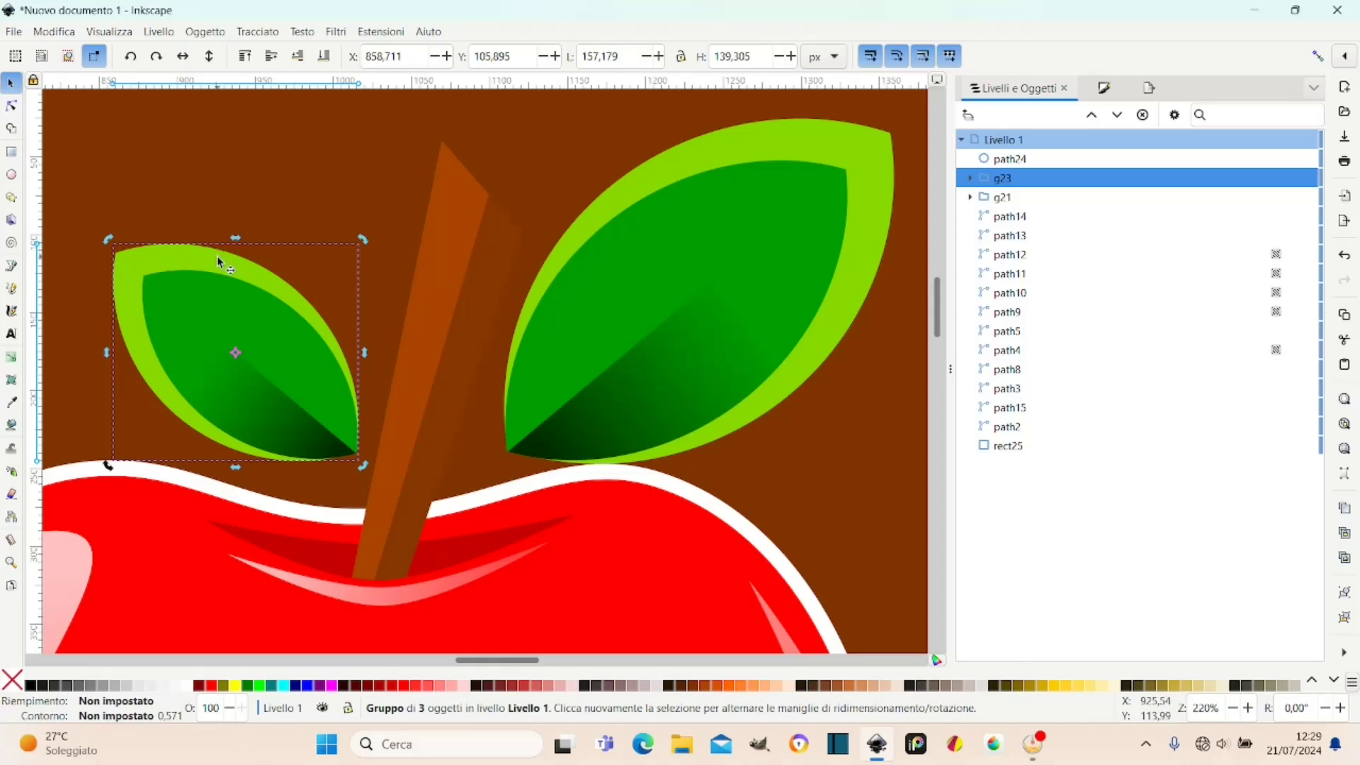
{"action": "left_click_drag", "start_coordinate": [224, 263], "coordinate": [226, 252]}
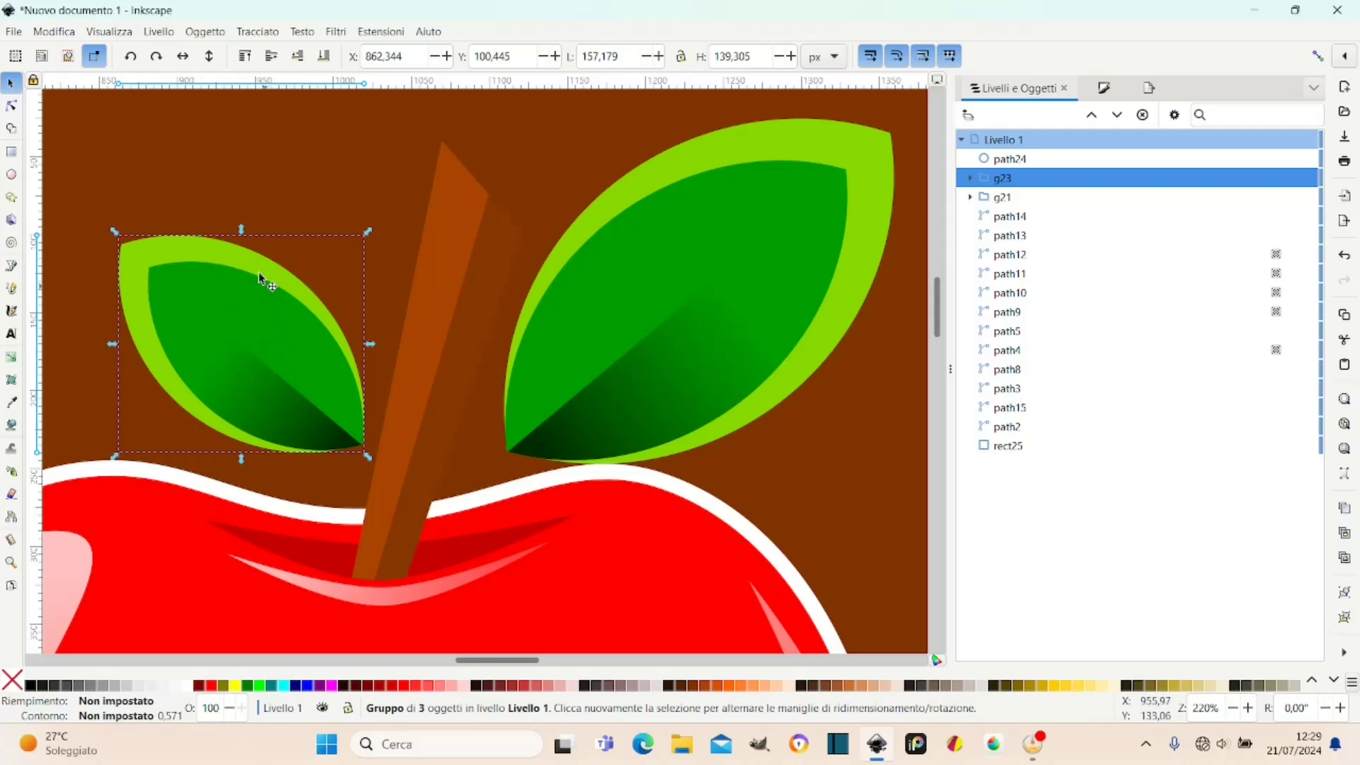
Expand both leaf groups in Layers and Objects and identify the left leaf's light-green outer part.
{"action": "left_click", "coordinate": [809, 146]}
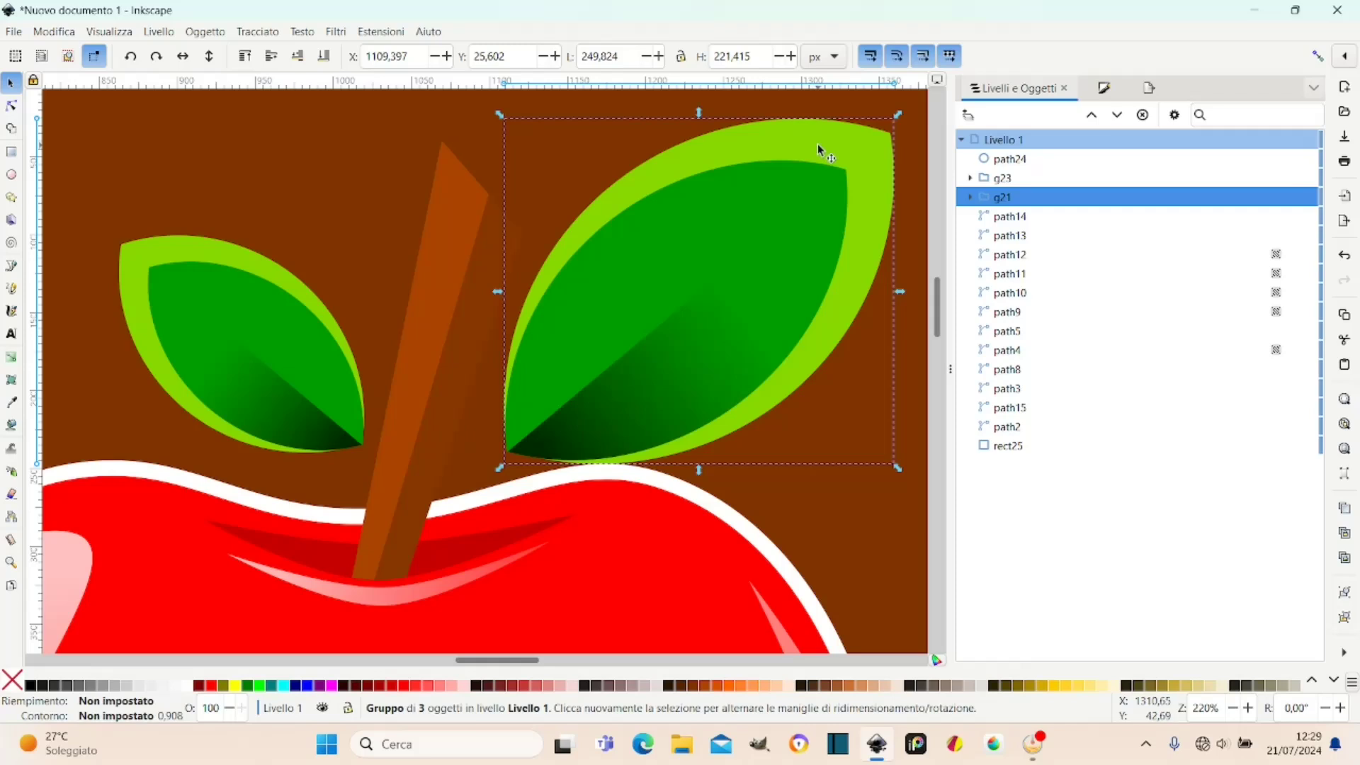
{"action": "left_click", "coordinate": [970, 198]}
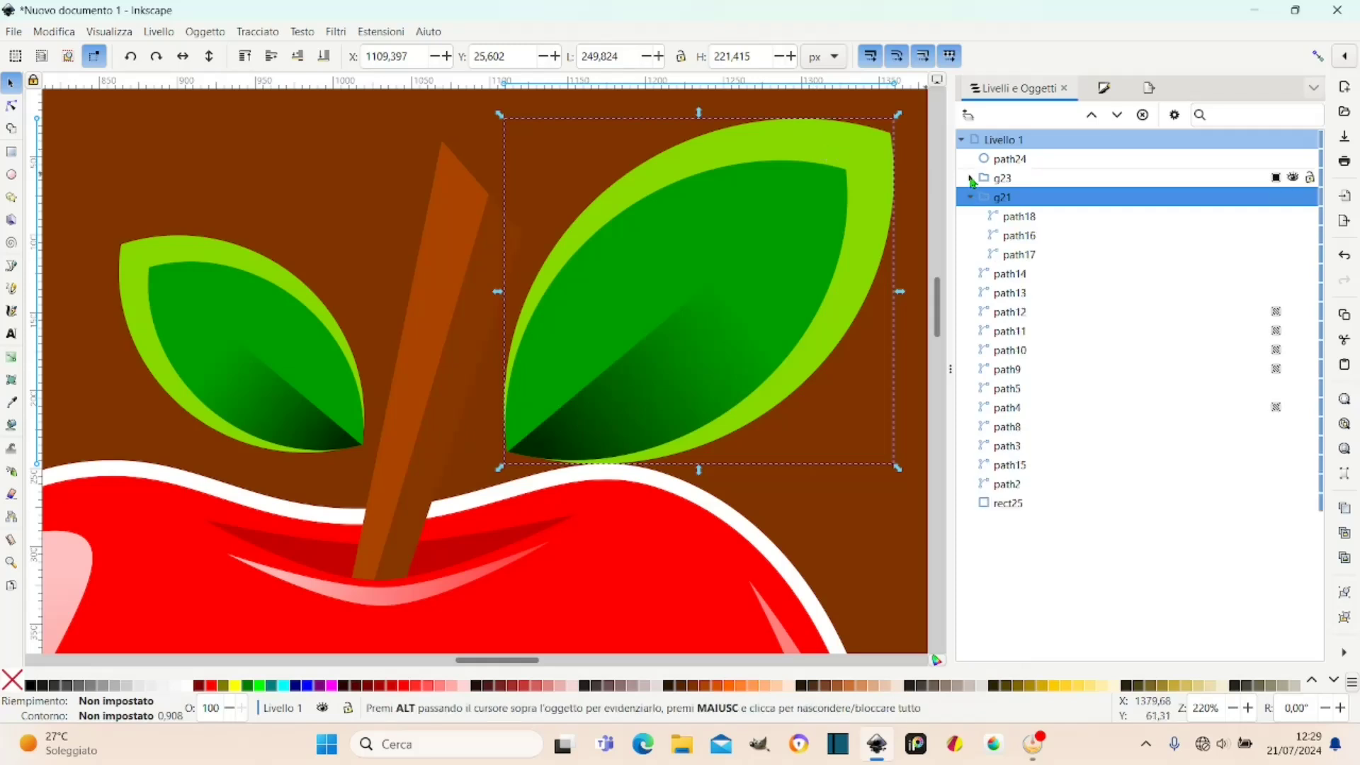
{"action": "left_click", "coordinate": [970, 179]}
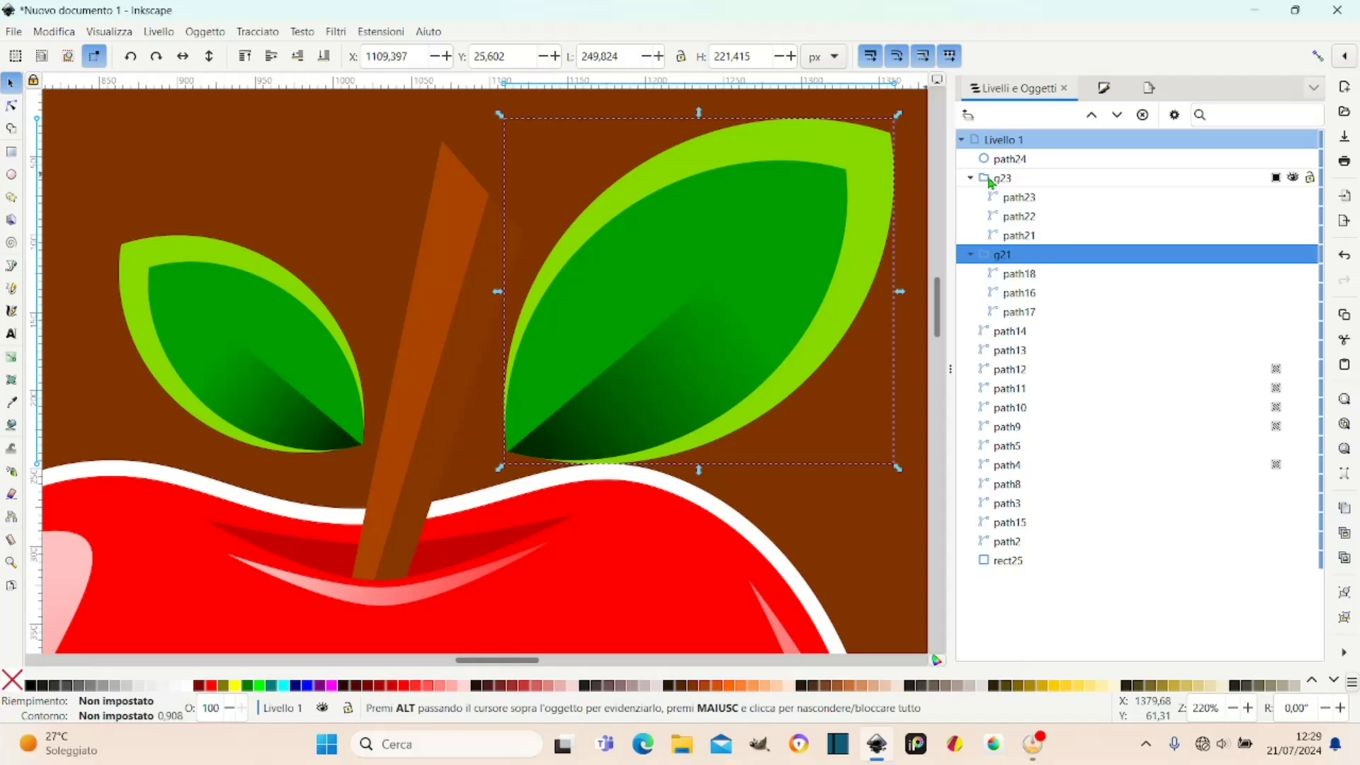
{"action": "left_click", "coordinate": [1022, 238]}
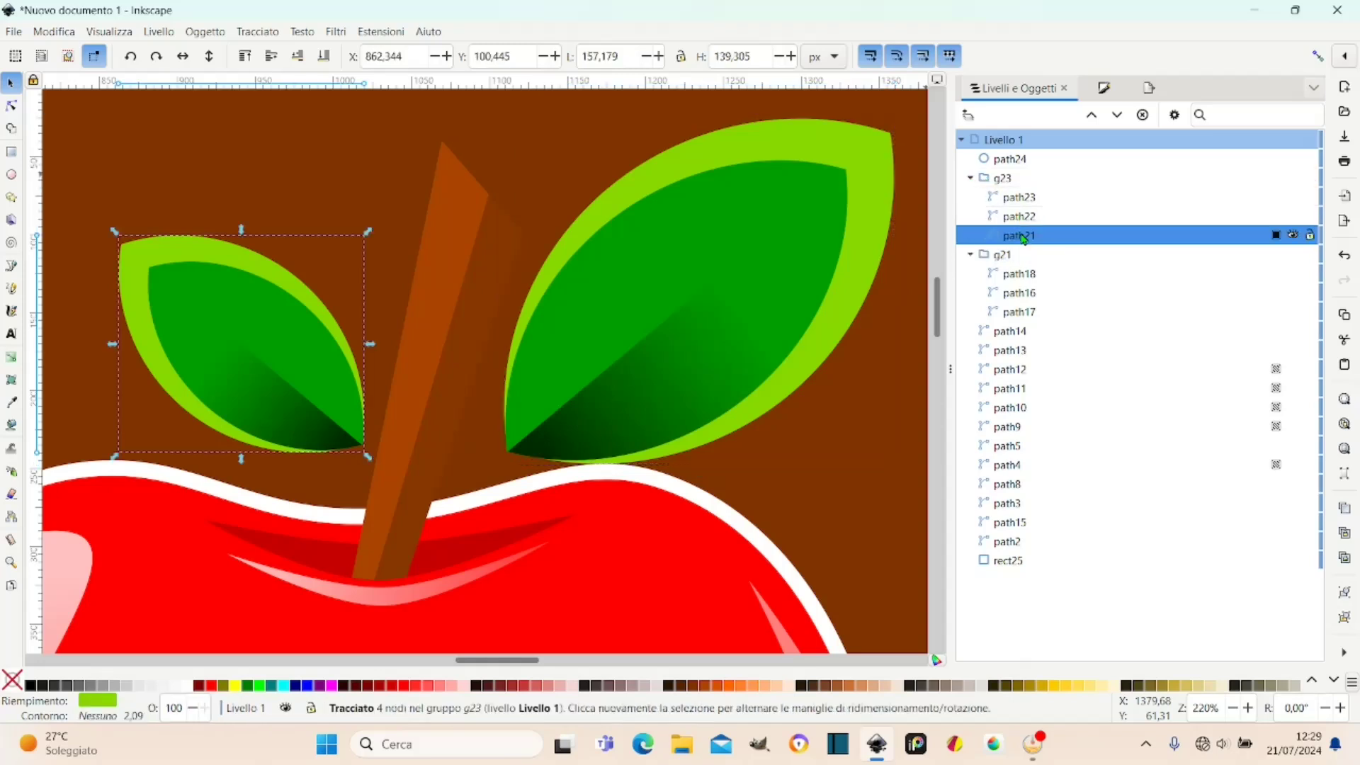
{"action": "left_click", "coordinate": [1292, 236]}
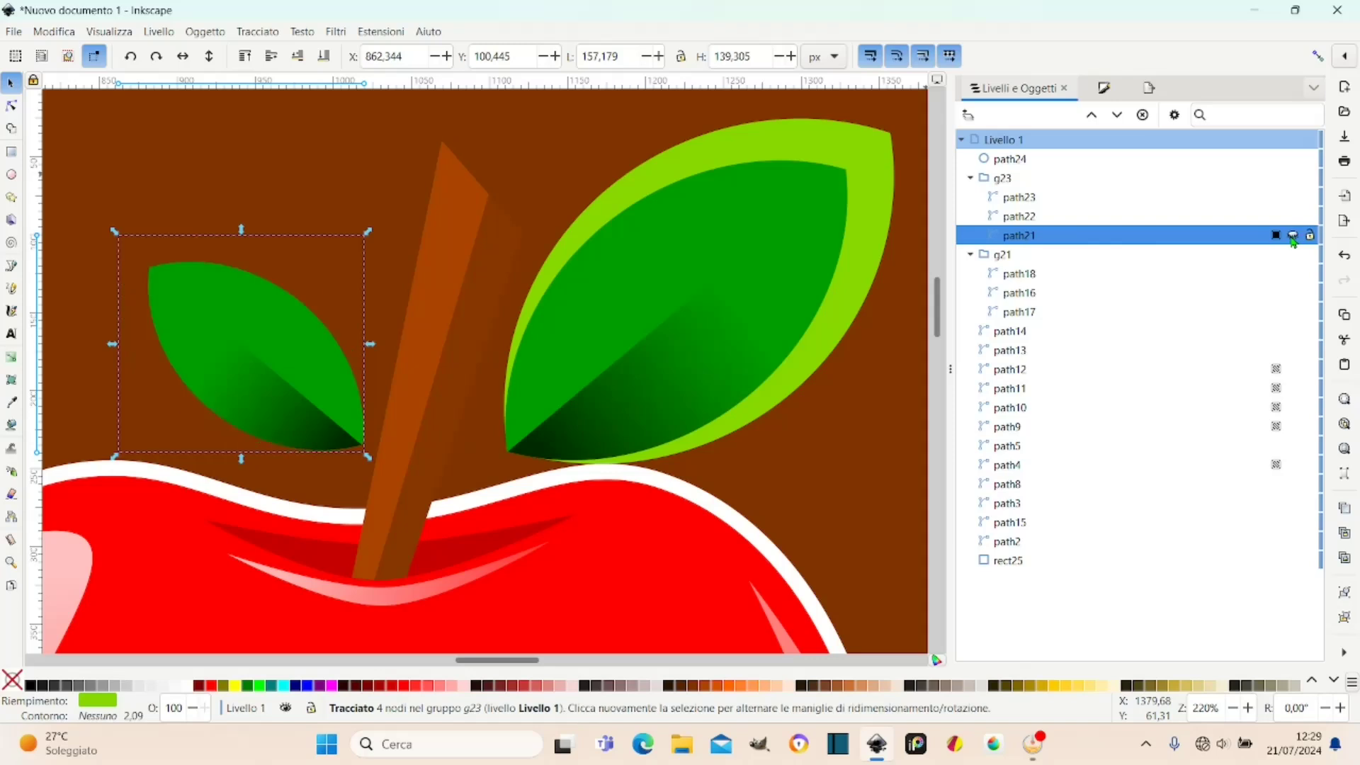
{"action": "left_click", "coordinate": [1292, 236]}
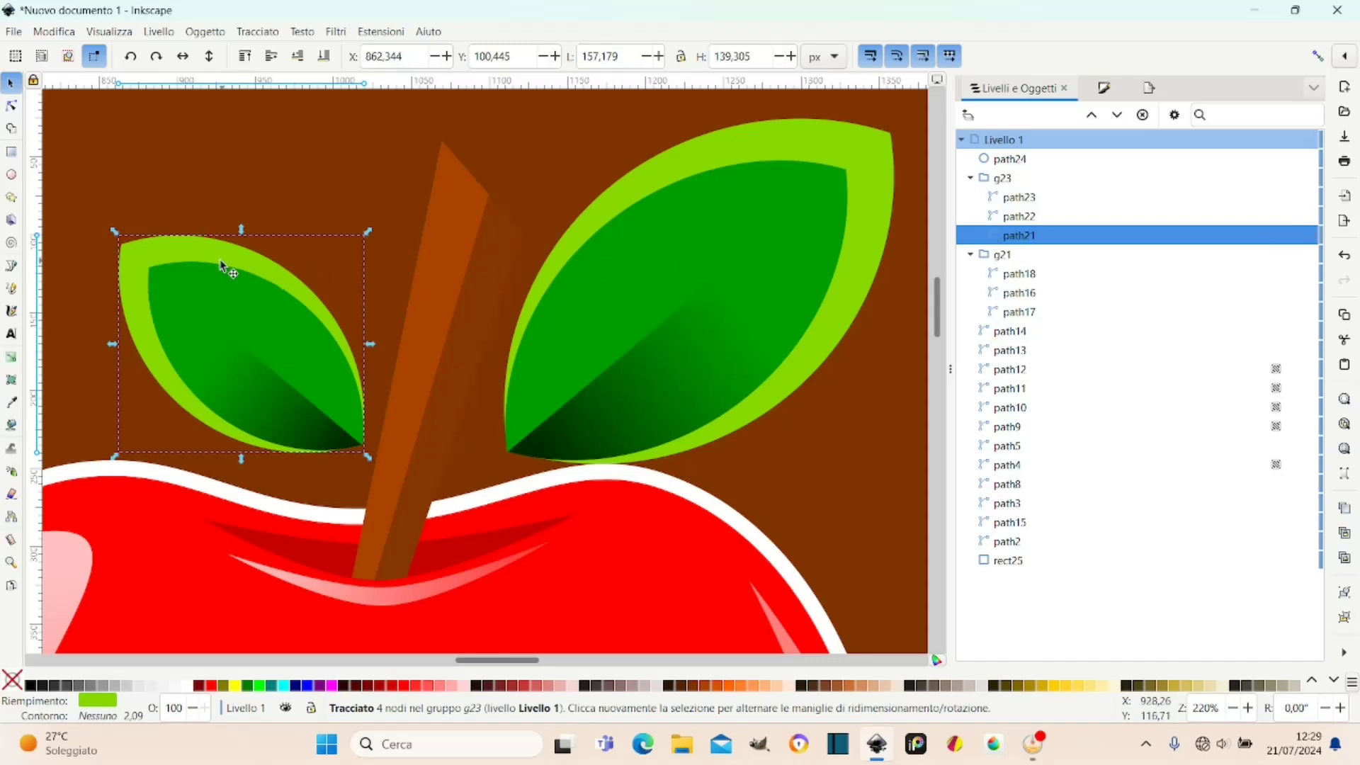
{"action": "left_click", "coordinate": [1292, 235]}
Give the left leaf's outer part a flat white outline 6 px wide.
{"action": "left_click", "coordinate": [1103, 88]}
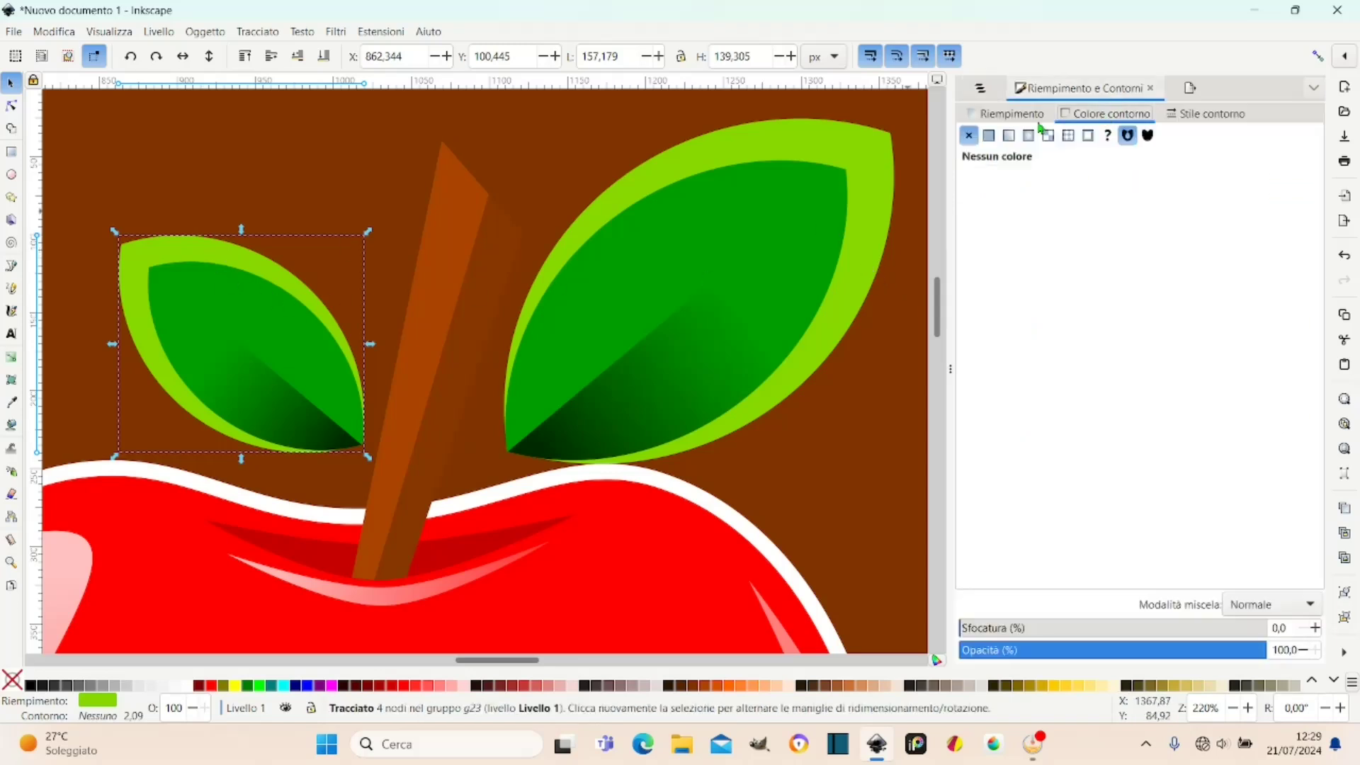
{"action": "left_click", "coordinate": [989, 136]}
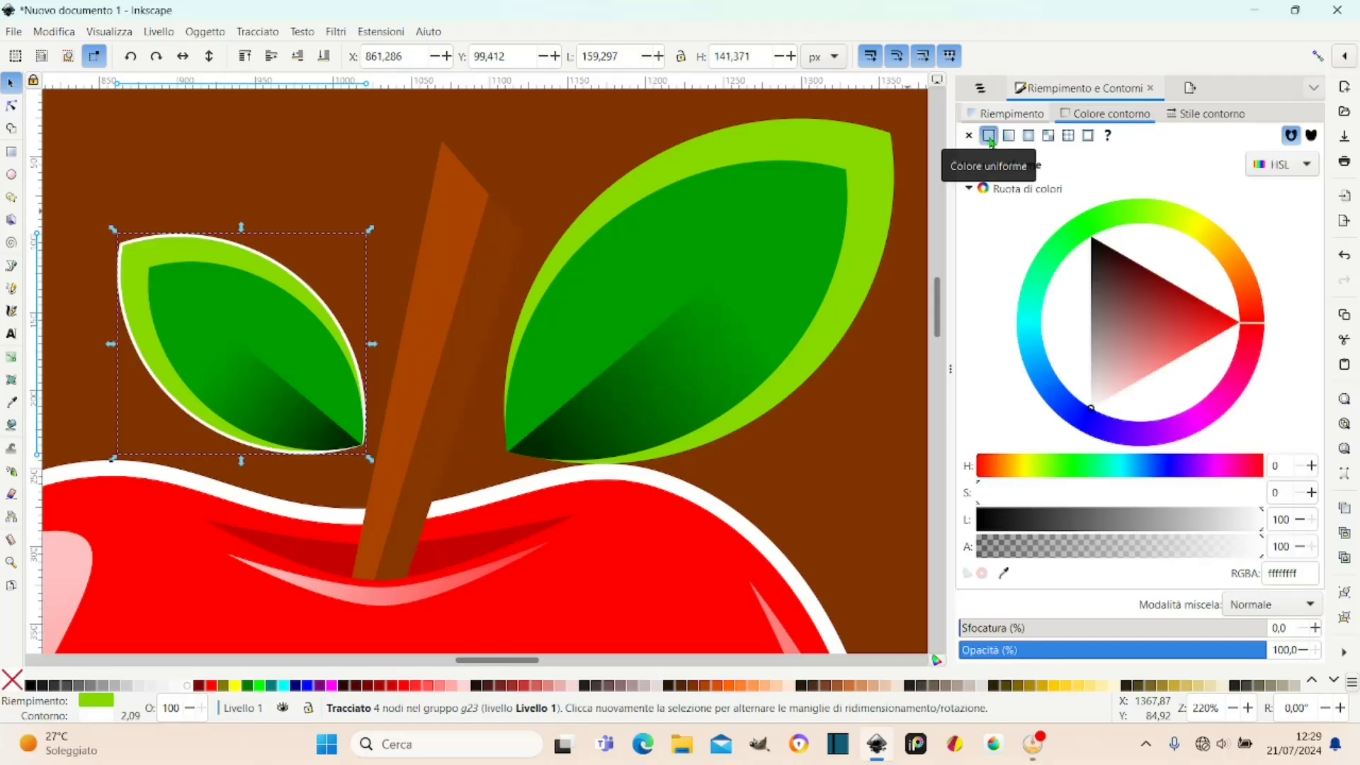
{"action": "left_click", "coordinate": [1188, 119]}
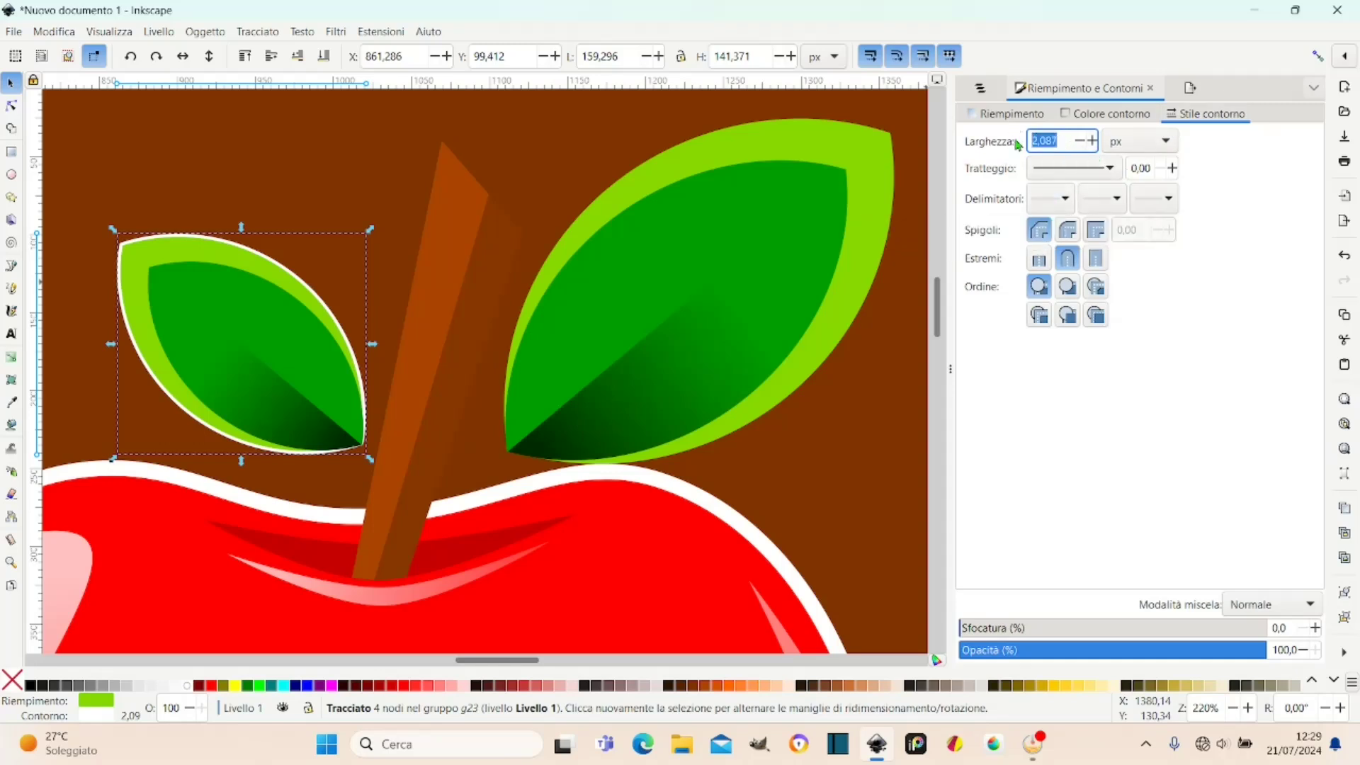
{"action": "type", "text": "6"}
{"action": "key", "text": "Return"}
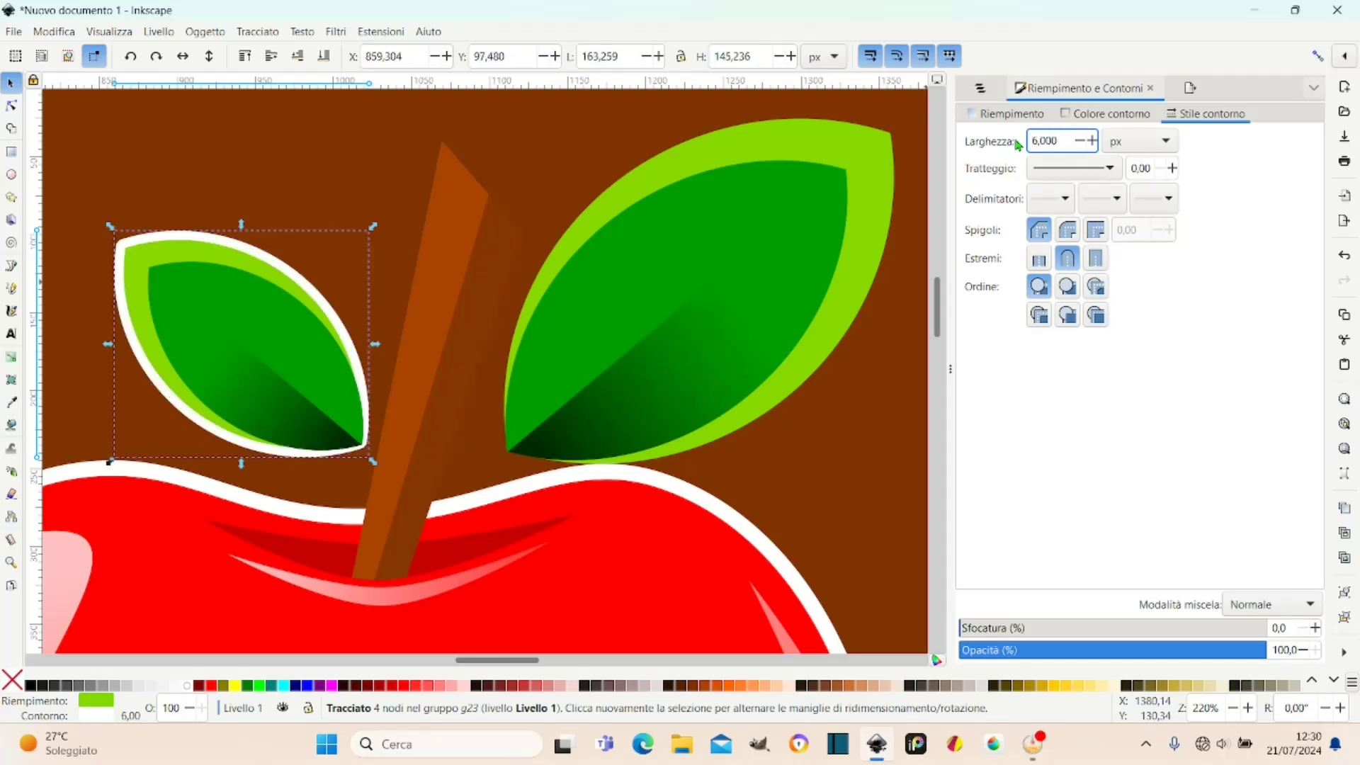
Locate path17, the right leaf's outer shape, in Layers and Objects.
{"action": "left_click", "coordinate": [887, 167]}
{"action": "left_click", "coordinate": [985, 91]}
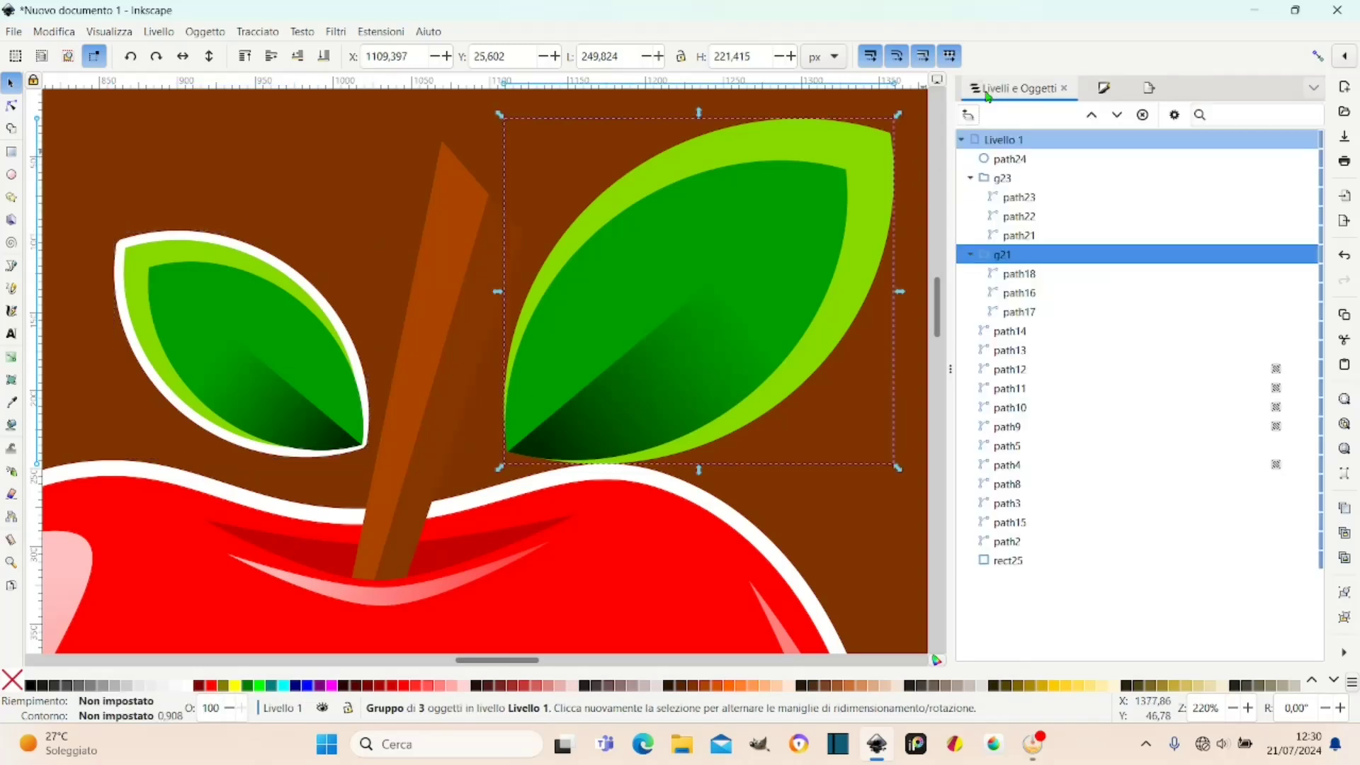
{"action": "mouse_move", "coordinate": [1017, 235]}
{"action": "left_click", "coordinate": [1044, 237]}
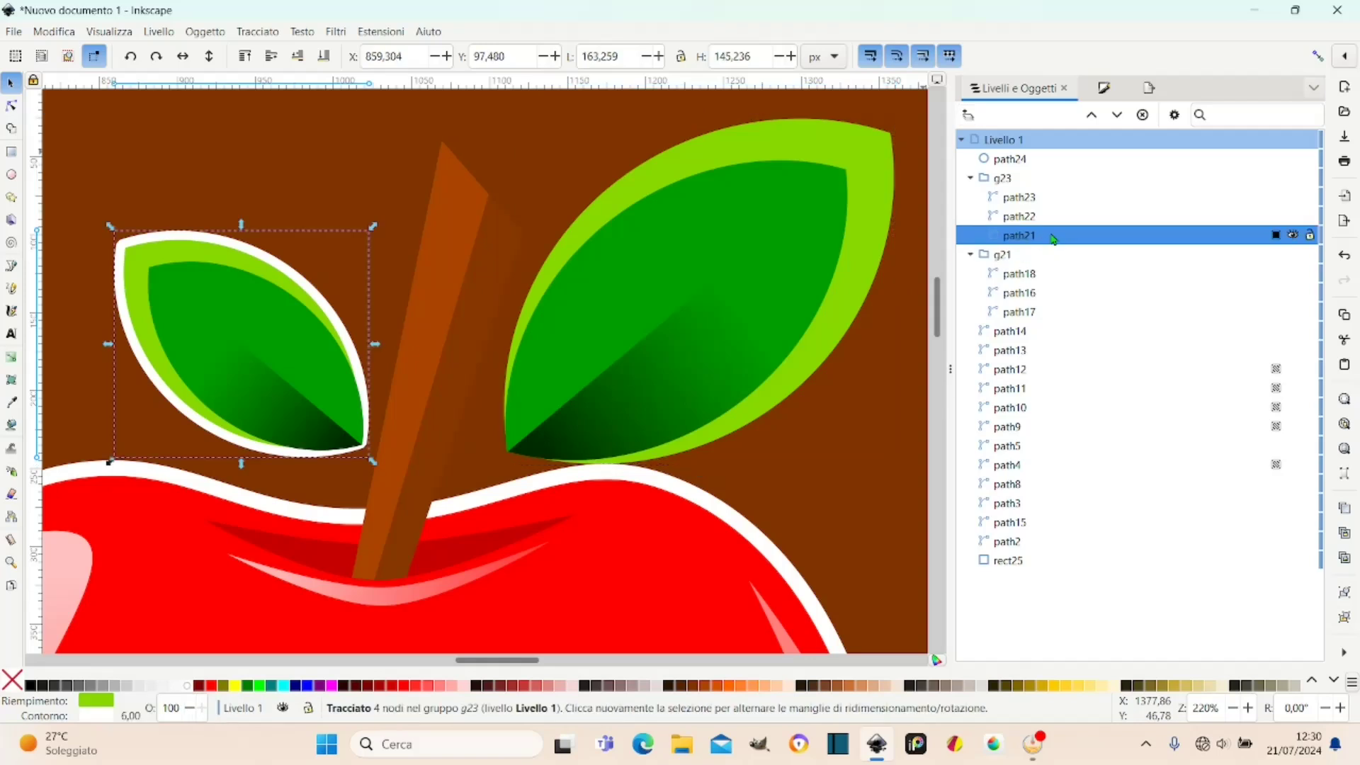
{"action": "left_click", "coordinate": [1032, 276]}
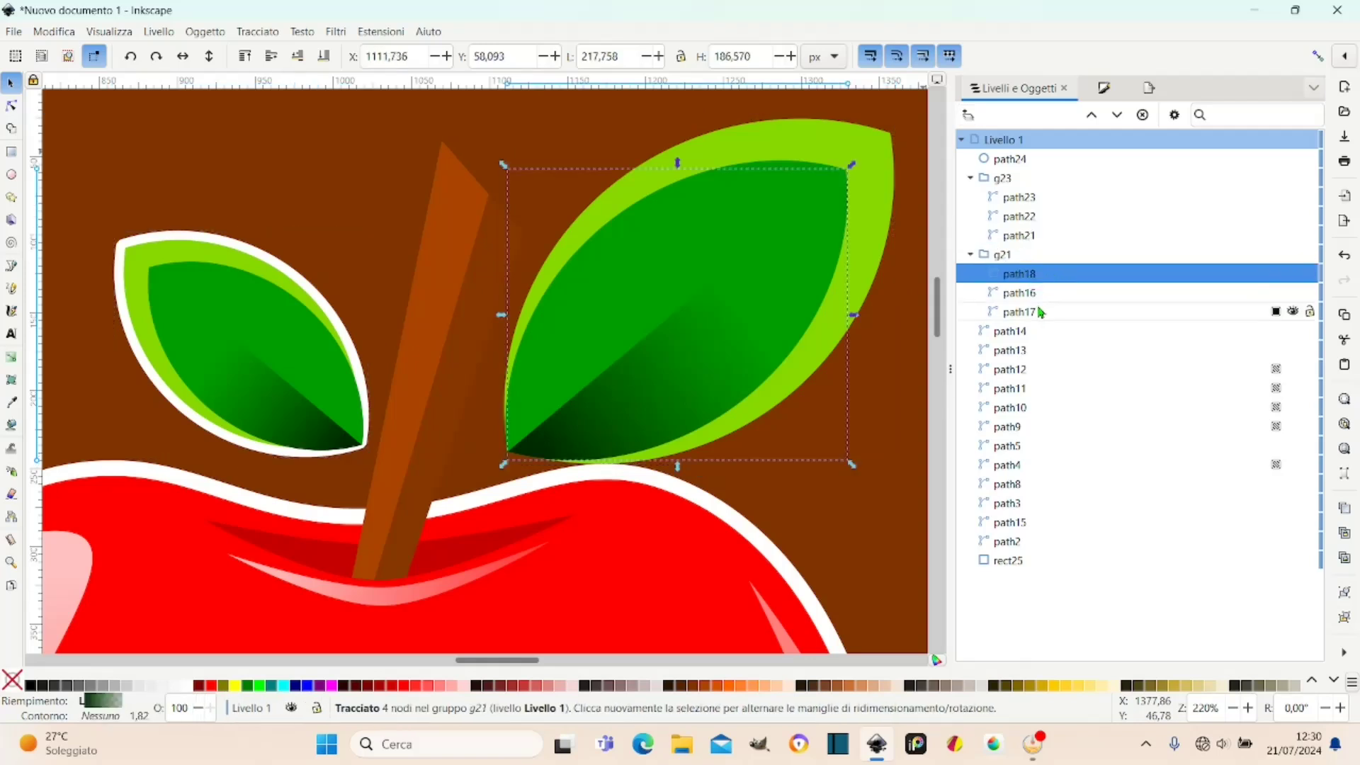
{"action": "left_click", "coordinate": [1039, 313]}
{"action": "left_click", "coordinate": [1293, 311]}
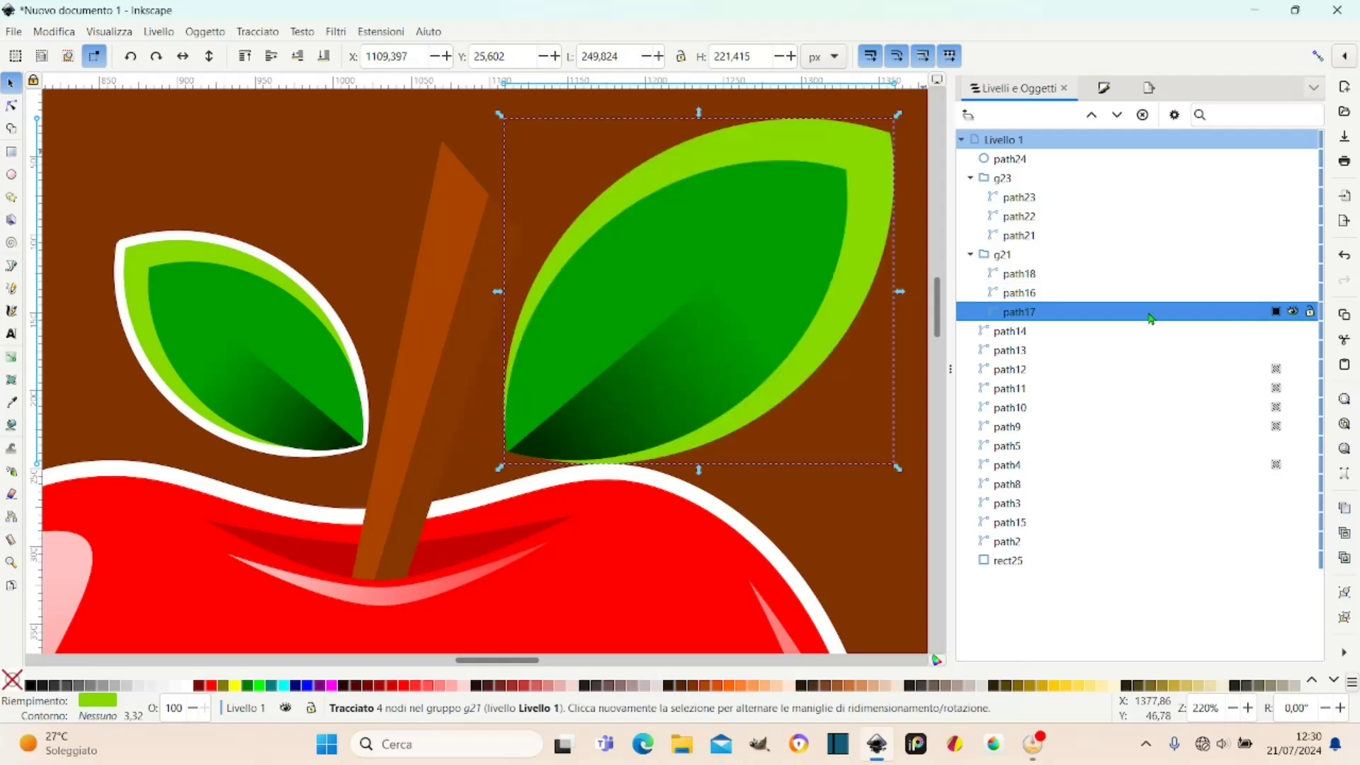
Give path17 a flat white stroke with 6 px width.
{"action": "left_click", "coordinate": [1103, 87]}
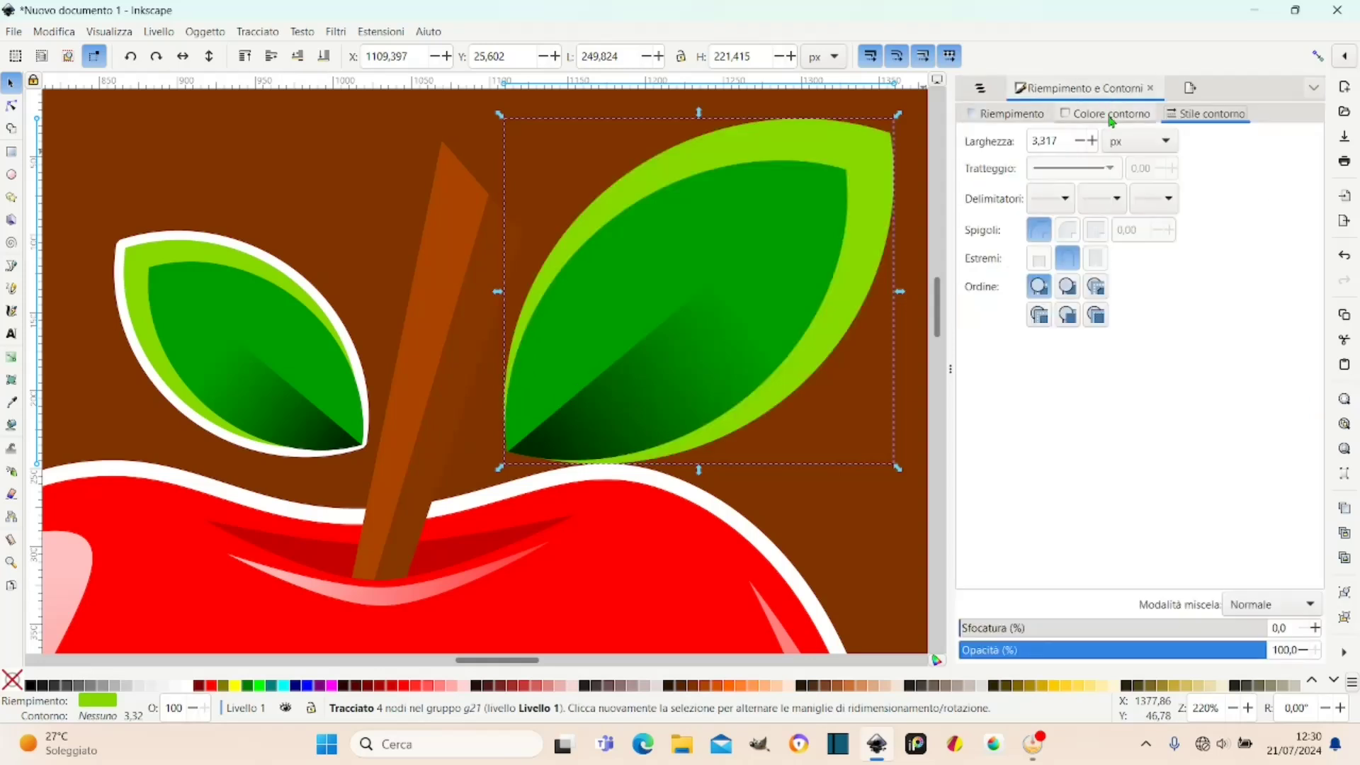
{"action": "left_click", "coordinate": [1109, 114]}
{"action": "left_click", "coordinate": [991, 139]}
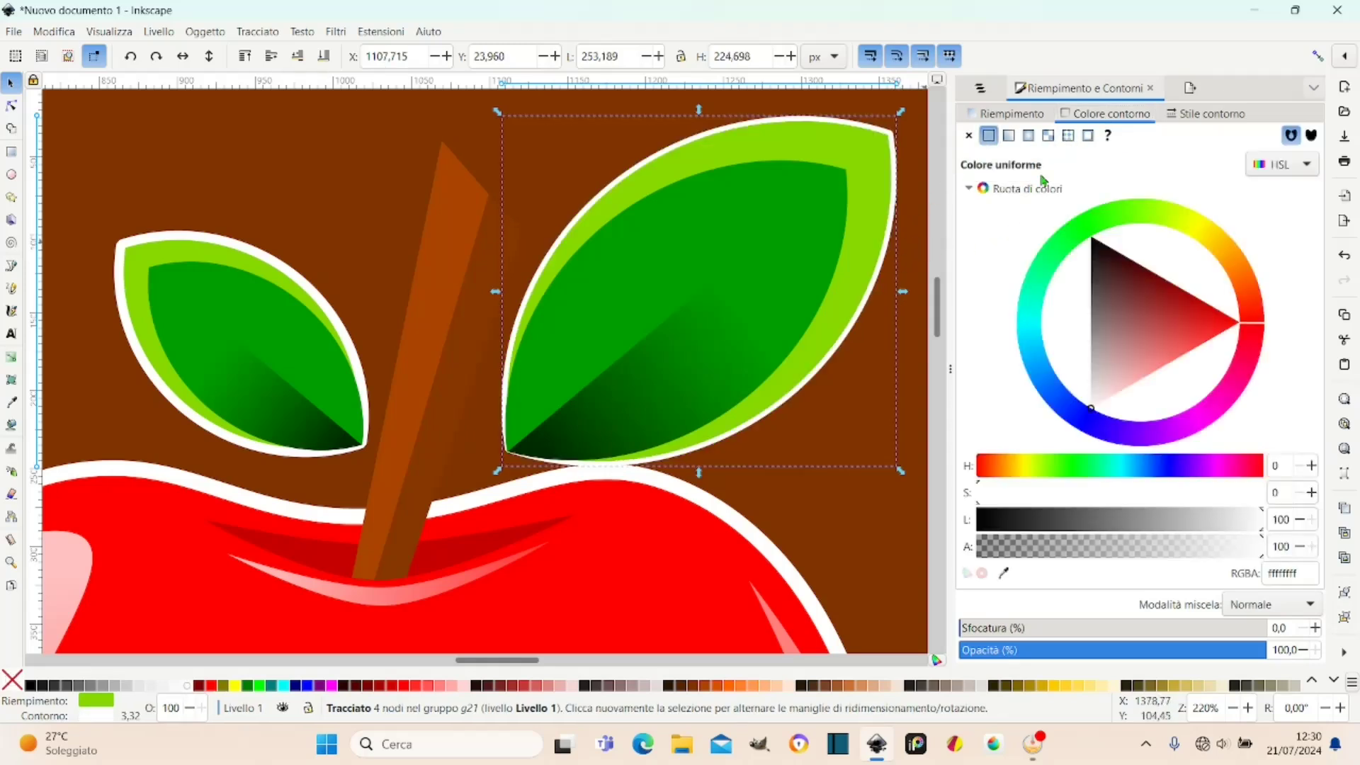
{"action": "left_click", "coordinate": [1211, 113]}
{"action": "left_click_drag", "start_coordinate": [1059, 141], "coordinate": [1021, 141]}
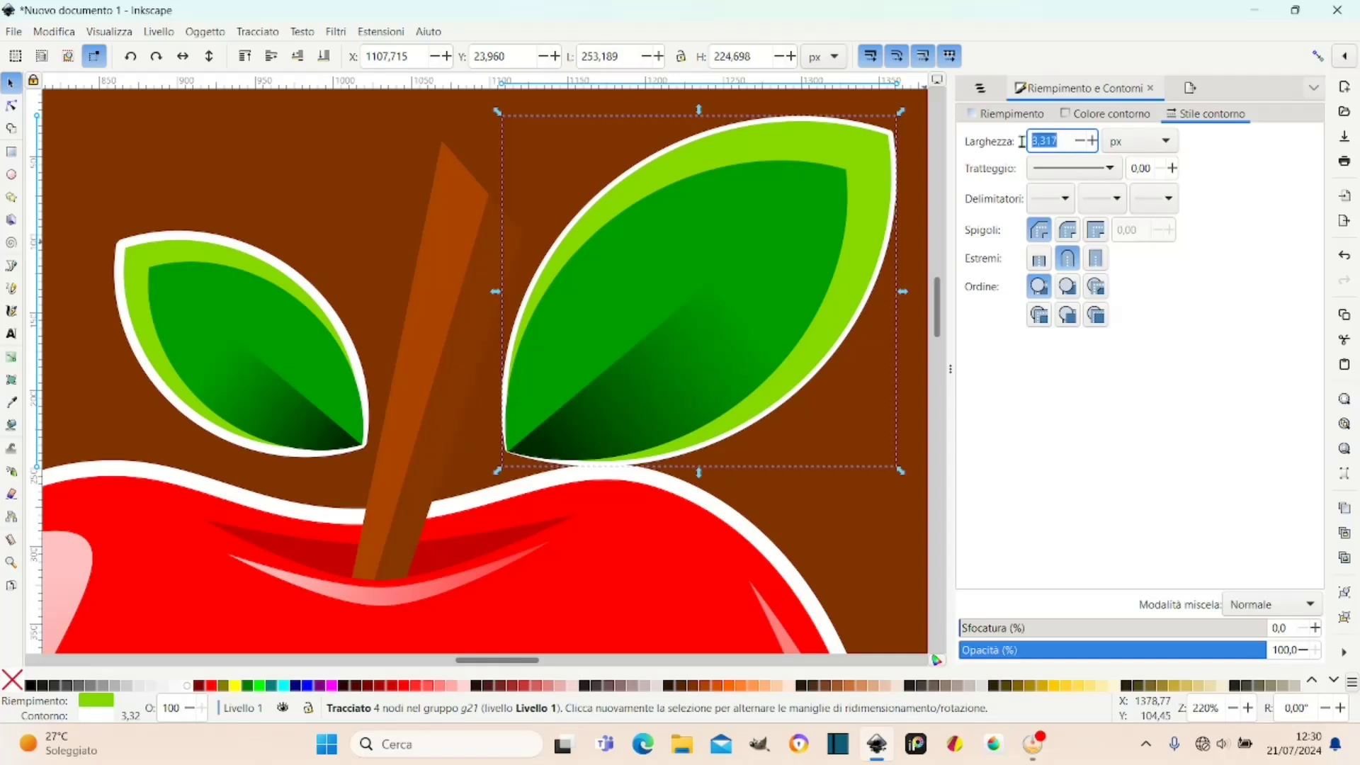
{"action": "type", "text": "6"}
{"action": "key", "text": "Return"}
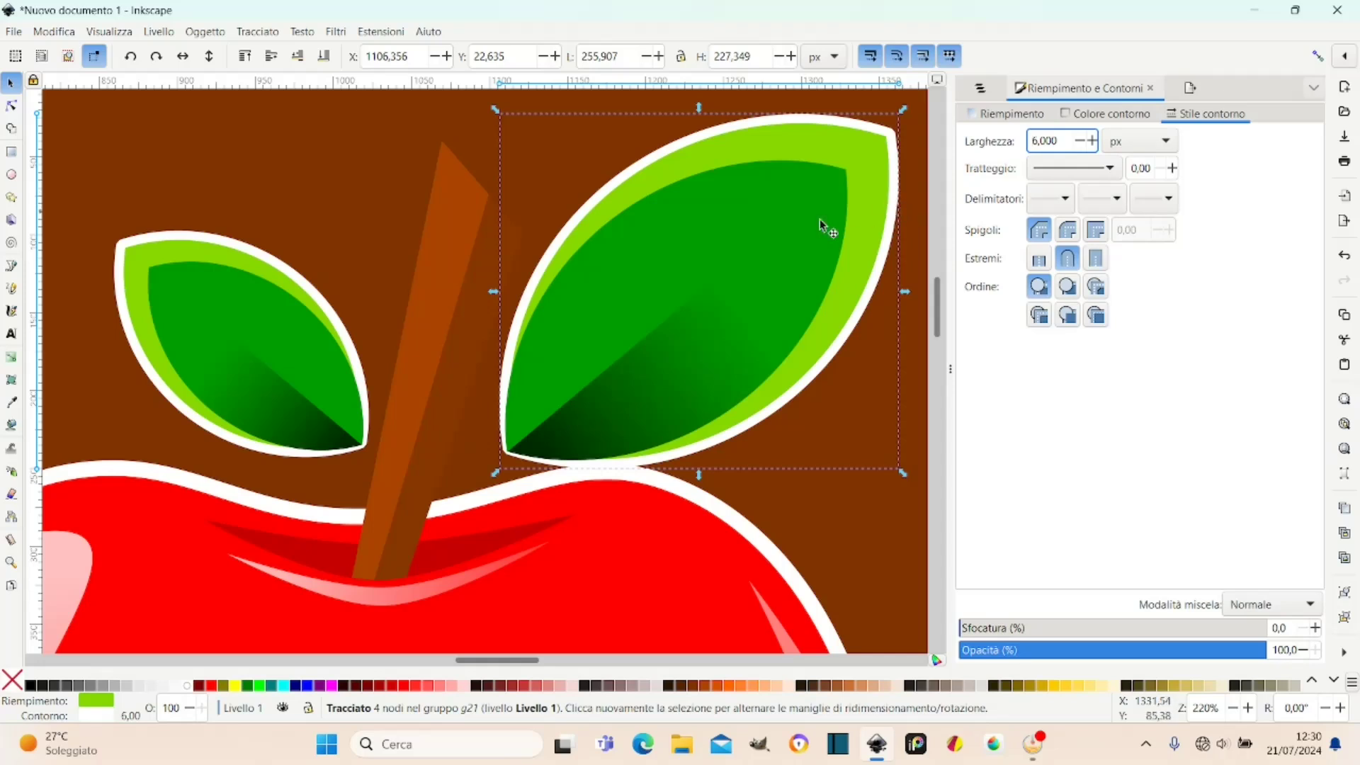
{"action": "left_click", "coordinate": [454, 296]}
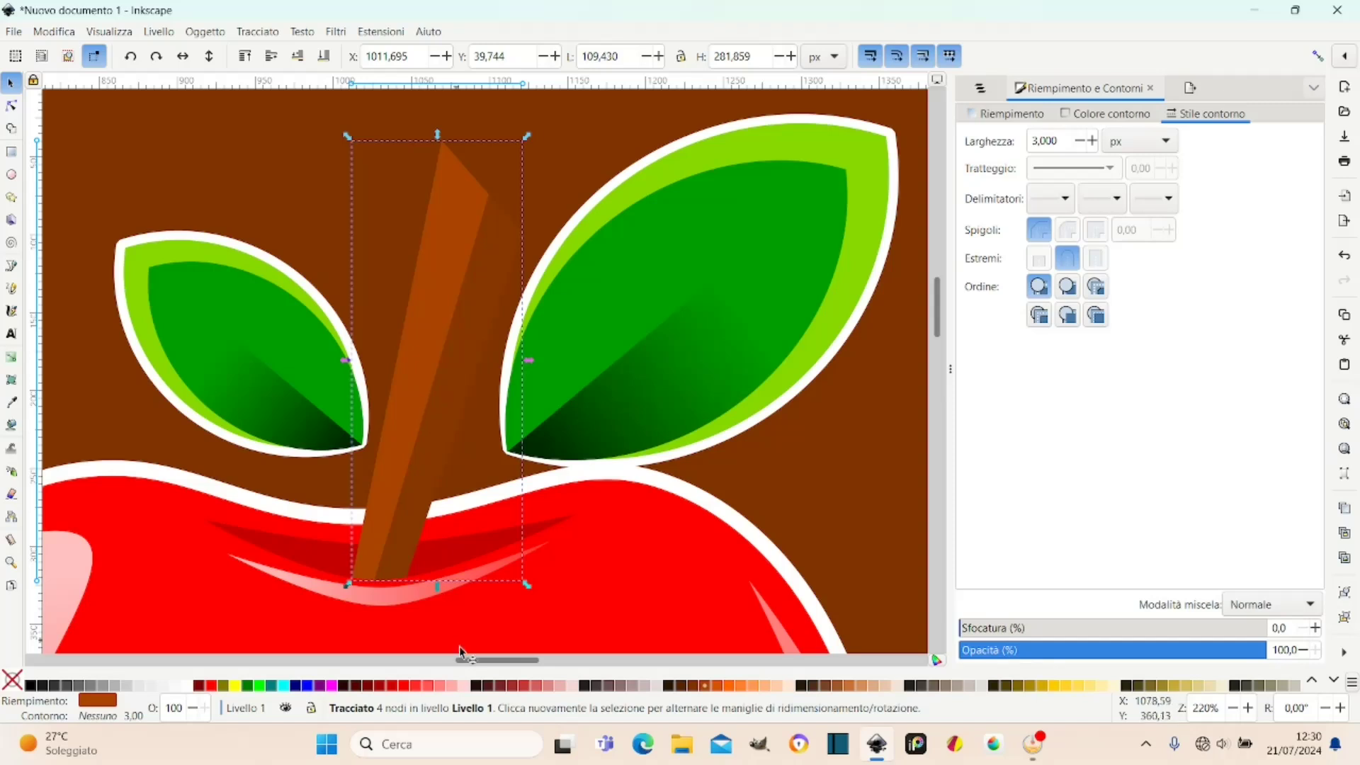
Try a white outline on the brown stem, then set its stroke back to none.
{"action": "left_click_drag", "start_coordinate": [480, 660], "coordinate": [471, 665]}
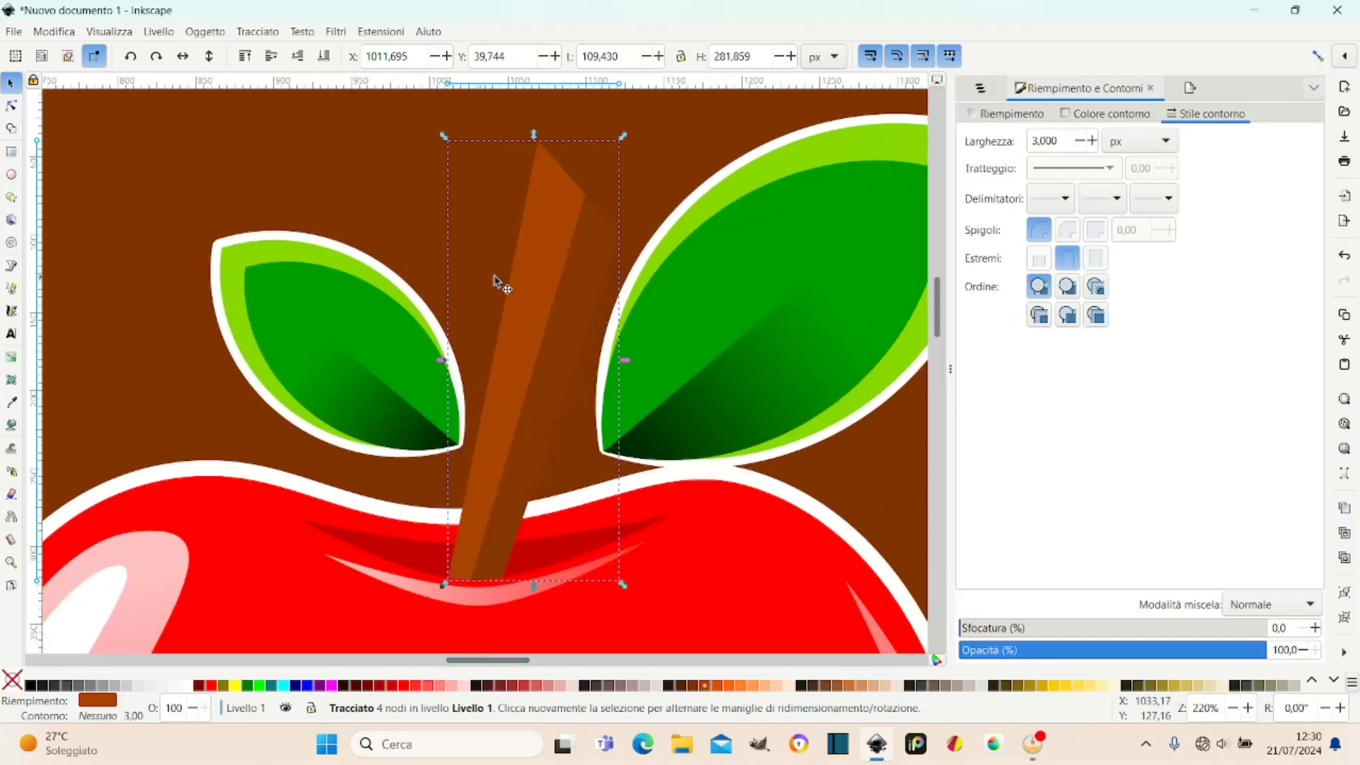
{"action": "left_click", "coordinate": [538, 244]}
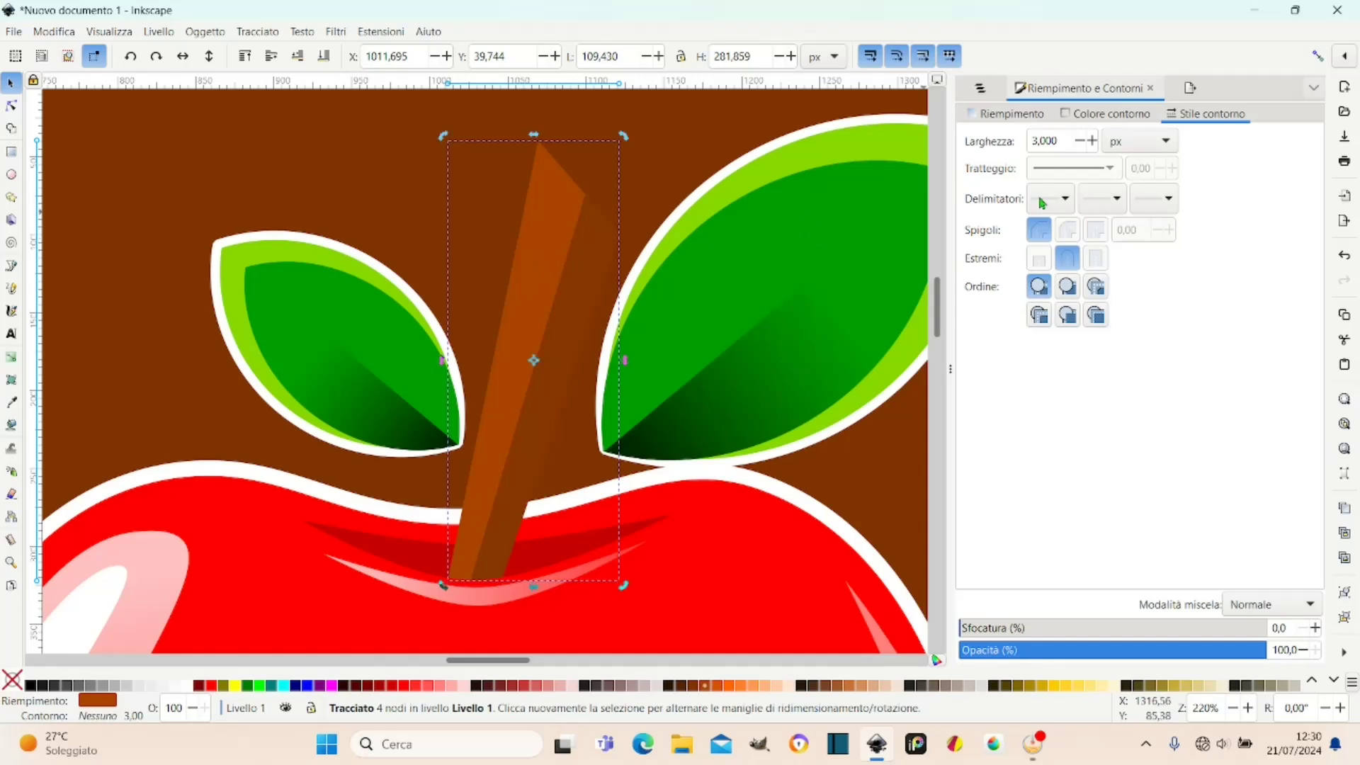
{"action": "left_click", "coordinate": [1126, 117]}
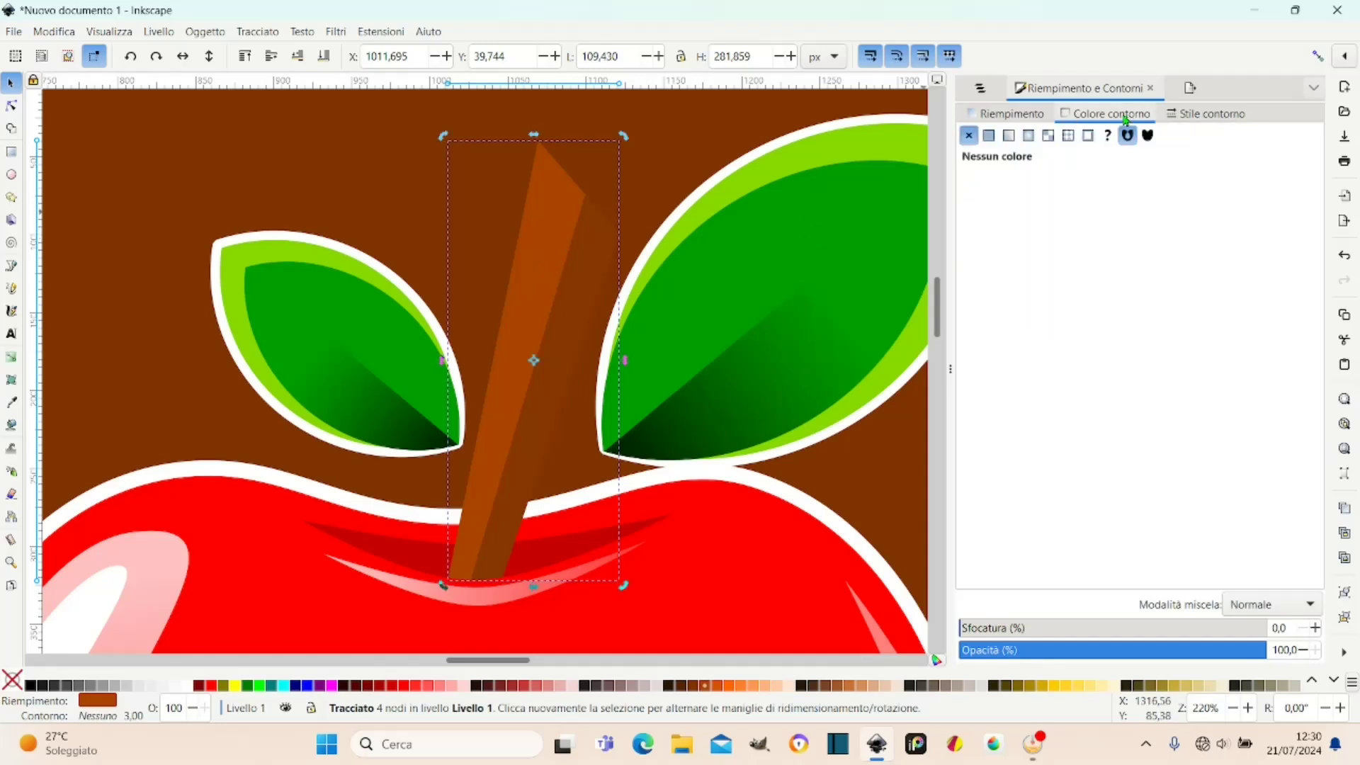
{"action": "left_click", "coordinate": [988, 136]}
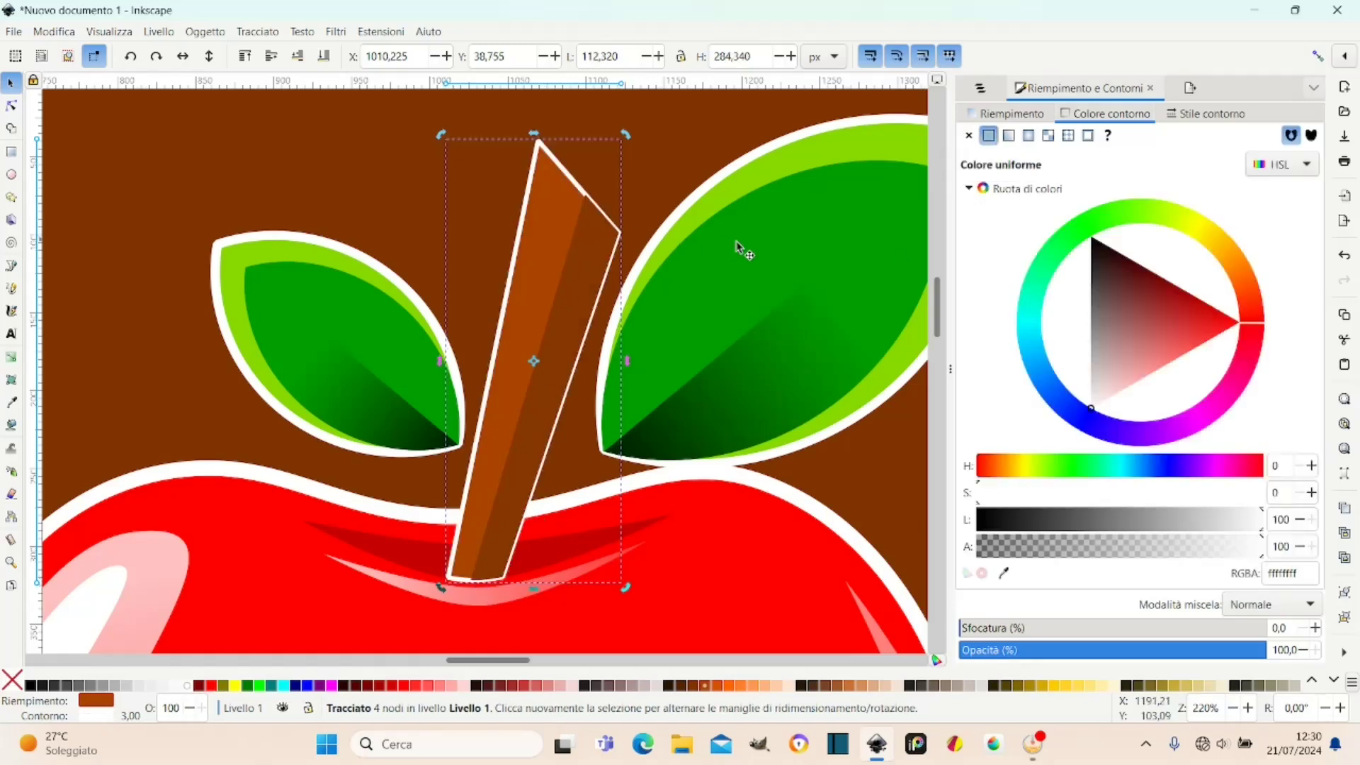
{"action": "left_click", "coordinate": [969, 135]}
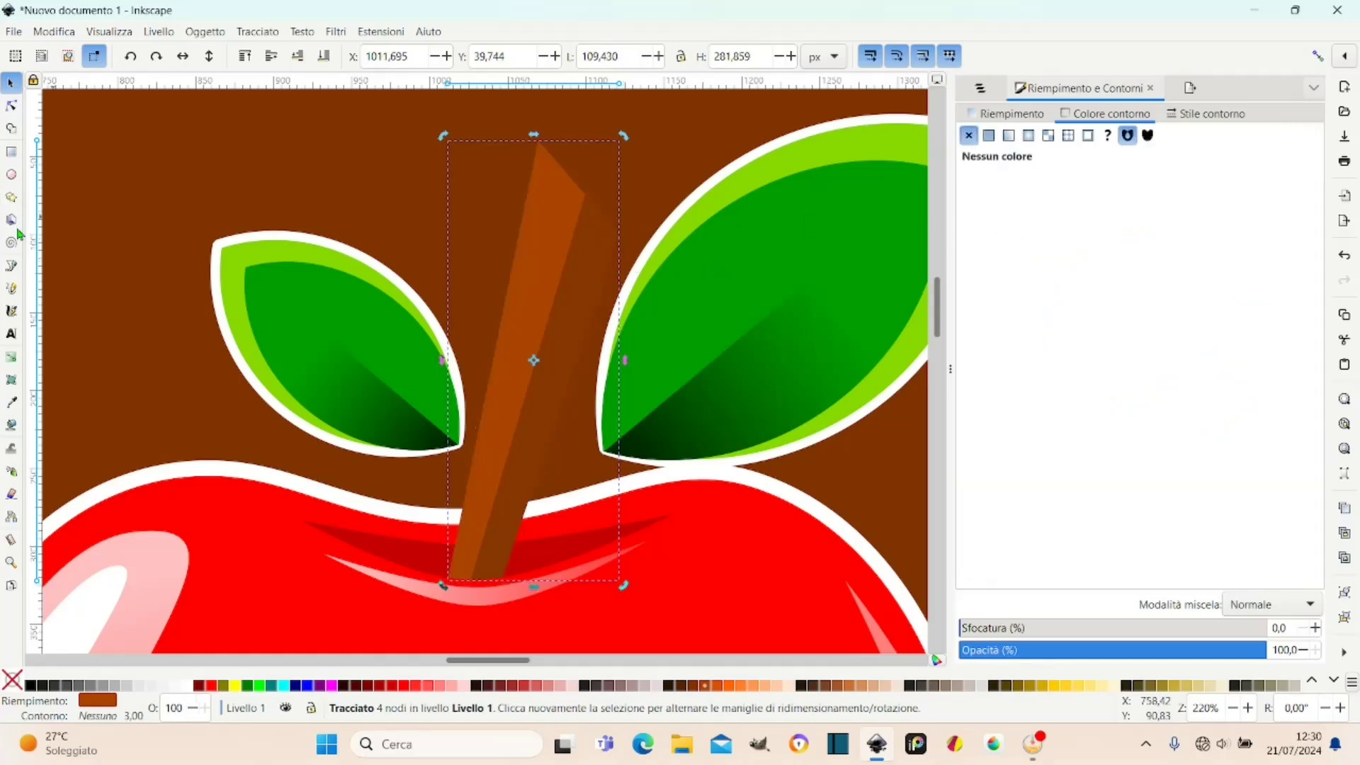
{"action": "left_click", "coordinate": [12, 266]}
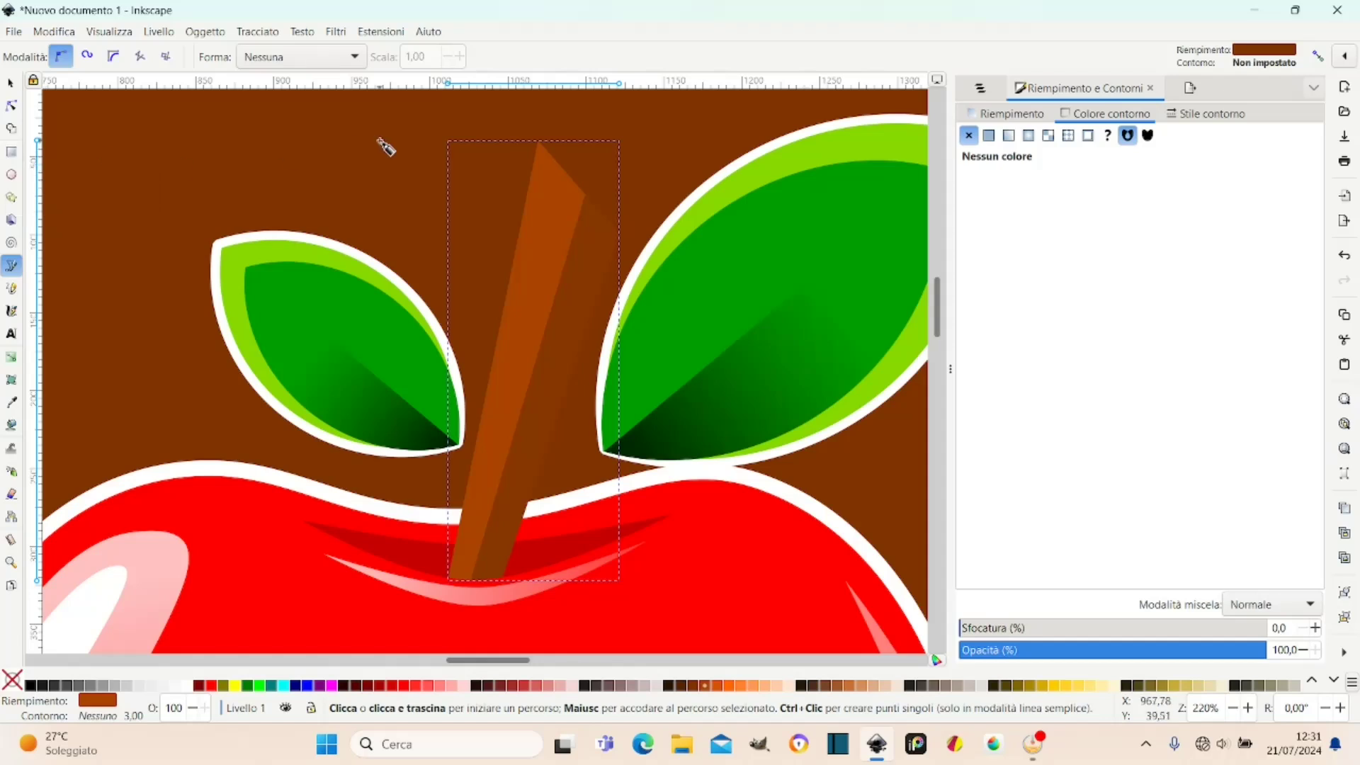
Draw a small rectangle above the stem and fill it white.
{"action": "left_click", "coordinate": [14, 159]}
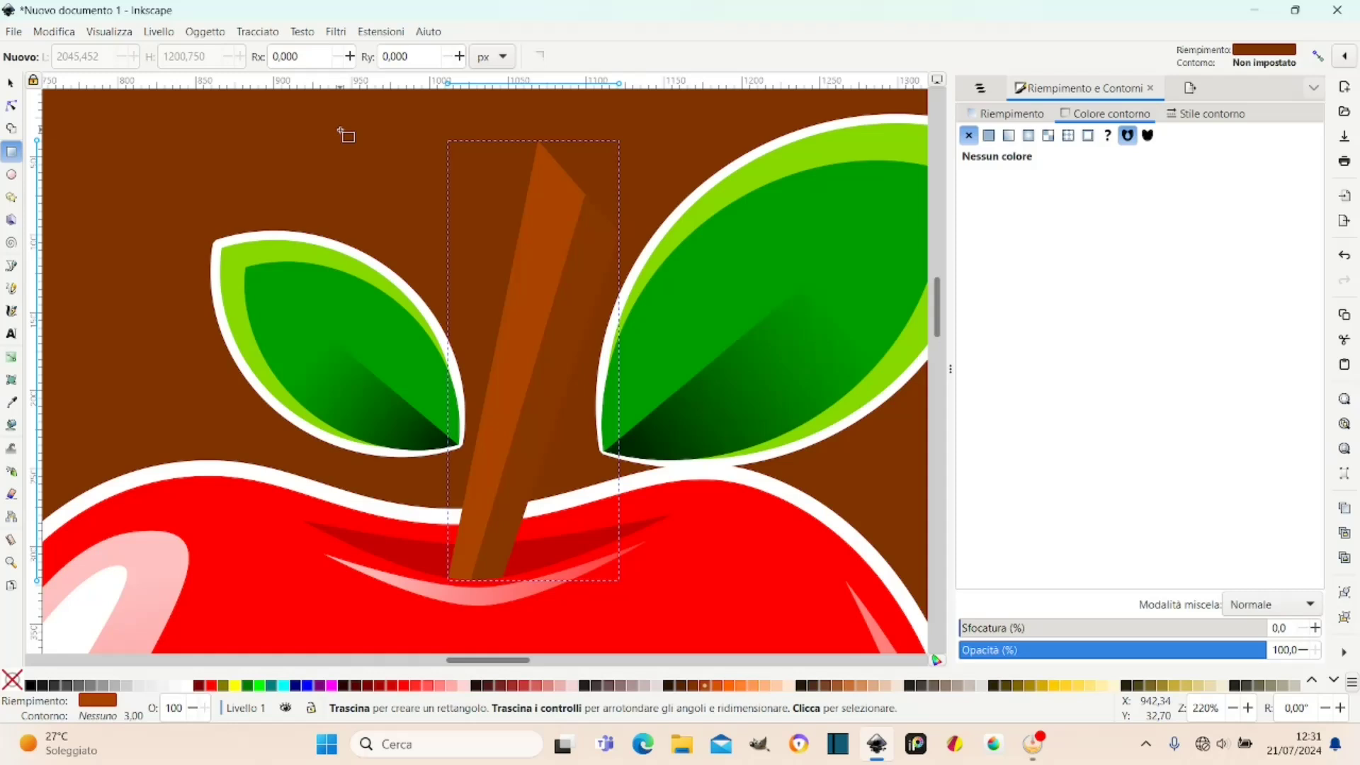
{"action": "left_click", "coordinate": [10, 83]}
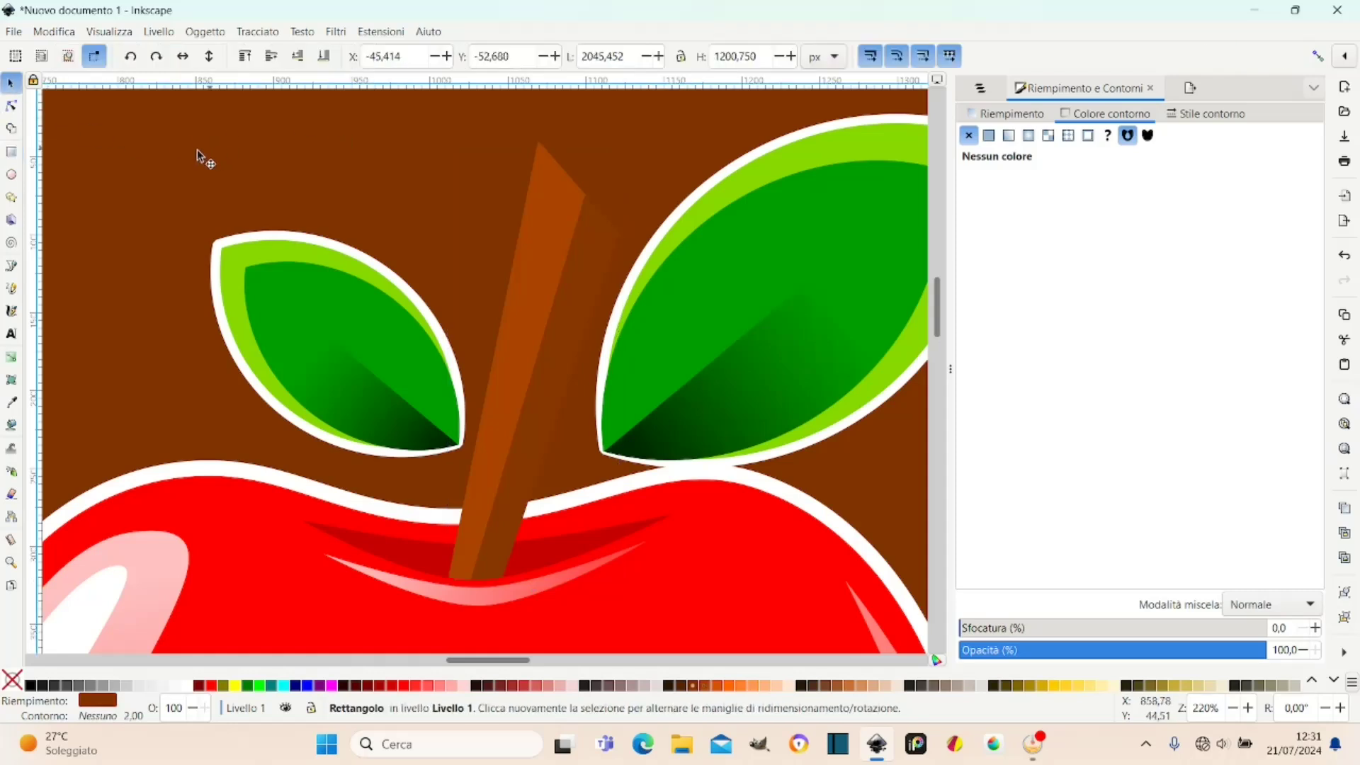
{"action": "left_click", "coordinate": [11, 152]}
{"action": "left_click_drag", "start_coordinate": [373, 157], "coordinate": [449, 208]}
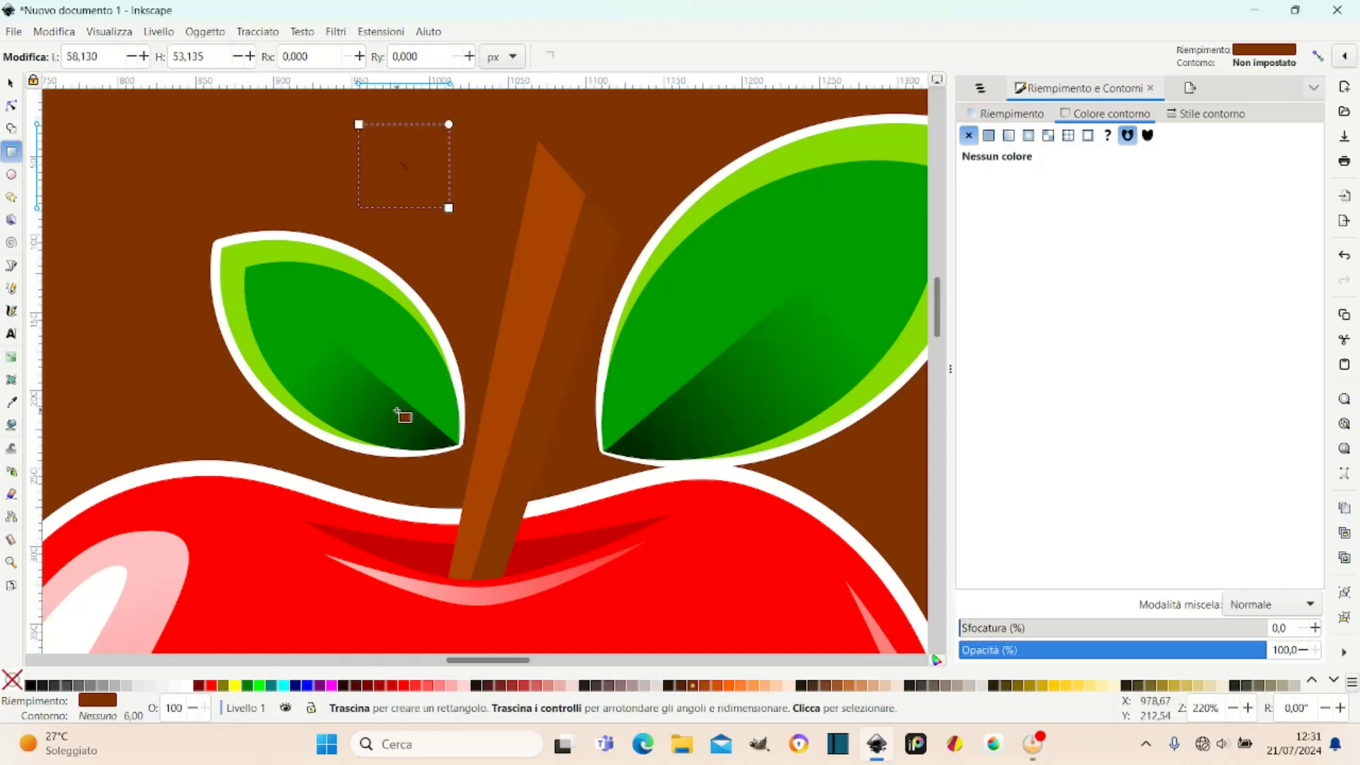
{"action": "left_click", "coordinate": [186, 685]}
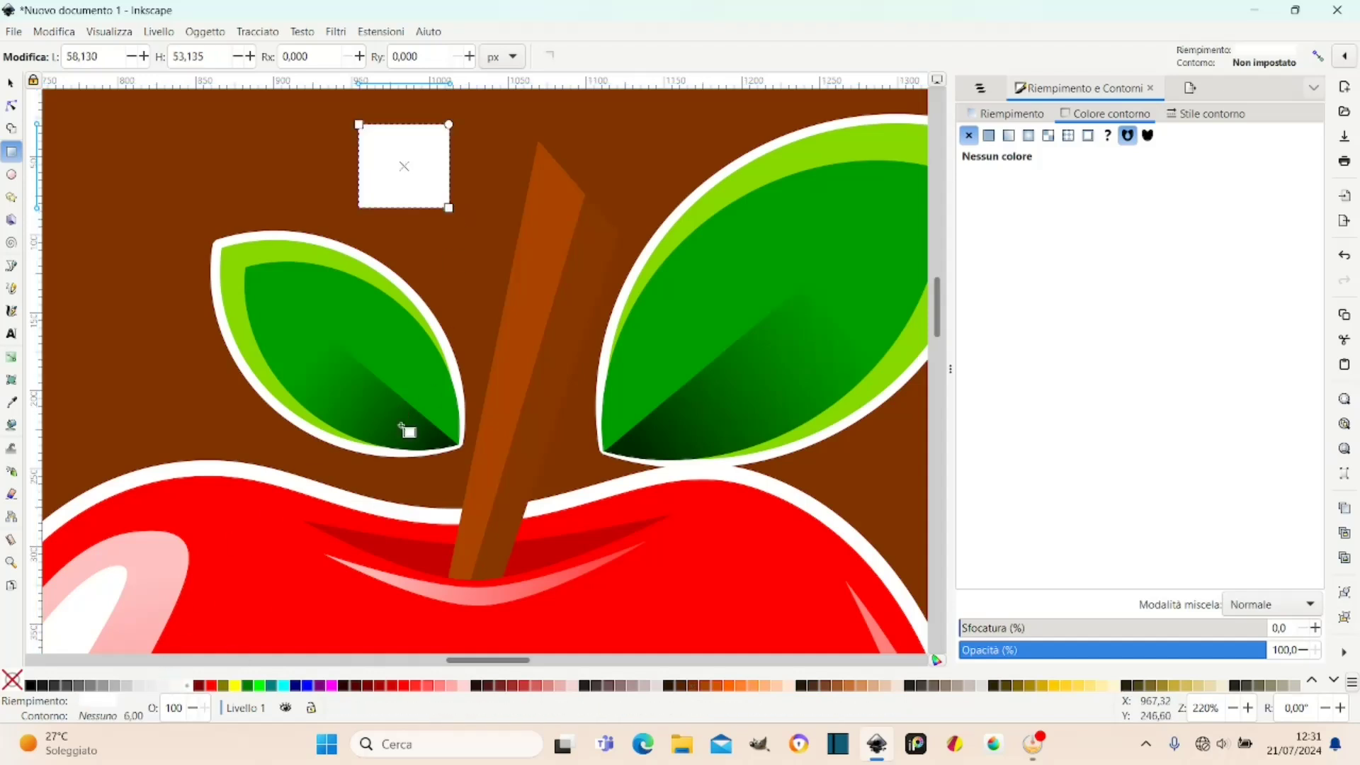
Move the white rectangle over the stem tip and lower it one step behind the stem.
{"action": "left_click", "coordinate": [11, 85]}
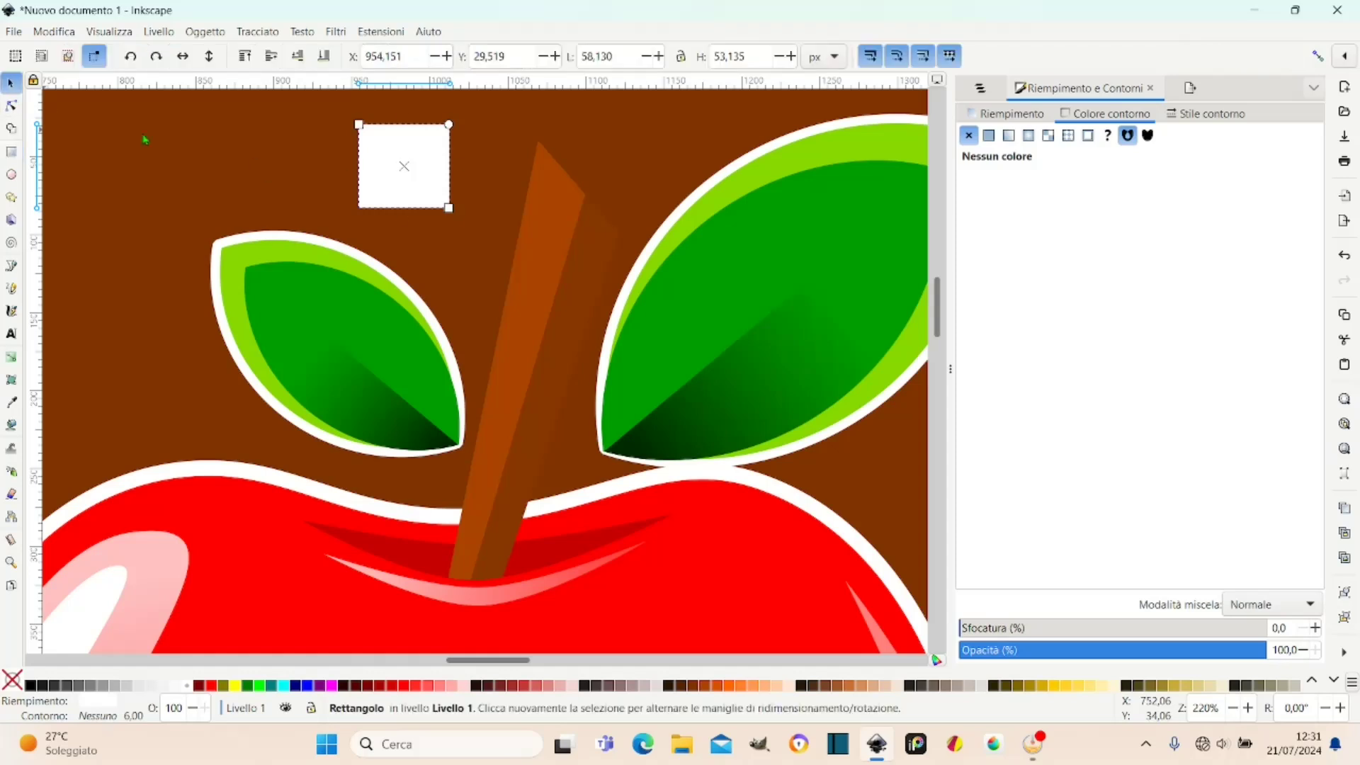
{"action": "left_click_drag", "start_coordinate": [425, 182], "coordinate": [567, 186]}
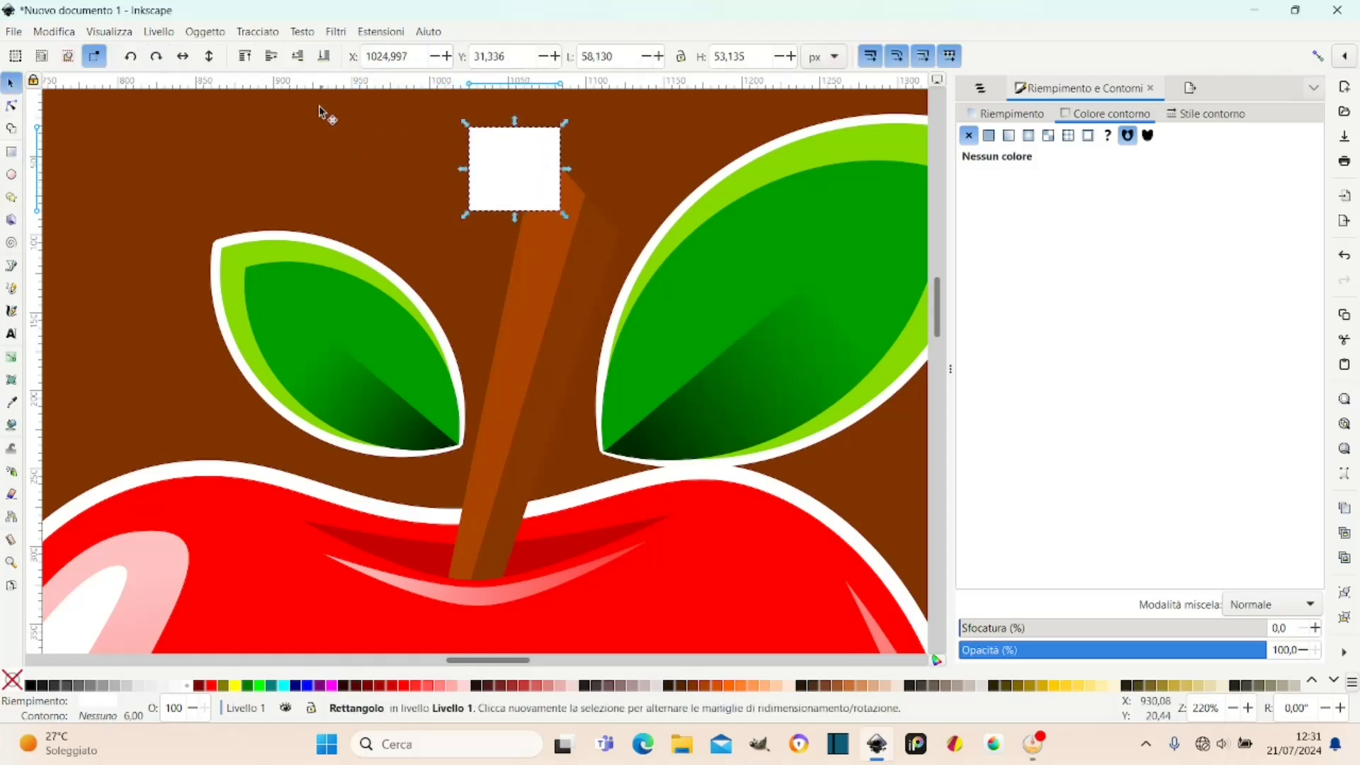
{"action": "left_click", "coordinate": [301, 59]}
{"action": "left_click", "coordinate": [298, 57]}
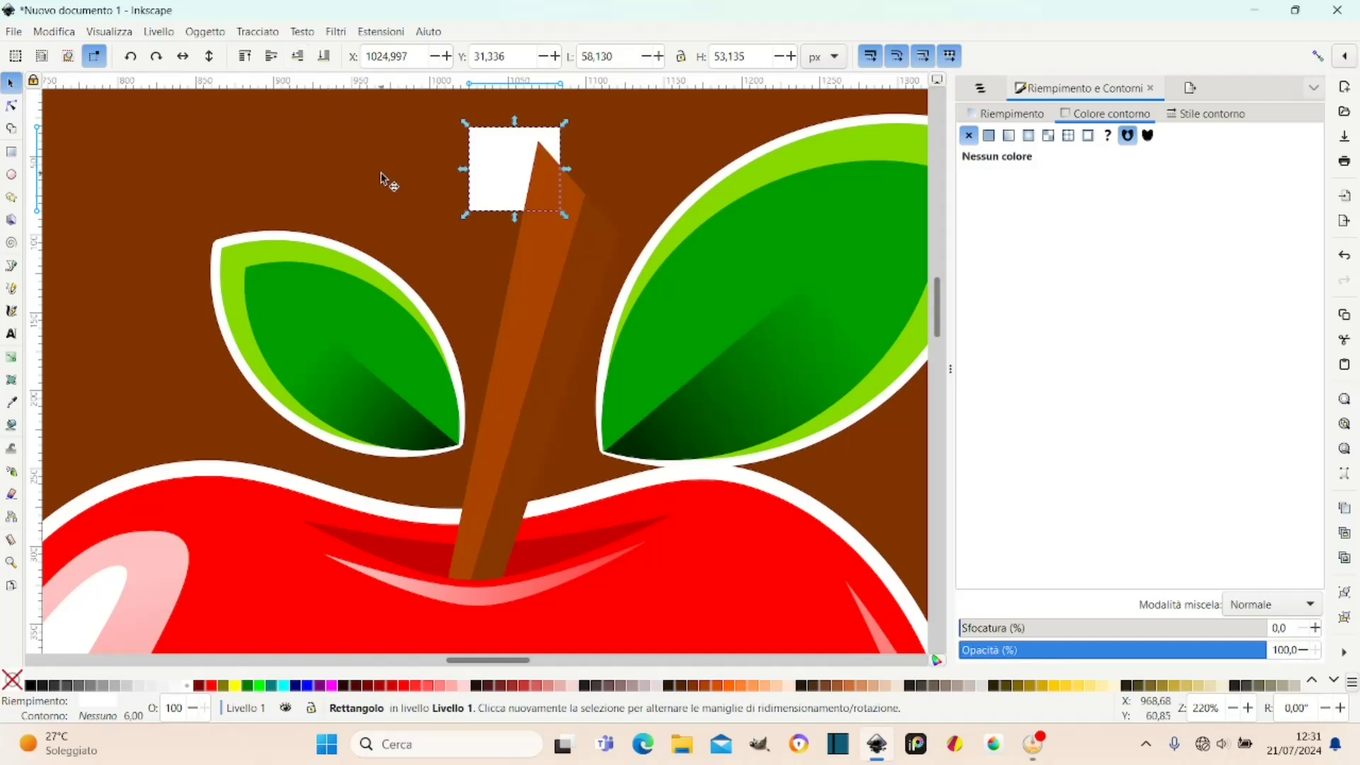
{"action": "left_click", "coordinate": [13, 108]}
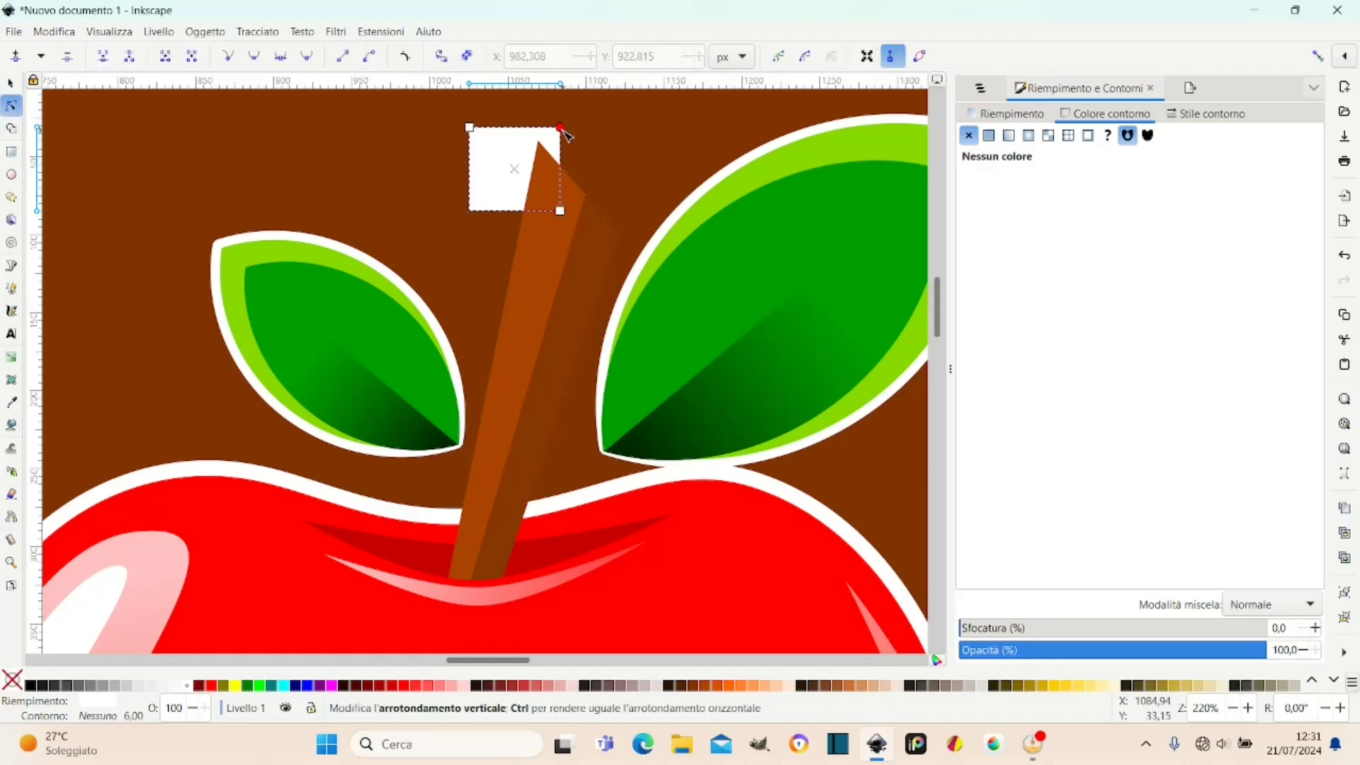
{"action": "mouse_move", "coordinate": [518, 174]}
{"action": "left_mouse_down"}
{"action": "mouse_move", "coordinate": [574, 172]}
{"action": "mouse_move", "coordinate": [628, 243]}
{"action": "left_mouse_up"}
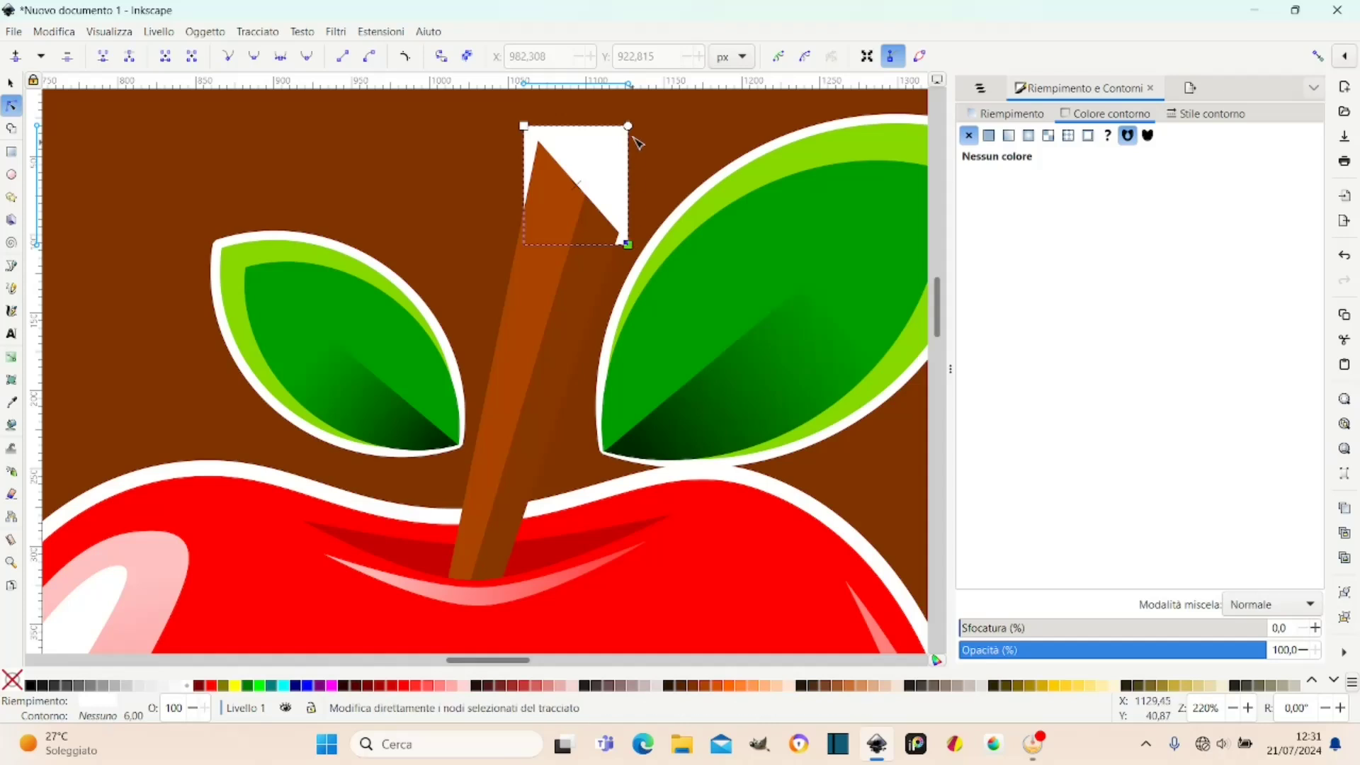
{"action": "mouse_move", "coordinate": [628, 127]}
{"action": "left_mouse_down"}
{"action": "mouse_move", "coordinate": [630, 159]}
{"action": "mouse_move", "coordinate": [629, 135]}
{"action": "left_mouse_up"}
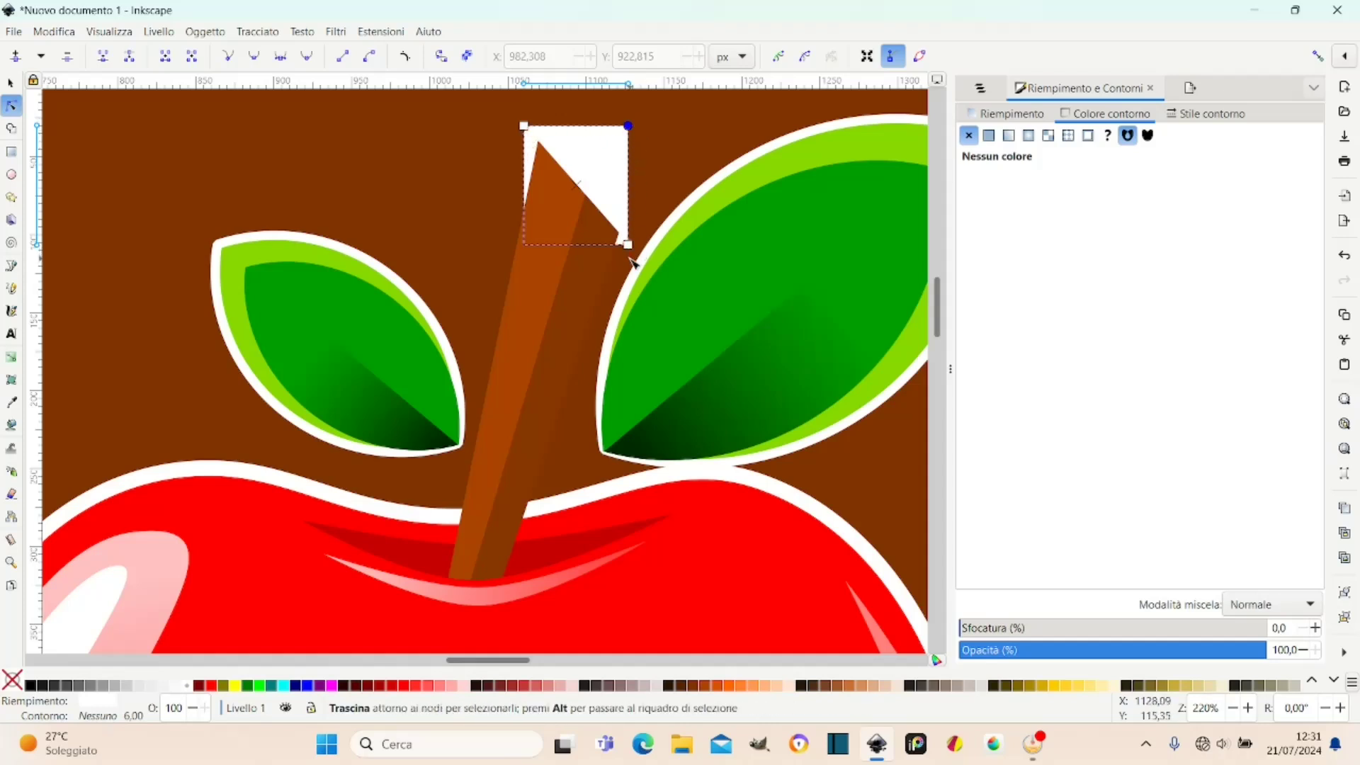
{"action": "key", "text": "Escape"}
{"action": "left_click", "coordinate": [609, 171]}
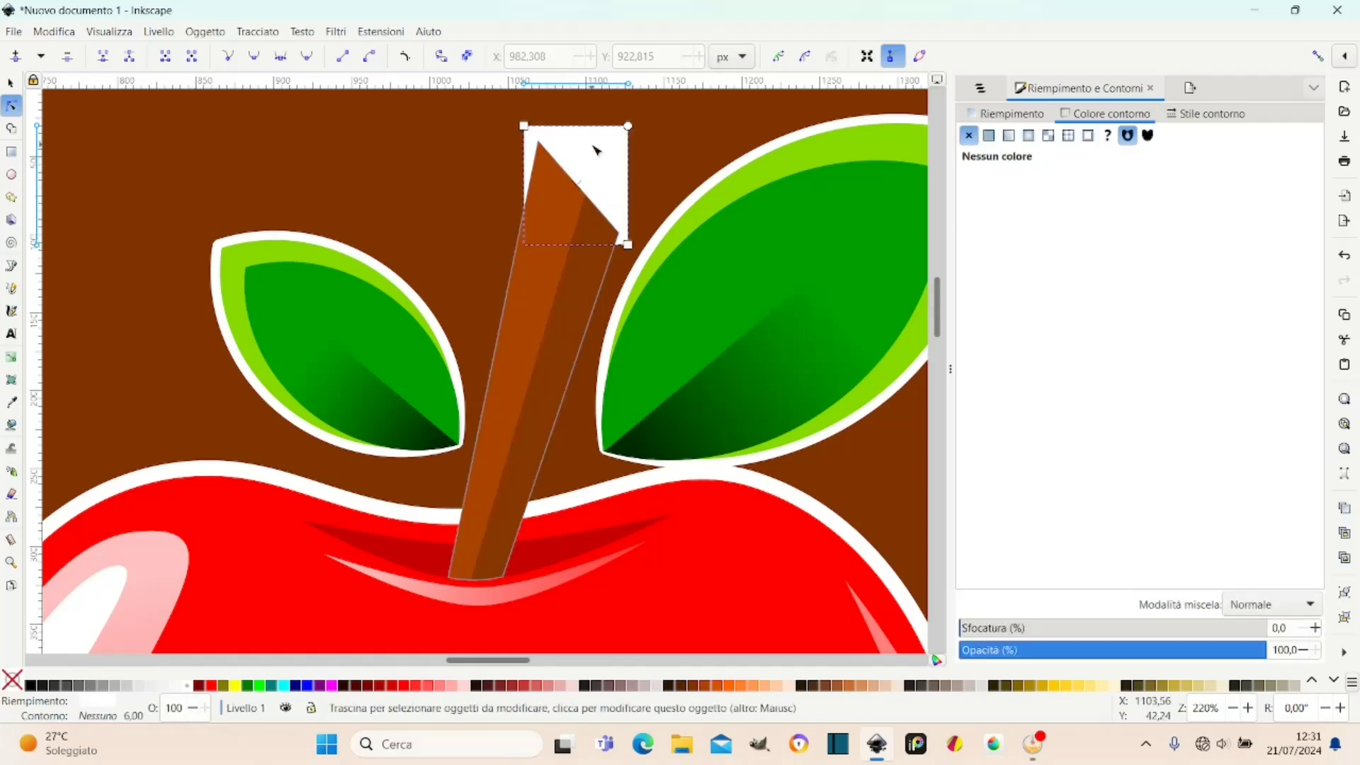
Convert the white rectangle to a path and reshape its top nodes into a wedge at the stem tip.
{"action": "left_click", "coordinate": [266, 35]}
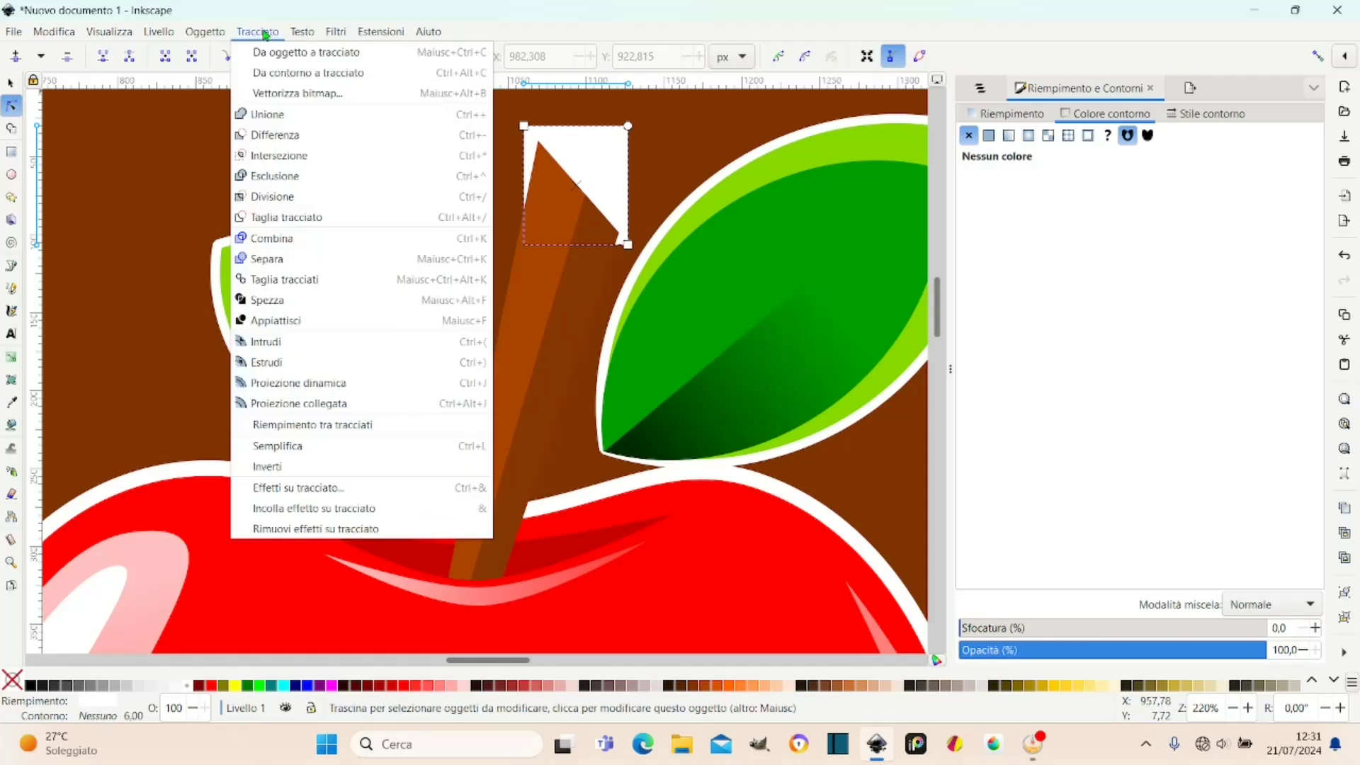
{"action": "left_click", "coordinate": [280, 49]}
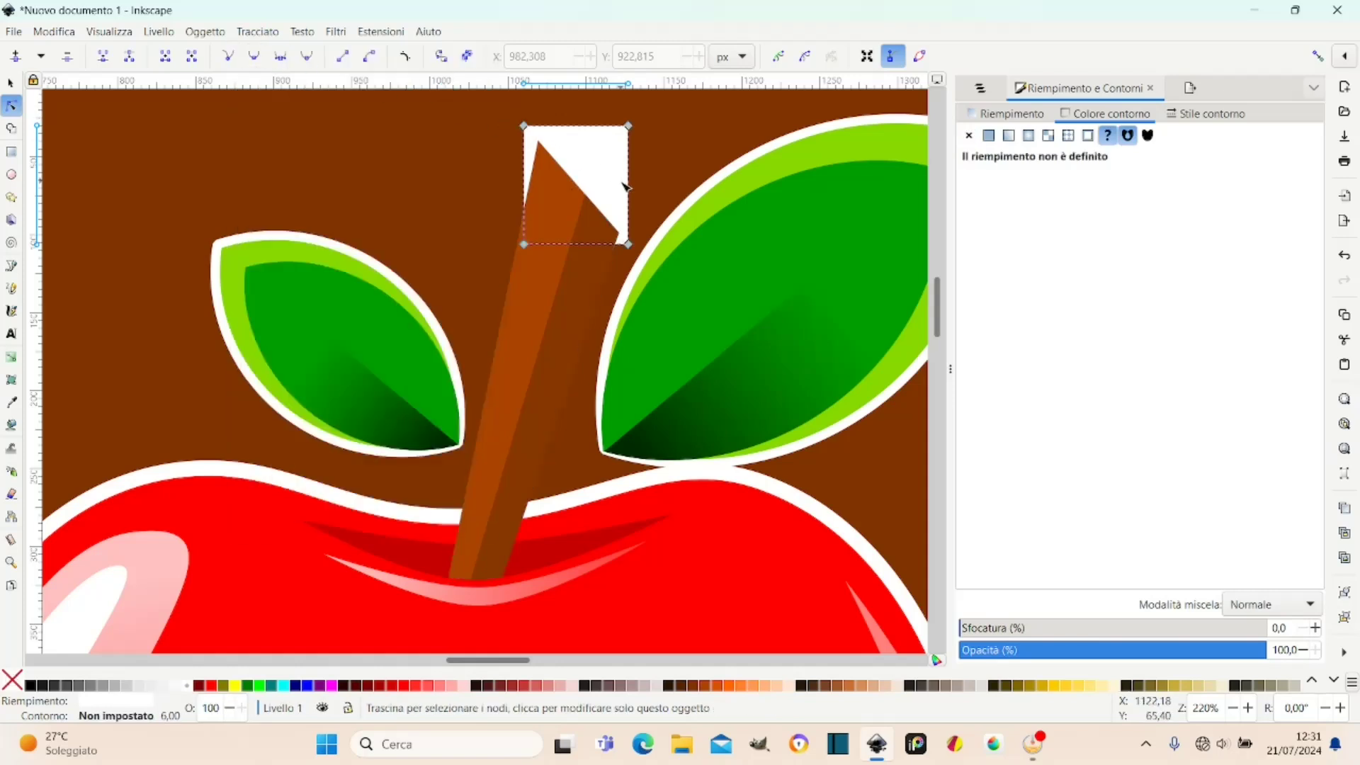
{"action": "left_click_drag", "start_coordinate": [627, 244], "coordinate": [621, 274]}
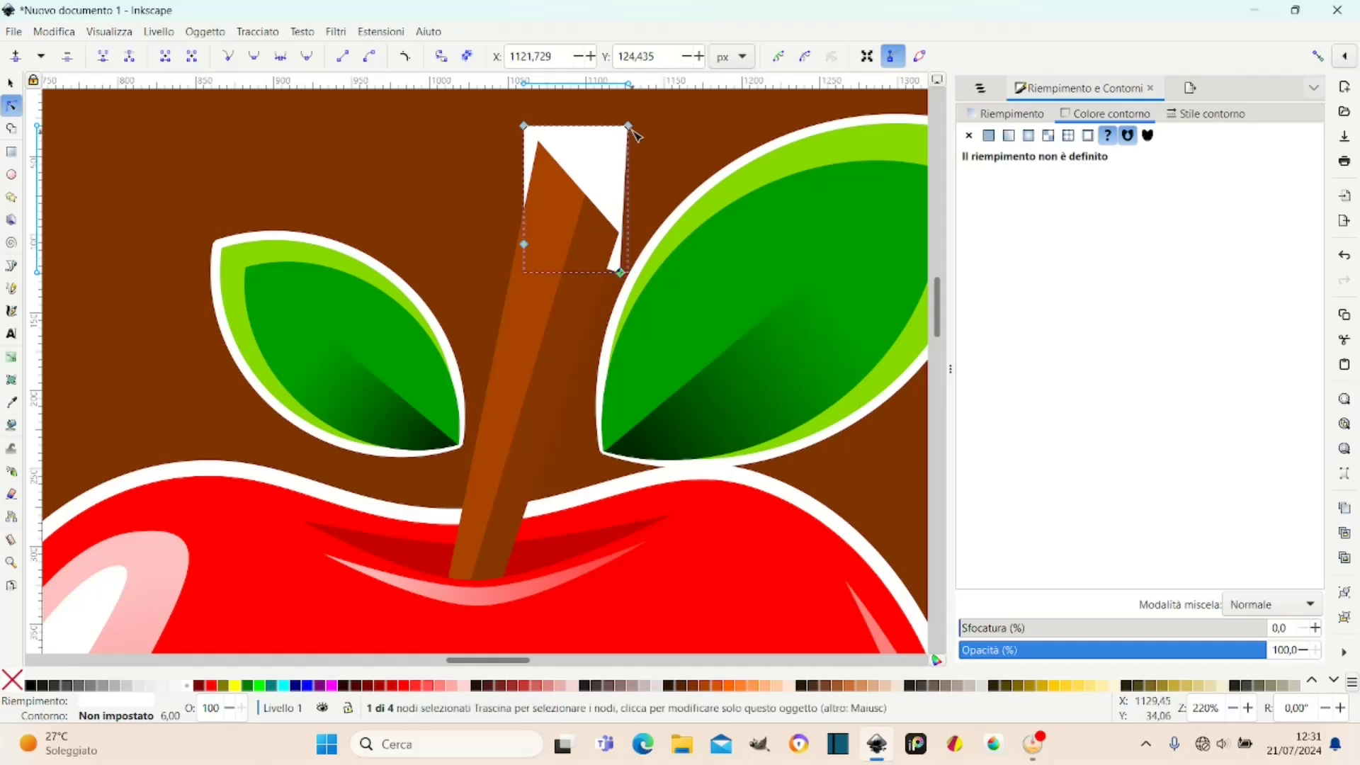
{"action": "left_click_drag", "start_coordinate": [628, 126], "coordinate": [633, 233]}
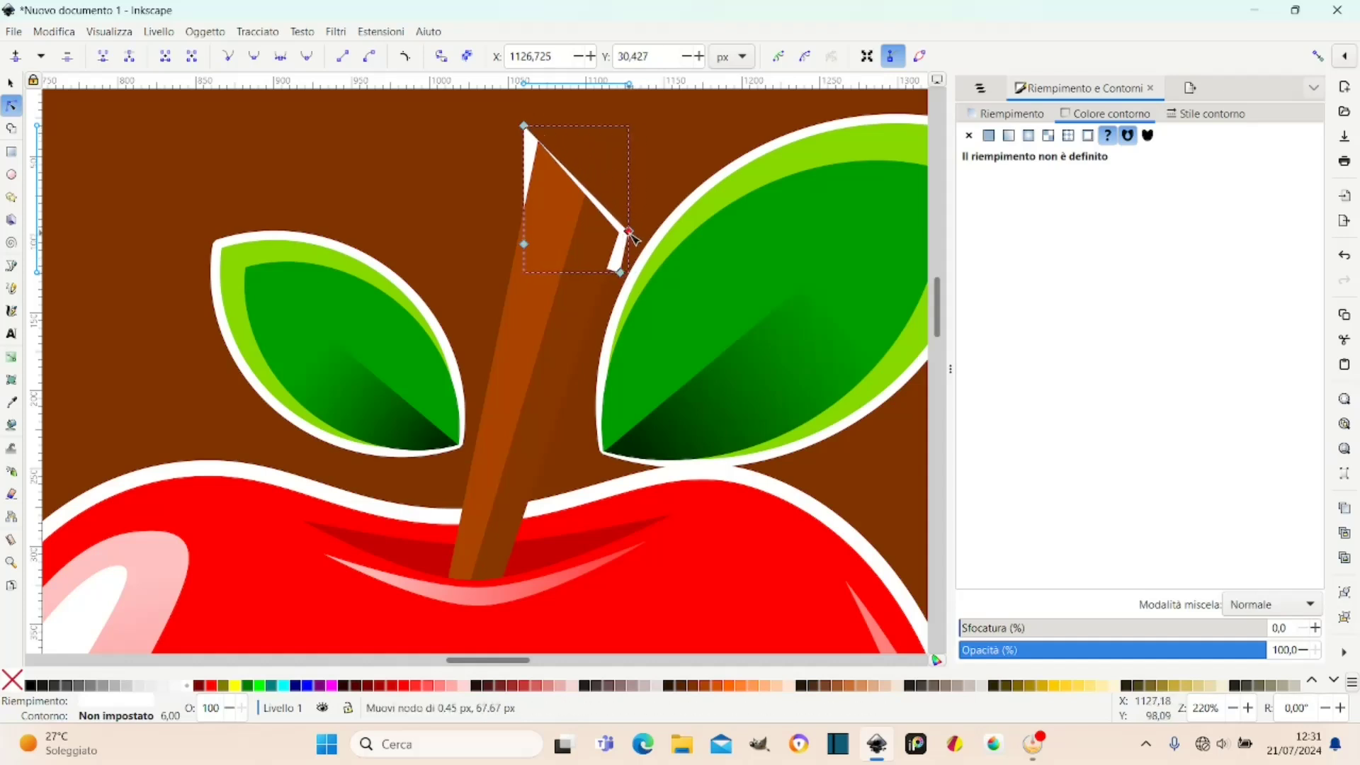
{"action": "left_click_drag", "start_coordinate": [532, 130], "coordinate": [540, 124]}
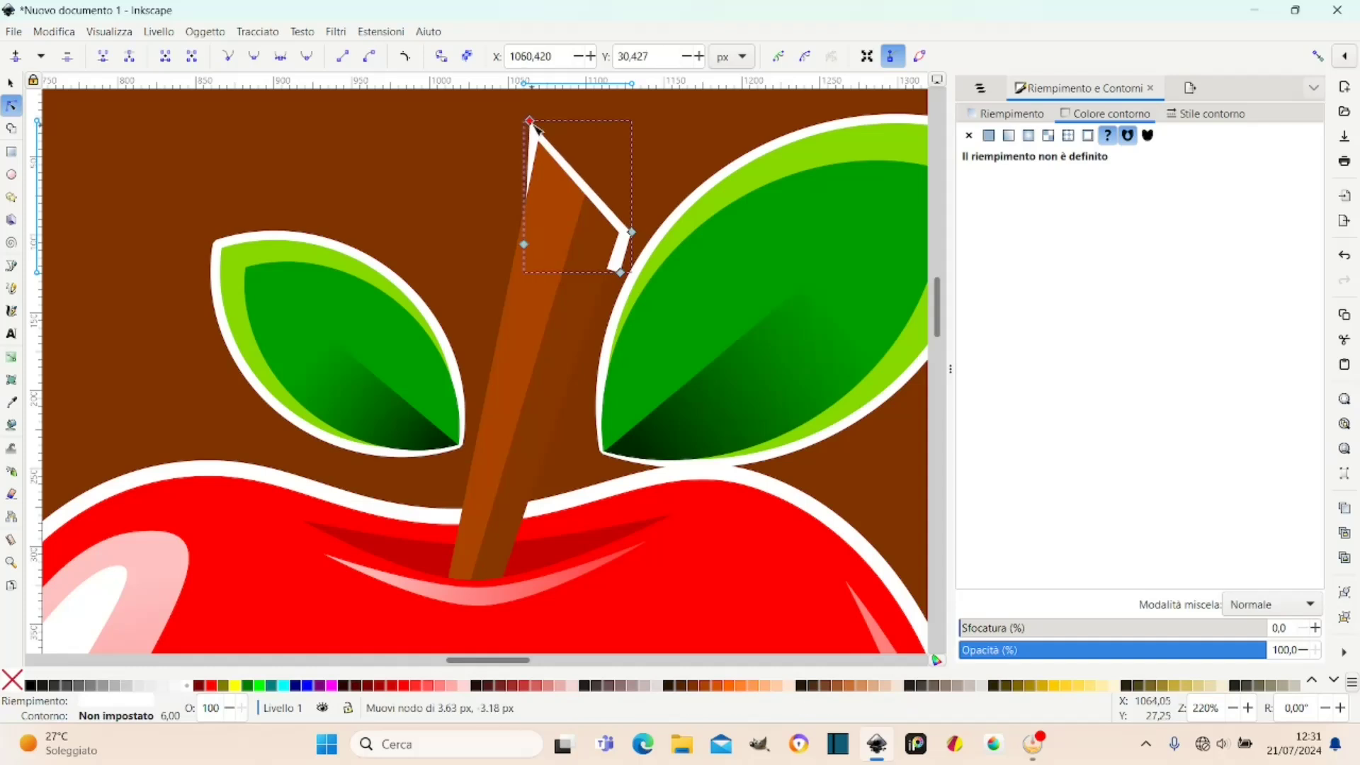
Pull the wedge's lower nodes down along both stem sides and raise the top point slightly.
{"action": "left_click", "coordinate": [525, 244]}
{"action": "mouse_move", "coordinate": [525, 246]}
{"action": "left_mouse_down"}
{"action": "mouse_move", "coordinate": [485, 351]}
{"action": "mouse_move", "coordinate": [451, 524]}
{"action": "left_mouse_up"}
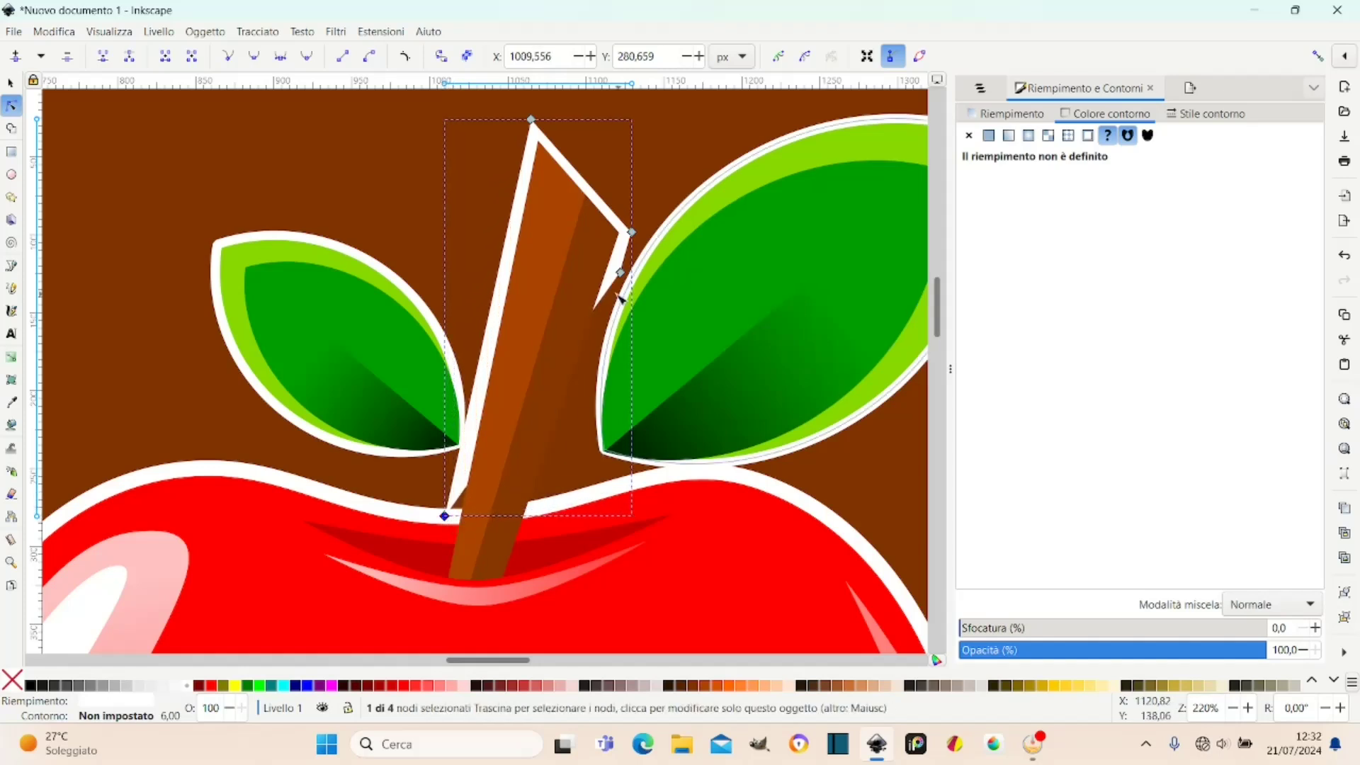
{"action": "left_click_drag", "start_coordinate": [621, 274], "coordinate": [542, 507]}
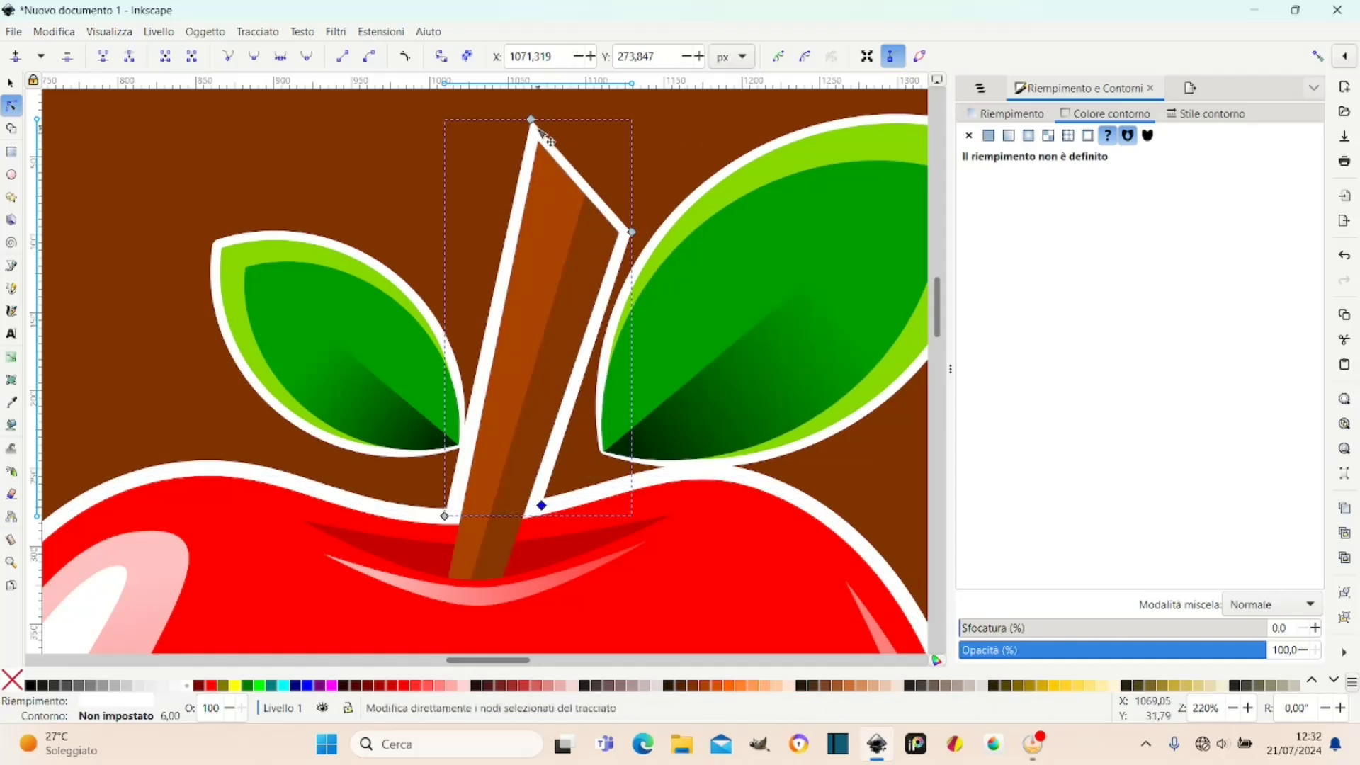
{"action": "left_click_drag", "start_coordinate": [537, 122], "coordinate": [536, 118]}
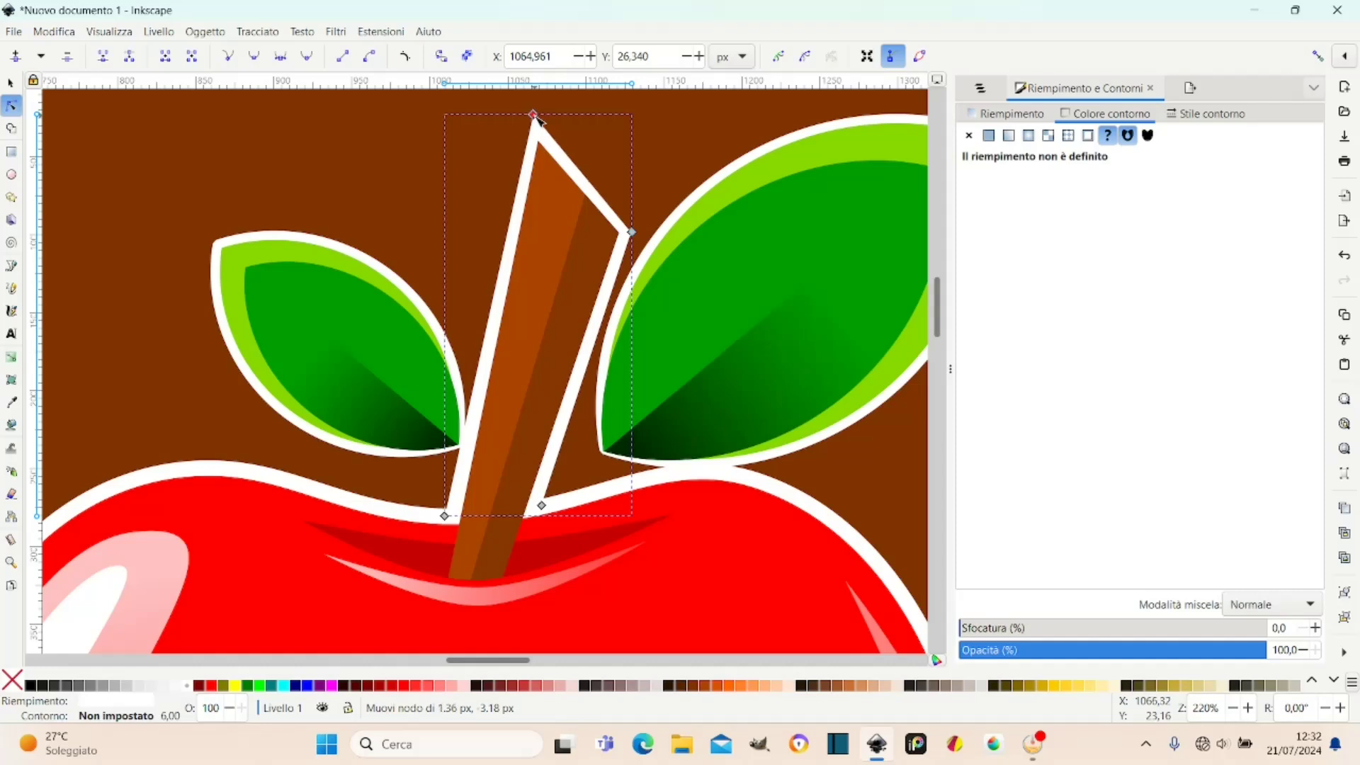
{"action": "left_click_drag", "start_coordinate": [538, 121], "coordinate": [539, 122]}
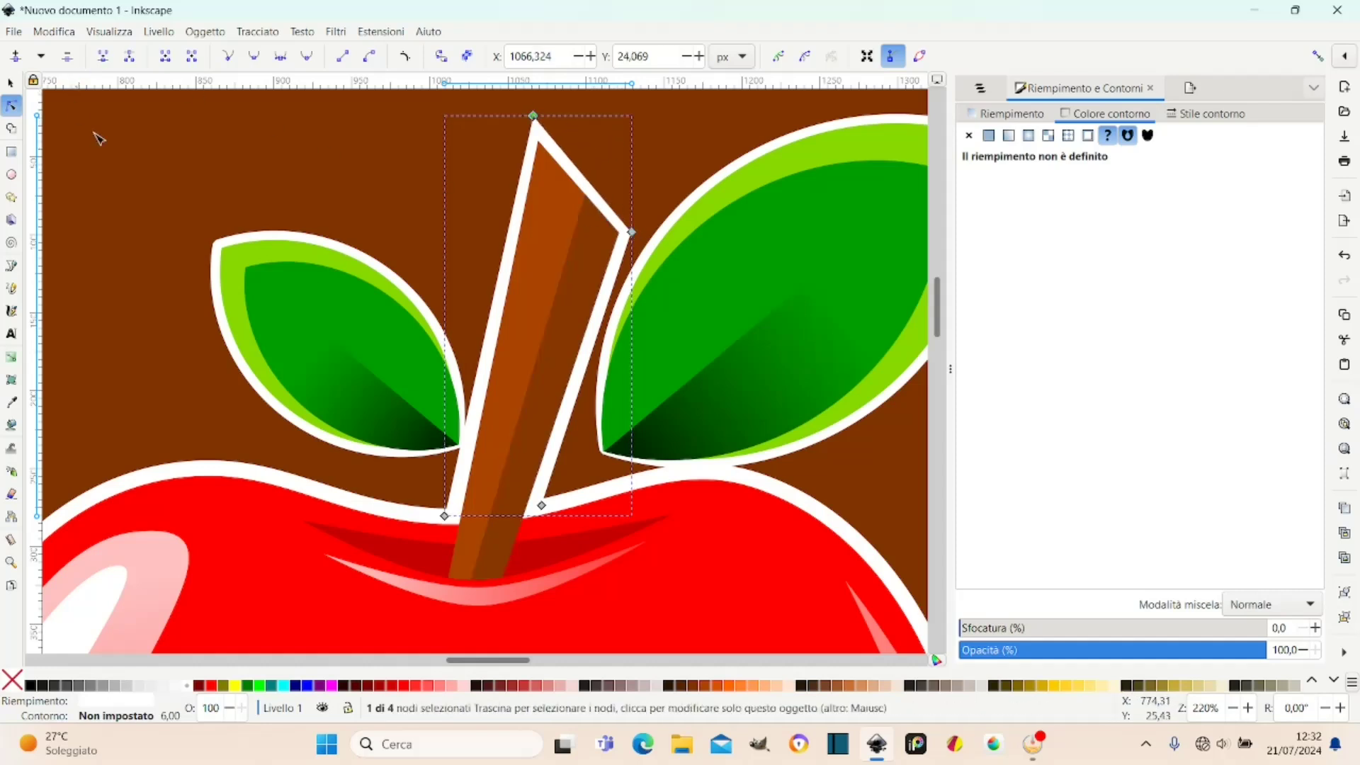
{"action": "scroll", "coordinate": [498, 268], "scroll_direction": "down", "scroll_amount": 1}
Zoom out to the whole apple and select the brown background rectangle.
{"action": "scroll", "coordinate": [500, 268], "scroll_direction": "down", "scroll_amount": 1}
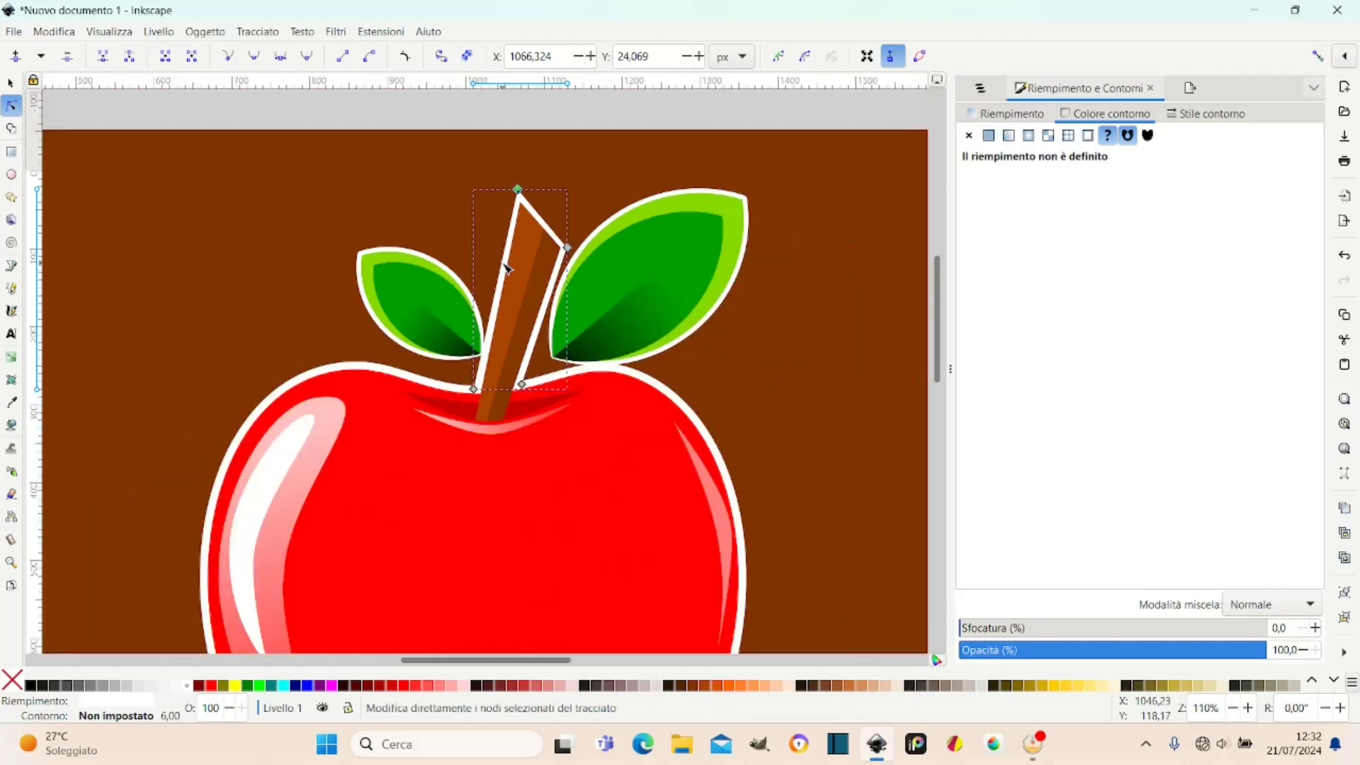
{"action": "scroll", "coordinate": [503, 268], "scroll_direction": "down", "scroll_amount": 1}
{"action": "scroll", "coordinate": [507, 267], "scroll_direction": "down", "scroll_amount": 1}
{"action": "scroll", "coordinate": [507, 268], "scroll_direction": "down", "scroll_amount": 1}
{"action": "scroll", "coordinate": [507, 268], "scroll_direction": "up", "scroll_amount": 1}
{"action": "left_click_drag", "start_coordinate": [937, 298], "coordinate": [937, 320]}
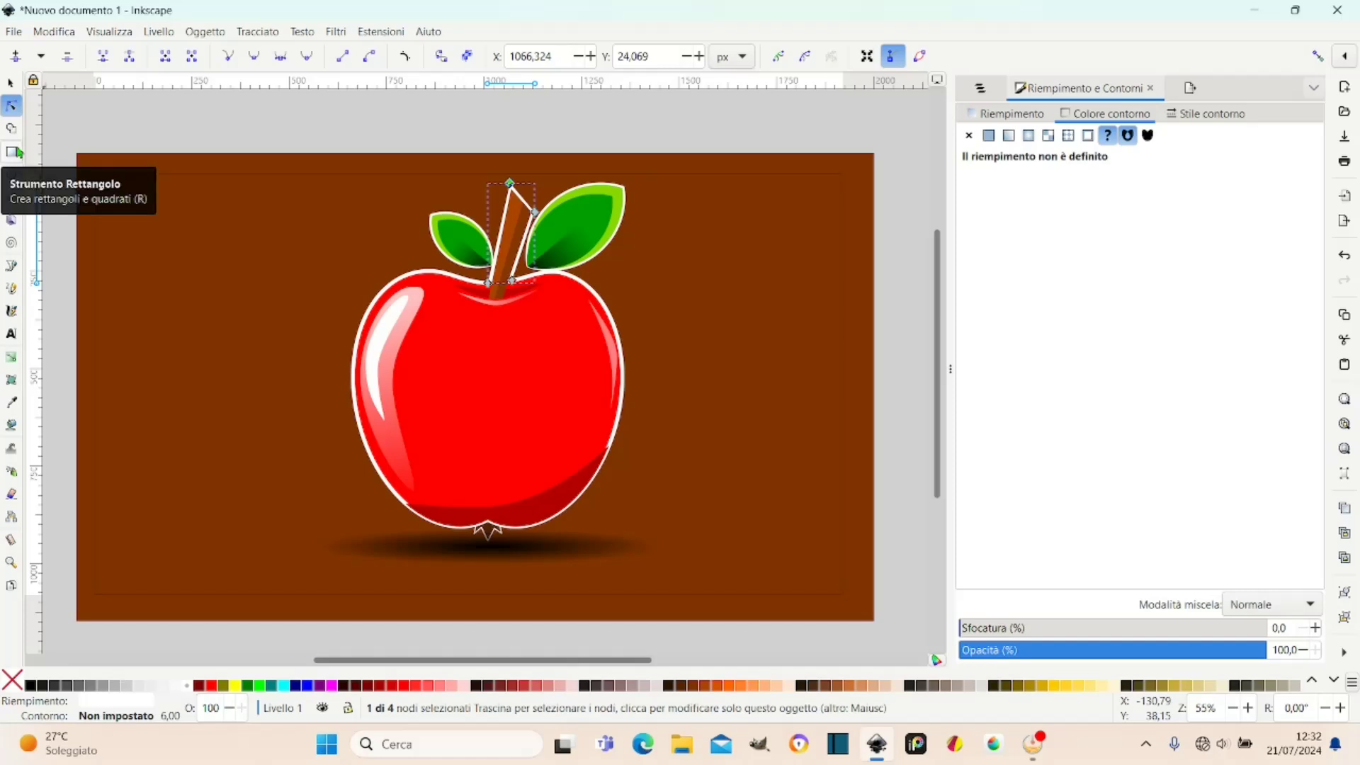
{"action": "left_click", "coordinate": [11, 83]}
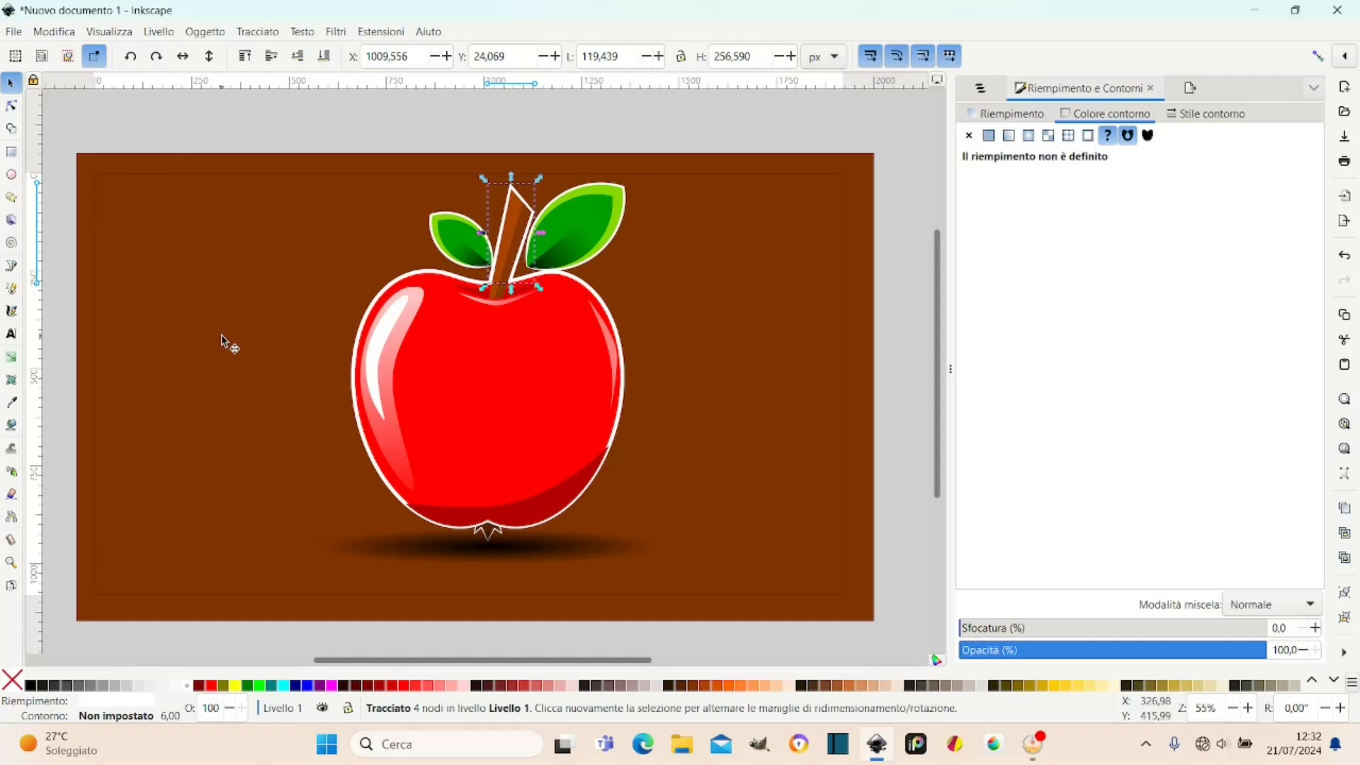
{"action": "left_click", "coordinate": [156, 214]}
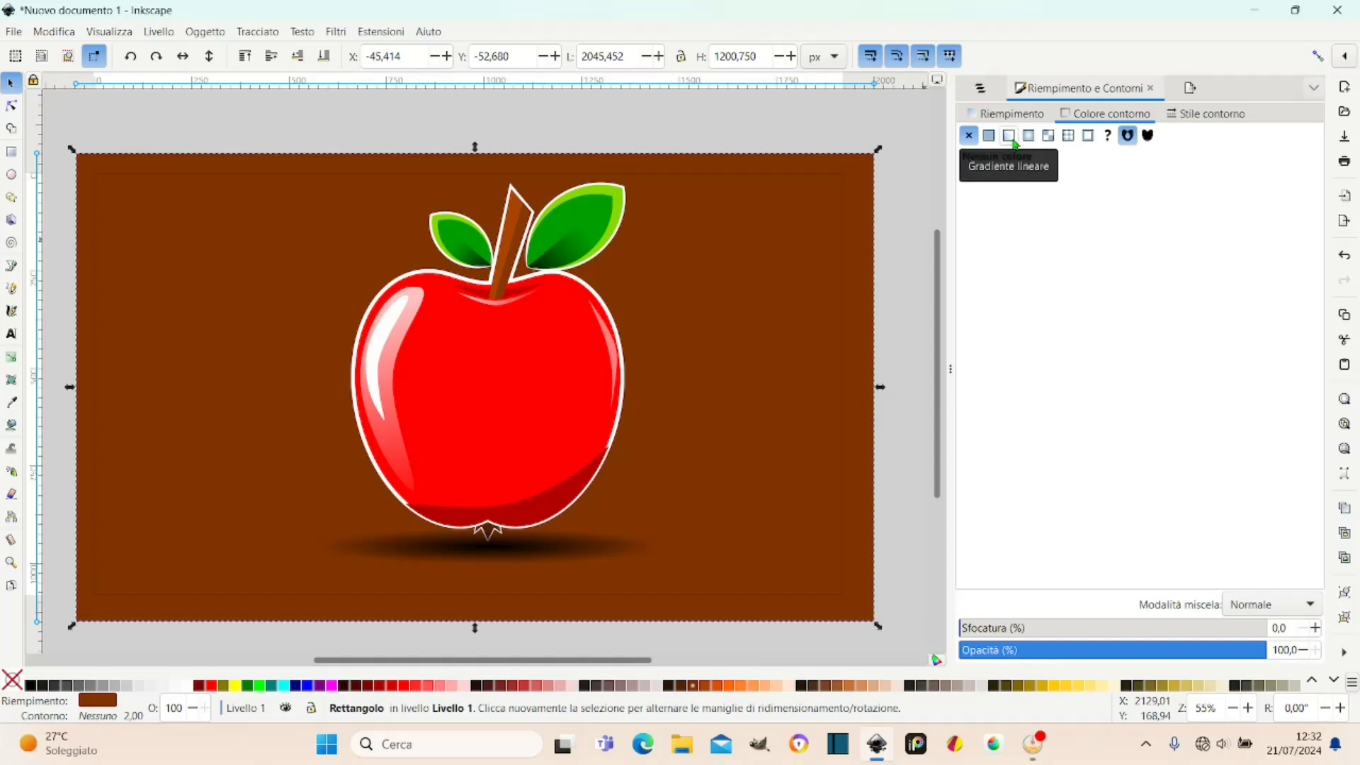
Give the background a linear gradient running vertically from bottom centre to top edge.
{"action": "left_click", "coordinate": [1010, 117]}
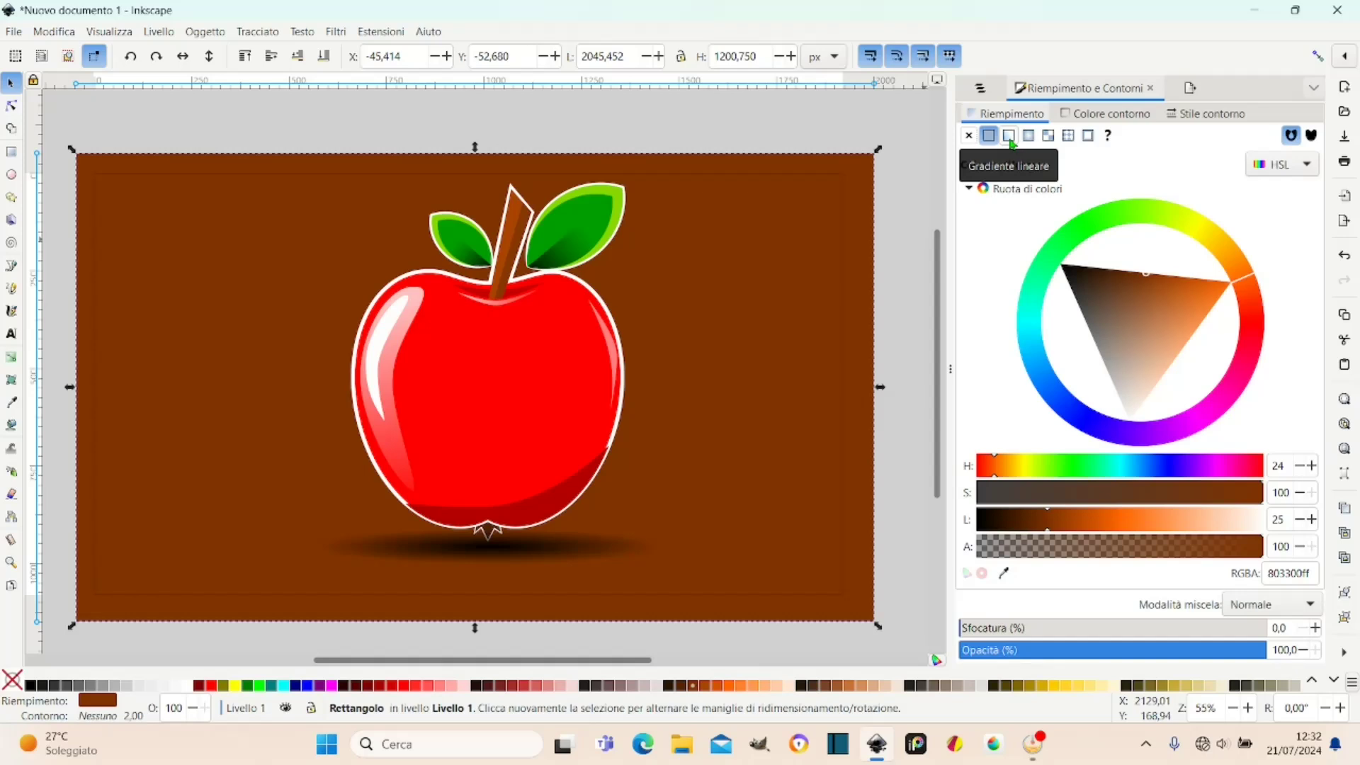
{"action": "left_click", "coordinate": [1009, 137]}
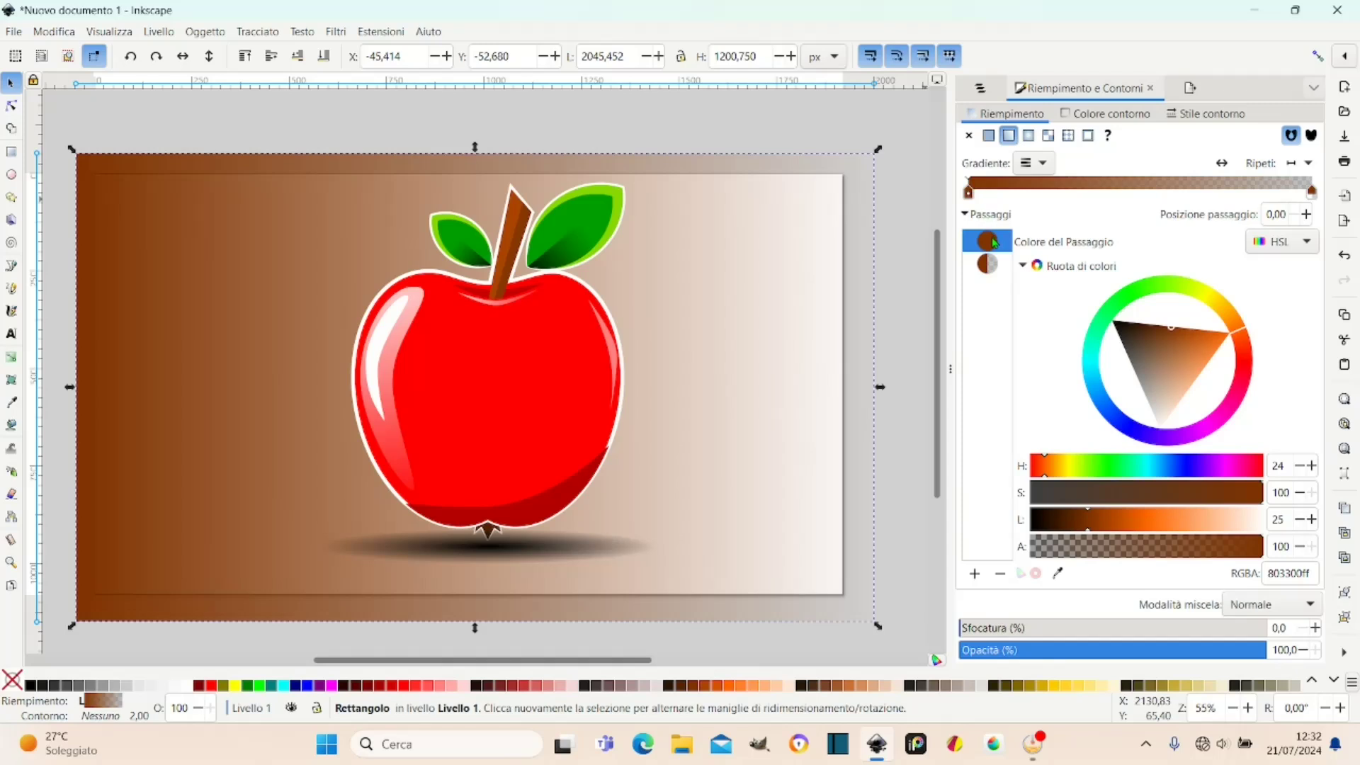
{"action": "left_click", "coordinate": [11, 106]}
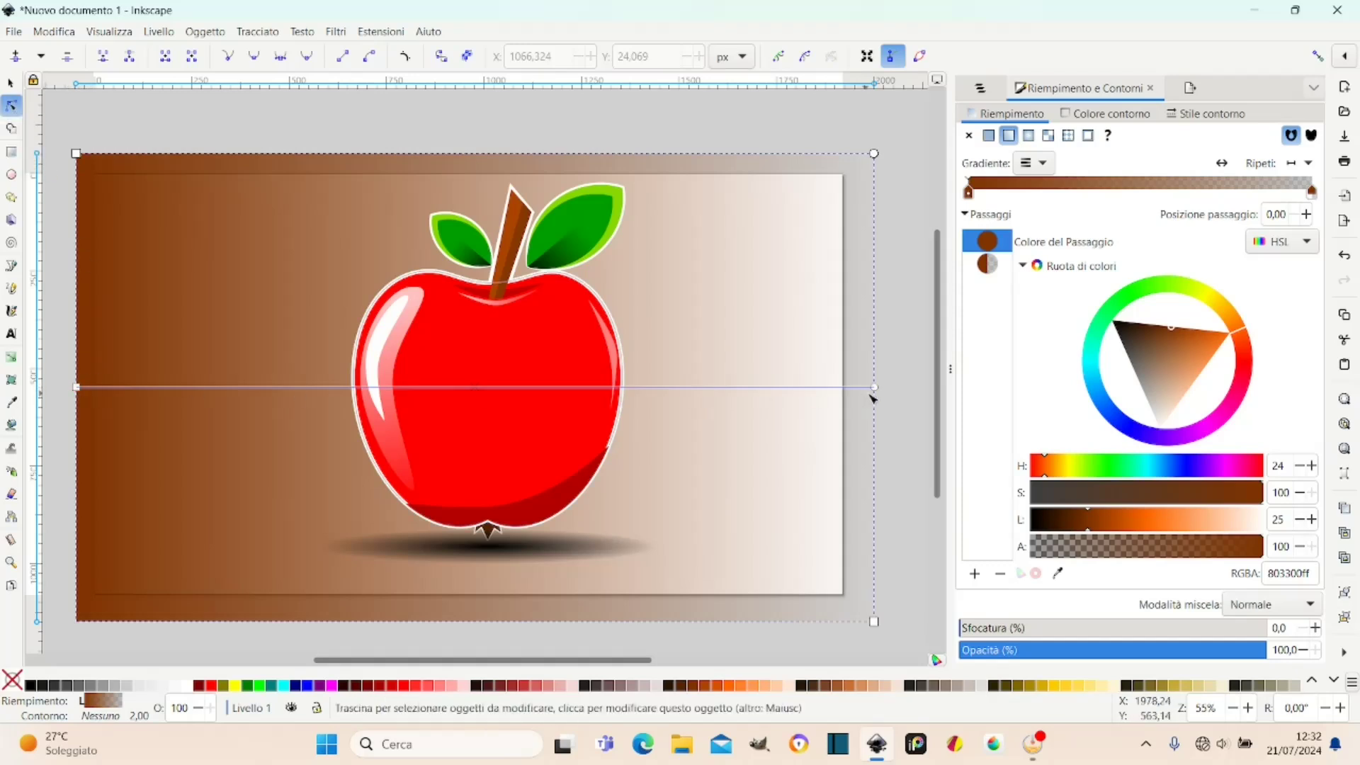
{"action": "left_click_drag", "start_coordinate": [874, 386], "coordinate": [788, 292]}
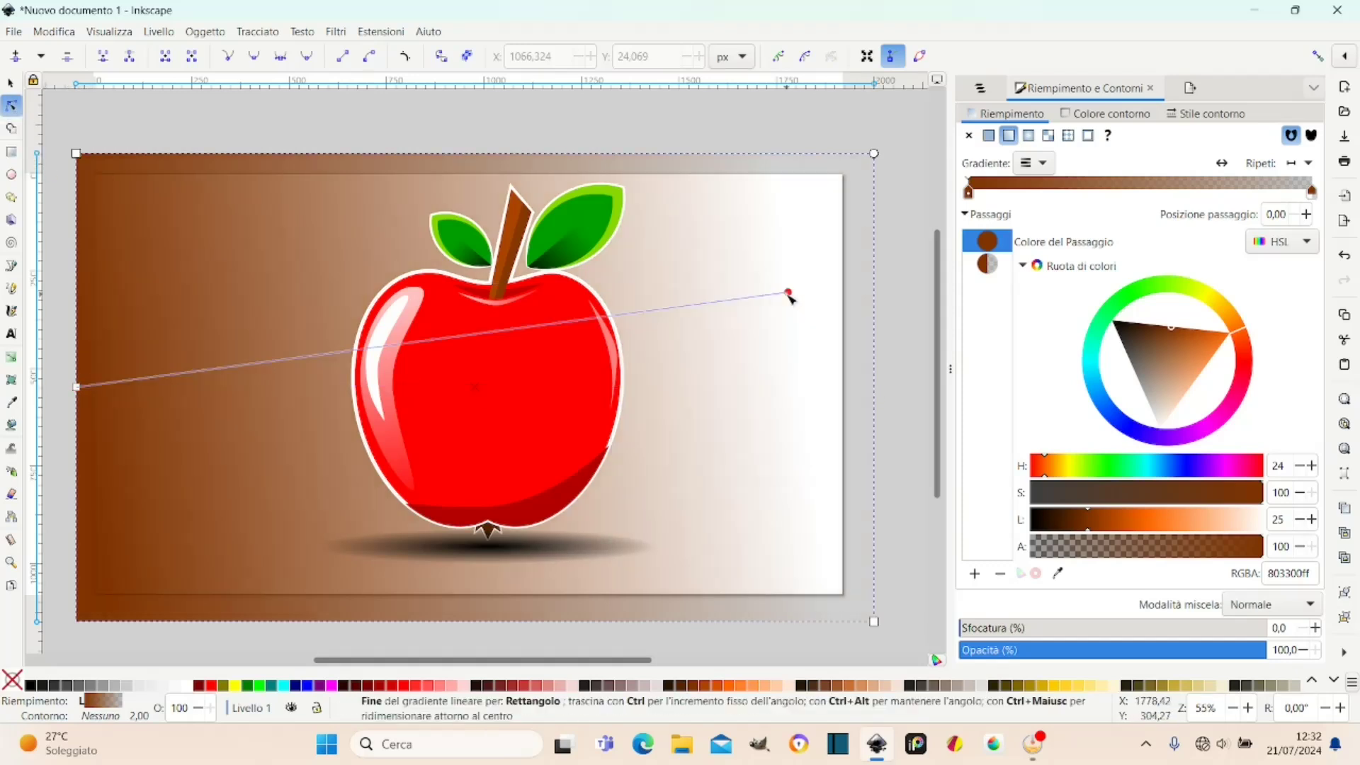
{"action": "left_click_drag", "start_coordinate": [534, 150], "coordinate": [510, 149]}
{"action": "left_click", "coordinate": [76, 387]}
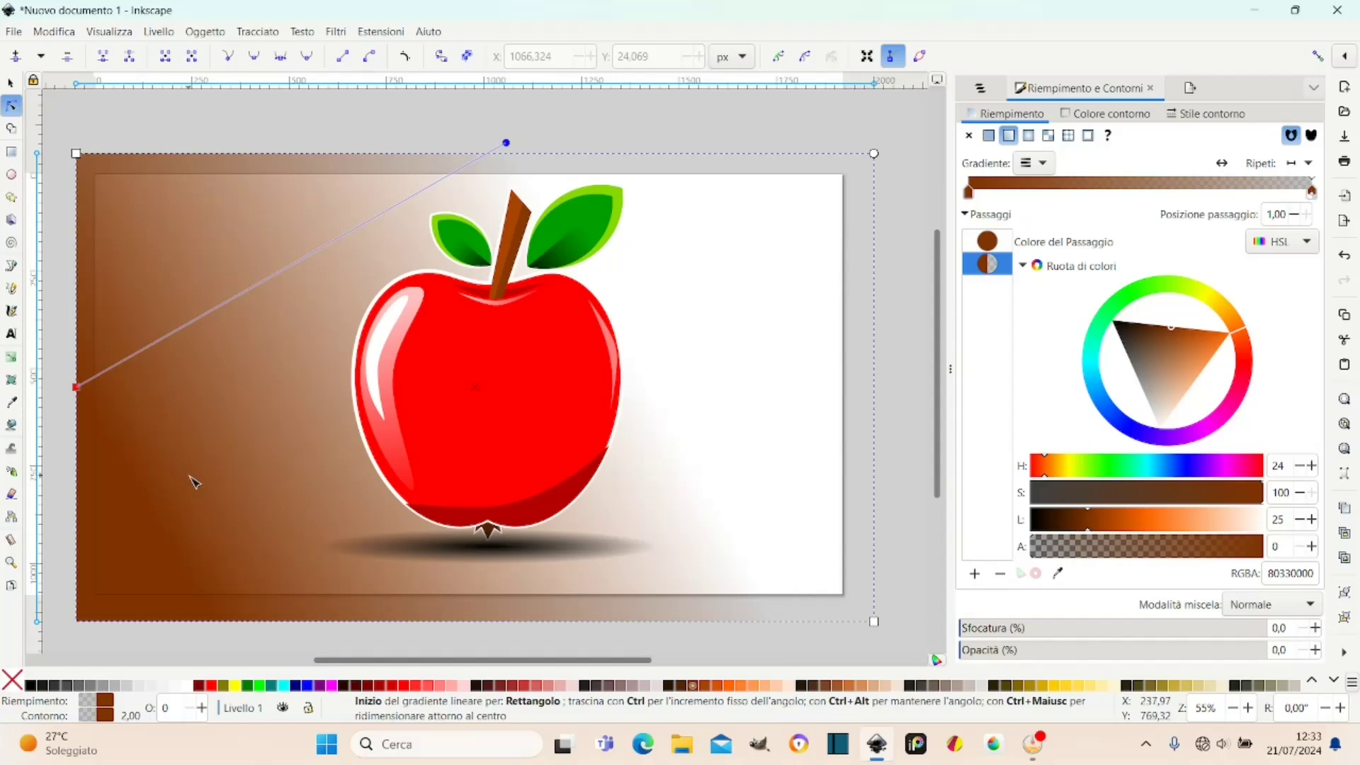
{"action": "left_click_drag", "start_coordinate": [193, 482], "coordinate": [372, 581]}
{"action": "left_click_drag", "start_coordinate": [439, 607], "coordinate": [505, 639]}
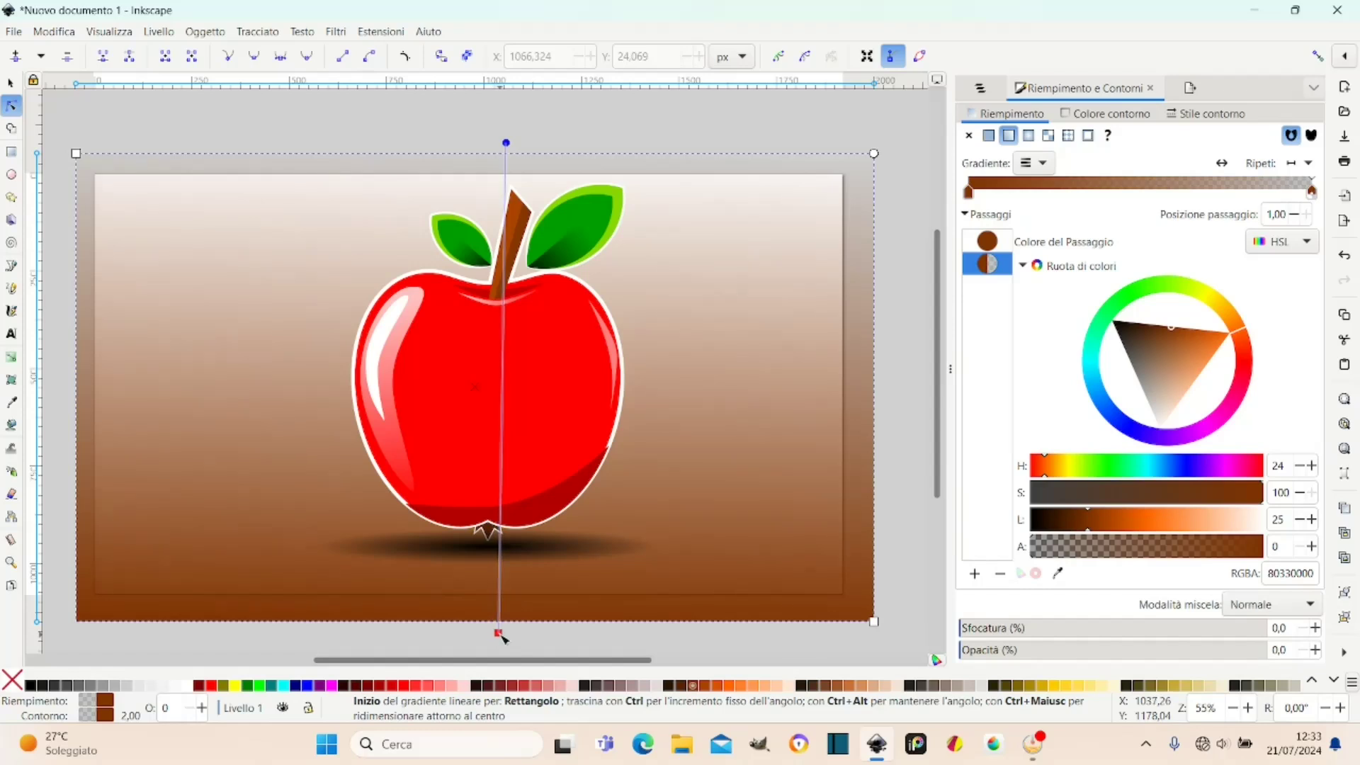
{"action": "left_click_drag", "start_coordinate": [507, 145], "coordinate": [499, 142]}
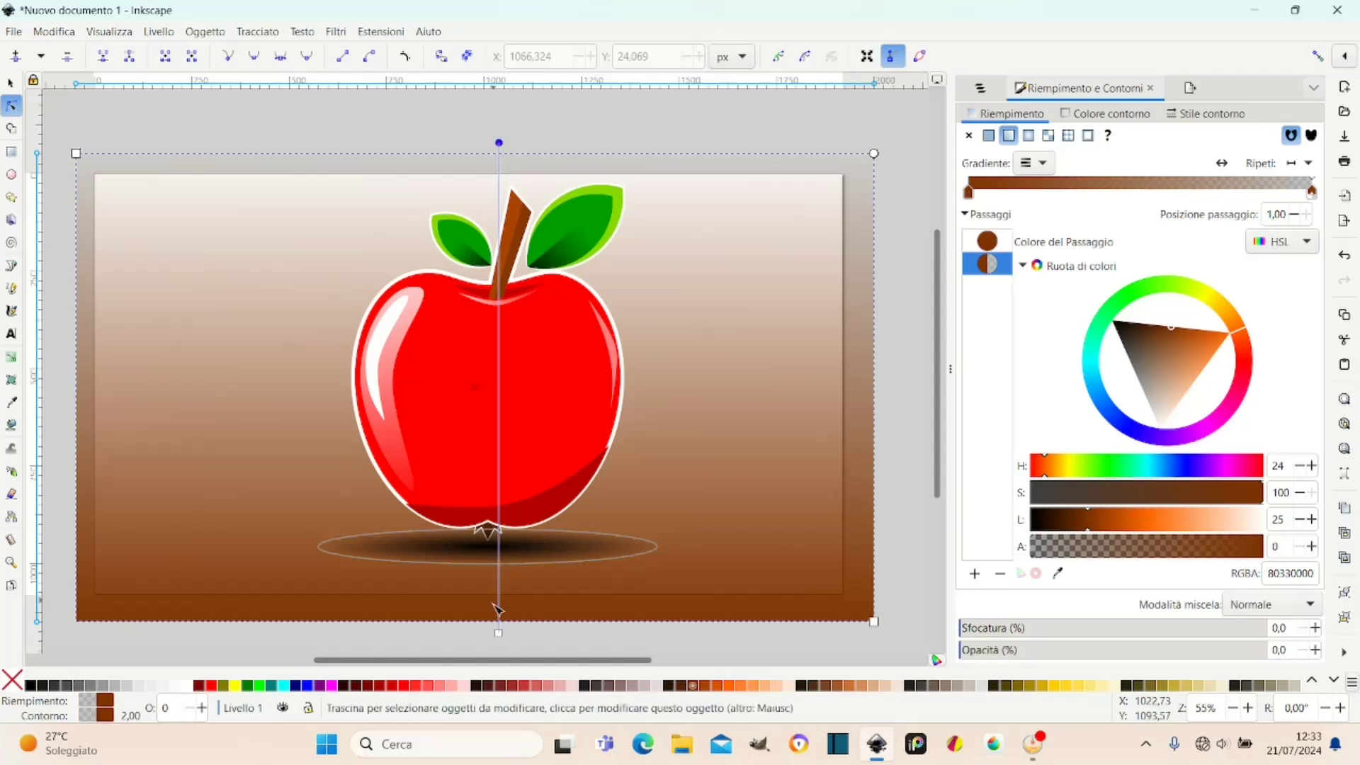
{"action": "left_click_drag", "start_coordinate": [500, 635], "coordinate": [495, 633]}
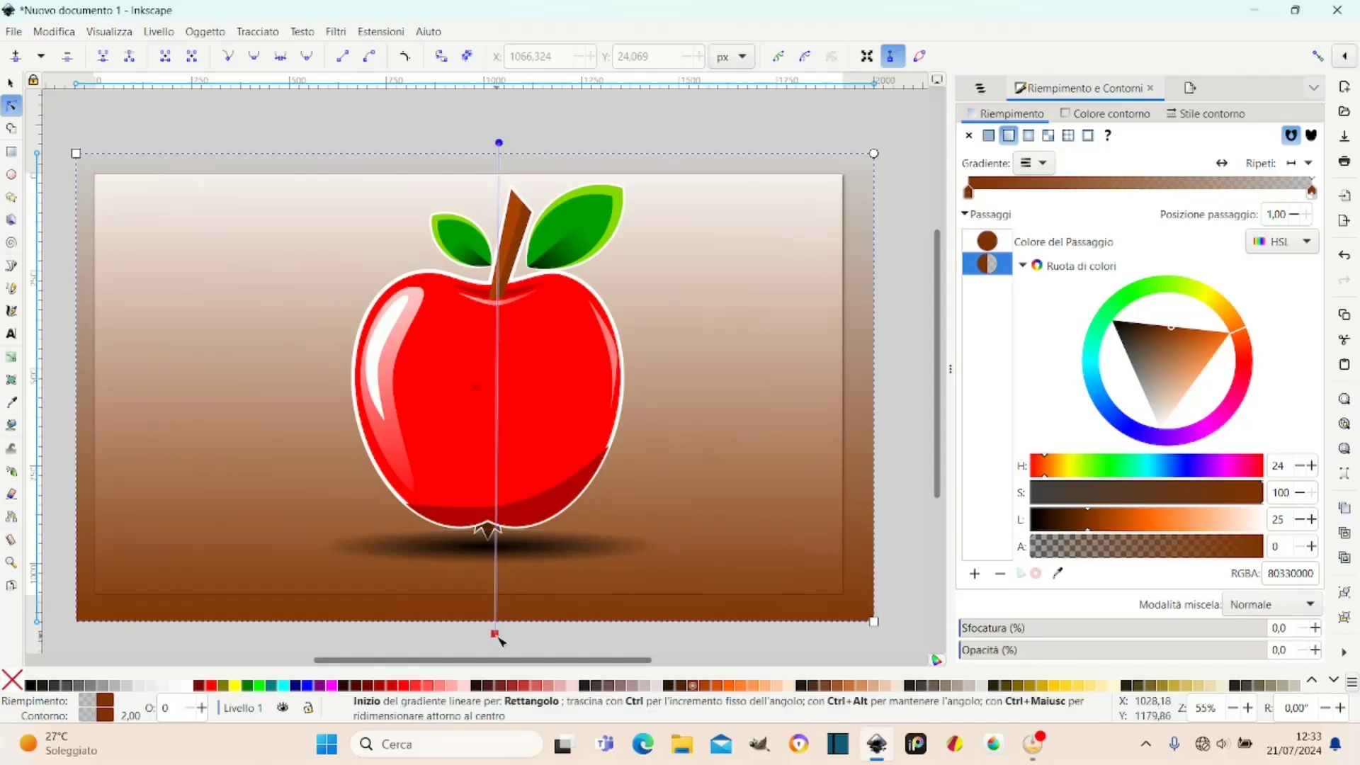
{"action": "left_click_drag", "start_coordinate": [502, 144], "coordinate": [500, 137]}
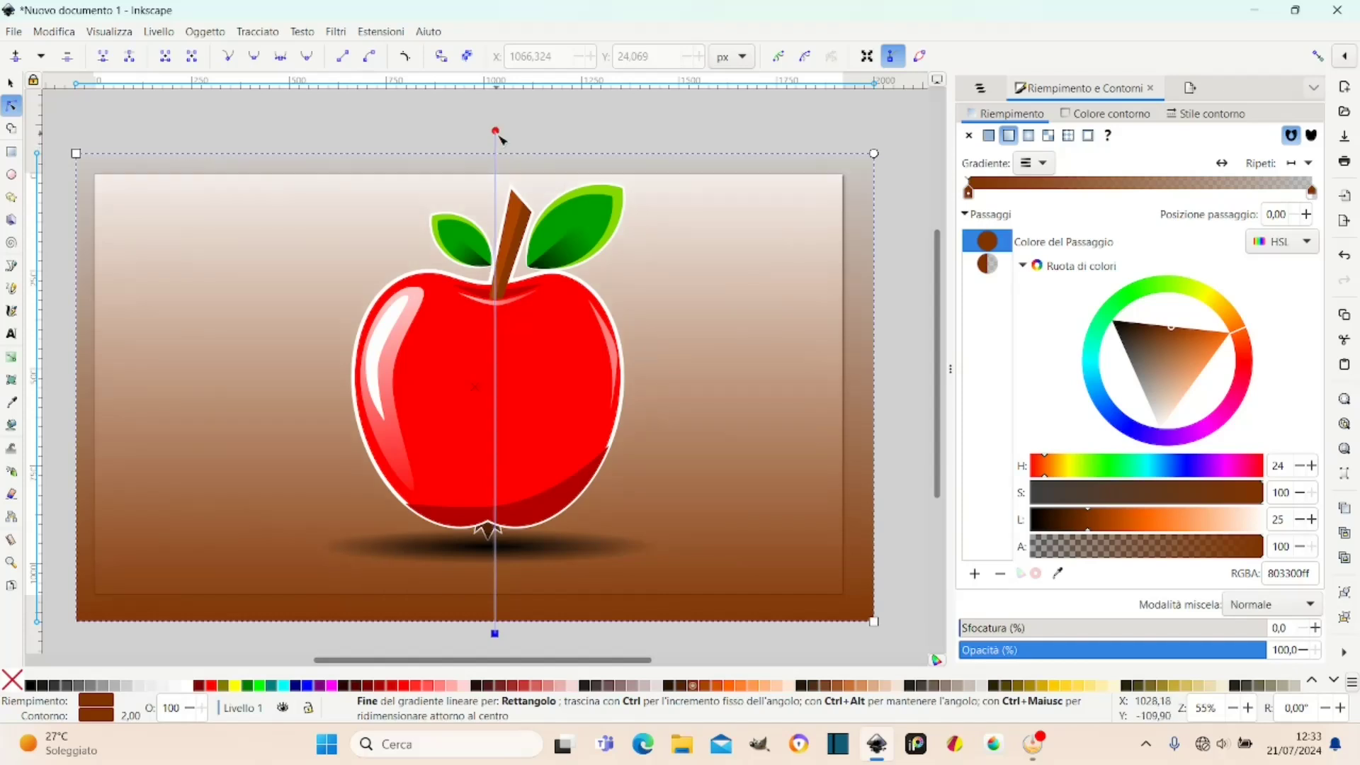
Set the gradient's top stop colour to pale cyan.
{"action": "left_click", "coordinate": [496, 133]}
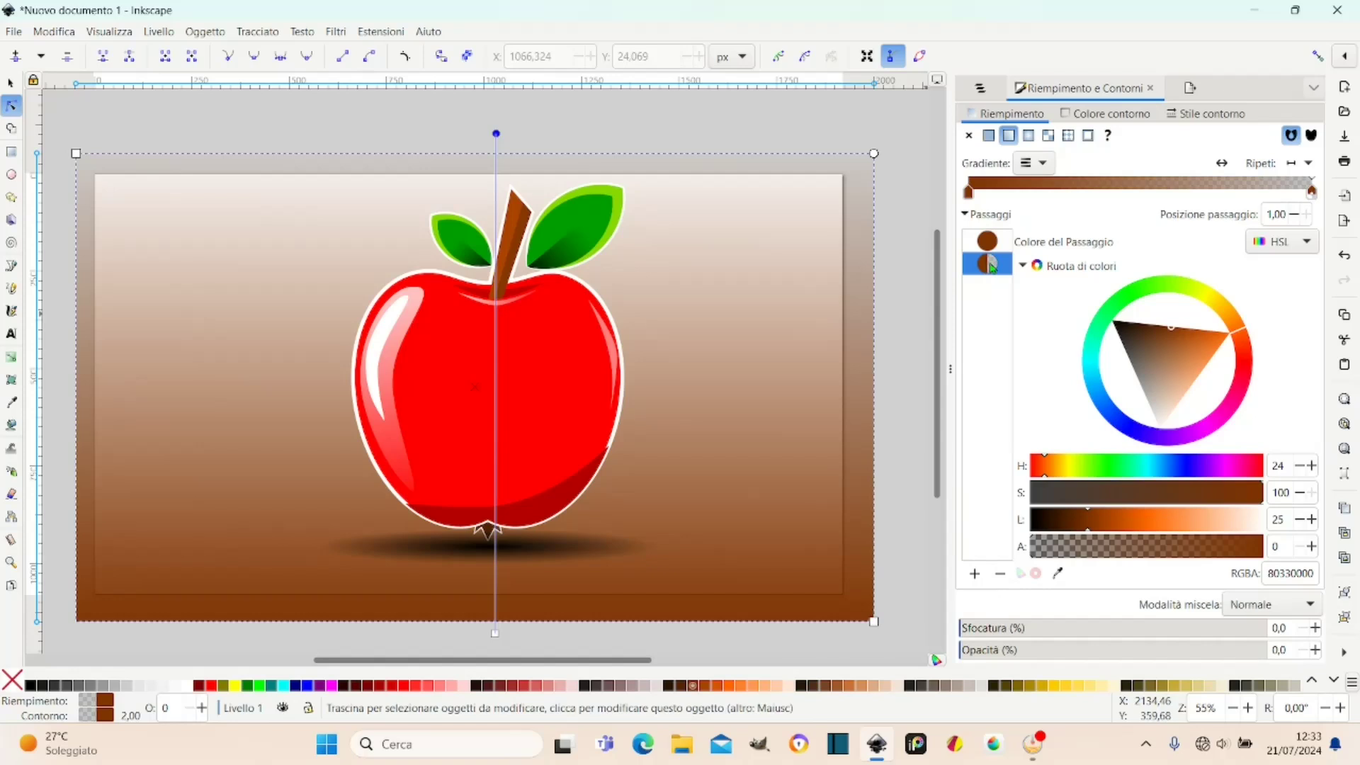
{"action": "left_click", "coordinate": [993, 242]}
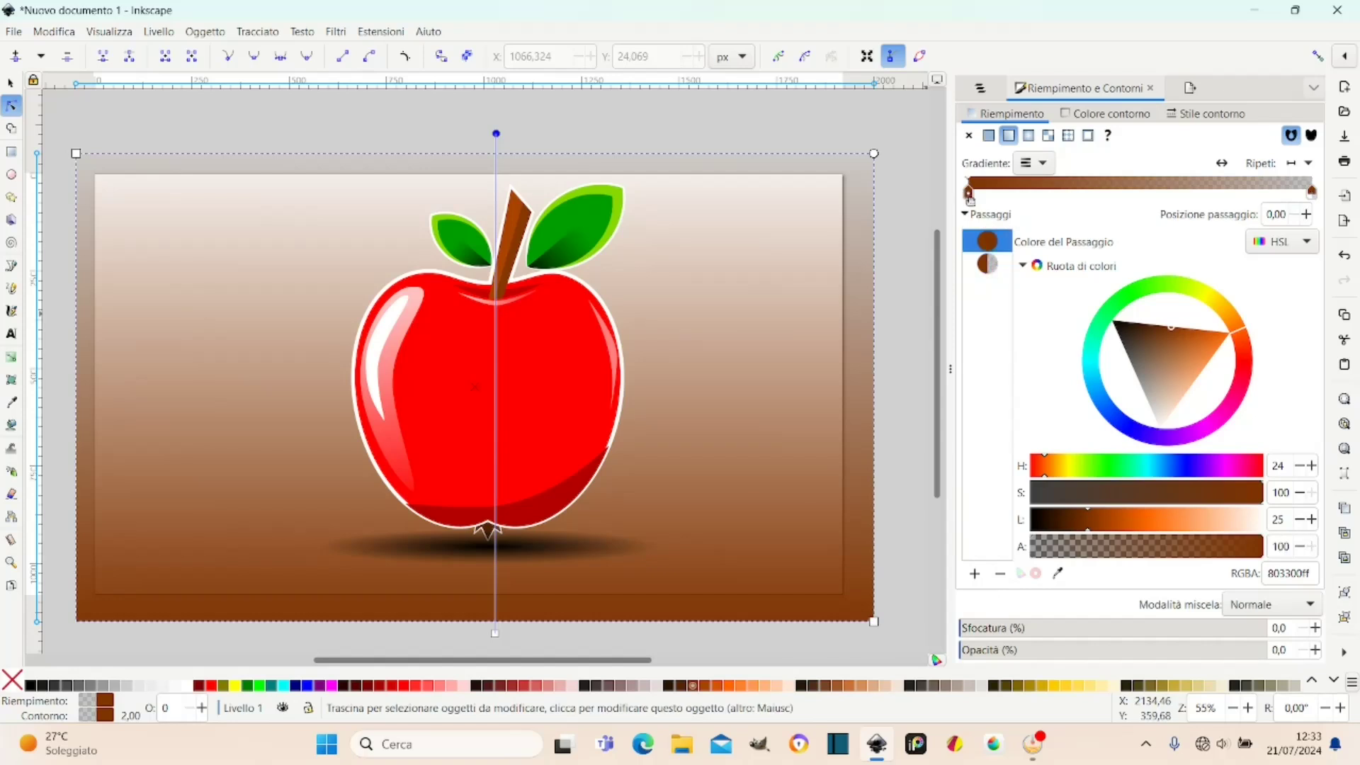
{"action": "left_click", "coordinate": [989, 265]}
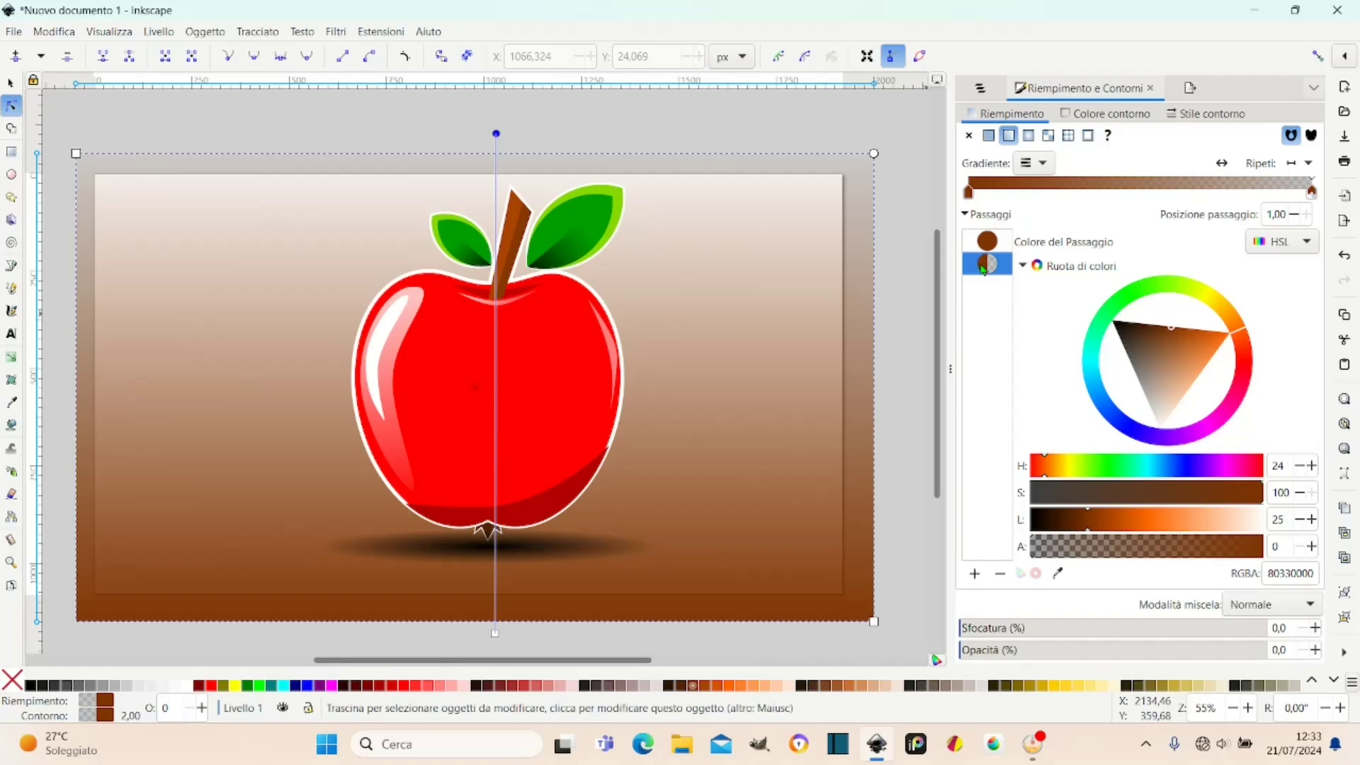
{"action": "mouse_move", "coordinate": [1239, 334]}
{"action": "left_mouse_down"}
{"action": "mouse_move", "coordinate": [1105, 332]}
{"action": "mouse_move", "coordinate": [1093, 352]}
{"action": "left_mouse_up"}
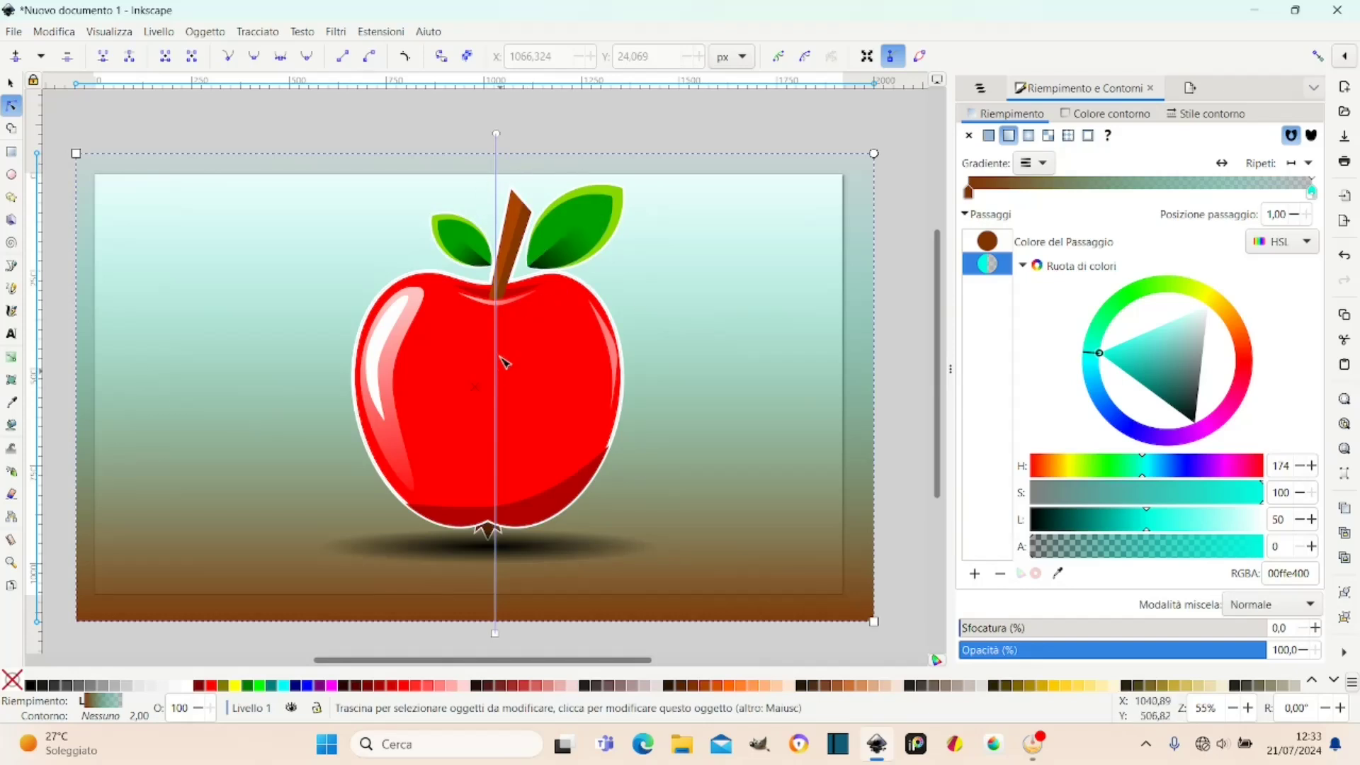
{"action": "left_click", "coordinate": [10, 83]}
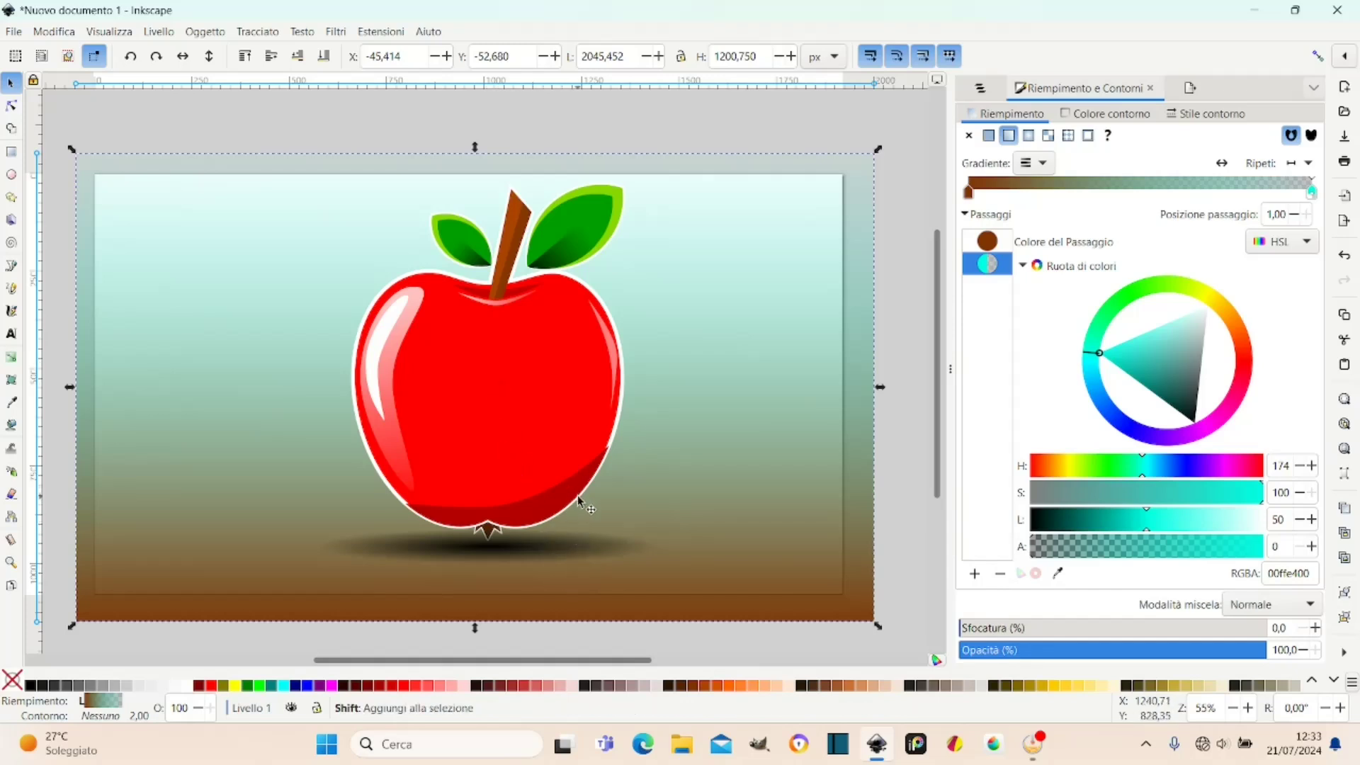
Zoom in and nudge the dark red shading's end nodes inside the white outline.
{"action": "scroll", "coordinate": [580, 495], "scroll_direction": "left", "scroll_amount": 2}
{"action": "scroll", "coordinate": [644, 495], "scroll_direction": "up", "scroll_amount": 1}
{"action": "scroll", "coordinate": [657, 488], "scroll_direction": "up", "scroll_amount": 2}
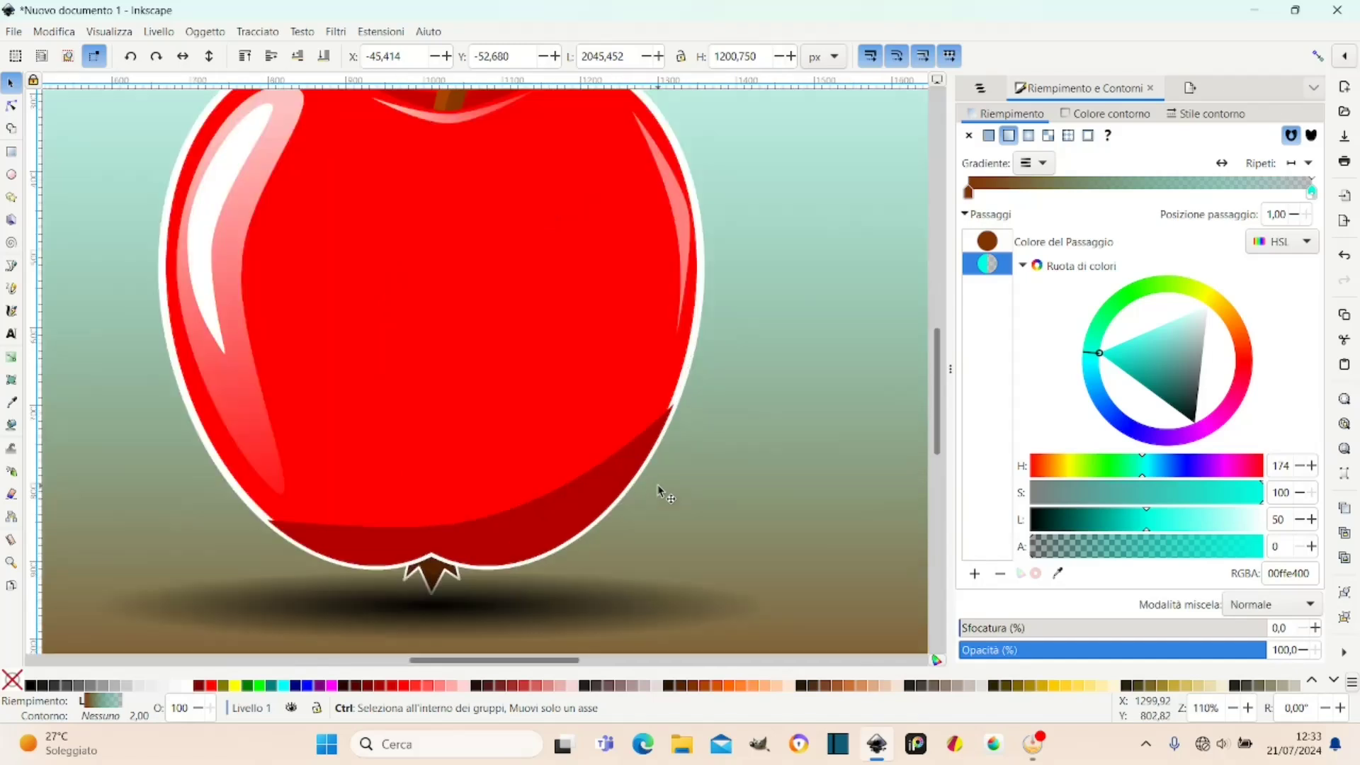
{"action": "scroll", "coordinate": [656, 489], "scroll_direction": "up", "scroll_amount": 2}
{"action": "left_click", "coordinate": [632, 363]}
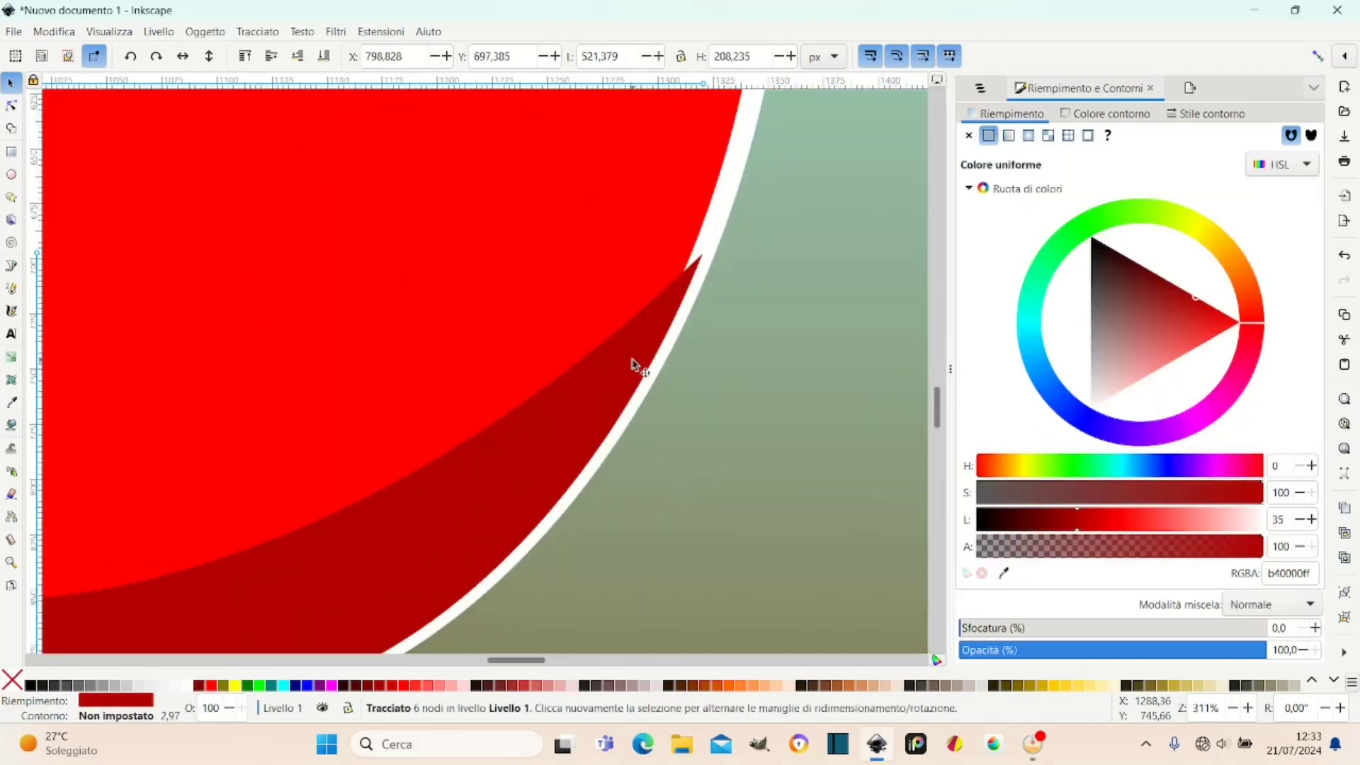
{"action": "left_click", "coordinate": [11, 105]}
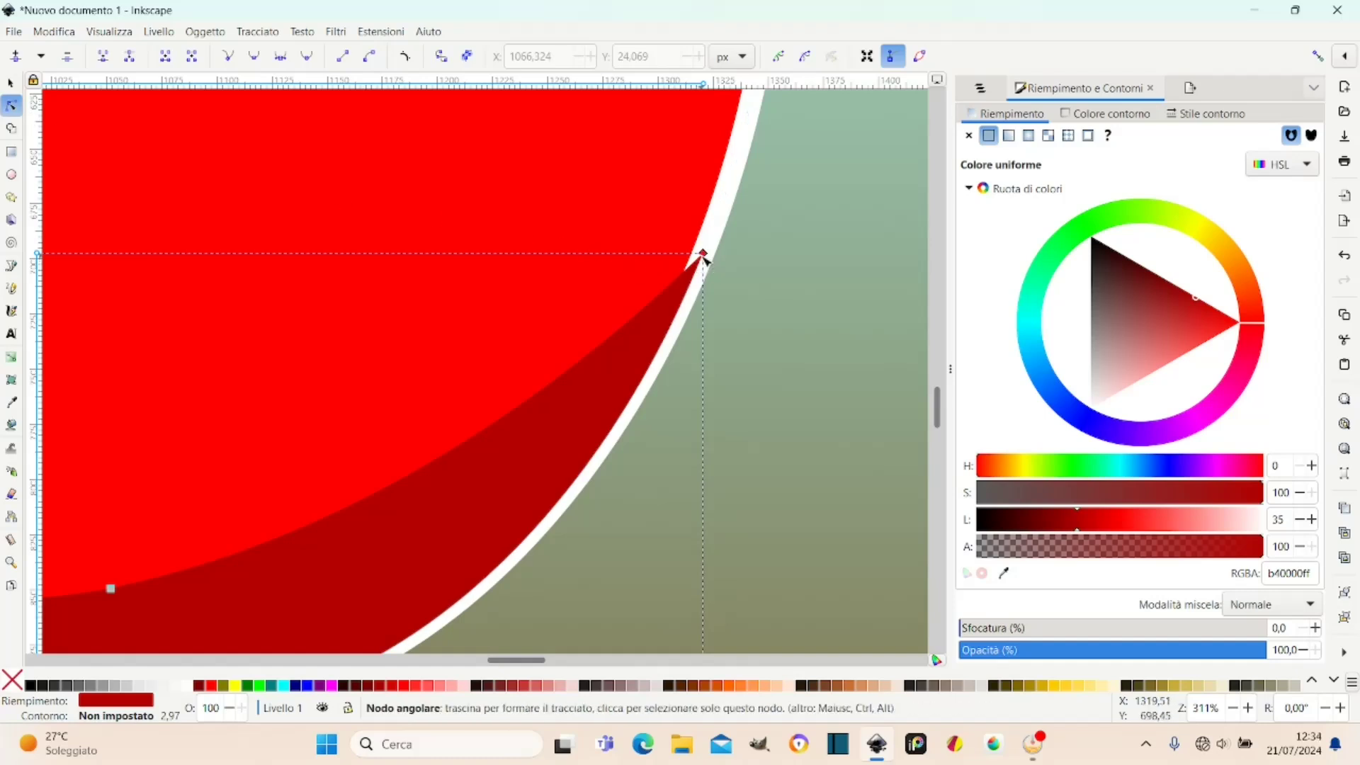
{"action": "left_click_drag", "start_coordinate": [702, 254], "coordinate": [694, 253]}
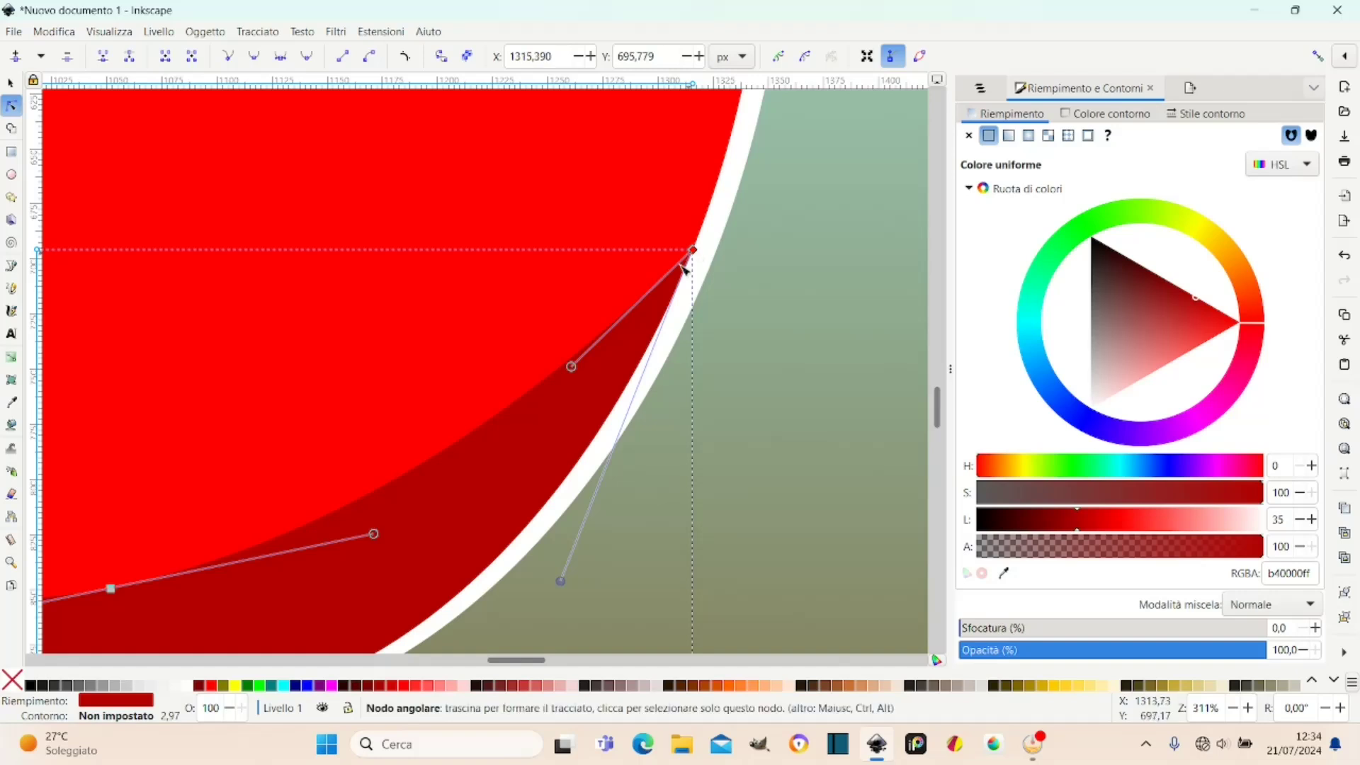
{"action": "left_click_drag", "start_coordinate": [528, 660], "coordinate": [461, 662]}
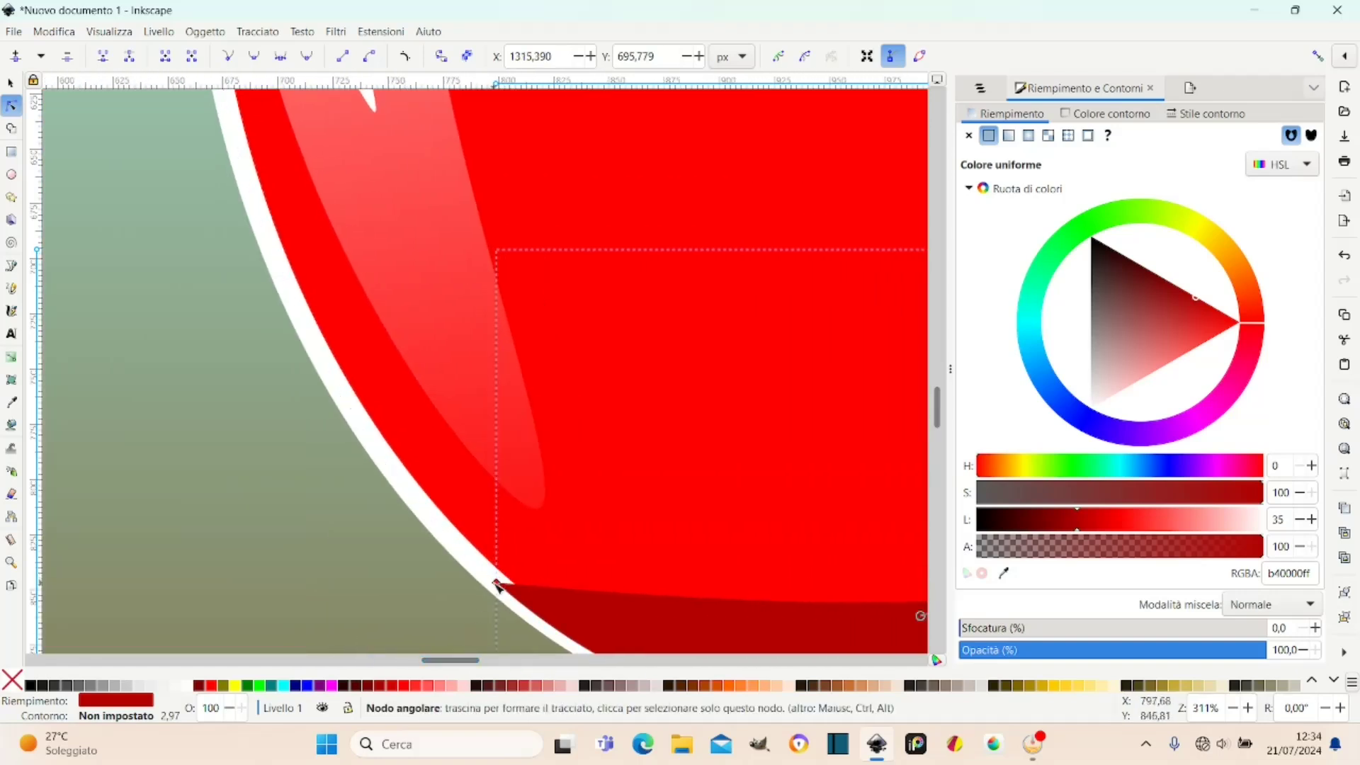
{"action": "left_click_drag", "start_coordinate": [498, 585], "coordinate": [500, 571]}
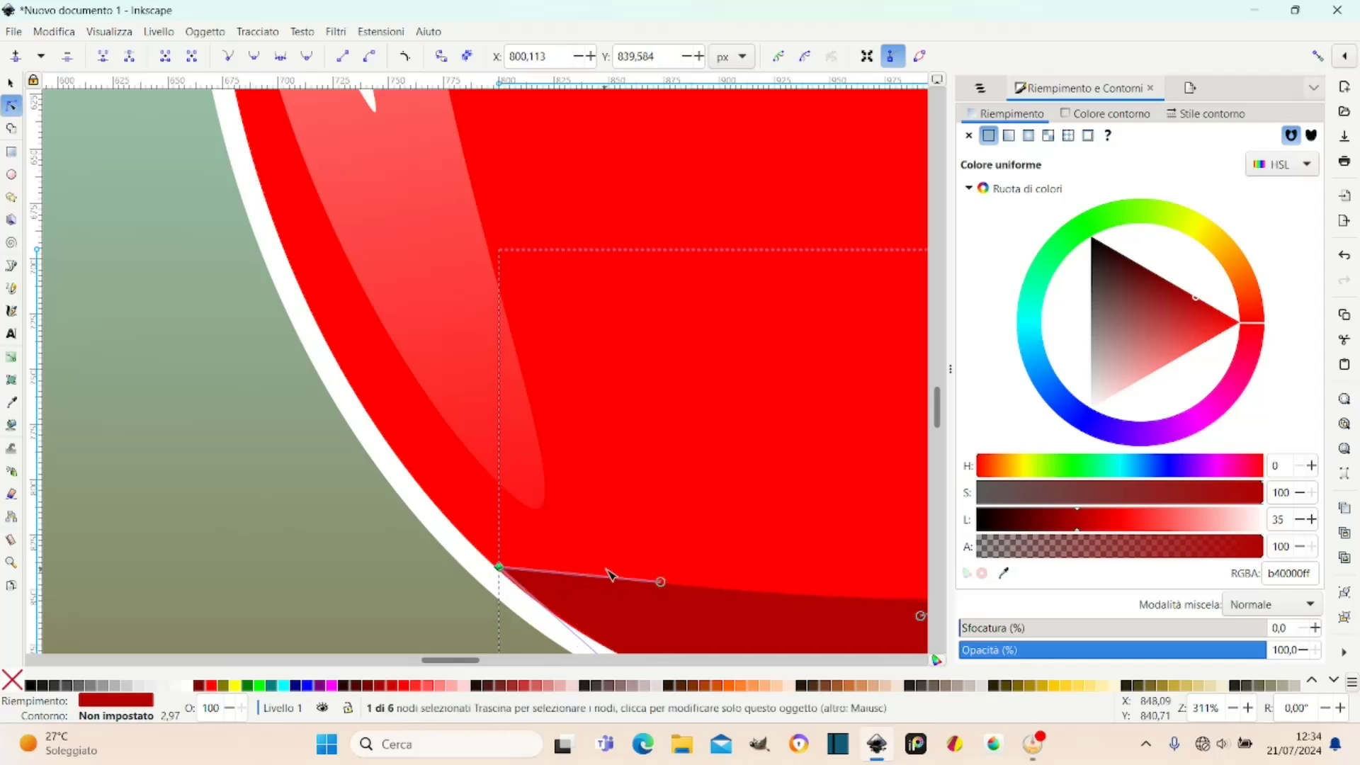
Zoom back out and reselect the gradient background rectangle.
{"action": "scroll", "coordinate": [617, 570], "scroll_direction": "down", "scroll_amount": 4}
{"action": "left_click_drag", "start_coordinate": [471, 660], "coordinate": [515, 662]}
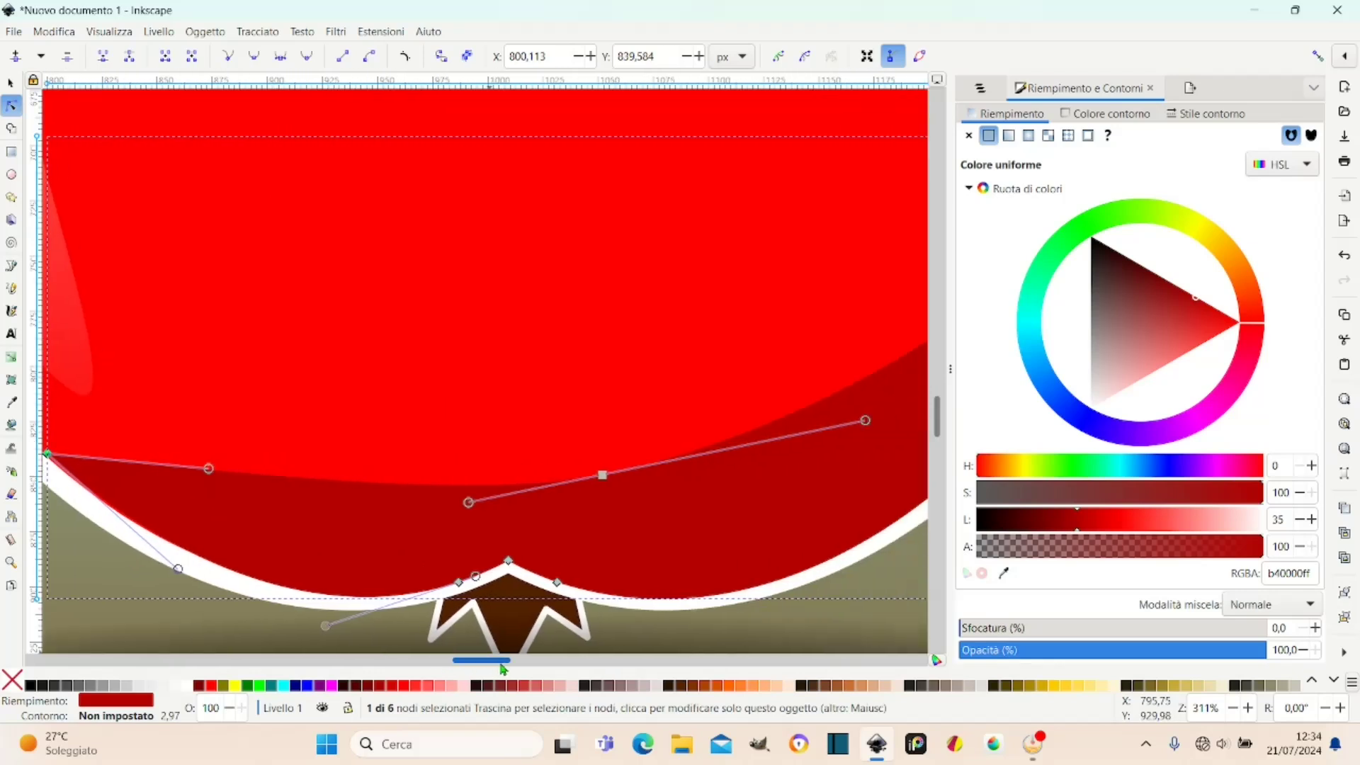
{"action": "scroll", "coordinate": [411, 436], "scroll_direction": "down", "scroll_amount": 2}
{"action": "scroll", "coordinate": [411, 437], "scroll_direction": "down", "scroll_amount": 1}
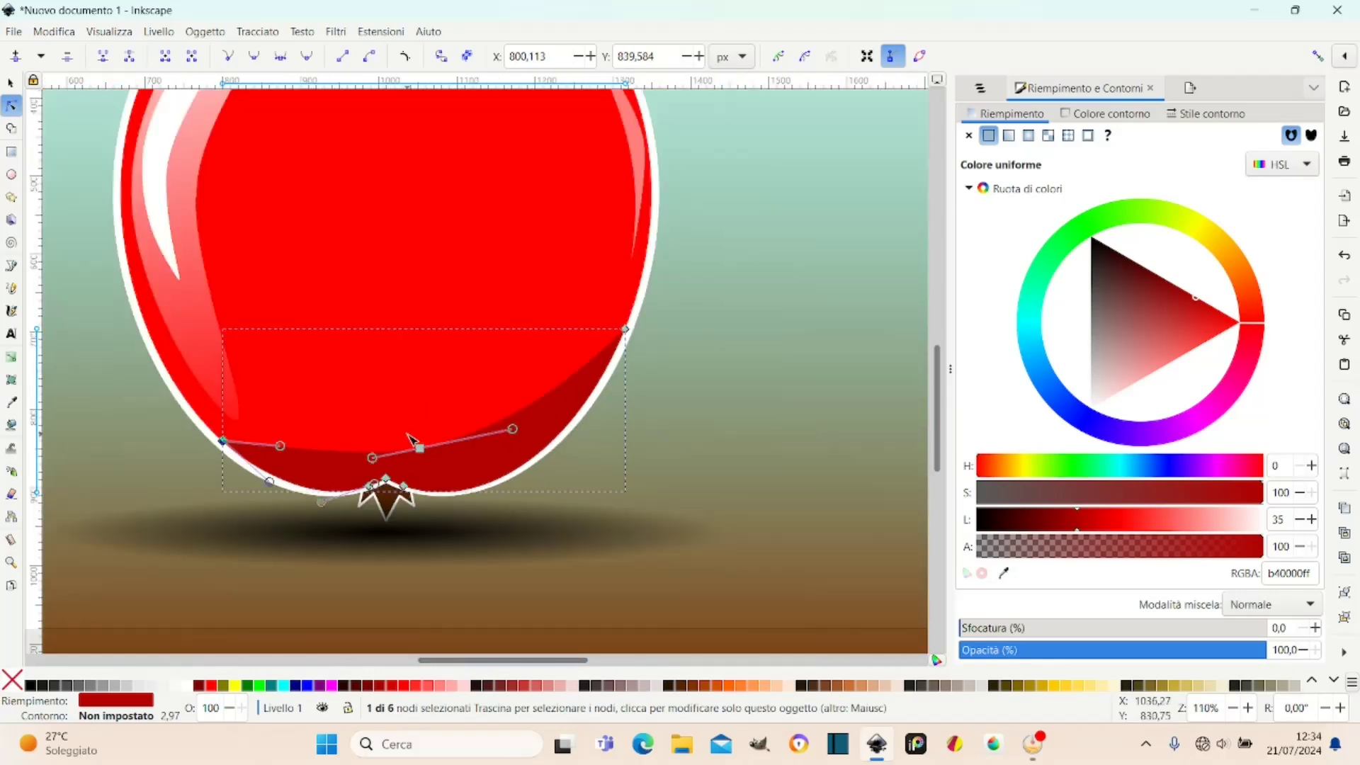
{"action": "scroll", "coordinate": [412, 441], "scroll_direction": "down", "scroll_amount": 1}
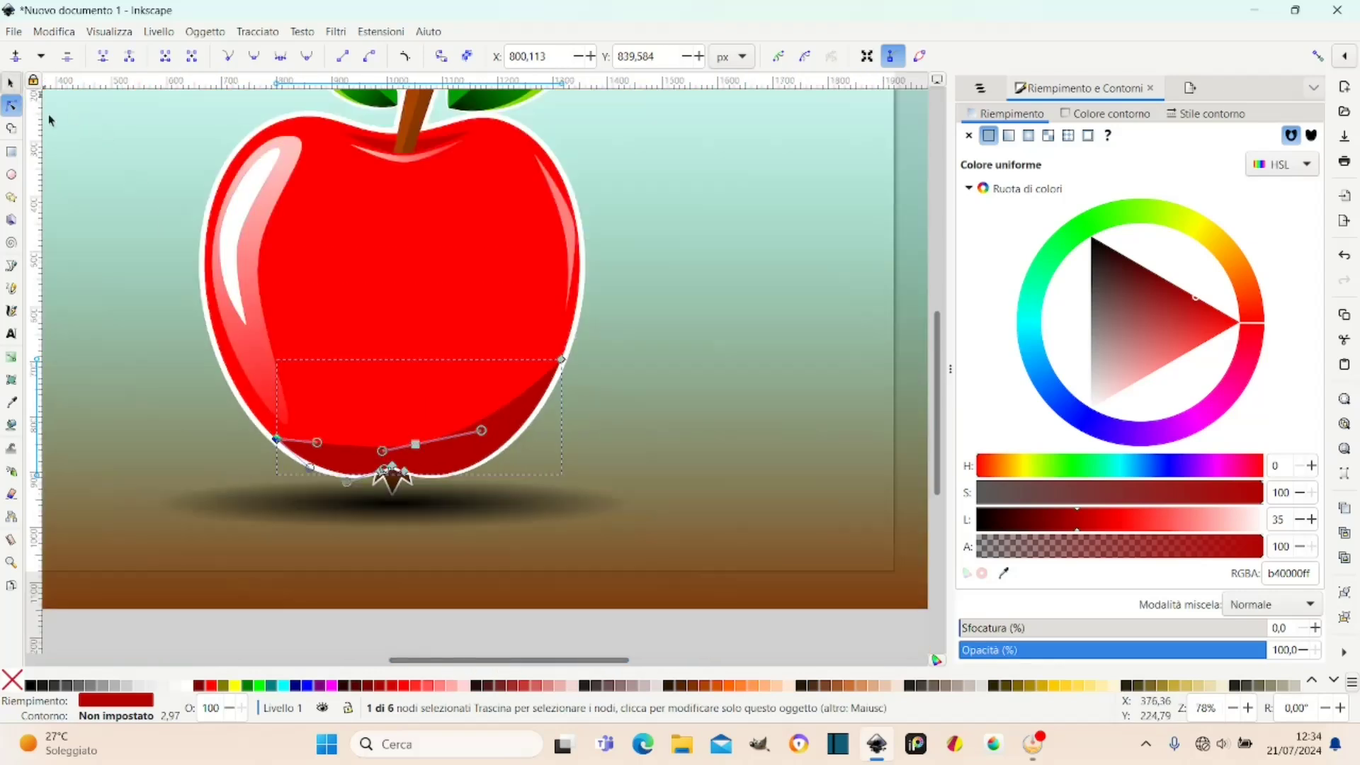
{"action": "left_click", "coordinate": [10, 83]}
{"action": "left_click", "coordinate": [150, 181]}
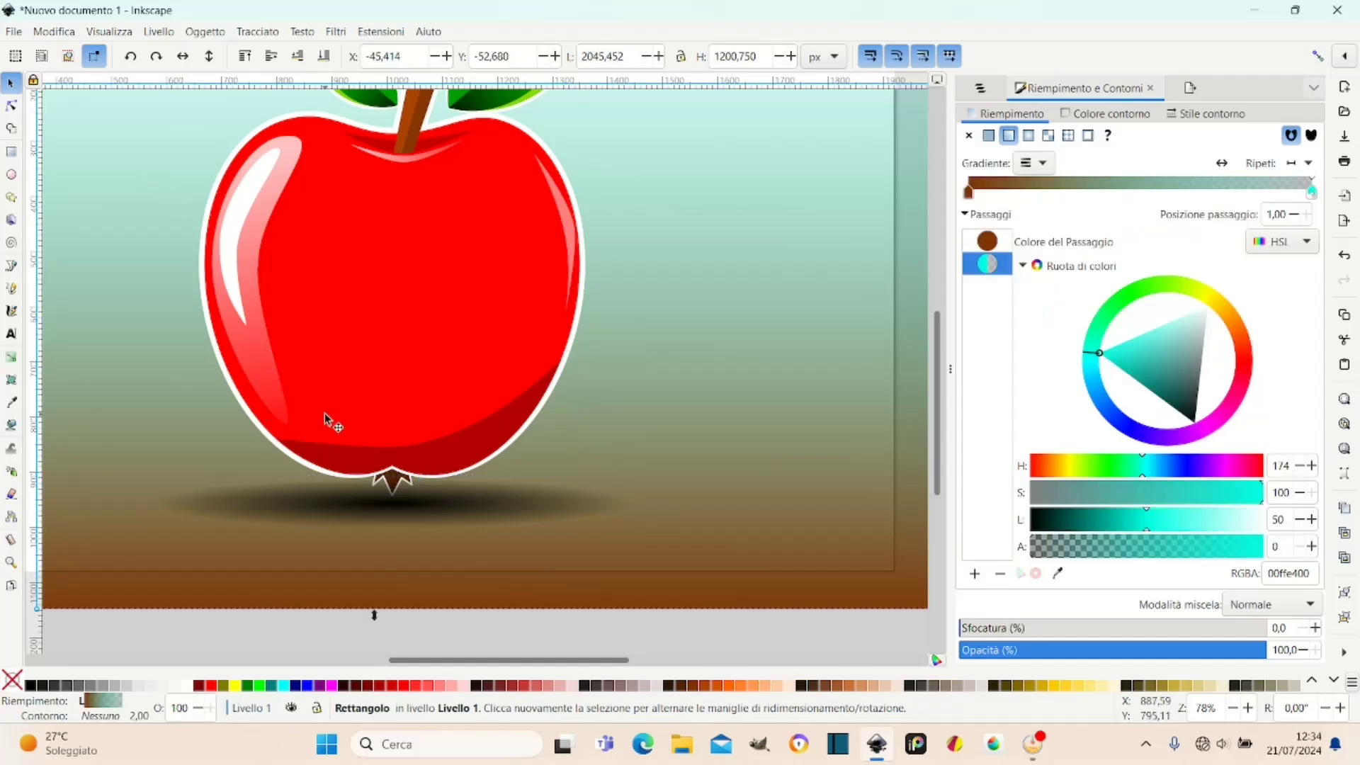
Zoom out to about 55% and pan so the full page with the apple is visible.
{"action": "scroll", "coordinate": [333, 425], "scroll_direction": "down", "scroll_amount": 1}
{"action": "scroll", "coordinate": [360, 446], "scroll_direction": "up", "scroll_amount": 1}
{"action": "scroll", "coordinate": [360, 446], "scroll_direction": "up", "scroll_amount": 1}
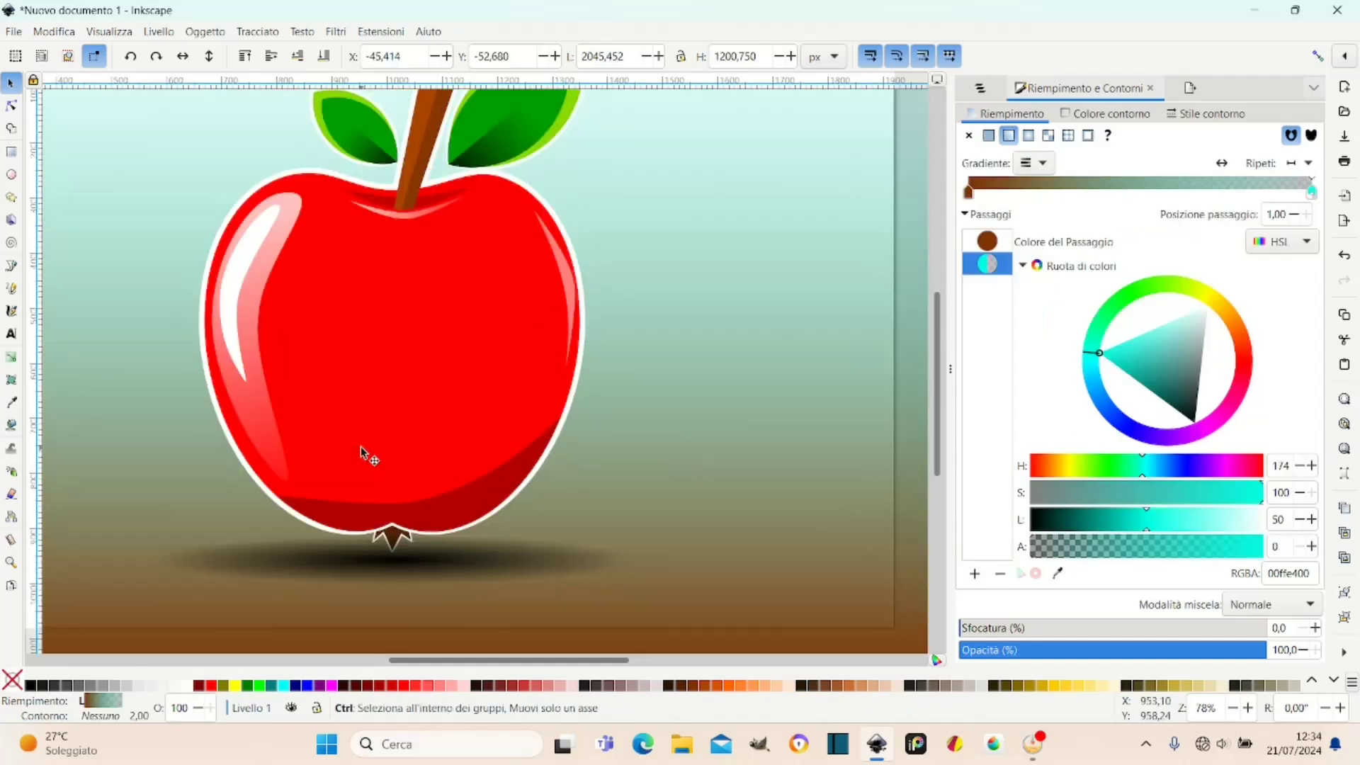
{"action": "scroll", "coordinate": [360, 446], "scroll_direction": "down", "scroll_amount": 1}
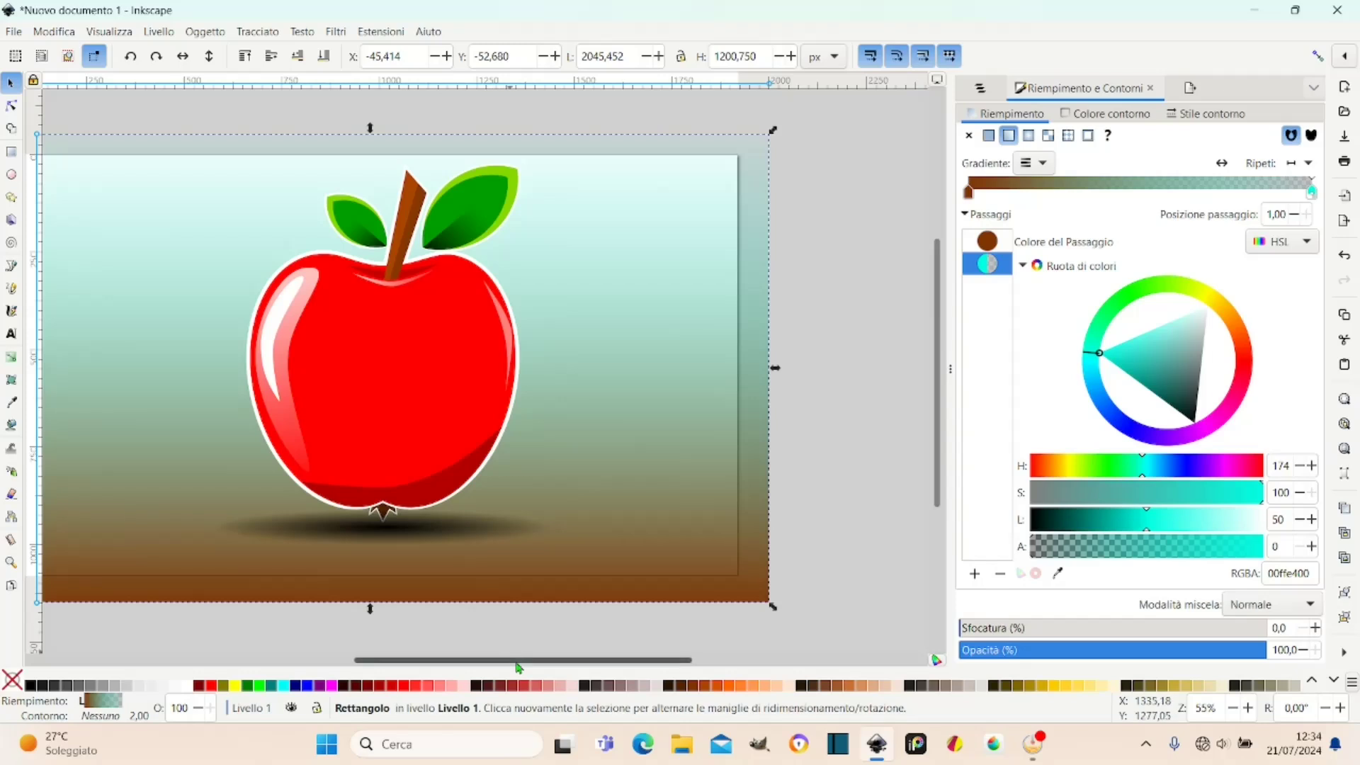
{"action": "left_click_drag", "start_coordinate": [520, 667], "coordinate": [471, 654]}
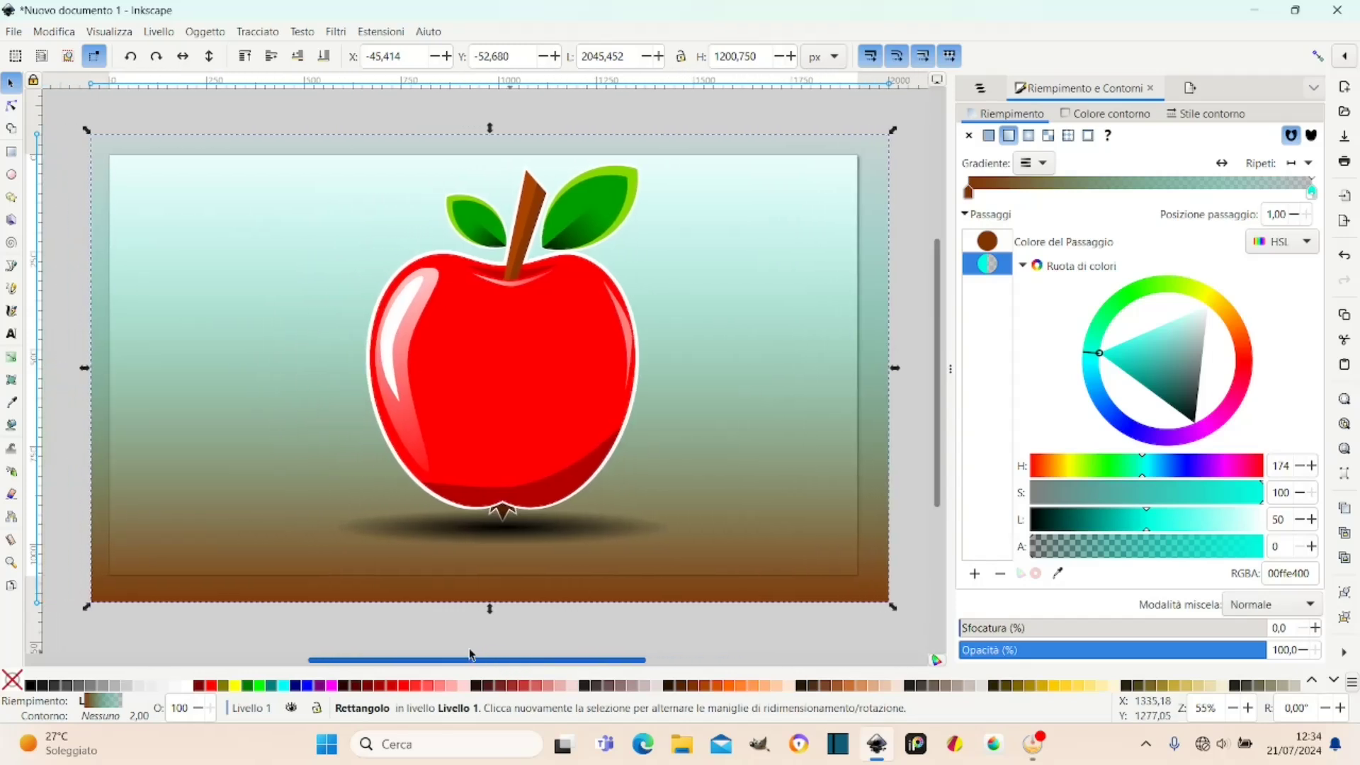
{"action": "scroll", "coordinate": [481, 507], "scroll_direction": "down", "scroll_amount": 1}
{"action": "scroll", "coordinate": [478, 504], "scroll_direction": "up", "scroll_amount": 1}
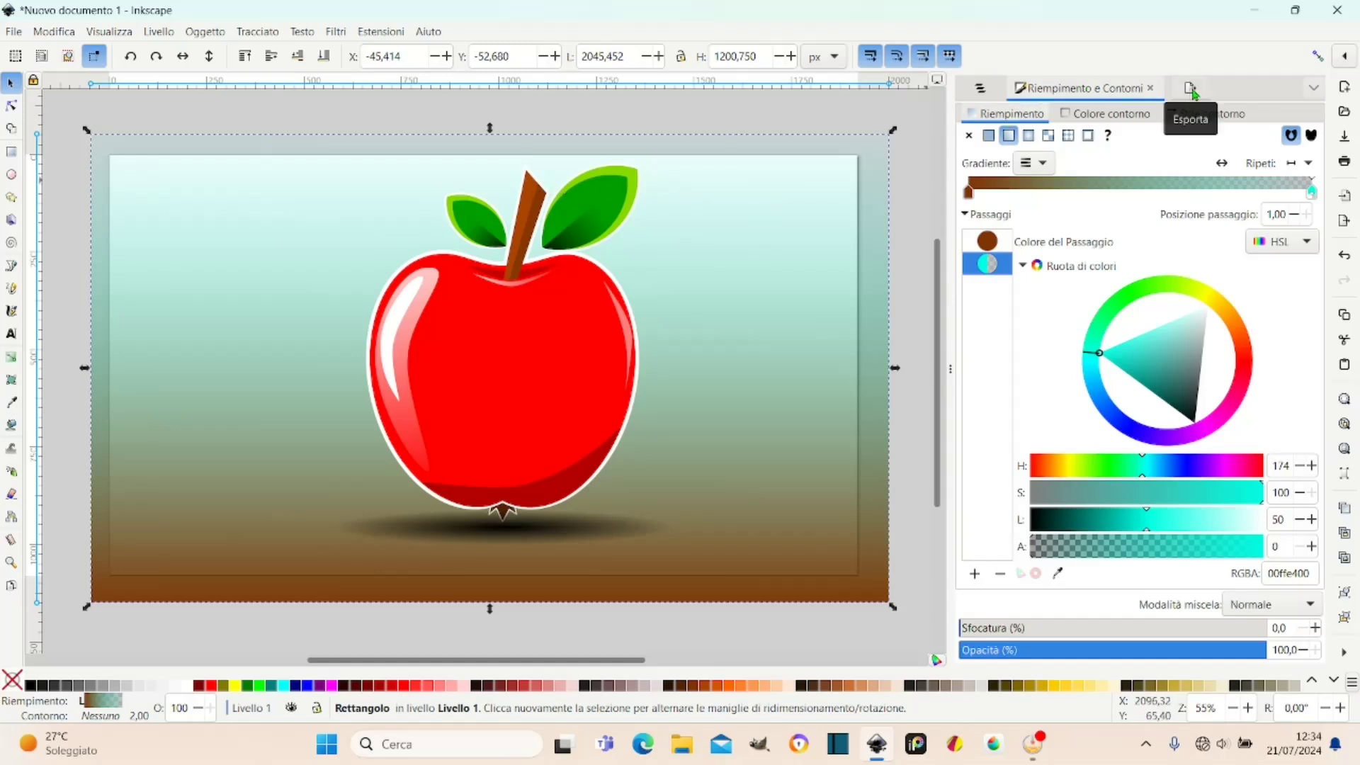
Choose Portable Network Graphic (*.png) as the export format.
{"action": "left_click", "coordinate": [1191, 89]}
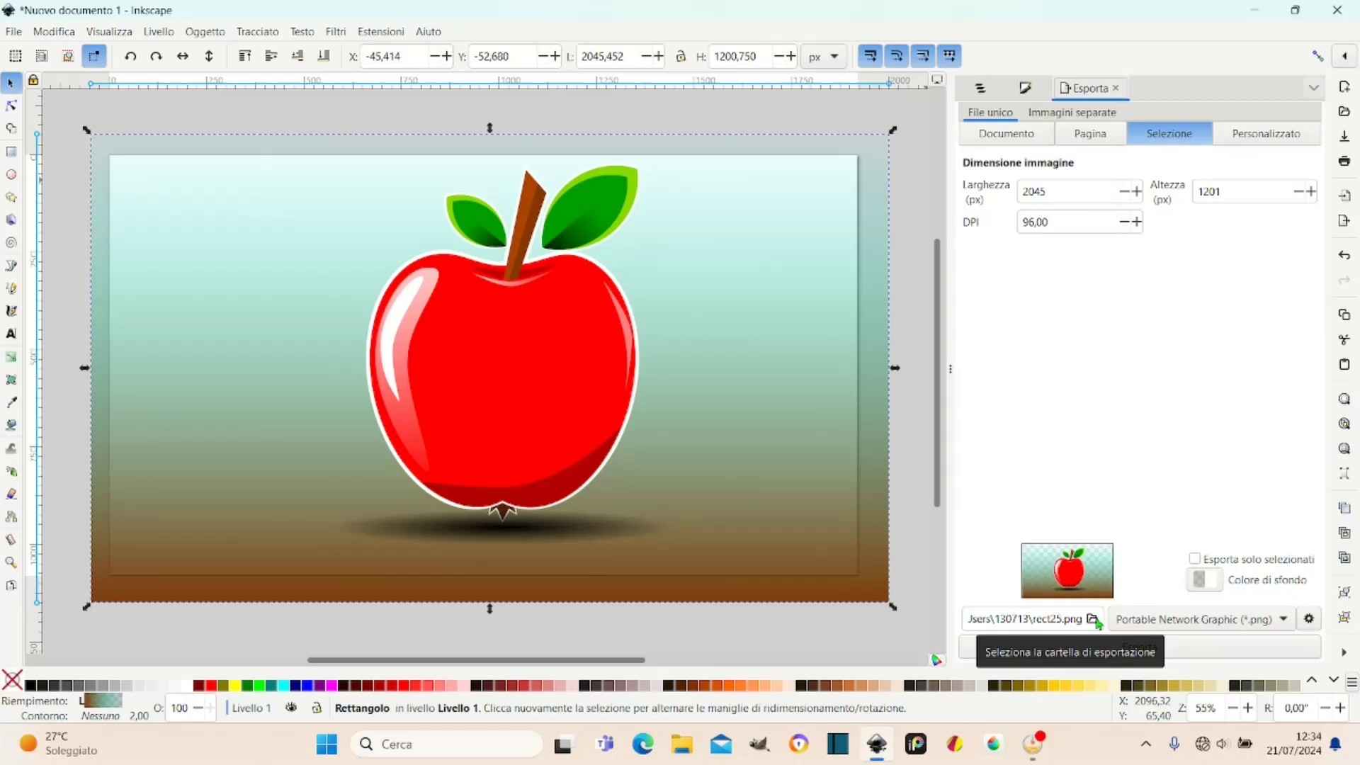
{"action": "left_click", "coordinate": [1284, 620]}
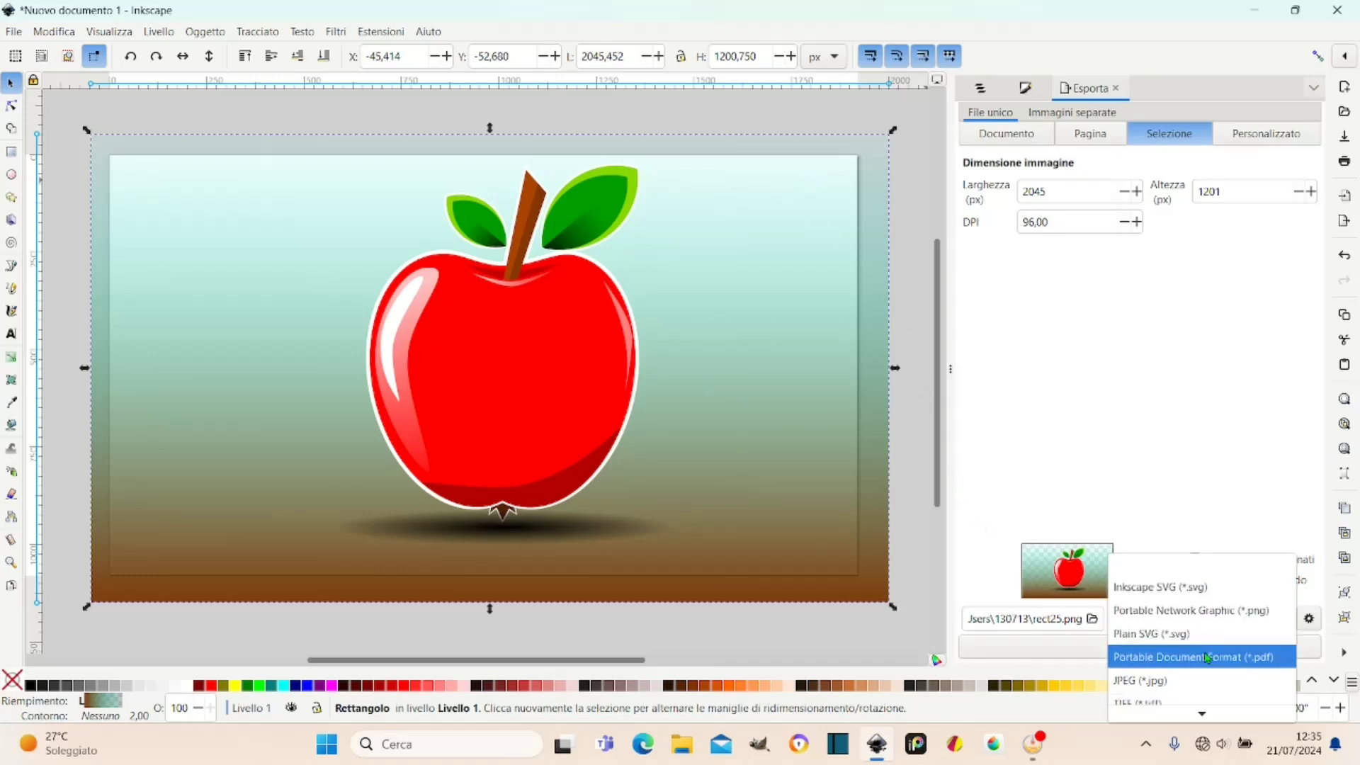
{"action": "scroll", "coordinate": [1196, 665], "scroll_direction": "down", "scroll_amount": 1}
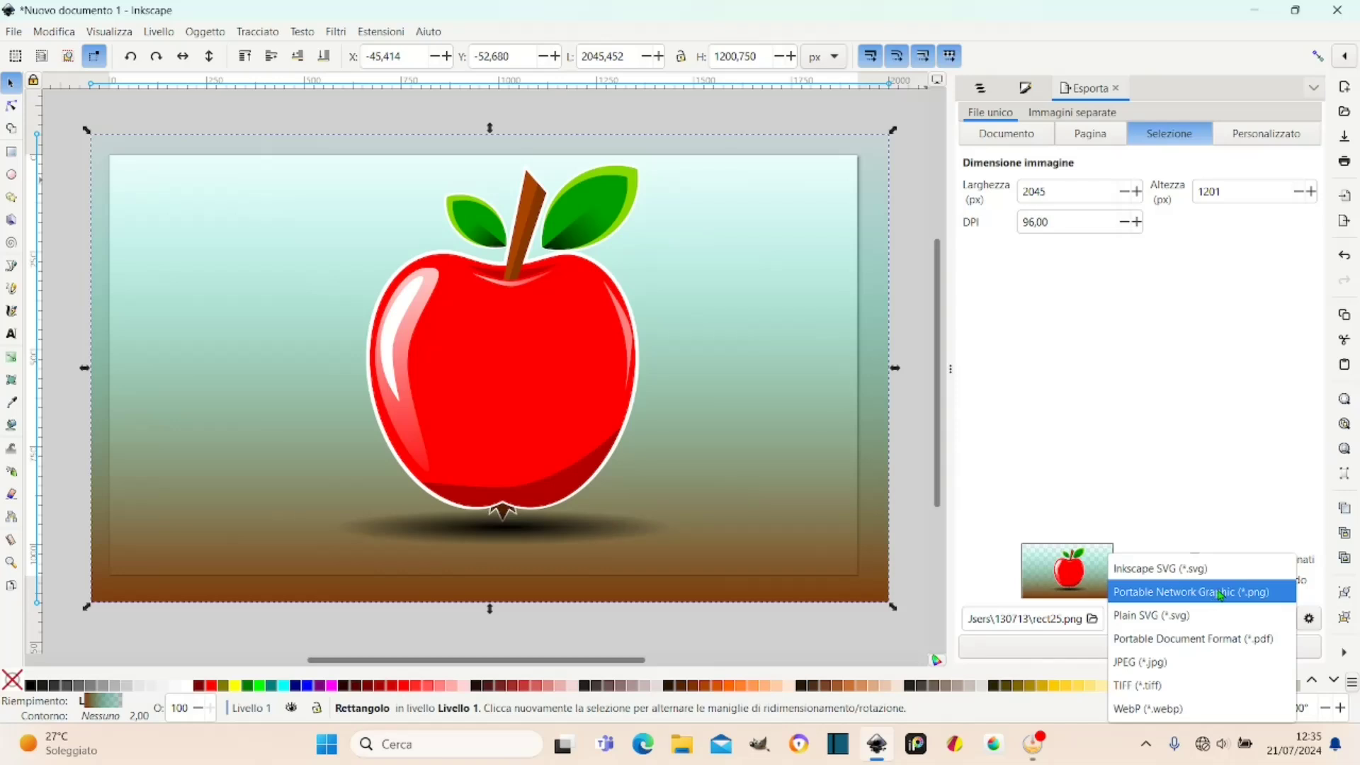
{"action": "left_click", "coordinate": [1219, 594]}
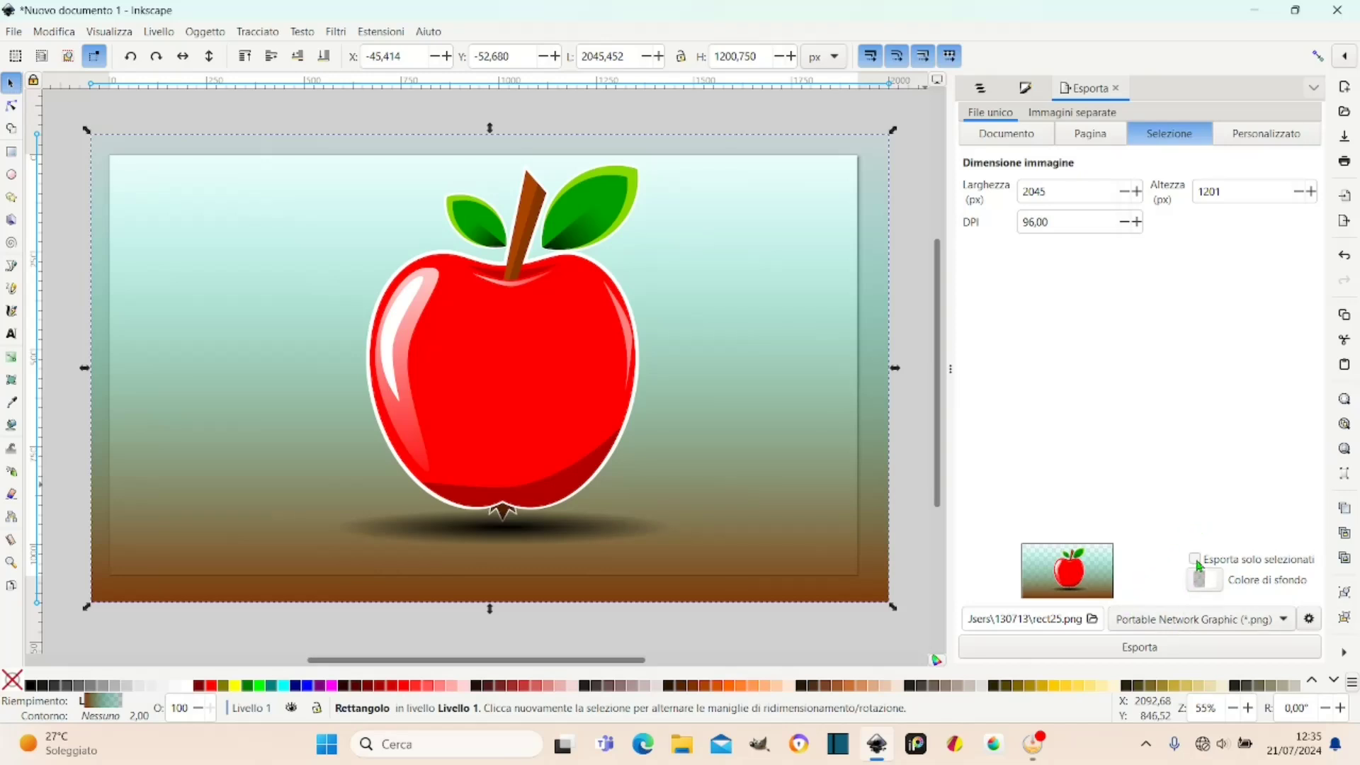
Compare Document and Page export areas, leaving Page at 1920×1080.
{"action": "left_click", "coordinate": [1026, 140]}
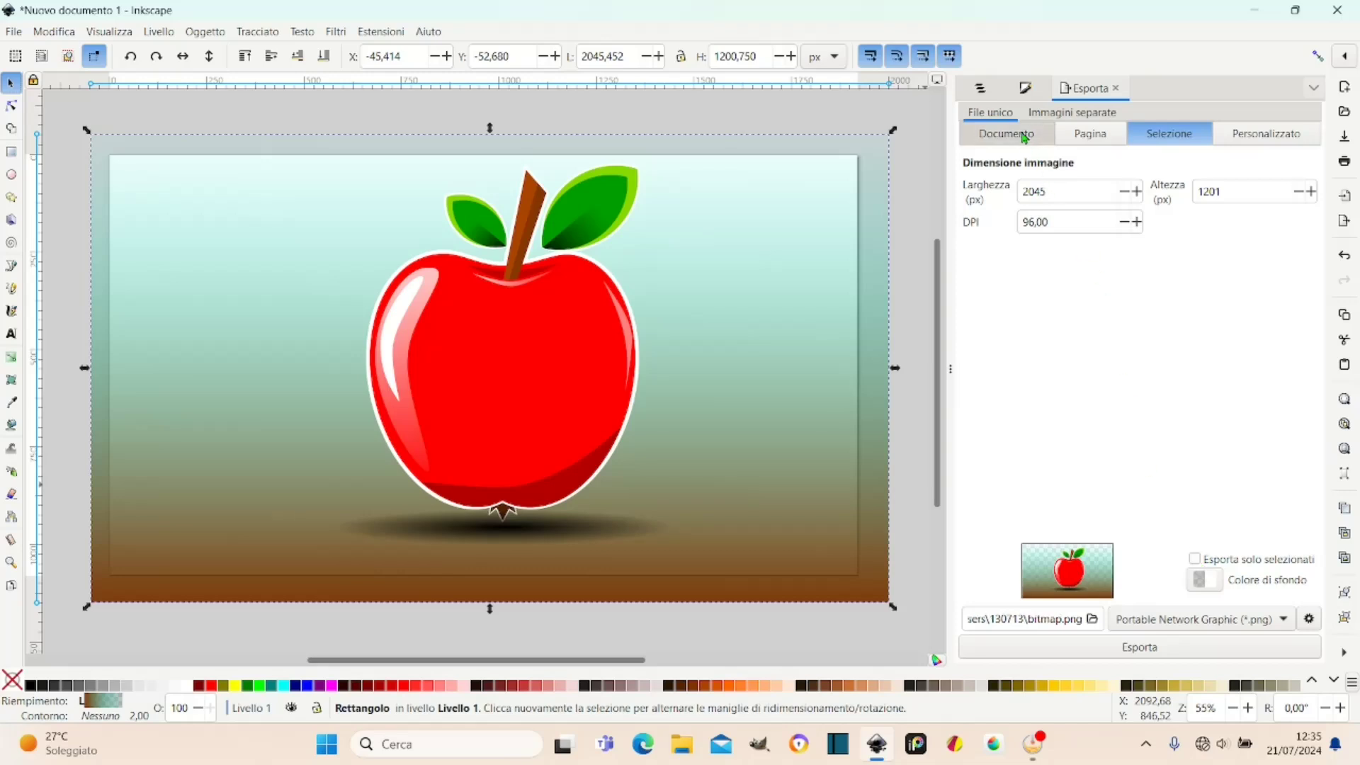
{"action": "left_click", "coordinate": [1085, 139]}
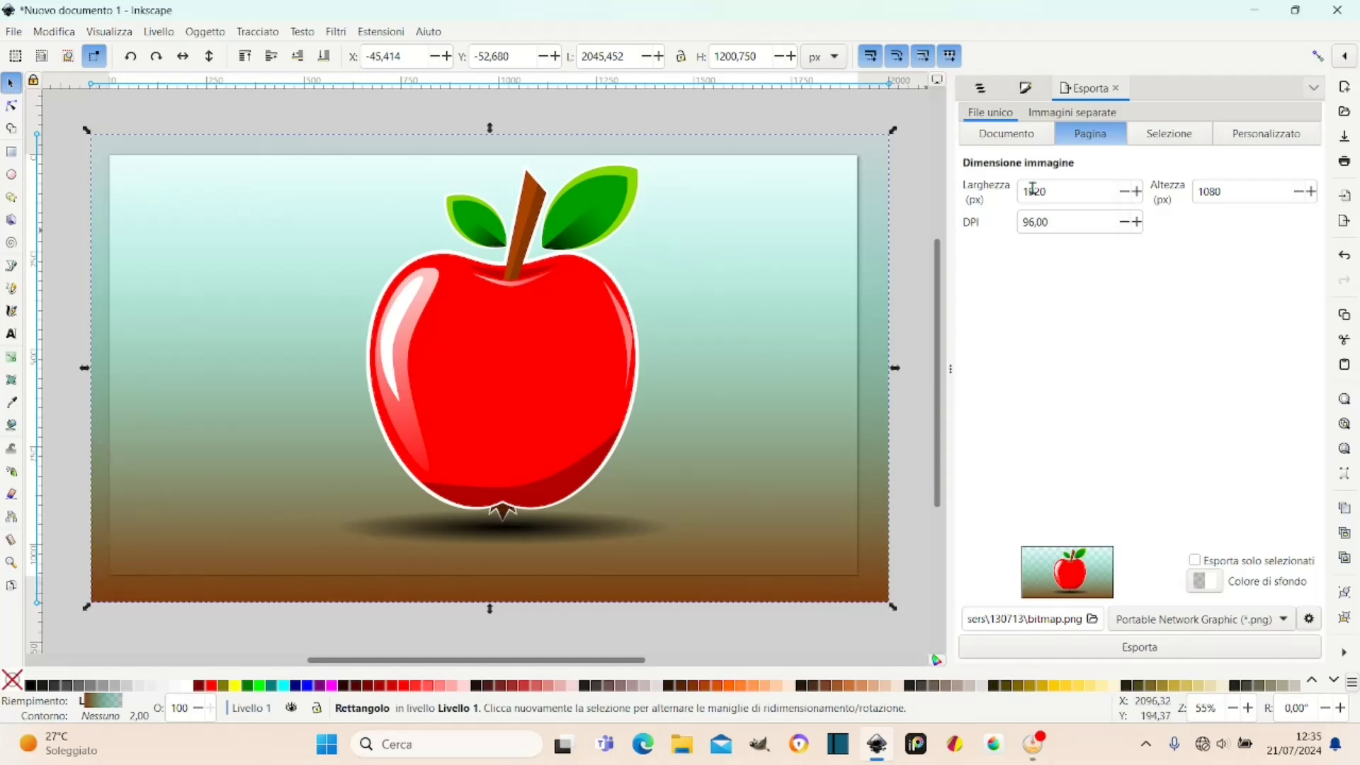
{"action": "left_click", "coordinate": [1029, 138]}
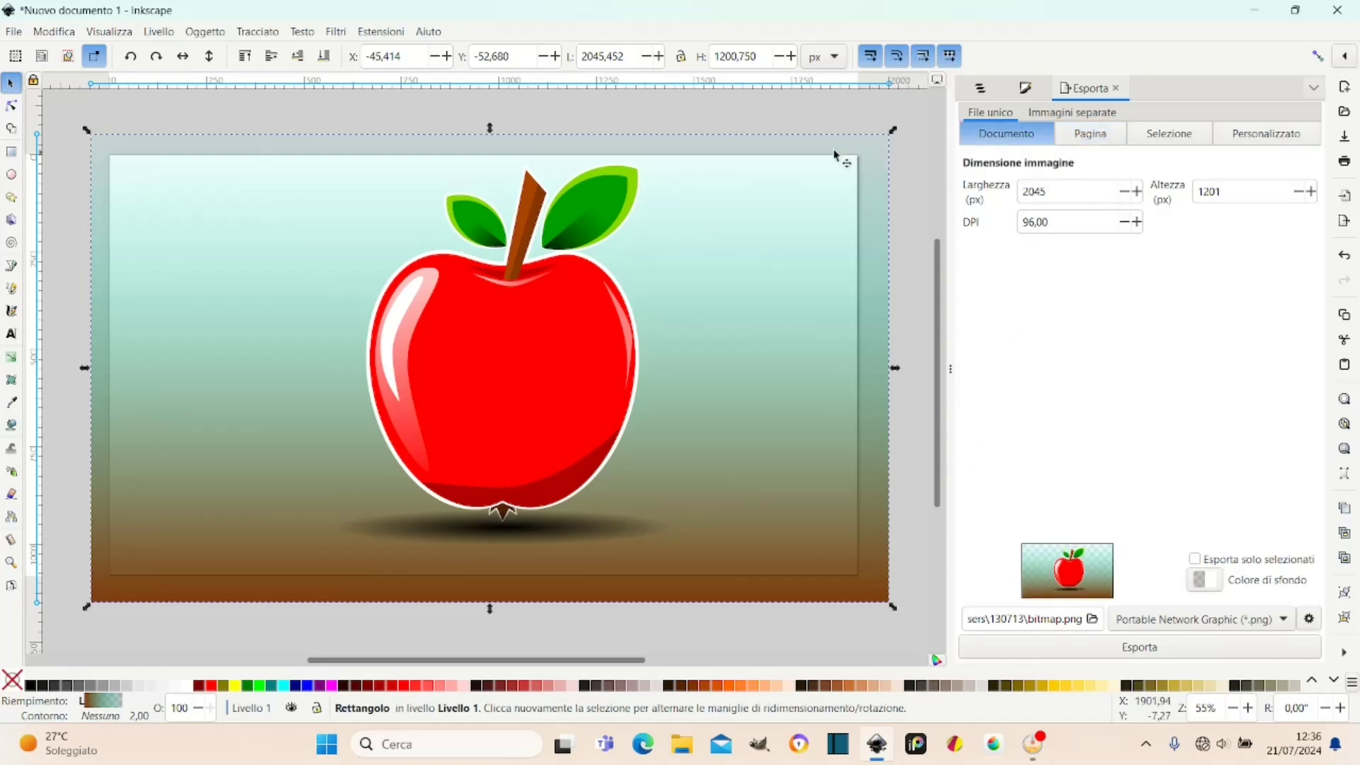
{"action": "left_click", "coordinate": [1109, 141]}
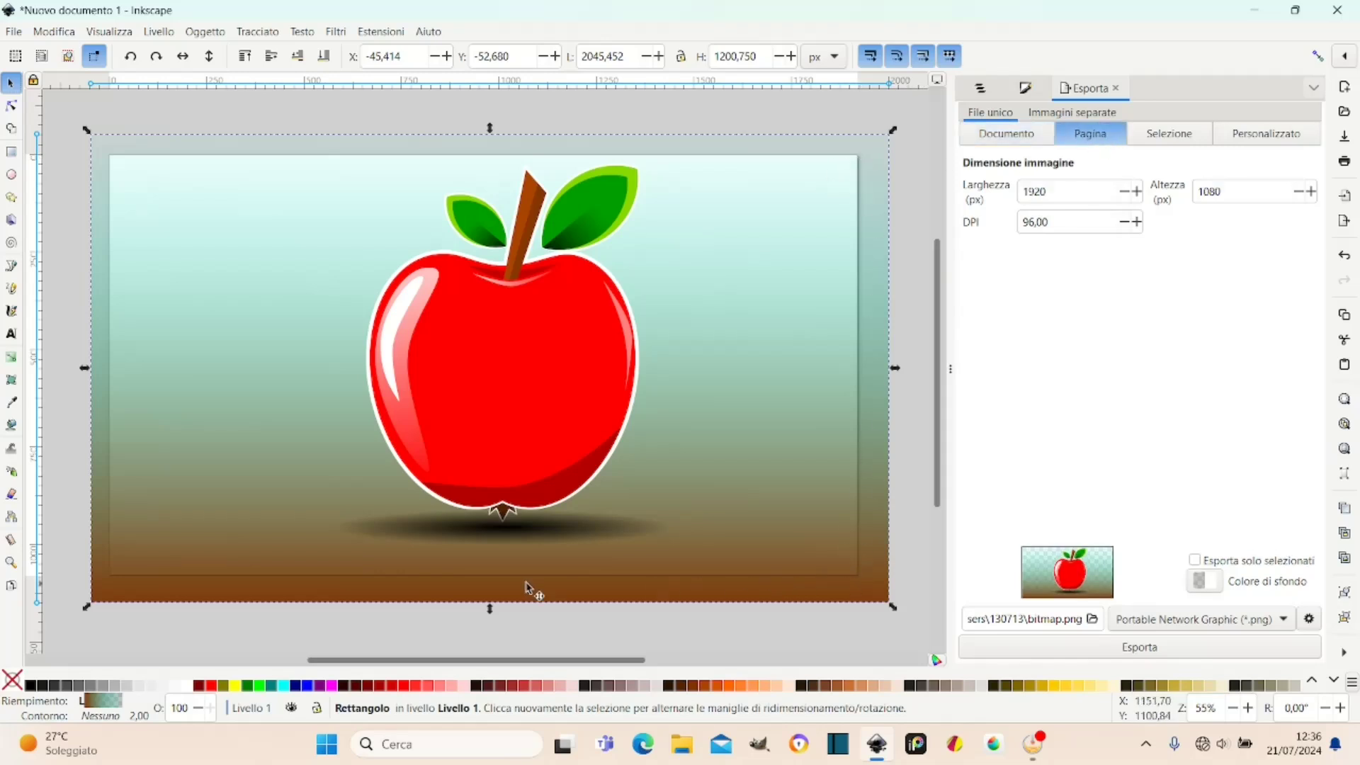
{"action": "left_click", "coordinate": [1020, 137]}
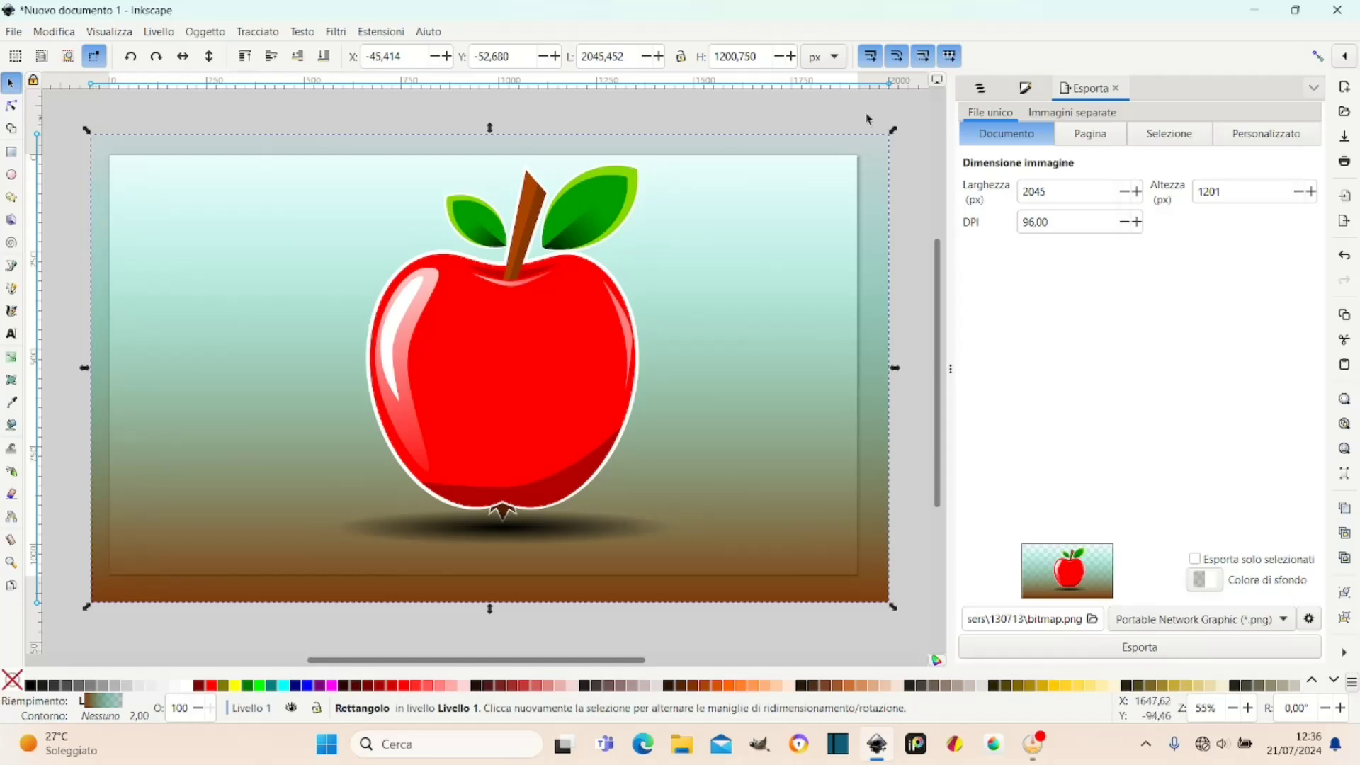
{"action": "left_click", "coordinate": [1085, 135]}
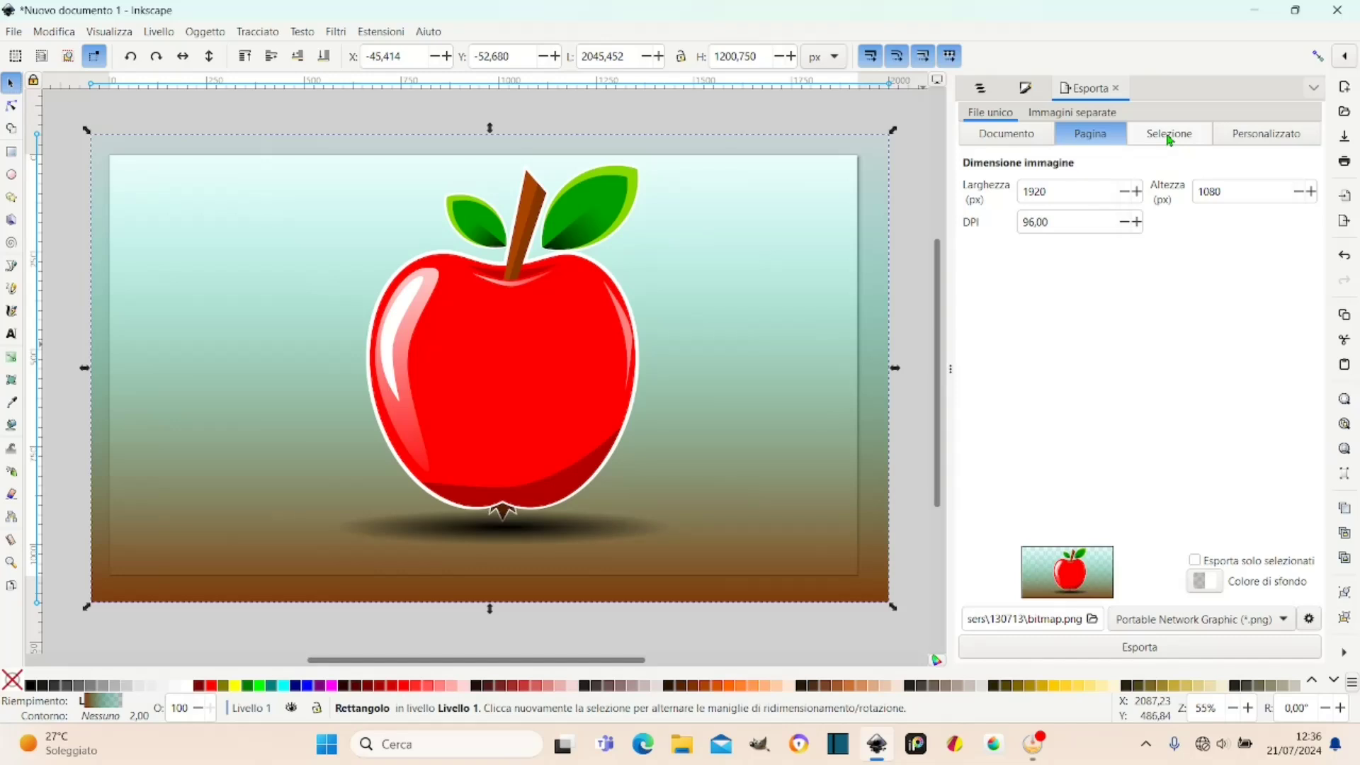
{"action": "left_click", "coordinate": [509, 373]}
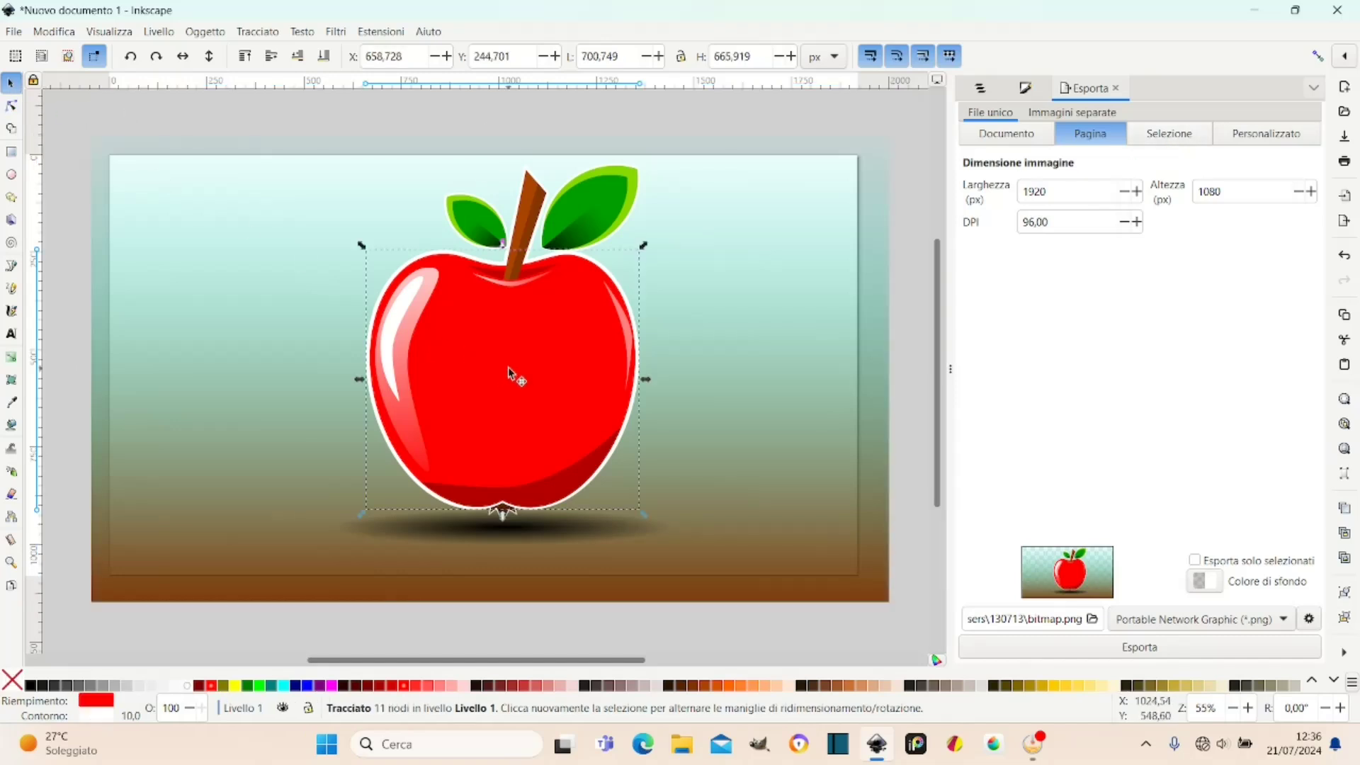
{"action": "left_click", "coordinate": [483, 225], "text": "shift"}
{"action": "left_click", "coordinate": [567, 216], "text": "shift"}
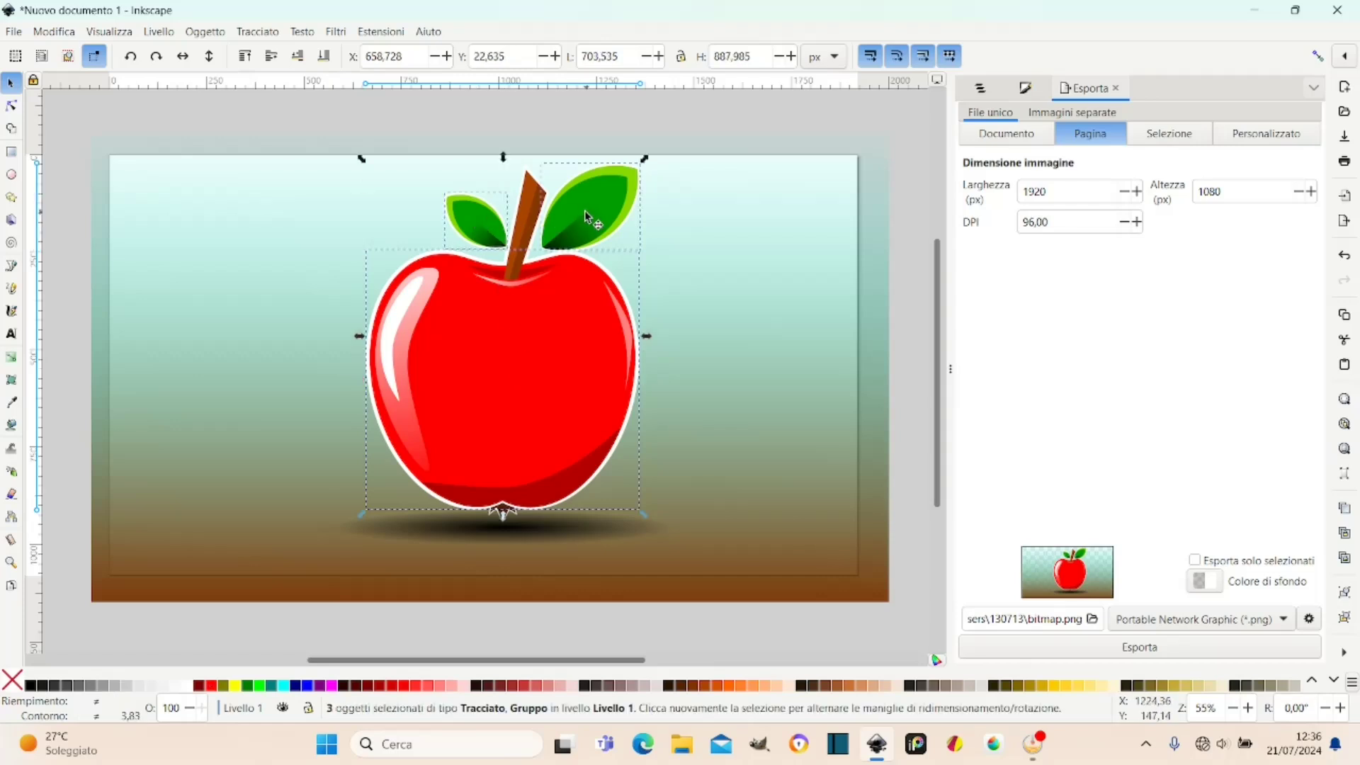
{"action": "left_click", "coordinate": [533, 181], "text": "shift"}
{"action": "left_click", "coordinate": [1168, 135]}
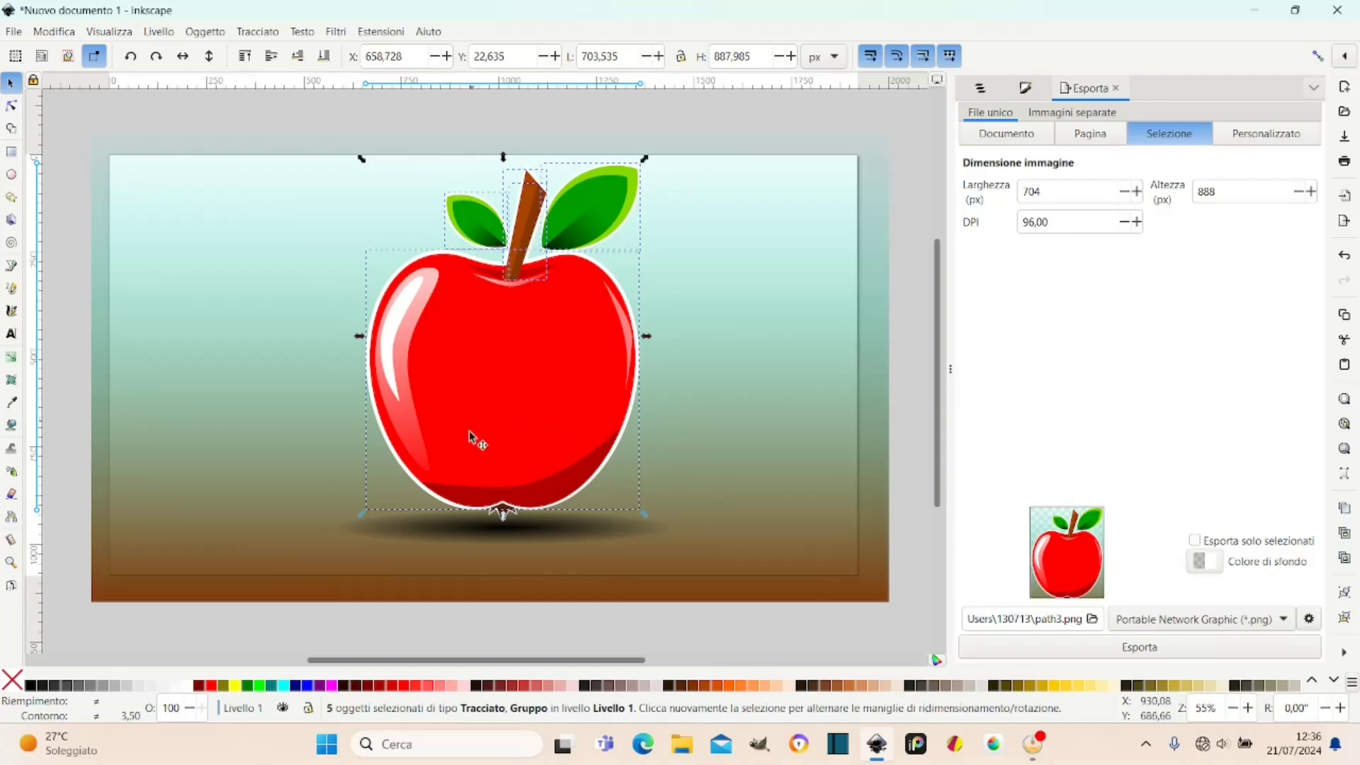
{"action": "key", "text": "shift"}
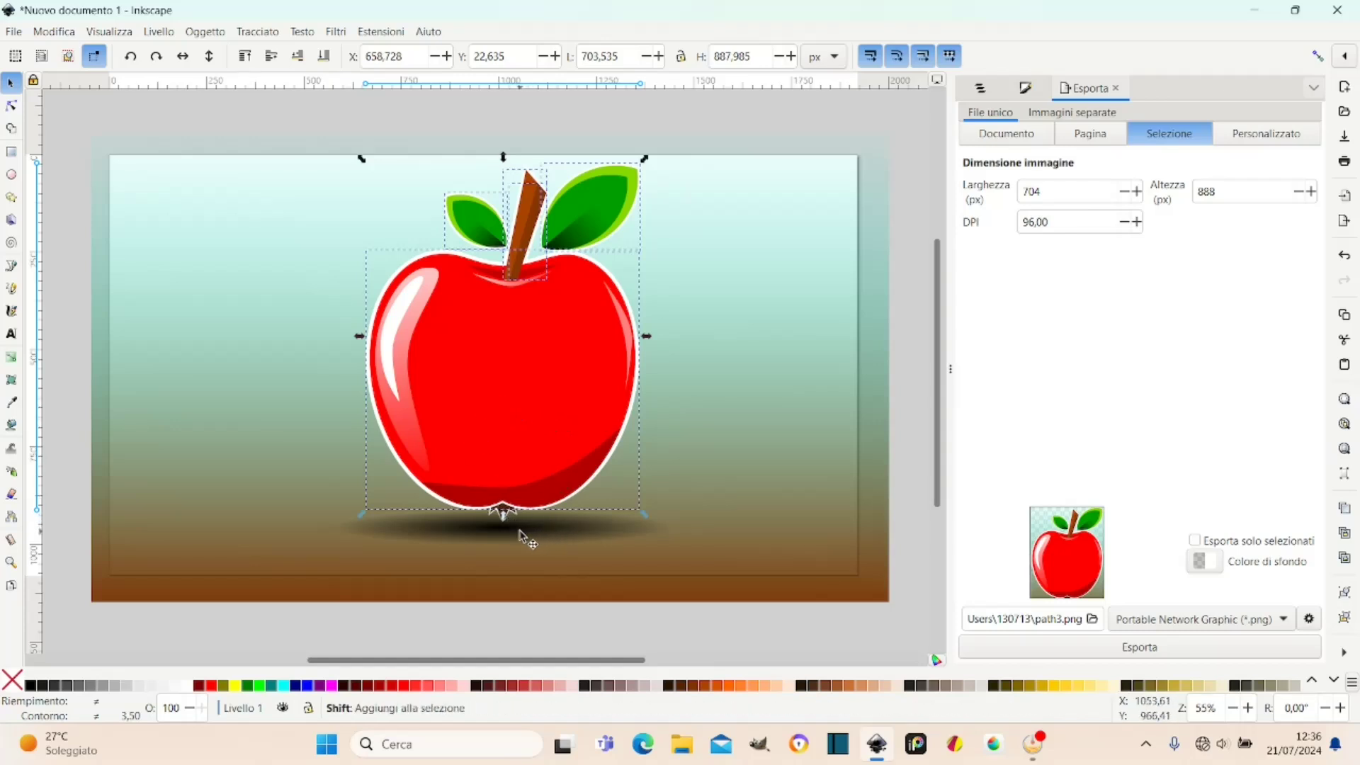
{"action": "left_click", "coordinate": [519, 532], "text": "shift"}
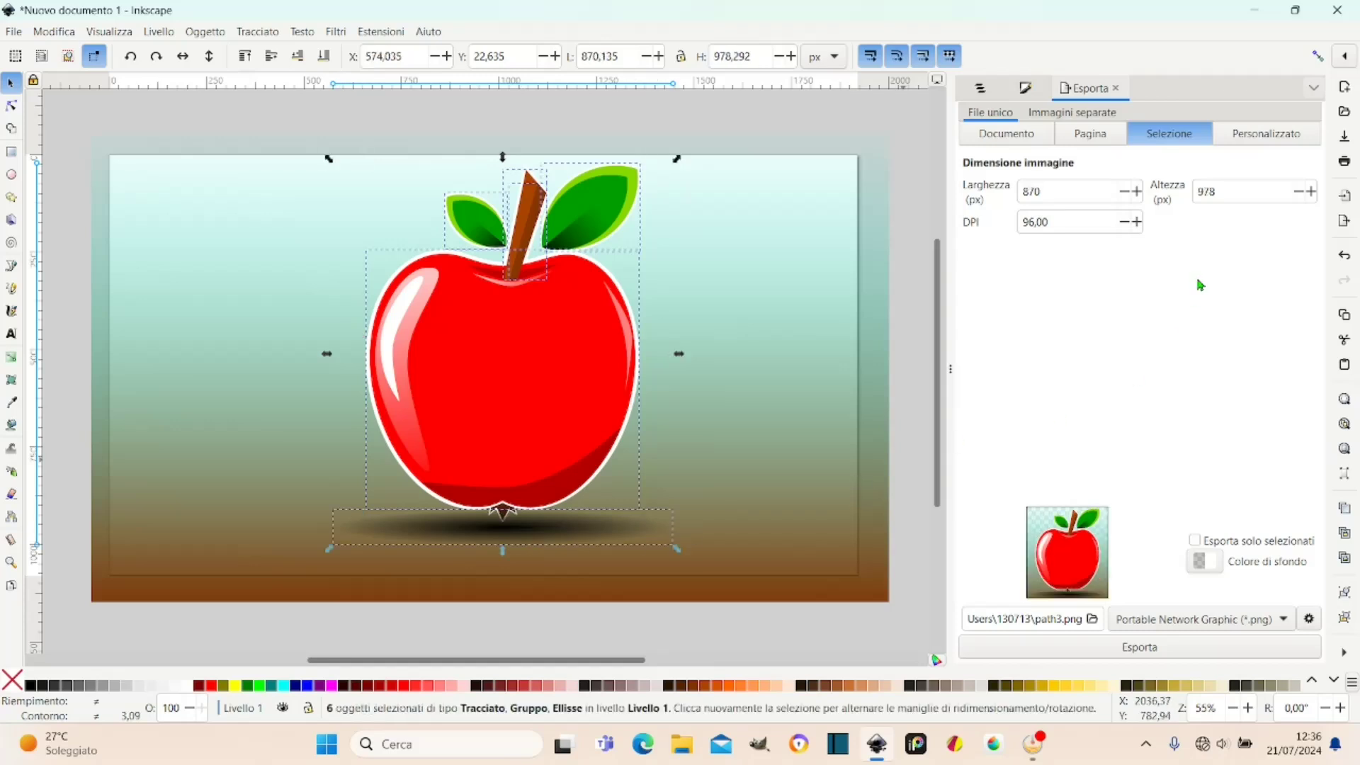
{"action": "key", "text": "shift"}
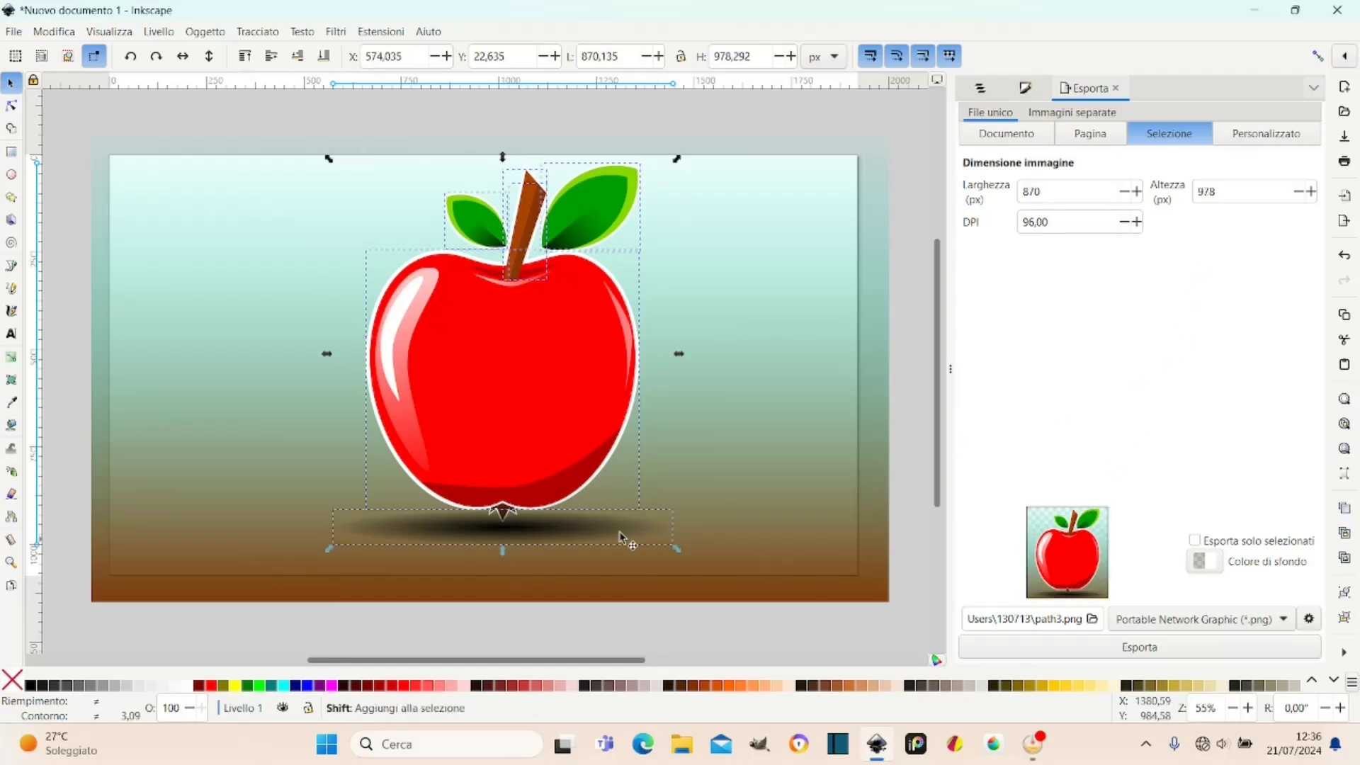
{"action": "left_click", "coordinate": [544, 528], "text": "shift"}
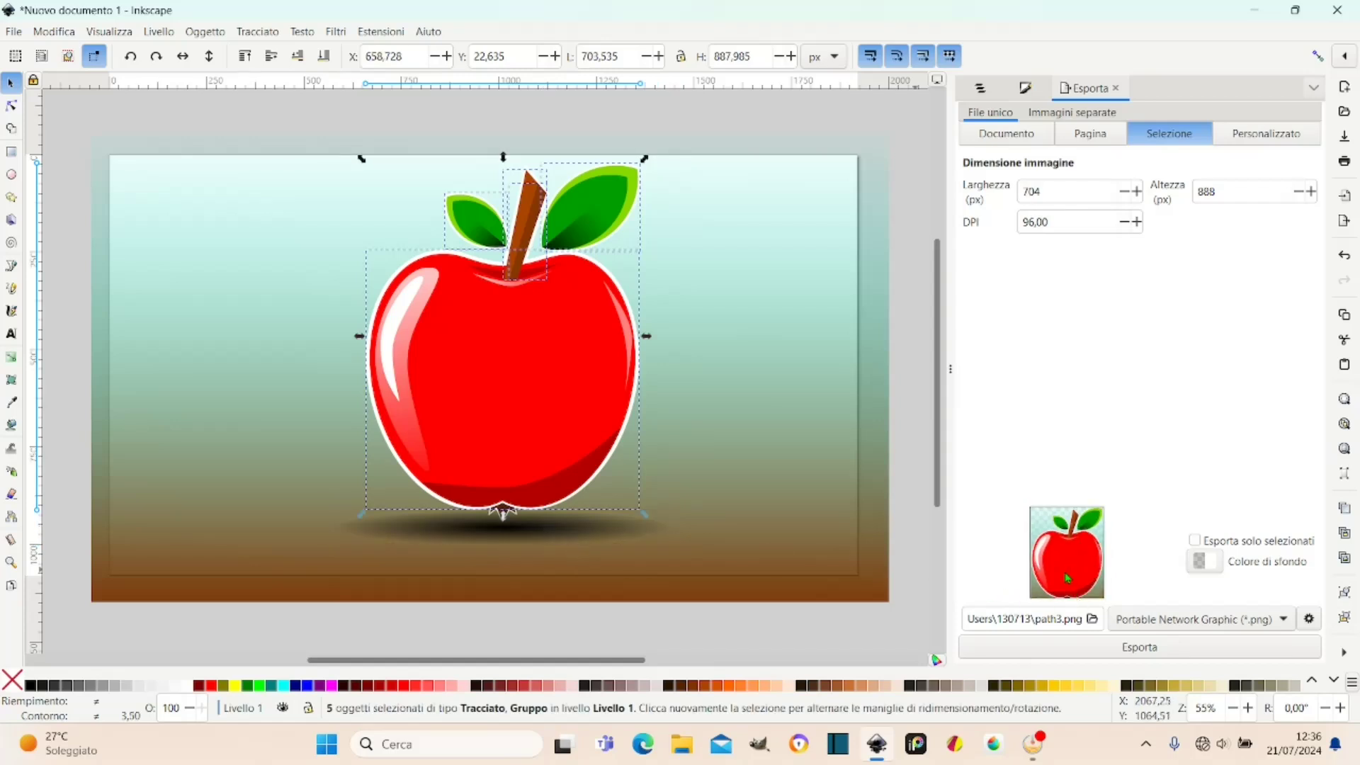
{"action": "left_click", "coordinate": [511, 533], "text": "shift"}
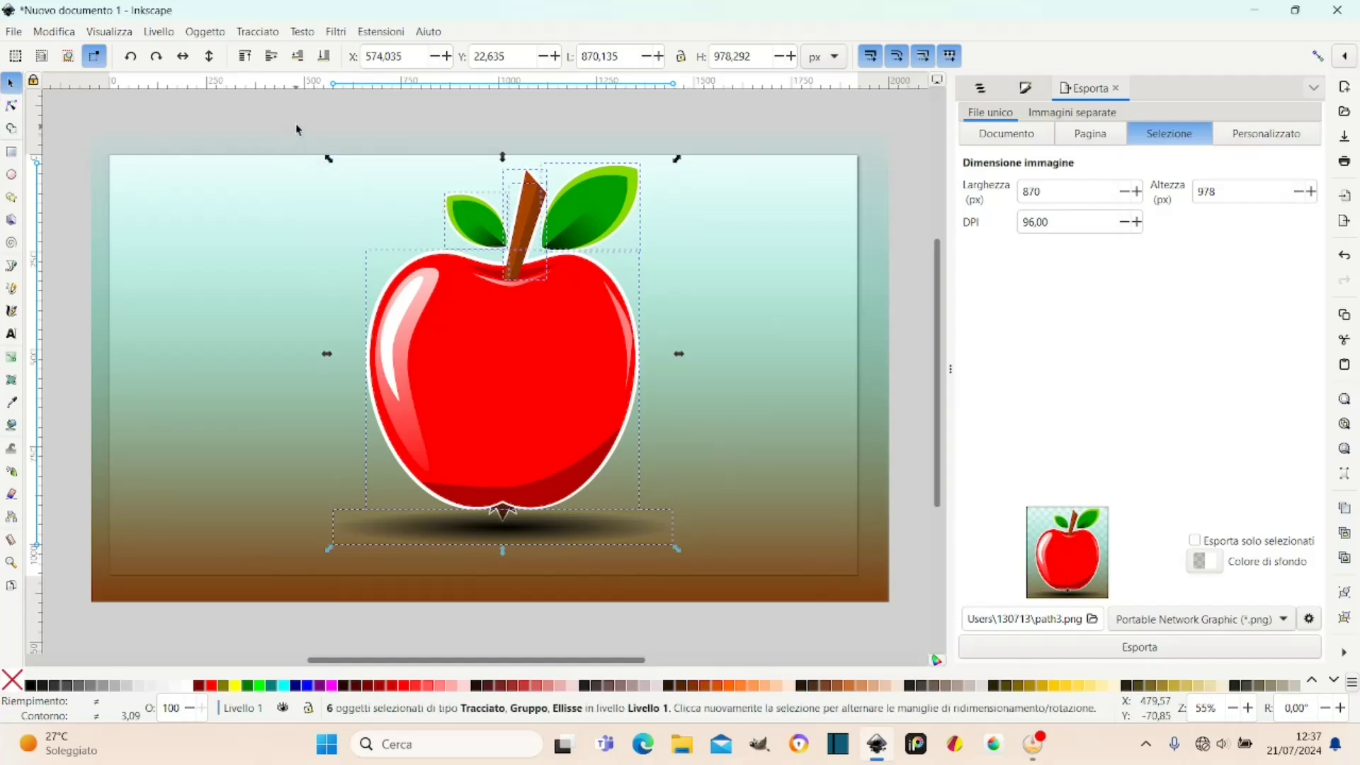
{"action": "left_click_drag", "start_coordinate": [298, 123], "coordinate": [304, 225]}
{"action": "left_click", "coordinate": [271, 113]}
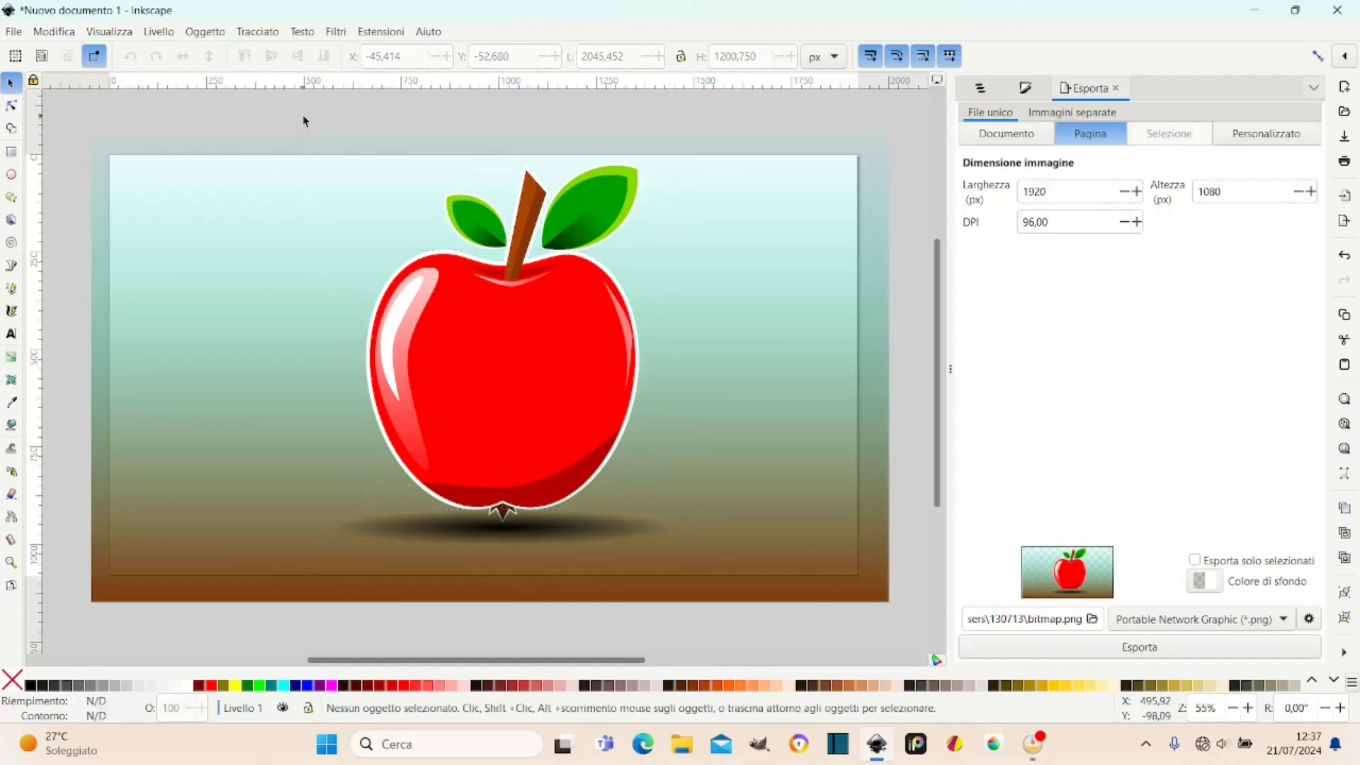
{"action": "mouse_move", "coordinate": [310, 113]}
{"action": "left_mouse_down"}
{"action": "mouse_move", "coordinate": [604, 611]}
{"action": "mouse_move", "coordinate": [677, 623]}
{"action": "left_mouse_up"}
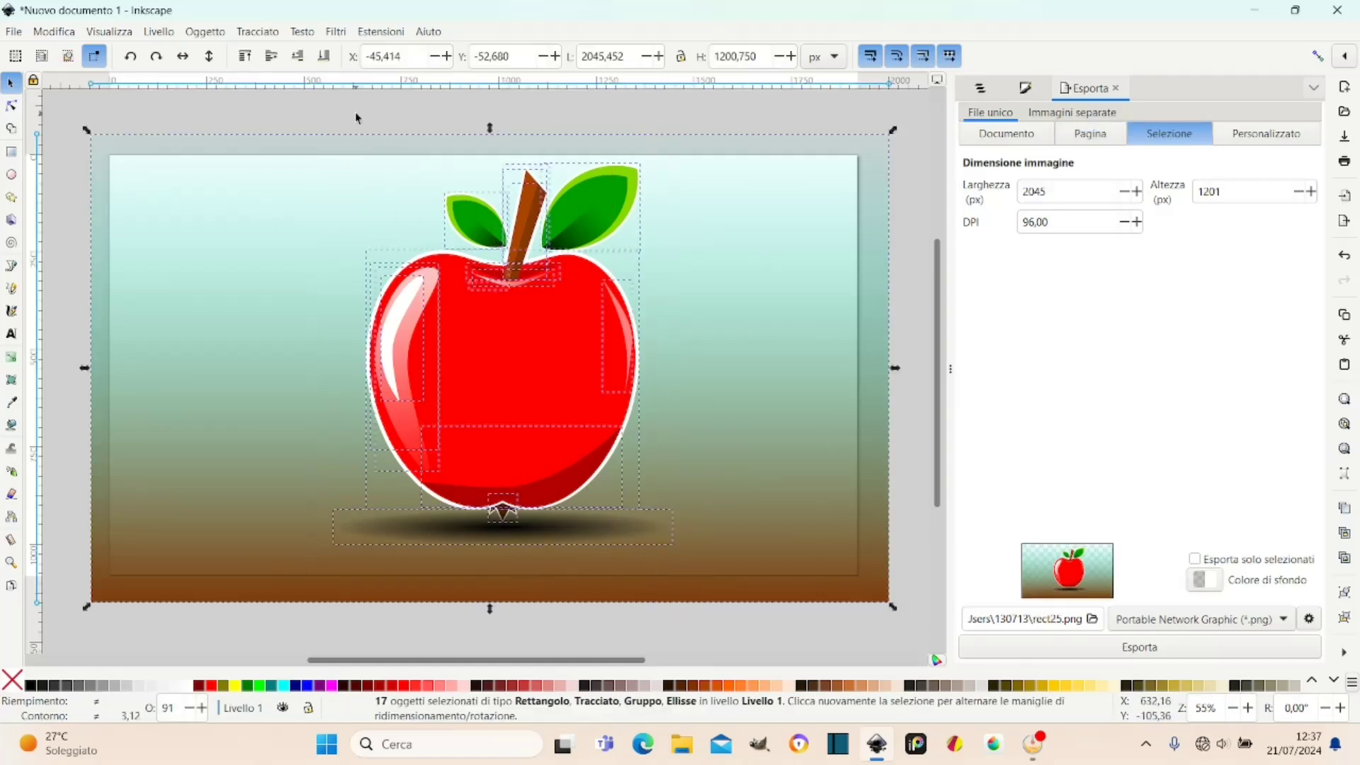
{"action": "left_click", "coordinate": [561, 250], "text": "shift"}
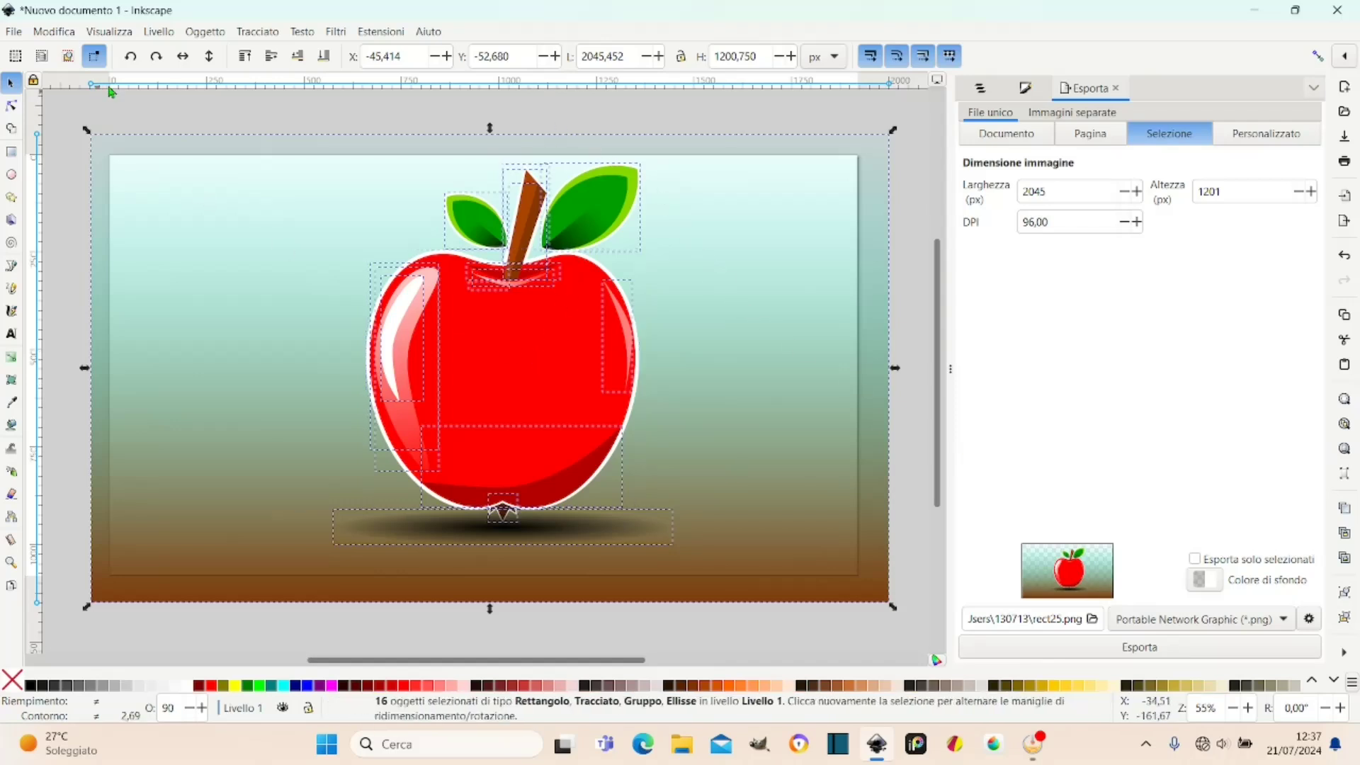
{"action": "left_click", "coordinate": [150, 112]}
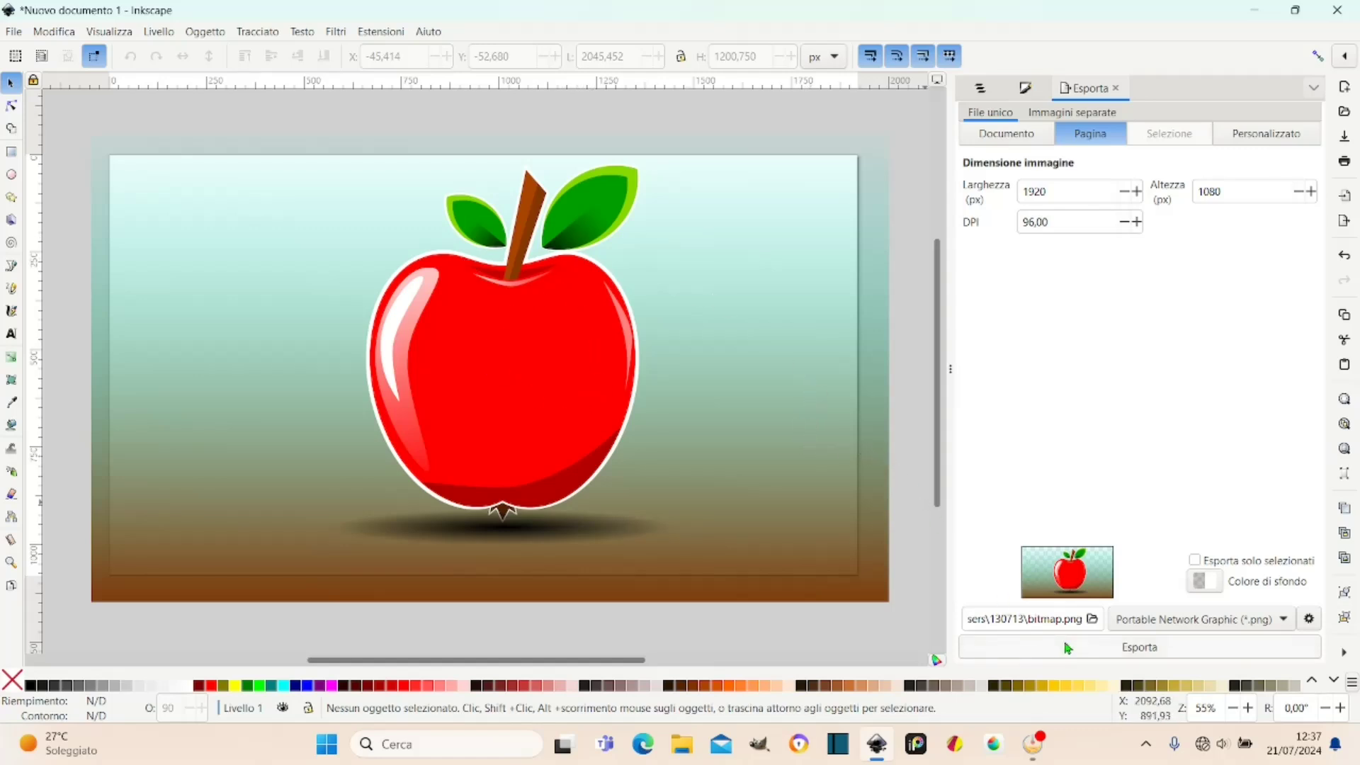
{"action": "left_click", "coordinate": [1085, 650]}
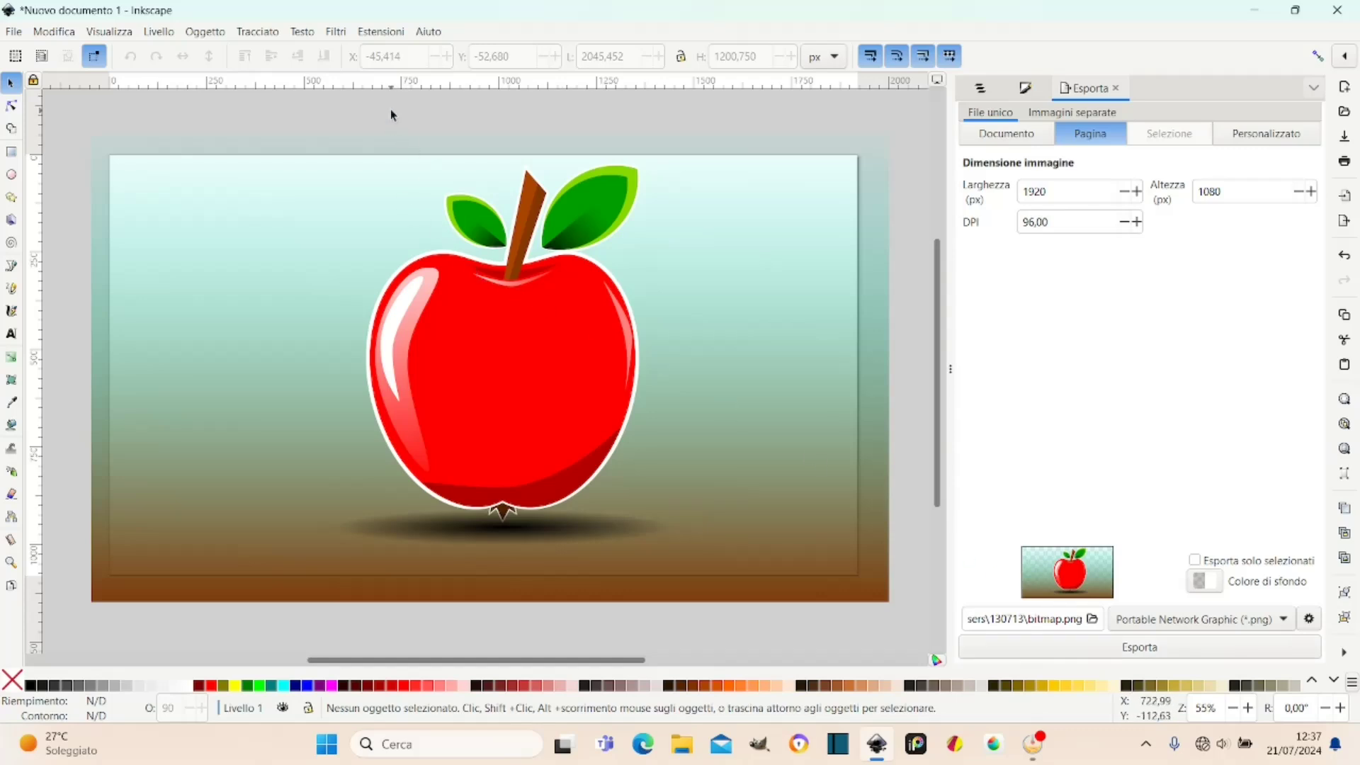